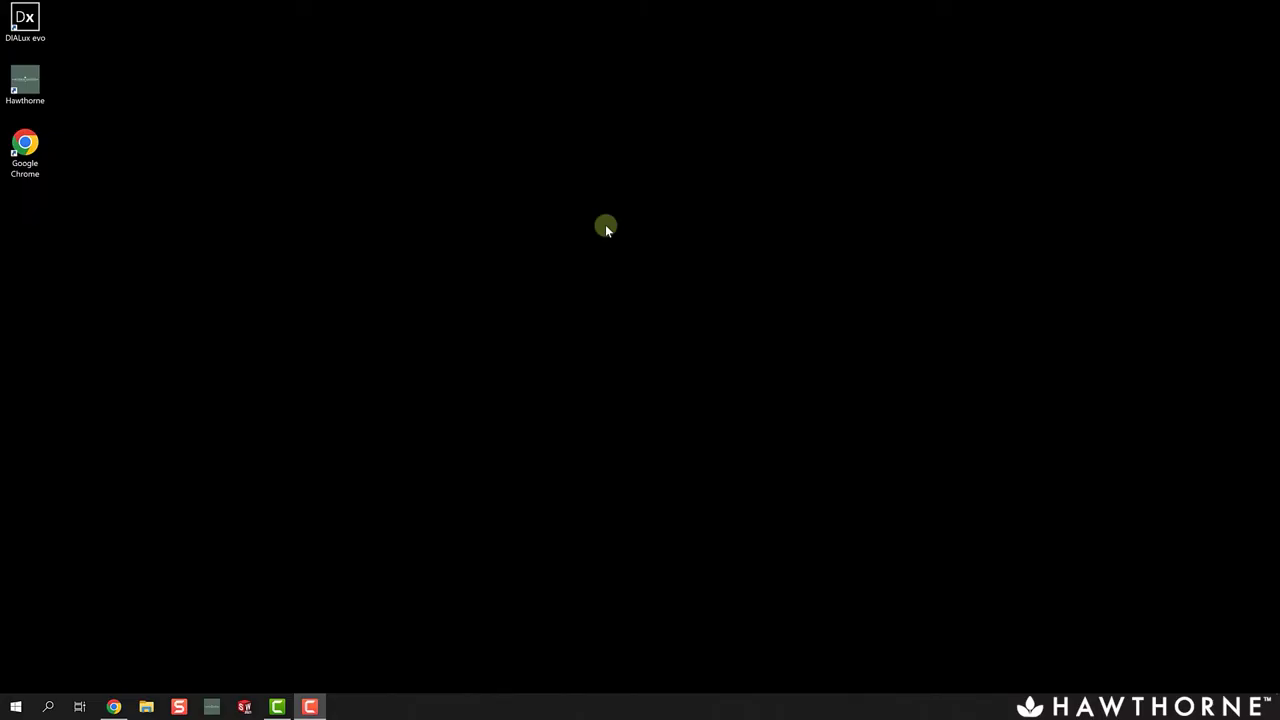
Open the DIALux website in Chrome, go to its download page and download DIALux evo 10.1.
{"action": "left_click", "coordinate": [113, 707]}
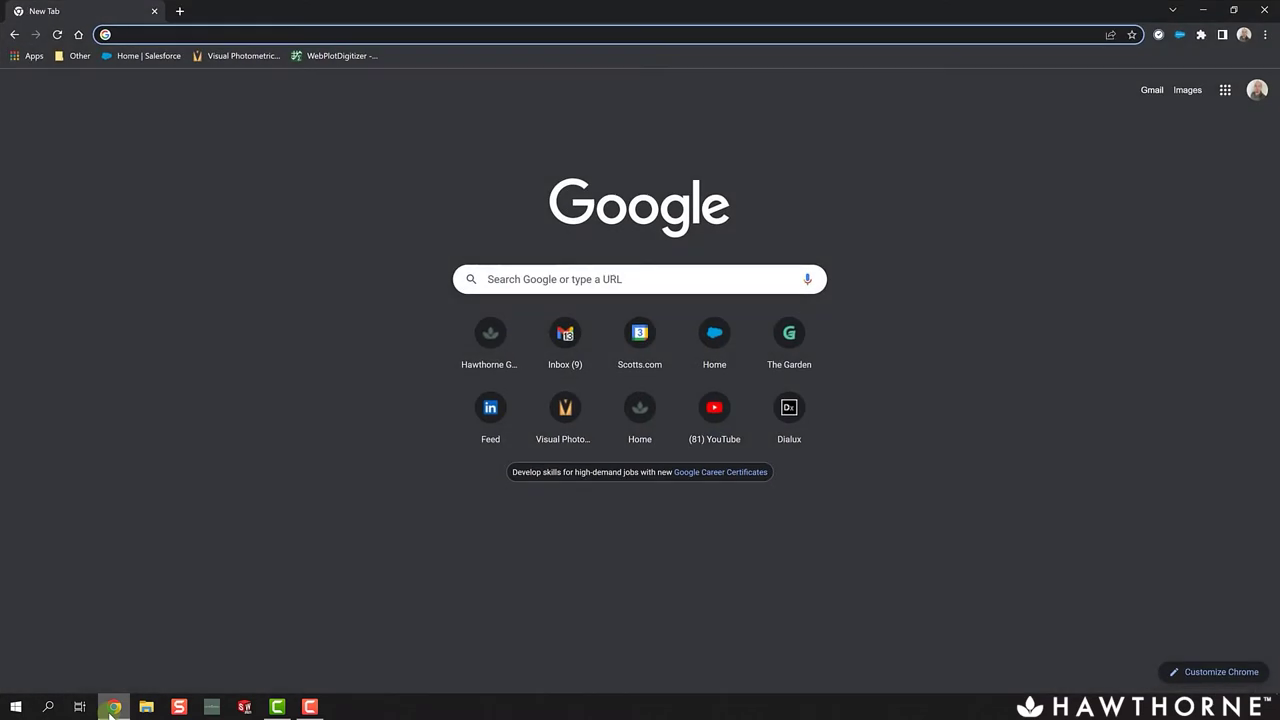
{"action": "left_click", "coordinate": [804, 415]}
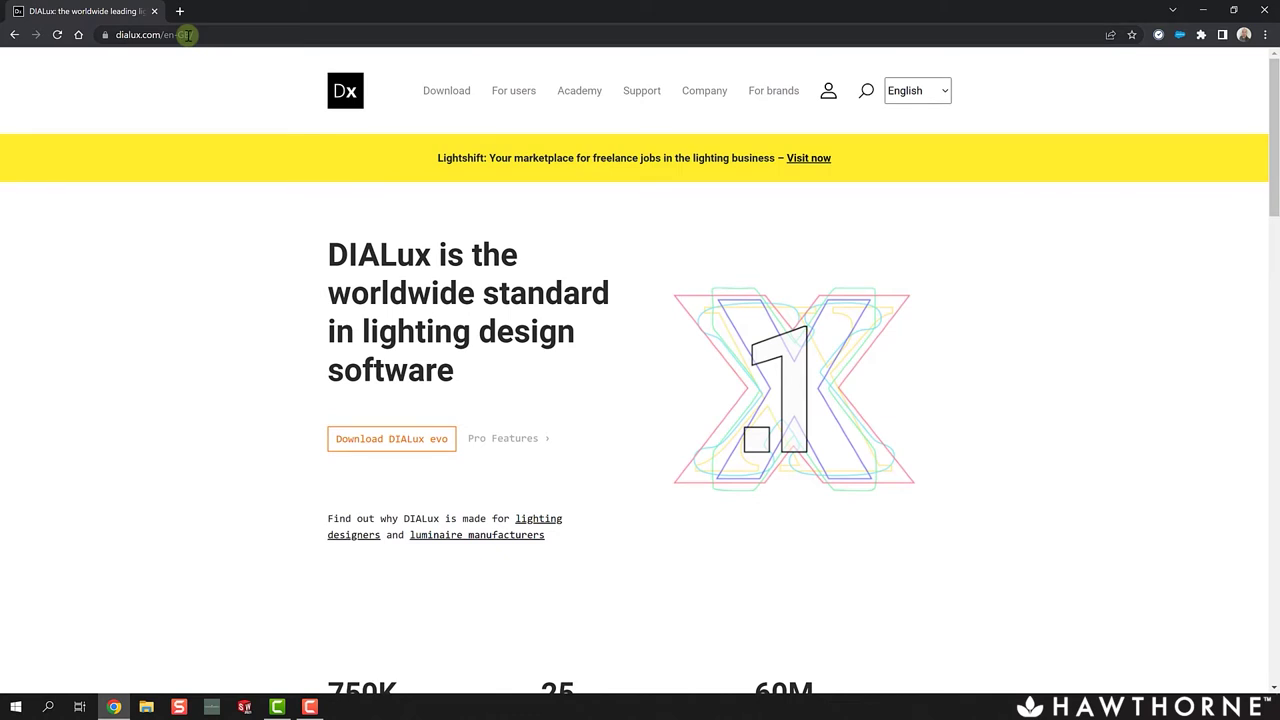
{"action": "left_click", "coordinate": [430, 90]}
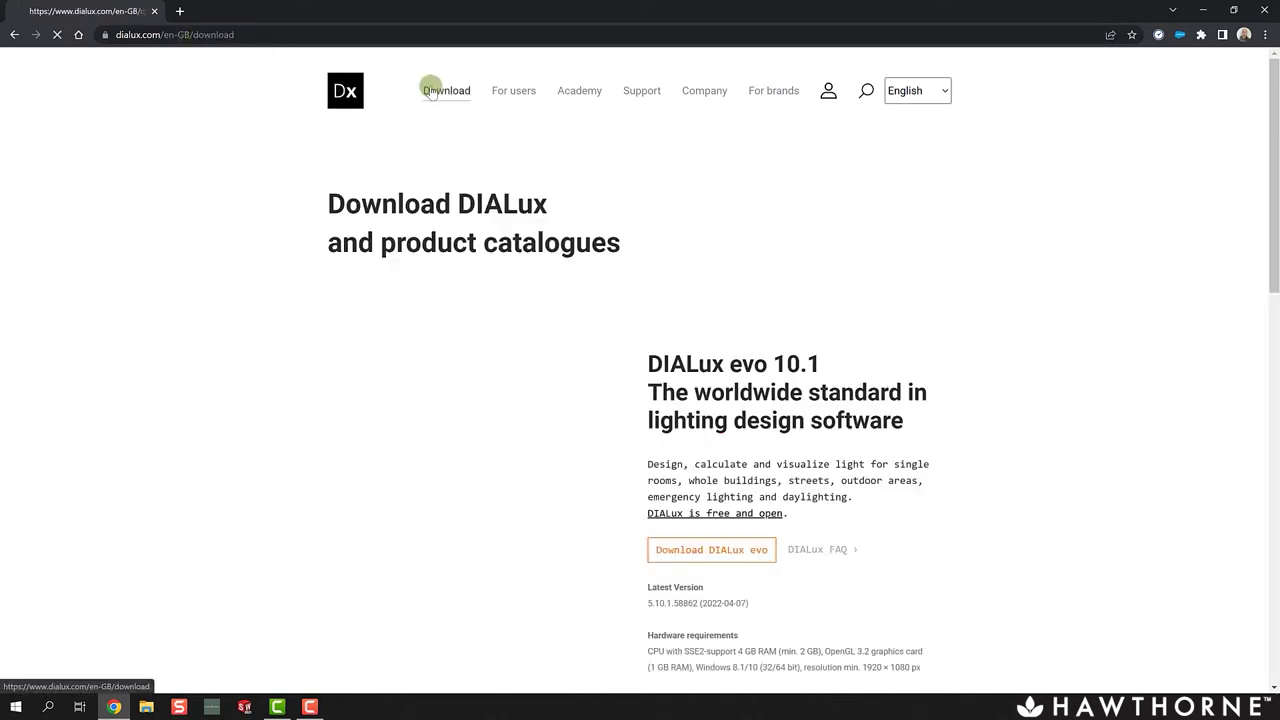
{"action": "scroll", "coordinate": [440, 92], "scroll_direction": "down", "scroll_amount": 2}
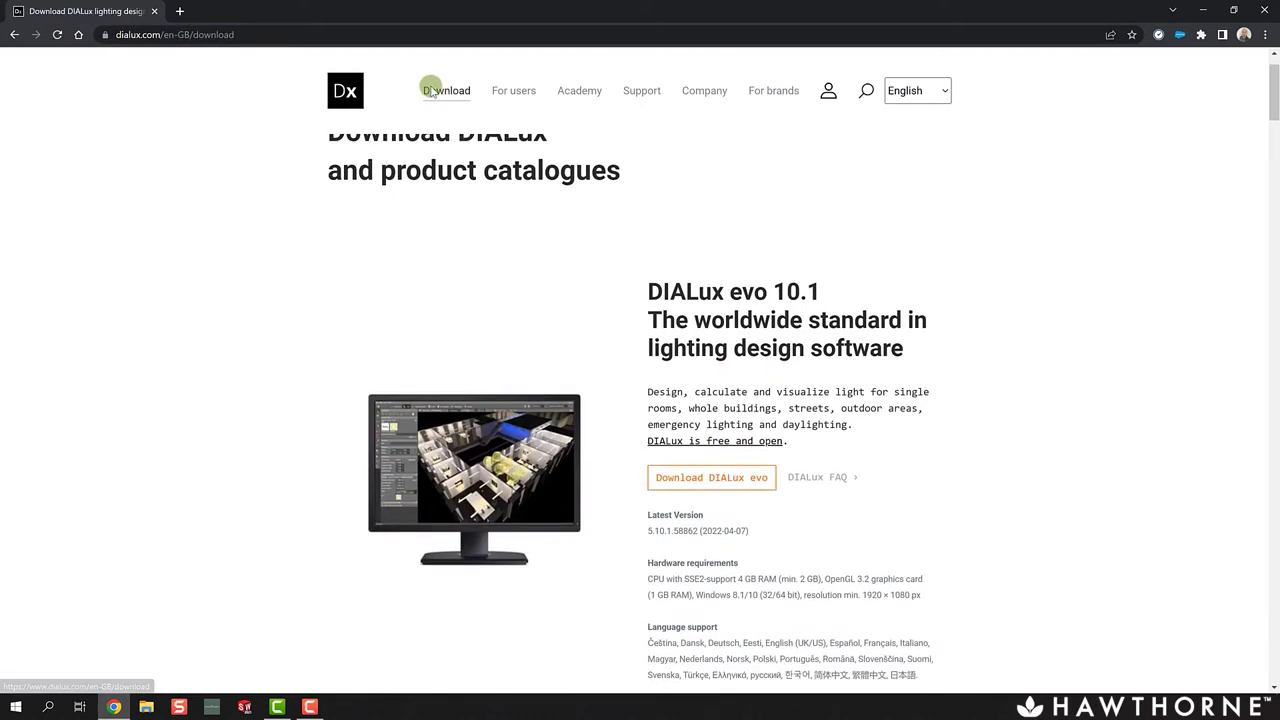
{"action": "left_click", "coordinate": [743, 417]}
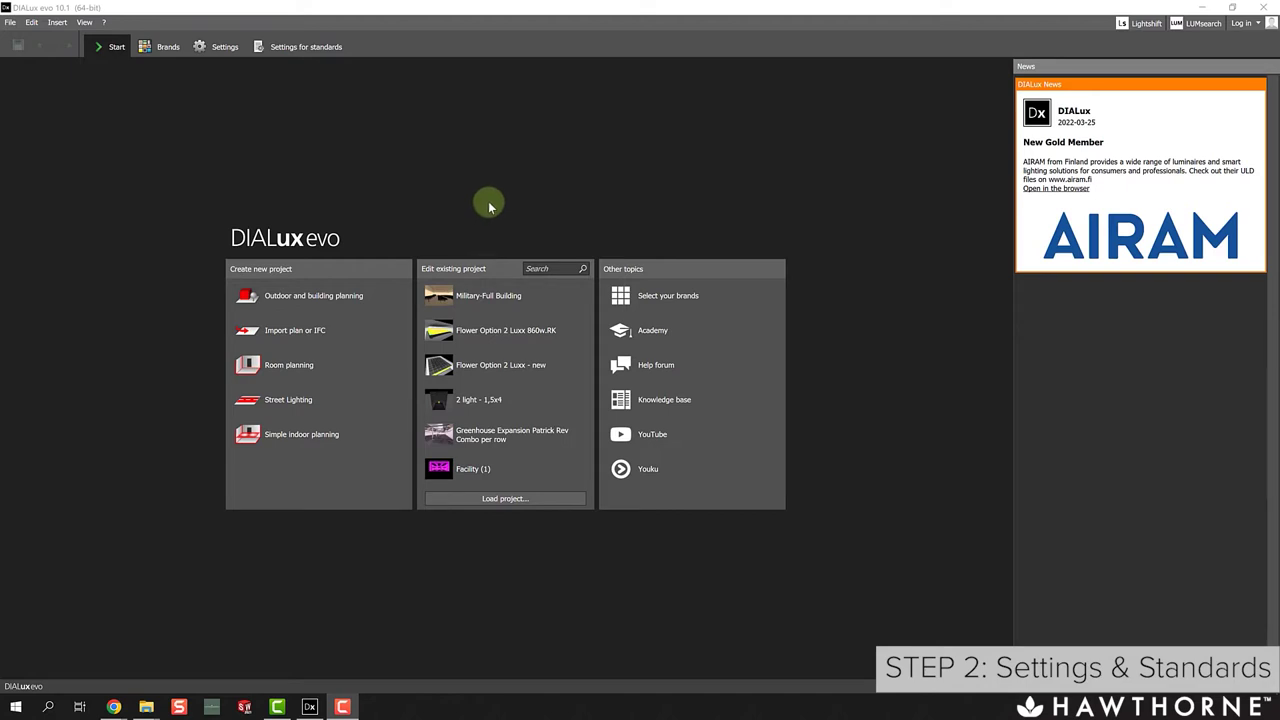
In the general settings, set the length units to Imperial system and the photometric units to European system.
{"action": "left_click", "coordinate": [10, 23]}
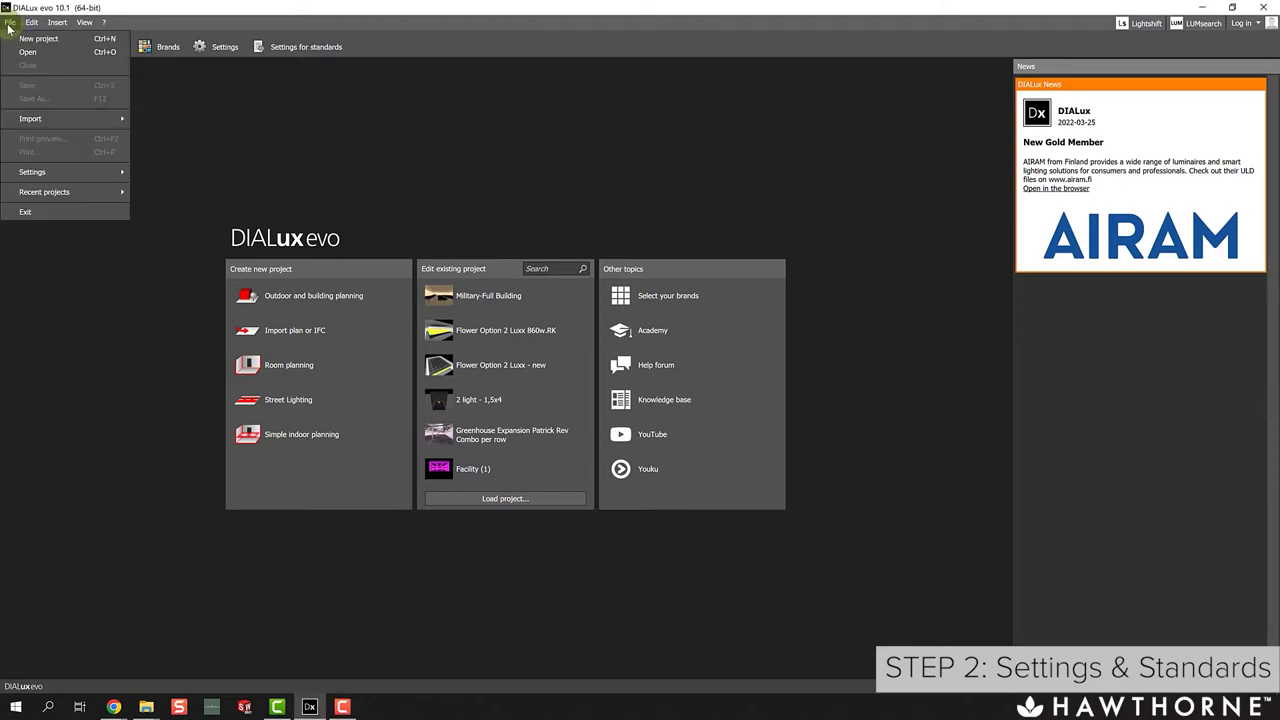
{"action": "mouse_move", "coordinate": [97, 174]}
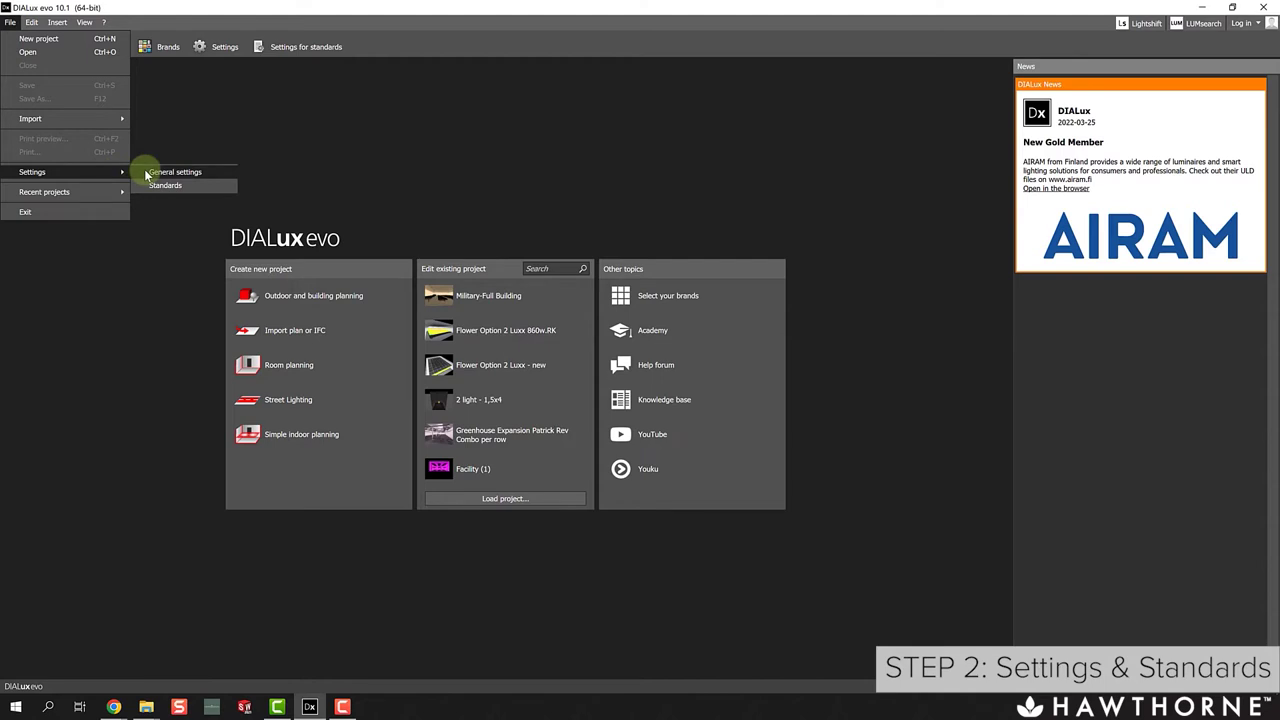
{"action": "left_click", "coordinate": [146, 173]}
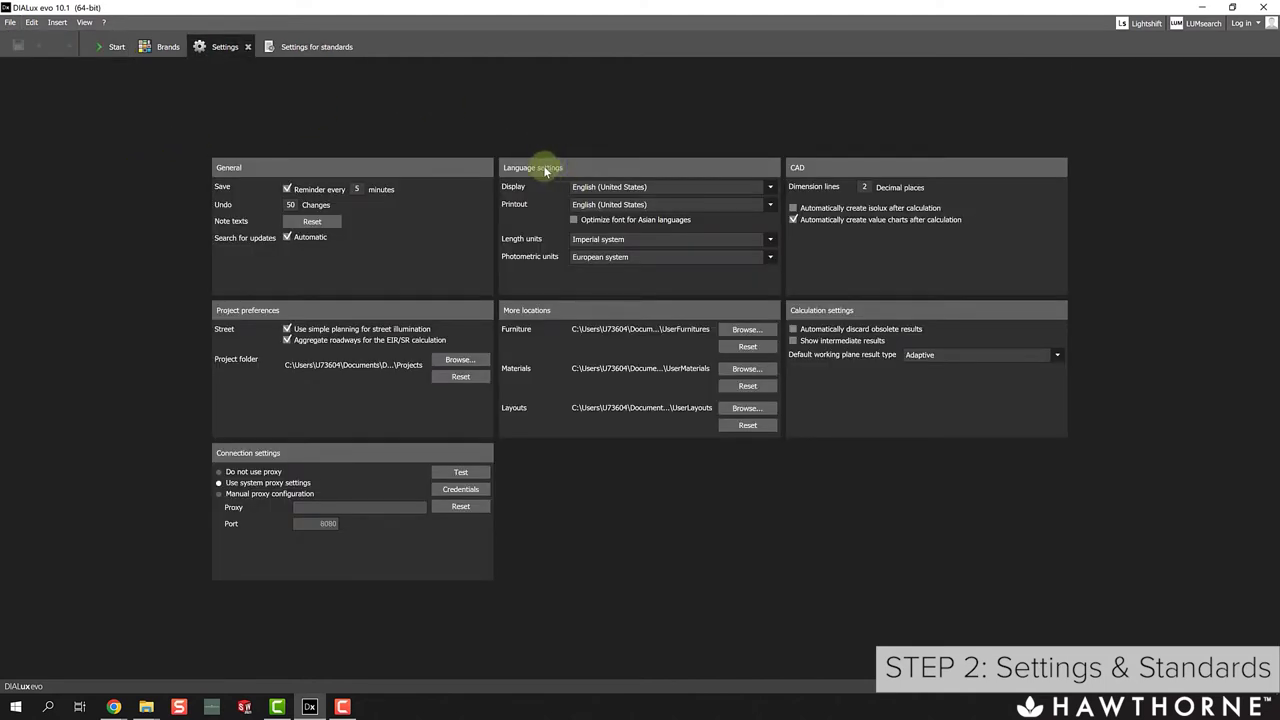
{"action": "left_click", "coordinate": [606, 240]}
{"action": "left_click", "coordinate": [606, 255]}
{"action": "left_click", "coordinate": [606, 240]}
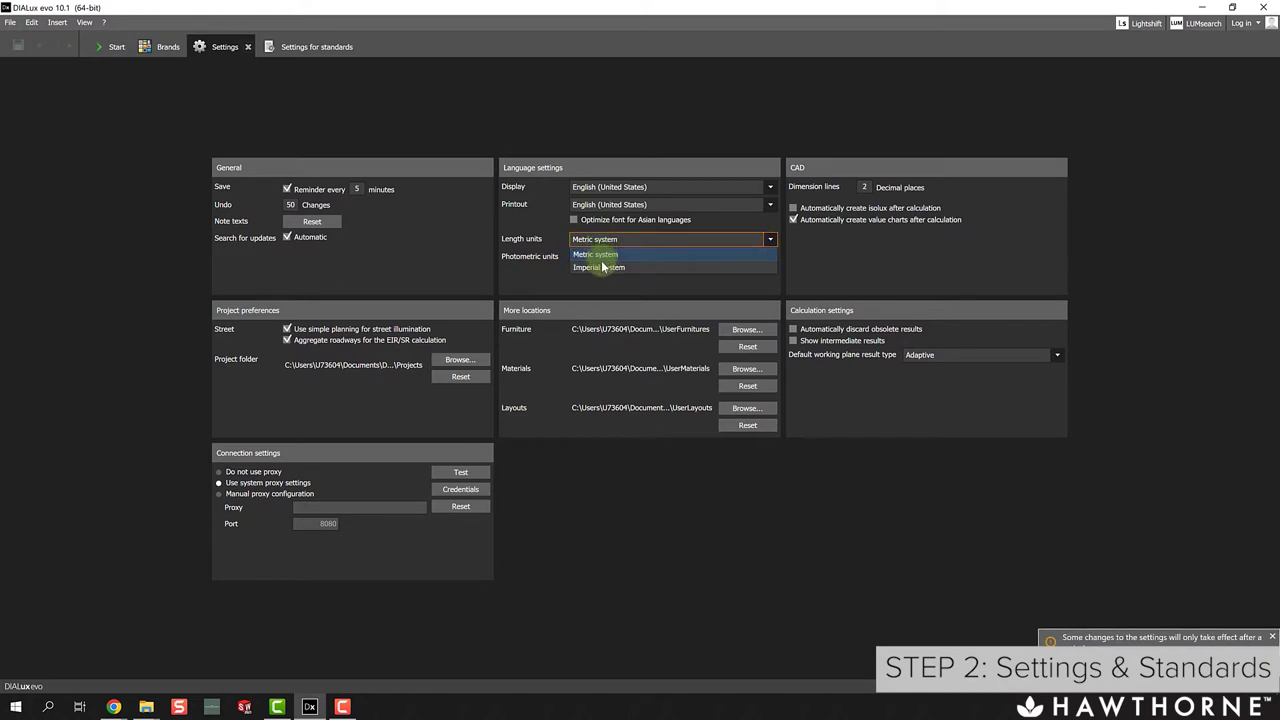
{"action": "left_click", "coordinate": [600, 267]}
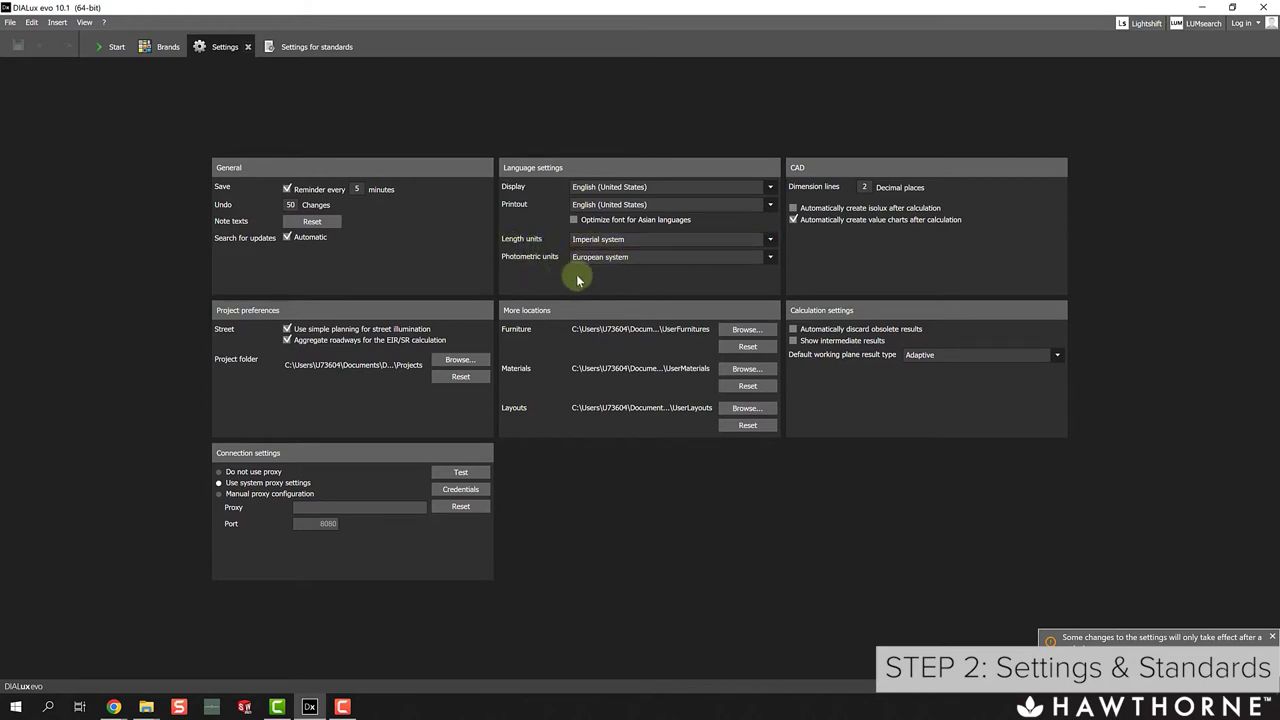
{"action": "left_click", "coordinate": [617, 263]}
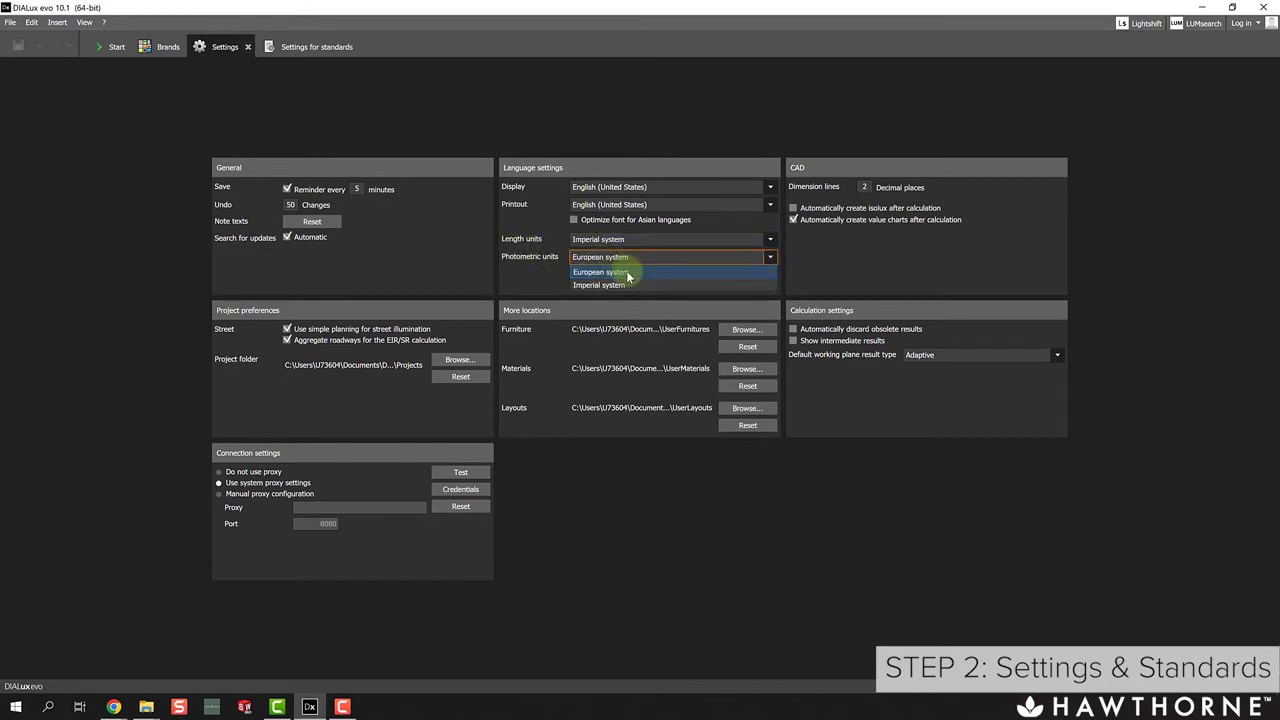
{"action": "left_click", "coordinate": [623, 267]}
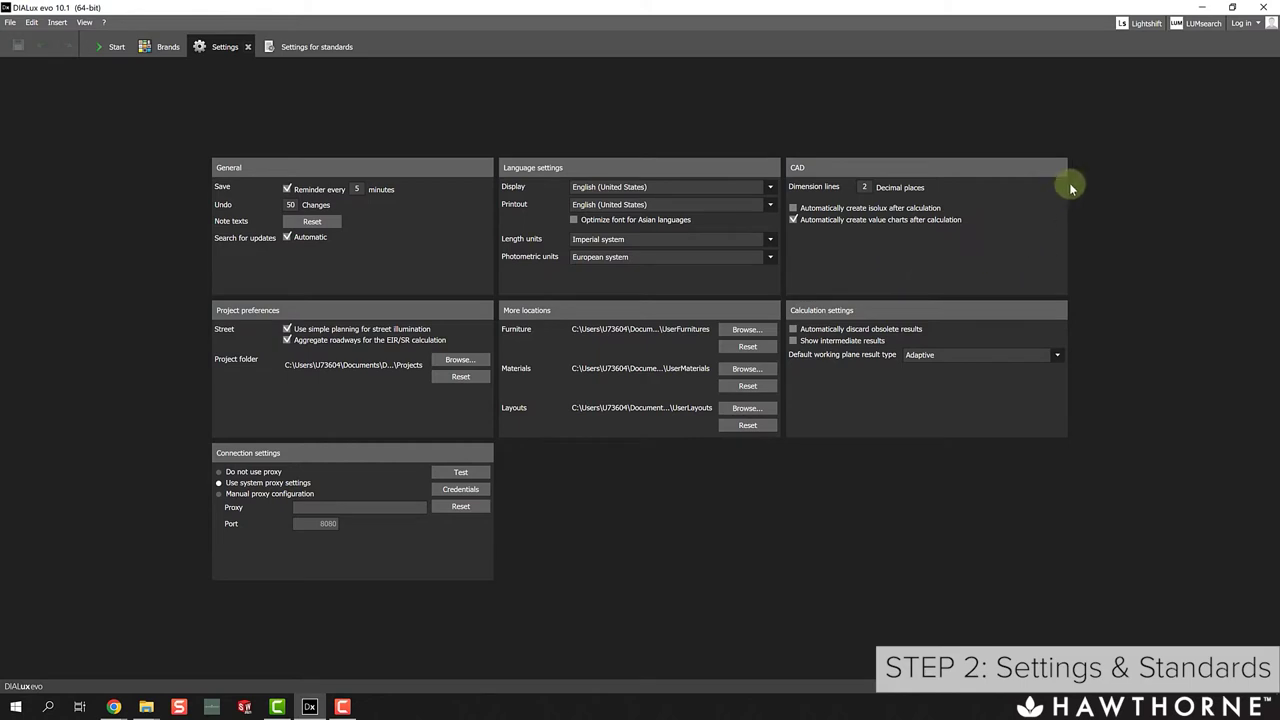
Open the settings for standards and select Emin/Em, Emin/Emax as the uniformity definition.
{"action": "left_click", "coordinate": [12, 24]}
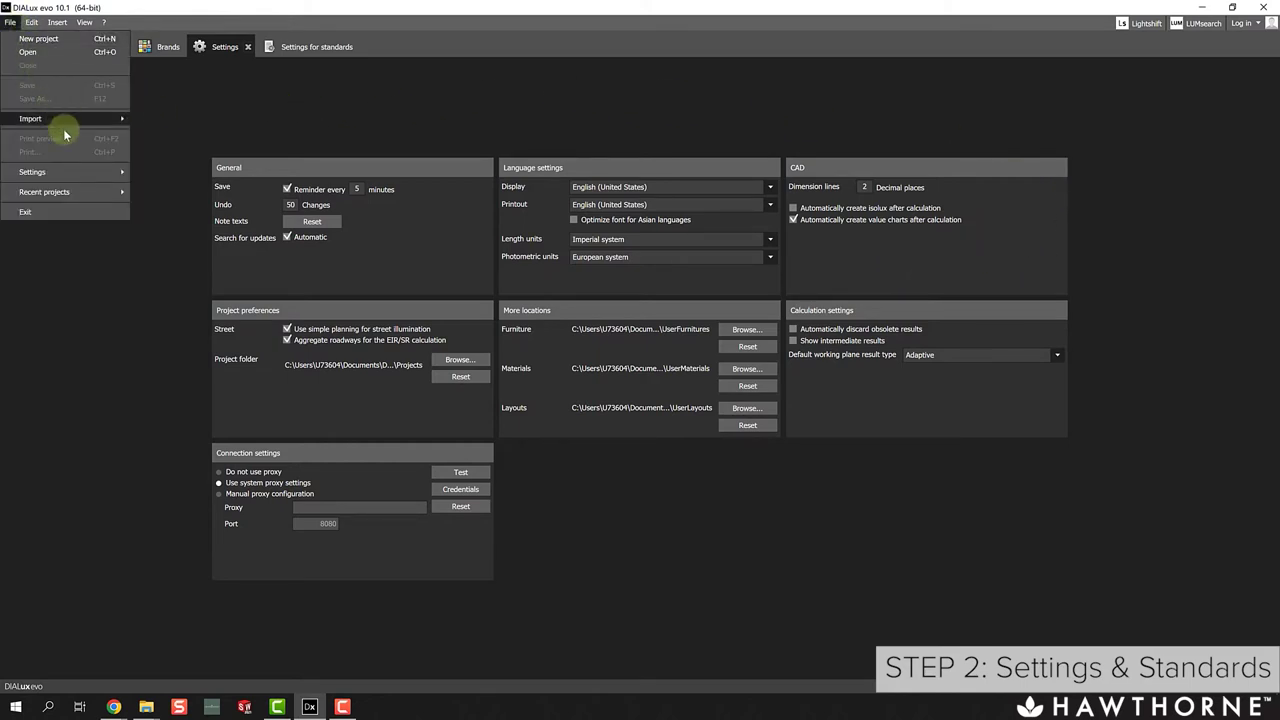
{"action": "mouse_move", "coordinate": [77, 177]}
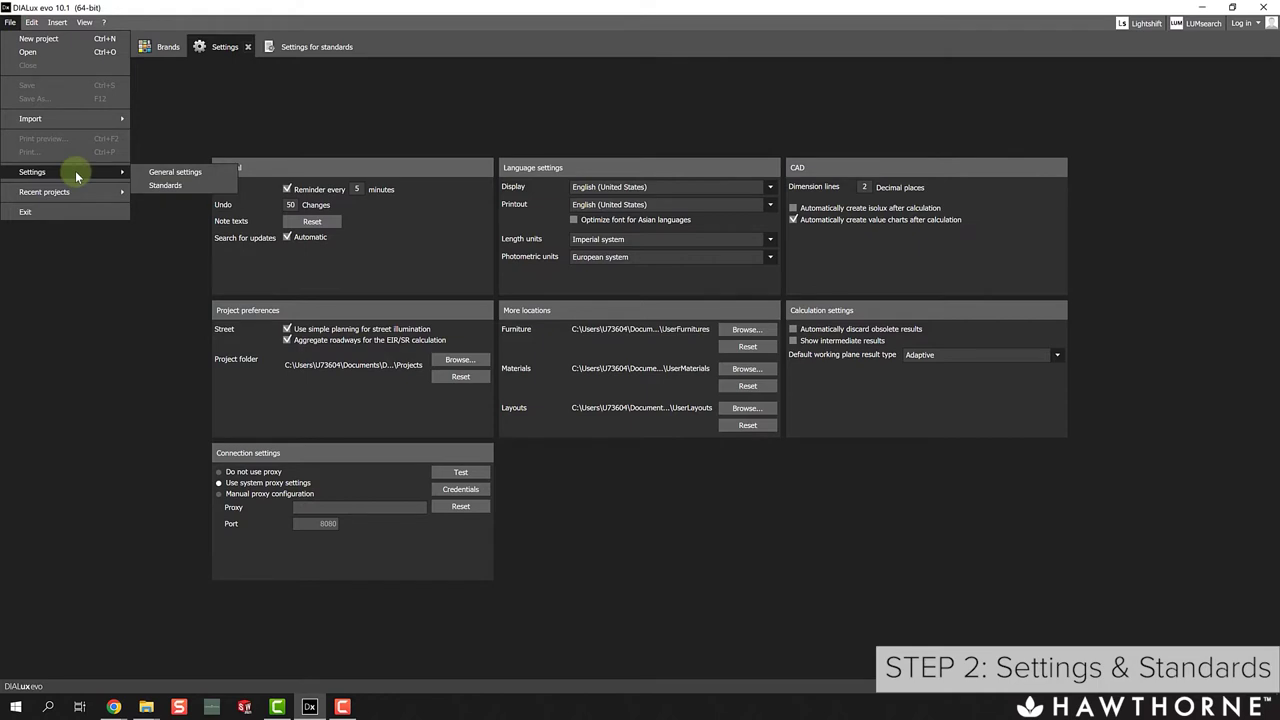
{"action": "left_click", "coordinate": [162, 185]}
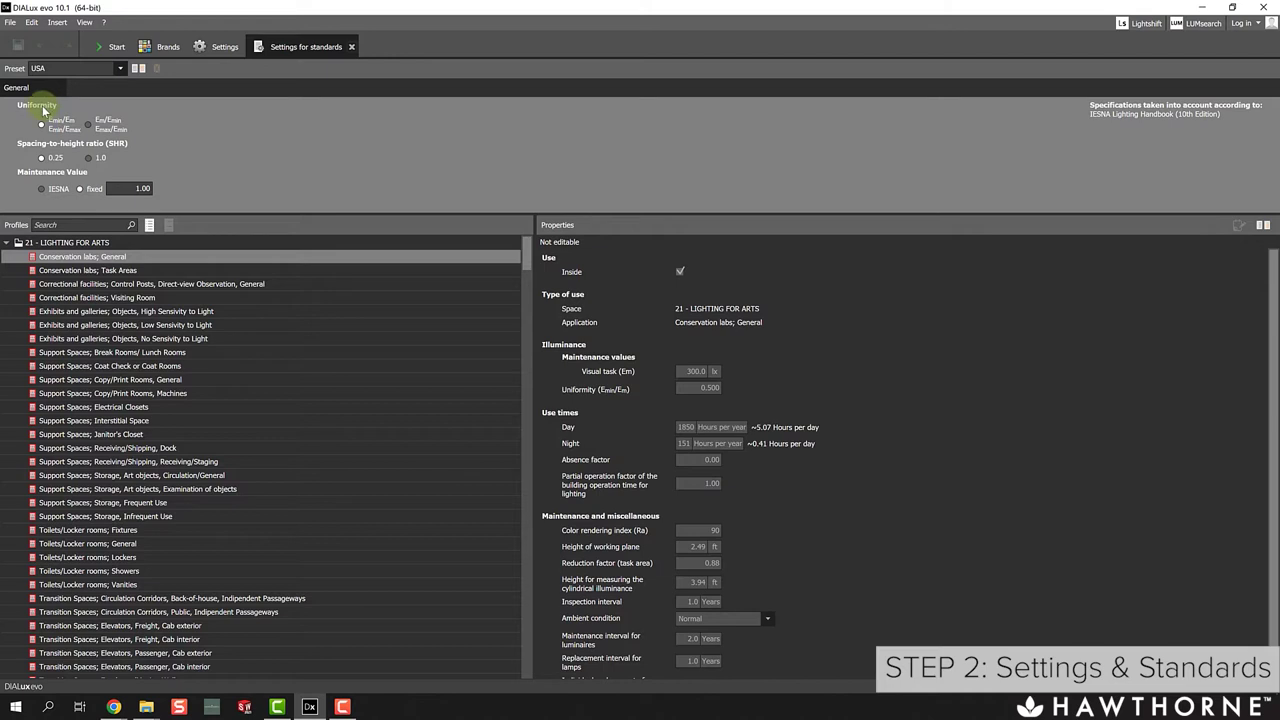
{"action": "left_click", "coordinate": [88, 124]}
{"action": "left_click", "coordinate": [43, 127]}
Set the maintenance value to fixed at 1.00, then return to the start page.
{"action": "left_click", "coordinate": [80, 189]}
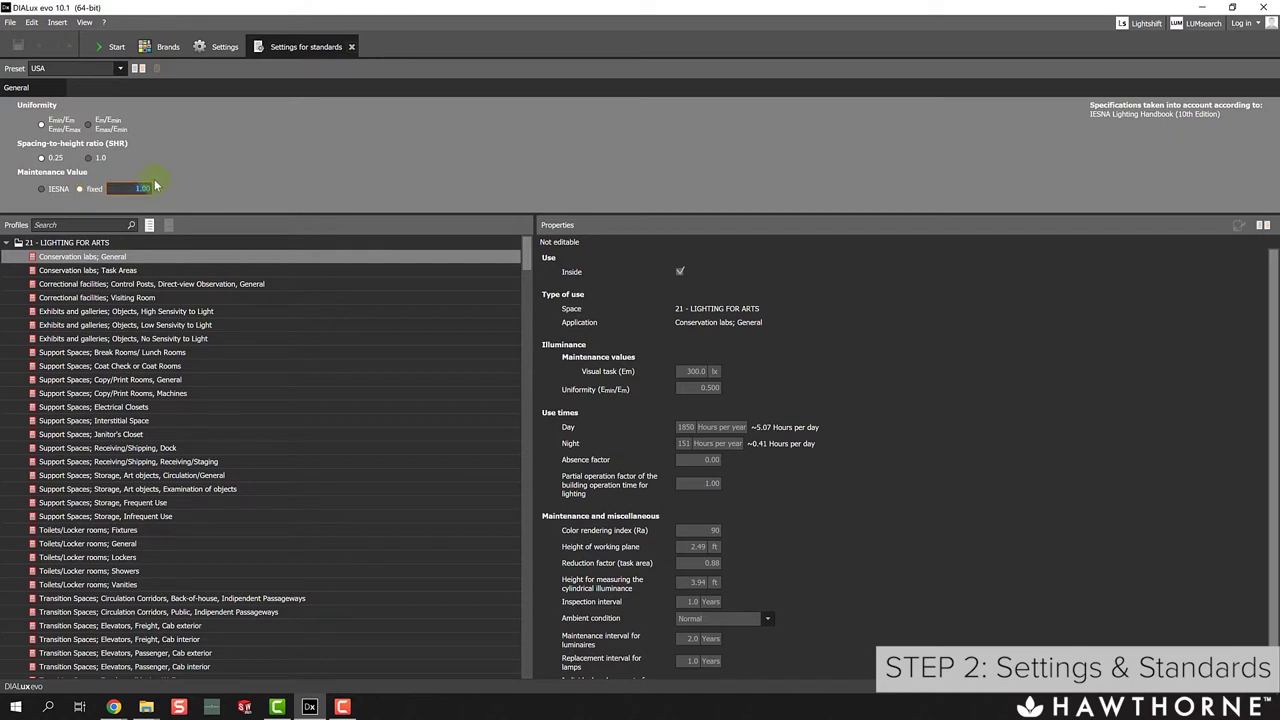
{"action": "type", "text": "1.00"}
{"action": "double_click", "coordinate": [143, 188]}
{"action": "type", "text": "1.00"}
{"action": "left_click", "coordinate": [112, 48]}
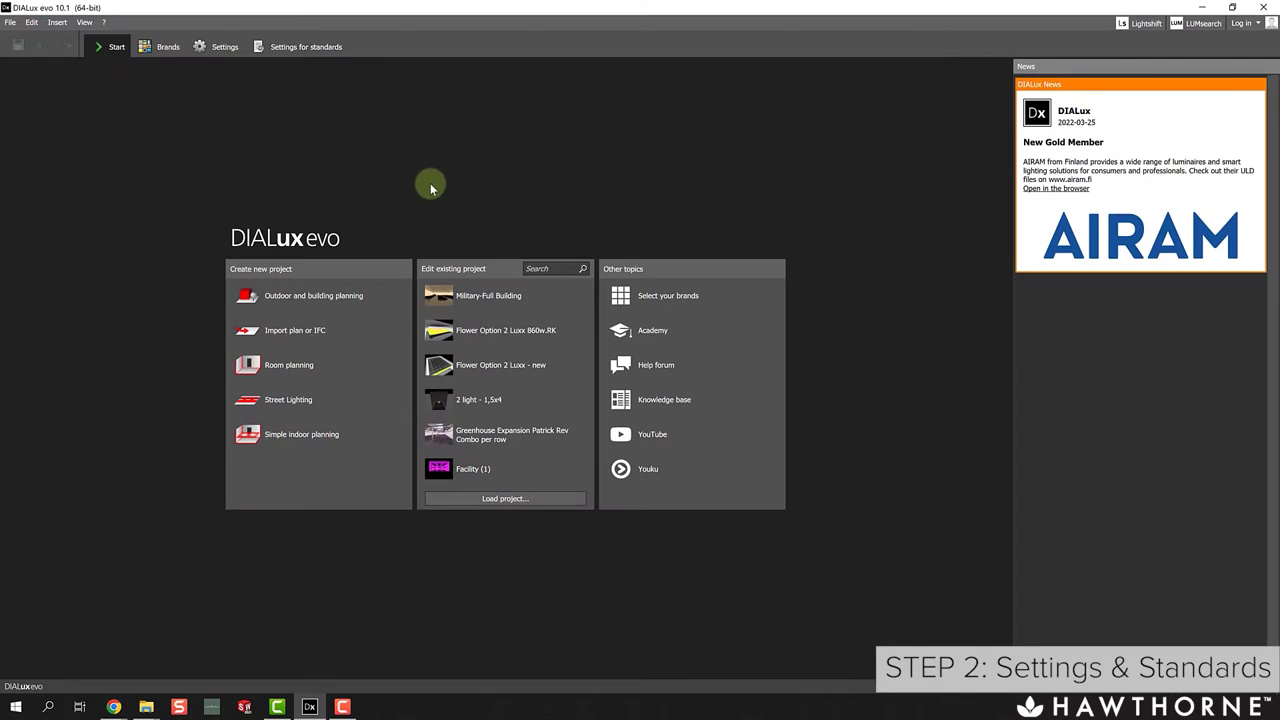
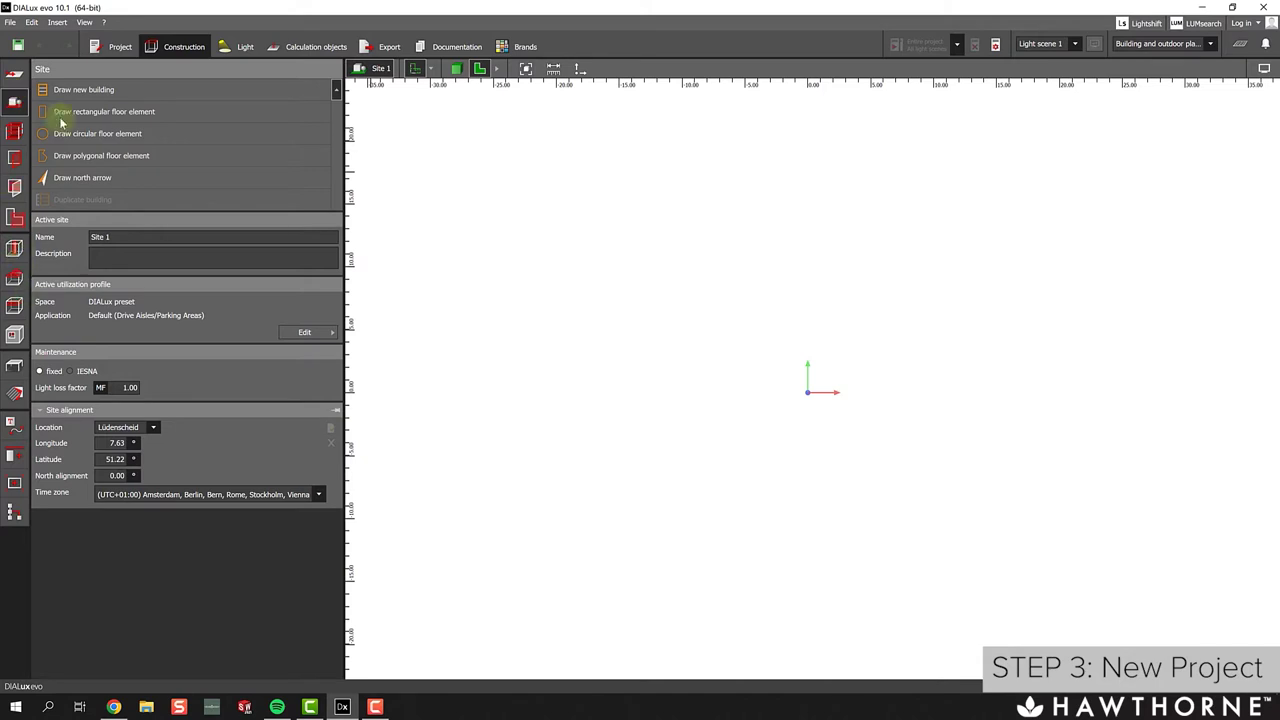
Look through the project information fields for name, brief description, address and description.
{"action": "left_click", "coordinate": [120, 47]}
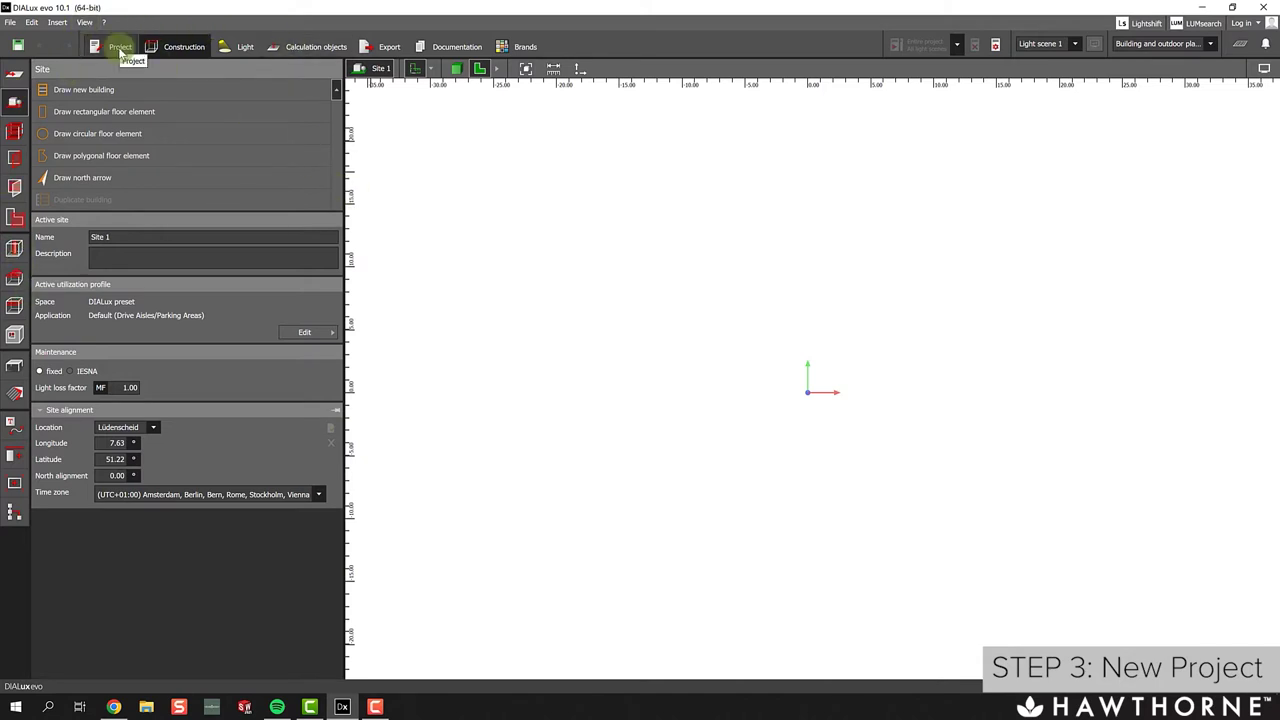
{"action": "left_click", "coordinate": [434, 91]}
{"action": "left_click", "coordinate": [440, 111]}
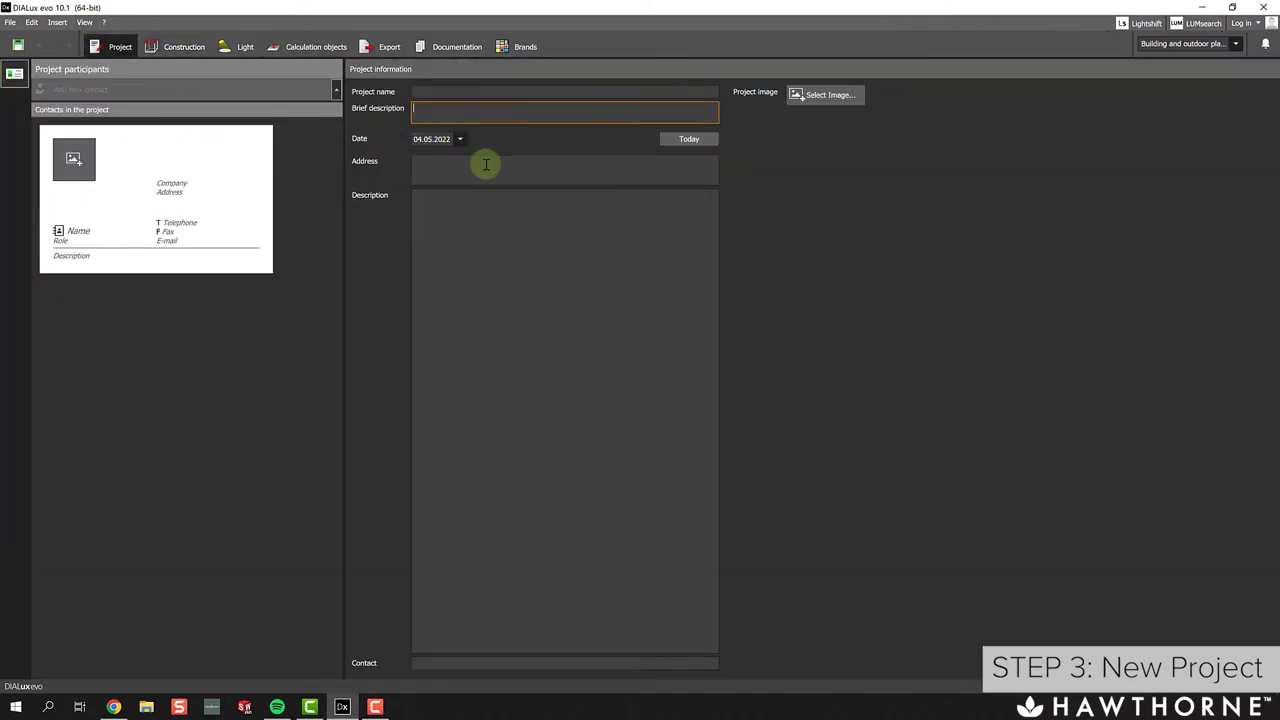
{"action": "left_click", "coordinate": [483, 163]}
{"action": "left_click", "coordinate": [474, 203]}
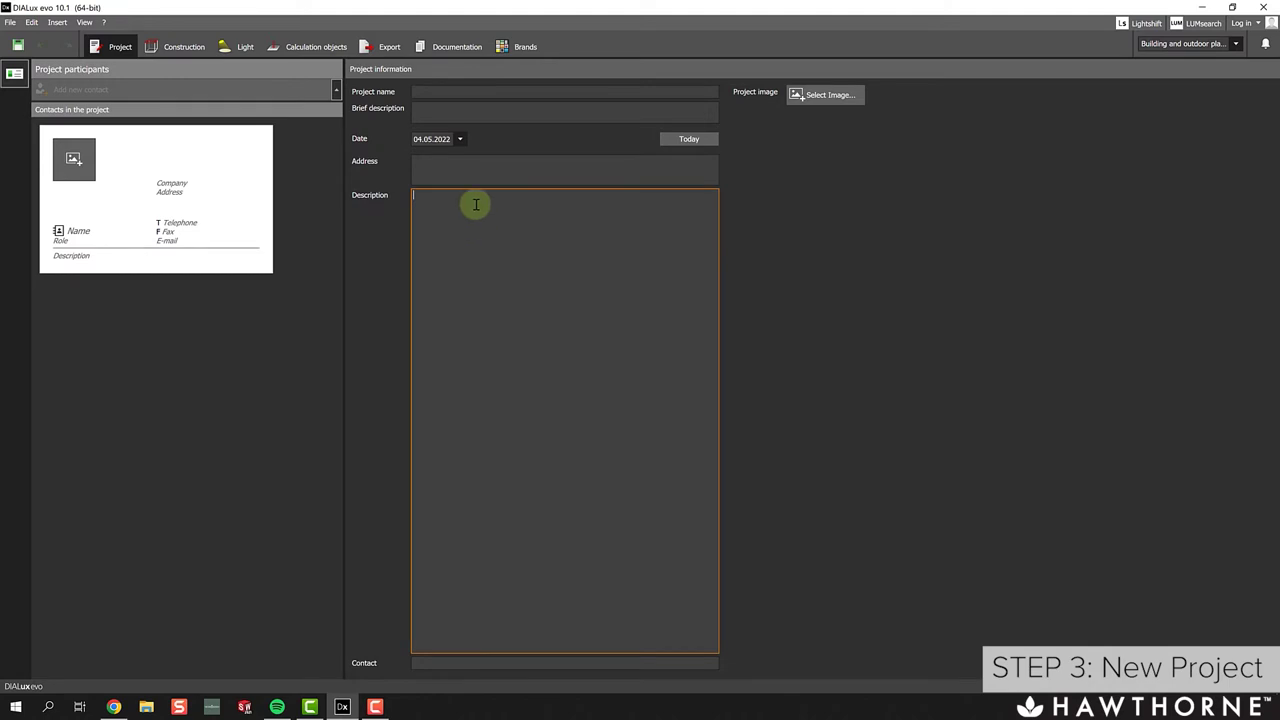
{"action": "left_click", "coordinate": [476, 94]}
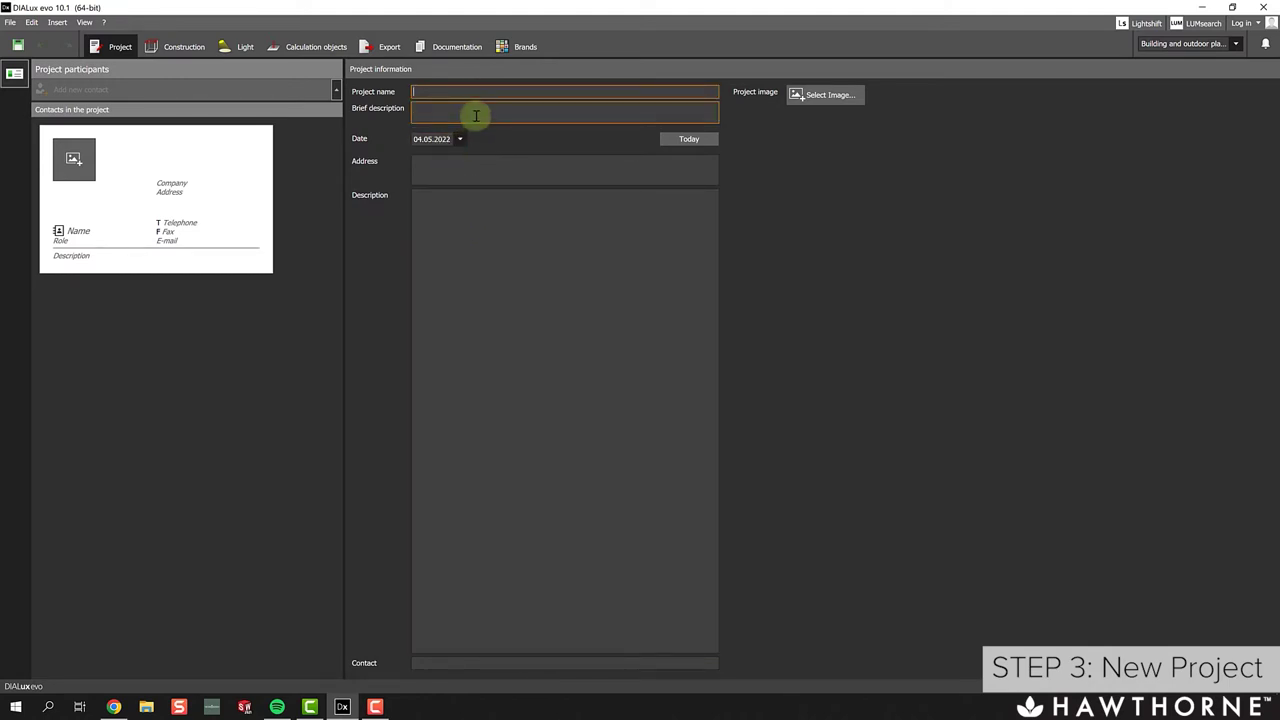
Look over the construction, light and calculation object tools of the new project.
{"action": "left_click", "coordinate": [172, 50]}
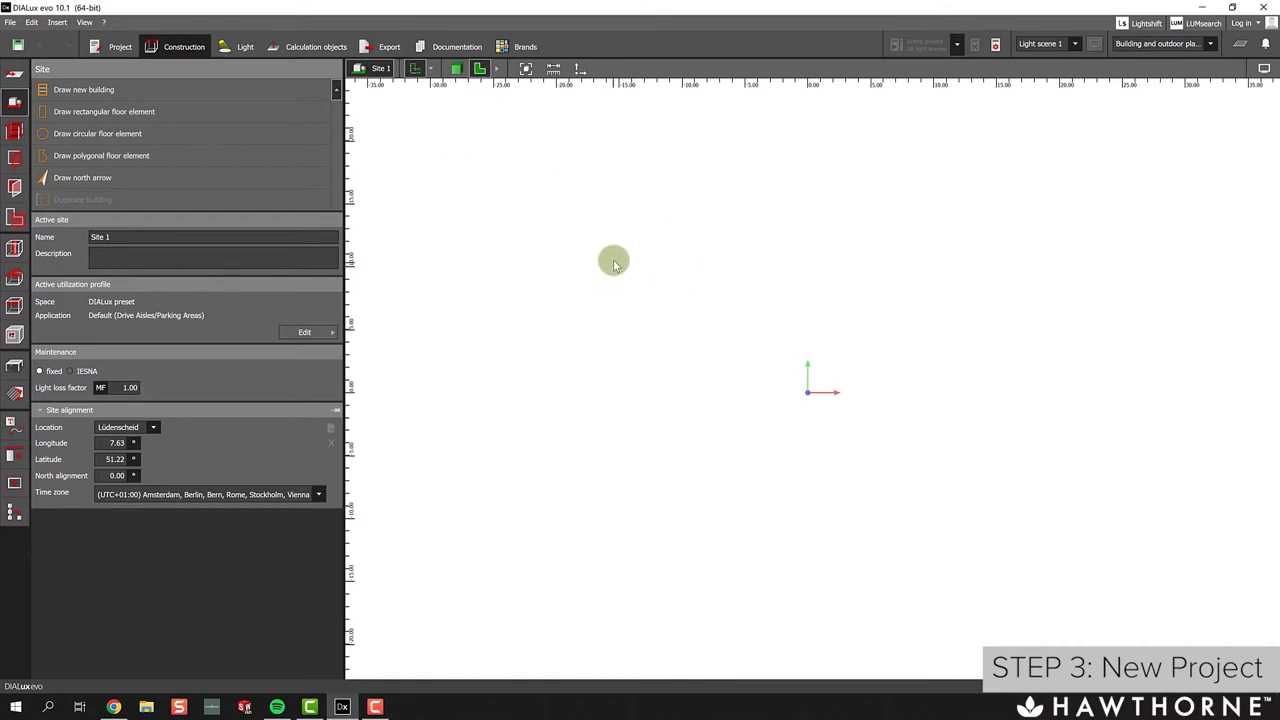
{"action": "left_click", "coordinate": [255, 50]}
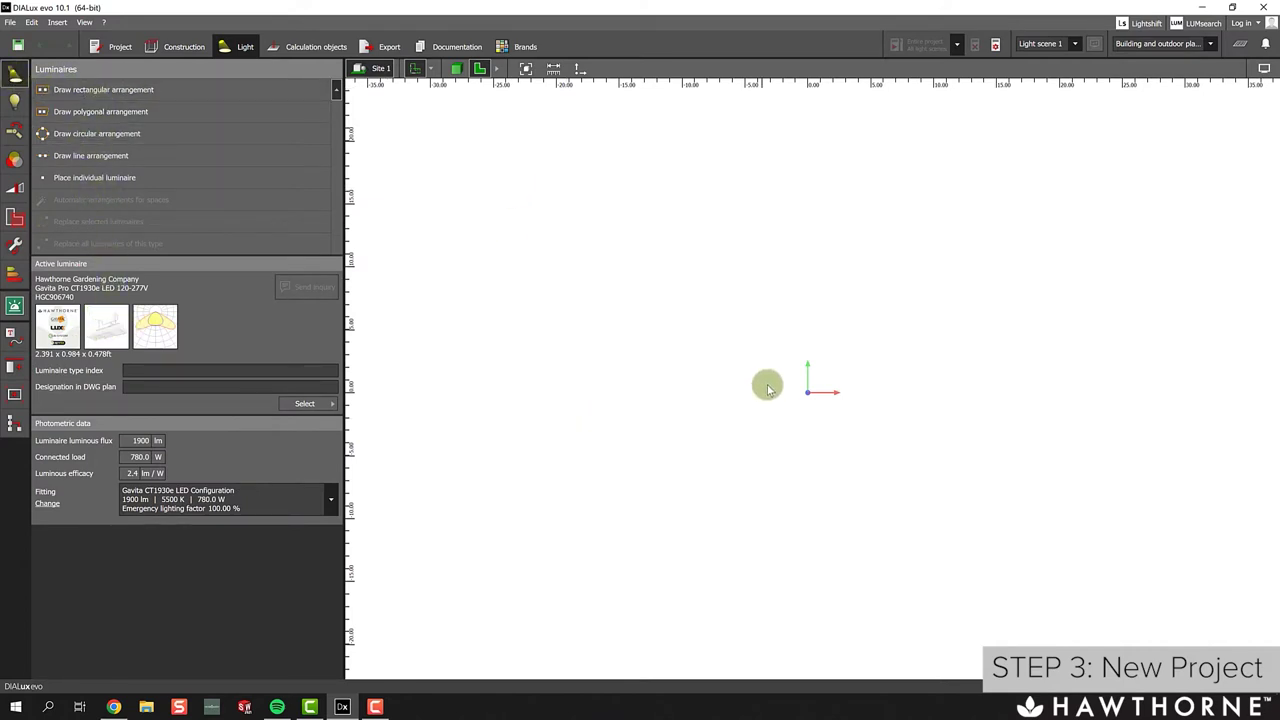
{"action": "left_click", "coordinate": [308, 48]}
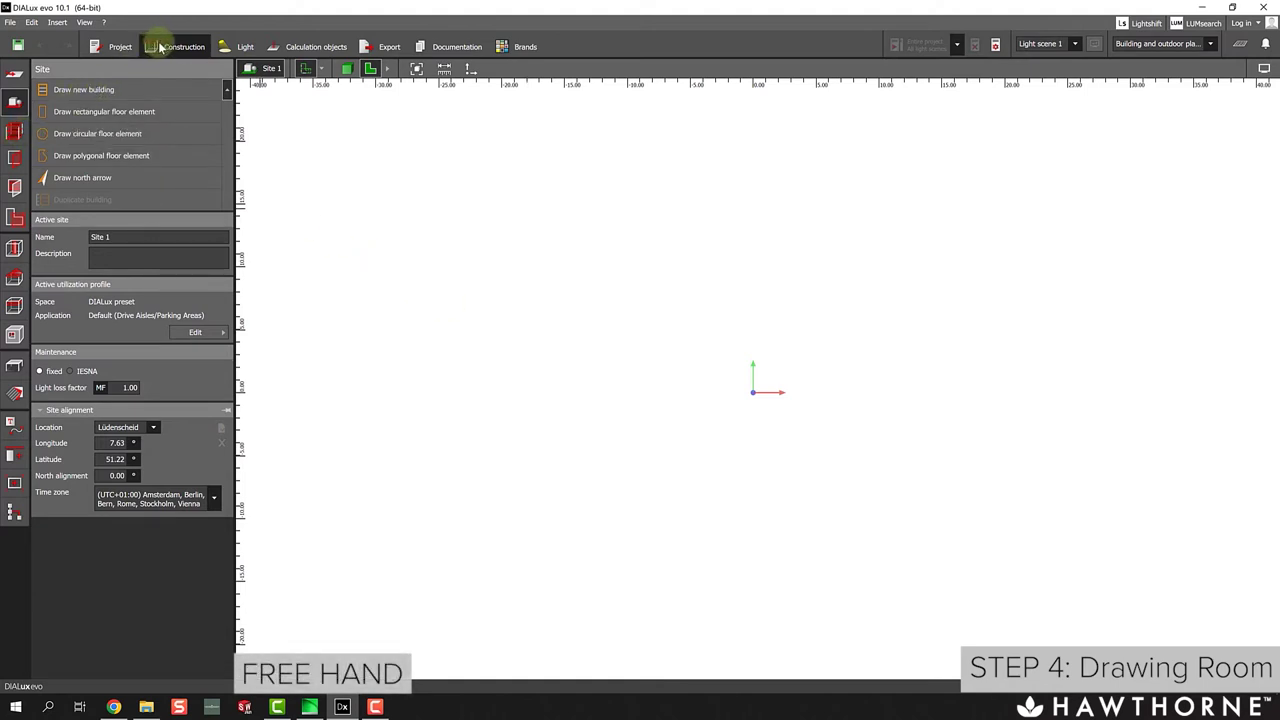
Start drawing a new room in the story and building construction tools, with its first corner at about X -18.4 ft, Y 10.8 ft.
{"action": "left_click", "coordinate": [14, 133]}
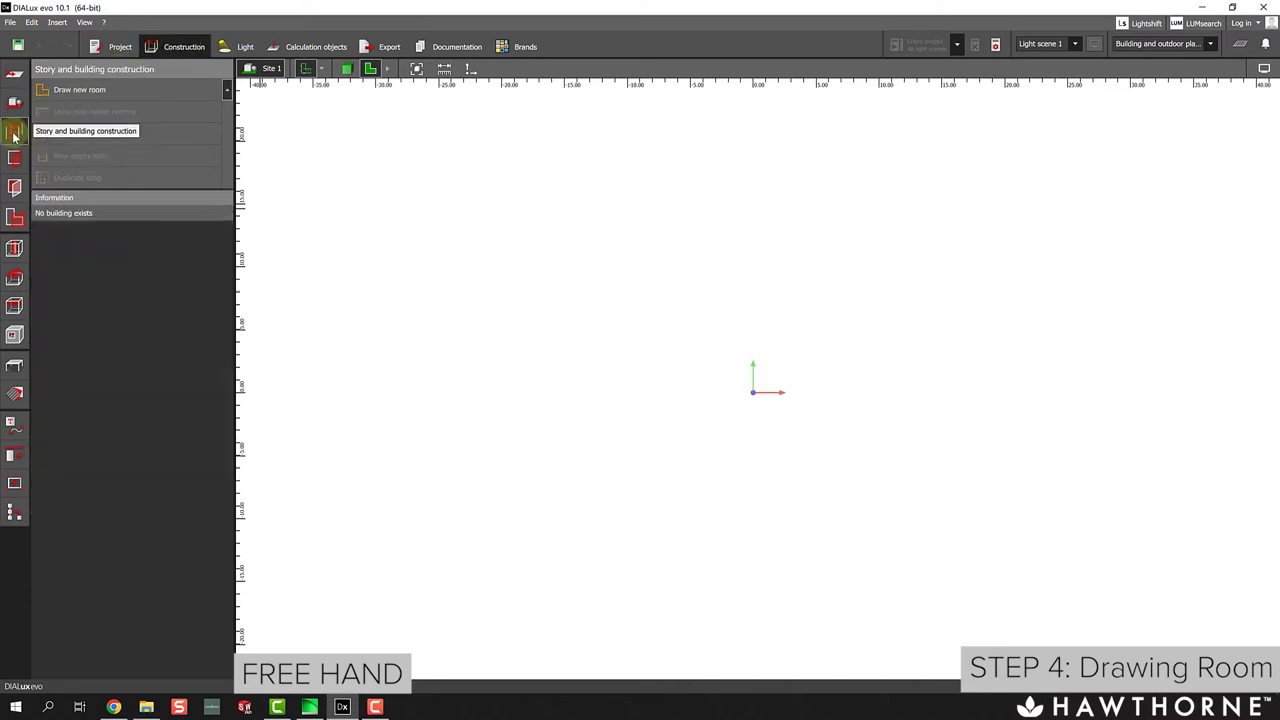
{"action": "left_click", "coordinate": [93, 97]}
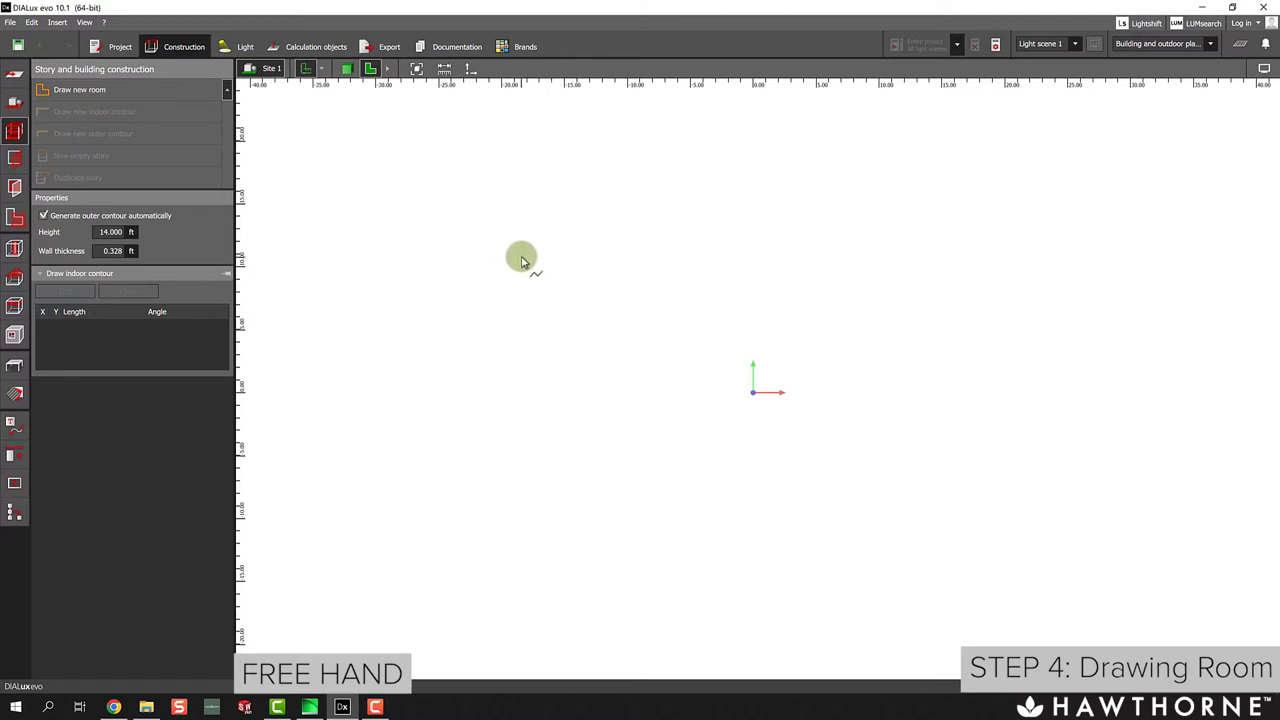
{"action": "left_click", "coordinate": [520, 260]}
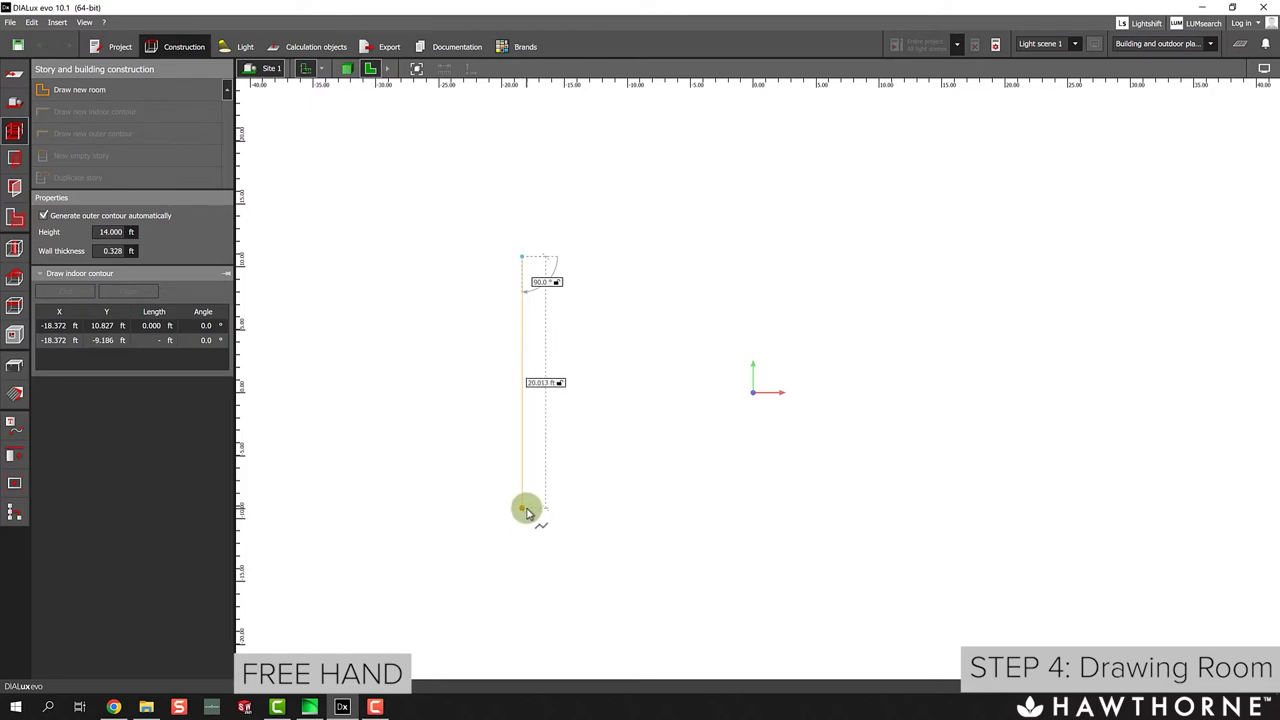
Draw the room's first wall straight down from the starting corner with a length of 40 ft.
{"action": "key", "text": "Tab"}
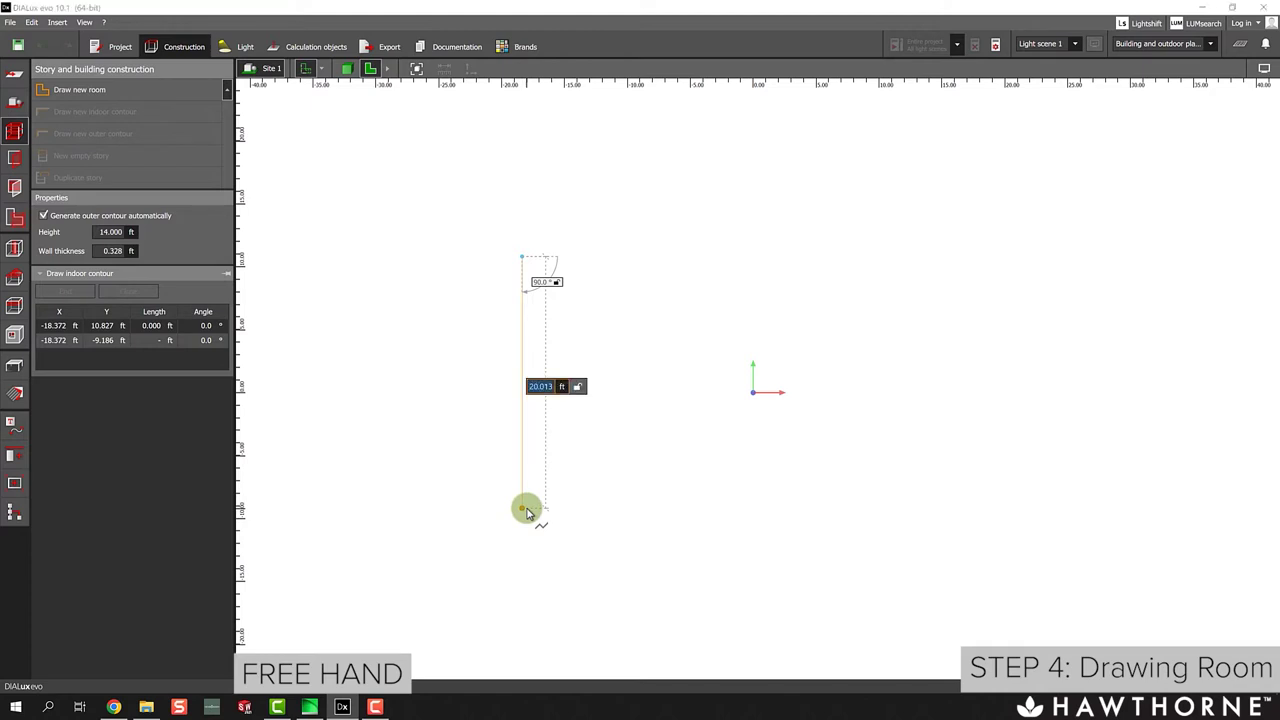
{"action": "key", "text": "Tab"}
{"action": "key", "text": "Tab"}
{"action": "key", "text": "Tab"}
{"action": "key", "text": "Tab"}
{"action": "key", "text": "Tab"}
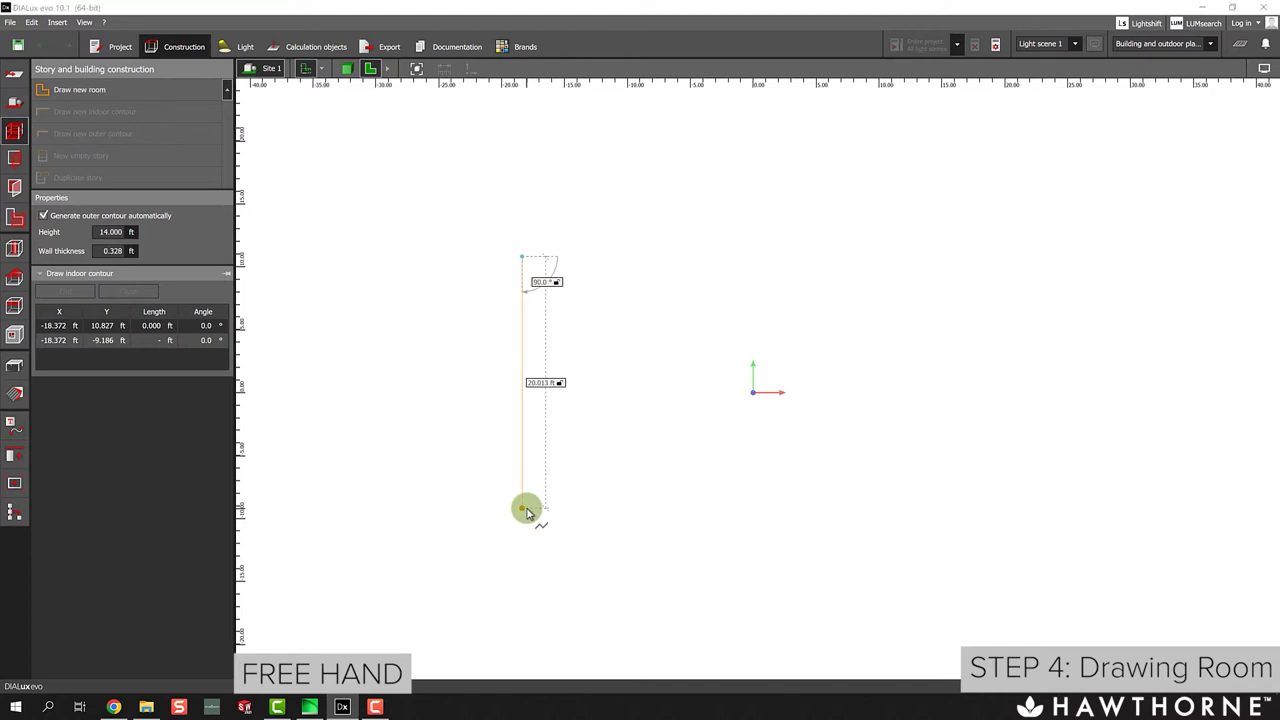
{"action": "key", "text": "Tab"}
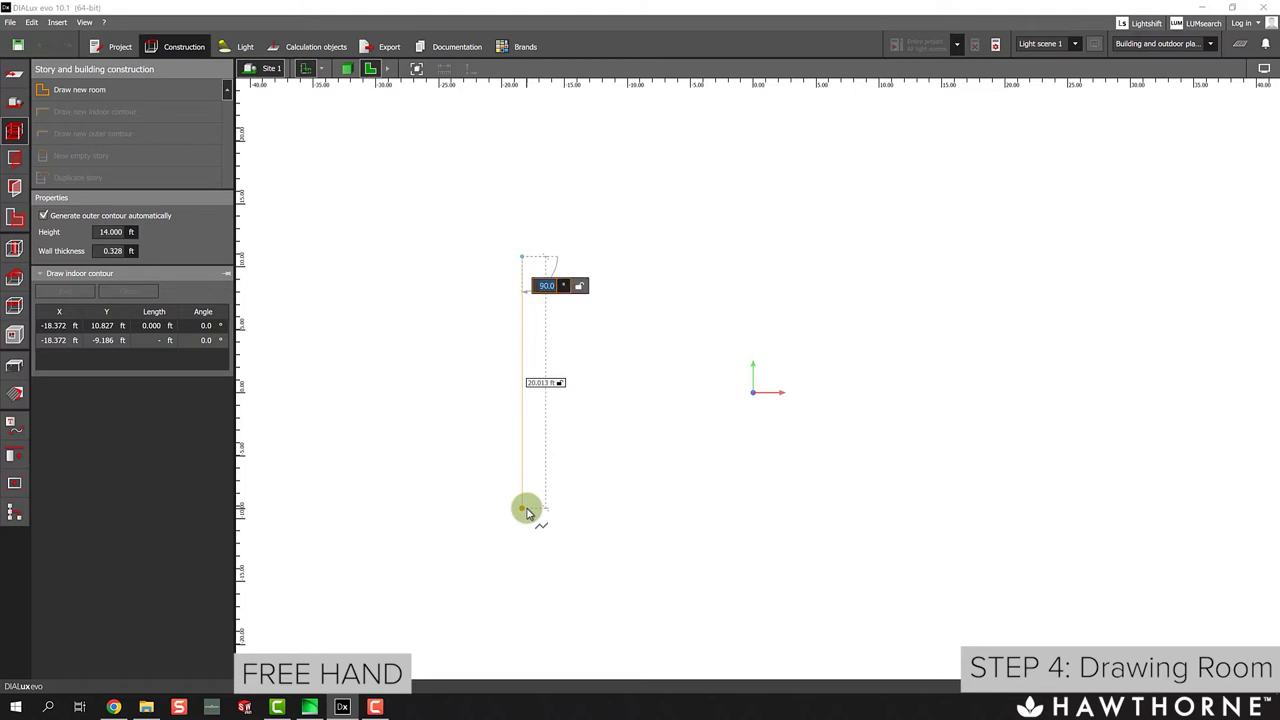
{"action": "key", "text": "Tab"}
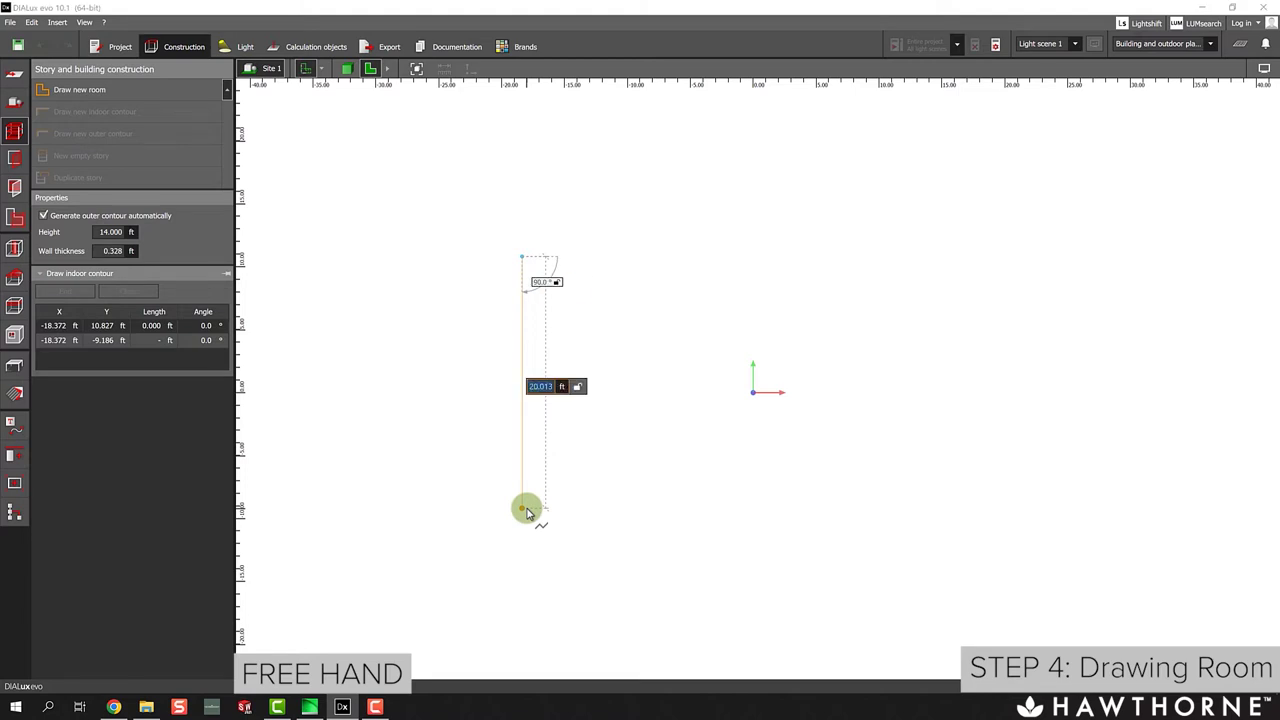
{"action": "type", "text": "40"}
{"action": "key", "text": "Tab"}
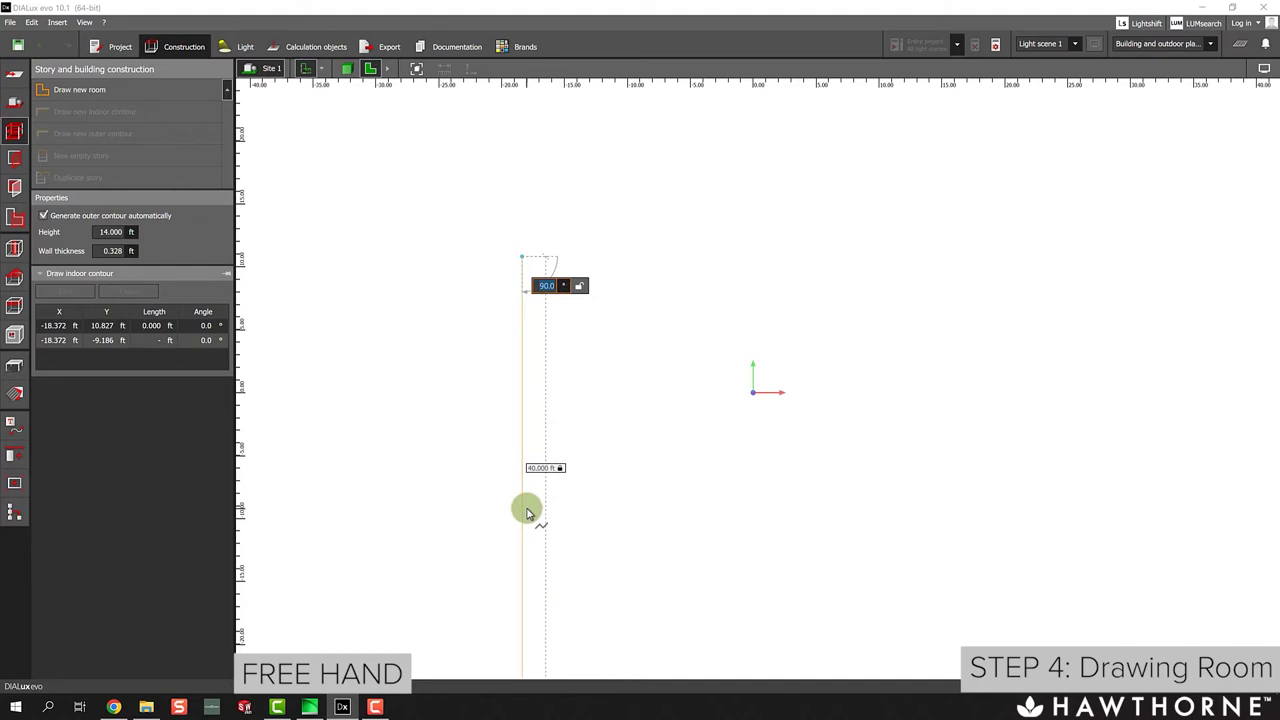
{"action": "left_click", "coordinate": [527, 511]}
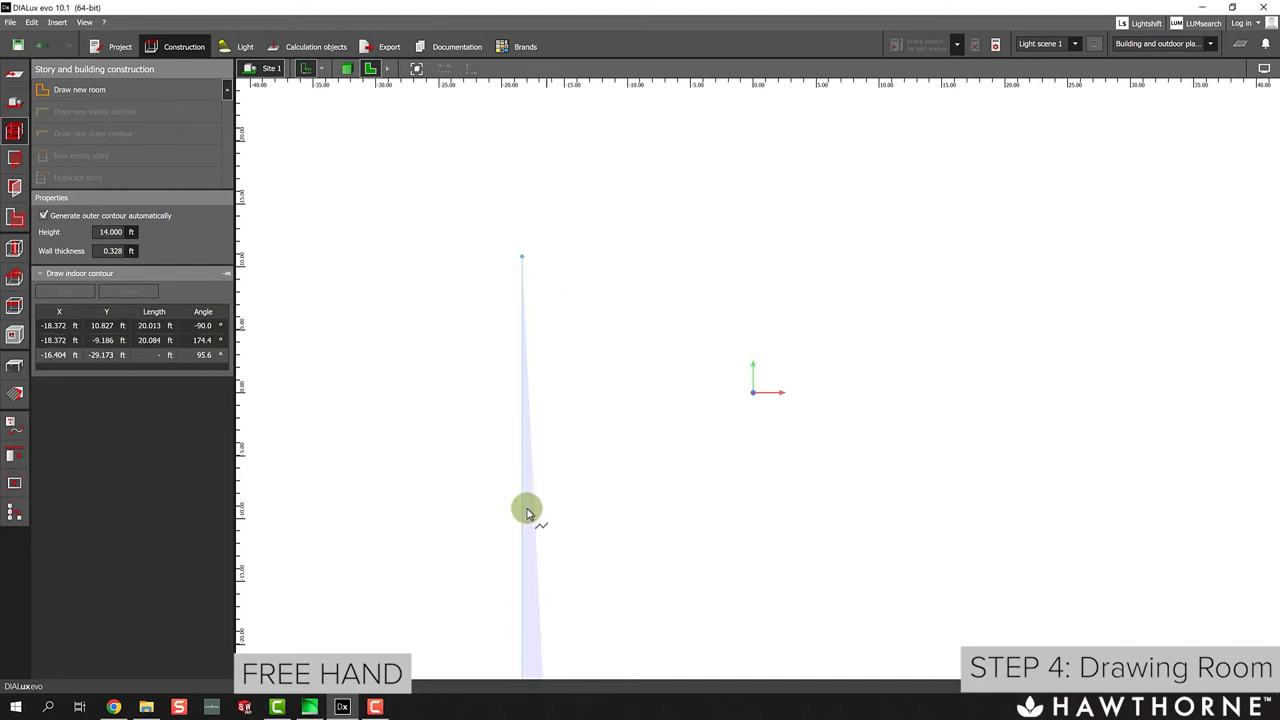
Draw the room's second wall horizontally from the first wall's lower end, 20 ft long at a 90° angle.
{"action": "scroll", "coordinate": [548, 630], "scroll_direction": "up", "scroll_amount": 2}
{"action": "scroll", "coordinate": [548, 630], "scroll_direction": "down", "scroll_amount": 5}
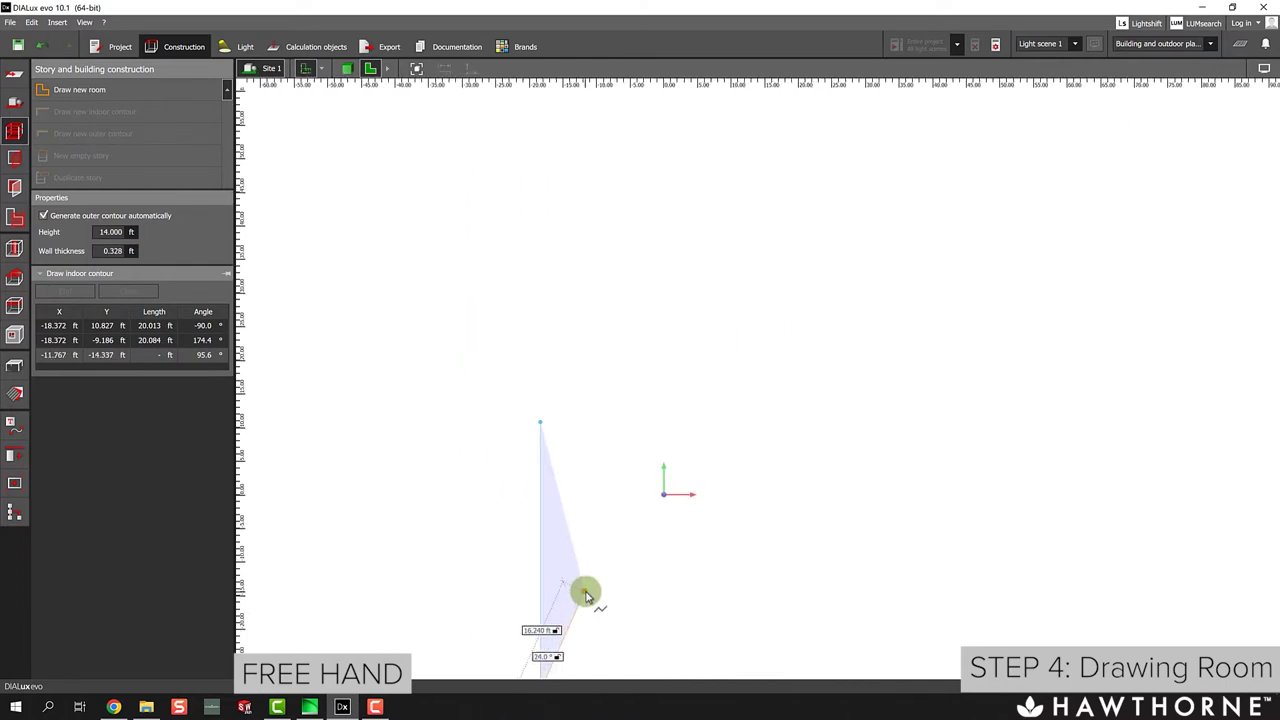
{"action": "mouse_move", "coordinate": [587, 596]}
{"action": "middle_mouse_down"}
{"action": "mouse_move", "coordinate": [566, 393]}
{"action": "mouse_move", "coordinate": [559, 424]}
{"action": "mouse_move", "coordinate": [548, 404]}
{"action": "mouse_move", "coordinate": [585, 416]}
{"action": "mouse_move", "coordinate": [559, 416]}
{"action": "middle_mouse_up"}
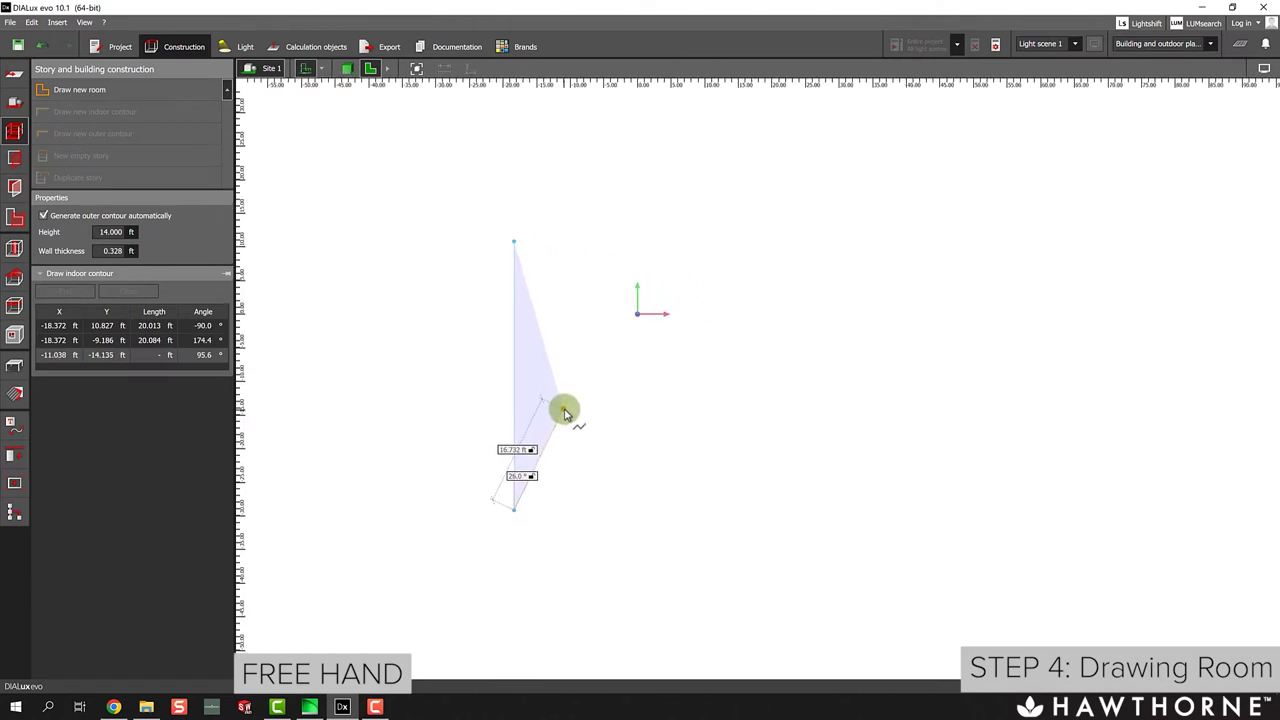
{"action": "mouse_move", "coordinate": [606, 409]}
{"action": "middle_mouse_down"}
{"action": "mouse_move", "coordinate": [540, 417]}
{"action": "mouse_move", "coordinate": [586, 417]}
{"action": "mouse_move", "coordinate": [561, 418]}
{"action": "middle_mouse_up"}
{"action": "scroll", "coordinate": [561, 418], "scroll_direction": "up", "scroll_amount": 2}
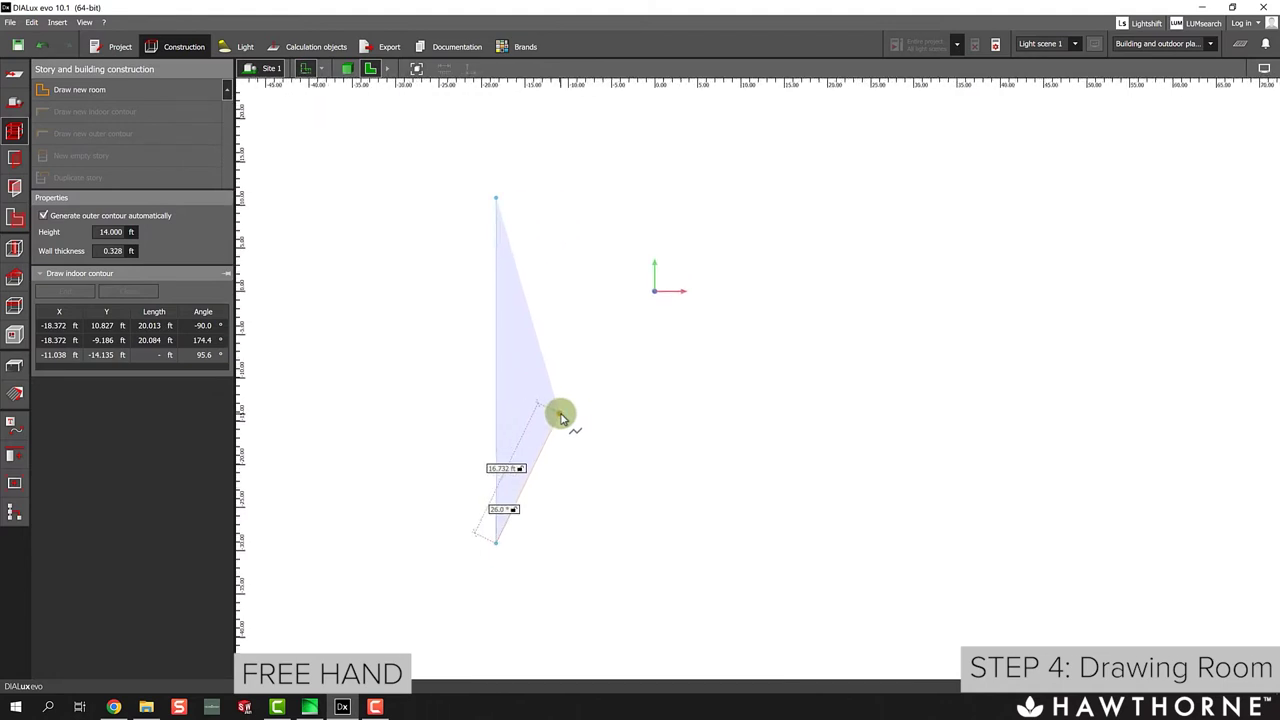
{"action": "scroll", "coordinate": [561, 418], "scroll_direction": "down", "scroll_amount": 1}
{"action": "scroll", "coordinate": [561, 418], "scroll_direction": "up", "scroll_amount": 2}
{"action": "scroll", "coordinate": [561, 418], "scroll_direction": "down", "scroll_amount": 2}
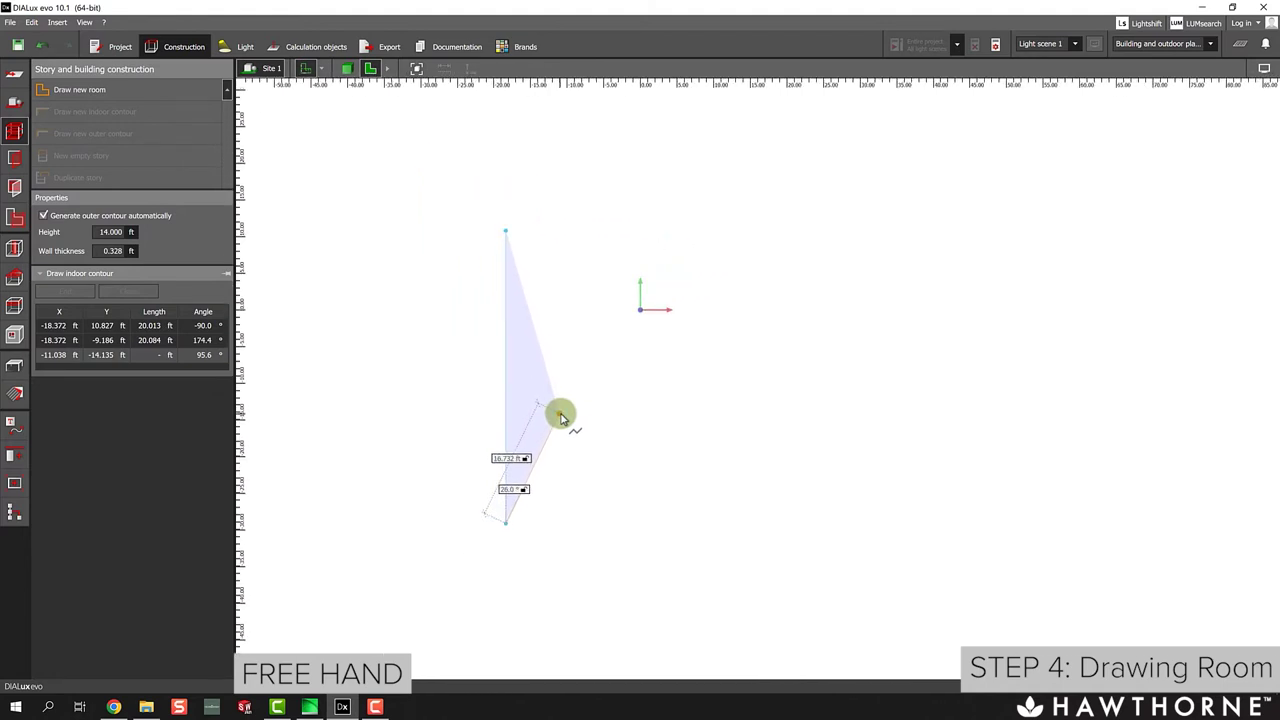
{"action": "scroll", "coordinate": [561, 418], "scroll_direction": "up", "scroll_amount": 3}
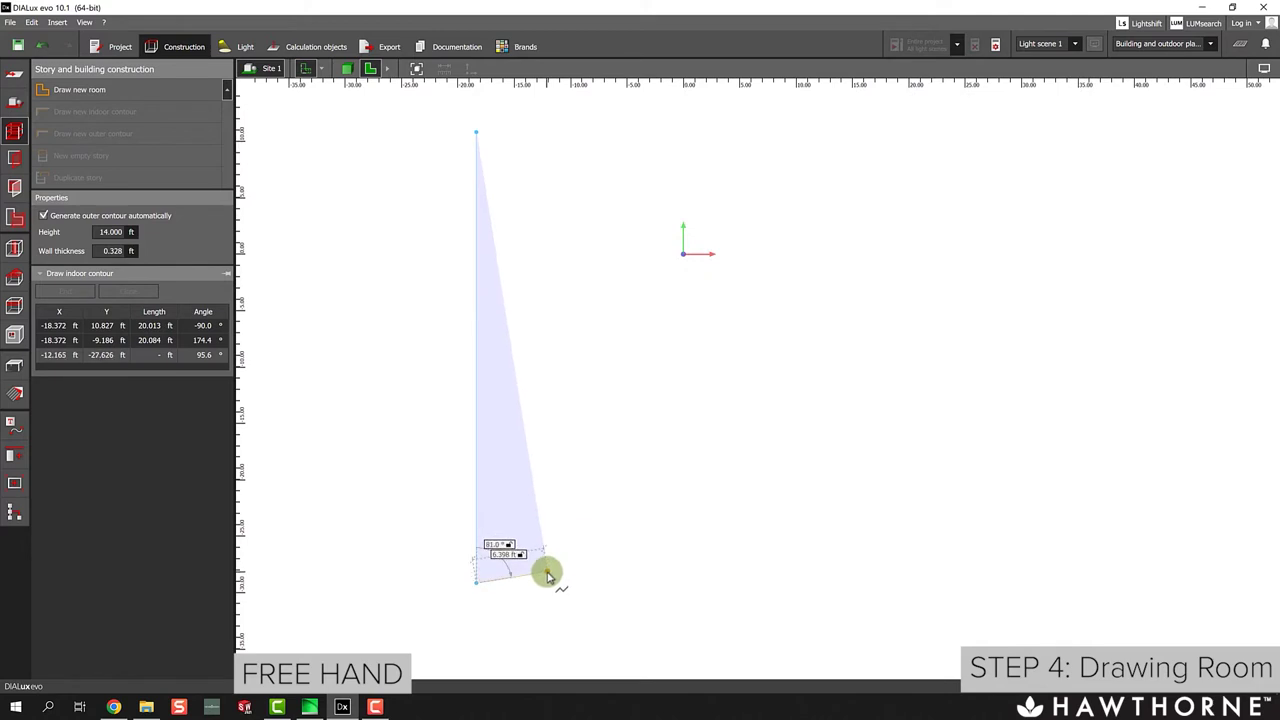
{"action": "scroll", "coordinate": [624, 570], "scroll_direction": "up", "scroll_amount": 3}
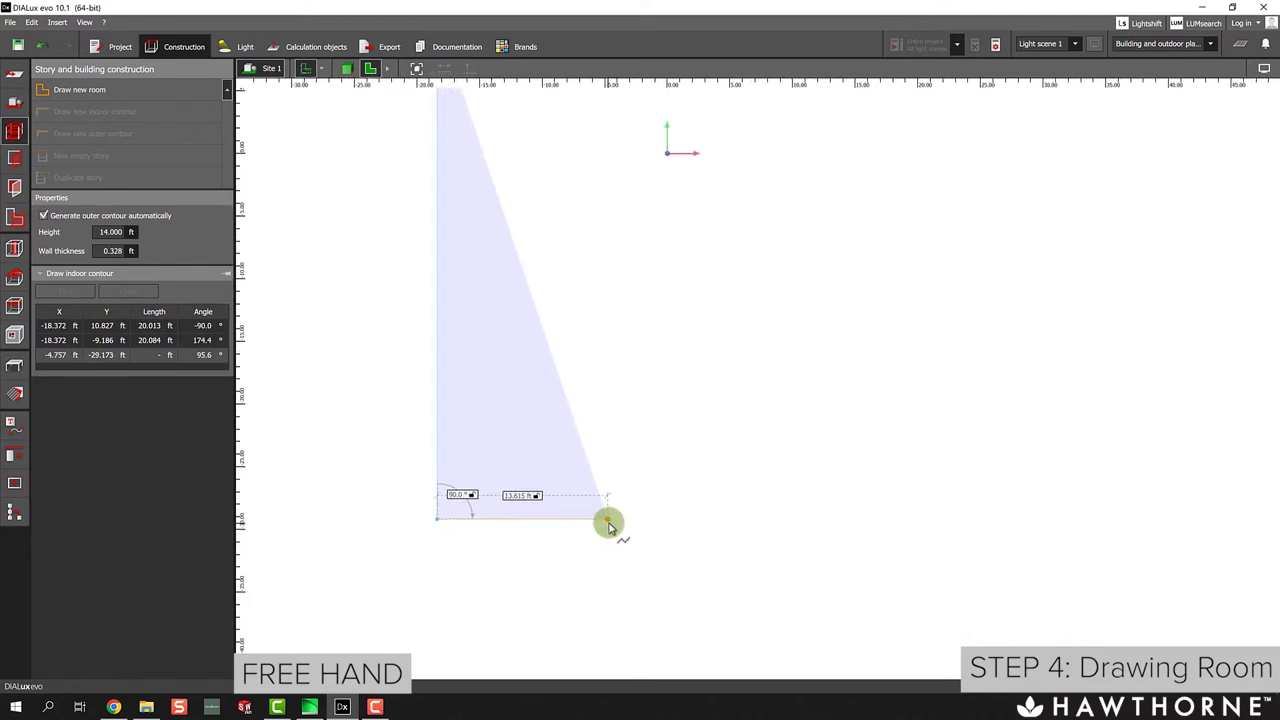
{"action": "key", "text": "Tab"}
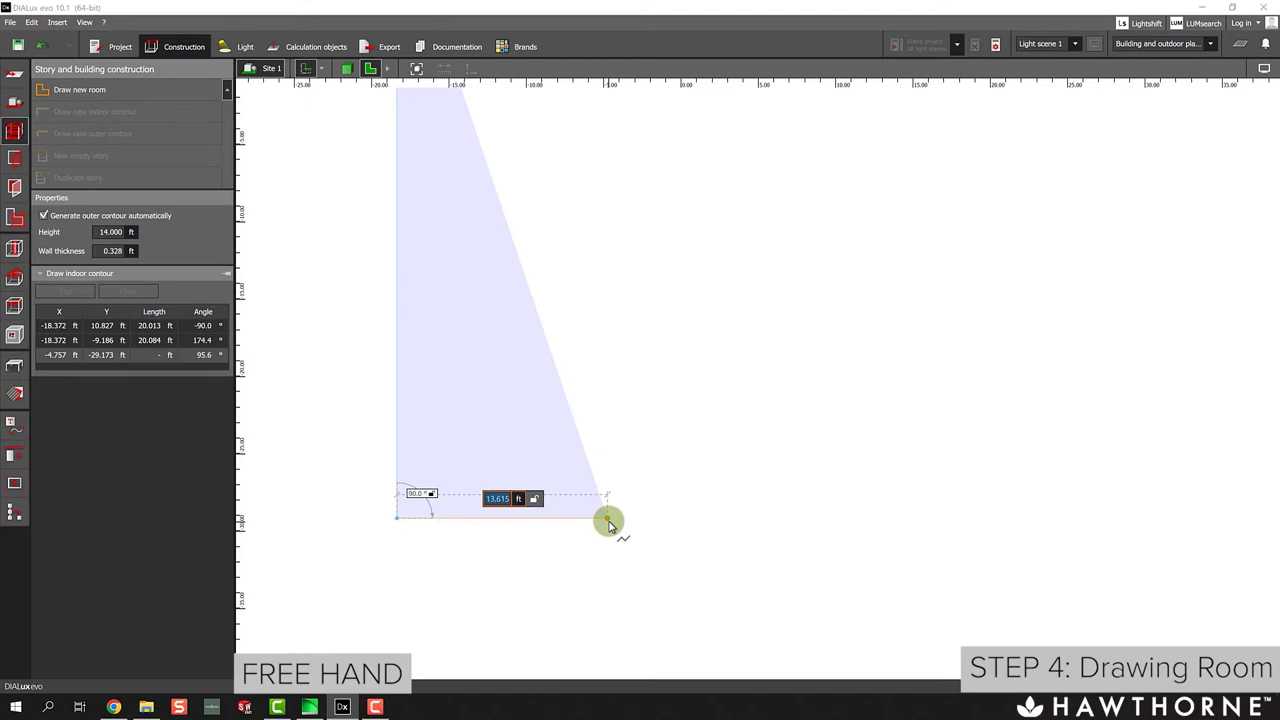
{"action": "key", "text": "Tab"}
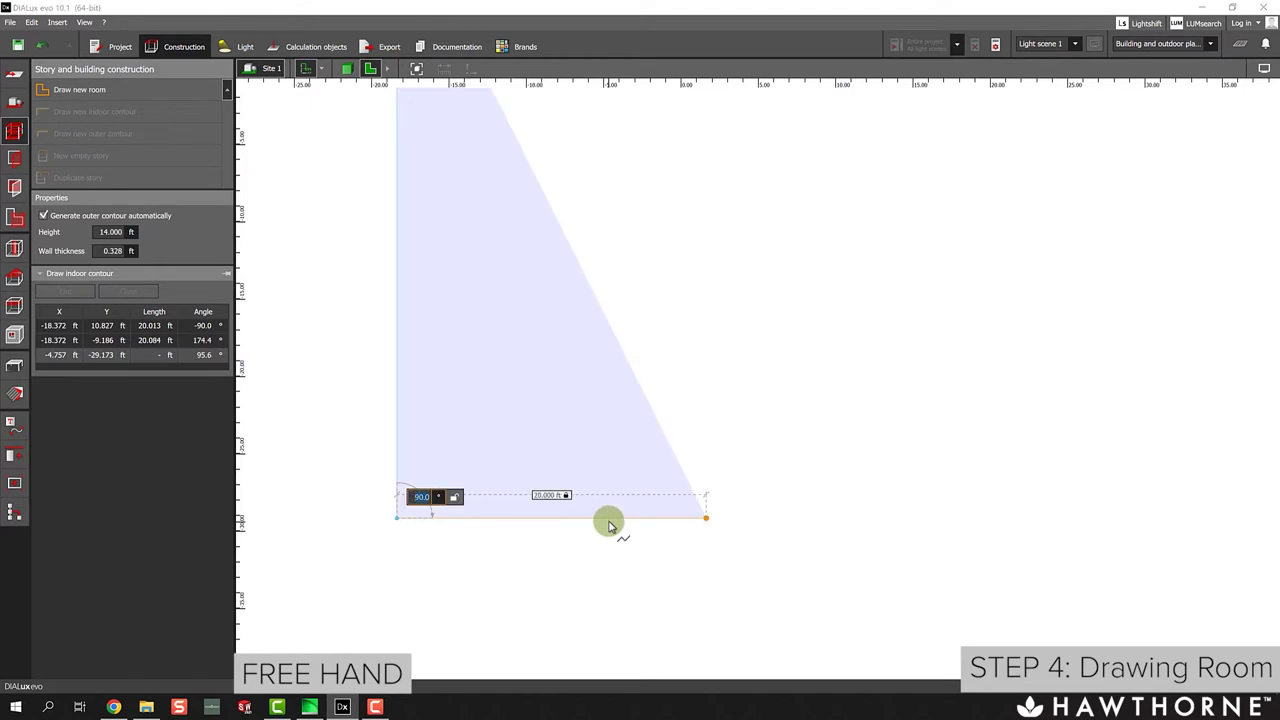
{"action": "key", "text": "Return"}
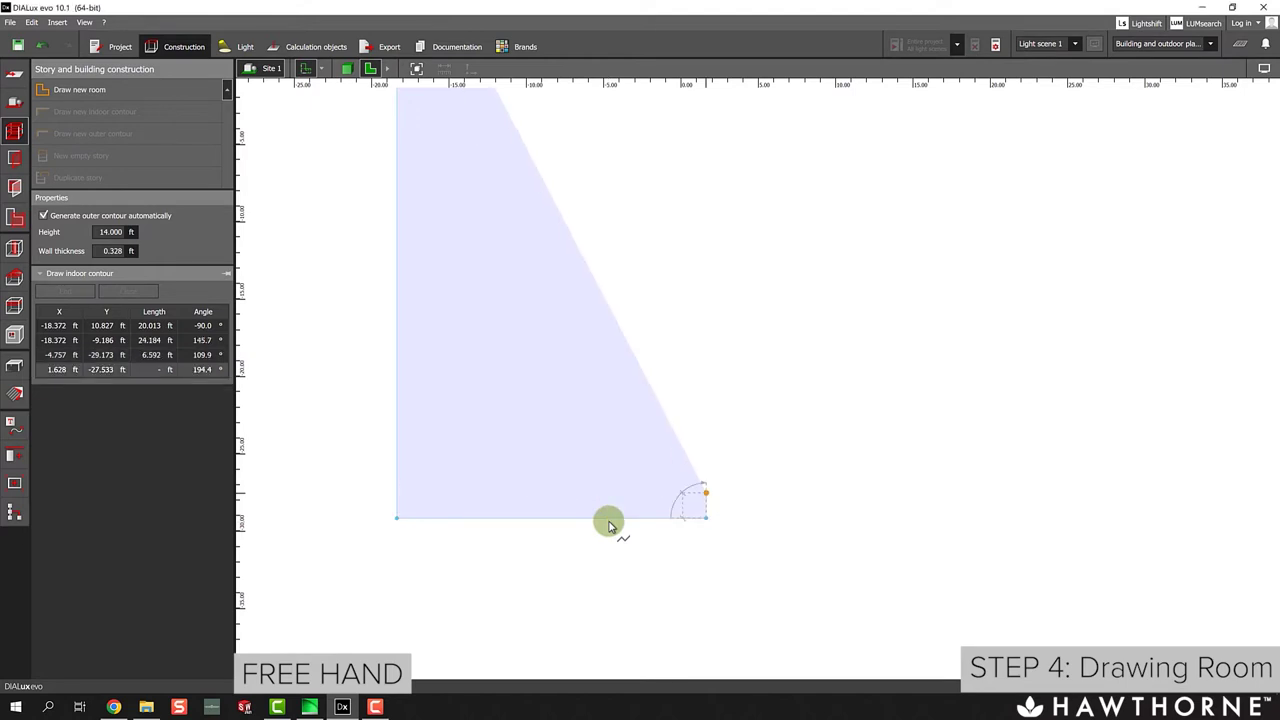
Draw the third wall straight up from the second wall's end, 40 ft long at a 90° angle.
{"action": "scroll", "coordinate": [688, 330], "scroll_direction": "down", "scroll_amount": 1}
{"action": "scroll", "coordinate": [688, 330], "scroll_direction": "down", "scroll_amount": 1}
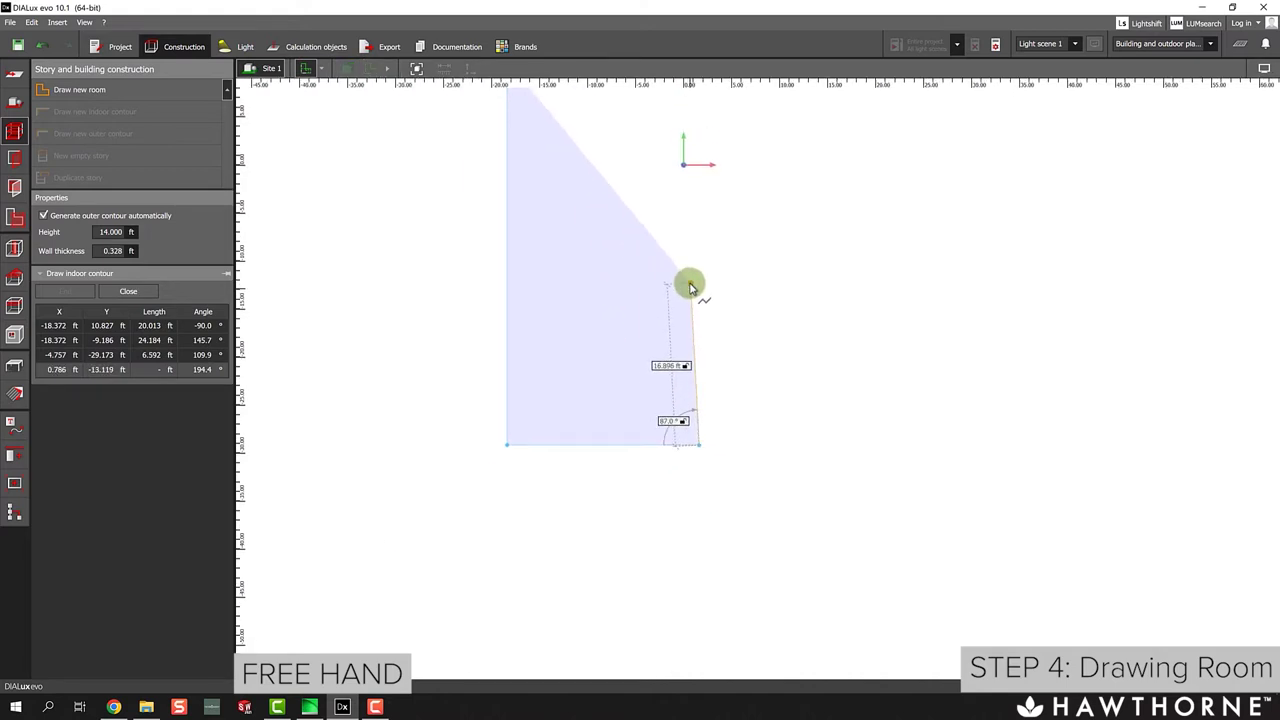
{"action": "mouse_move", "coordinate": [682, 289]}
{"action": "middle_mouse_down"}
{"action": "mouse_move", "coordinate": [673, 393]}
{"action": "mouse_move", "coordinate": [651, 454]}
{"action": "middle_mouse_up"}
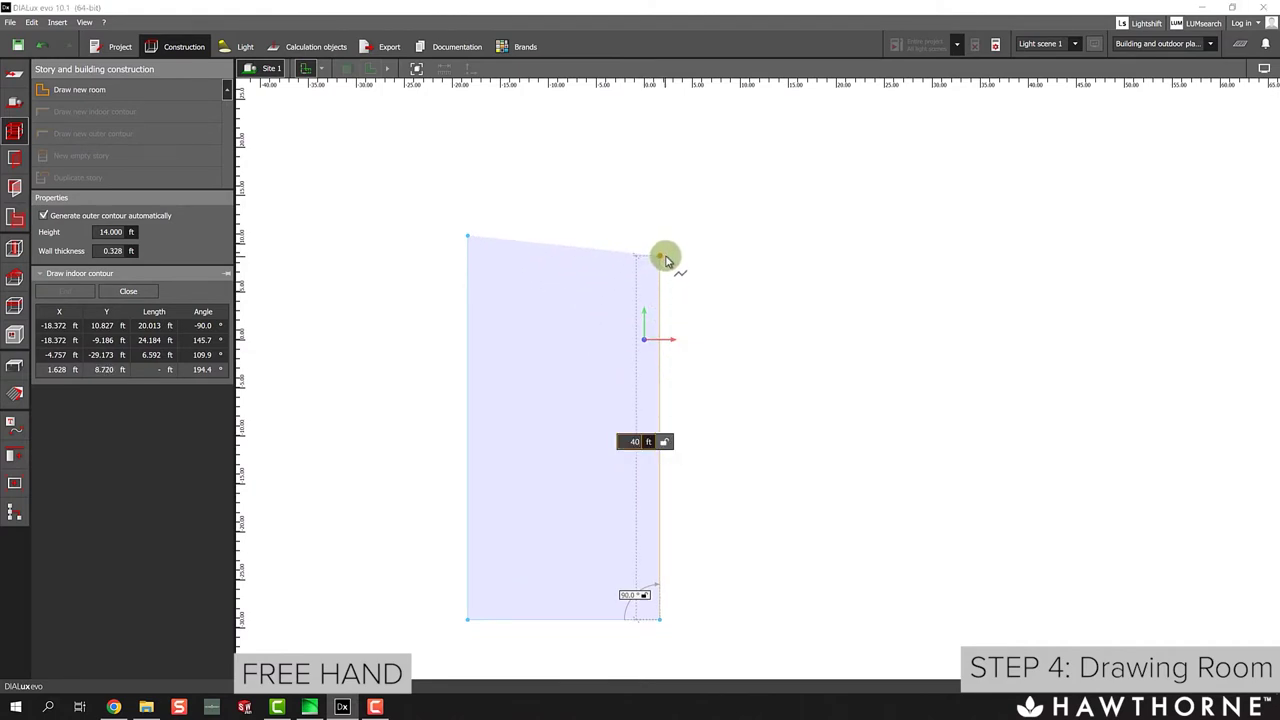
{"action": "key", "text": "Tab"}
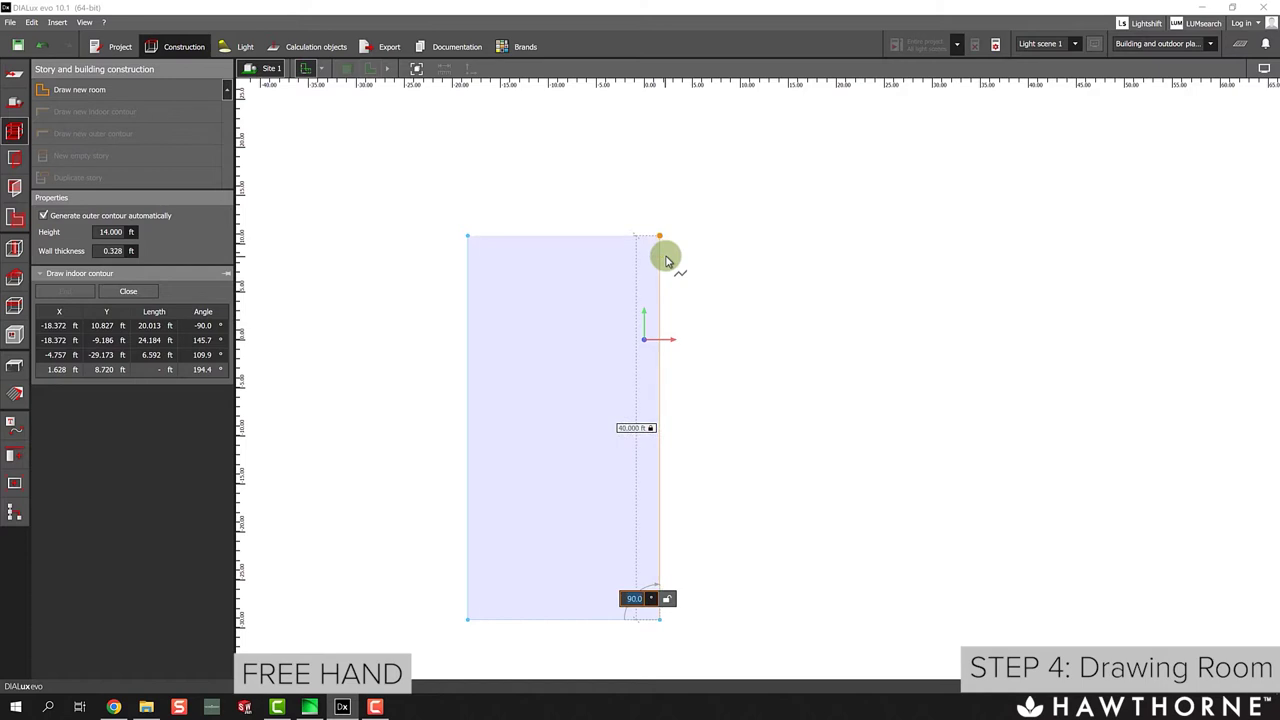
{"action": "key", "text": "Return"}
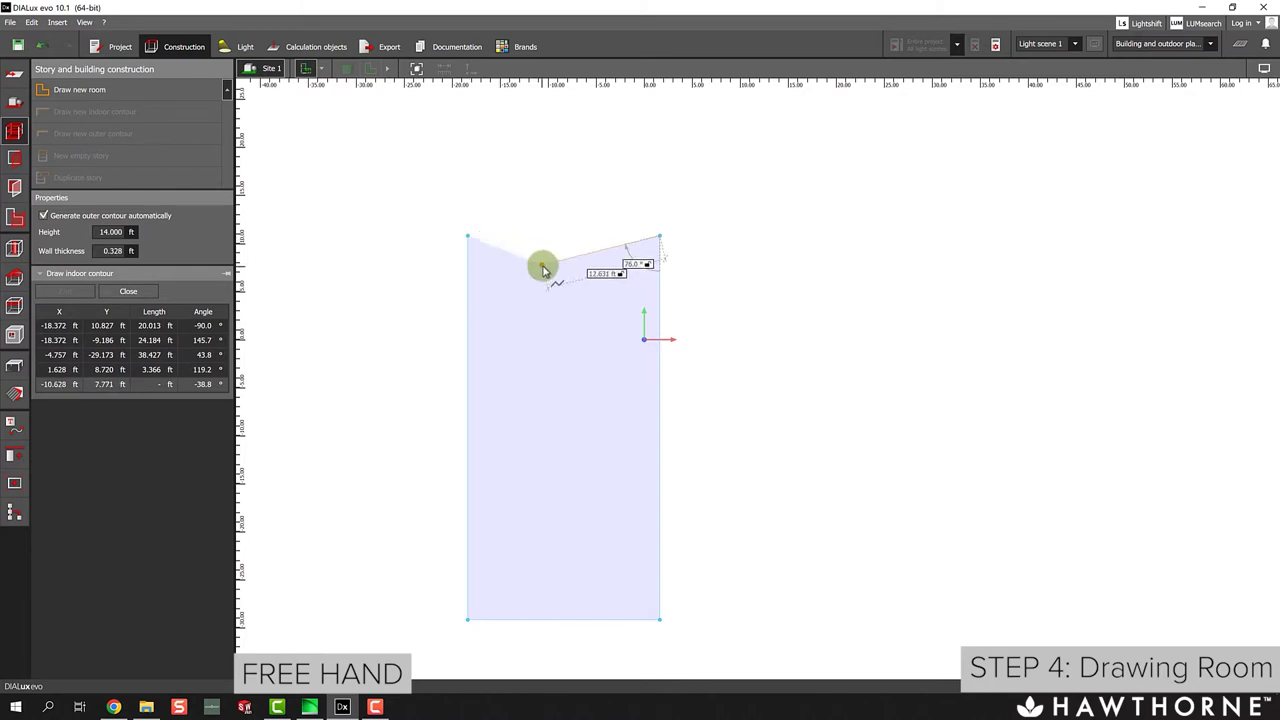
Close the room's polygon to form the fourth wall and complete the rectangular room.
{"action": "key", "text": "Tab"}
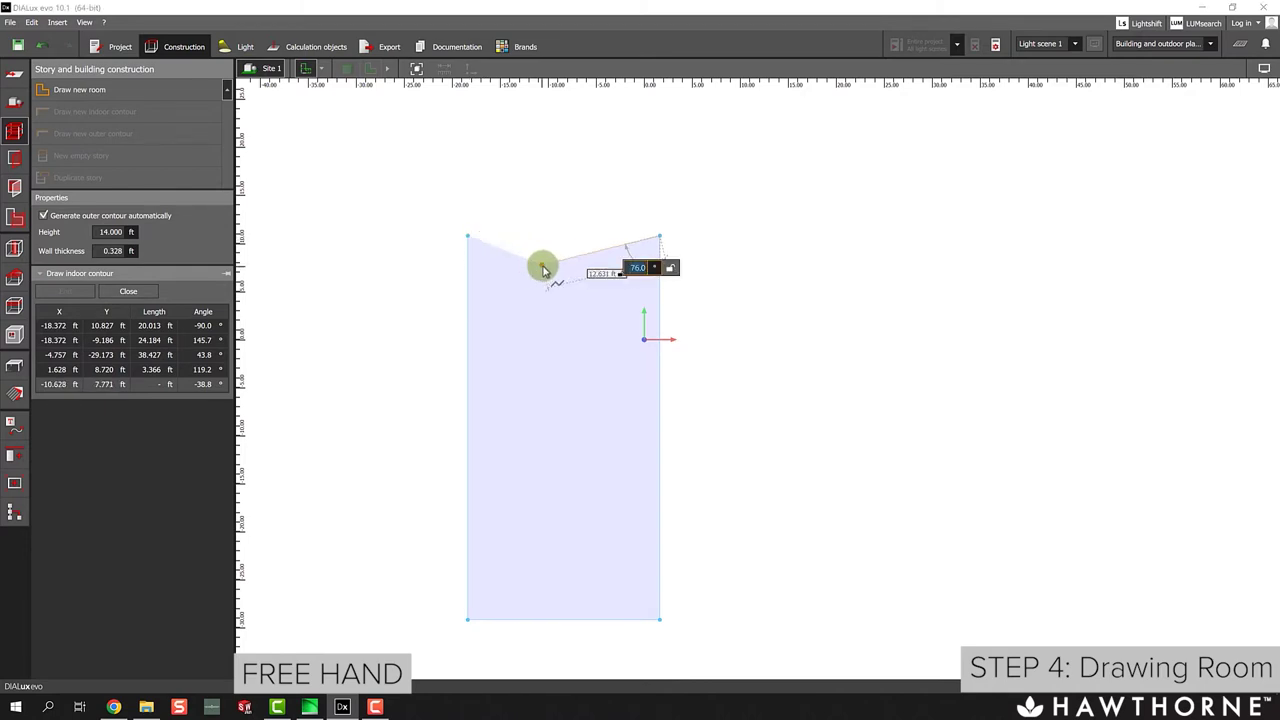
{"action": "right_click", "coordinate": [560, 270]}
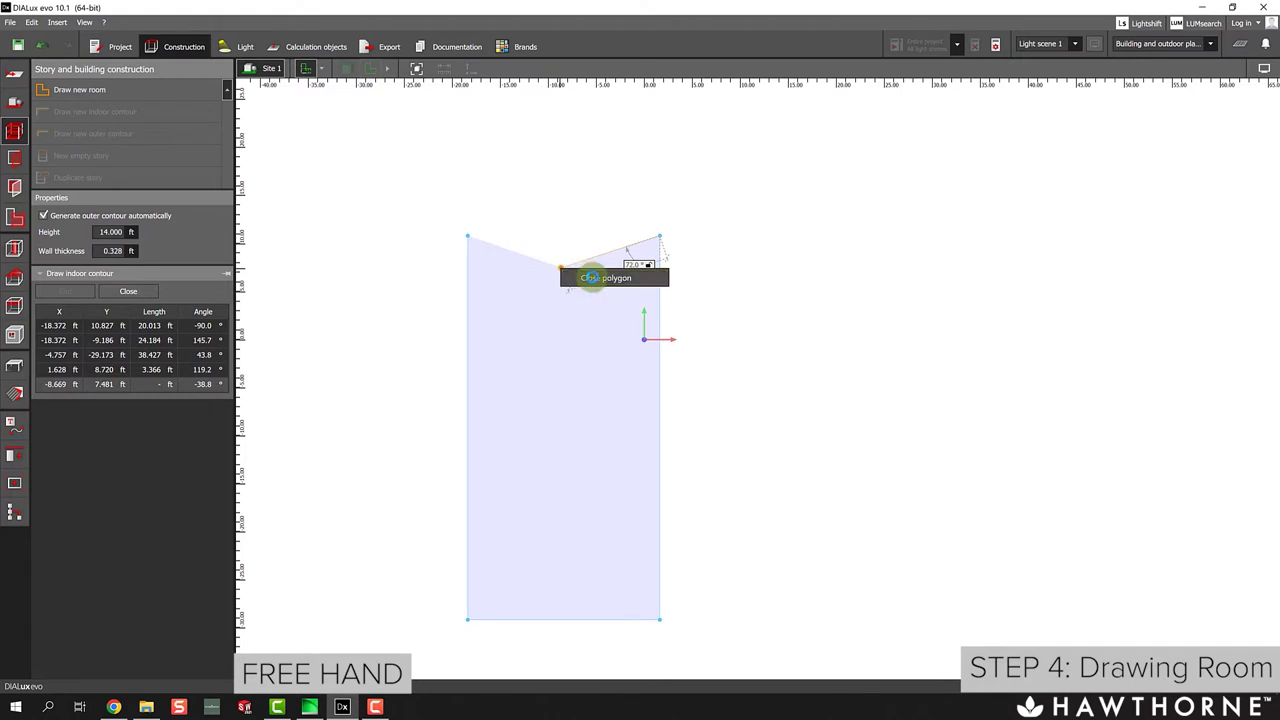
{"action": "left_click", "coordinate": [592, 280]}
{"action": "scroll", "coordinate": [645, 257], "scroll_direction": "down", "scroll_amount": 2}
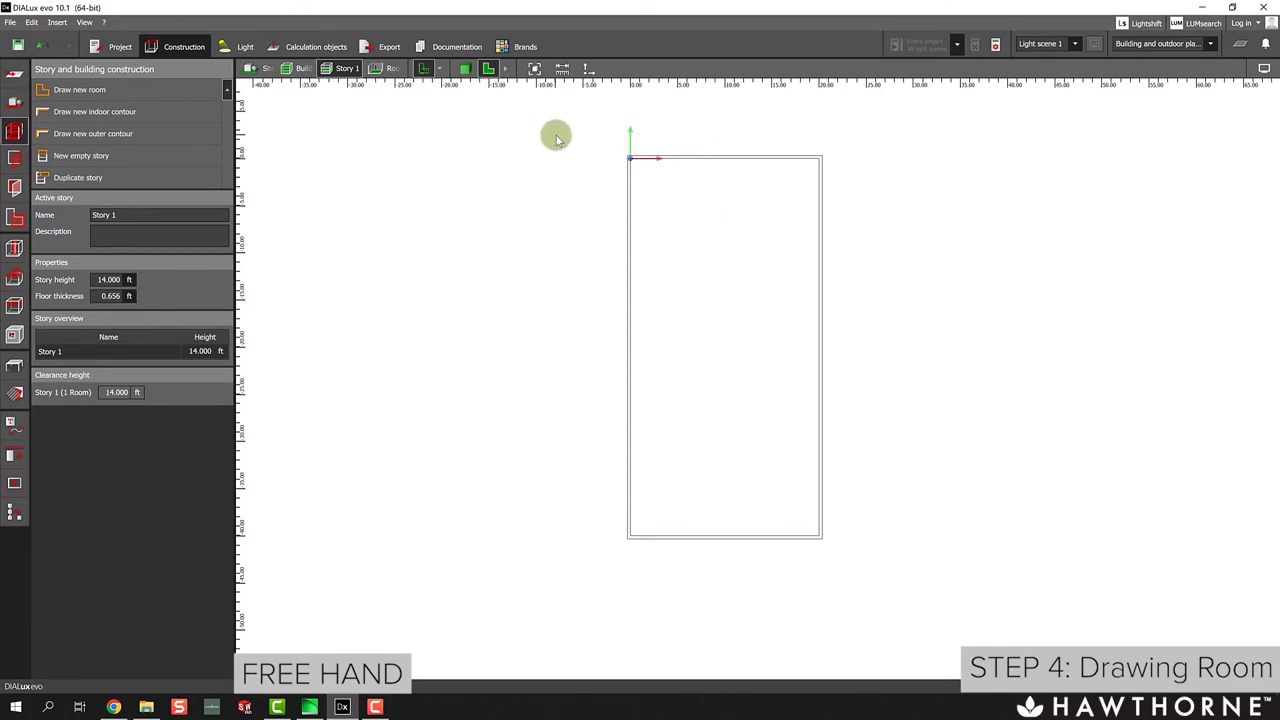
Try a height of 12 ft for Story 1 and set it back to 14 ft.
{"action": "middle_click_drag", "start_coordinate": [680, 166], "coordinate": [535, 137]}
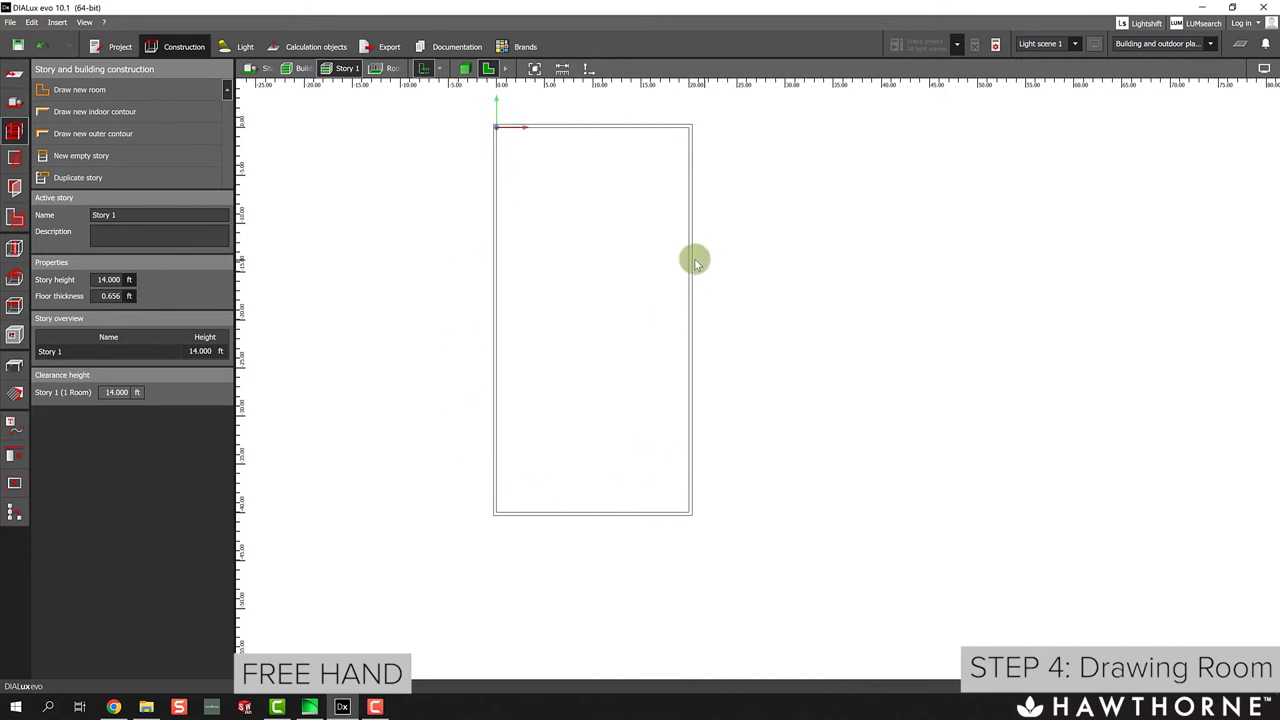
{"action": "scroll", "coordinate": [691, 262], "scroll_direction": "up", "scroll_amount": 3}
{"action": "scroll", "coordinate": [689, 263], "scroll_direction": "up", "scroll_amount": 1}
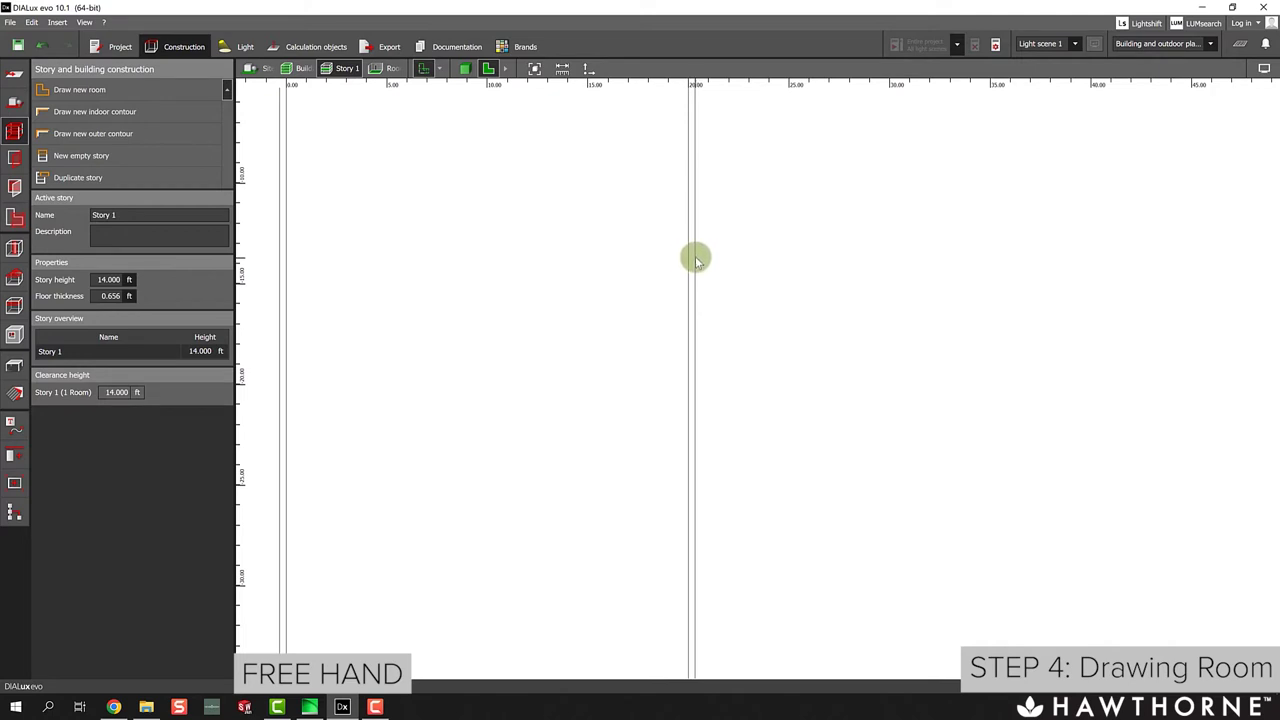
{"action": "scroll", "coordinate": [693, 258], "scroll_direction": "down", "scroll_amount": 3}
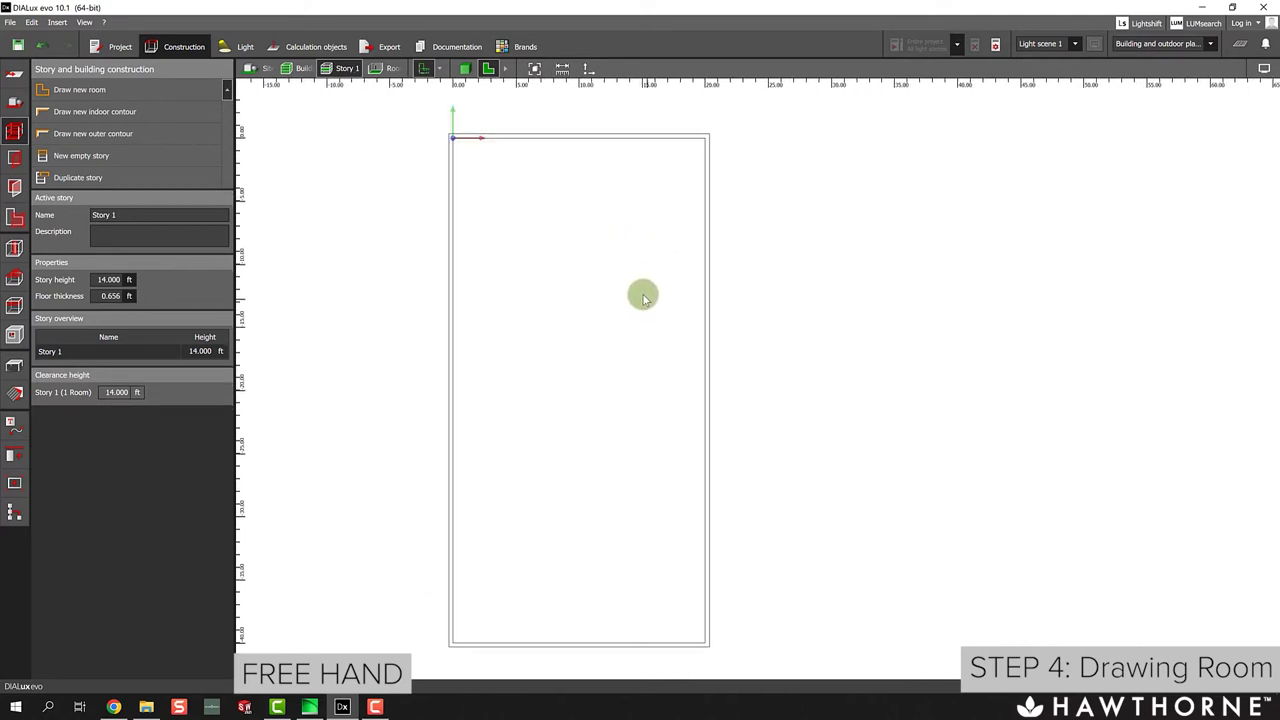
{"action": "scroll", "coordinate": [625, 282], "scroll_direction": "down", "scroll_amount": 2}
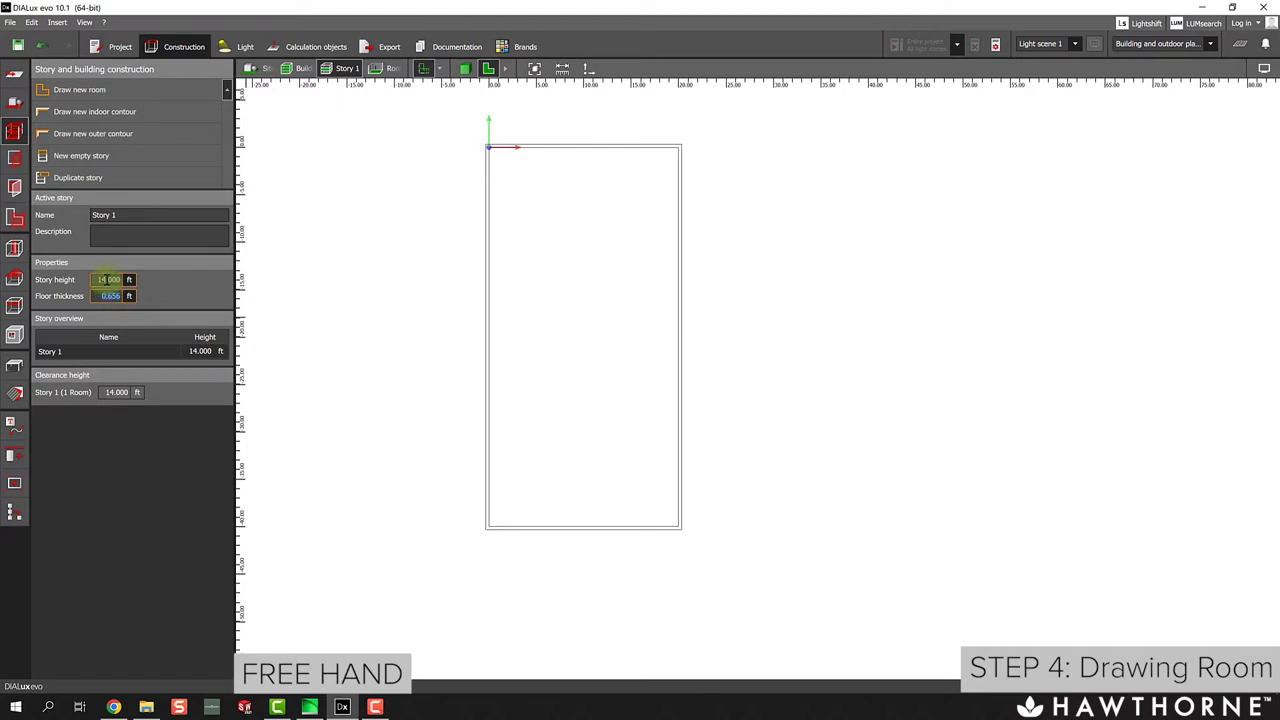
{"action": "left_click", "coordinate": [108, 280]}
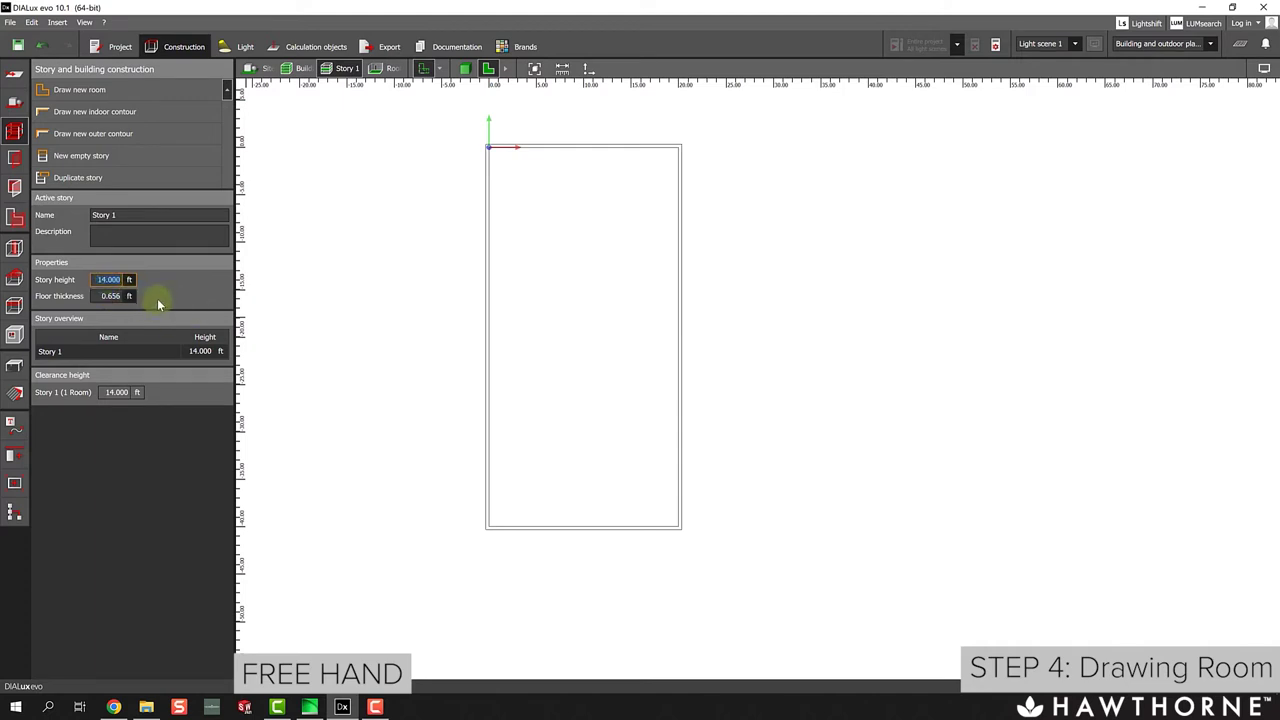
{"action": "type", "text": "12"}
{"action": "key", "text": "Return"}
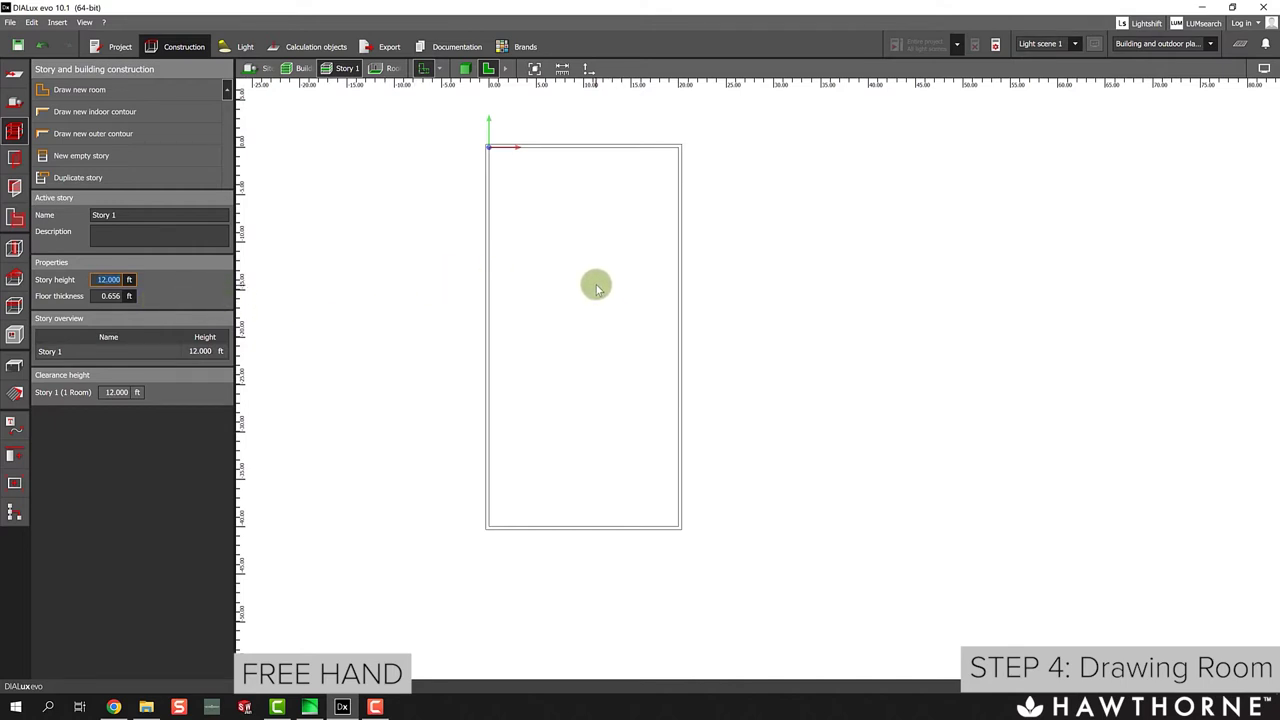
{"action": "left_click", "coordinate": [97, 280]}
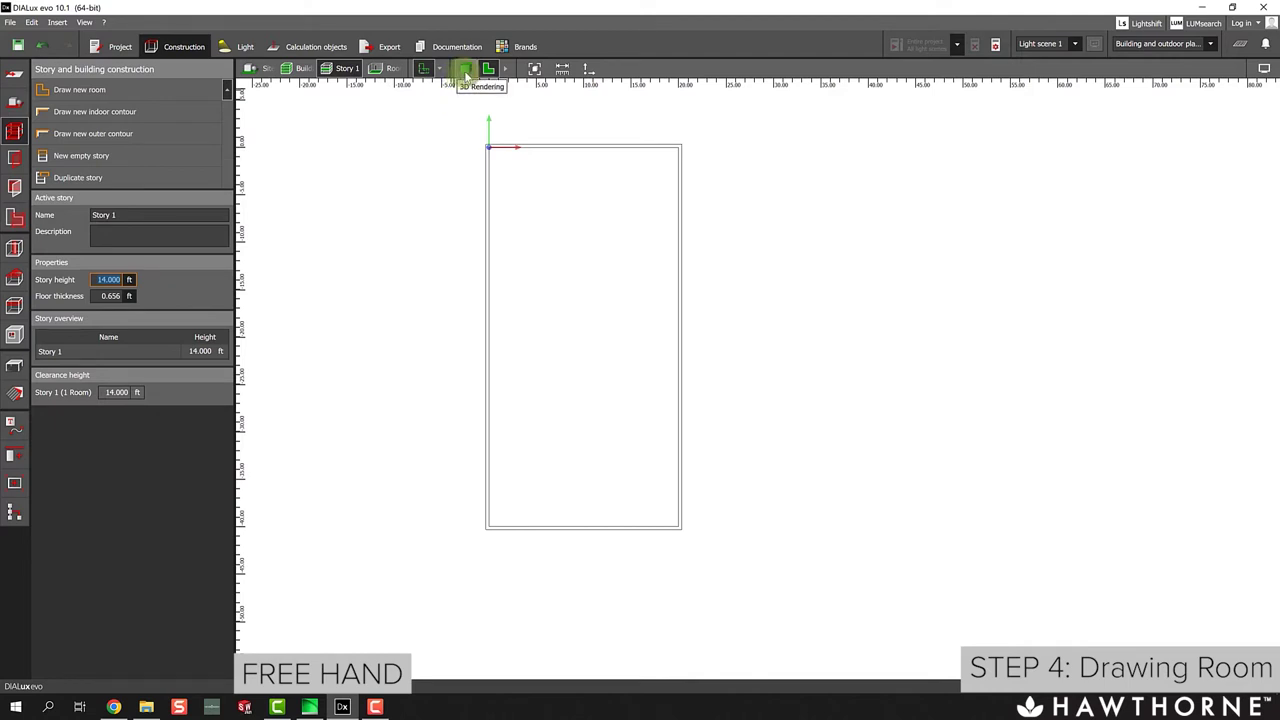
Show Story 1 as a 3D rendering and examine the outside of the building from several angles.
{"action": "left_click", "coordinate": [506, 68]}
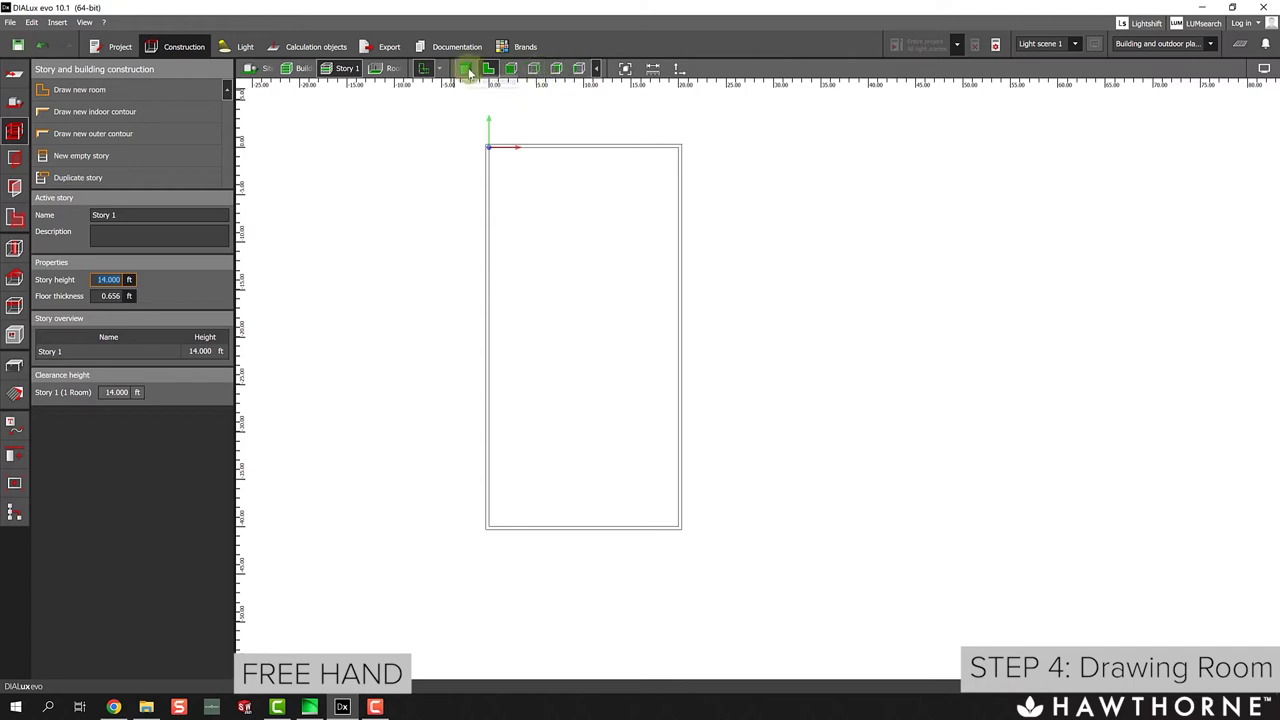
{"action": "left_click", "coordinate": [465, 68]}
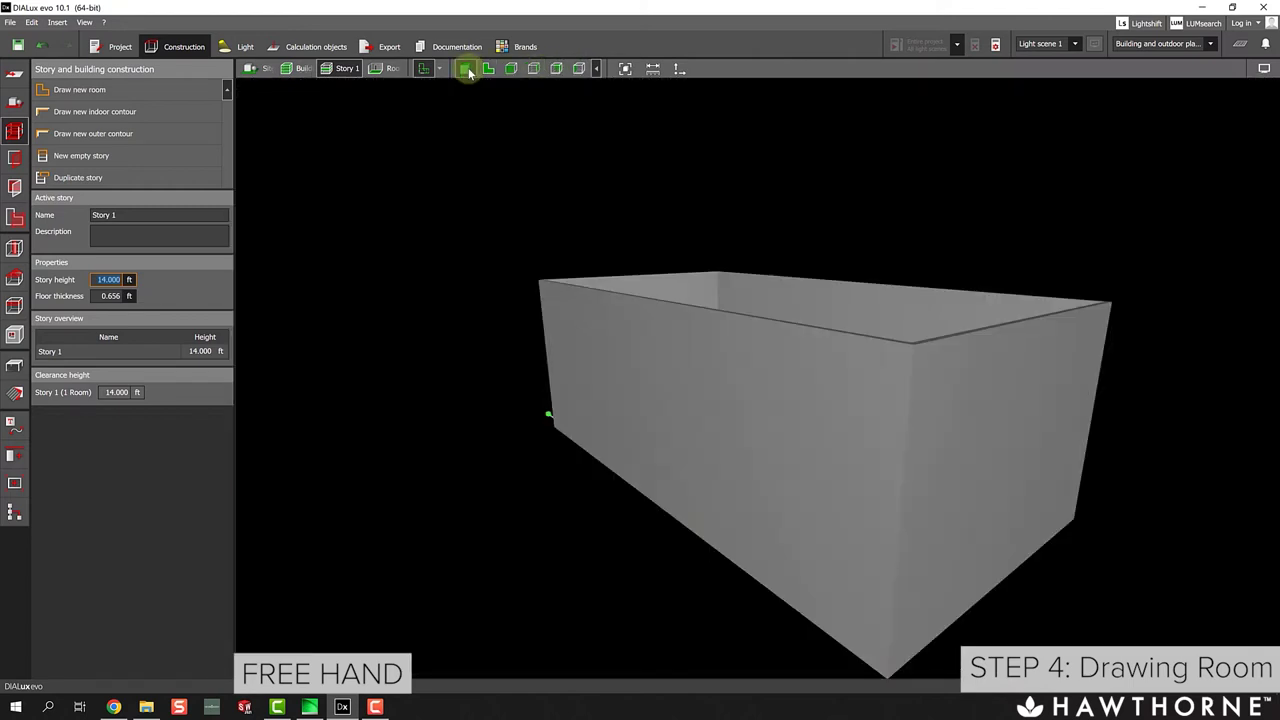
{"action": "left_click_drag", "start_coordinate": [775, 184], "coordinate": [714, 184]}
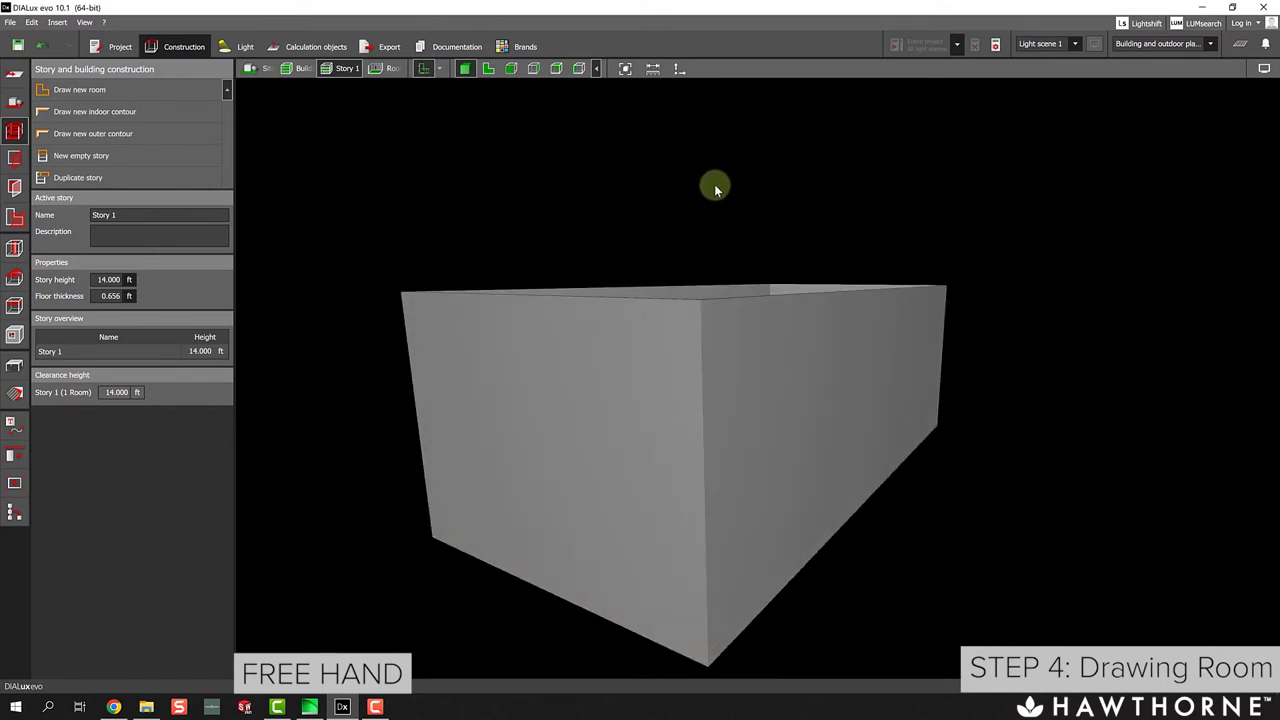
{"action": "scroll", "coordinate": [727, 204], "scroll_direction": "up", "scroll_amount": 3}
{"action": "scroll", "coordinate": [727, 204], "scroll_direction": "down", "scroll_amount": 5}
{"action": "scroll", "coordinate": [727, 204], "scroll_direction": "up", "scroll_amount": 2}
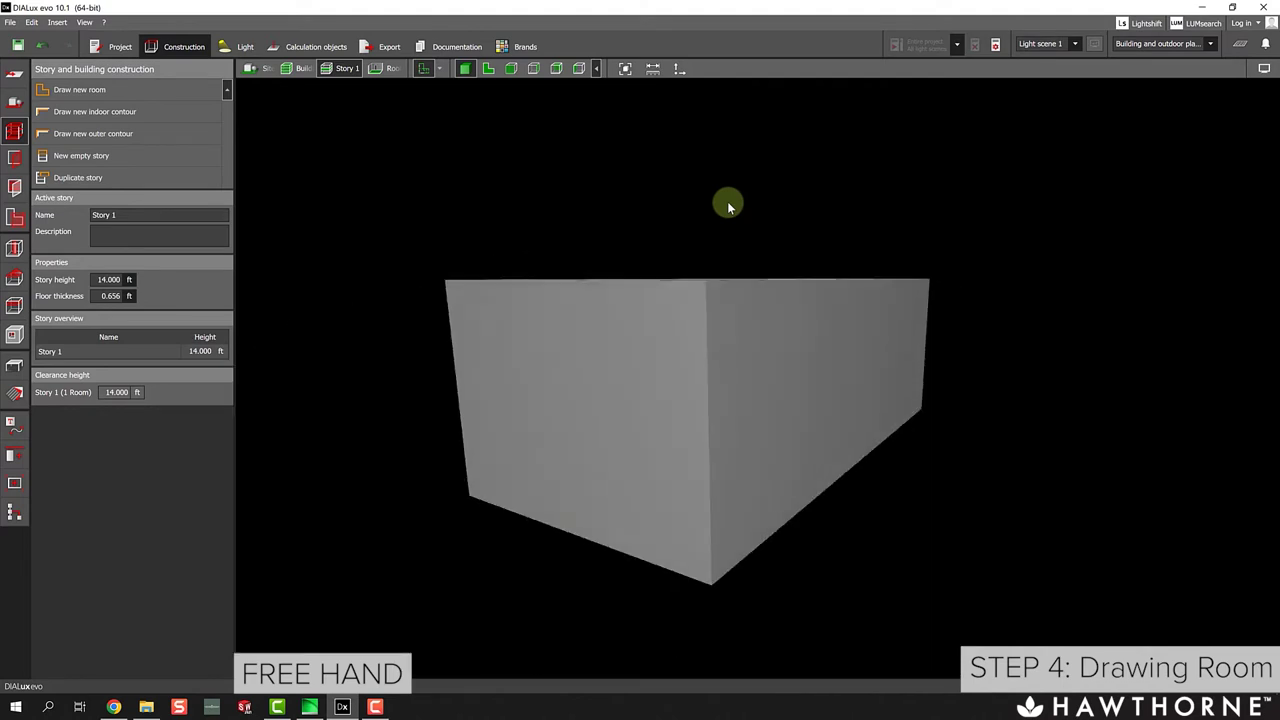
{"action": "scroll", "coordinate": [727, 204], "scroll_direction": "down", "scroll_amount": 1}
{"action": "mouse_move", "coordinate": [725, 194]}
{"action": "left_mouse_down"}
{"action": "mouse_move", "coordinate": [646, 200]}
{"action": "mouse_move", "coordinate": [731, 200]}
{"action": "left_mouse_up"}
{"action": "mouse_move", "coordinate": [731, 200]}
{"action": "right_mouse_down"}
{"action": "mouse_move", "coordinate": [758, 210]}
{"action": "mouse_move", "coordinate": [663, 209]}
{"action": "mouse_move", "coordinate": [794, 206]}
{"action": "mouse_move", "coordinate": [674, 211]}
{"action": "mouse_move", "coordinate": [746, 200]}
{"action": "right_mouse_up"}
{"action": "left_click_drag", "start_coordinate": [746, 200], "coordinate": [841, 215]}
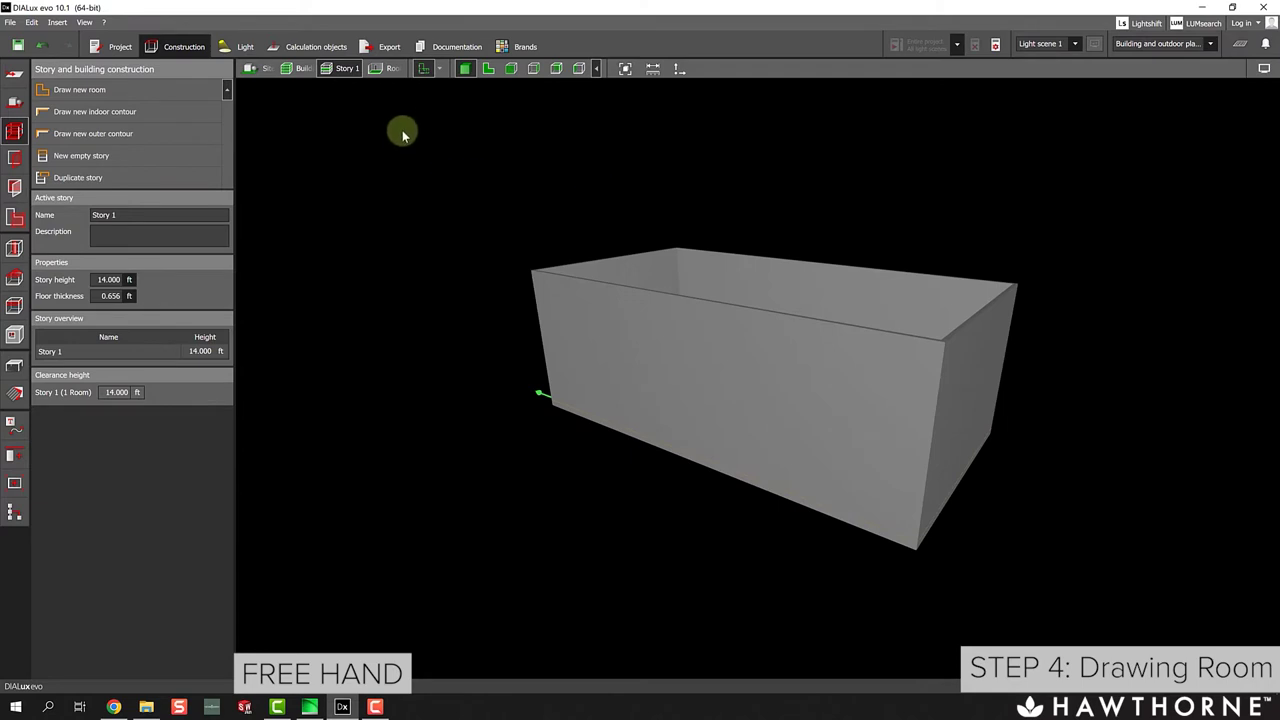
Examine the interior of Room 1 on its own in 3D and return to its floor plan view.
{"action": "left_click", "coordinate": [395, 69]}
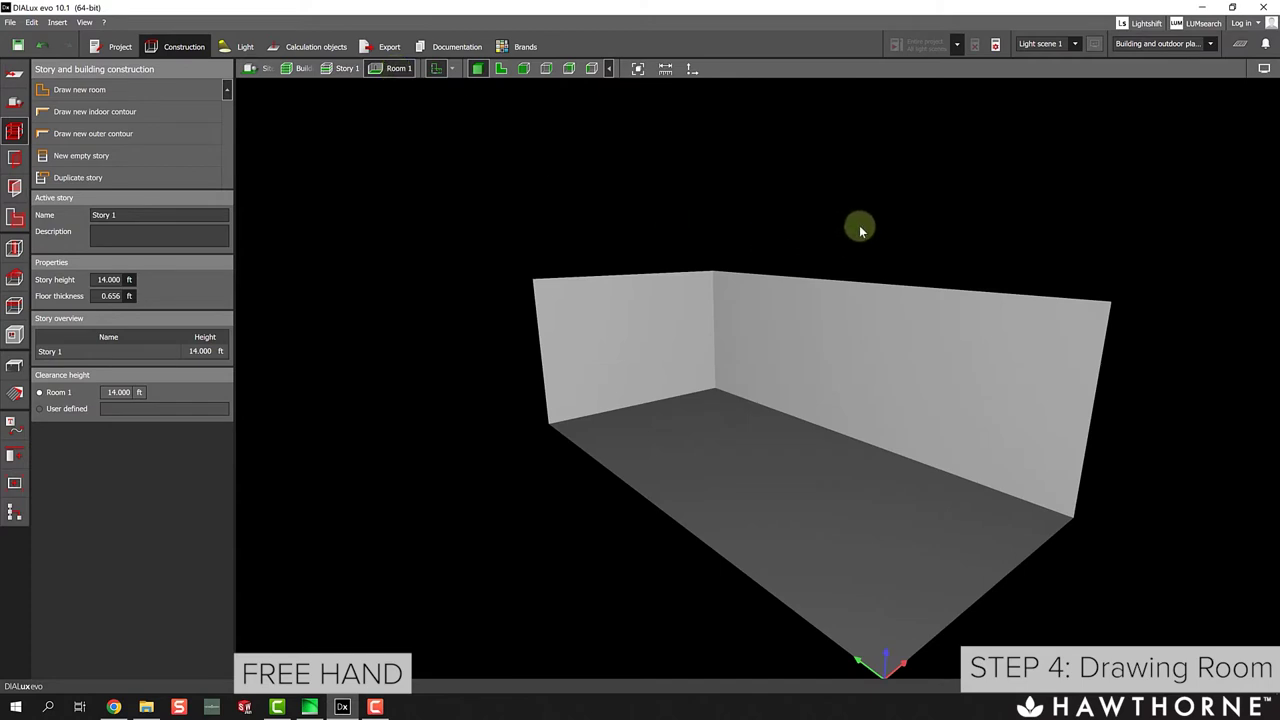
{"action": "left_click_drag", "start_coordinate": [859, 230], "coordinate": [815, 378]}
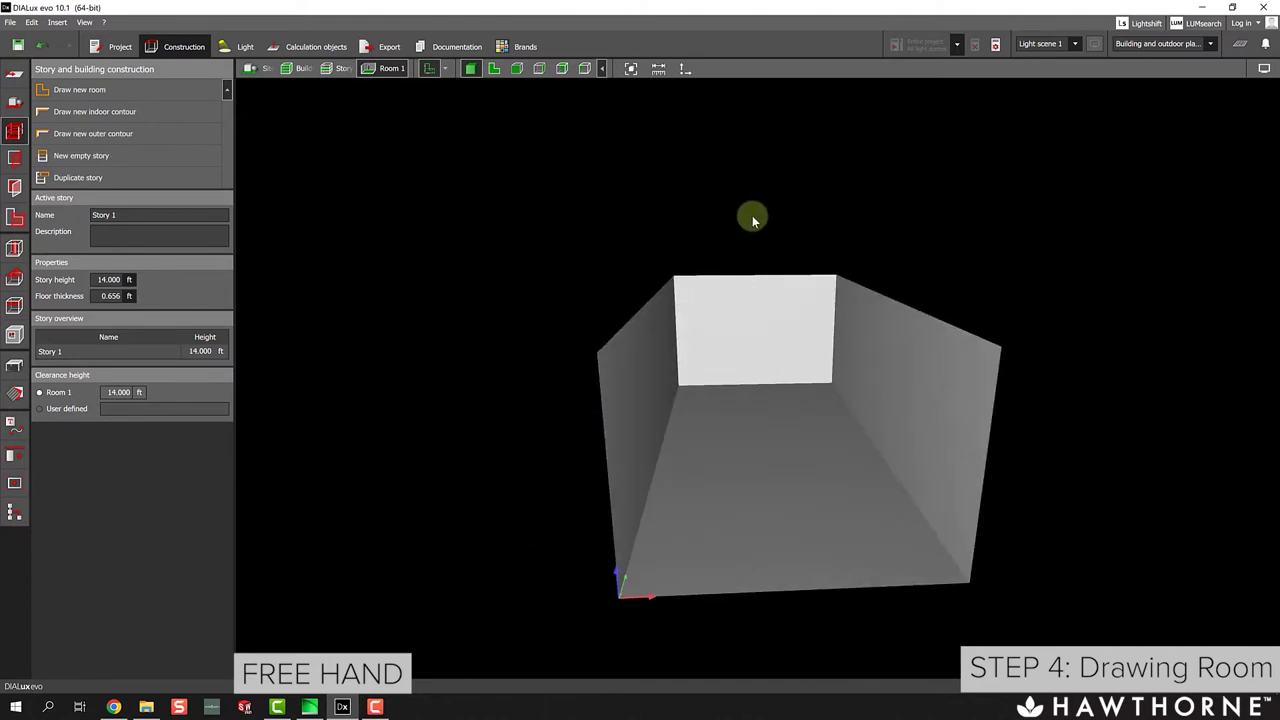
{"action": "left_click", "coordinate": [494, 68]}
{"action": "scroll", "coordinate": [633, 200], "scroll_direction": "down", "scroll_amount": 3}
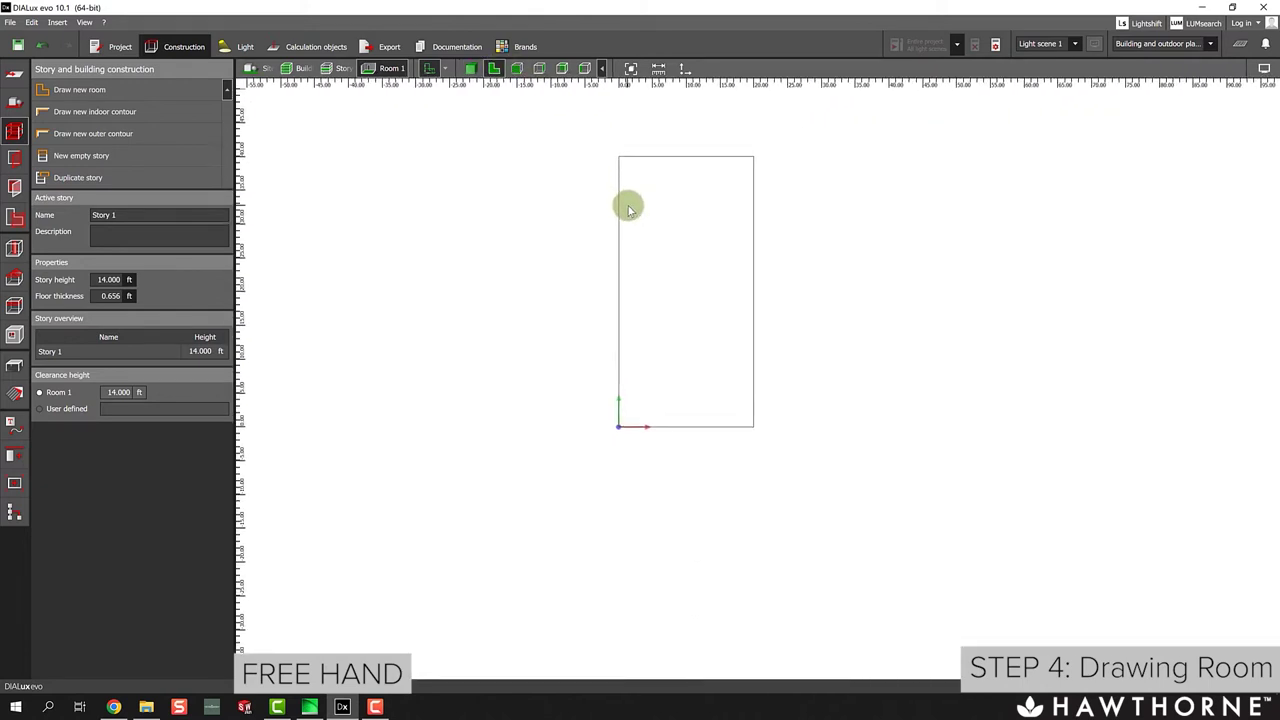
{"action": "scroll", "coordinate": [629, 208], "scroll_direction": "up", "scroll_amount": 2}
{"action": "scroll", "coordinate": [797, 258], "scroll_direction": "down", "scroll_amount": 1}
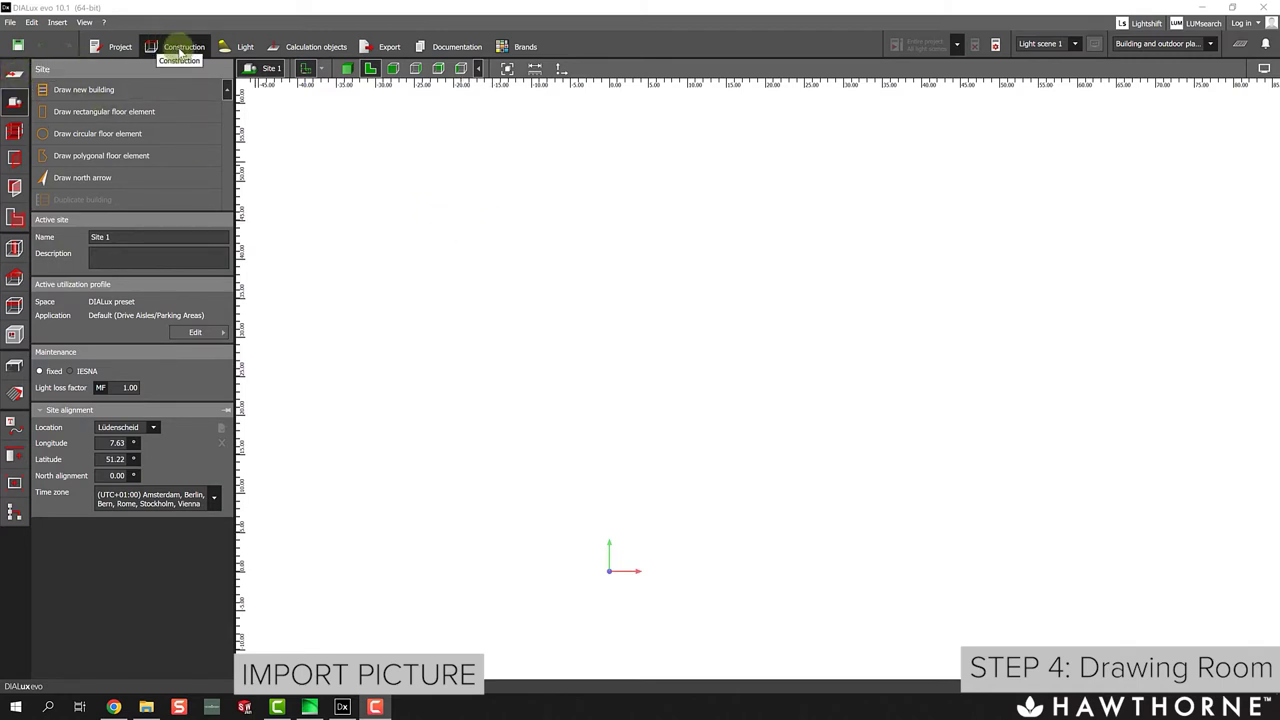
Load the plan picture Sample Room picture.png from the Dialux Youtube folder into the site.
{"action": "left_click", "coordinate": [12, 130]}
{"action": "left_click", "coordinate": [726, 316]}
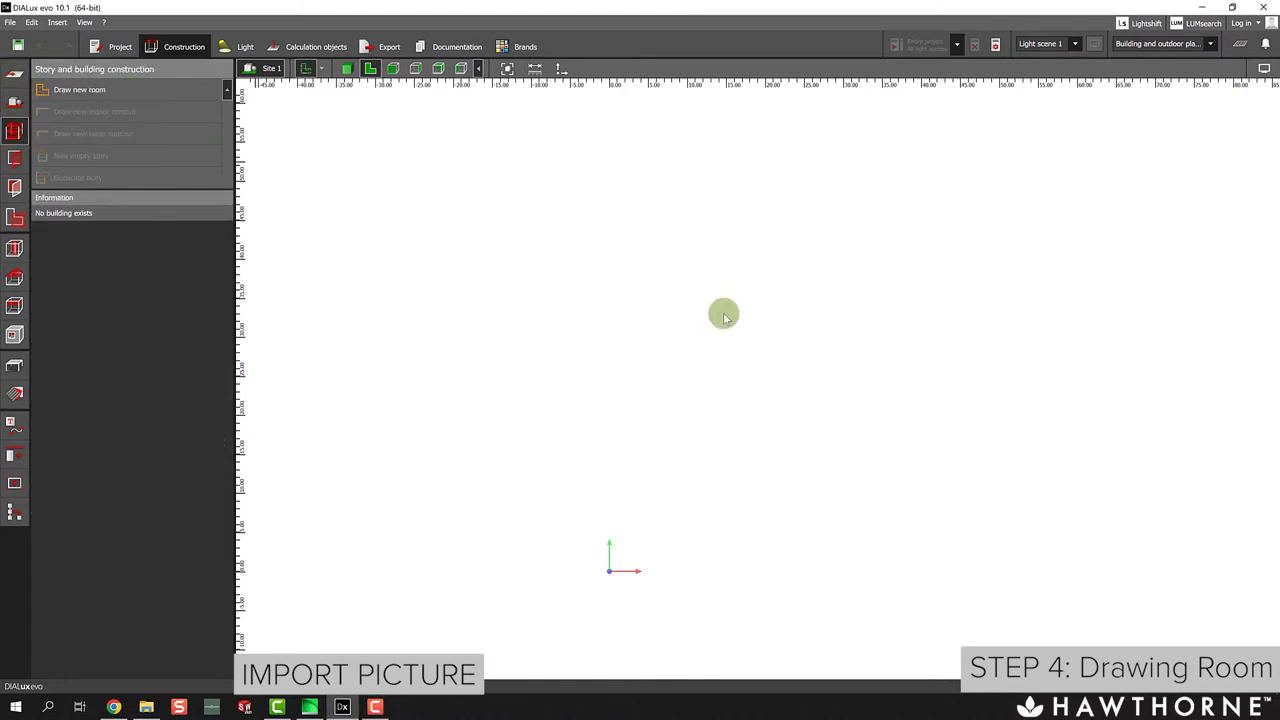
{"action": "left_click", "coordinate": [13, 78]}
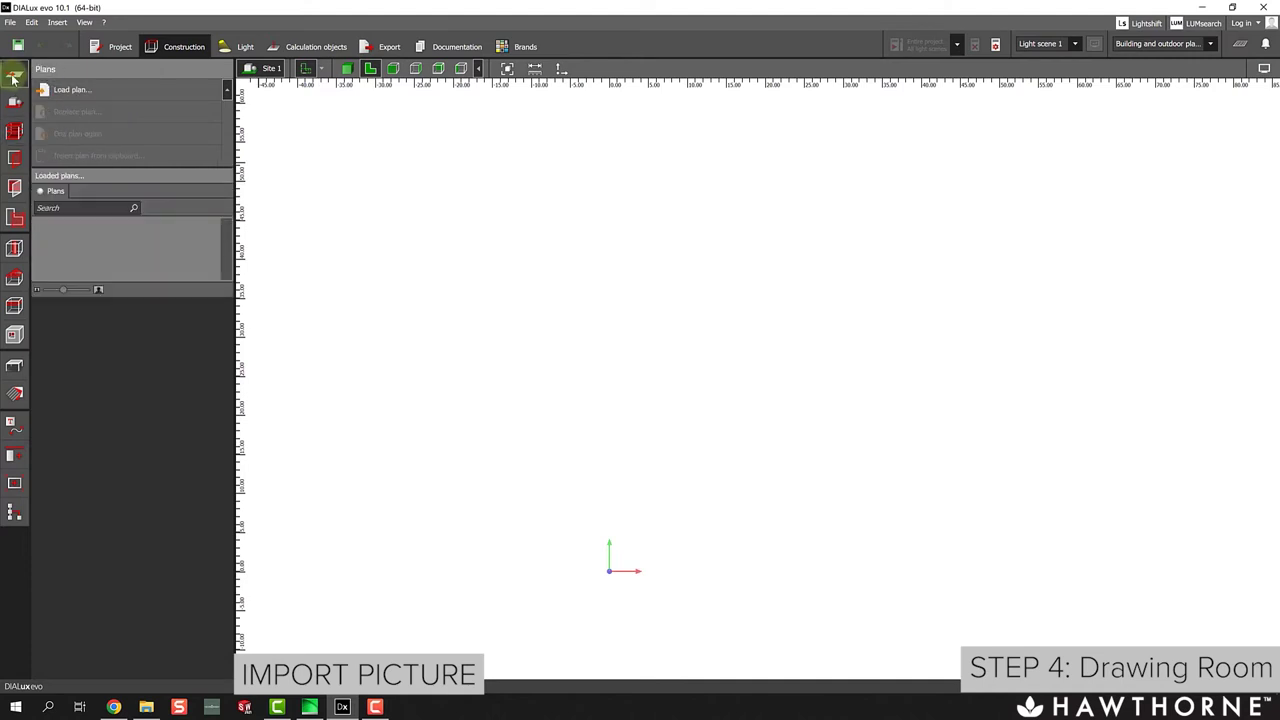
{"action": "left_click", "coordinate": [71, 92]}
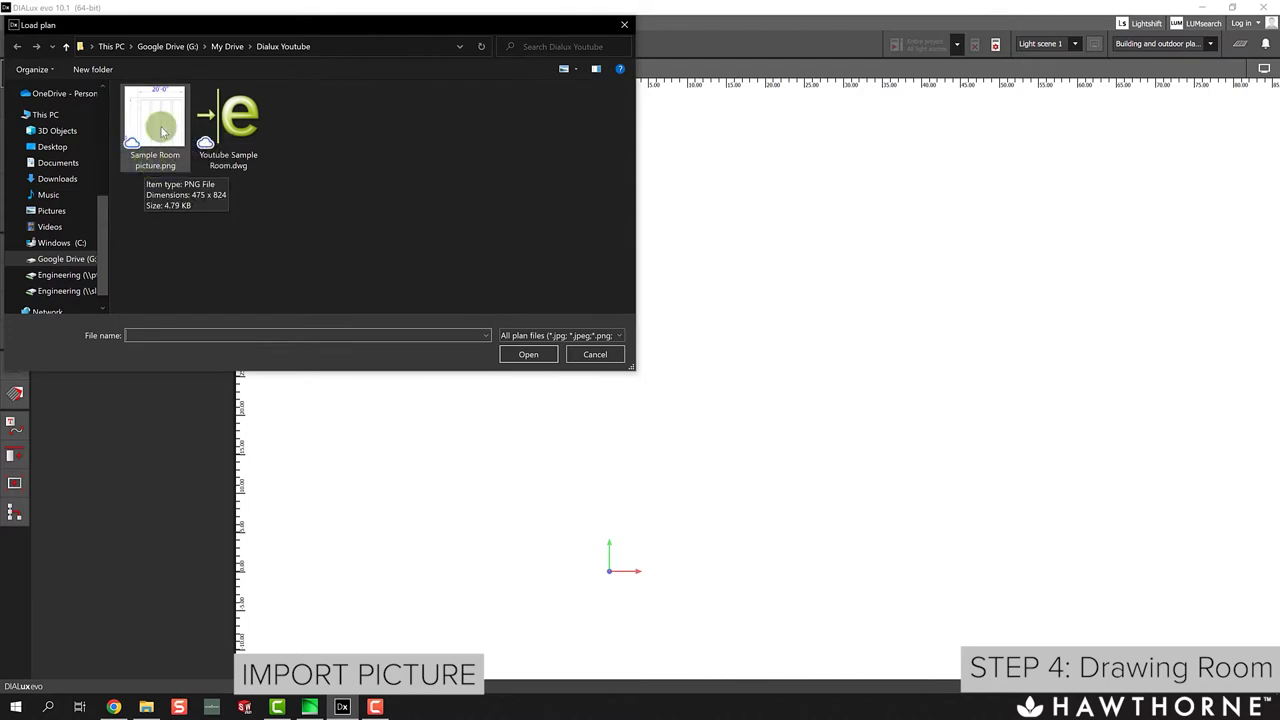
{"action": "double_click", "coordinate": [161, 128]}
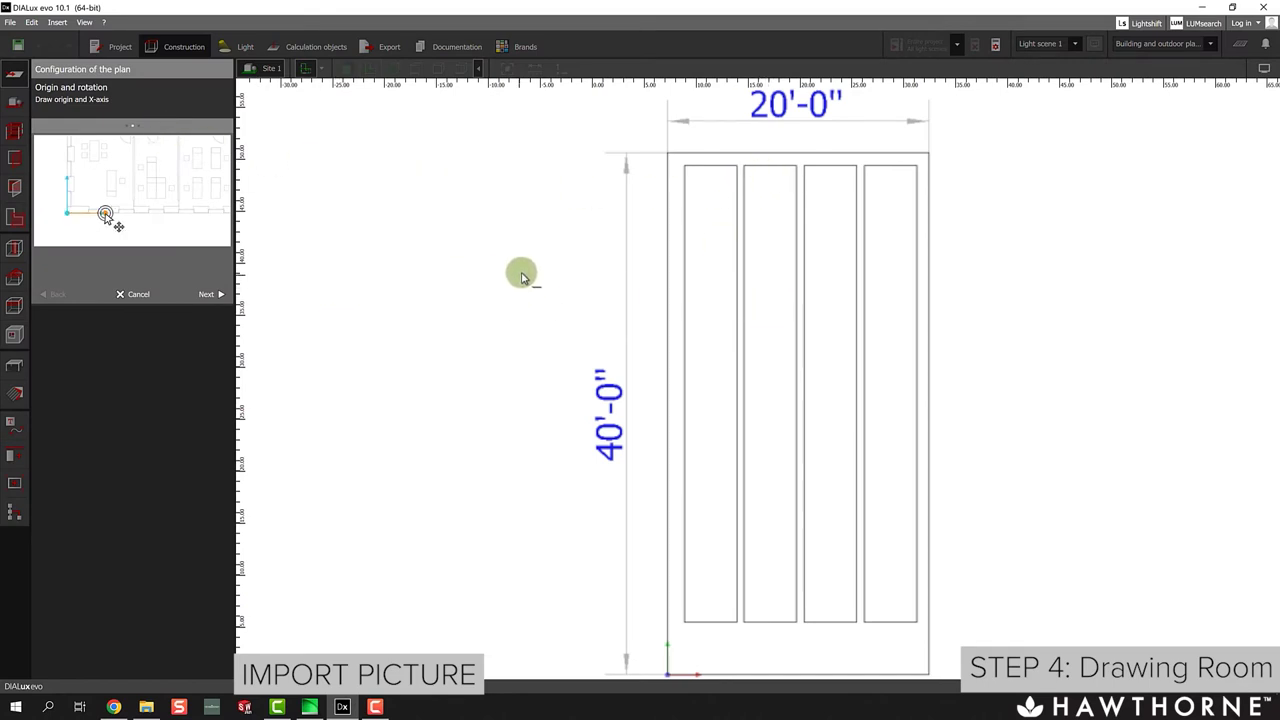
Accept the plan's origin at the lower-left corner of the room outline with a horizontal X-axis, and continue to the scale setting.
{"action": "scroll", "coordinate": [522, 272], "scroll_direction": "down", "scroll_amount": 3}
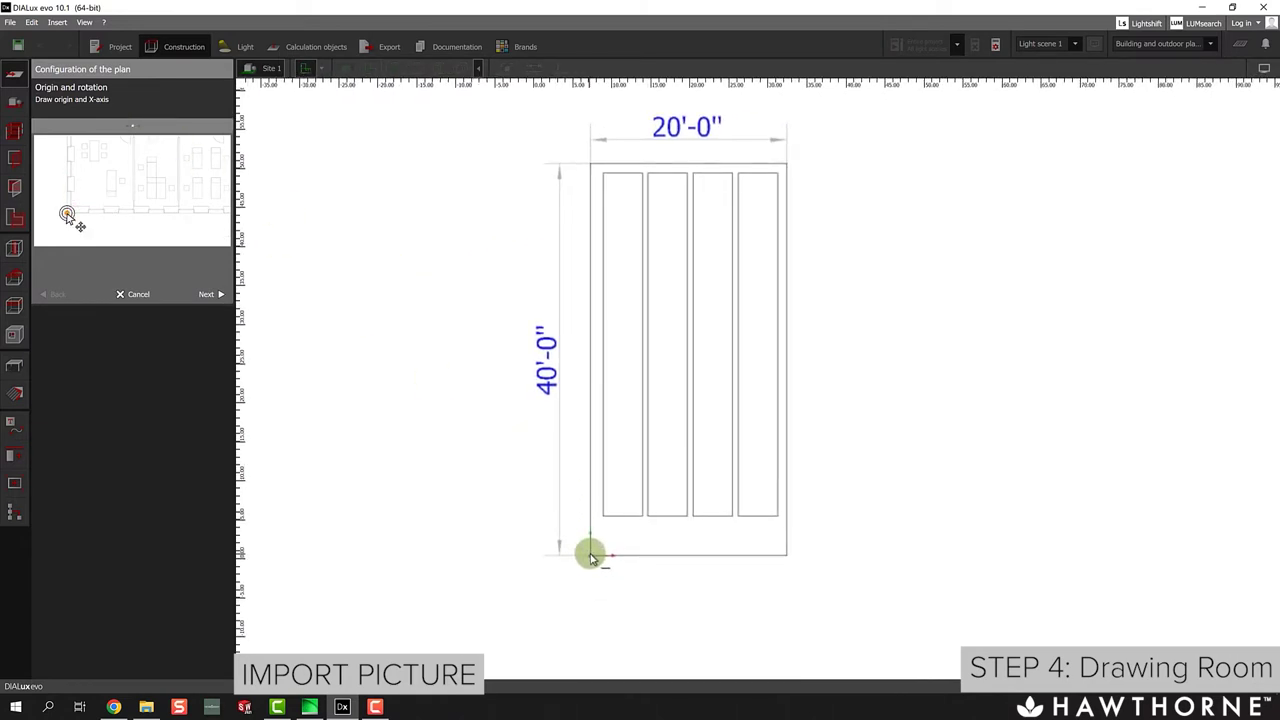
{"action": "left_click", "coordinate": [204, 295]}
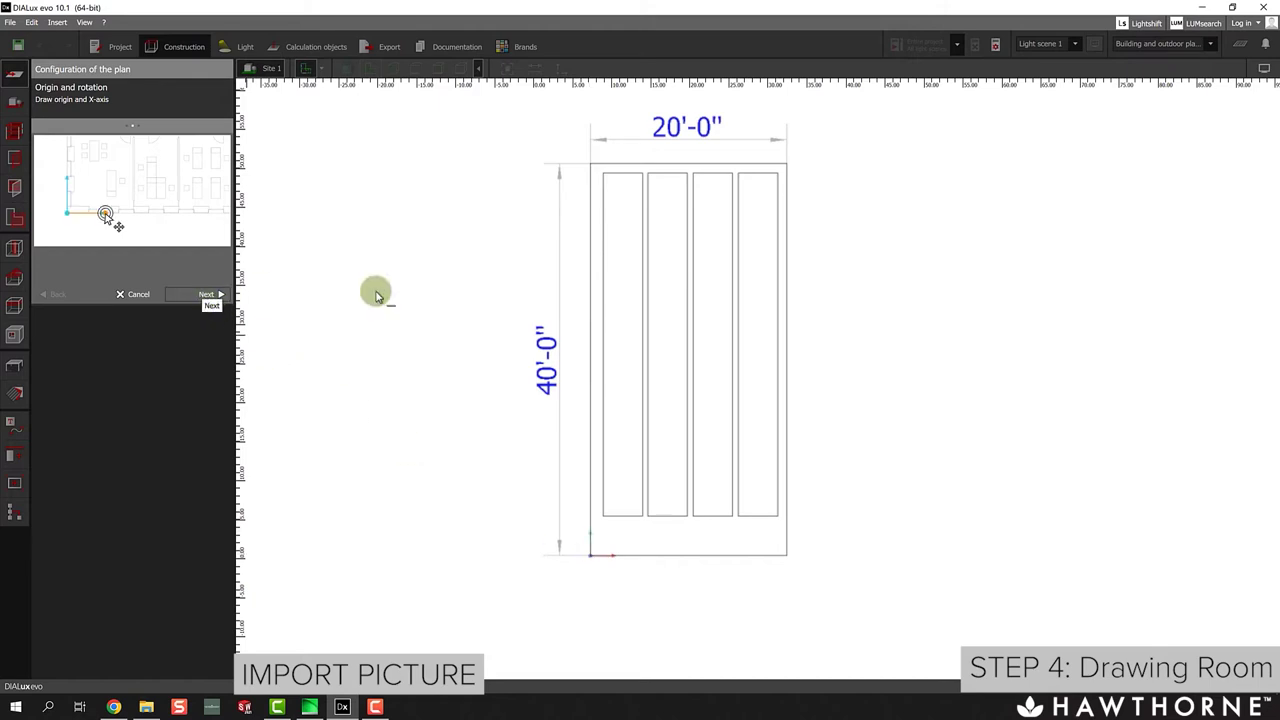
{"action": "left_click_drag", "start_coordinate": [506, 316], "coordinate": [480, 289]}
{"action": "left_click_drag", "start_coordinate": [480, 289], "coordinate": [482, 319]}
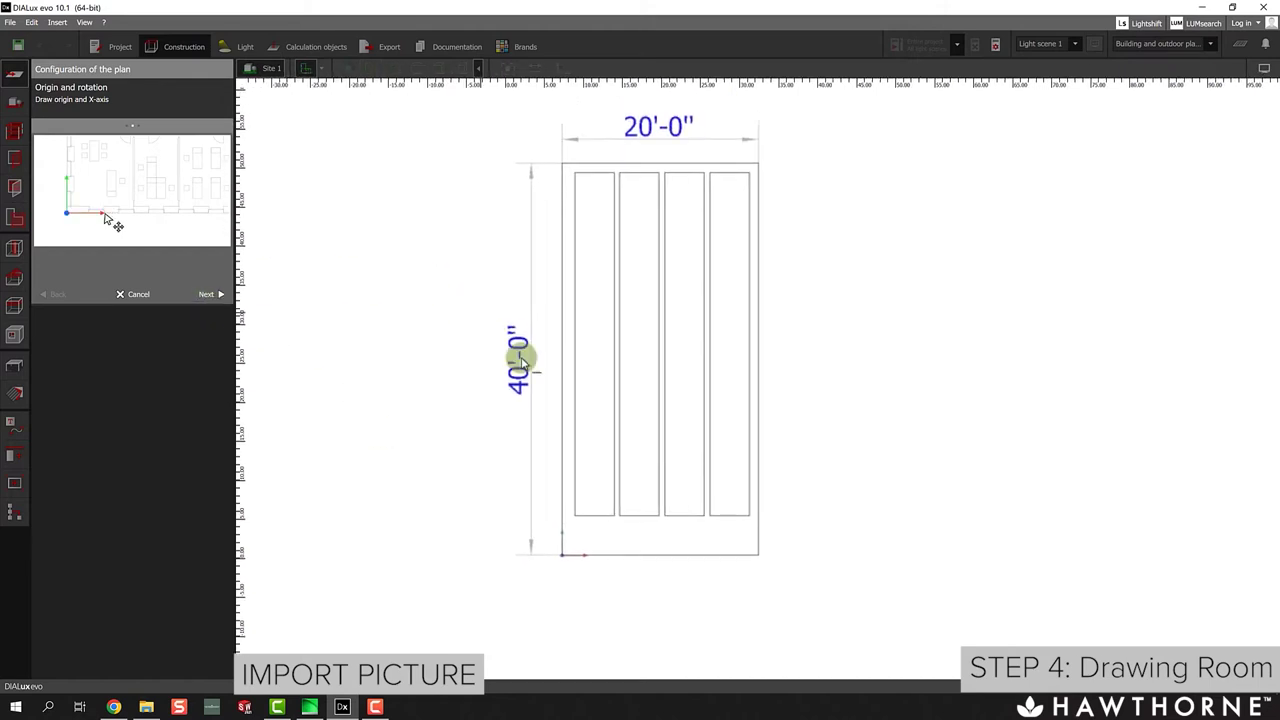
{"action": "left_click", "coordinate": [201, 294]}
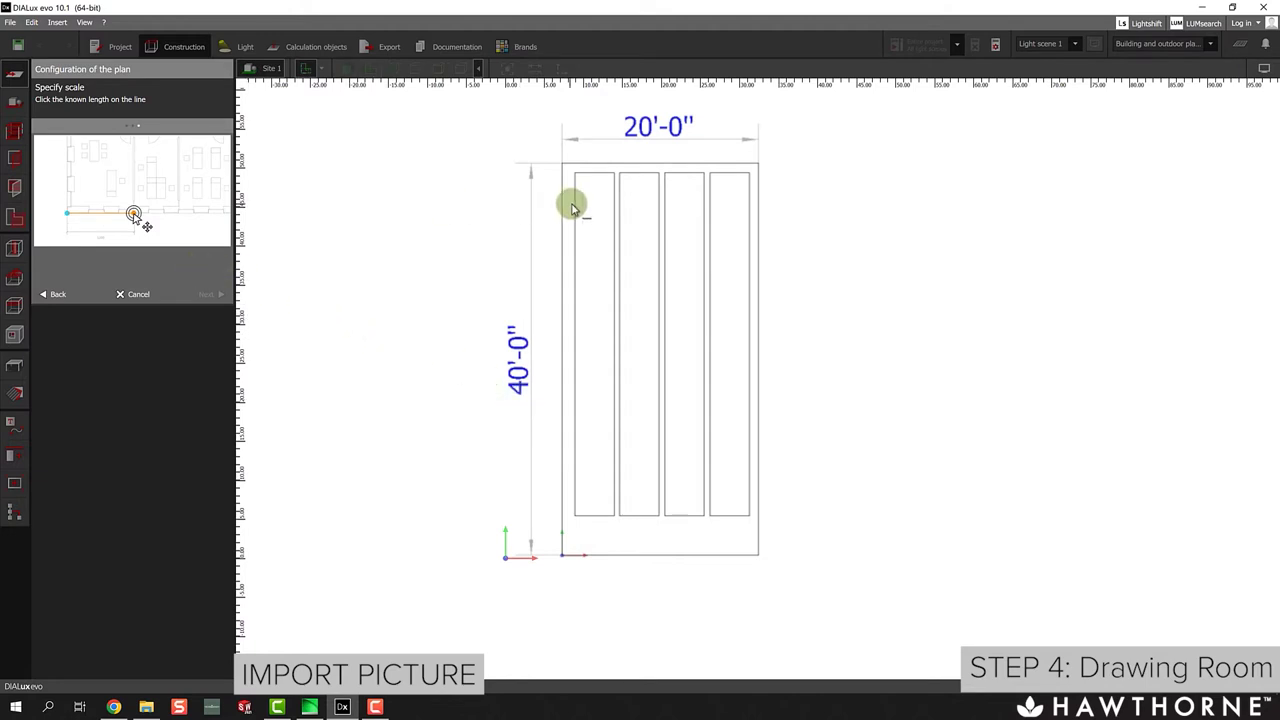
Draw the scale reference line along the 40'-0" dimension, from its upper arrow tip to its lower arrow tip.
{"action": "scroll", "coordinate": [563, 163], "scroll_direction": "up", "scroll_amount": 1}
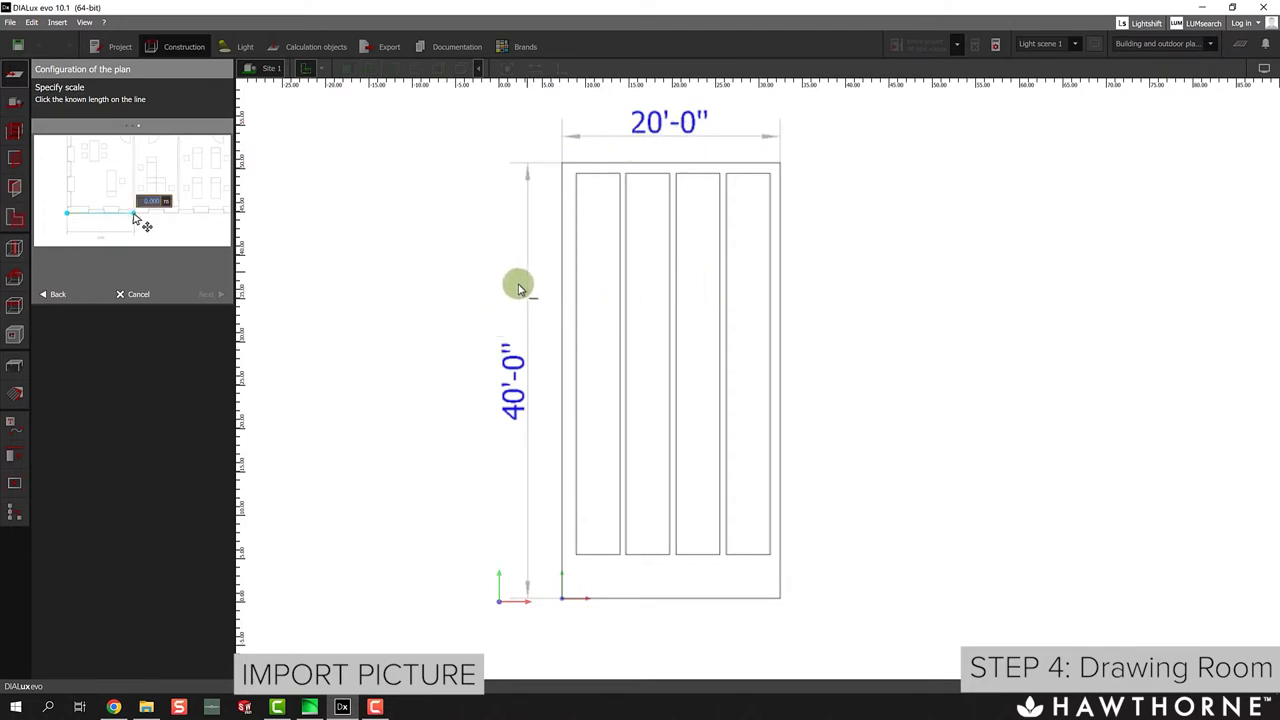
{"action": "middle_click_drag", "start_coordinate": [509, 357], "coordinate": [546, 346]}
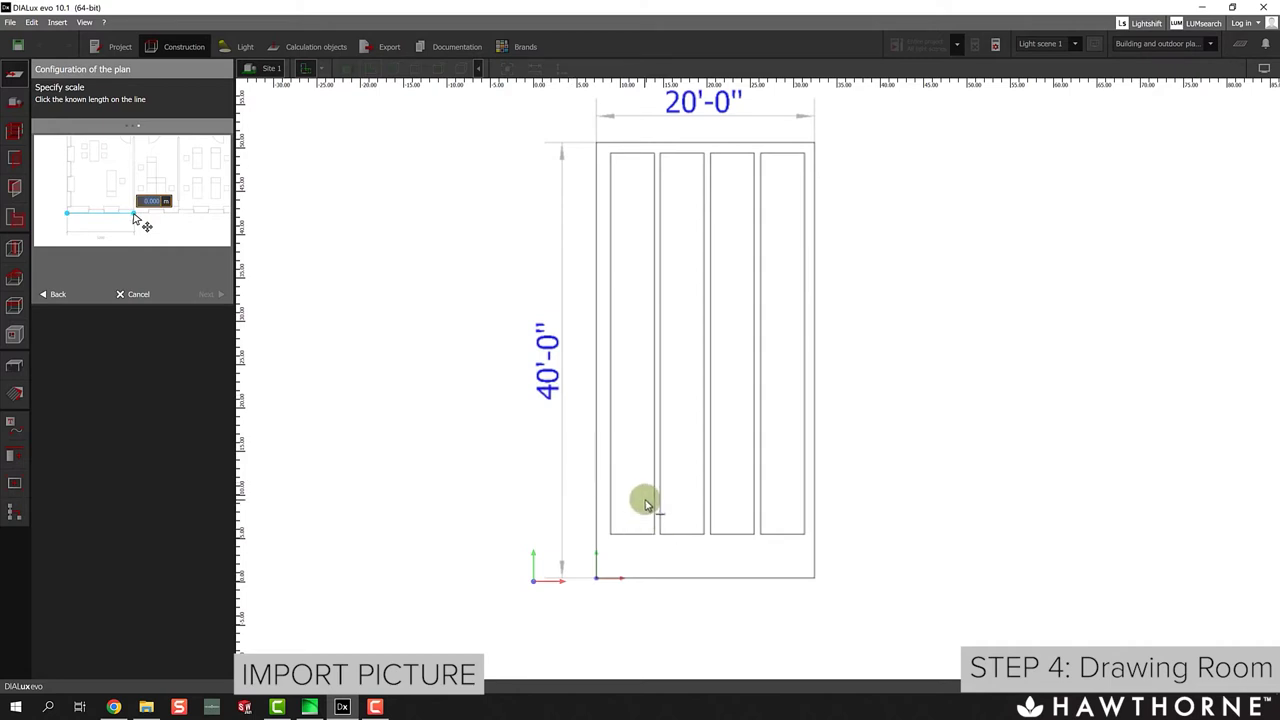
{"action": "scroll", "coordinate": [556, 152], "scroll_direction": "up", "scroll_amount": 10}
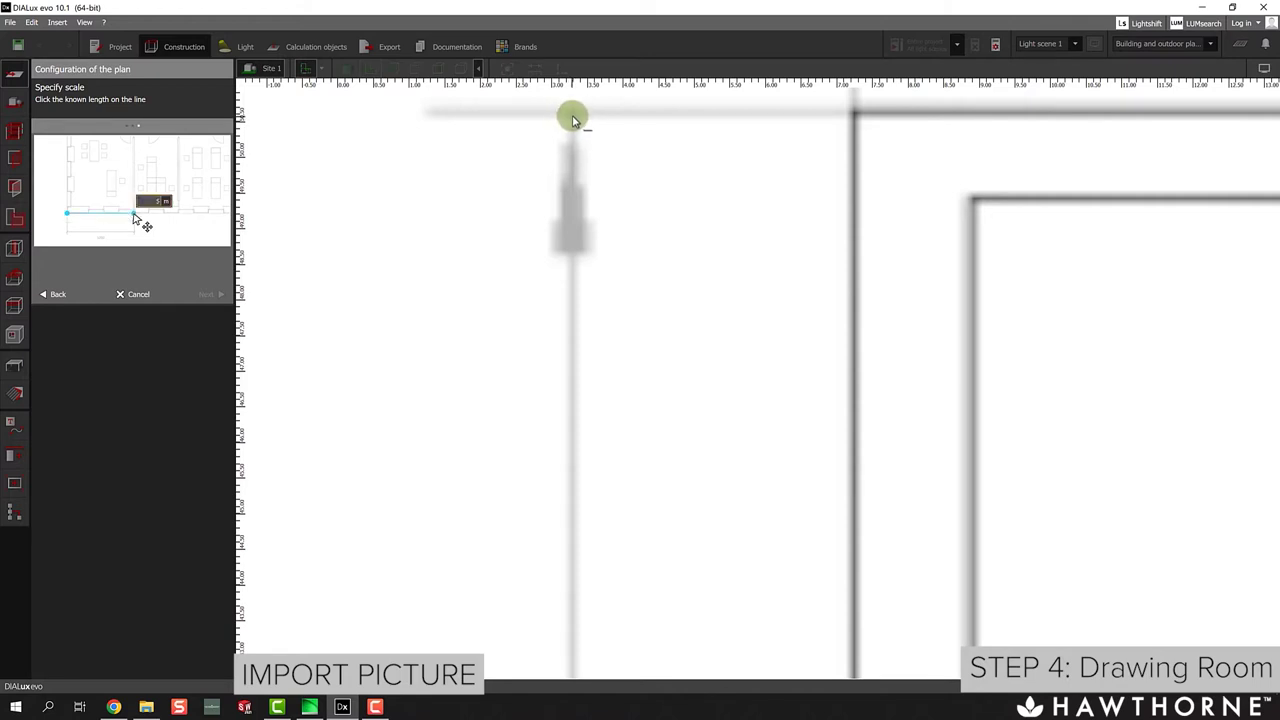
{"action": "left_click", "coordinate": [572, 117]}
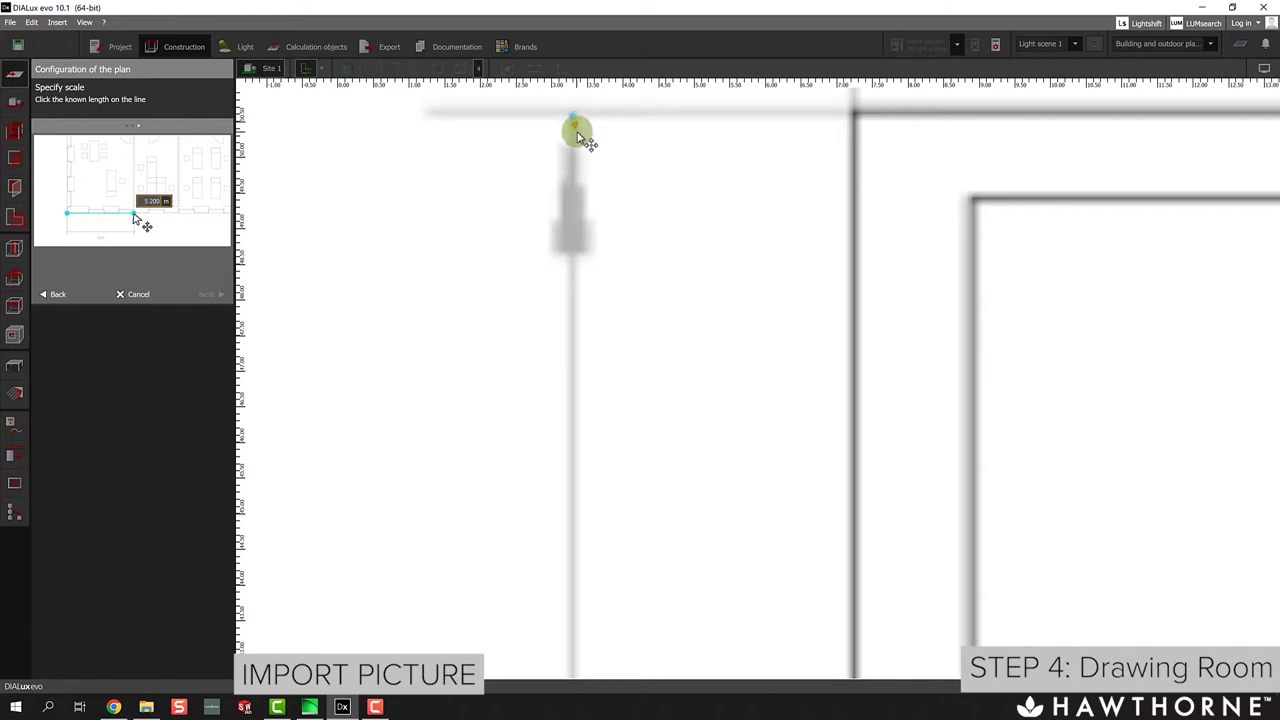
{"action": "scroll", "coordinate": [572, 135], "scroll_direction": "down", "scroll_amount": 8}
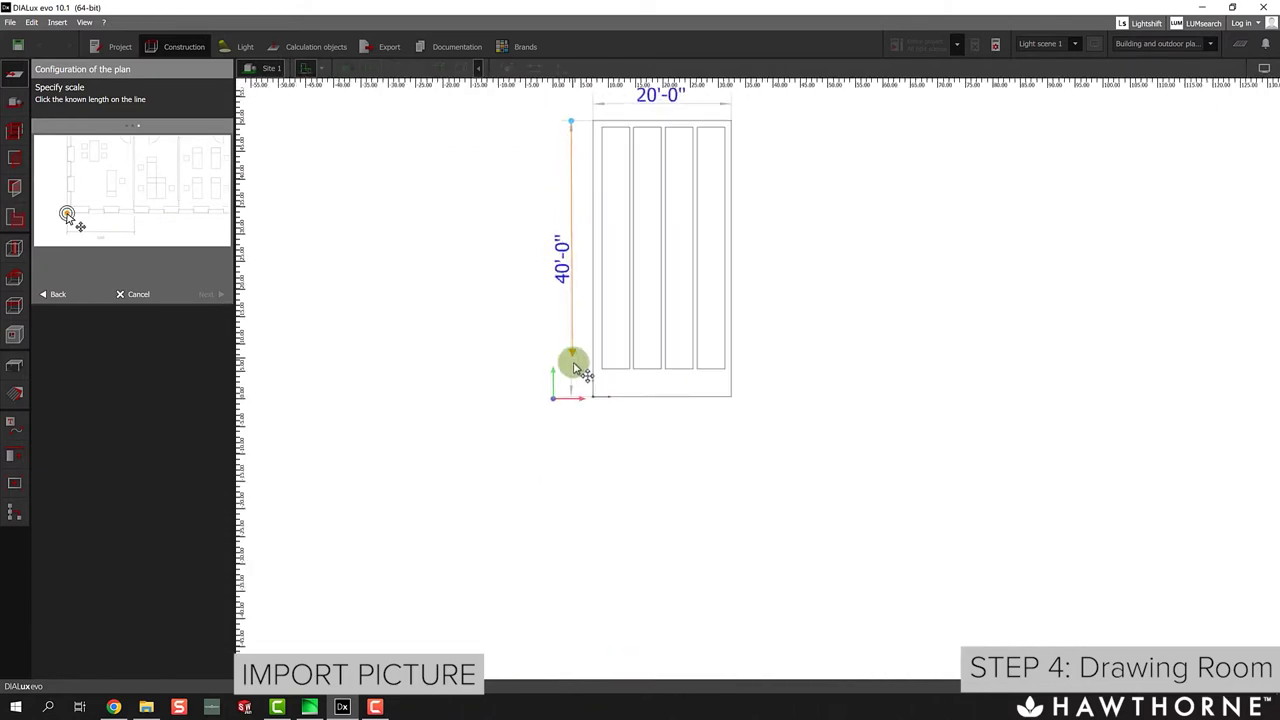
{"action": "scroll", "coordinate": [571, 390], "scroll_direction": "up", "scroll_amount": 6}
{"action": "scroll", "coordinate": [570, 405], "scroll_direction": "up", "scroll_amount": 5}
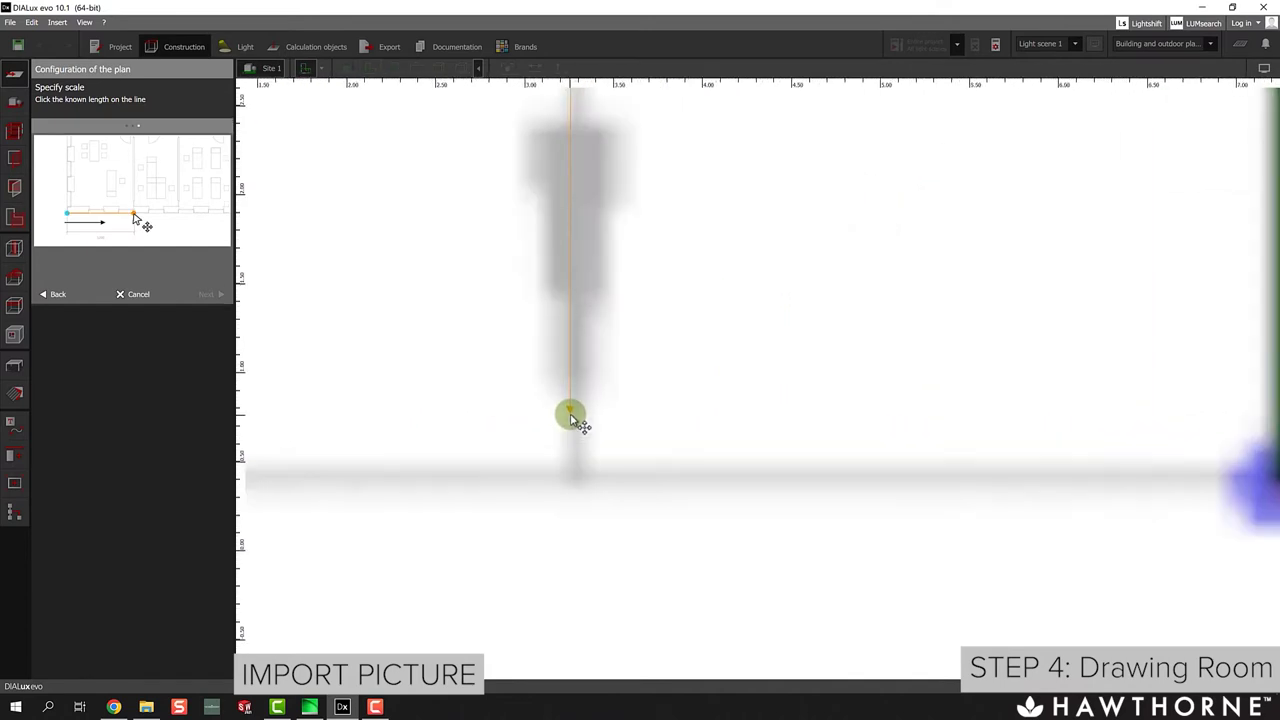
{"action": "left_click", "coordinate": [587, 540]}
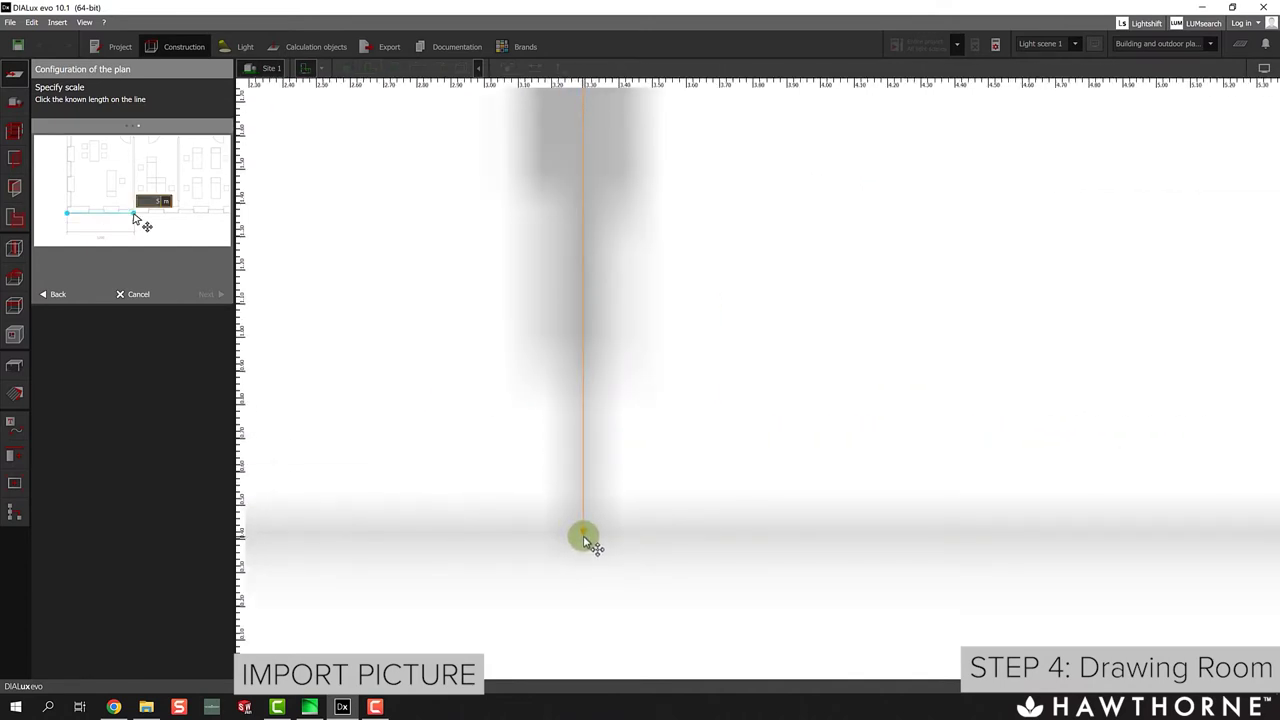
{"action": "left_click", "coordinate": [585, 541]}
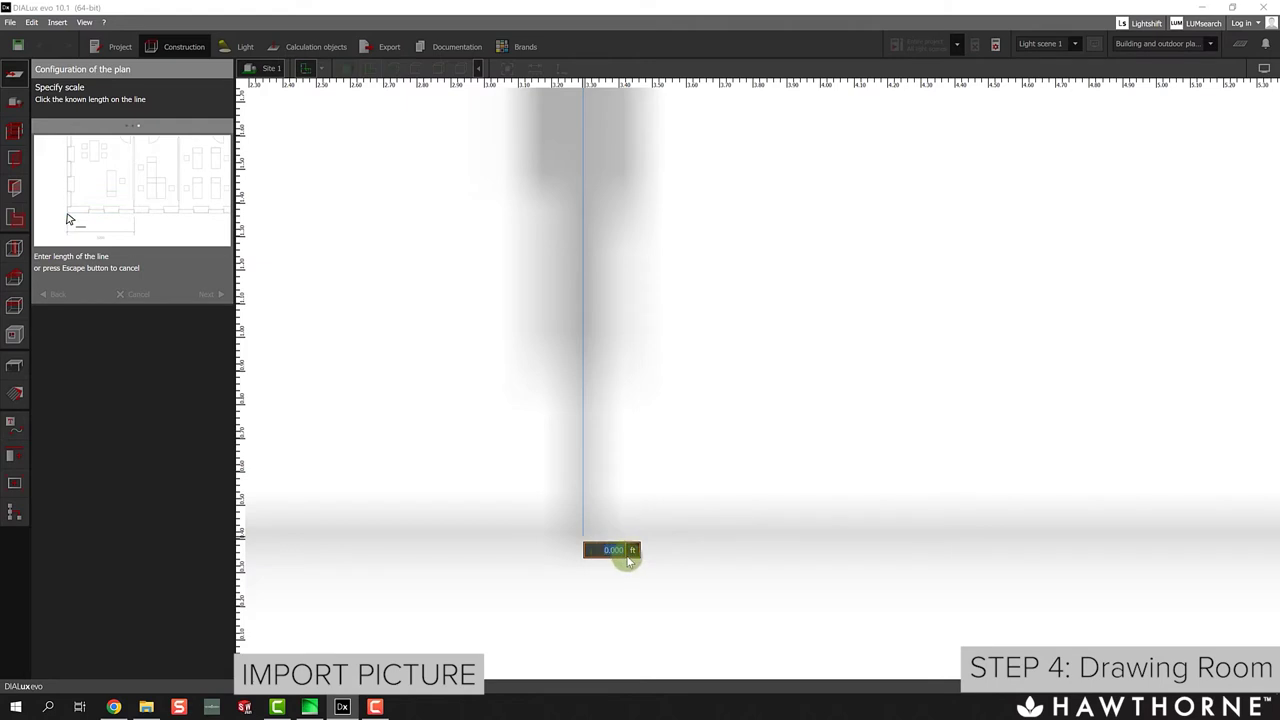
Set the reference line's length to 40 ft and finish configuring the plan.
{"action": "left_click_drag", "start_coordinate": [629, 561], "coordinate": [594, 558]}
{"action": "type", "text": "40"}
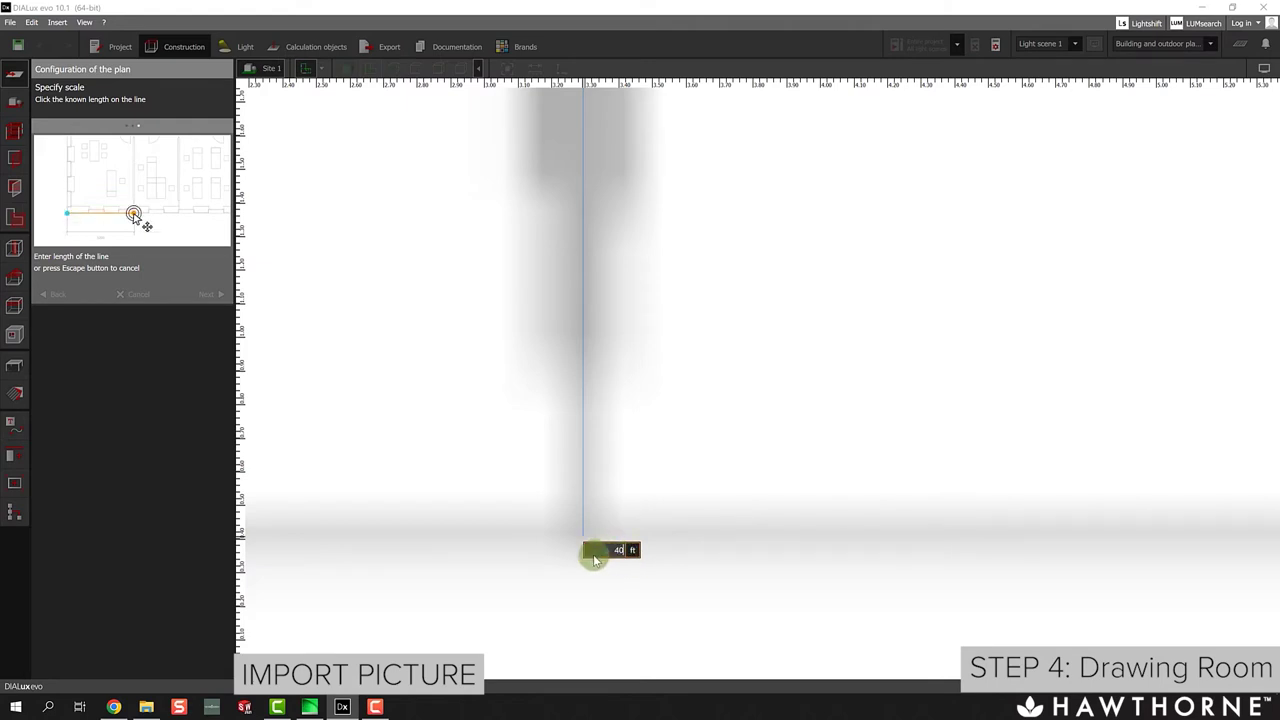
{"action": "key", "text": "Return"}
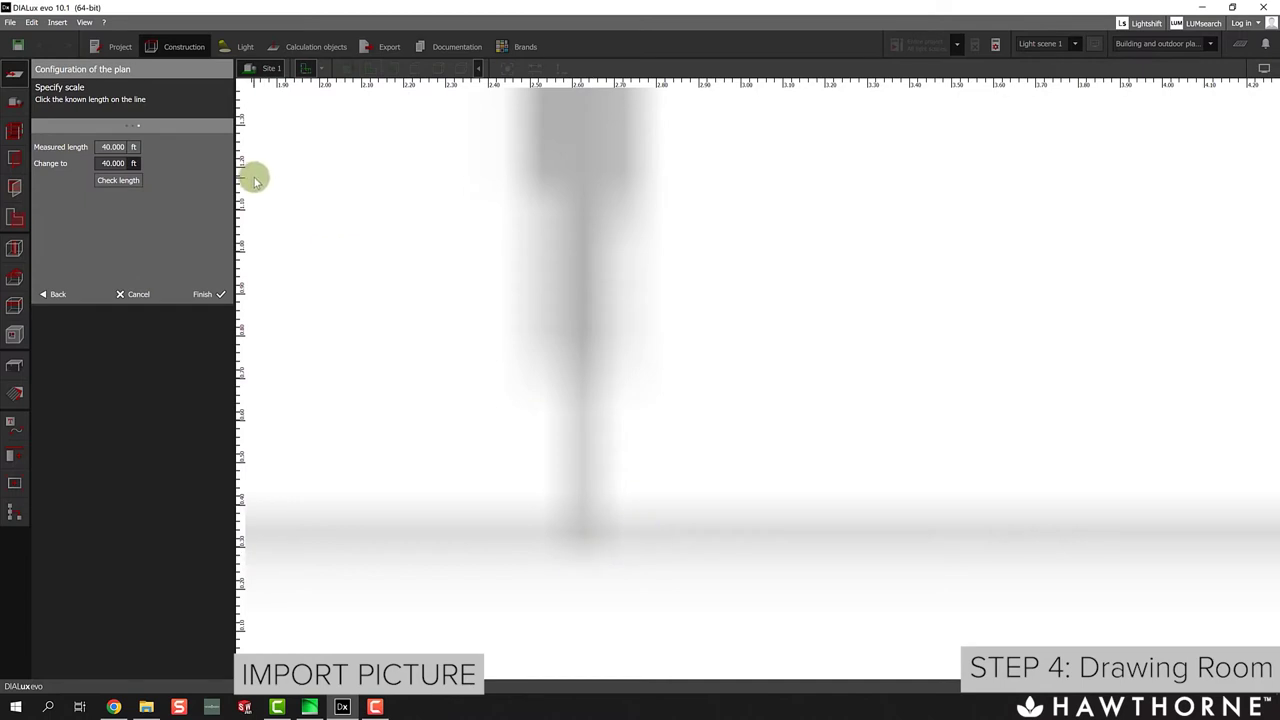
{"action": "left_click", "coordinate": [113, 164]}
{"action": "left_click", "coordinate": [203, 295]}
Measure the plan's 20'-0" dimension line from end to end to check the scale.
{"action": "scroll", "coordinate": [606, 363], "scroll_direction": "down", "scroll_amount": 2}
{"action": "scroll", "coordinate": [671, 340], "scroll_direction": "up", "scroll_amount": 1}
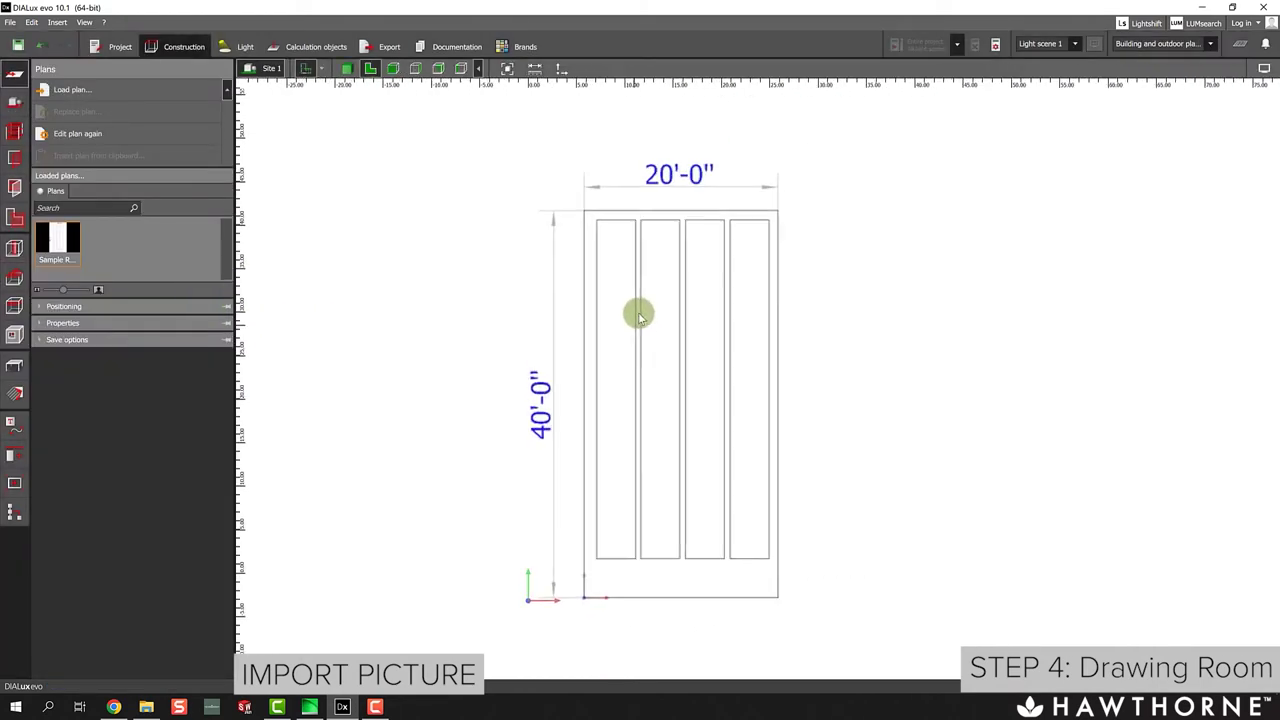
{"action": "scroll", "coordinate": [640, 316], "scroll_direction": "up", "scroll_amount": 1}
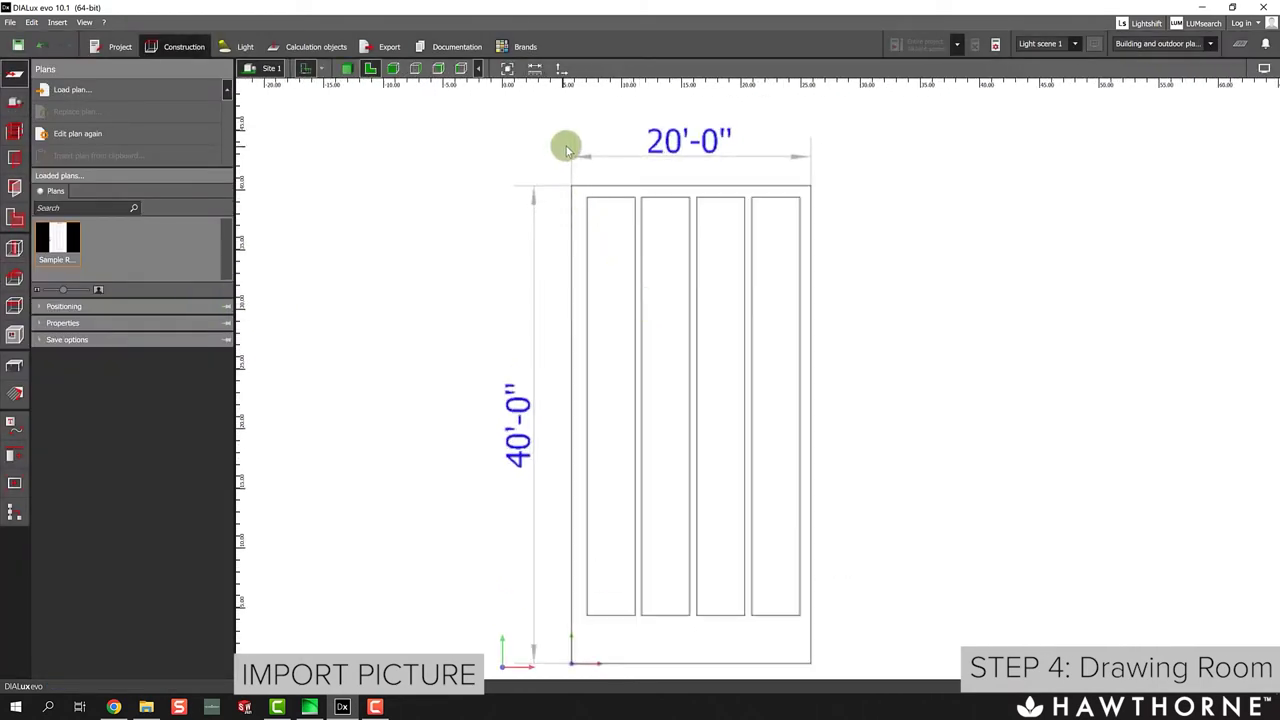
{"action": "left_click", "coordinate": [535, 69]}
{"action": "left_click_drag", "start_coordinate": [573, 160], "coordinate": [812, 160]}
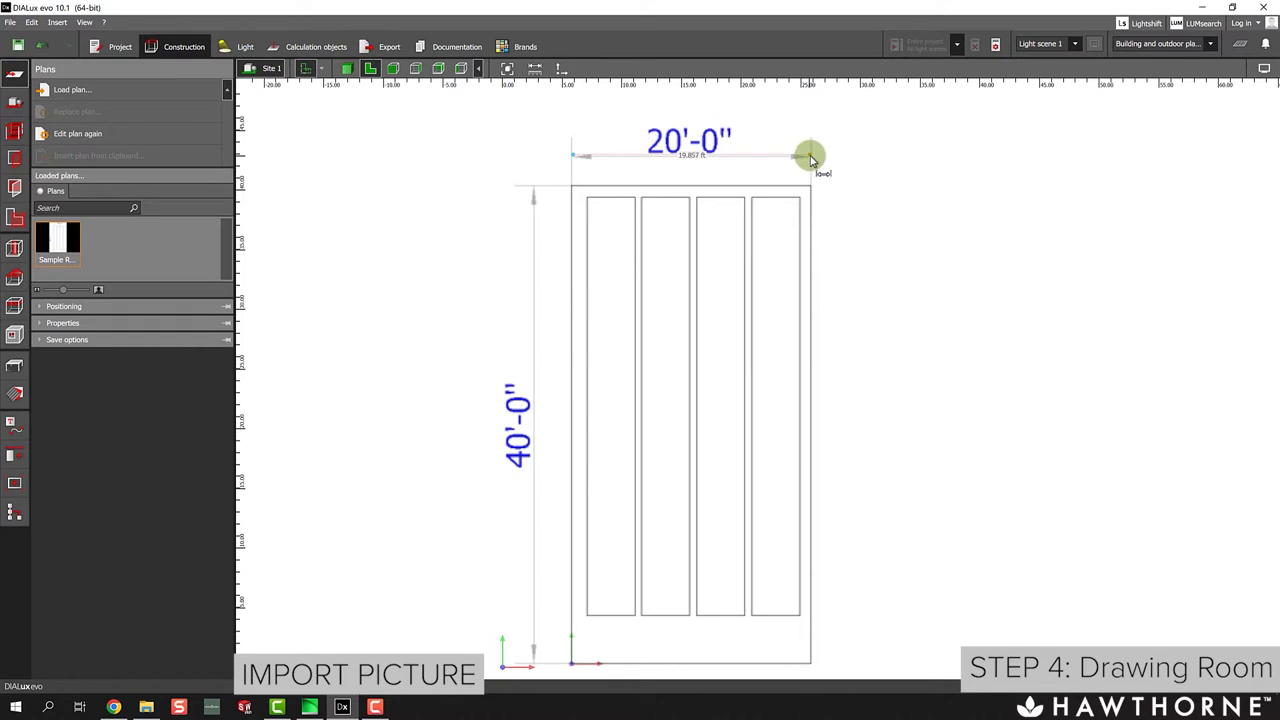
{"action": "scroll", "coordinate": [574, 343], "scroll_direction": "down", "scroll_amount": 2}
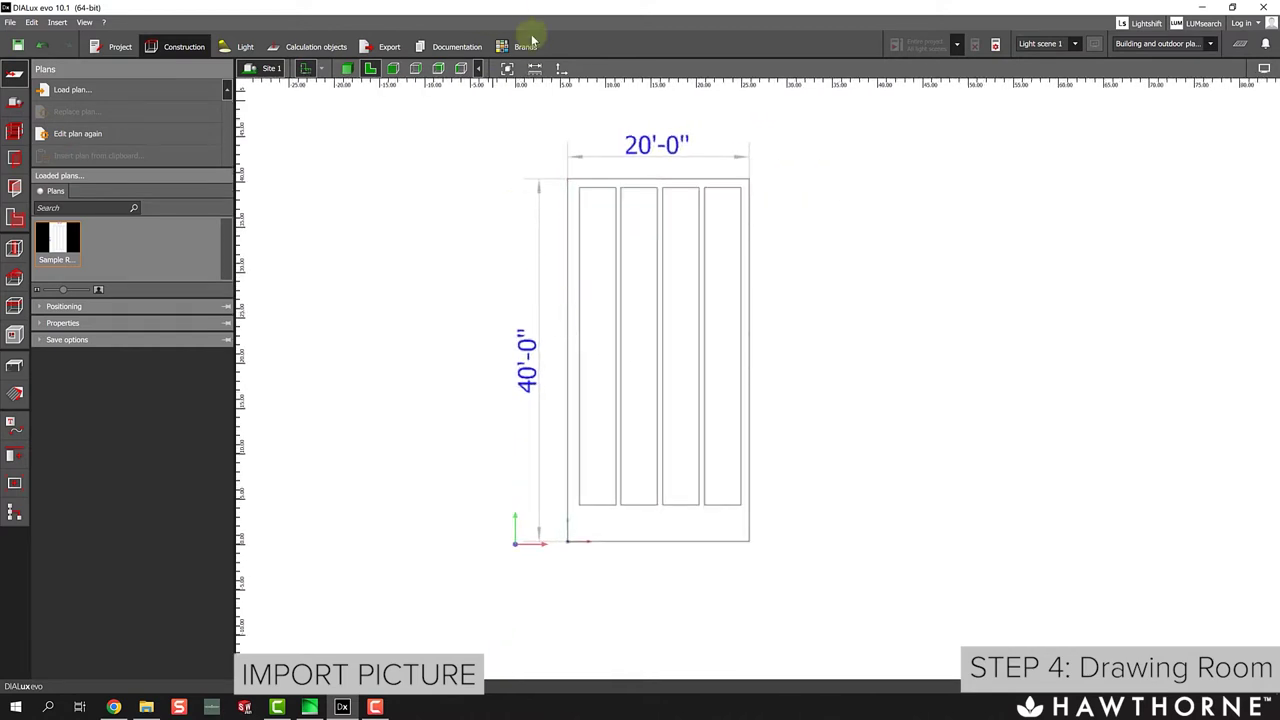
Measure the room outline's left side from the upper corner to the lower corner.
{"action": "left_click", "coordinate": [536, 66]}
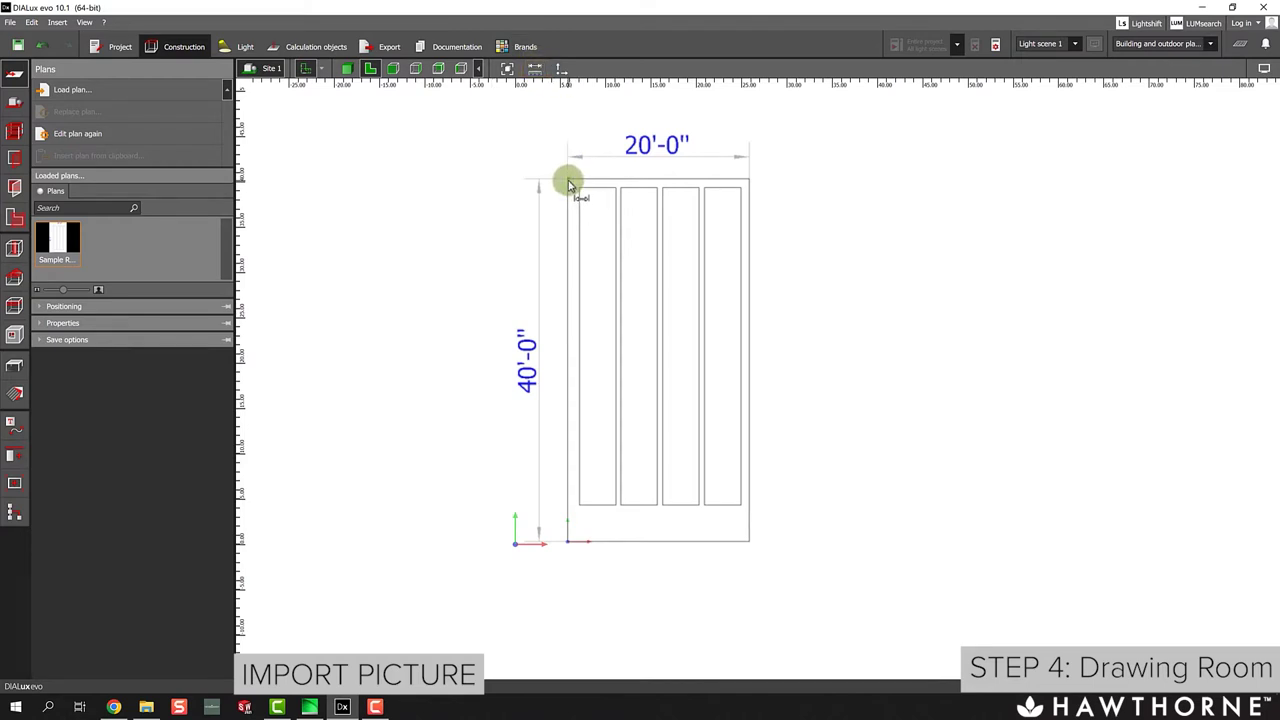
{"action": "left_click", "coordinate": [568, 181]}
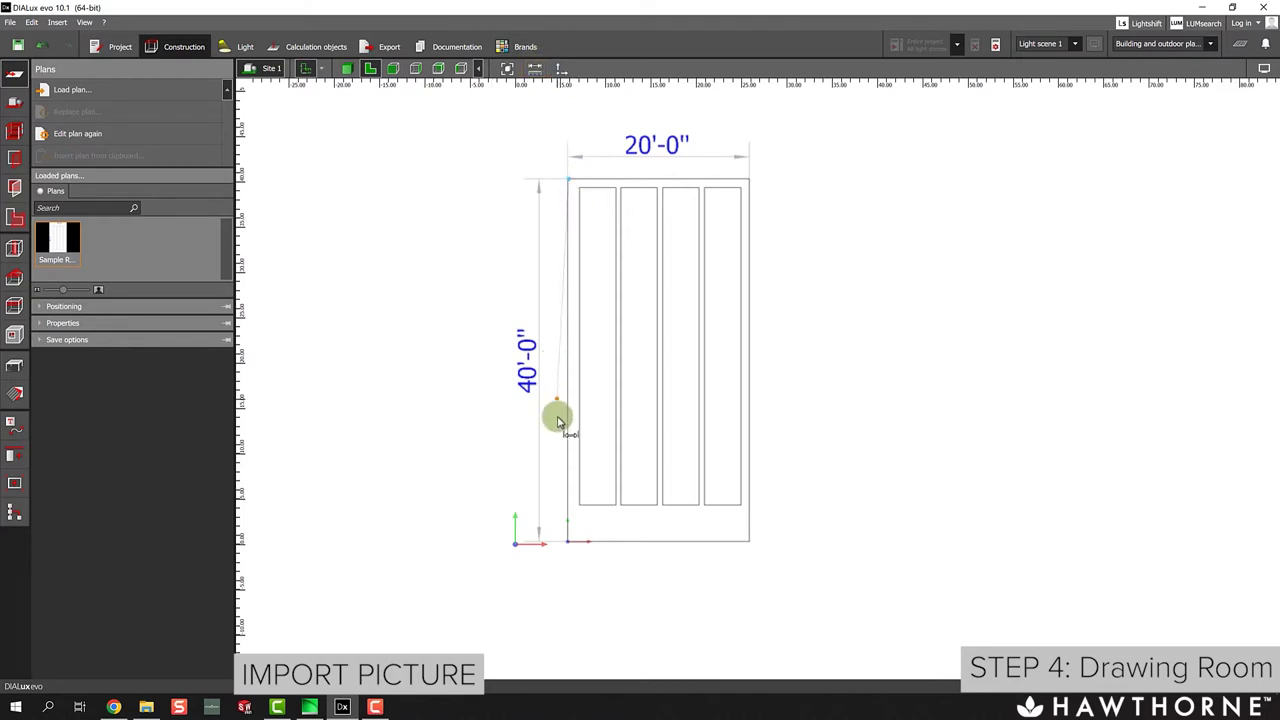
{"action": "left_click", "coordinate": [567, 543]}
Start a new room at the outline's lower-left corner and draw its first wall 20 ft along the bottom edge.
{"action": "left_click", "coordinate": [10, 131]}
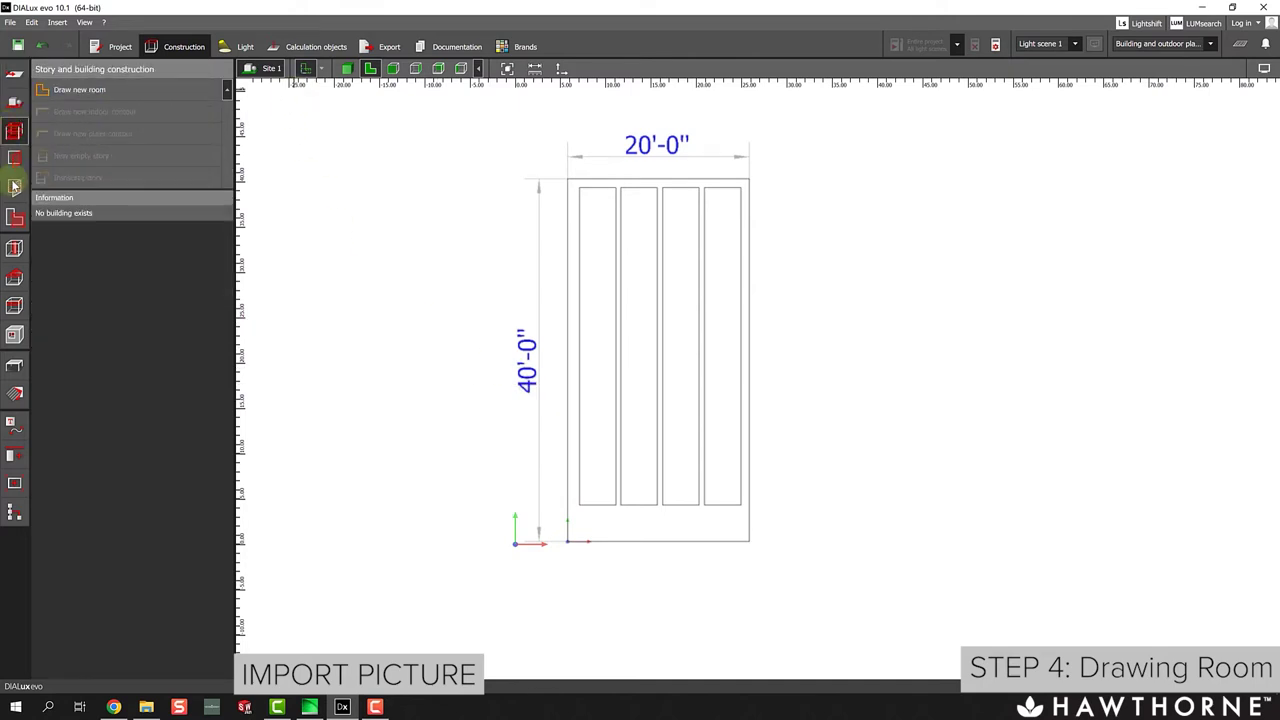
{"action": "left_click", "coordinate": [58, 93]}
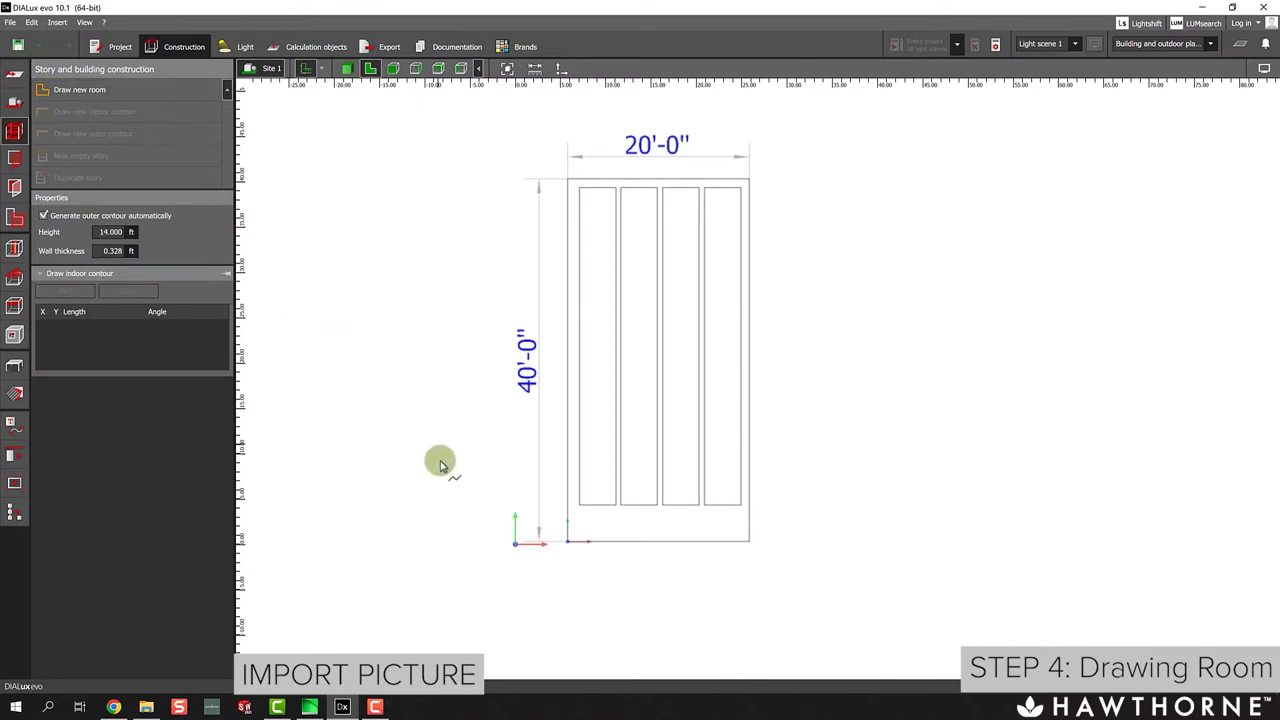
{"action": "scroll", "coordinate": [594, 549], "scroll_direction": "up", "scroll_amount": 2}
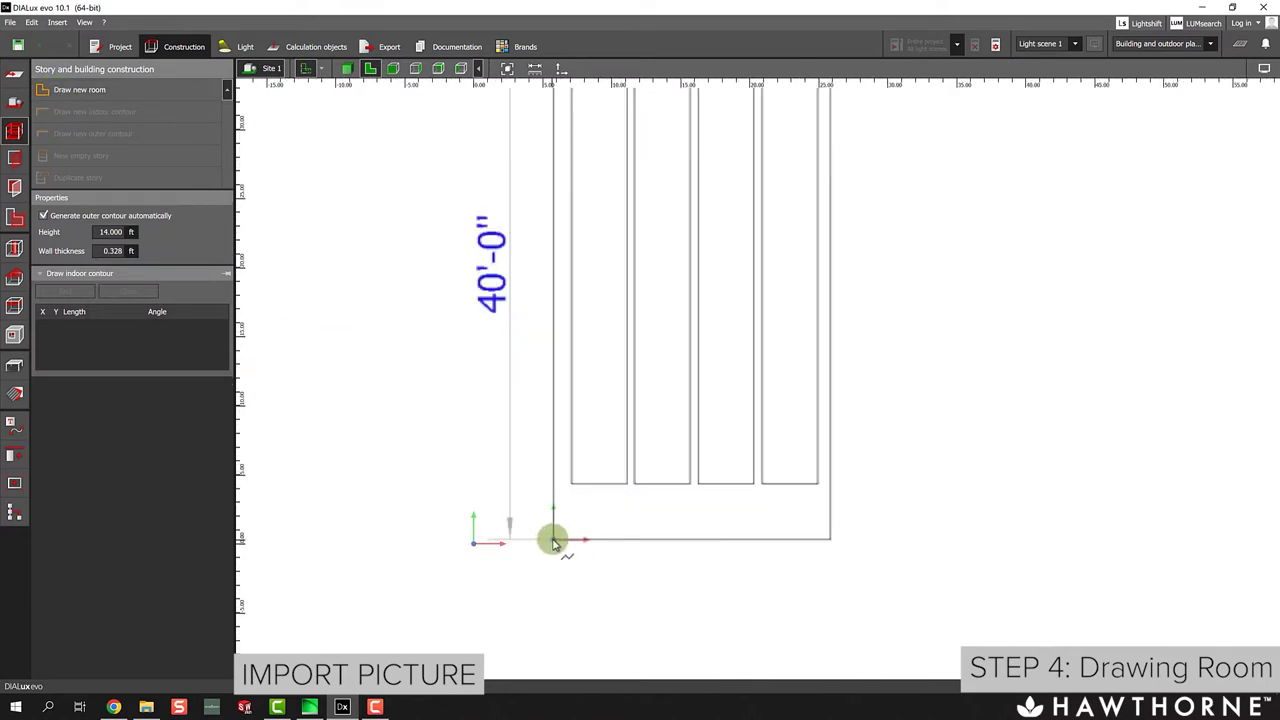
{"action": "left_click", "coordinate": [555, 541]}
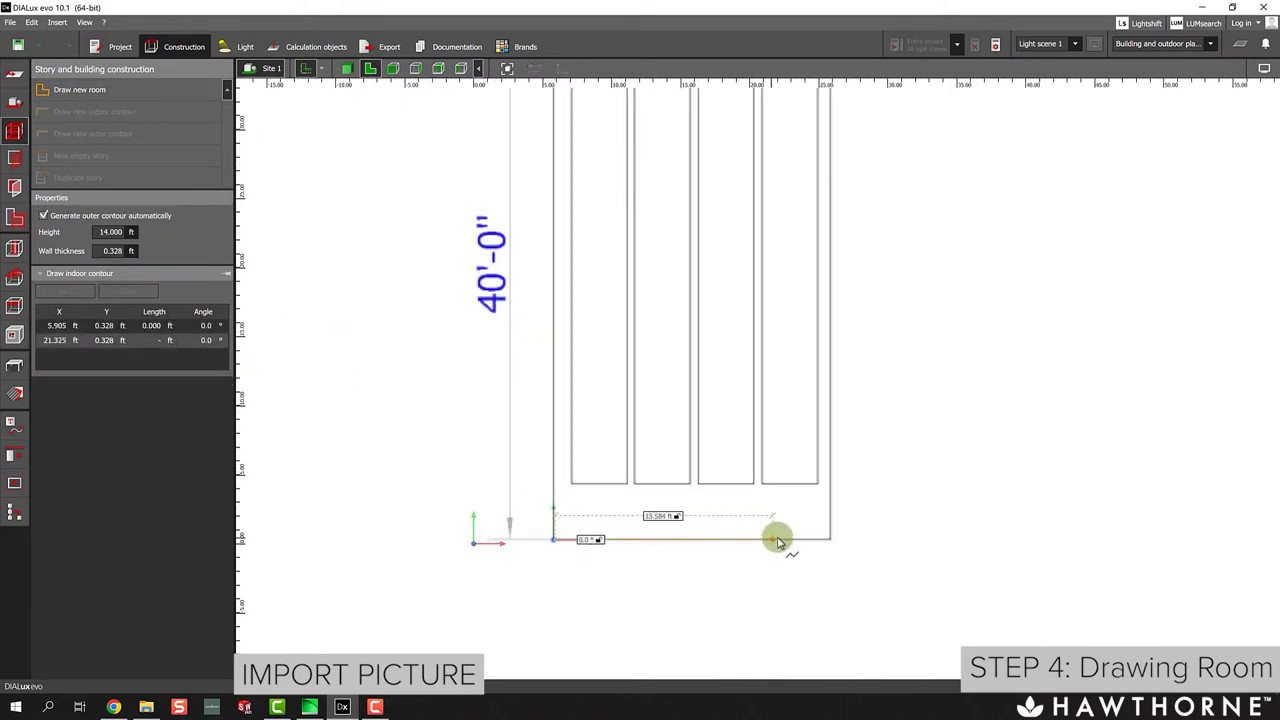
{"action": "key", "text": "Tab"}
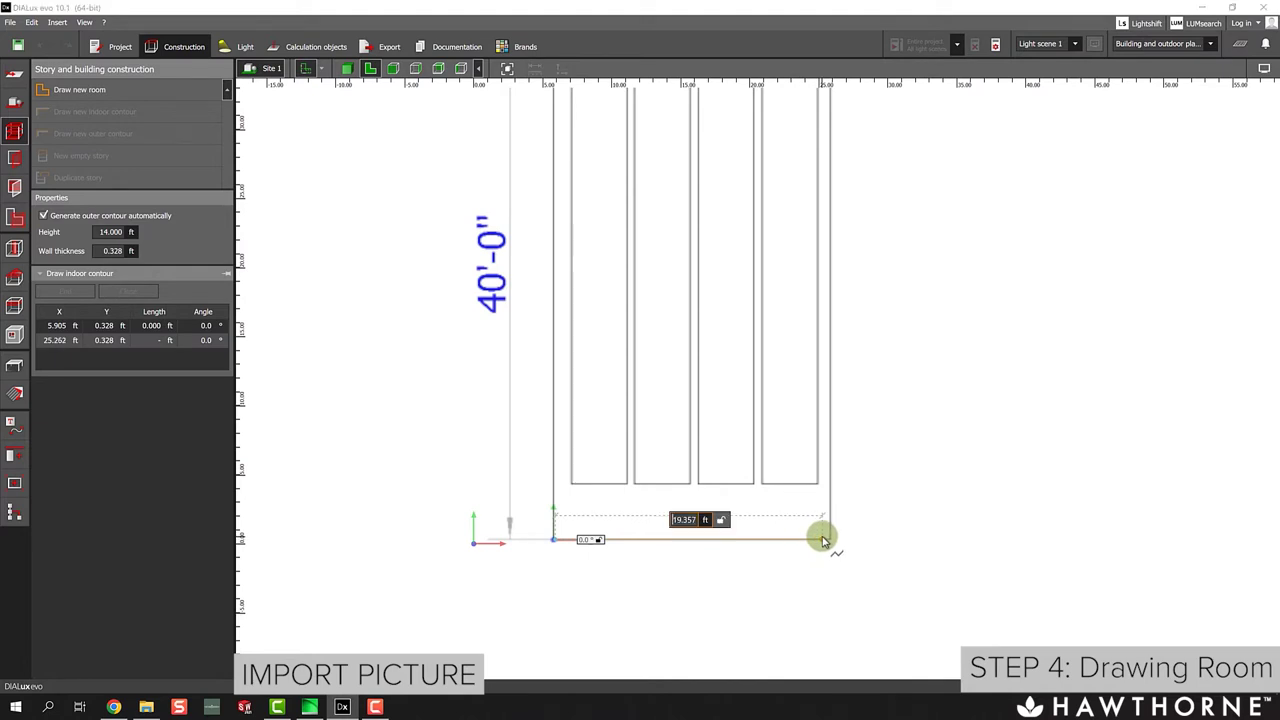
{"action": "key", "text": "Tab"}
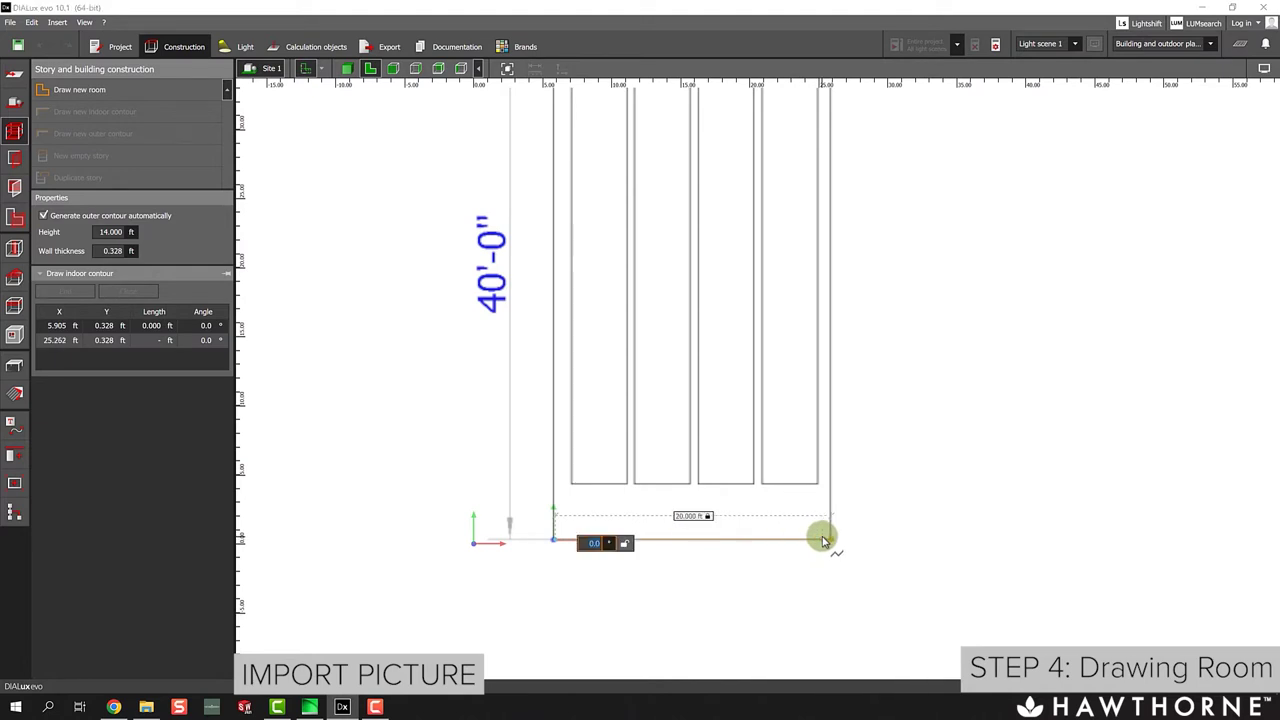
{"action": "left_click", "coordinate": [824, 541]}
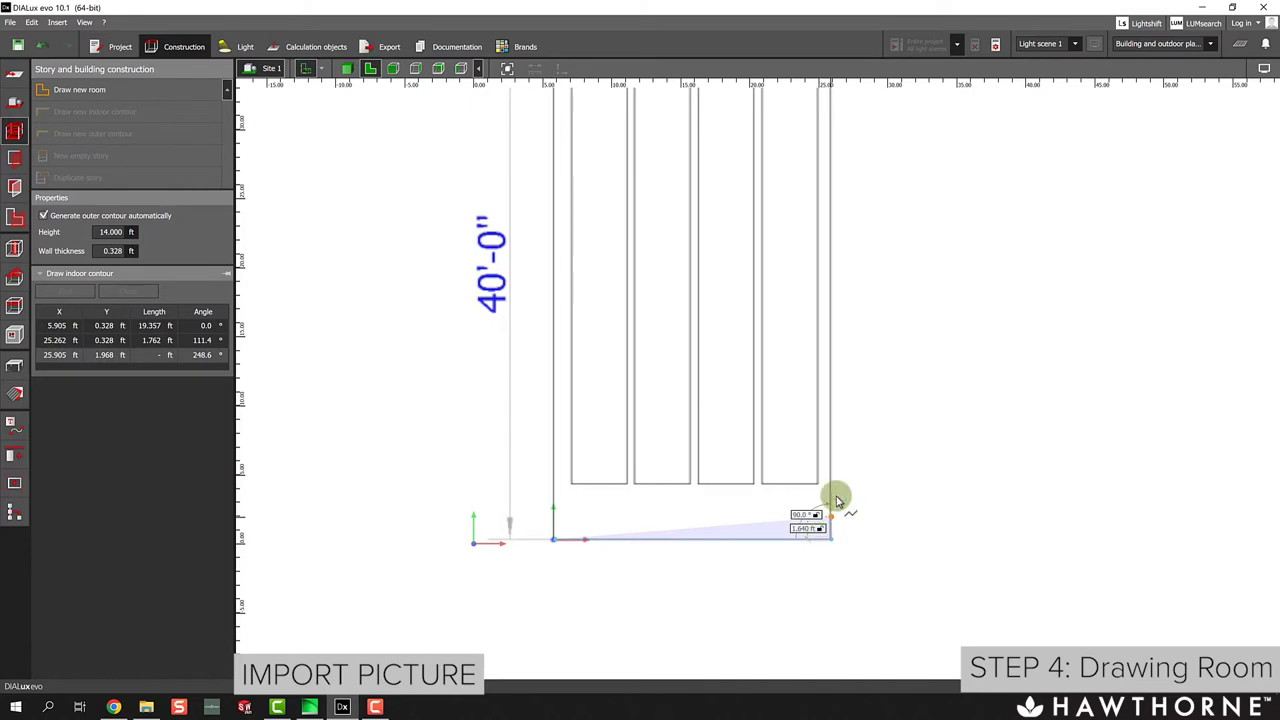
Draw the second wall 40 ft long up the right side of the outline, ending at its upper-right corner.
{"action": "key", "text": "Tab"}
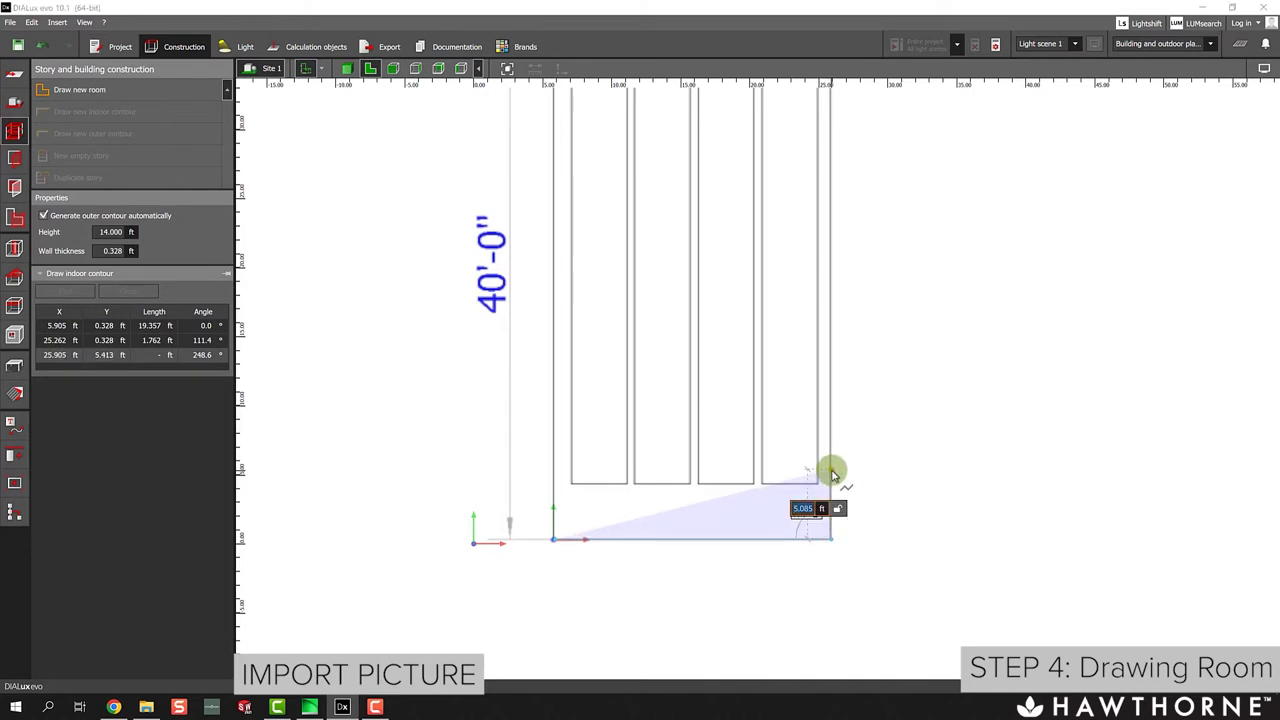
{"action": "type", "text": "40"}
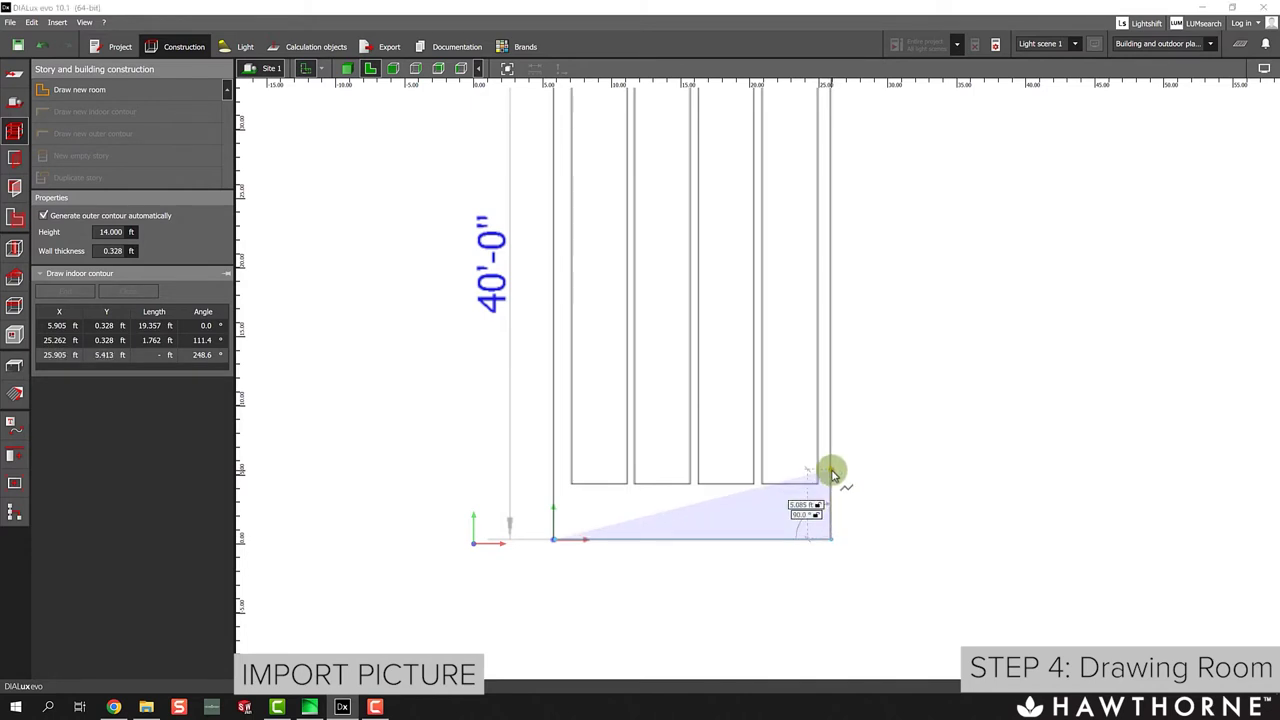
{"action": "scroll", "coordinate": [772, 256], "scroll_direction": "down", "scroll_amount": 2}
{"action": "middle_click_drag", "start_coordinate": [772, 256], "coordinate": [797, 314]}
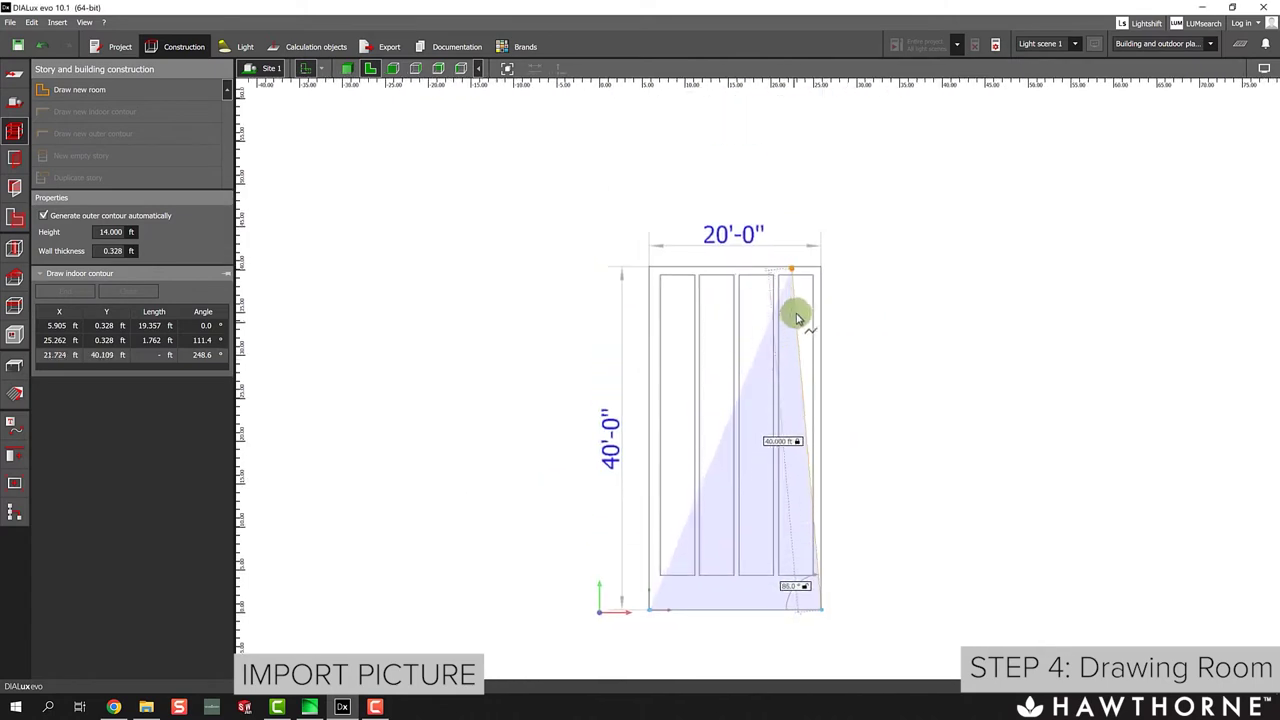
{"action": "left_click", "coordinate": [826, 280]}
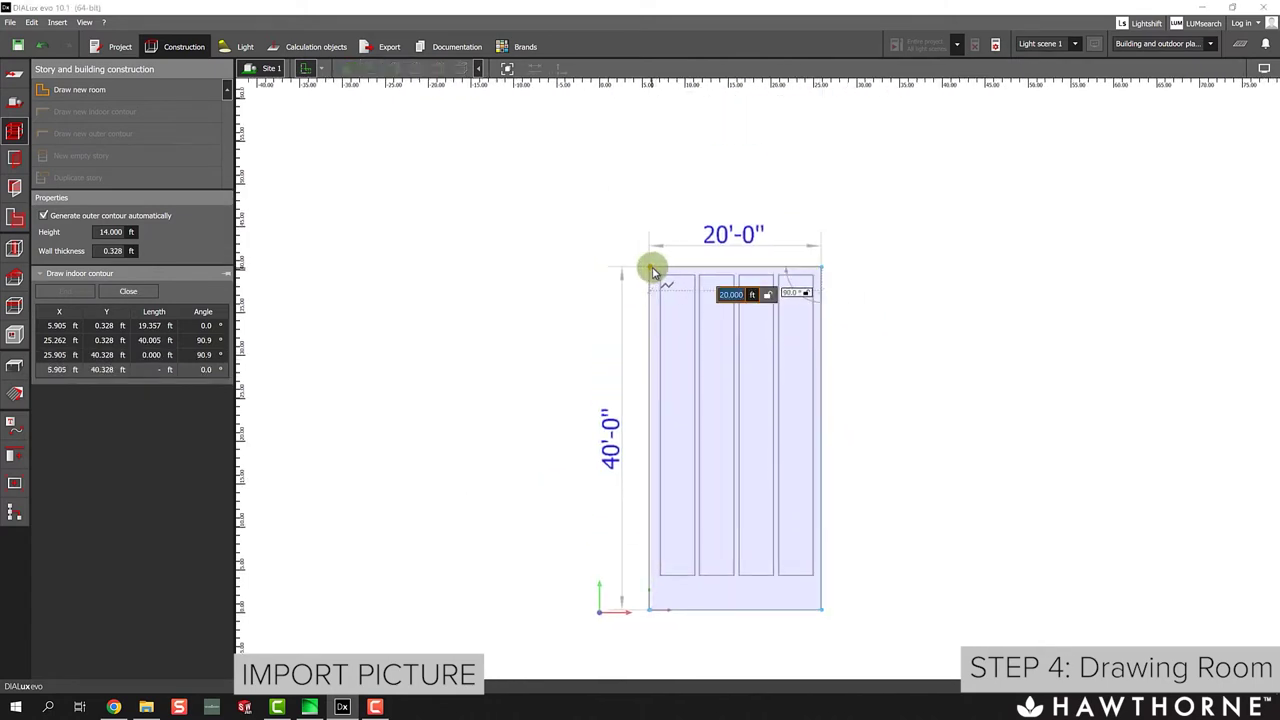
Draw the third wall 20 ft long along the outline's top edge and close the room at its starting corner.
{"action": "type", "text": "20"}
{"action": "key", "text": "Tab"}
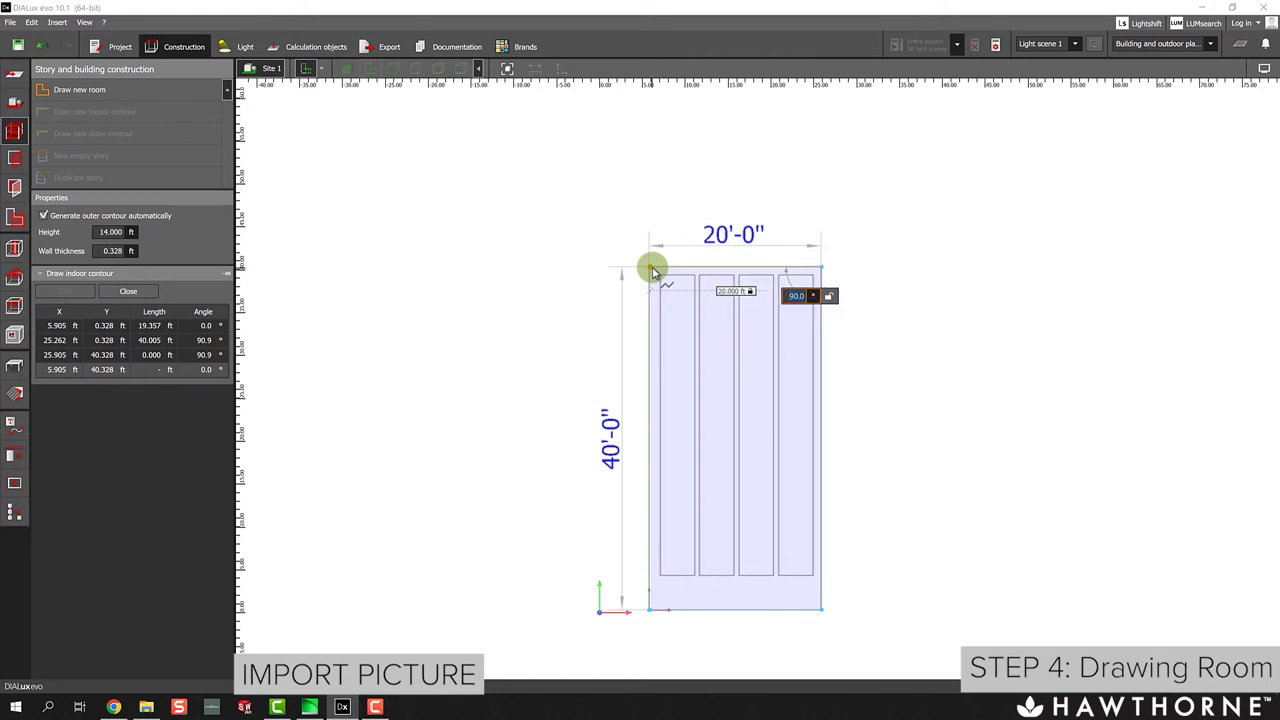
{"action": "key", "text": "Return"}
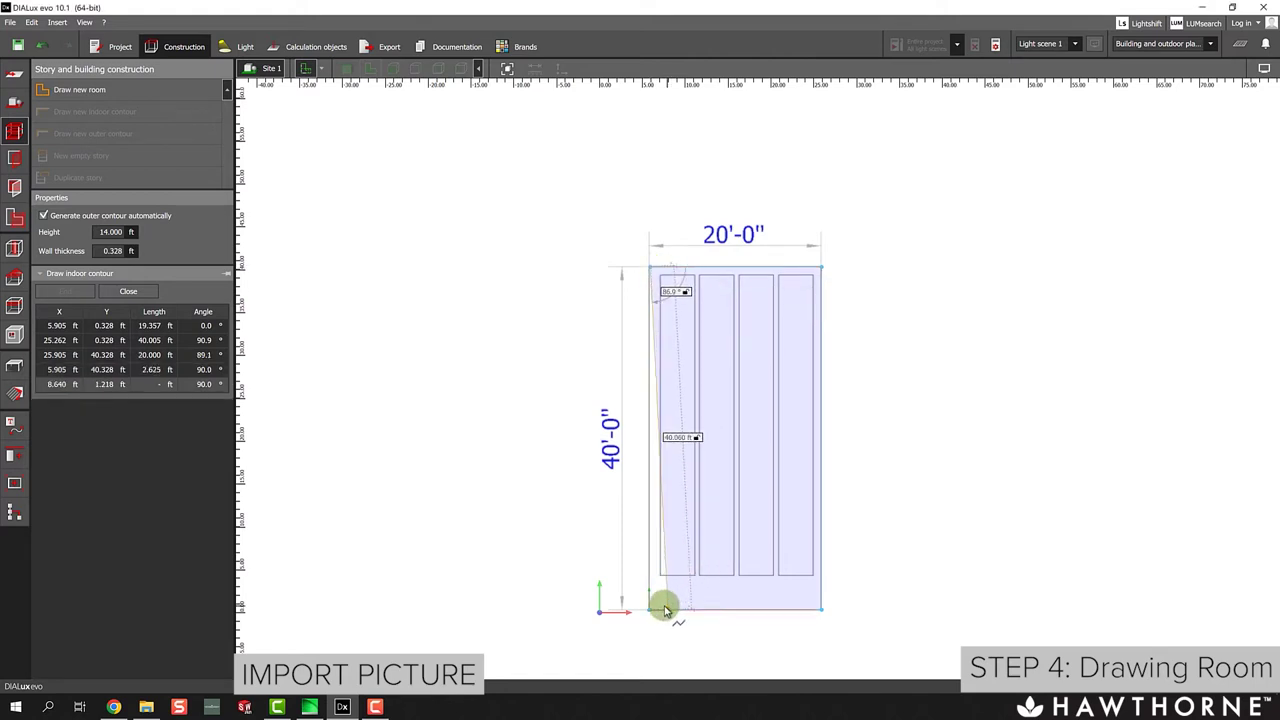
{"action": "left_click", "coordinate": [655, 607]}
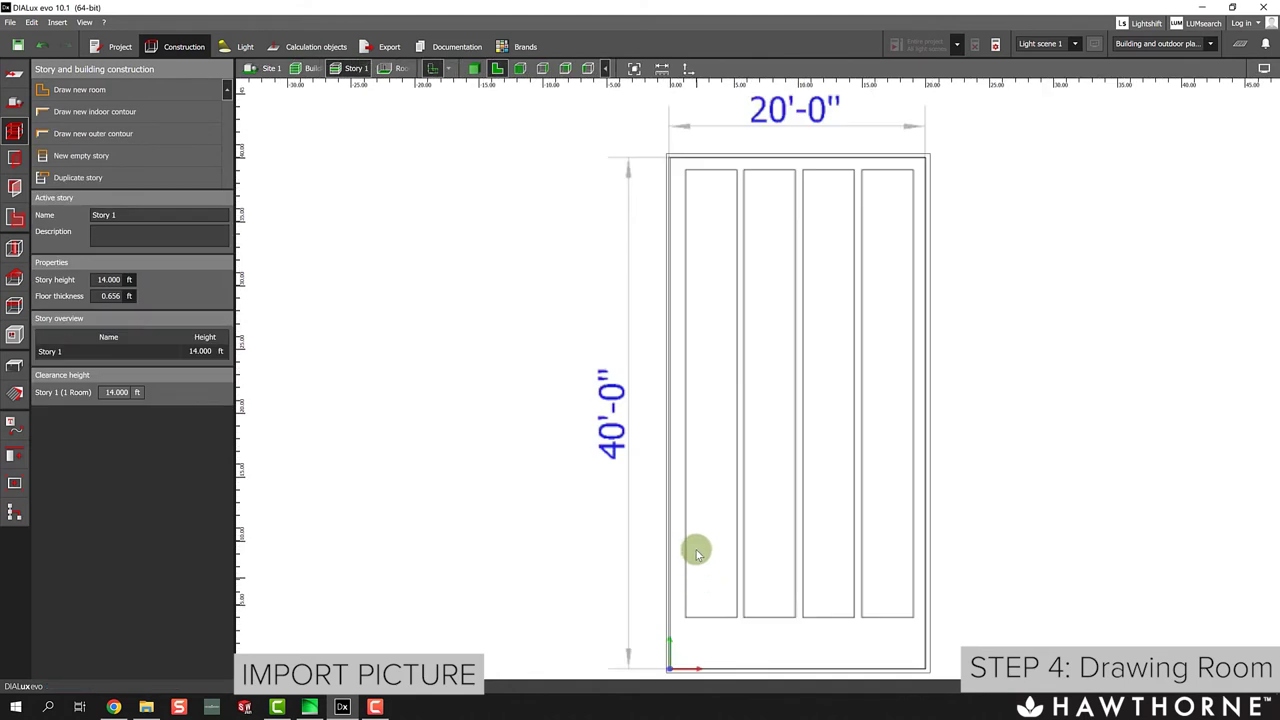
Show the traced room in 3D and view it from above to examine the walls against the plan picture.
{"action": "scroll", "coordinate": [655, 395], "scroll_direction": "down", "scroll_amount": 2}
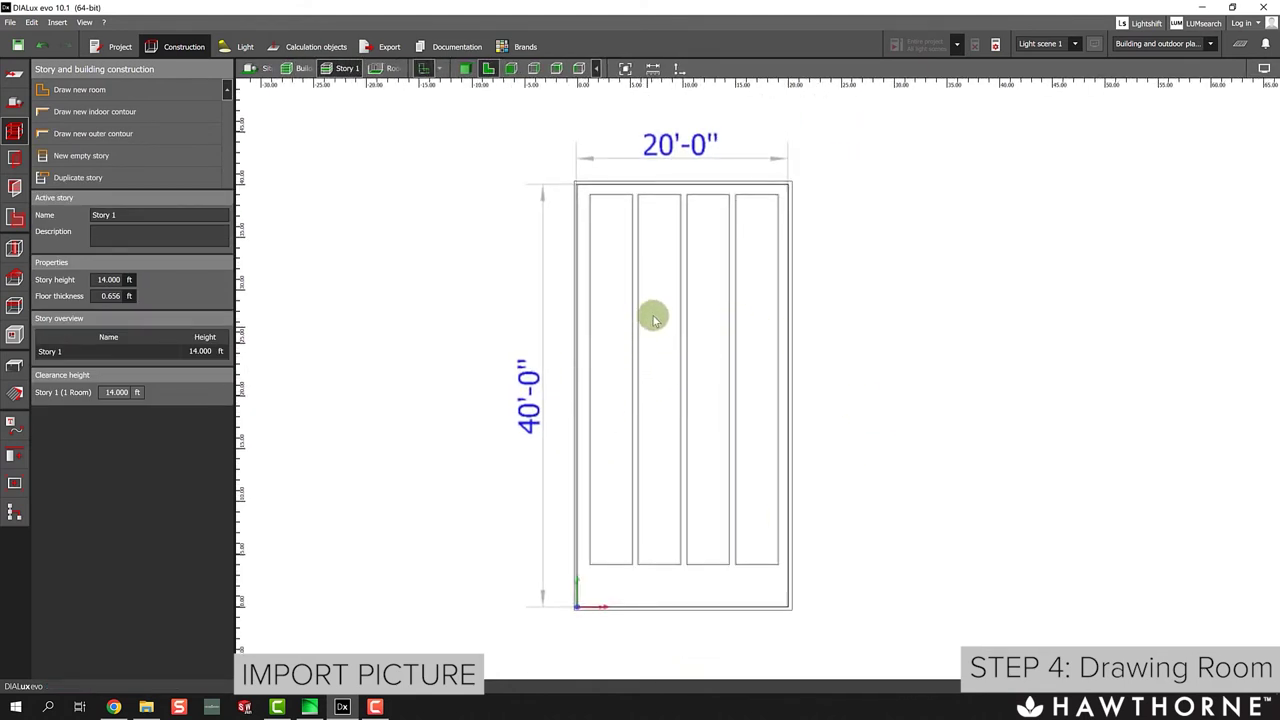
{"action": "right_click_drag", "start_coordinate": [651, 314], "coordinate": [624, 288]}
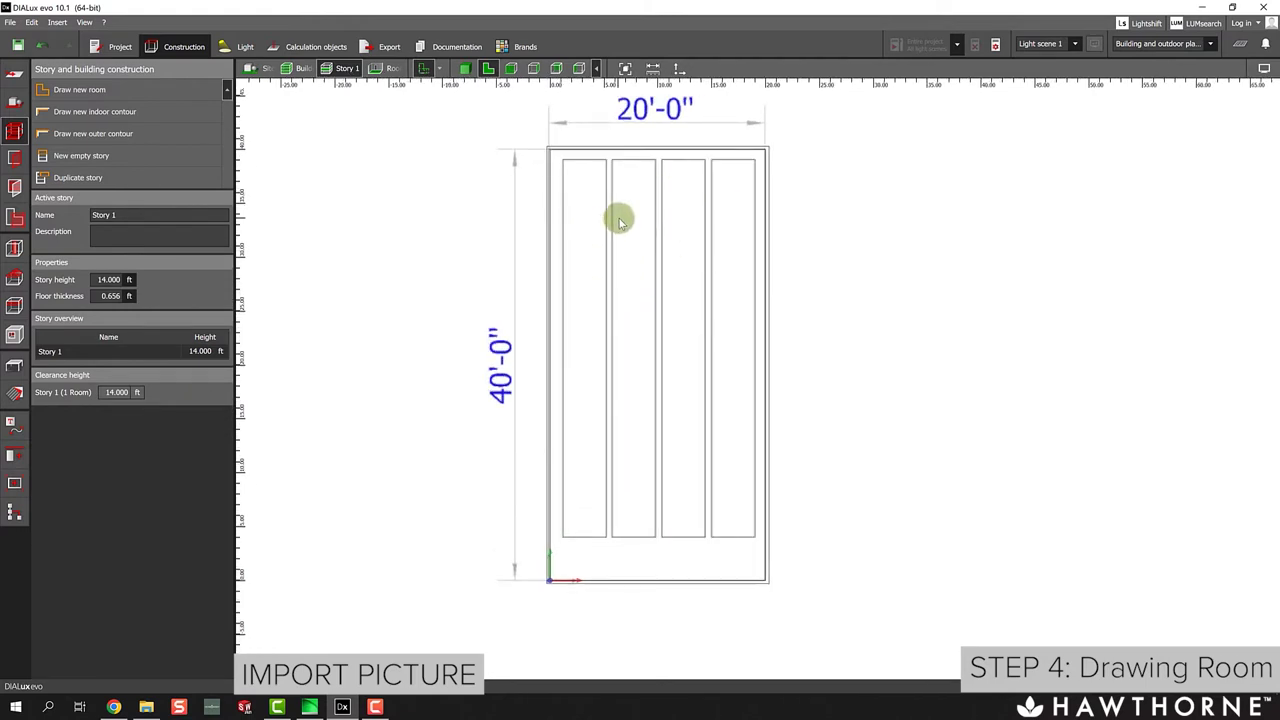
{"action": "scroll", "coordinate": [619, 218], "scroll_direction": "up", "scroll_amount": 1}
{"action": "scroll", "coordinate": [621, 220], "scroll_direction": "down", "scroll_amount": 1}
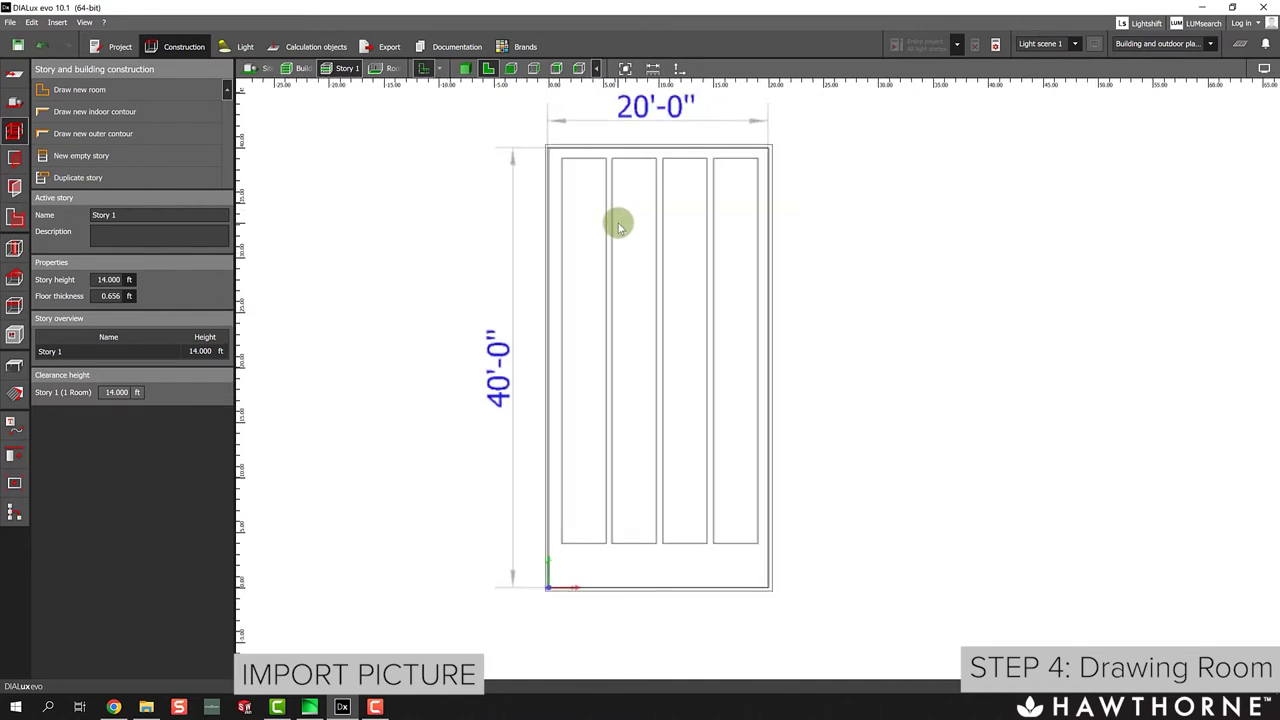
{"action": "scroll", "coordinate": [619, 224], "scroll_direction": "up", "scroll_amount": 1}
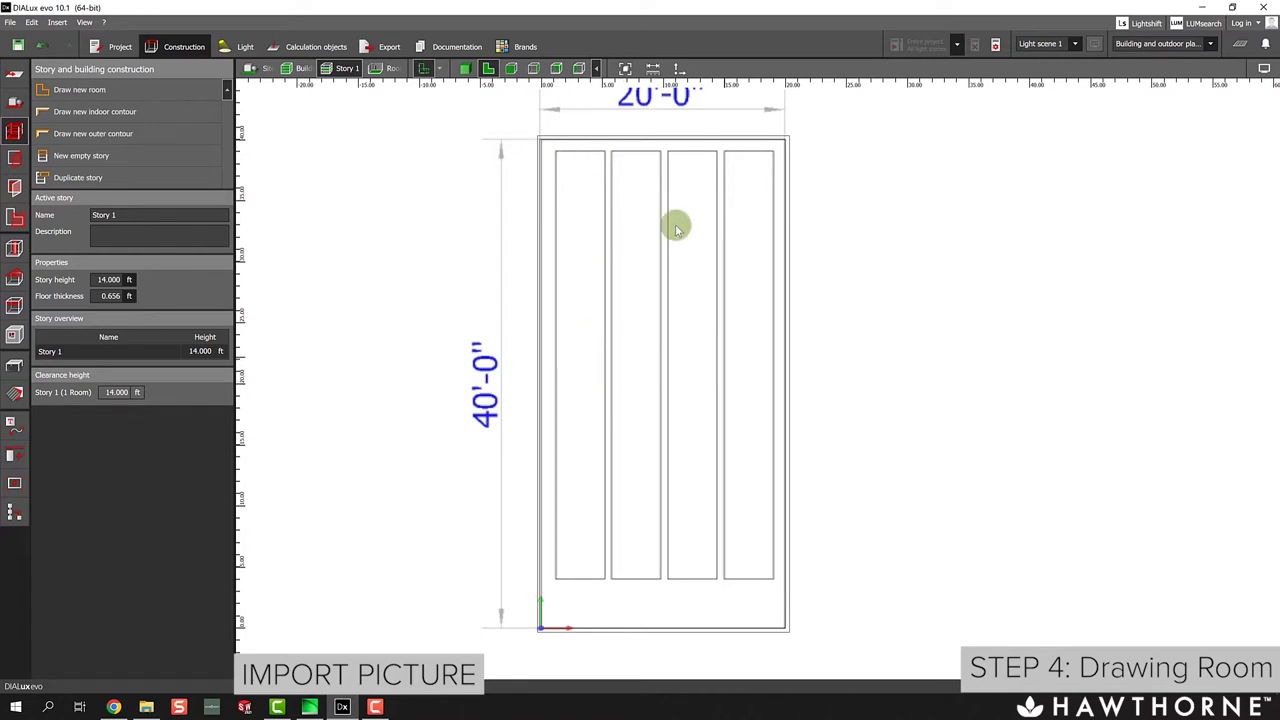
{"action": "left_click", "coordinate": [465, 68]}
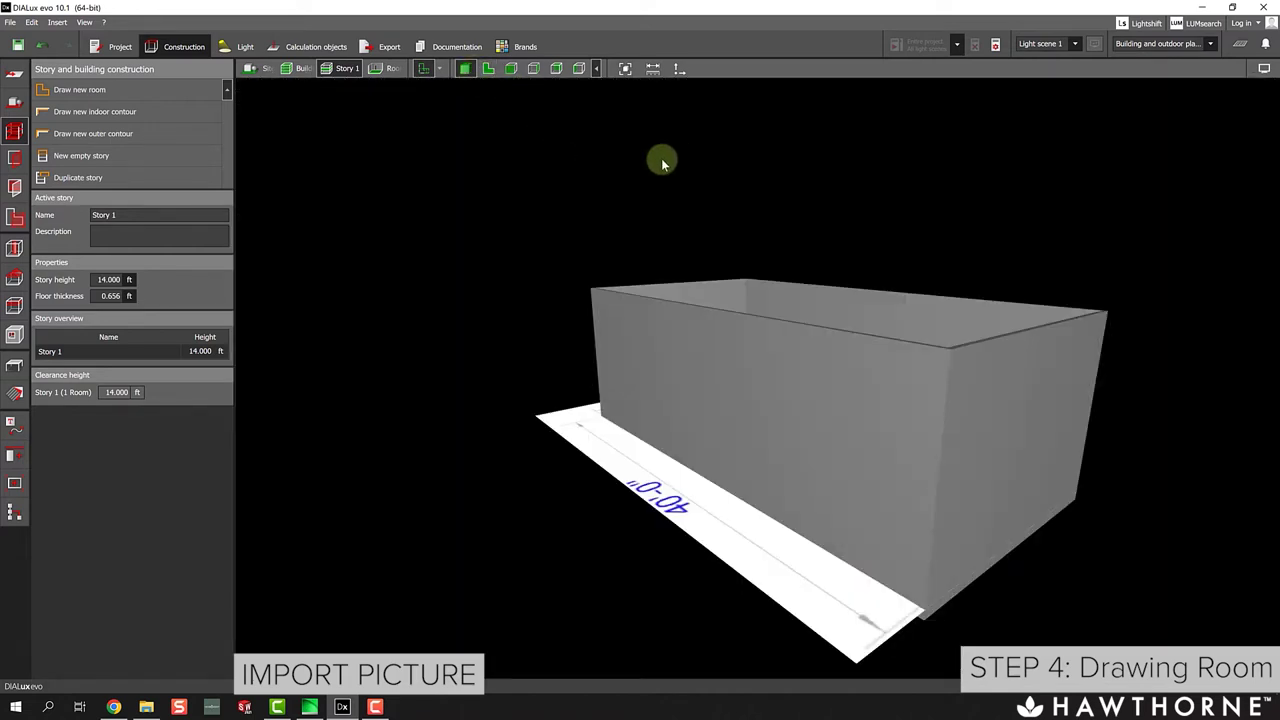
{"action": "right_click_drag", "start_coordinate": [661, 158], "coordinate": [633, 210]}
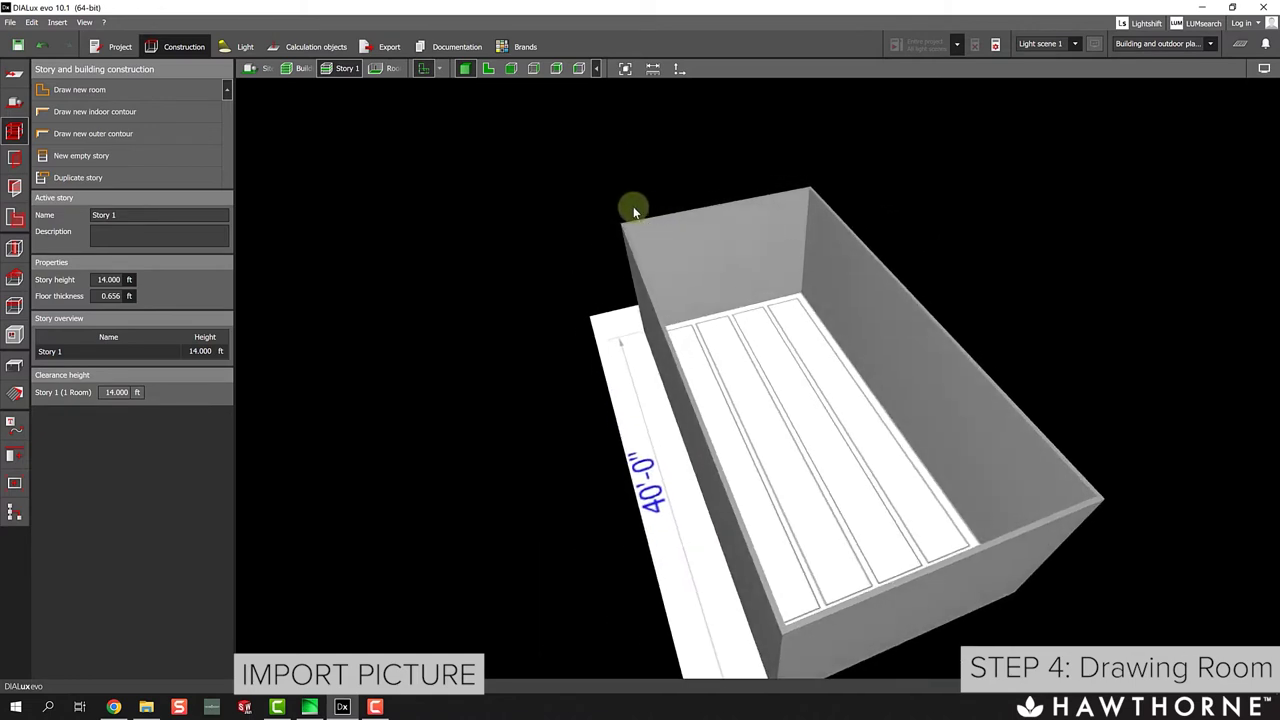
Switch to the Room 1 view, display the Sample Room picture plan in it and inspect the floor from above.
{"action": "left_click", "coordinate": [381, 68]}
{"action": "right_click_drag", "start_coordinate": [543, 120], "coordinate": [478, 102]}
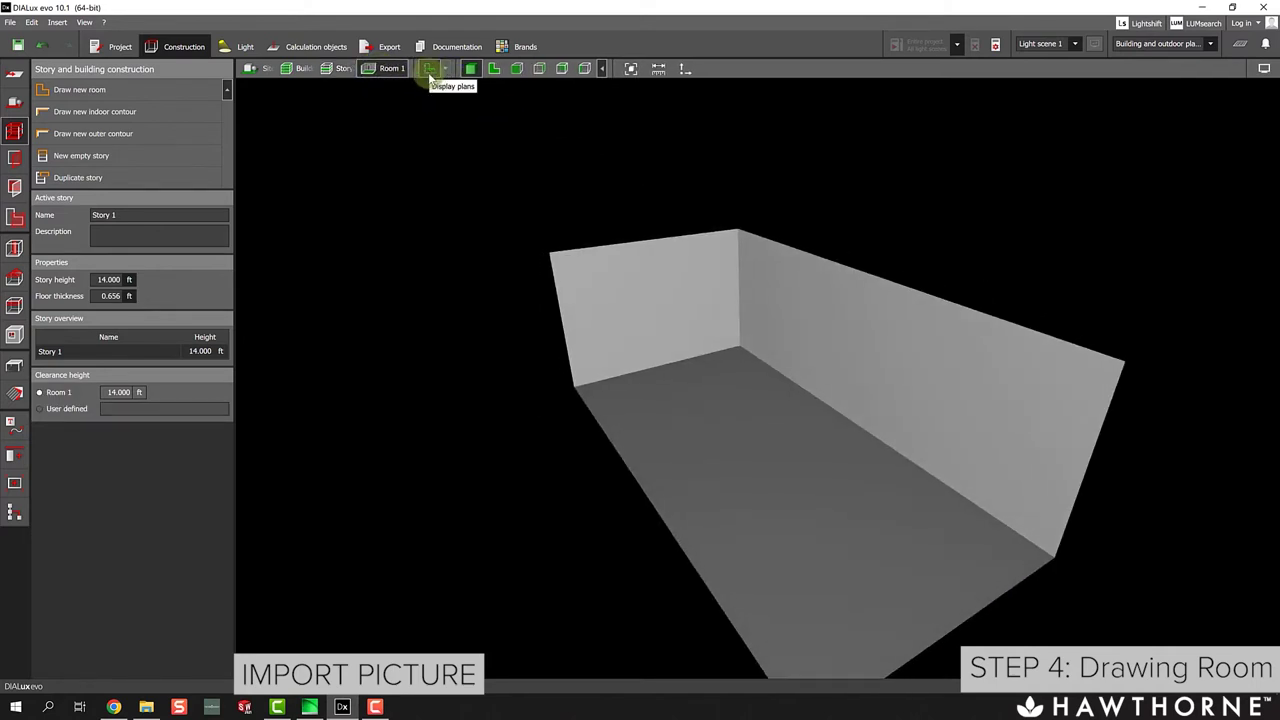
{"action": "left_click", "coordinate": [444, 70]}
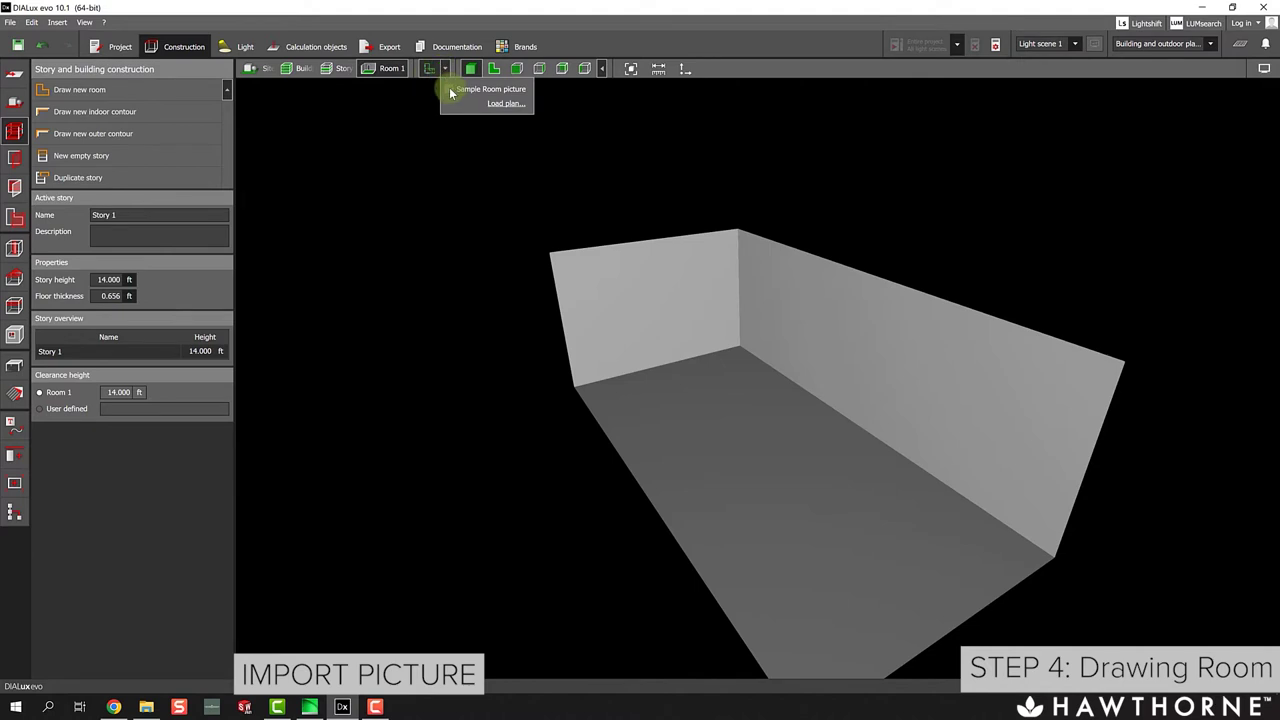
{"action": "left_click", "coordinate": [449, 87]}
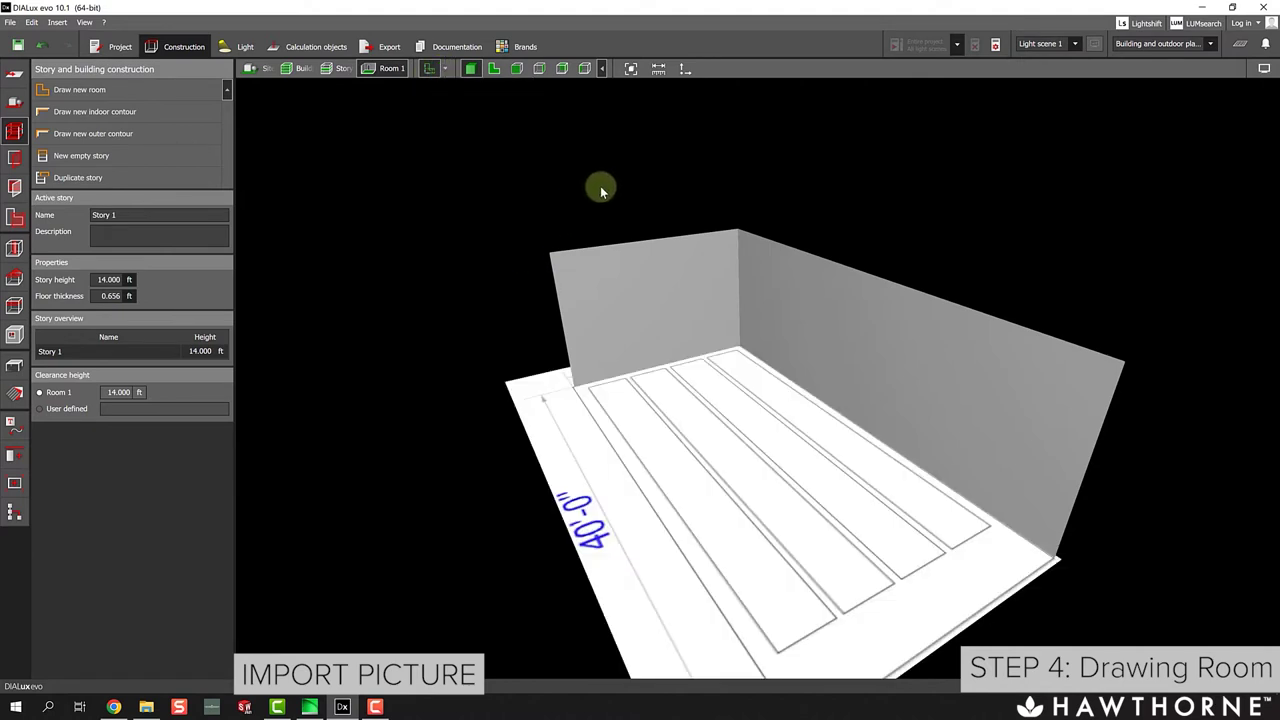
{"action": "right_click_drag", "start_coordinate": [600, 186], "coordinate": [565, 247]}
{"action": "scroll", "coordinate": [490, 130], "scroll_direction": "down", "scroll_amount": 3}
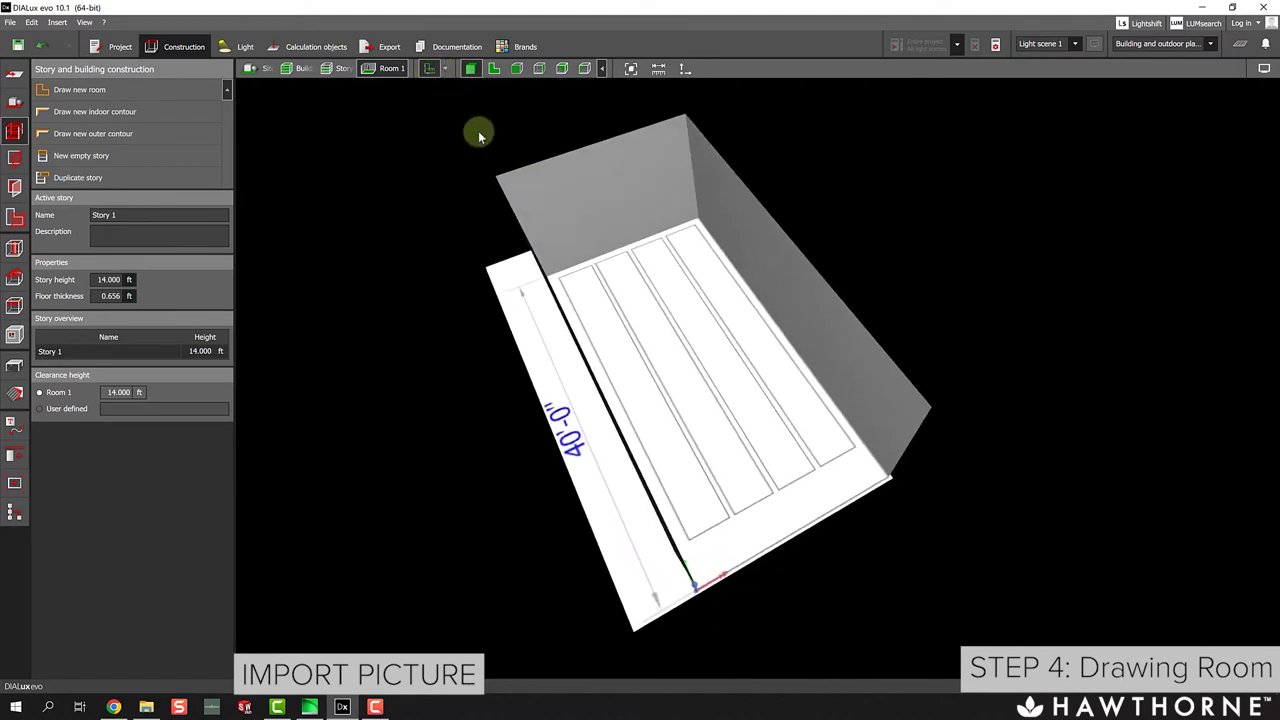
Toggle the plan display in the room view and leave the plan hidden.
{"action": "left_click", "coordinate": [430, 70]}
{"action": "left_click", "coordinate": [430, 70]}
{"action": "left_click", "coordinate": [430, 70]}
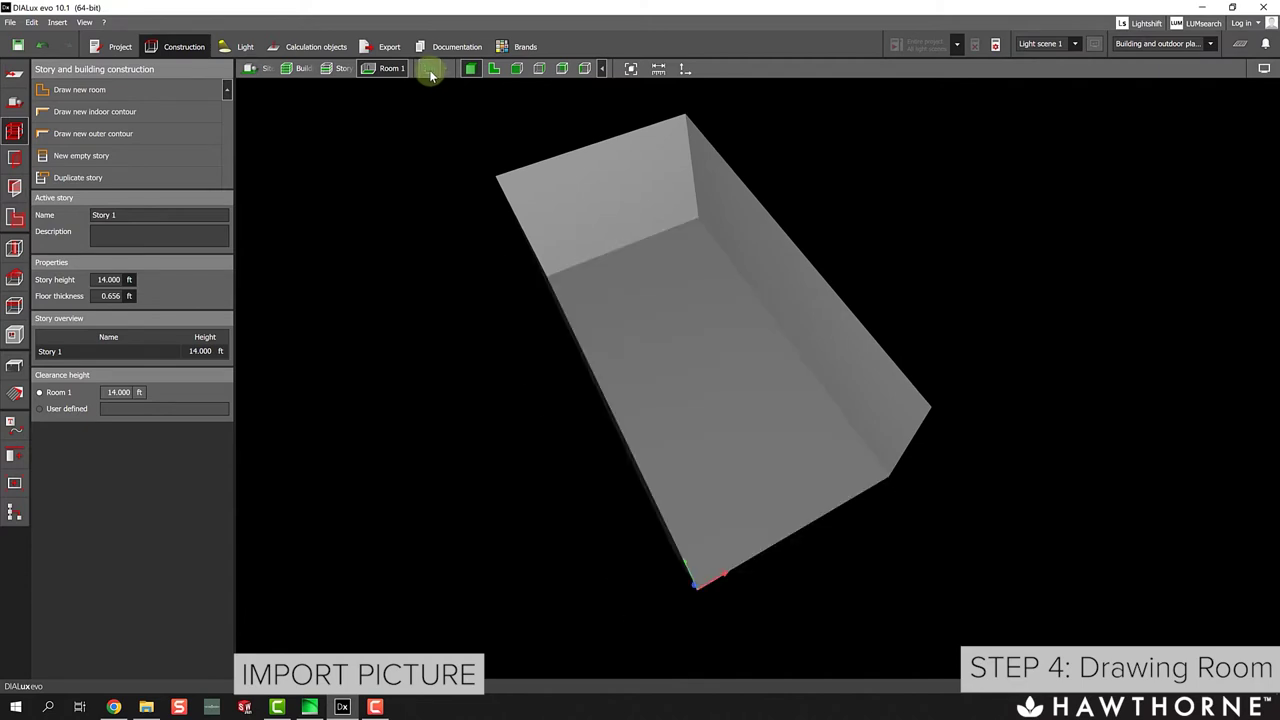
{"action": "left_click", "coordinate": [430, 70]}
{"action": "left_click", "coordinate": [429, 69]}
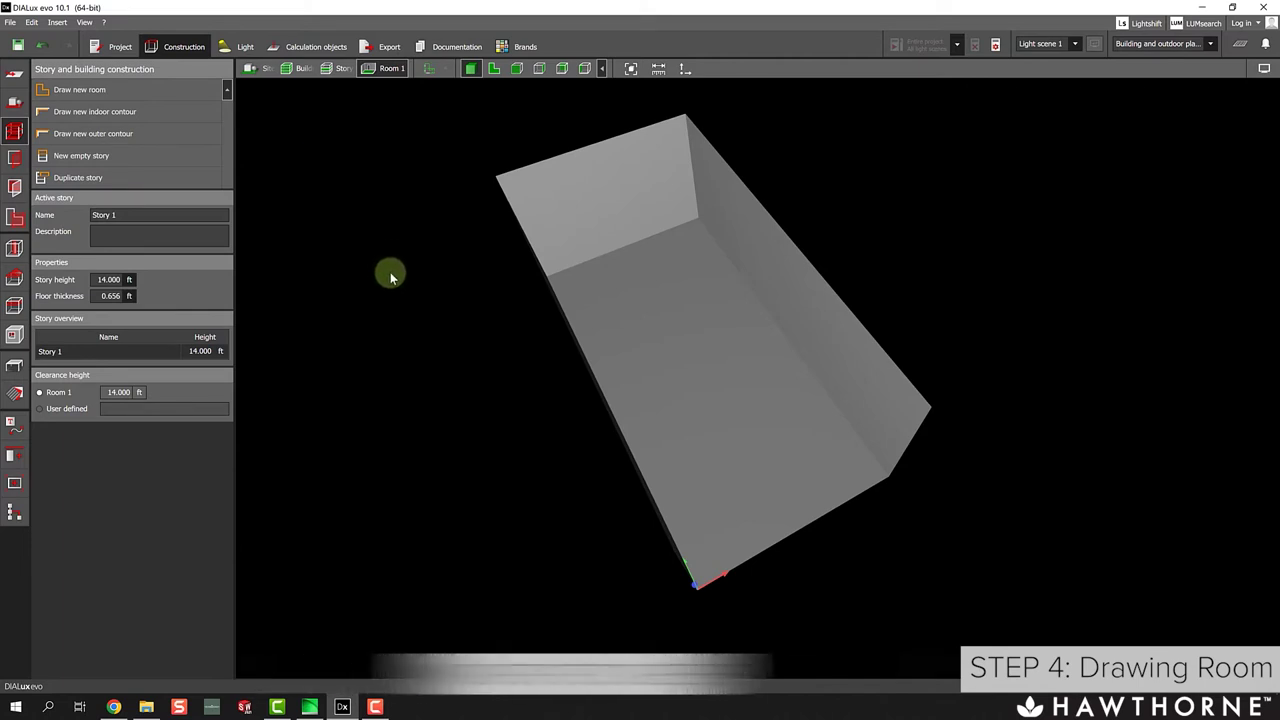
{"action": "left_click", "coordinate": [376, 706]}
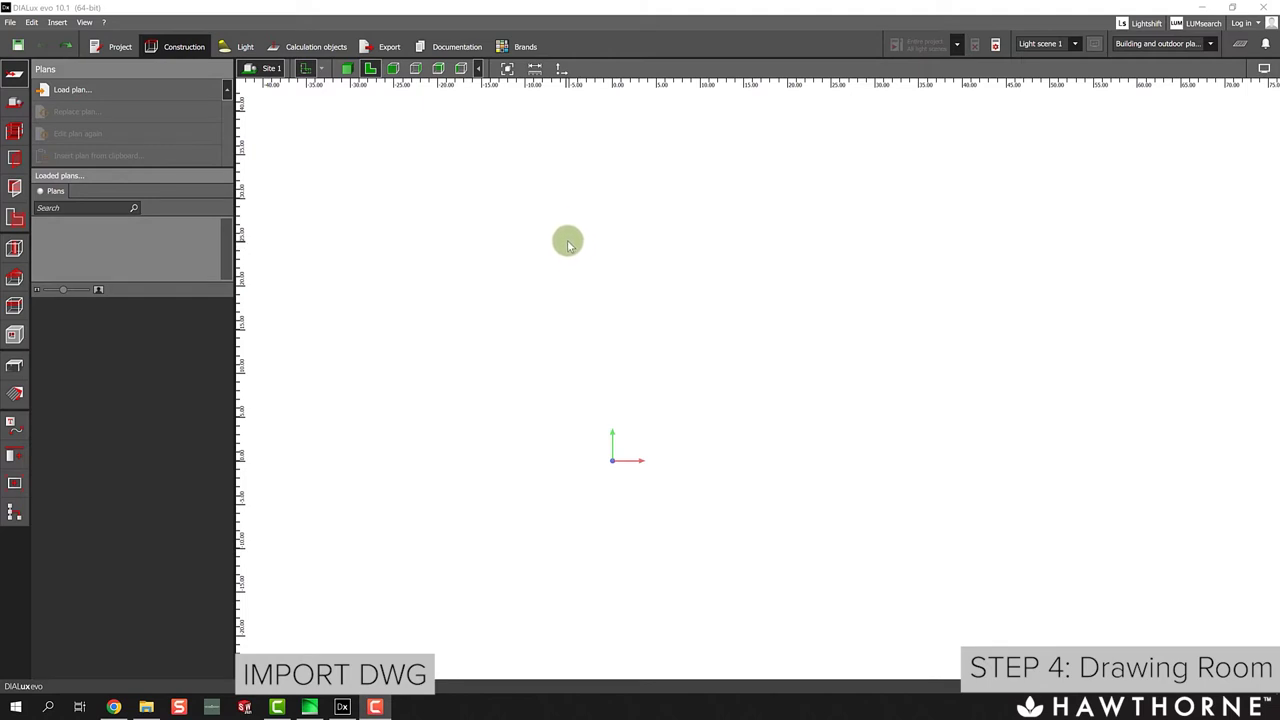
Load Youtube Sample Room.dwg as a plan and accept its default origin and rotation.
{"action": "left_click", "coordinate": [188, 47]}
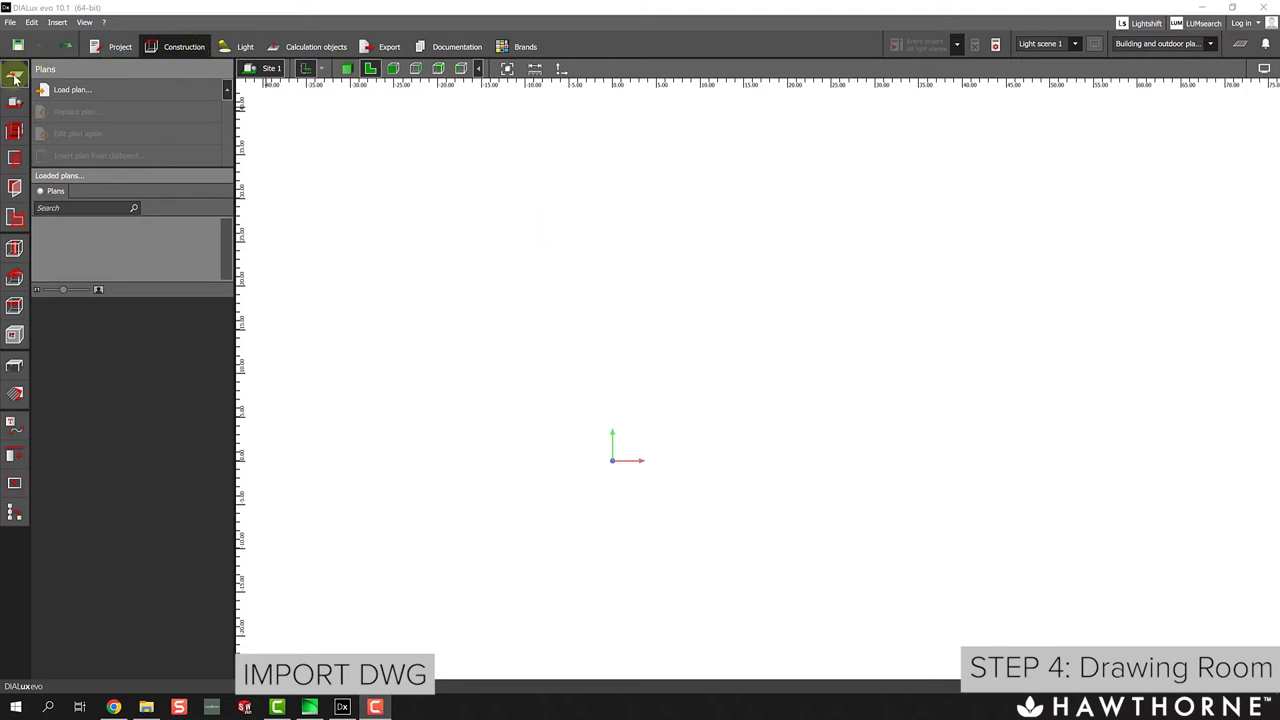
{"action": "left_click", "coordinate": [60, 90]}
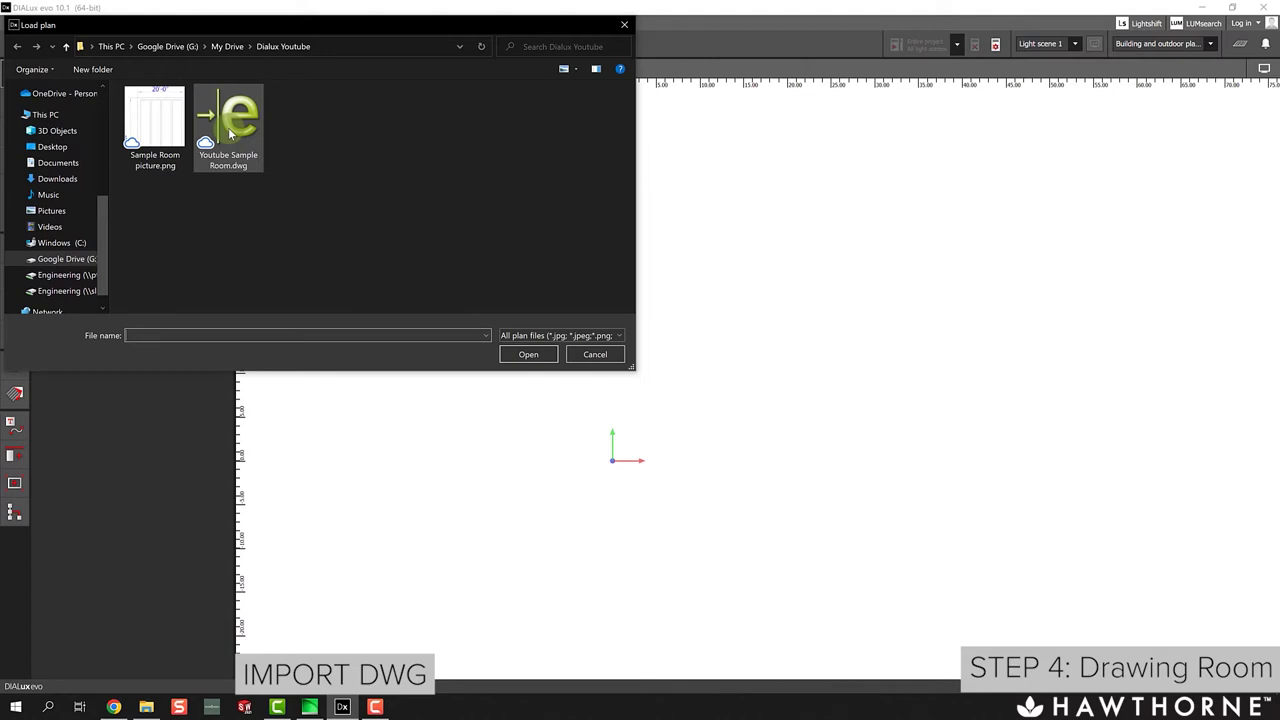
{"action": "double_click", "coordinate": [228, 127]}
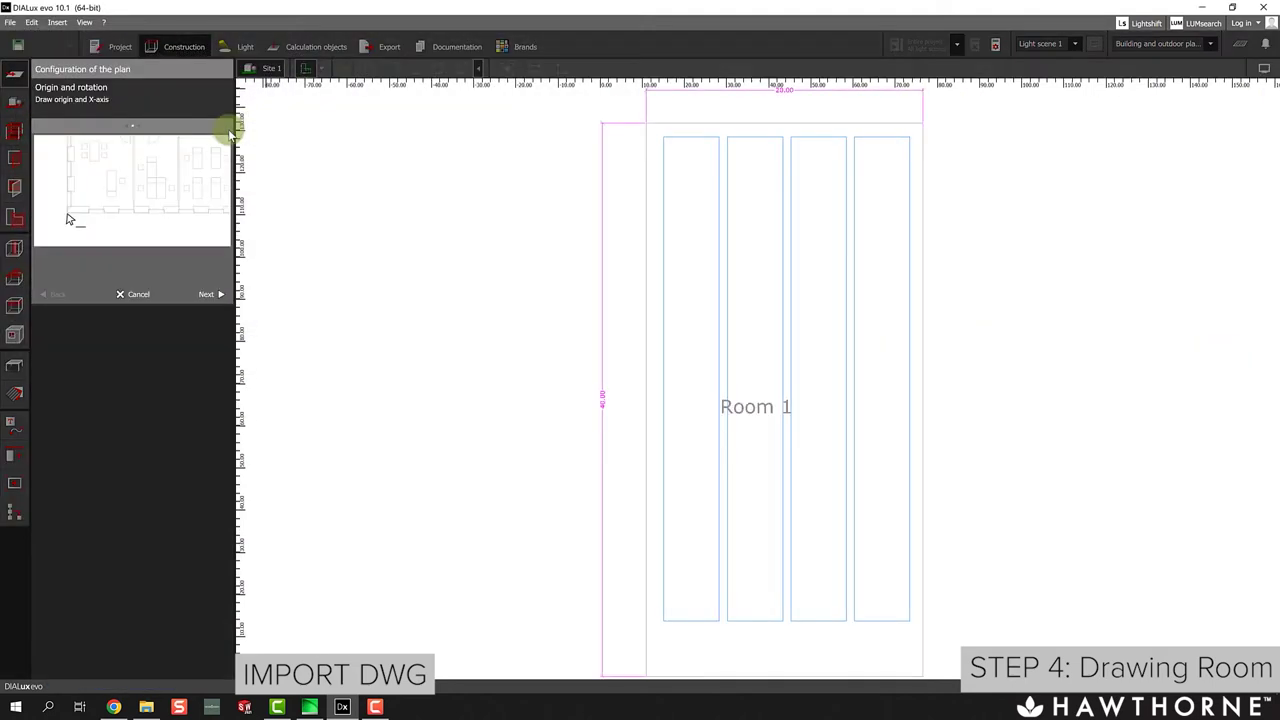
{"action": "left_click", "coordinate": [207, 294]}
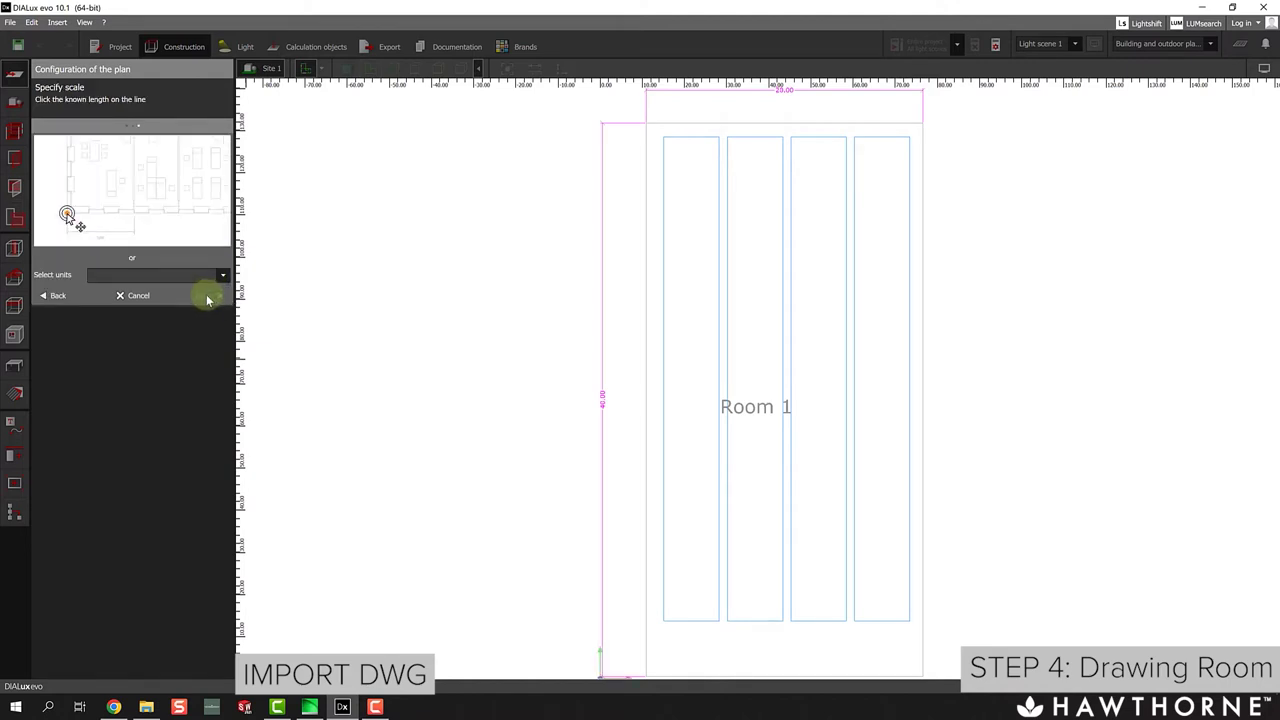
Start the scale reference line at the upper end of the plan's 40.00 dimension line.
{"action": "scroll", "coordinate": [602, 188], "scroll_direction": "down", "scroll_amount": 1}
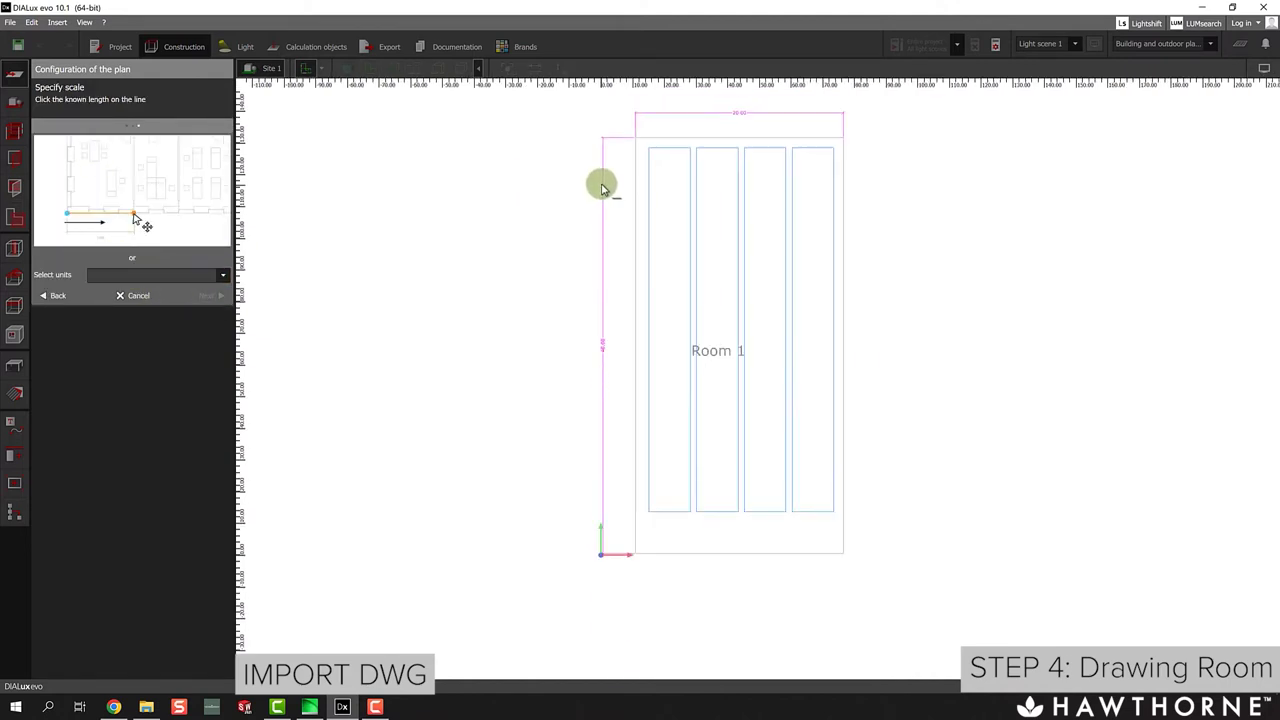
{"action": "scroll", "coordinate": [550, 340], "scroll_direction": "up", "scroll_amount": 2}
{"action": "scroll", "coordinate": [554, 365], "scroll_direction": "down", "scroll_amount": 1}
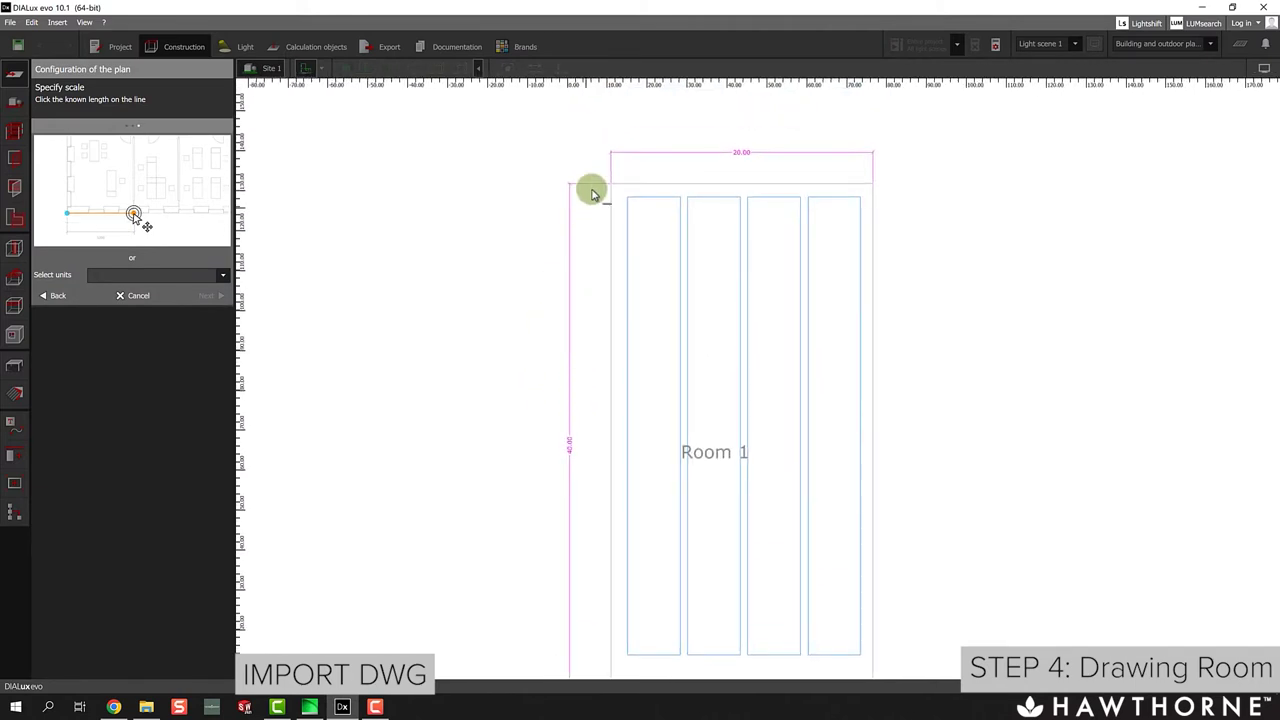
{"action": "scroll", "coordinate": [588, 192], "scroll_direction": "down", "scroll_amount": 1}
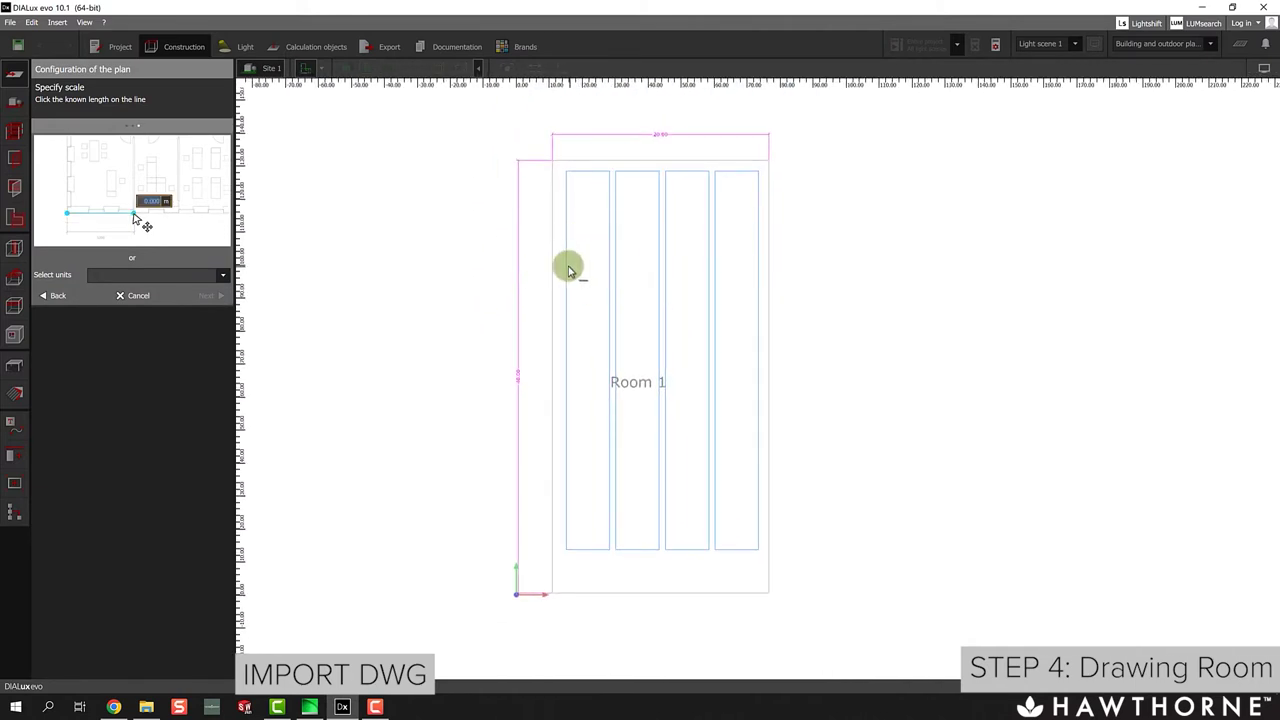
{"action": "scroll", "coordinate": [620, 157], "scroll_direction": "up", "scroll_amount": 1}
{"action": "scroll", "coordinate": [689, 180], "scroll_direction": "down", "scroll_amount": 1}
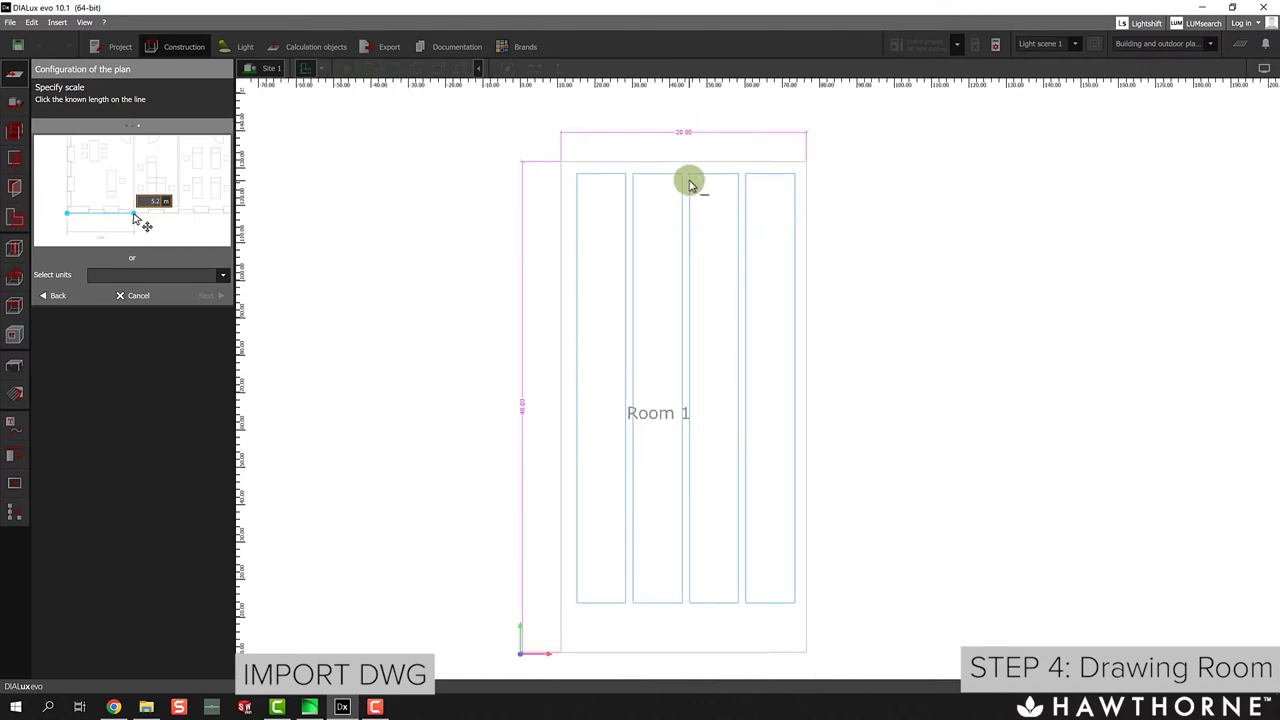
{"action": "scroll", "coordinate": [693, 164], "scroll_direction": "up", "scroll_amount": 1}
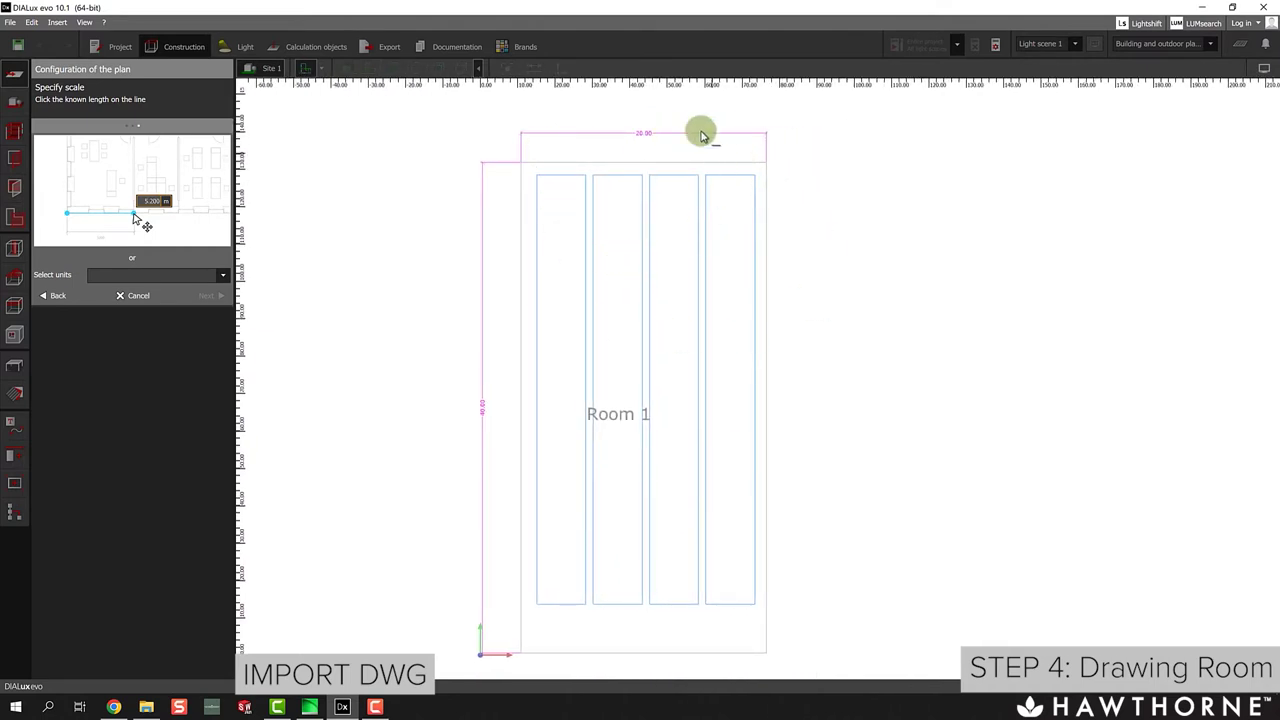
{"action": "scroll", "coordinate": [489, 162], "scroll_direction": "up", "scroll_amount": 3}
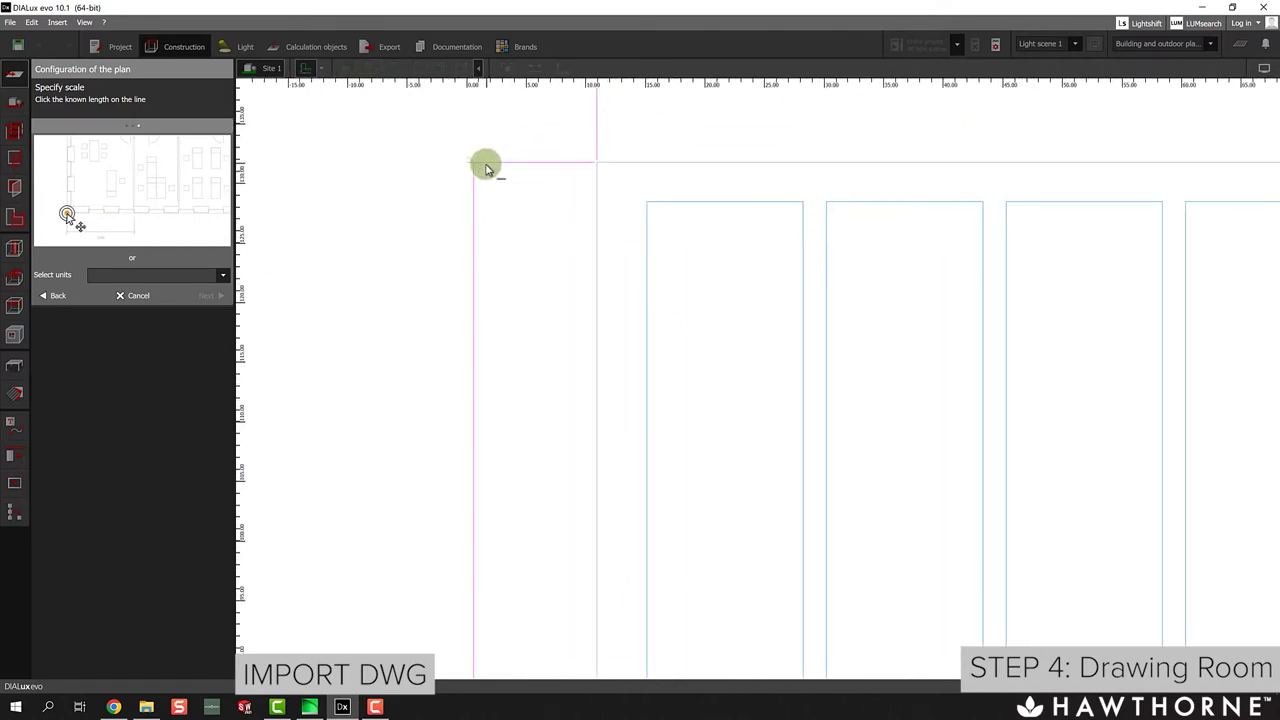
{"action": "scroll", "coordinate": [481, 170], "scroll_direction": "up", "scroll_amount": 2}
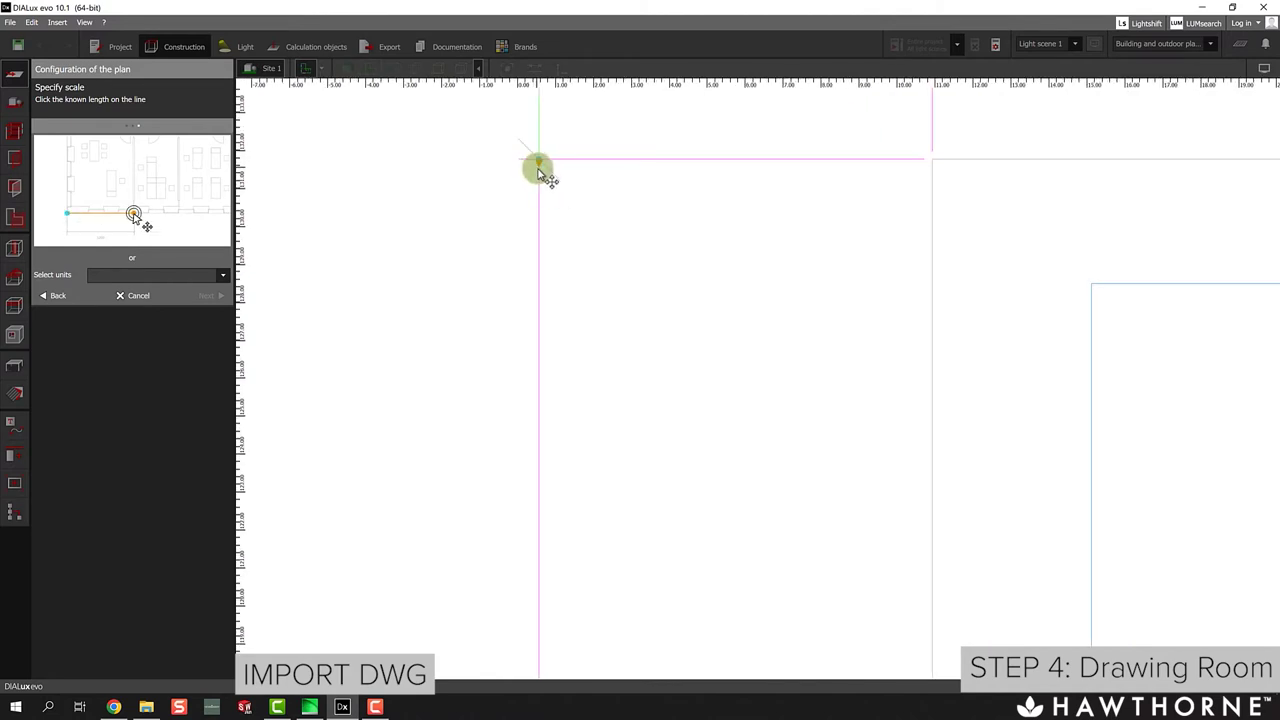
{"action": "left_click", "coordinate": [539, 158]}
End the scale line at the lower end of the 40.00 dimension line, set its length to 40 ft and finish the plan configuration.
{"action": "scroll", "coordinate": [557, 177], "scroll_direction": "down", "scroll_amount": 5}
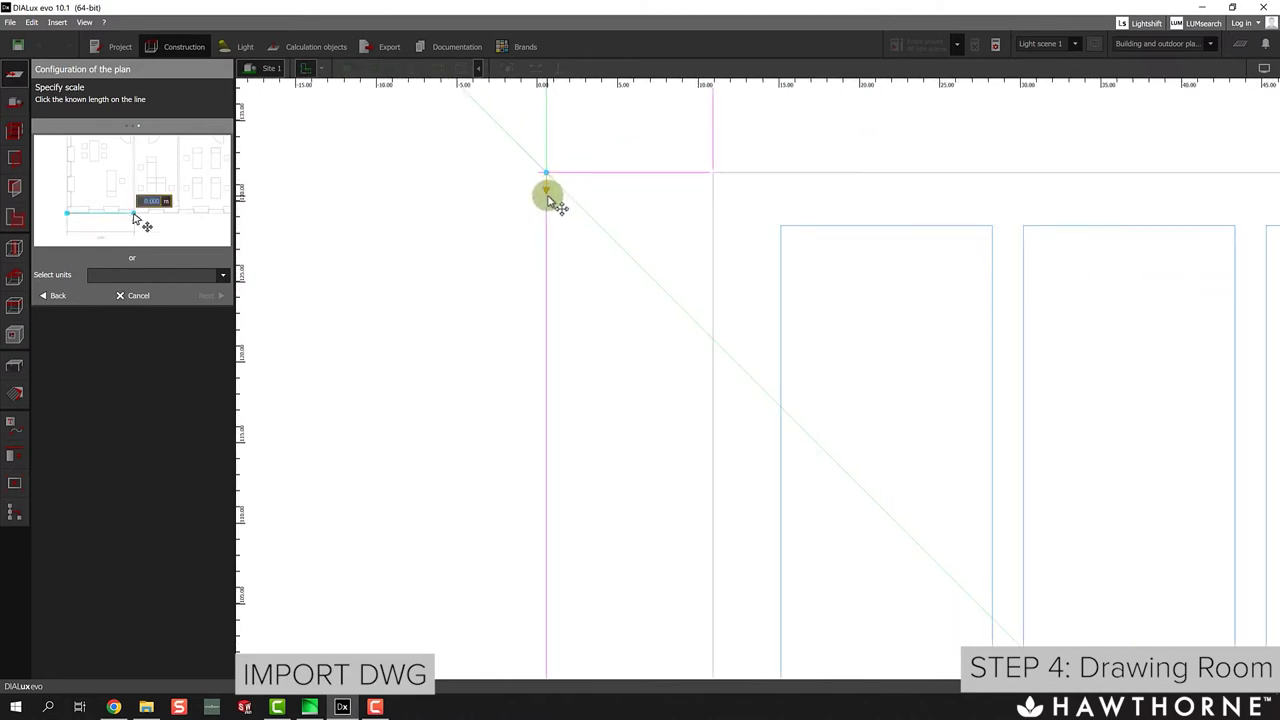
{"action": "middle_click_drag", "start_coordinate": [560, 260], "coordinate": [549, 189]}
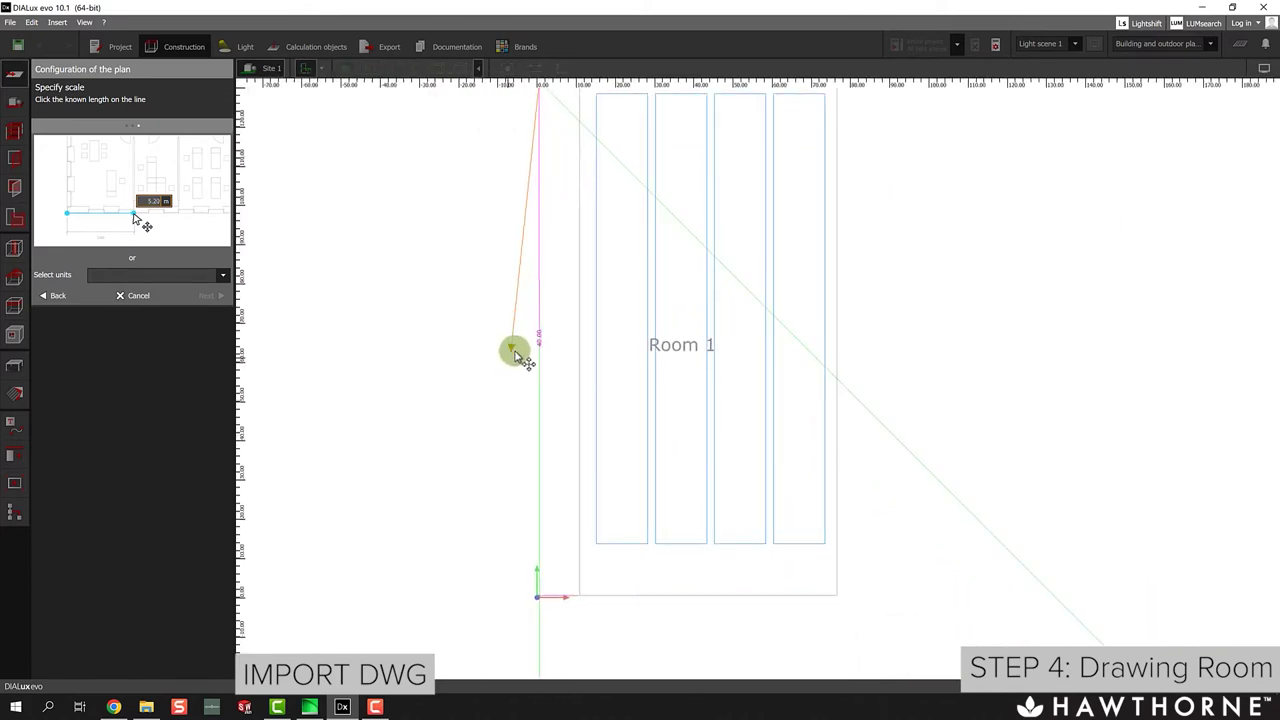
{"action": "scroll", "coordinate": [514, 349], "scroll_direction": "down", "scroll_amount": 2}
{"action": "middle_click_drag", "start_coordinate": [540, 517], "coordinate": [535, 400]}
{"action": "scroll", "coordinate": [533, 480], "scroll_direction": "up", "scroll_amount": 15}
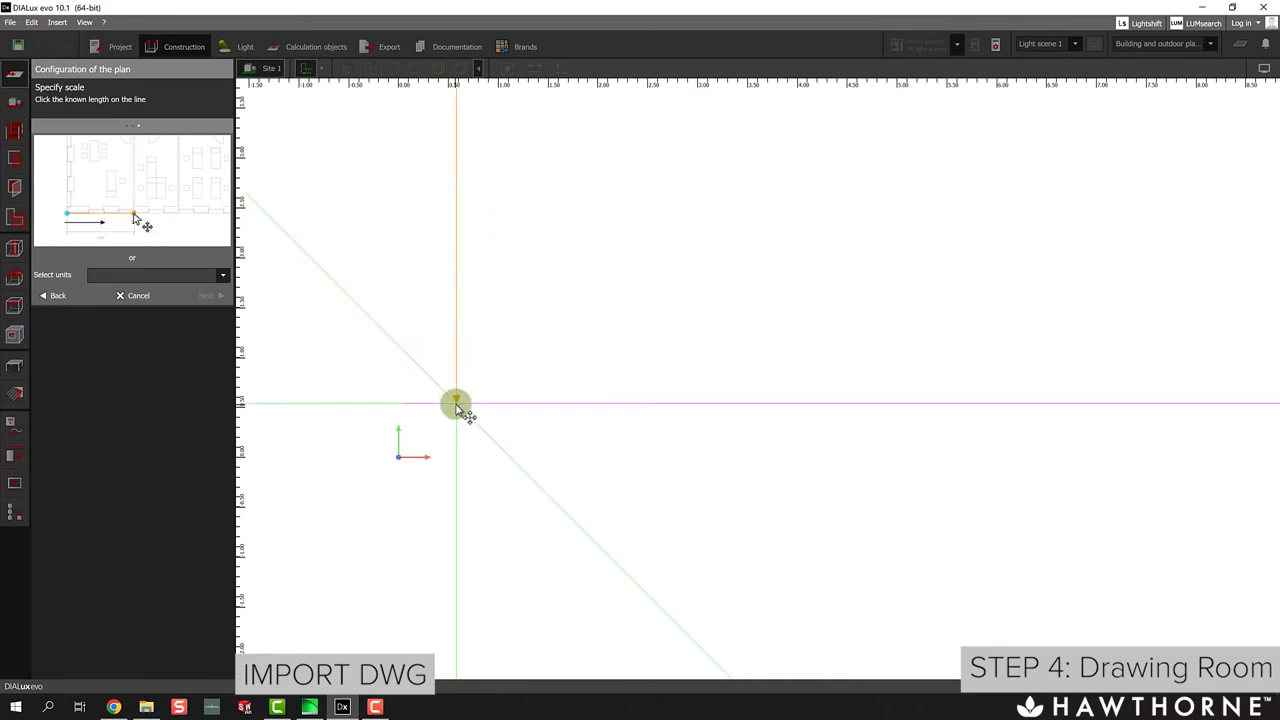
{"action": "left_click", "coordinate": [456, 408]}
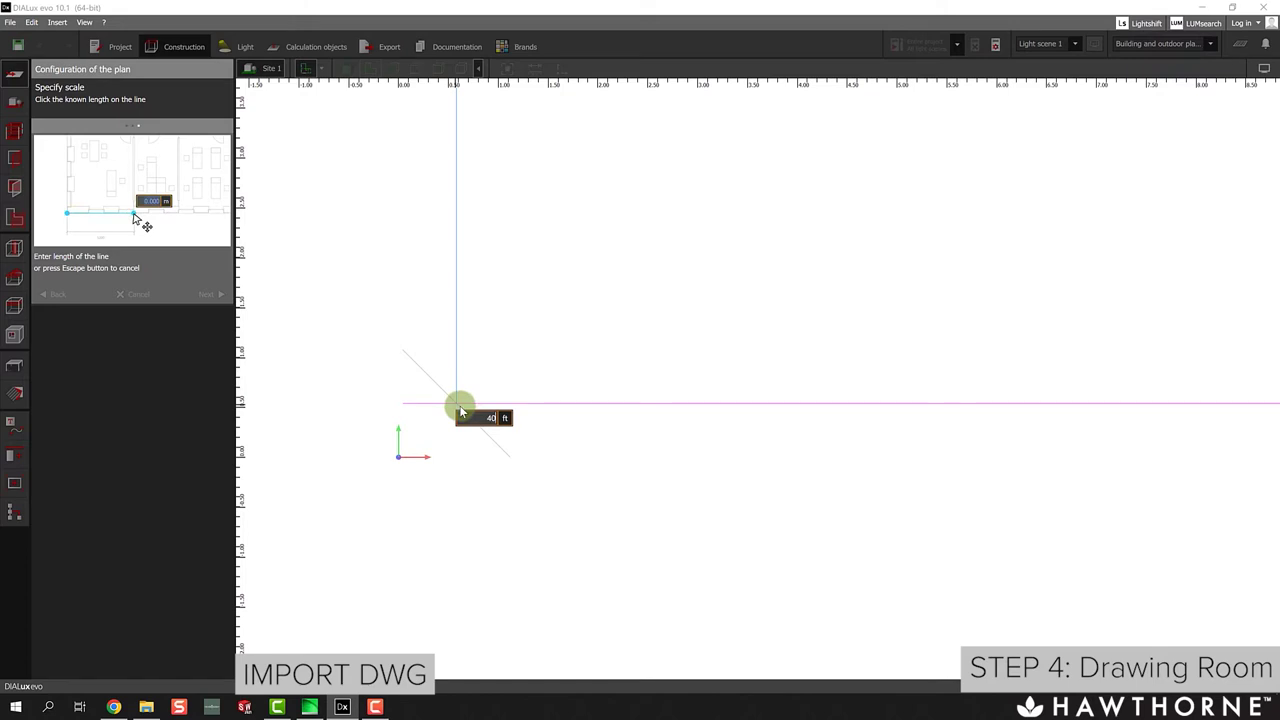
{"action": "key", "text": "Return"}
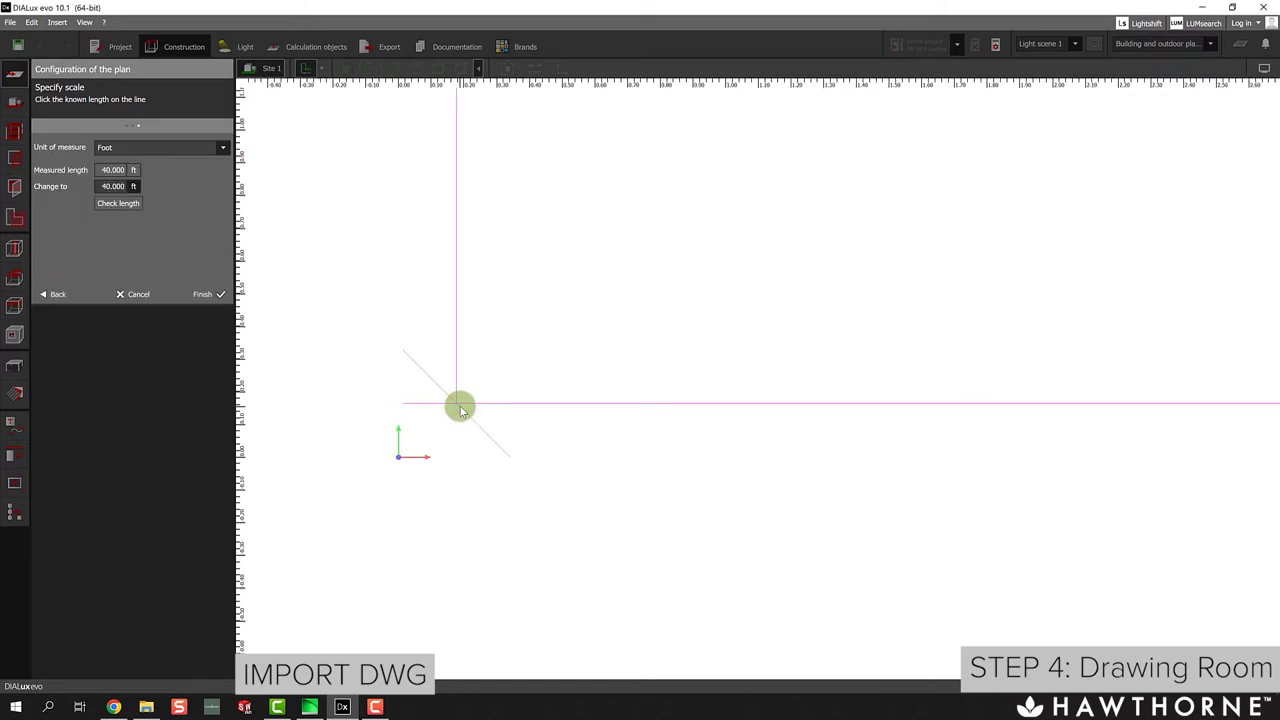
{"action": "left_click", "coordinate": [206, 296]}
Measure the plan's width between the ends of the upper 20.00 dimension line to check the scale.
{"action": "scroll", "coordinate": [688, 317], "scroll_direction": "down", "scroll_amount": 2}
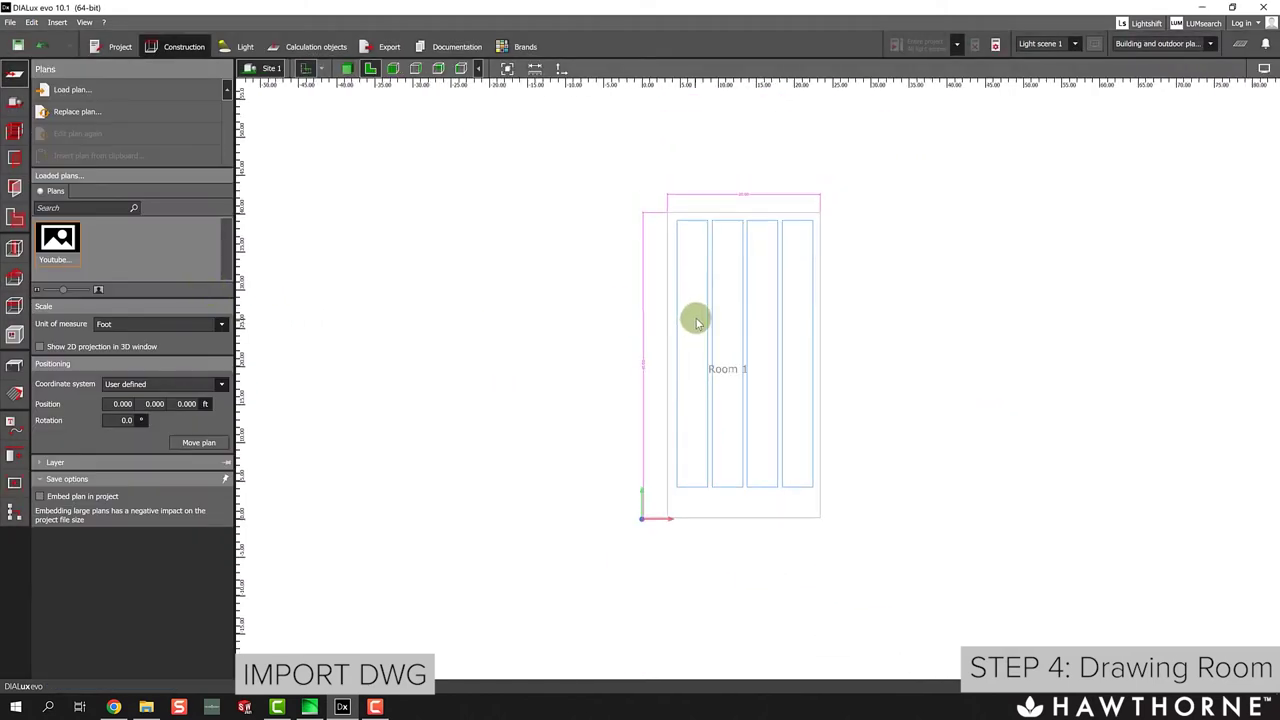
{"action": "left_click", "coordinate": [535, 69]}
{"action": "scroll", "coordinate": [534, 177], "scroll_direction": "up", "scroll_amount": 6}
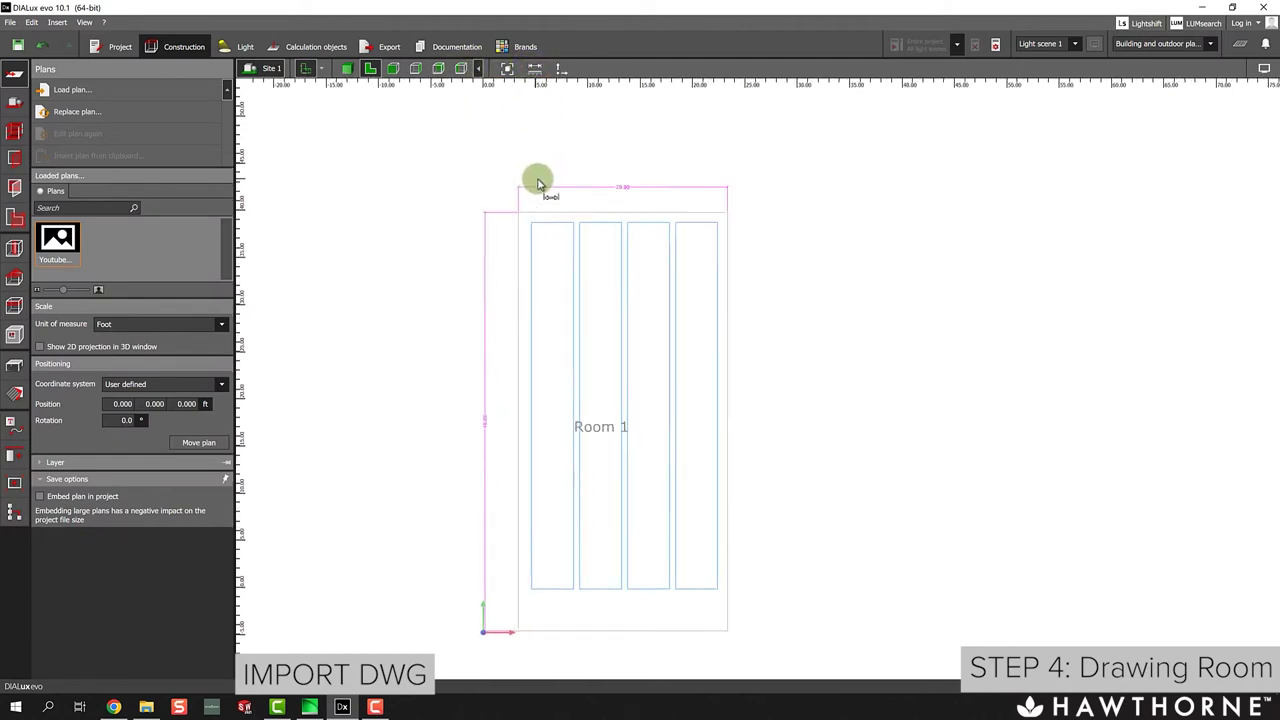
{"action": "left_click", "coordinate": [499, 191]}
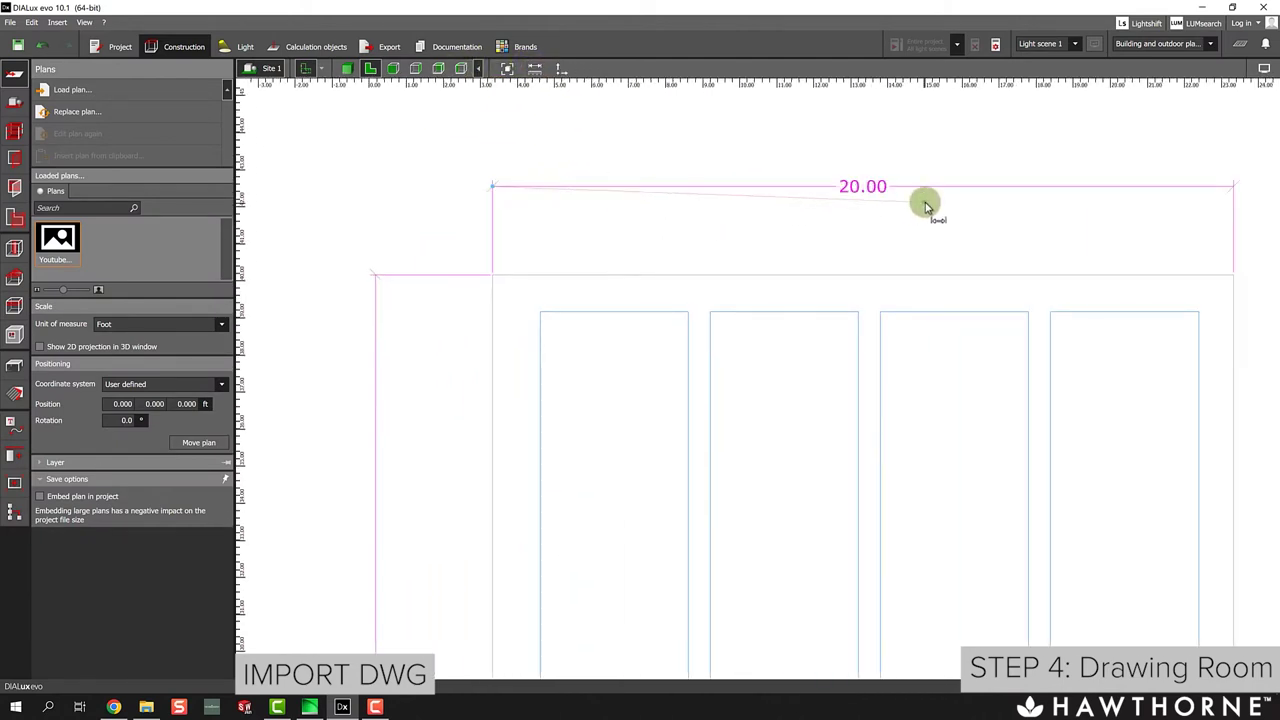
{"action": "middle_click_drag", "start_coordinate": [923, 200], "coordinate": [857, 189]}
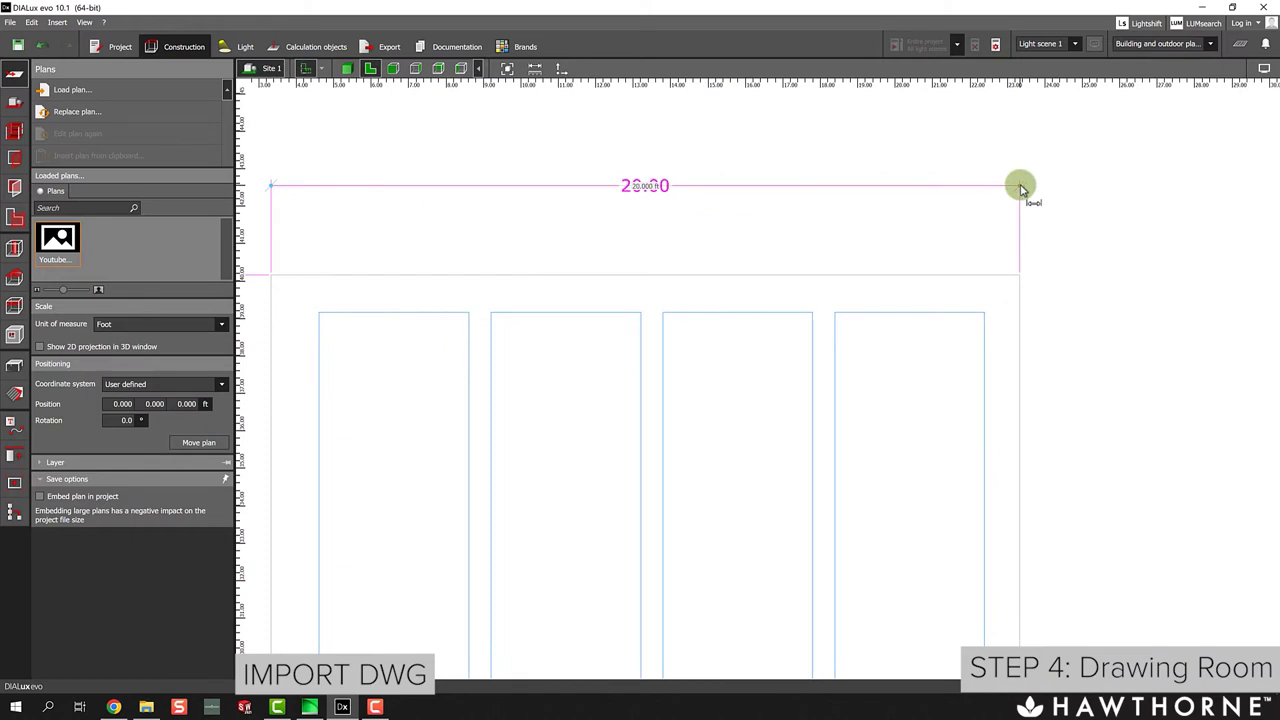
{"action": "left_click", "coordinate": [1020, 186]}
{"action": "scroll", "coordinate": [806, 277], "scroll_direction": "down", "scroll_amount": 3}
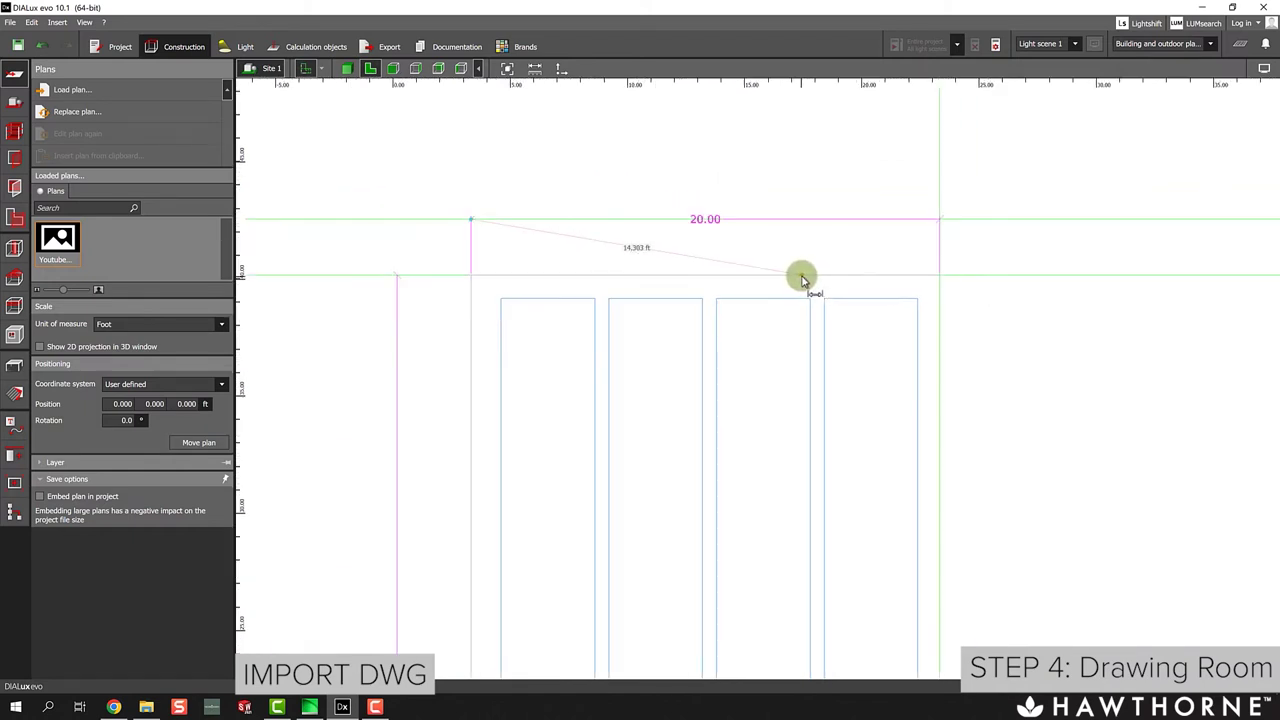
{"action": "scroll", "coordinate": [771, 134], "scroll_direction": "down", "scroll_amount": 4}
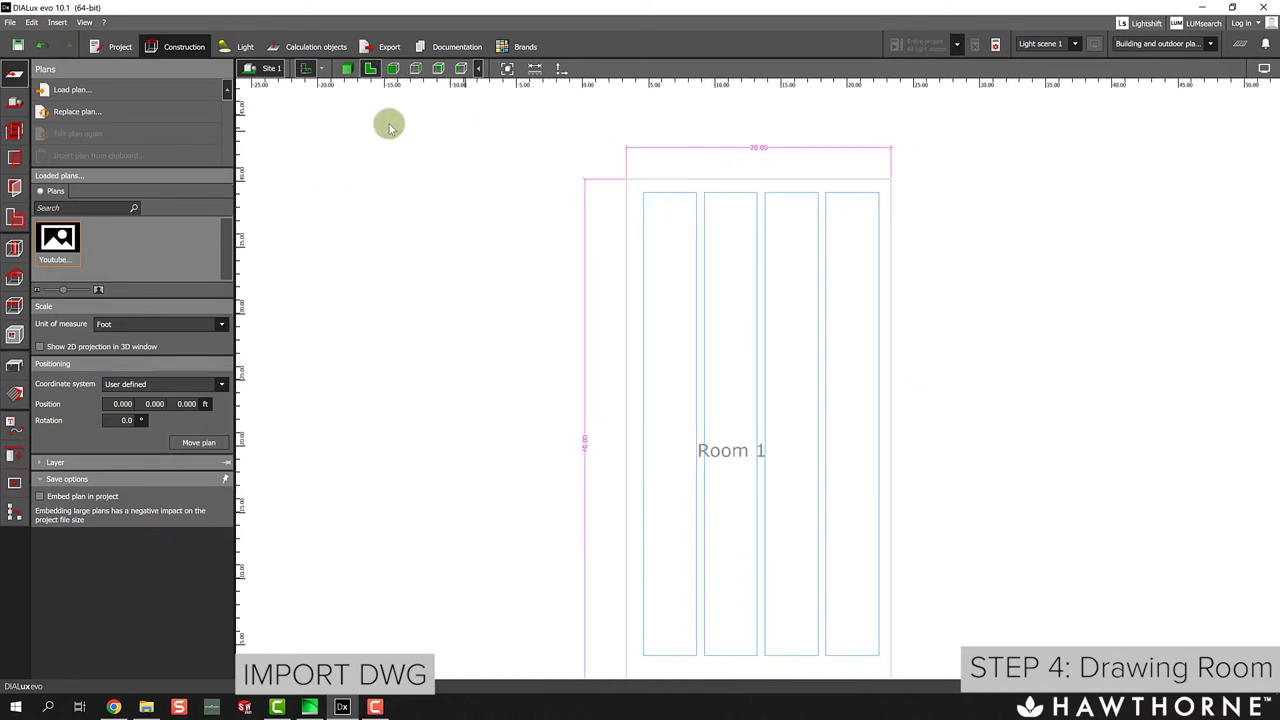
Switch to story and building construction and show the loaded plan in the site view.
{"action": "left_click", "coordinate": [14, 130]}
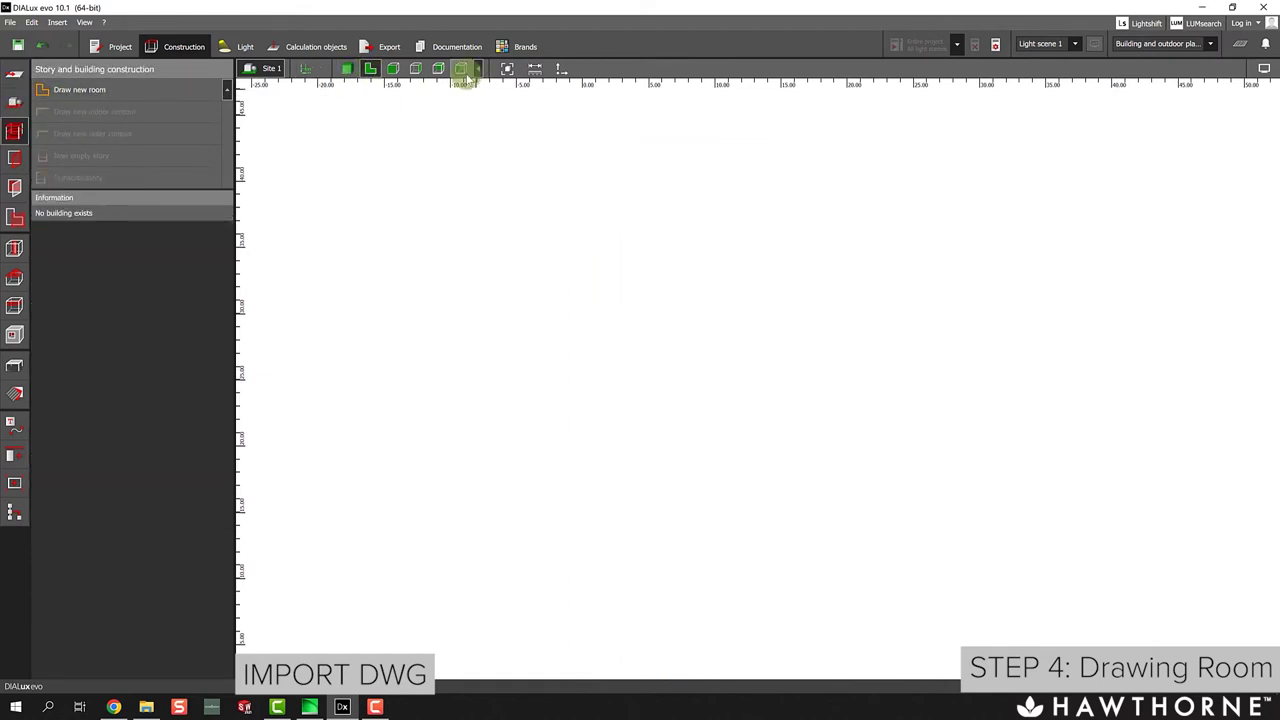
{"action": "left_click", "coordinate": [305, 68]}
{"action": "scroll", "coordinate": [650, 255], "scroll_direction": "down", "scroll_amount": 2}
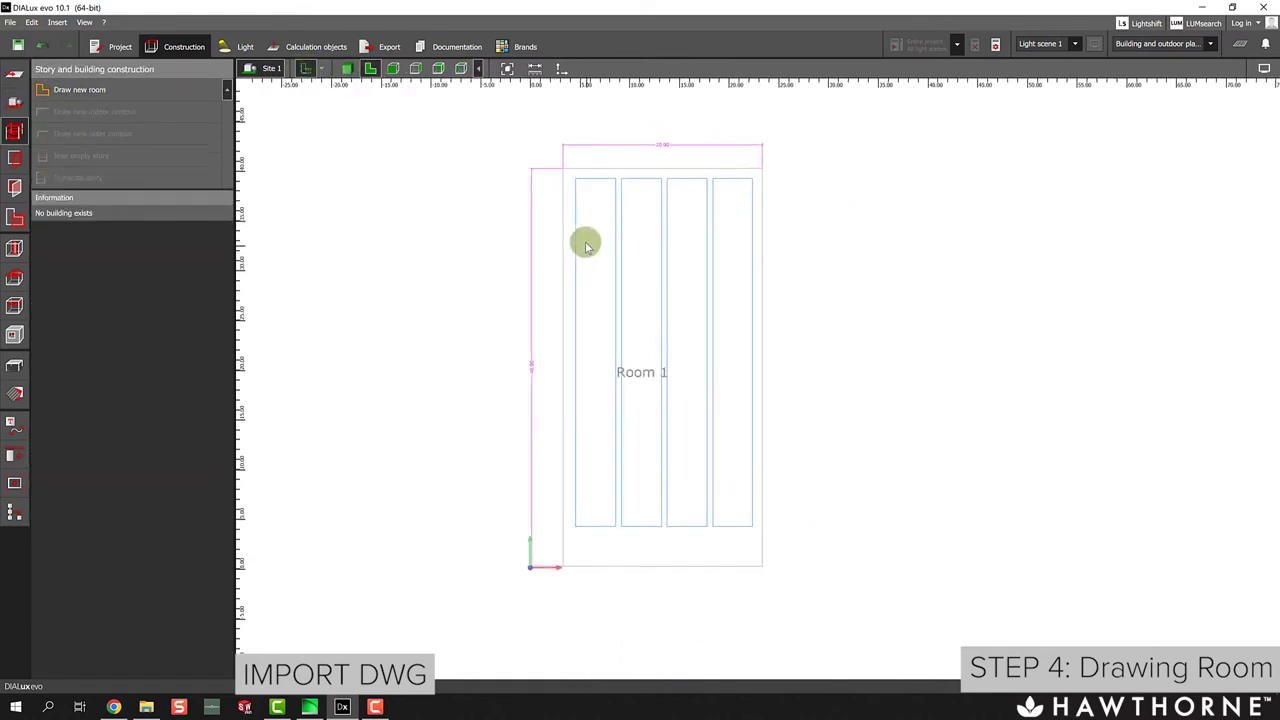
Start a new room at the plan's upper-left corner and trace its 20 ft upper wall to the upper-right corner.
{"action": "left_click", "coordinate": [123, 95]}
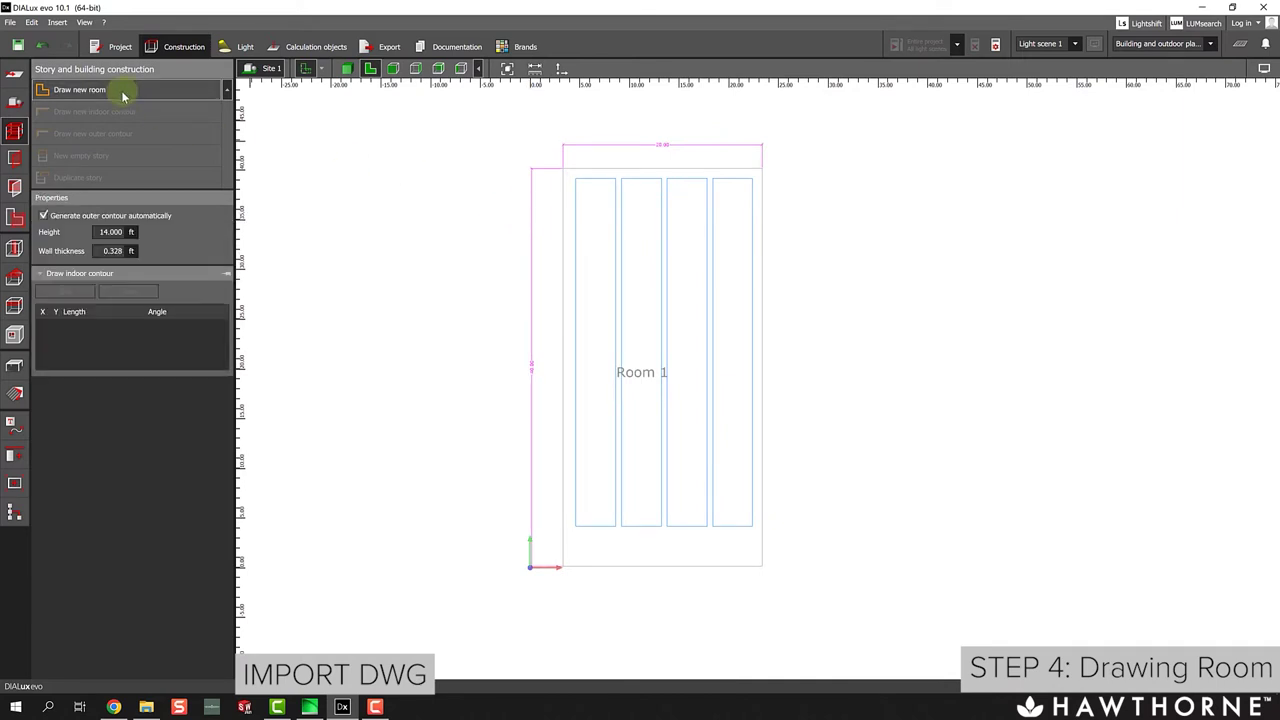
{"action": "scroll", "coordinate": [555, 158], "scroll_direction": "up", "scroll_amount": 3}
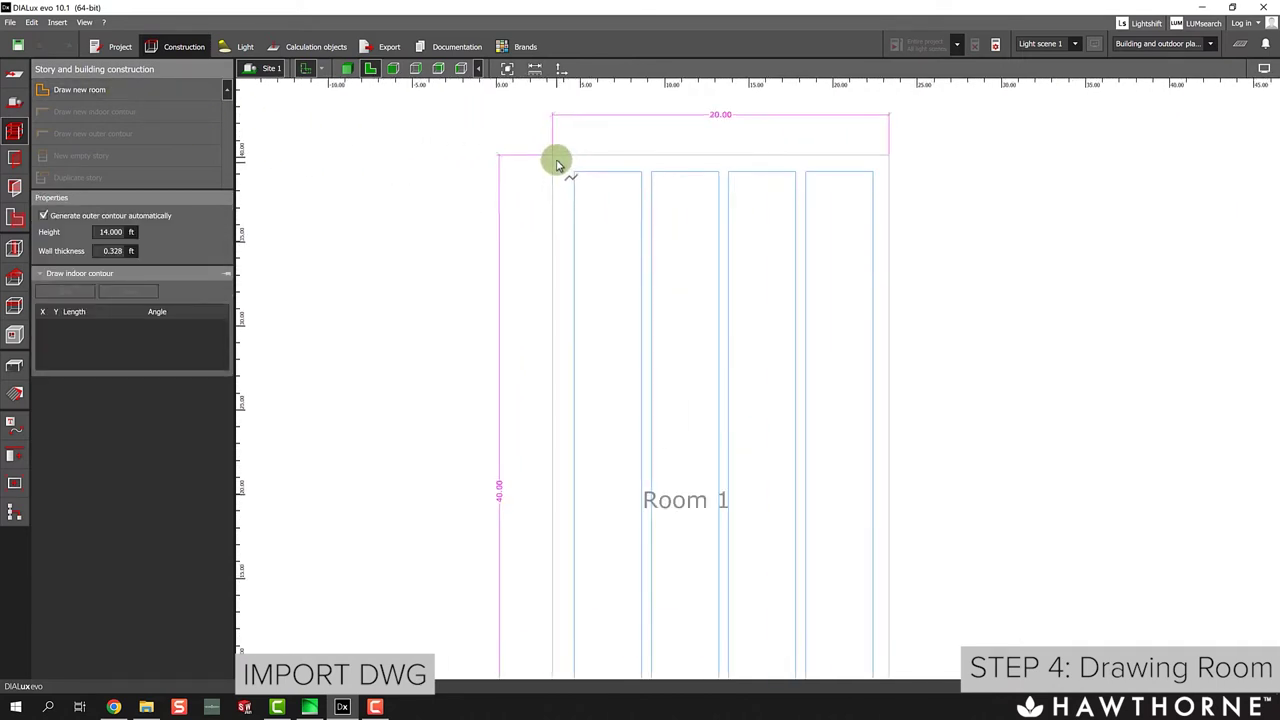
{"action": "scroll", "coordinate": [552, 156], "scroll_direction": "up", "scroll_amount": 2}
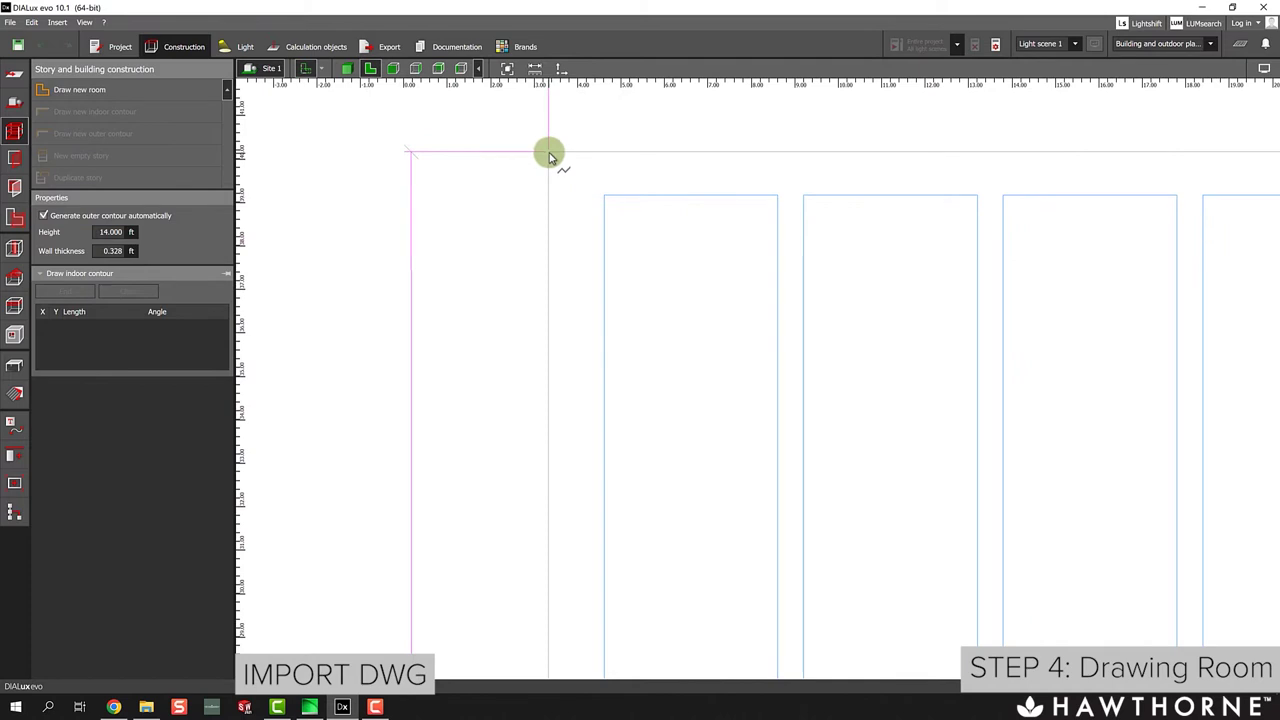
{"action": "left_click", "coordinate": [549, 156]}
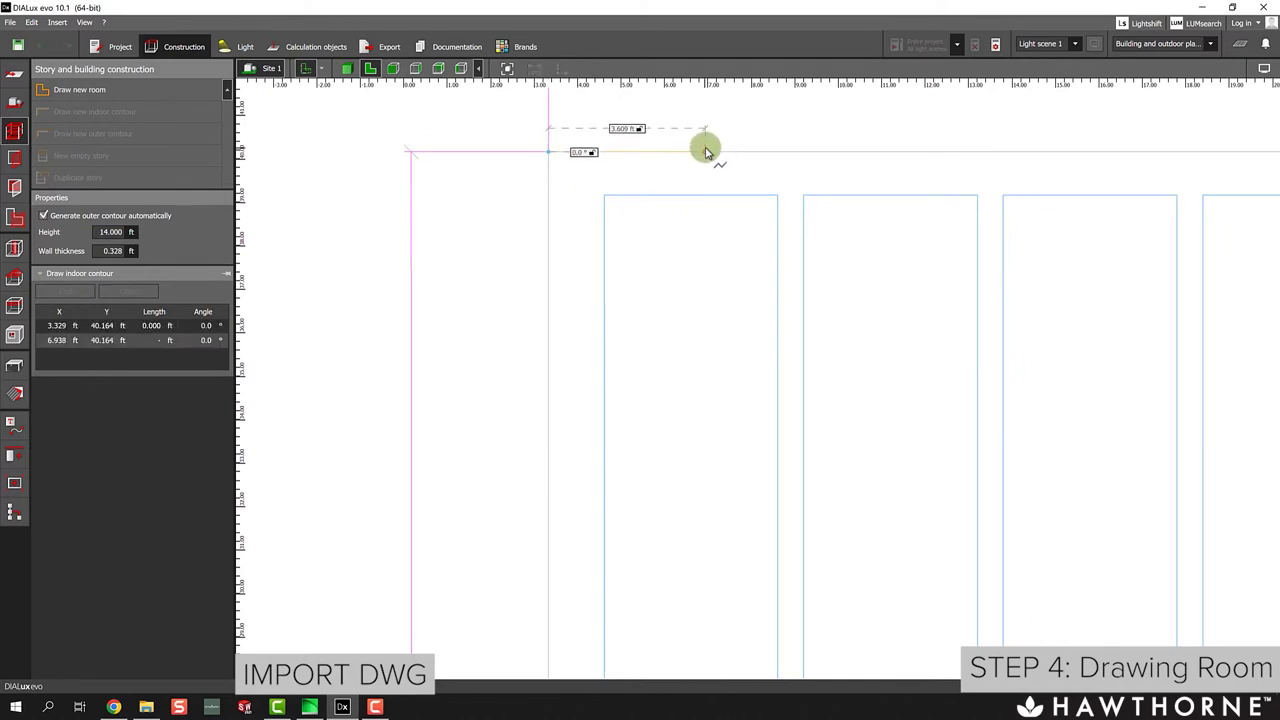
{"action": "scroll", "coordinate": [705, 150], "scroll_direction": "down", "scroll_amount": 3}
{"action": "middle_click_drag", "start_coordinate": [965, 152], "coordinate": [640, 149]}
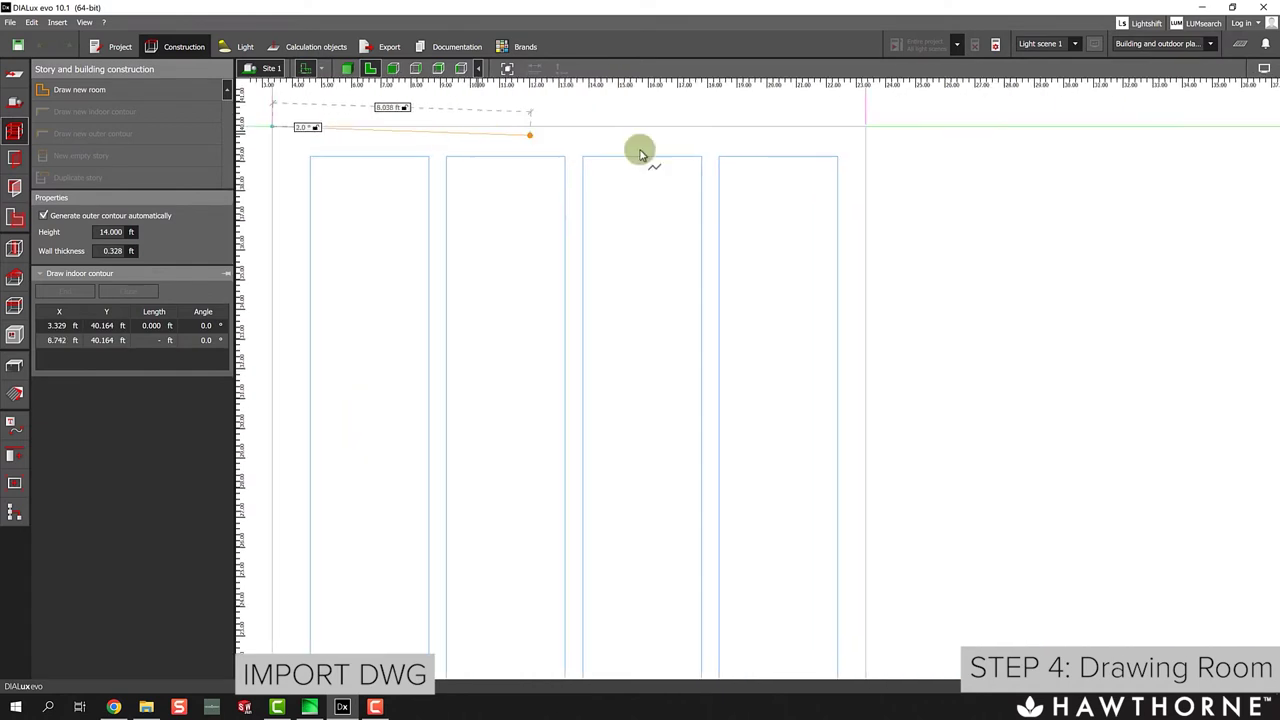
{"action": "left_click", "coordinate": [865, 130]}
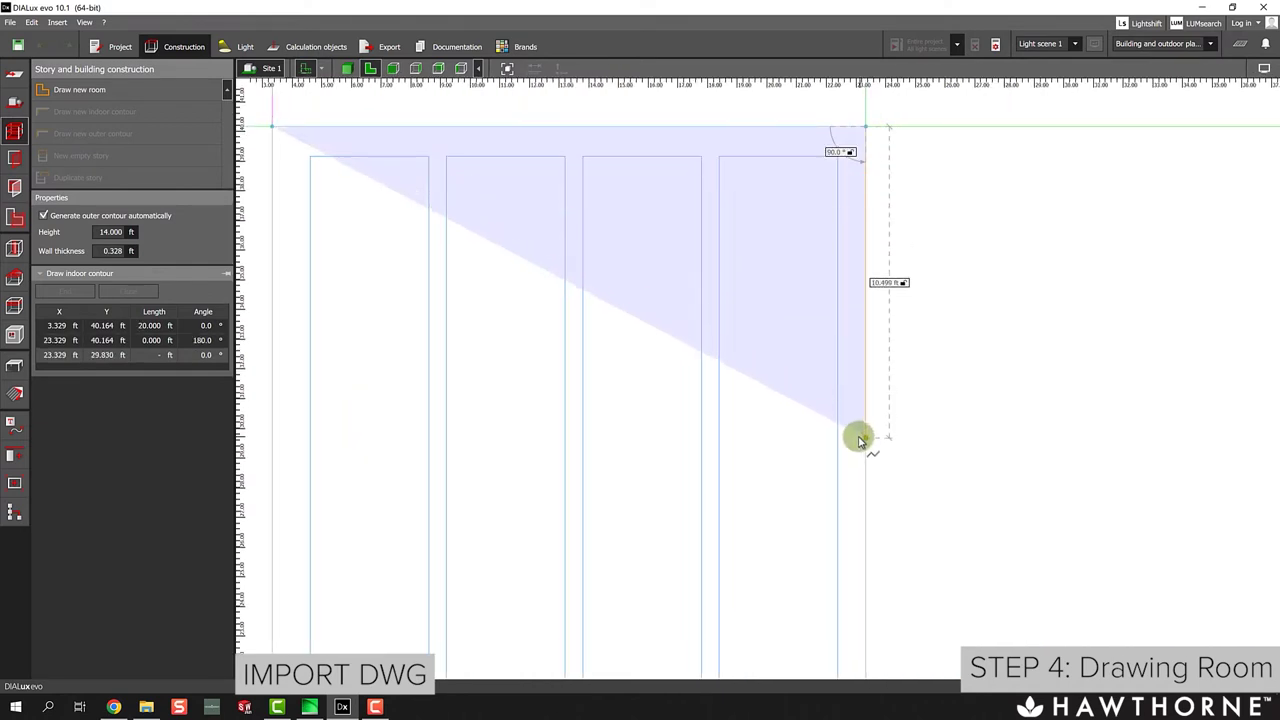
Trace the 40 ft right wall and the 20 ft lower wall, and close the room outline at its starting corner.
{"action": "scroll", "coordinate": [771, 157], "scroll_direction": "down", "scroll_amount": 3}
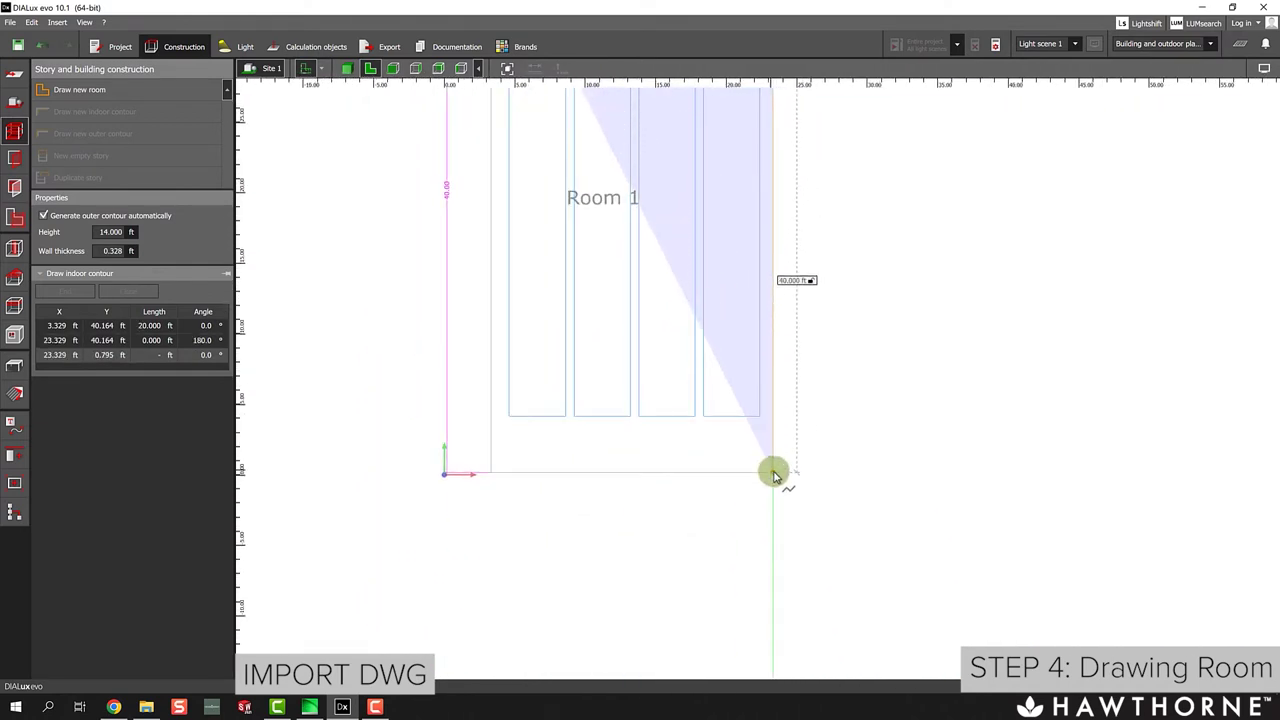
{"action": "left_click", "coordinate": [772, 472]}
{"action": "scroll", "coordinate": [497, 473], "scroll_direction": "up", "scroll_amount": 3}
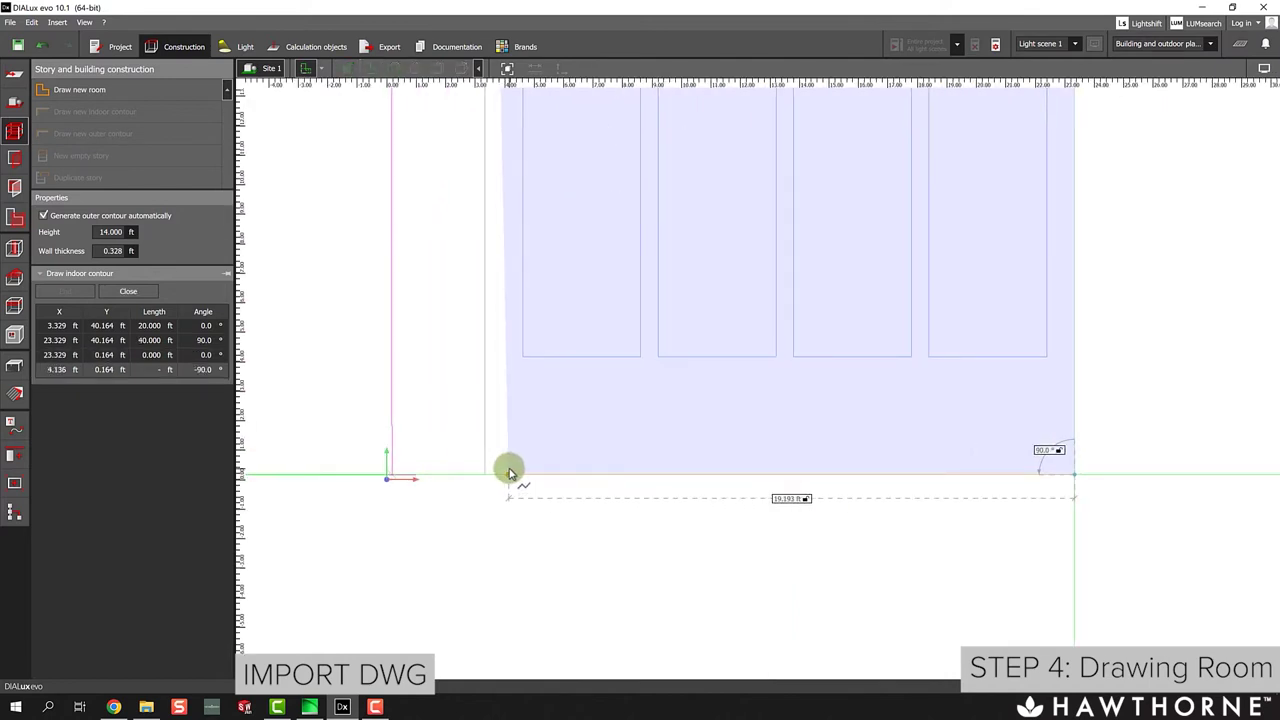
{"action": "left_click", "coordinate": [490, 472]}
{"action": "scroll", "coordinate": [535, 327], "scroll_direction": "down", "scroll_amount": 3}
{"action": "scroll", "coordinate": [506, 157], "scroll_direction": "up", "scroll_amount": 5}
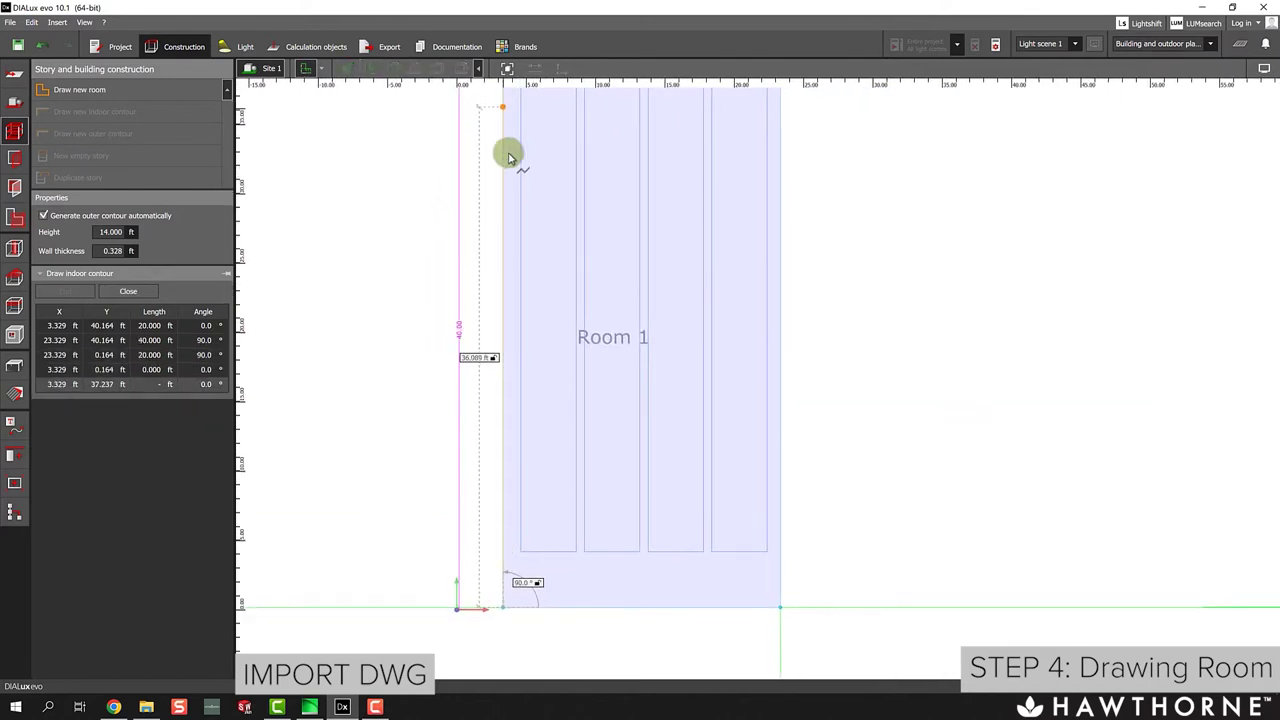
{"action": "scroll", "coordinate": [505, 222], "scroll_direction": "up", "scroll_amount": 2, "text": "ctrl"}
{"action": "left_click", "coordinate": [507, 217]}
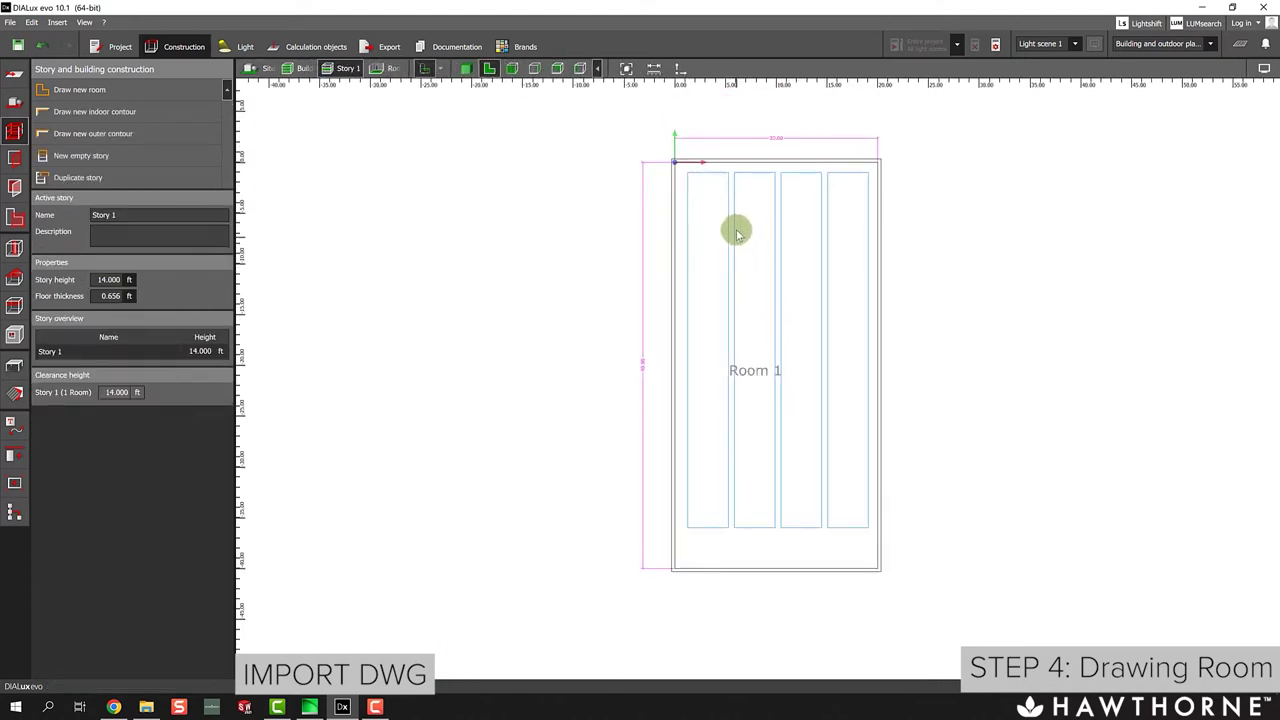
Examine the new room in 3D from several angles, toggling the plan display and leaving the plan shown.
{"action": "scroll", "coordinate": [743, 251], "scroll_direction": "down", "scroll_amount": 2}
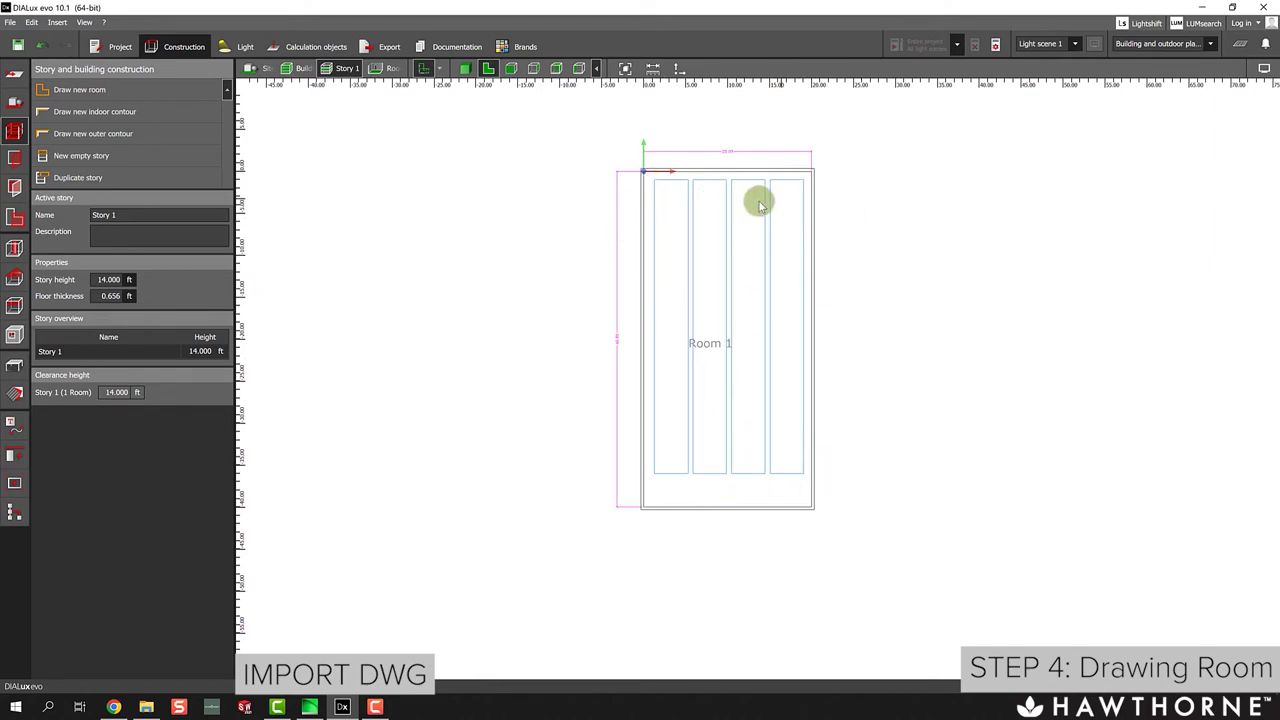
{"action": "left_click", "coordinate": [465, 68]}
{"action": "left_click_drag", "start_coordinate": [647, 213], "coordinate": [766, 246]}
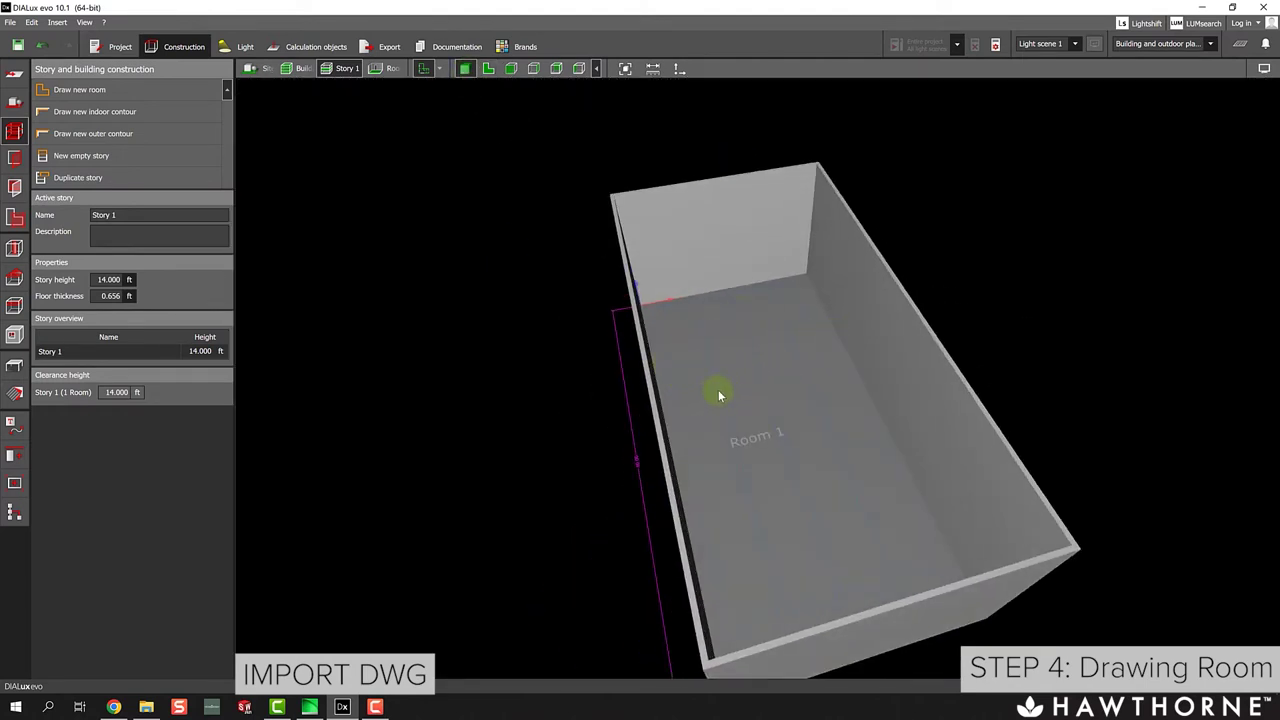
{"action": "mouse_move", "coordinate": [1014, 235]}
{"action": "left_mouse_down"}
{"action": "mouse_move", "coordinate": [957, 250]}
{"action": "mouse_move", "coordinate": [1028, 244]}
{"action": "left_mouse_up"}
{"action": "left_click", "coordinate": [423, 69]}
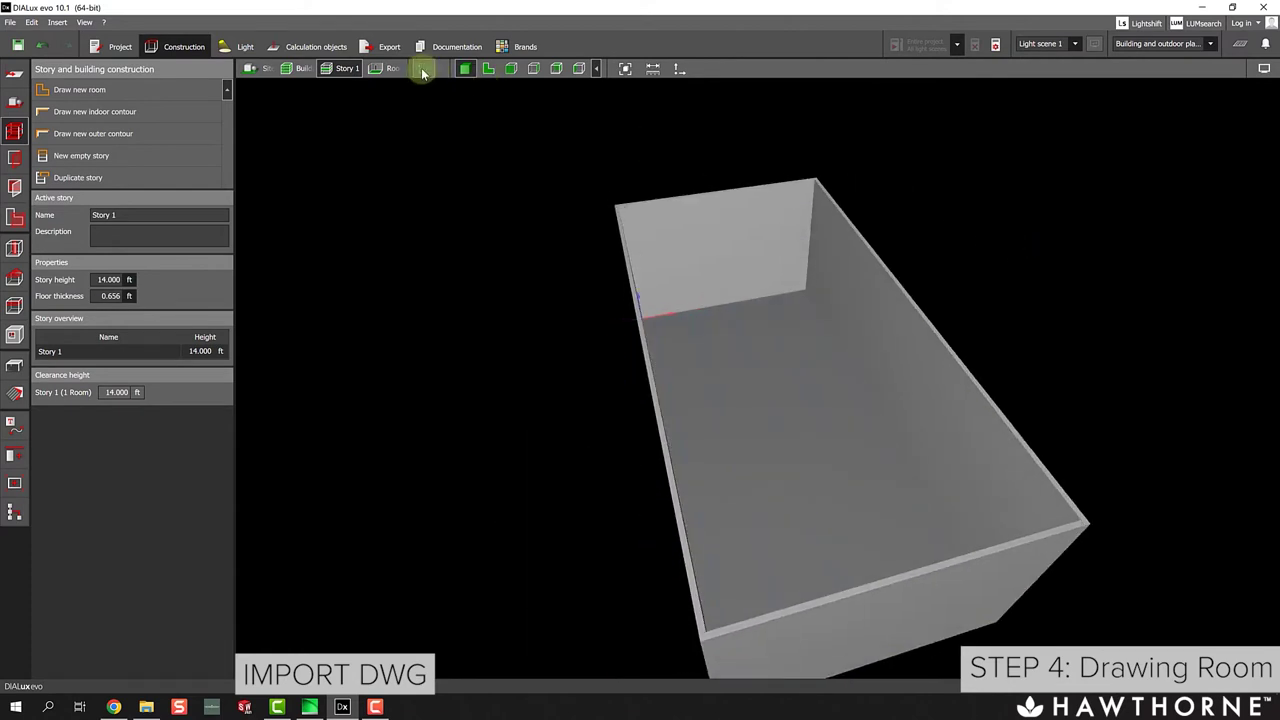
{"action": "left_click", "coordinate": [423, 70]}
{"action": "left_click", "coordinate": [423, 70]}
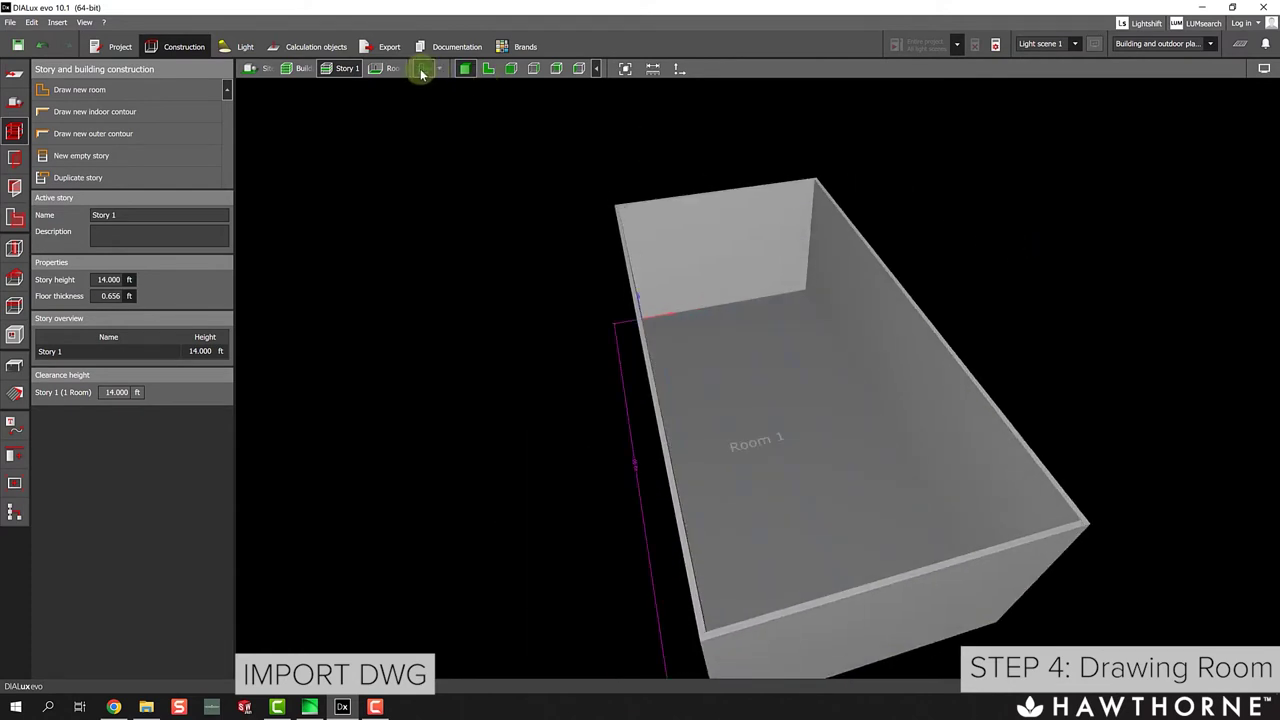
{"action": "left_click", "coordinate": [423, 70]}
{"action": "left_click", "coordinate": [423, 70]}
{"action": "scroll", "coordinate": [500, 192], "scroll_direction": "down", "scroll_amount": 5}
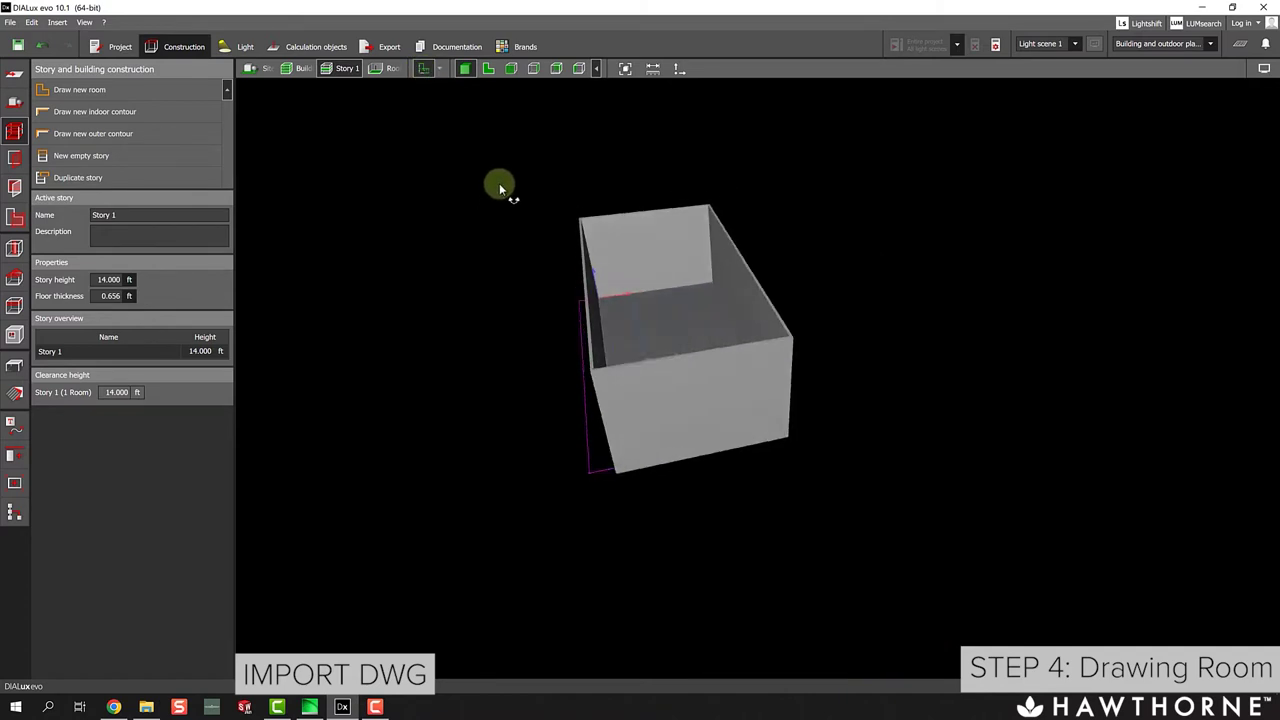
{"action": "right_click_drag", "start_coordinate": [500, 187], "coordinate": [563, 217]}
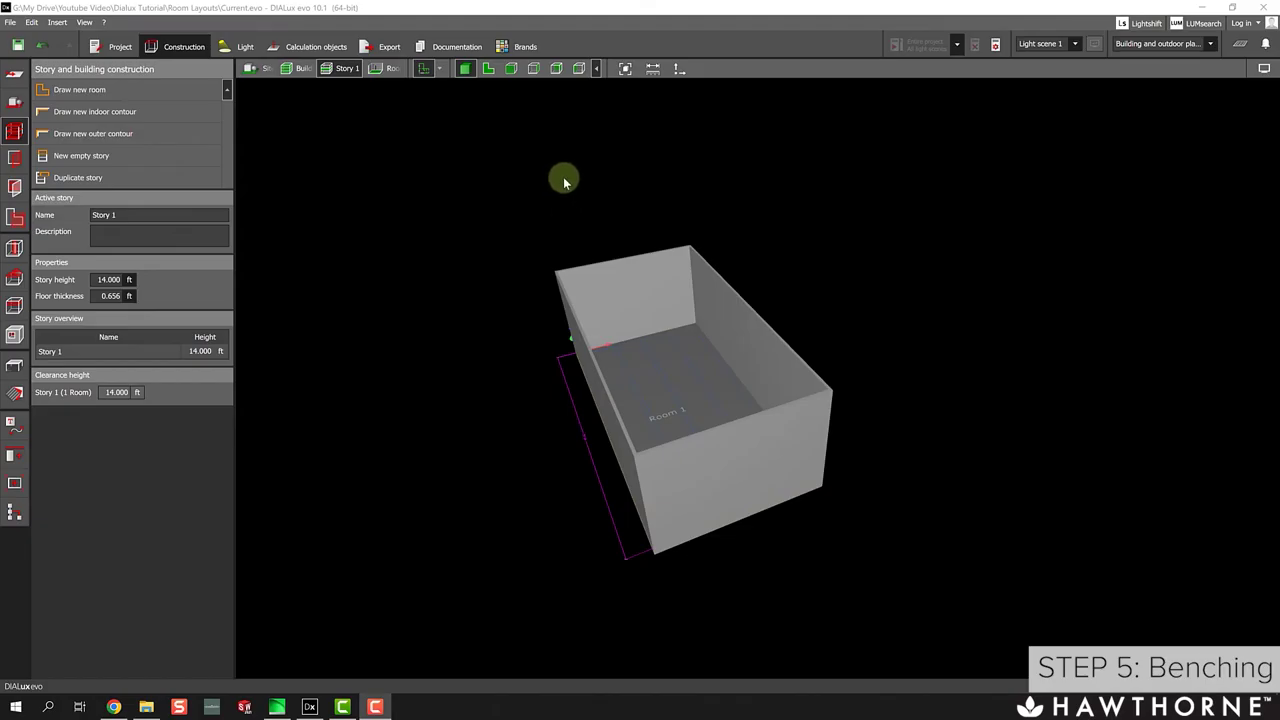
Return to the floor plan view, open Room 1 and display the Youtube Sample Room plan in it.
{"action": "left_click", "coordinate": [490, 70]}
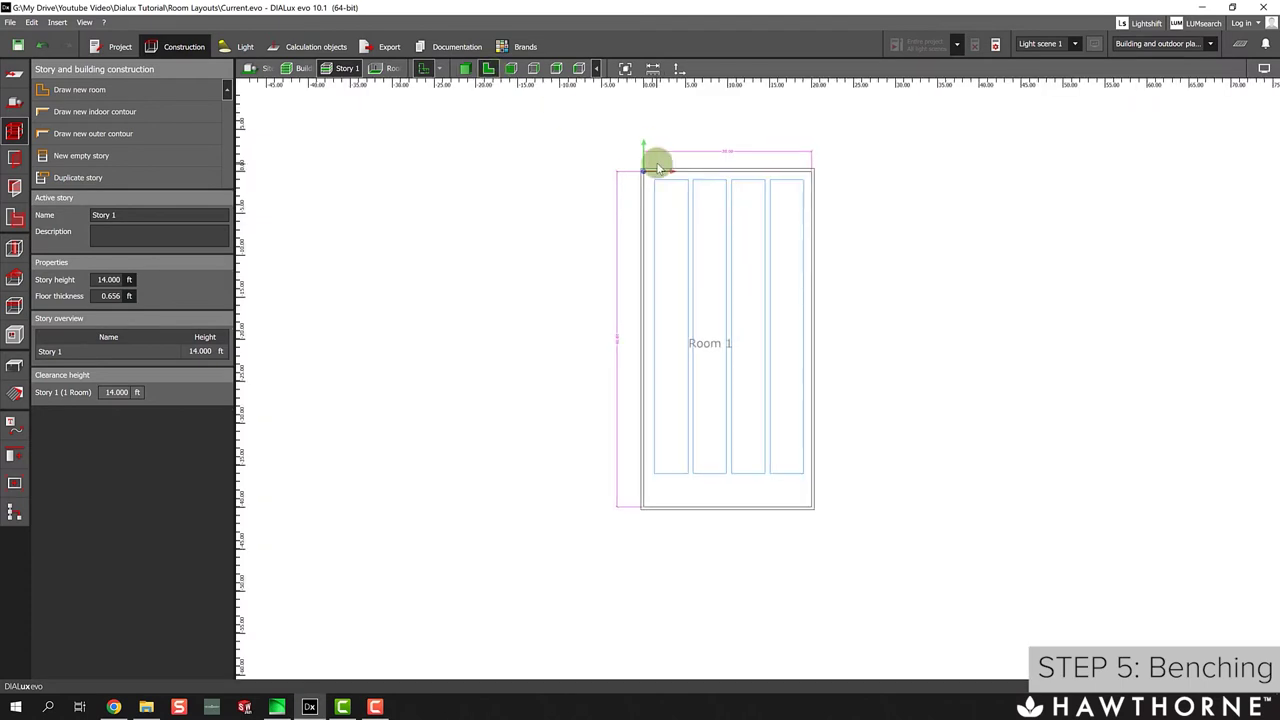
{"action": "middle_click_drag", "start_coordinate": [726, 168], "coordinate": [663, 177]}
{"action": "scroll", "coordinate": [658, 190], "scroll_direction": "up", "scroll_amount": 2}
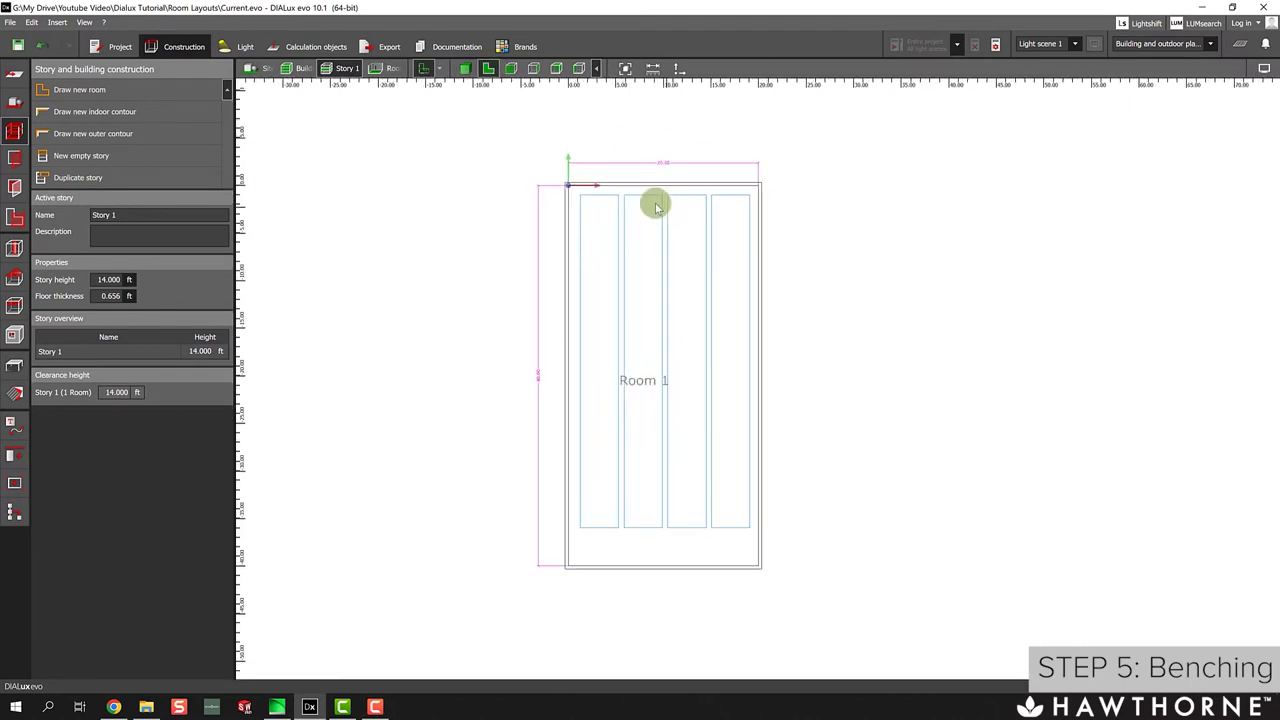
{"action": "scroll", "coordinate": [570, 188], "scroll_direction": "up", "scroll_amount": 1}
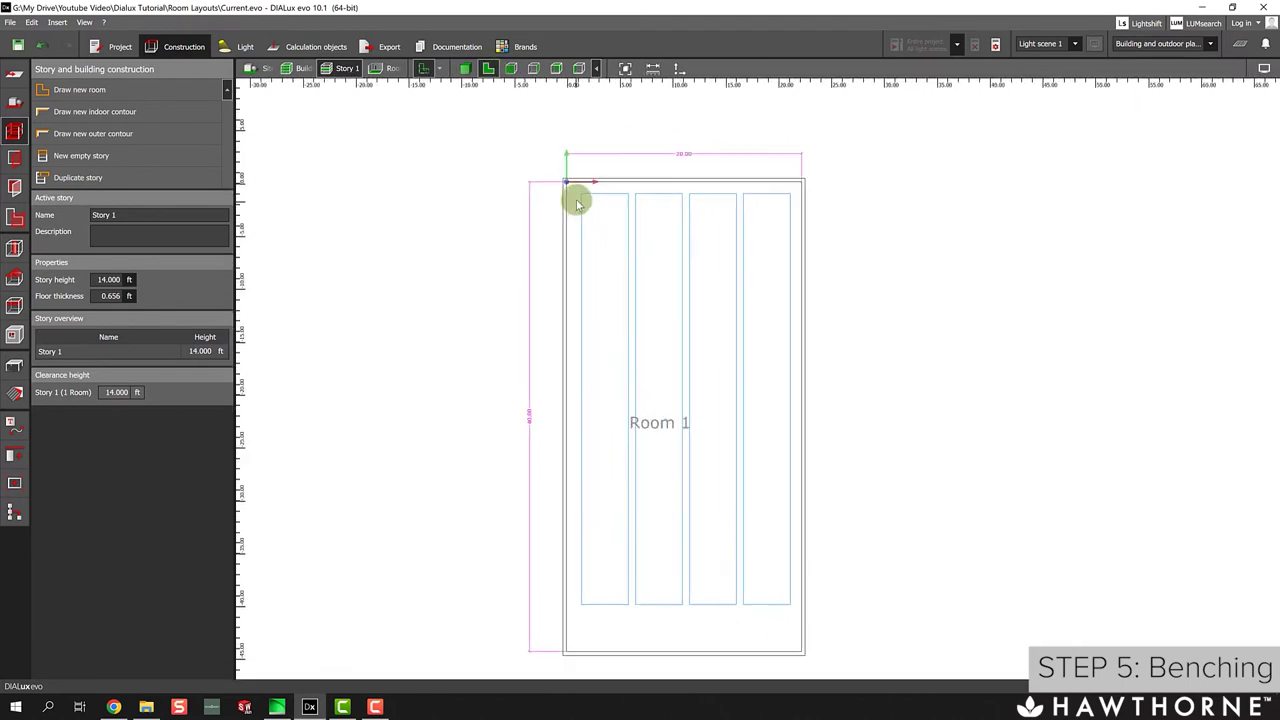
{"action": "left_click", "coordinate": [393, 70]}
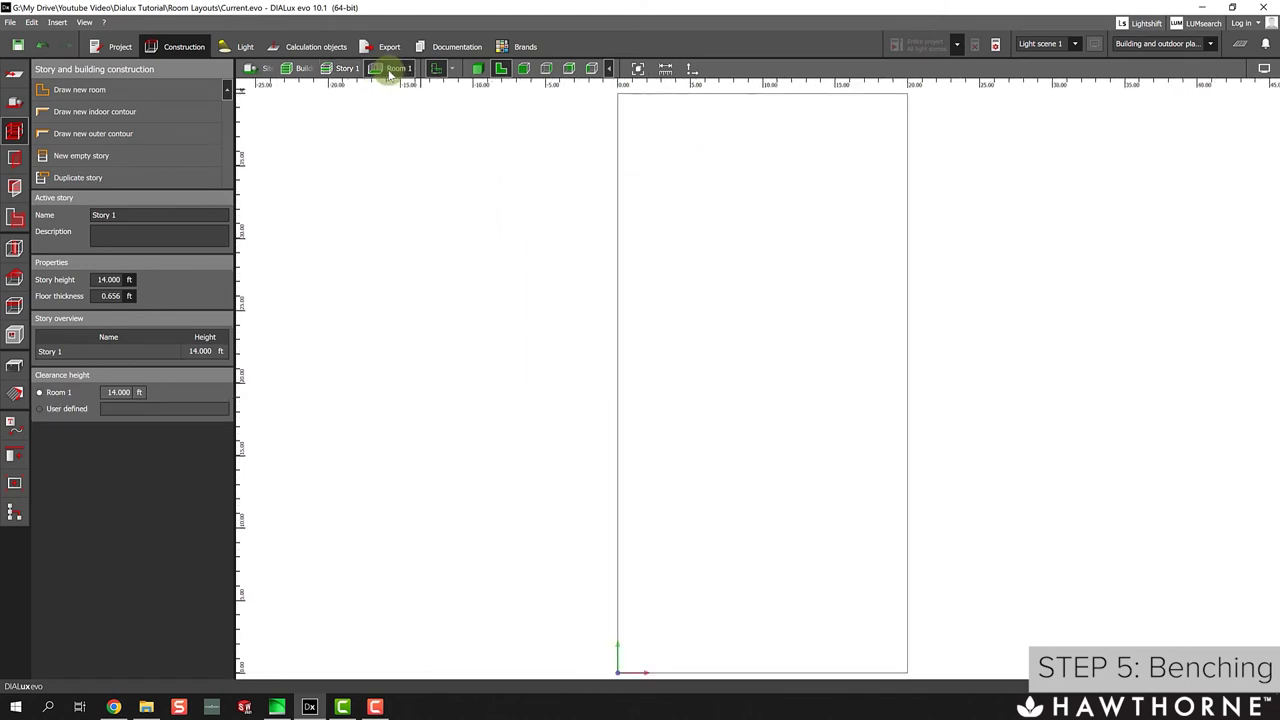
{"action": "middle_click_drag", "start_coordinate": [553, 226], "coordinate": [477, 217]}
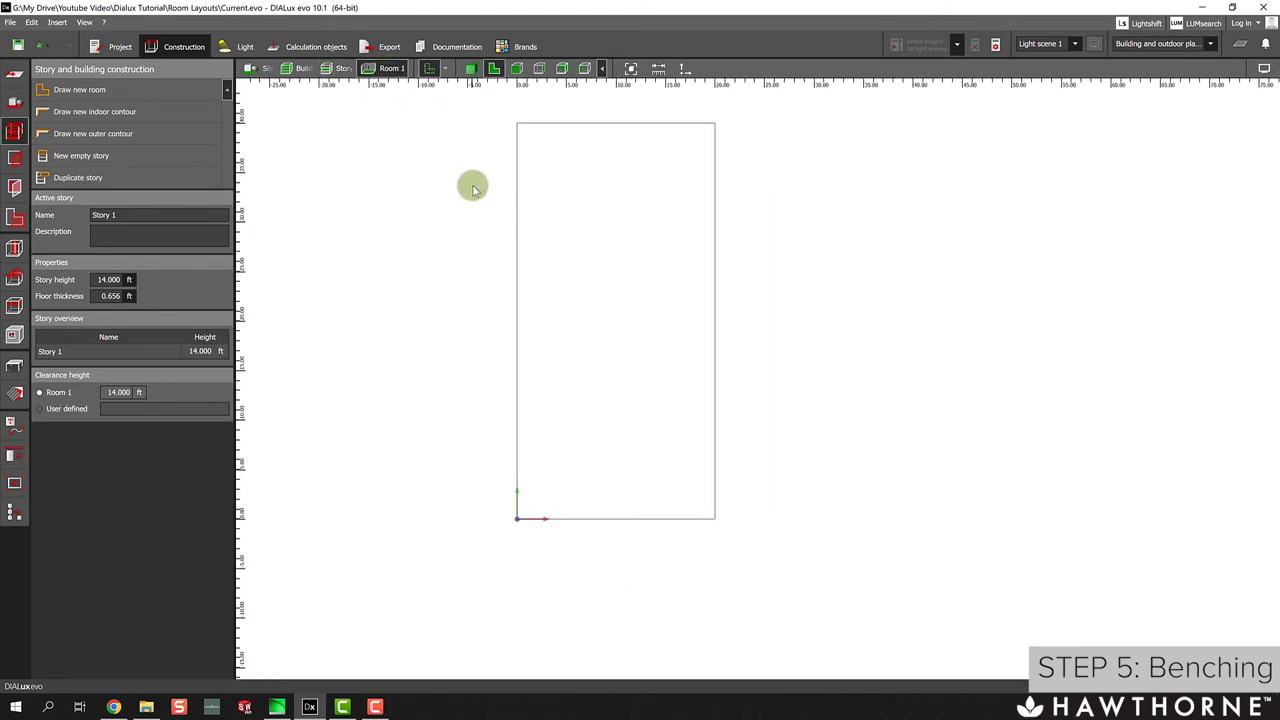
{"action": "left_click", "coordinate": [446, 69]}
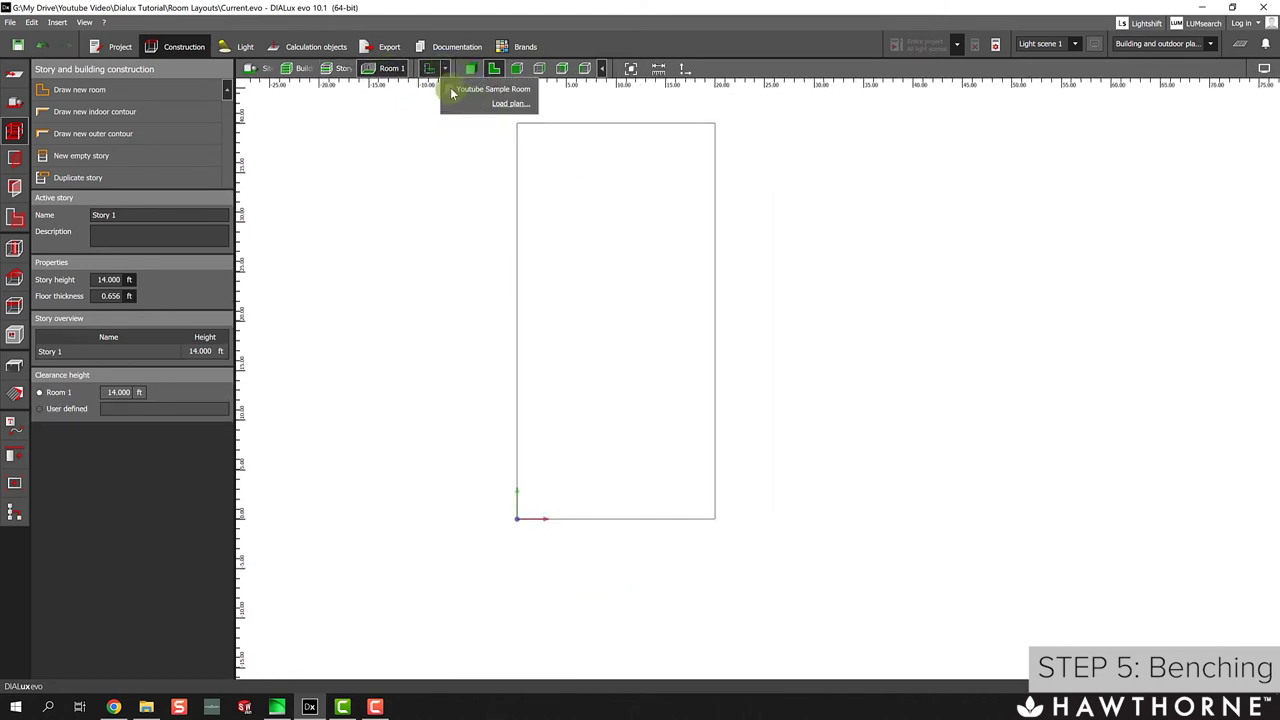
{"action": "left_click", "coordinate": [451, 90]}
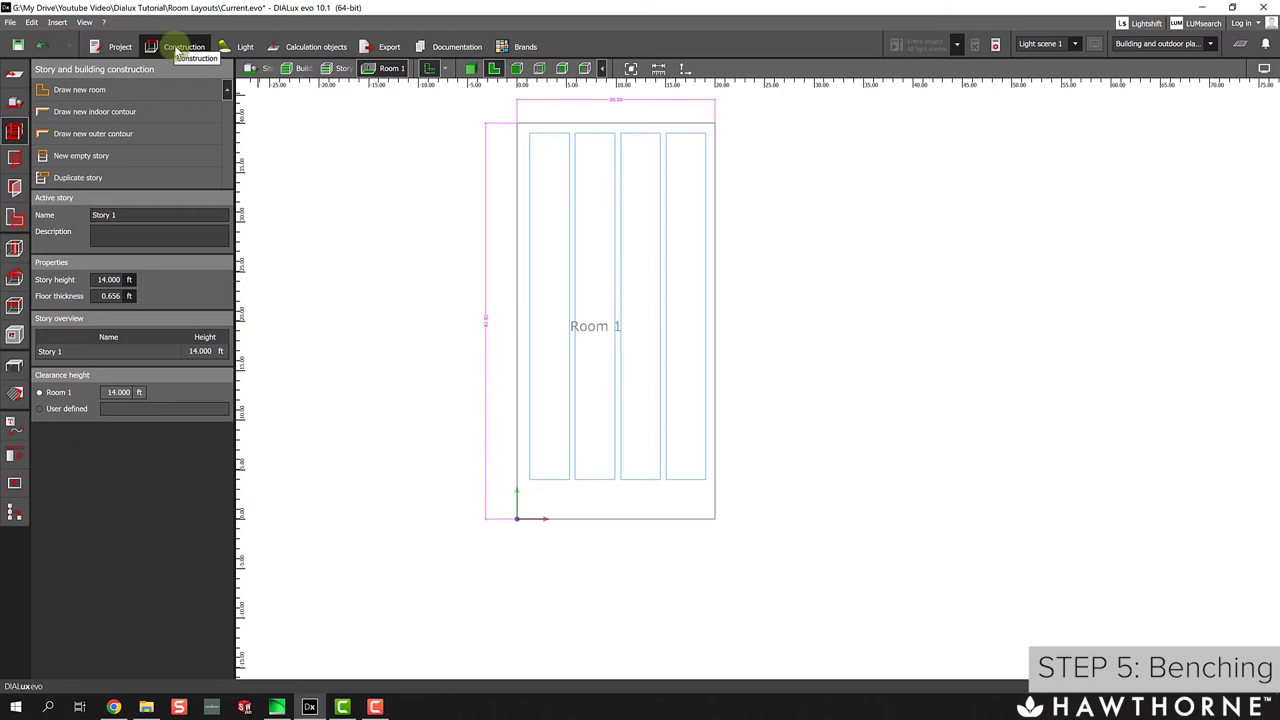
Start a 3 ft high extrusion body at the first bench's upper-left corner and draw its 4 ft upper edge.
{"action": "left_click", "coordinate": [16, 368]}
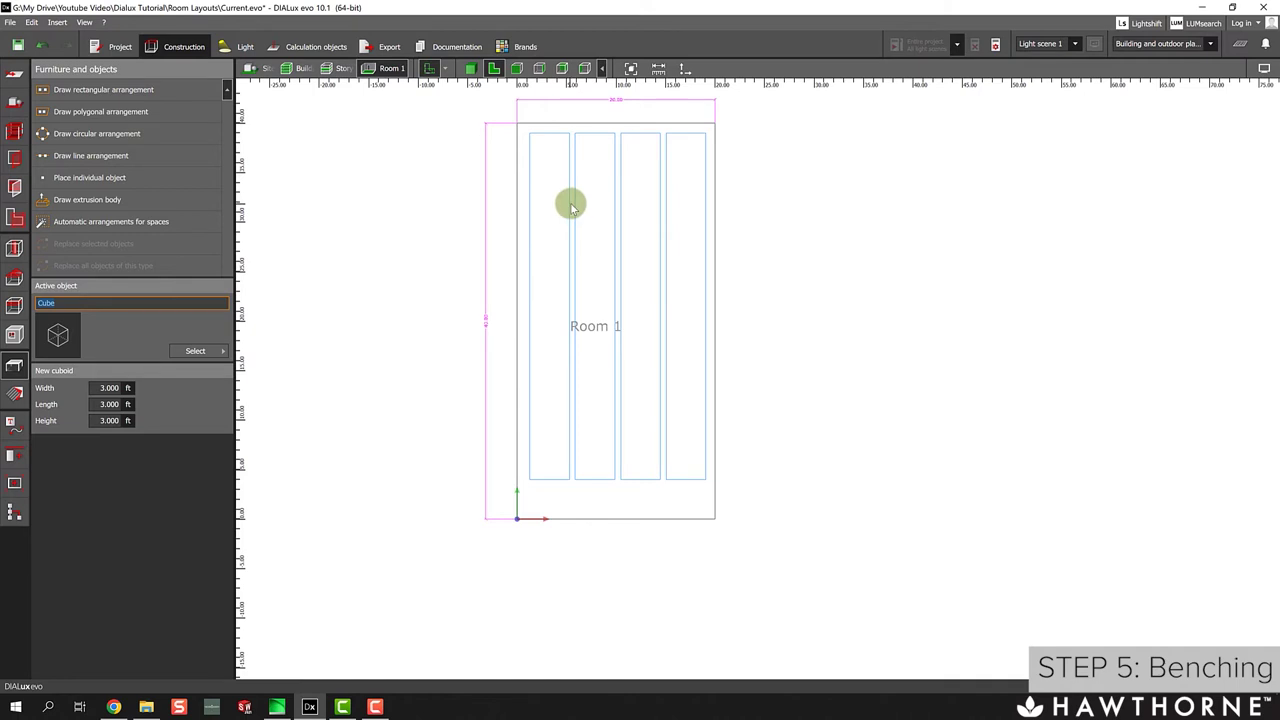
{"action": "scroll", "coordinate": [578, 208], "scroll_direction": "up", "scroll_amount": 1}
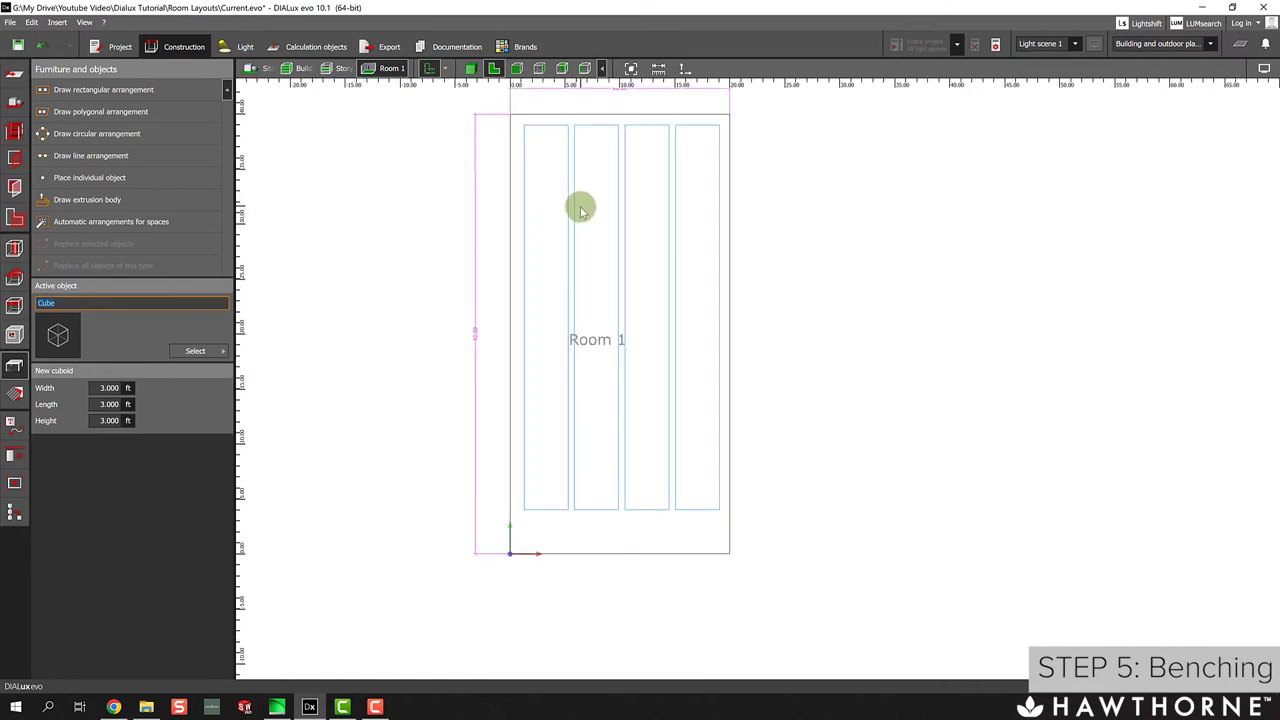
{"action": "left_click", "coordinate": [180, 202]}
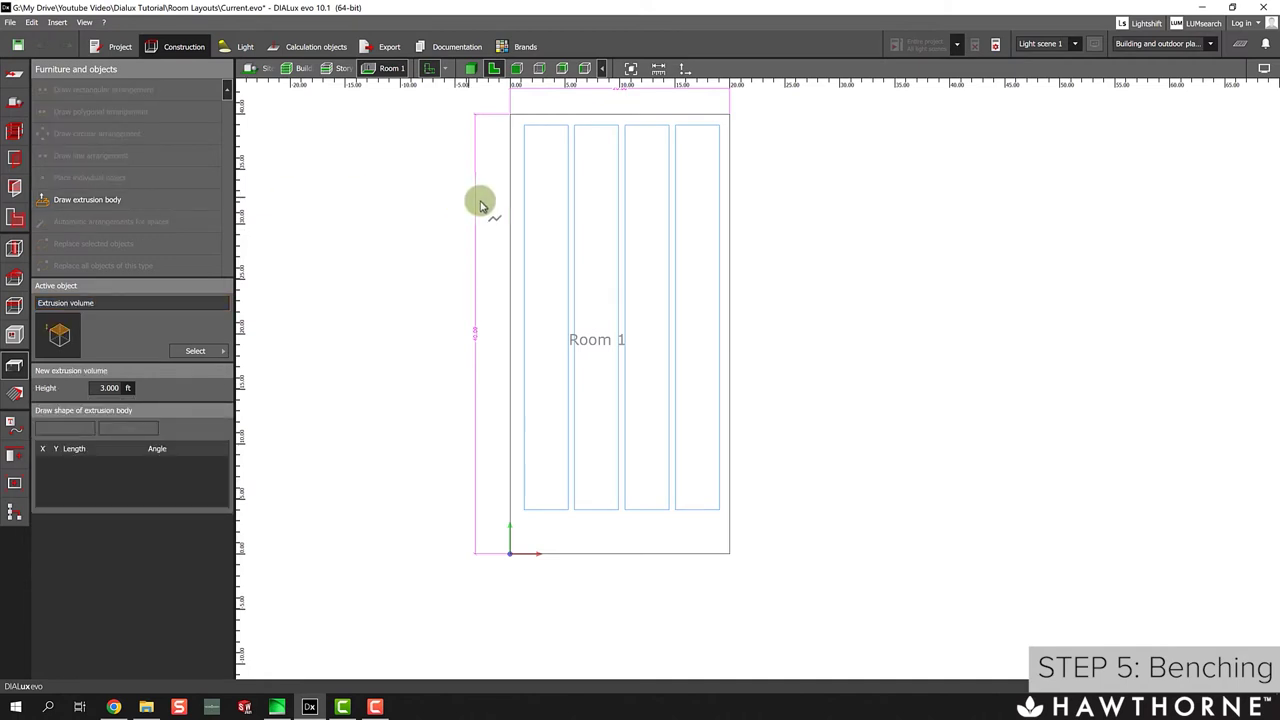
{"action": "scroll", "coordinate": [566, 153], "scroll_direction": "up", "scroll_amount": 3}
{"action": "scroll", "coordinate": [592, 244], "scroll_direction": "up", "scroll_amount": 3}
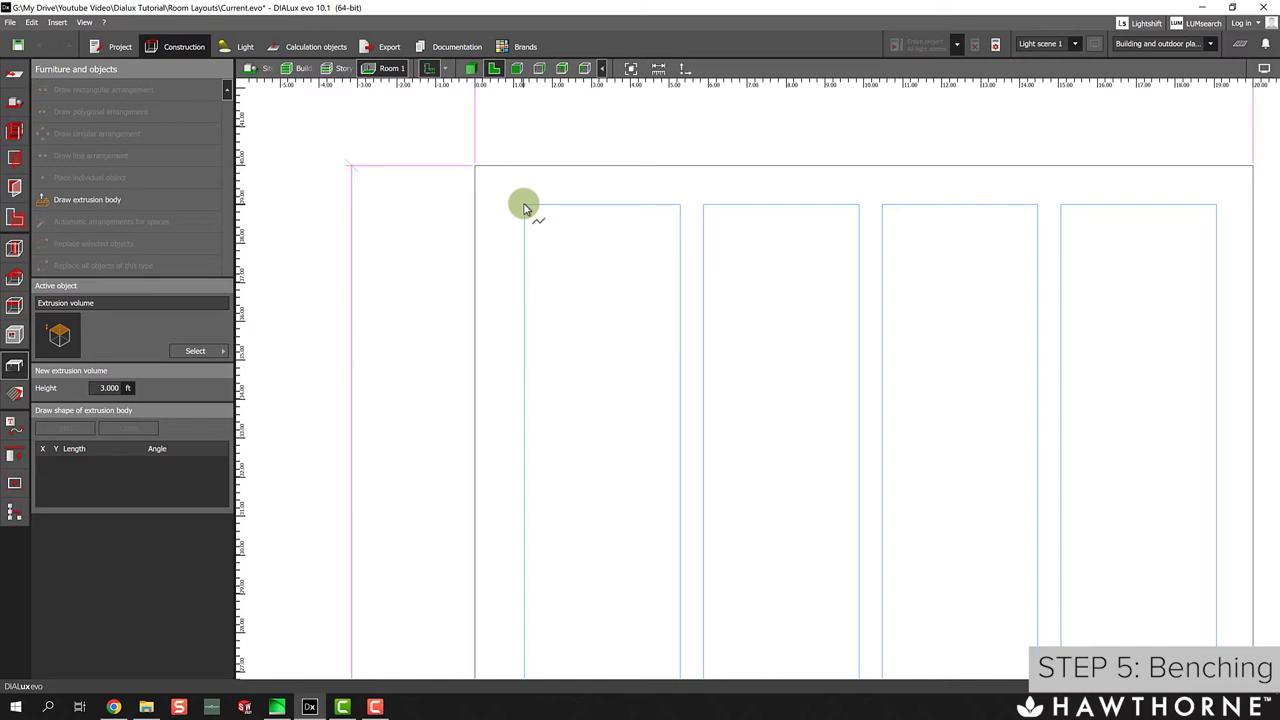
{"action": "left_click", "coordinate": [524, 206]}
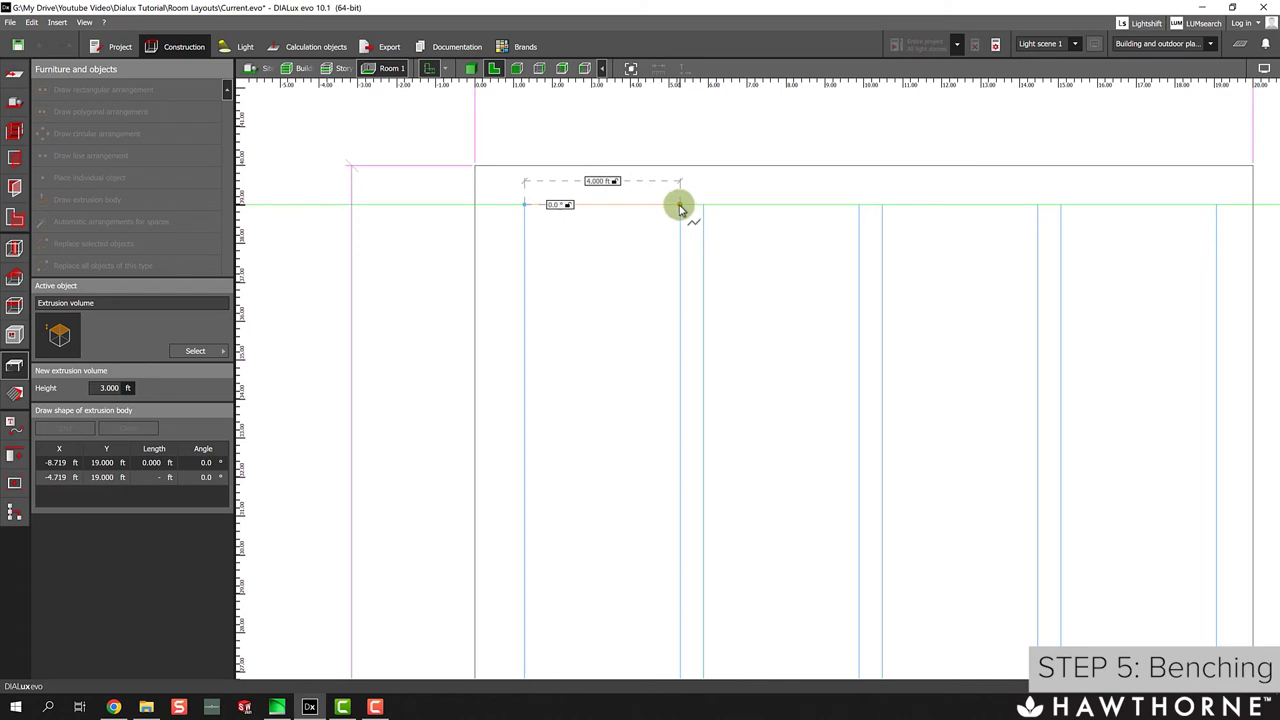
{"action": "key", "text": "Tab"}
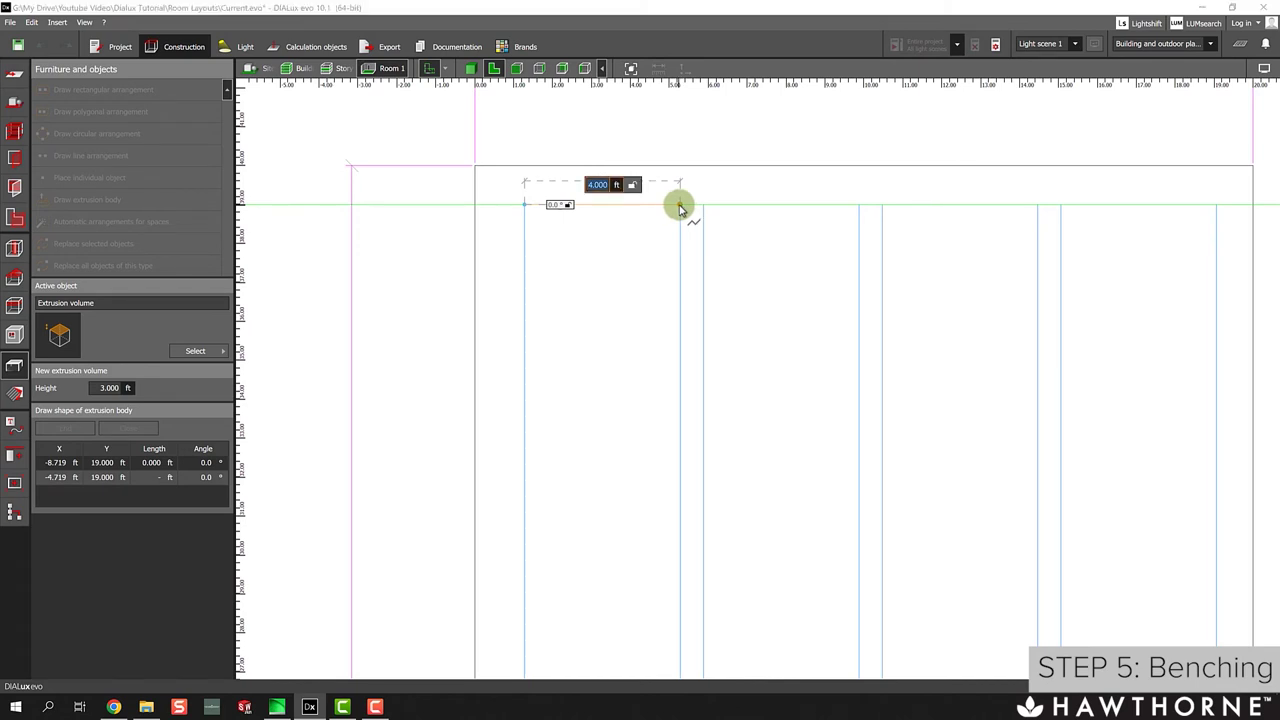
{"action": "key", "text": "Tab"}
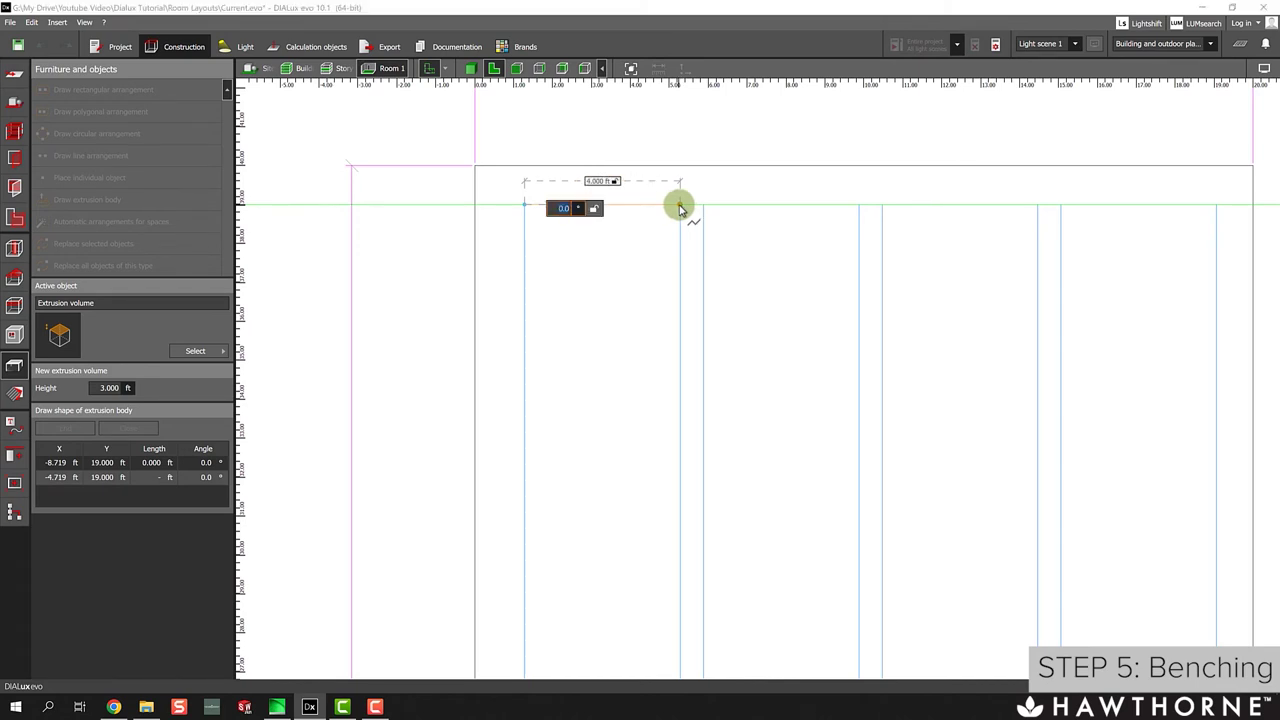
{"action": "key", "text": "Tab"}
{"action": "key", "text": "Tab"}
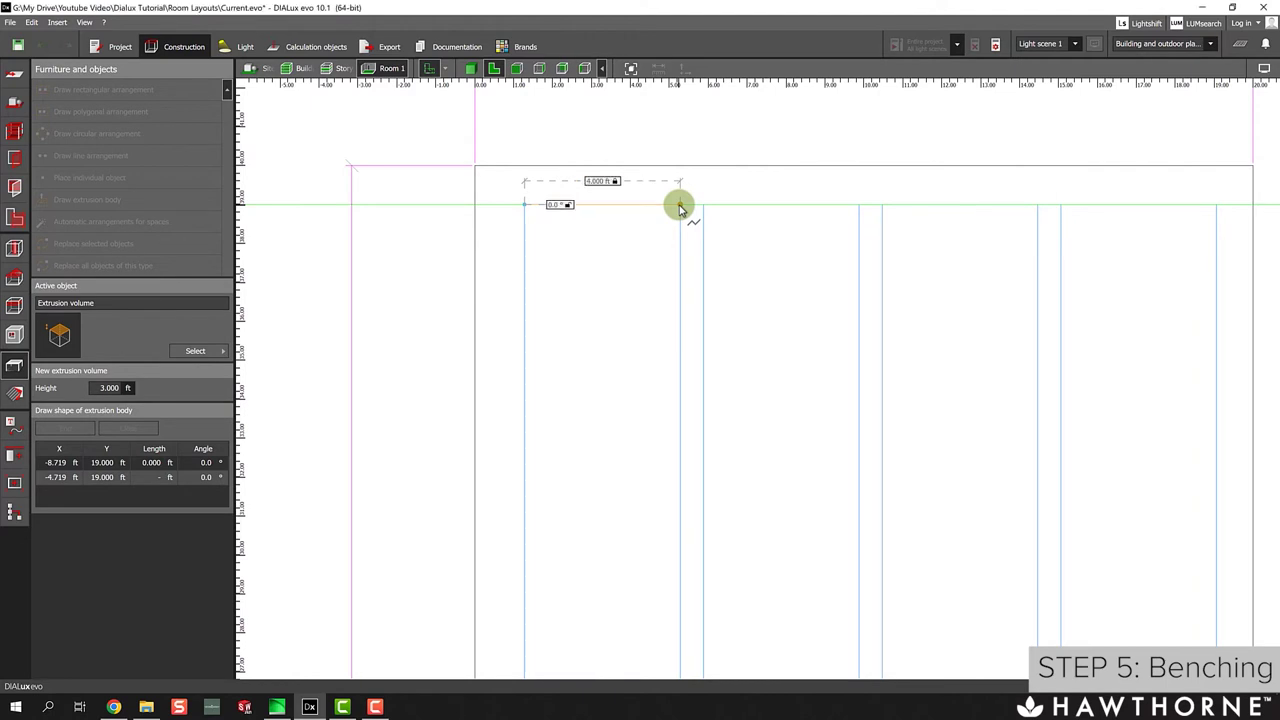
{"action": "key", "text": "Return"}
Trace the first bench's 35 ft right side and 4 ft lower edge, and close the polygon.
{"action": "scroll", "coordinate": [655, 420], "scroll_direction": "down", "scroll_amount": 3}
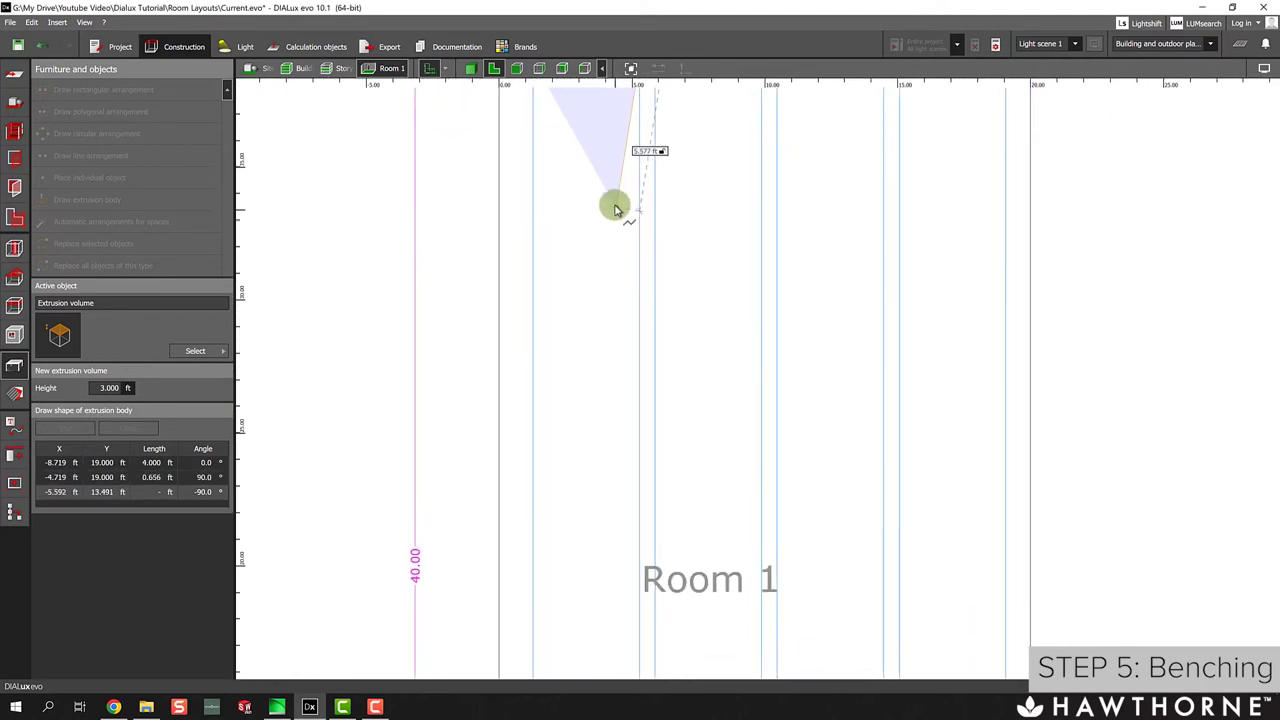
{"action": "middle_click_drag", "start_coordinate": [610, 460], "coordinate": [591, 206]}
{"action": "scroll", "coordinate": [591, 206], "scroll_direction": "up", "scroll_amount": 1}
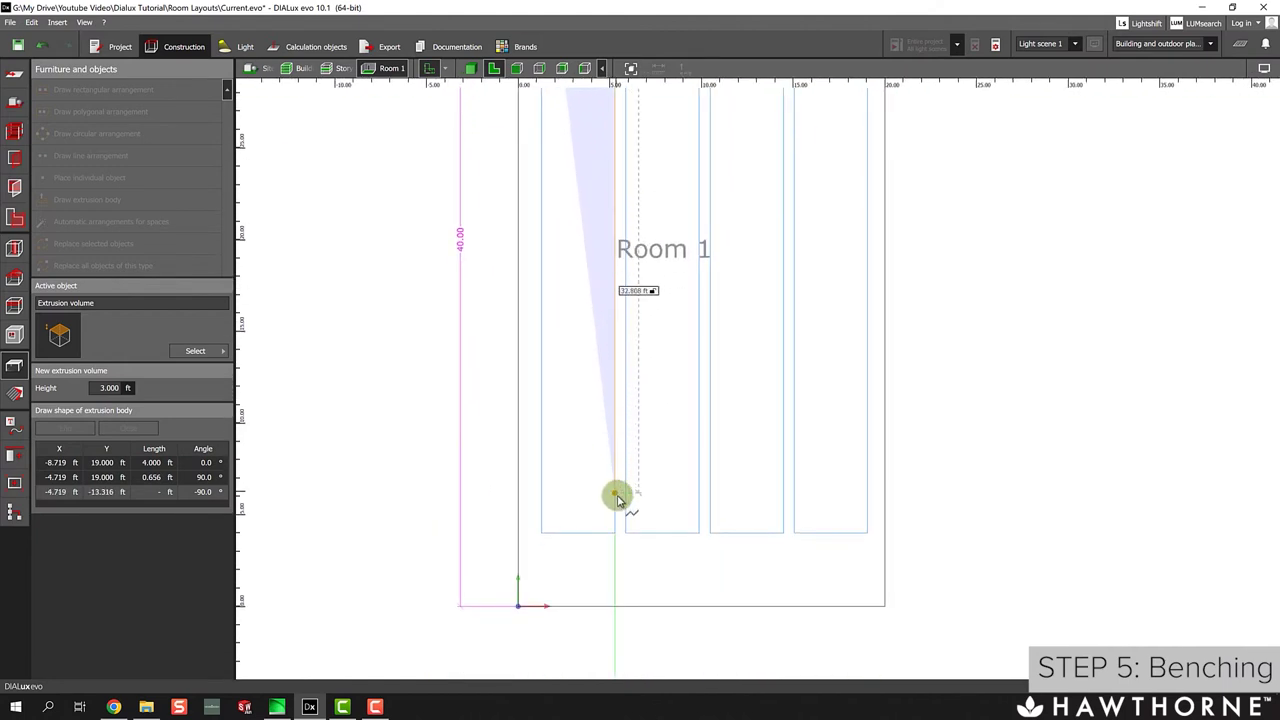
{"action": "left_click", "coordinate": [614, 533]}
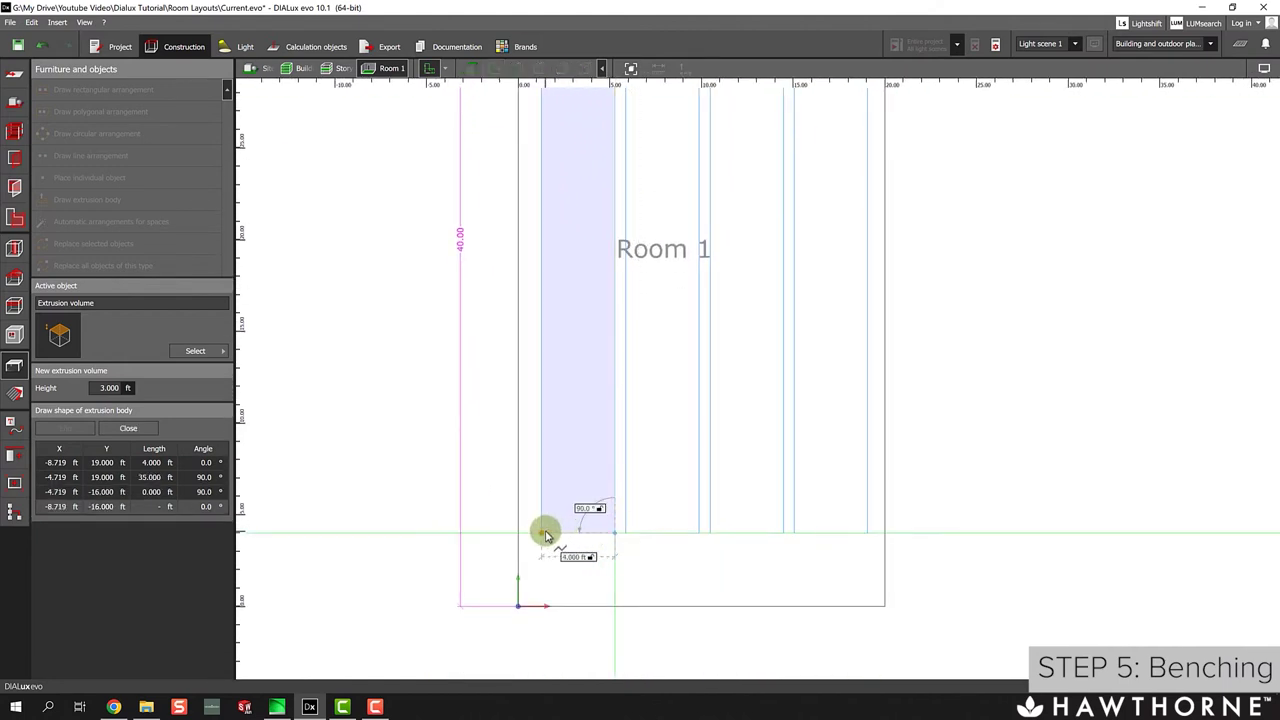
{"action": "left_click", "coordinate": [543, 531]}
{"action": "scroll", "coordinate": [549, 341], "scroll_direction": "down", "scroll_amount": 2}
{"action": "middle_click_drag", "start_coordinate": [549, 341], "coordinate": [566, 437]}
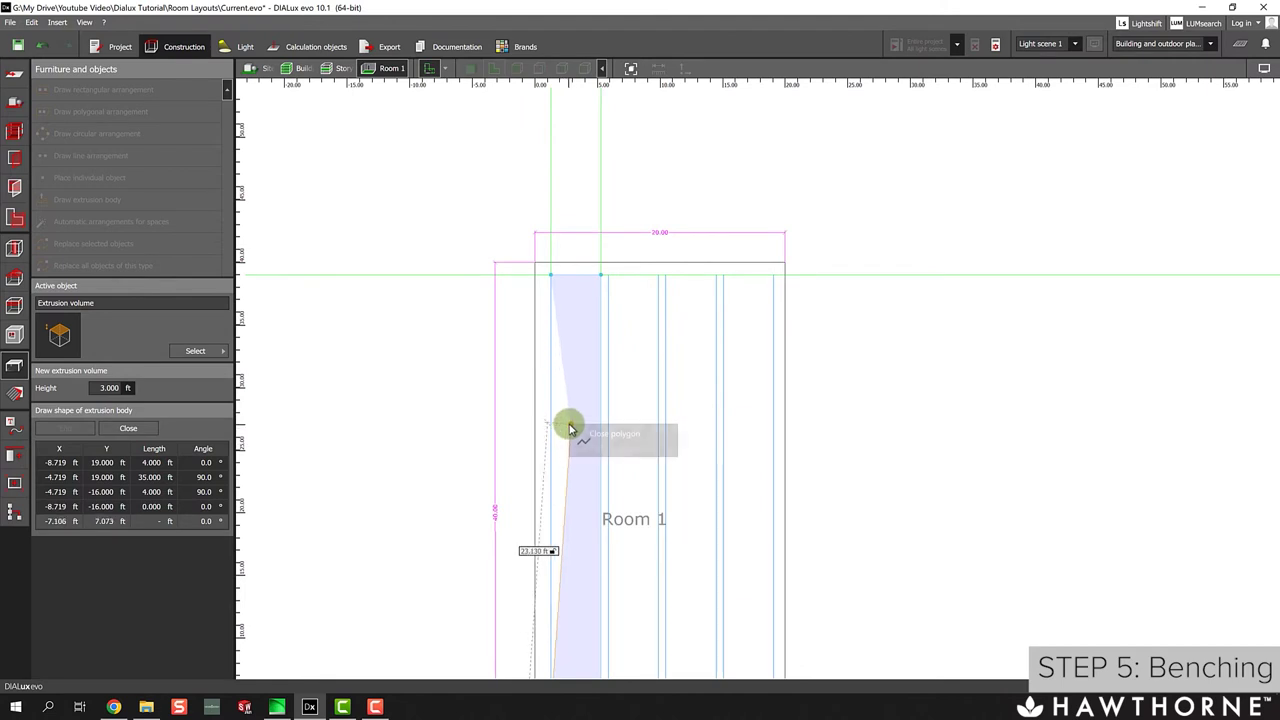
{"action": "key", "text": "Return"}
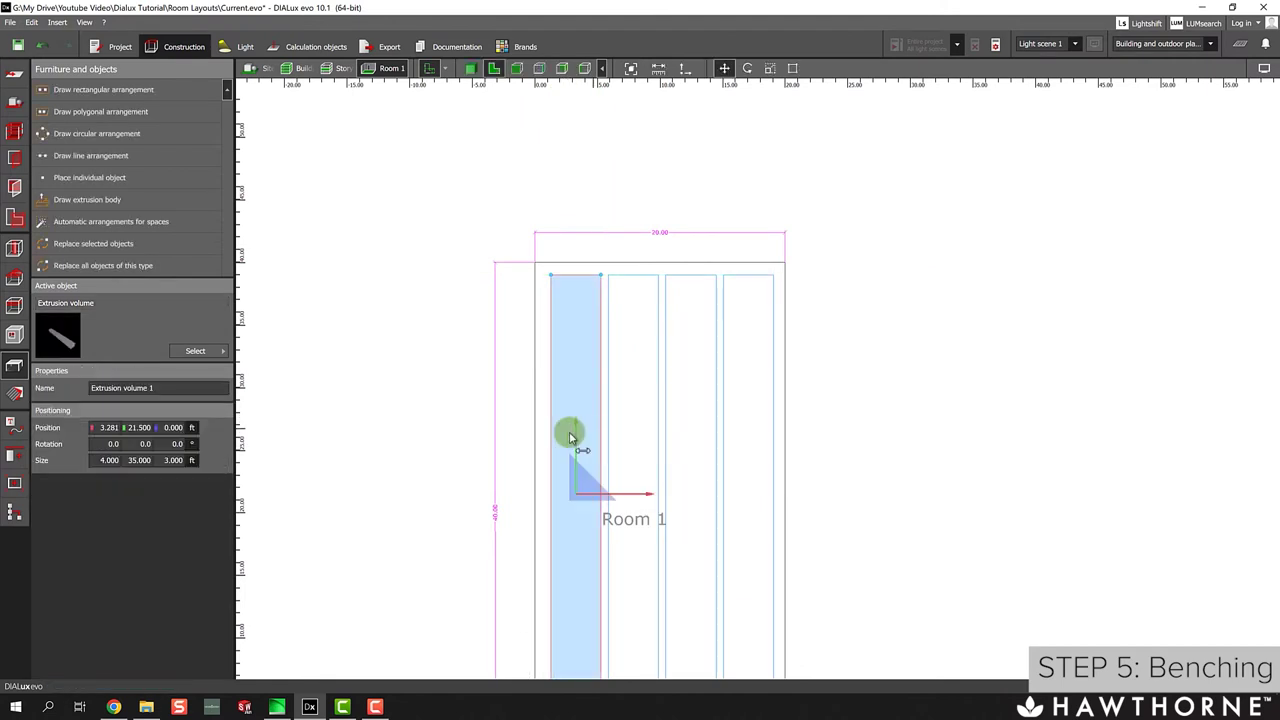
Select the new bench in the floor plan and examine it in the 3D view from several angles.
{"action": "left_click", "coordinate": [586, 338]}
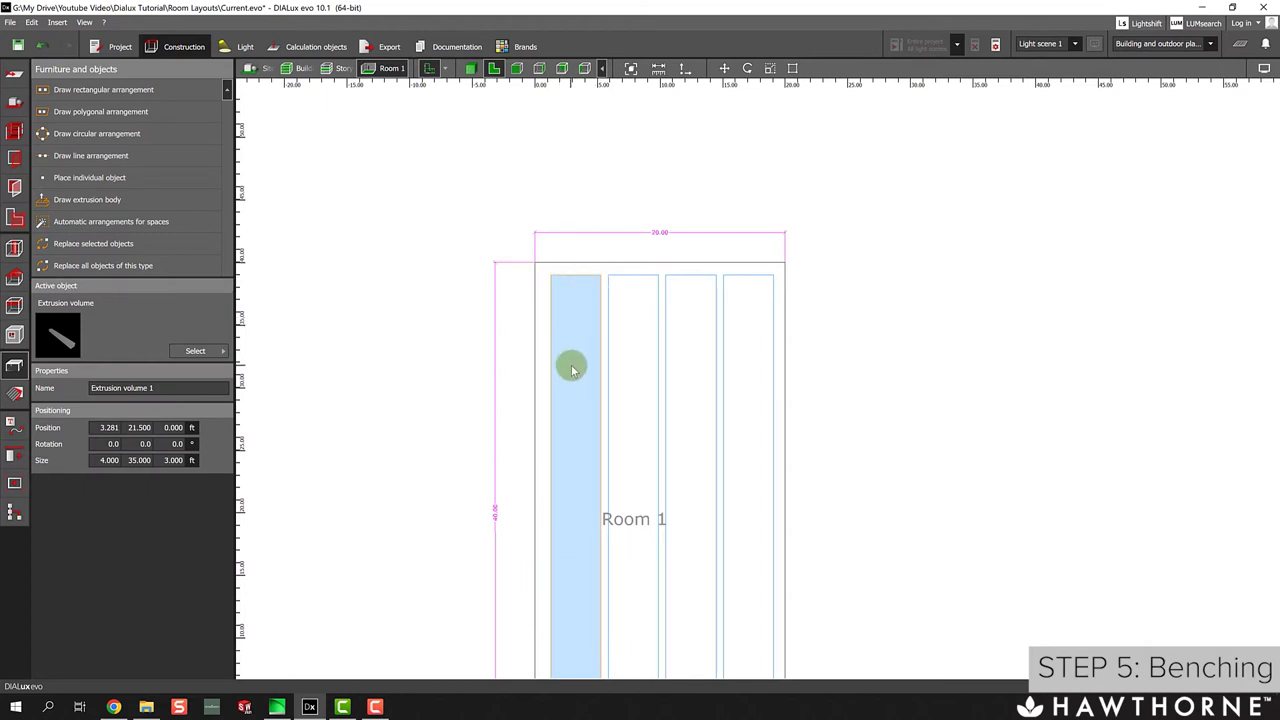
{"action": "left_click", "coordinate": [815, 296]}
{"action": "left_click", "coordinate": [578, 328]}
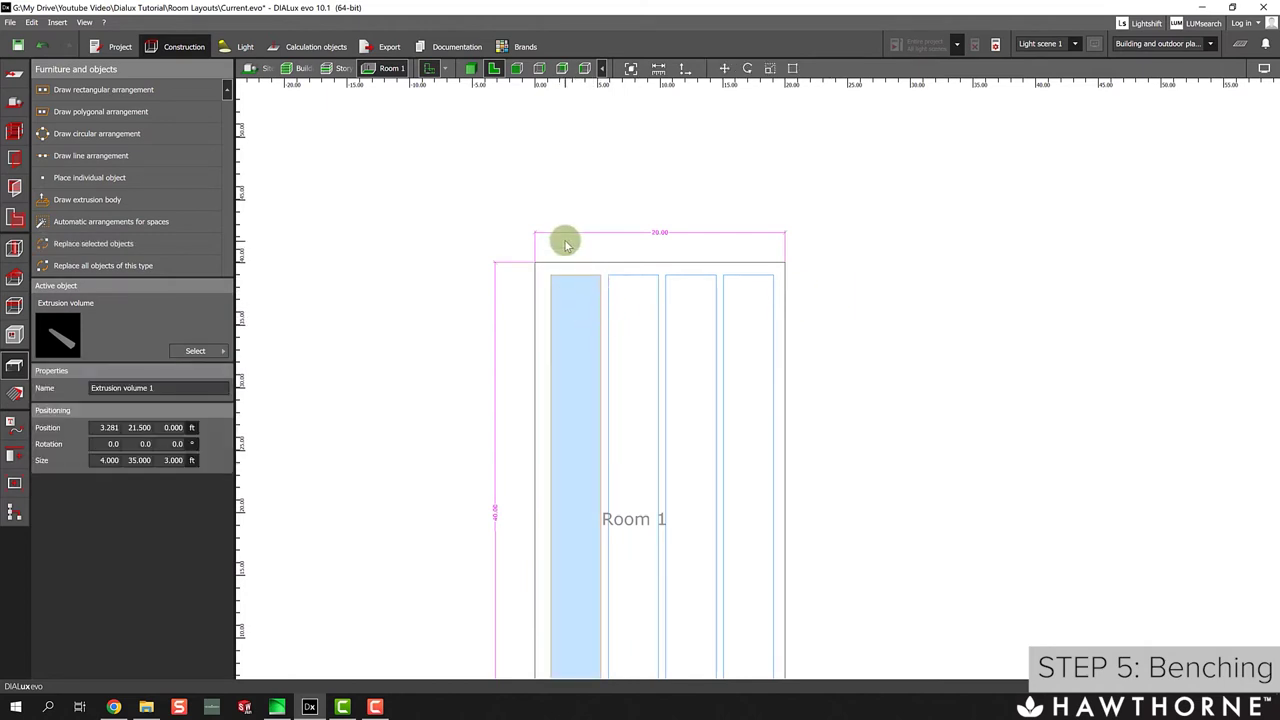
{"action": "left_click", "coordinate": [470, 68]}
{"action": "left_click", "coordinate": [545, 155]}
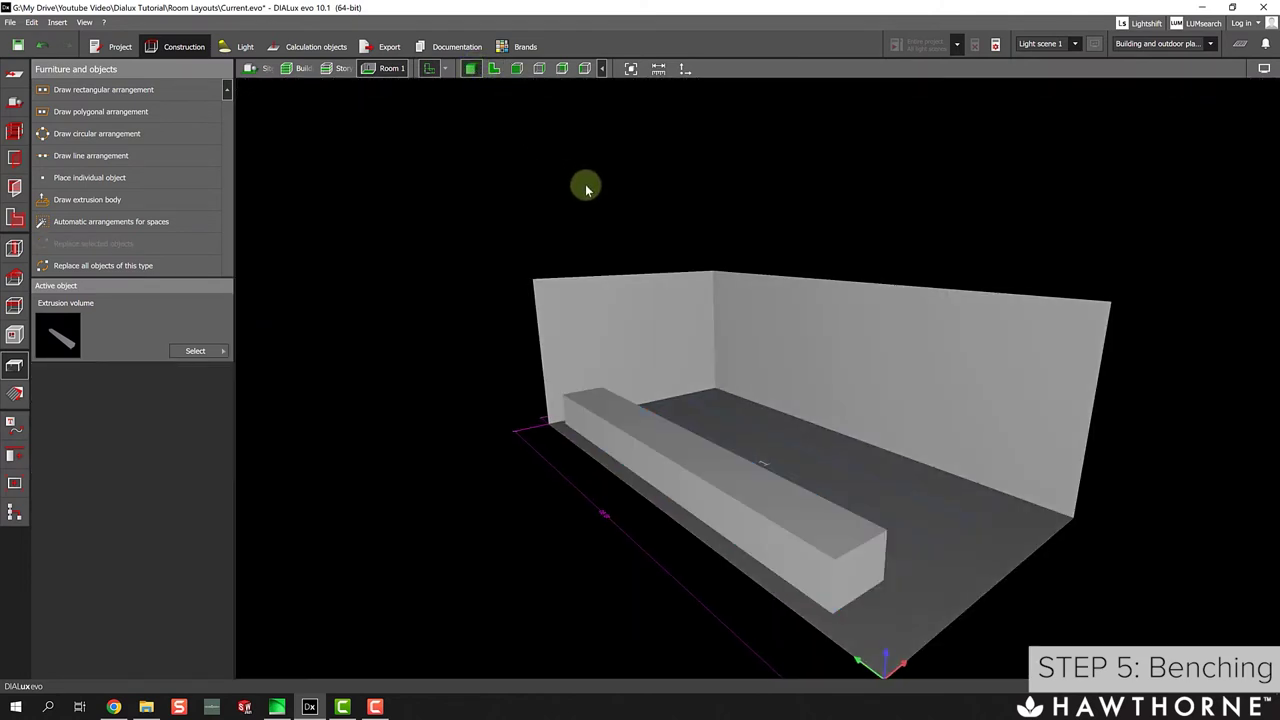
{"action": "left_click_drag", "start_coordinate": [724, 177], "coordinate": [612, 165]}
{"action": "left_click_drag", "start_coordinate": [662, 160], "coordinate": [686, 179]}
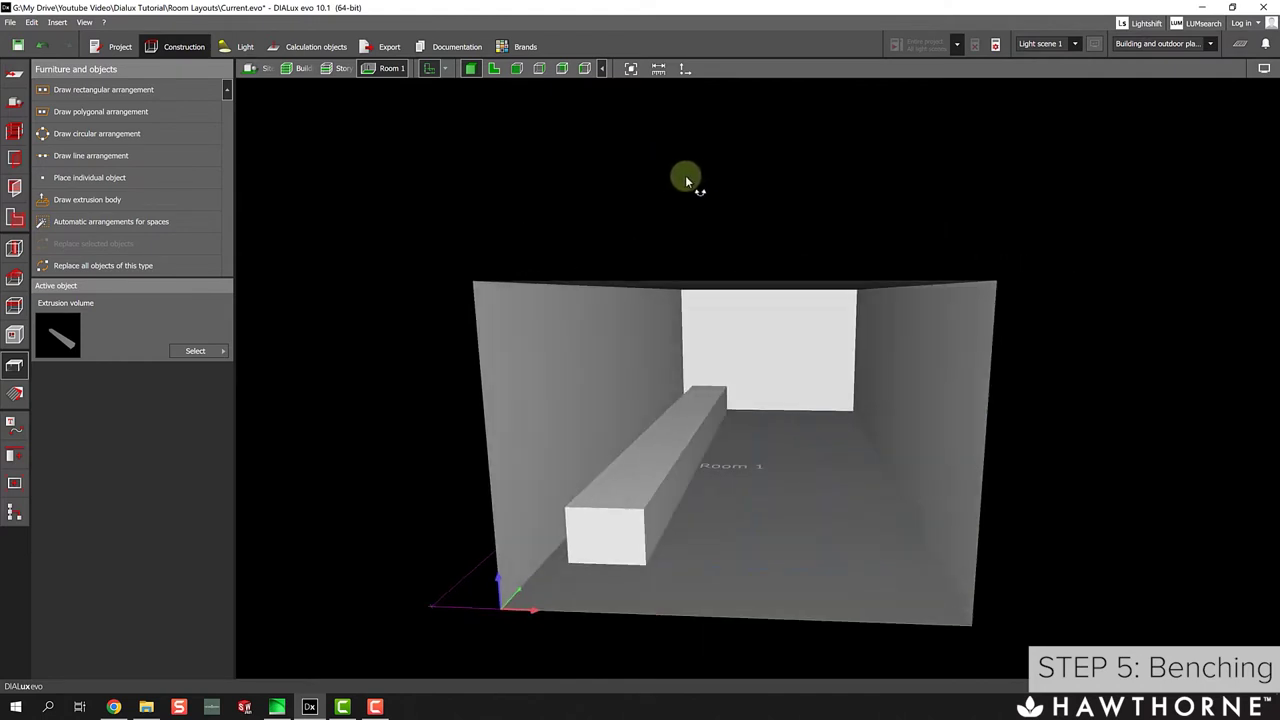
Select the bench and set its X position to 4 ft and to 6 ft.
{"action": "left_click", "coordinate": [671, 430]}
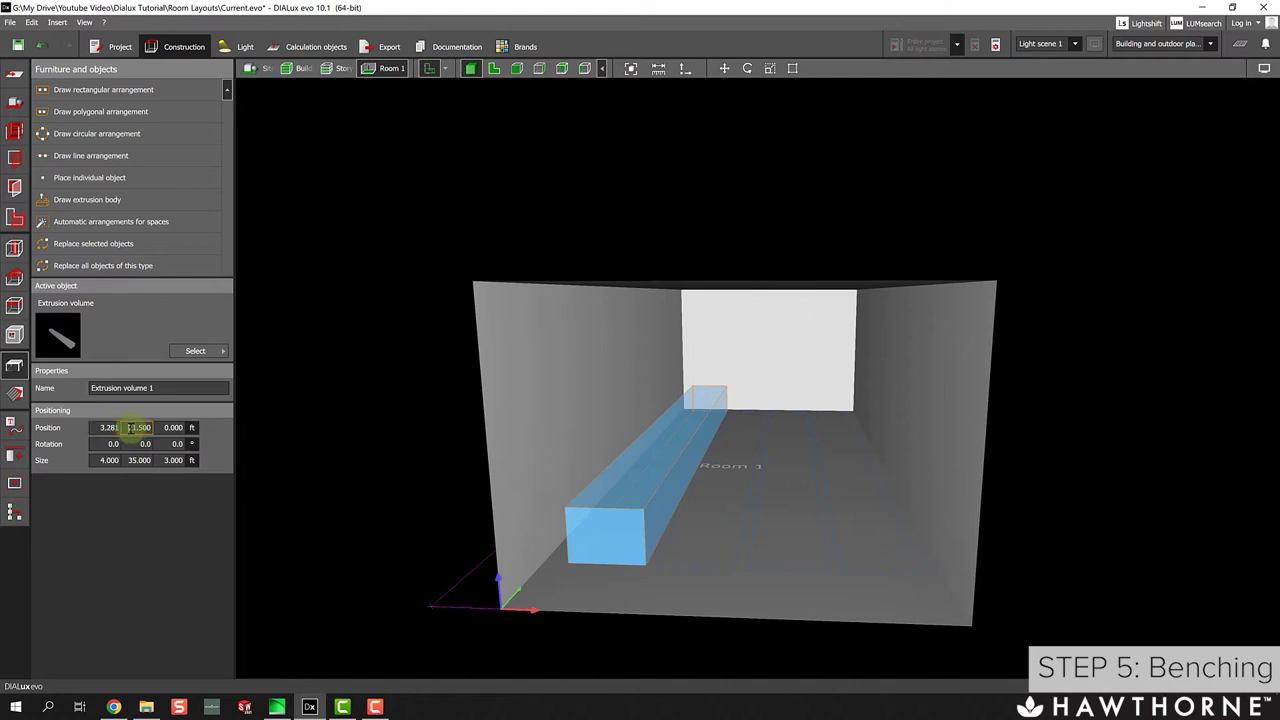
{"action": "left_click", "coordinate": [137, 427]}
{"action": "type", "text": "21.5"}
{"action": "left_click", "coordinate": [178, 427]}
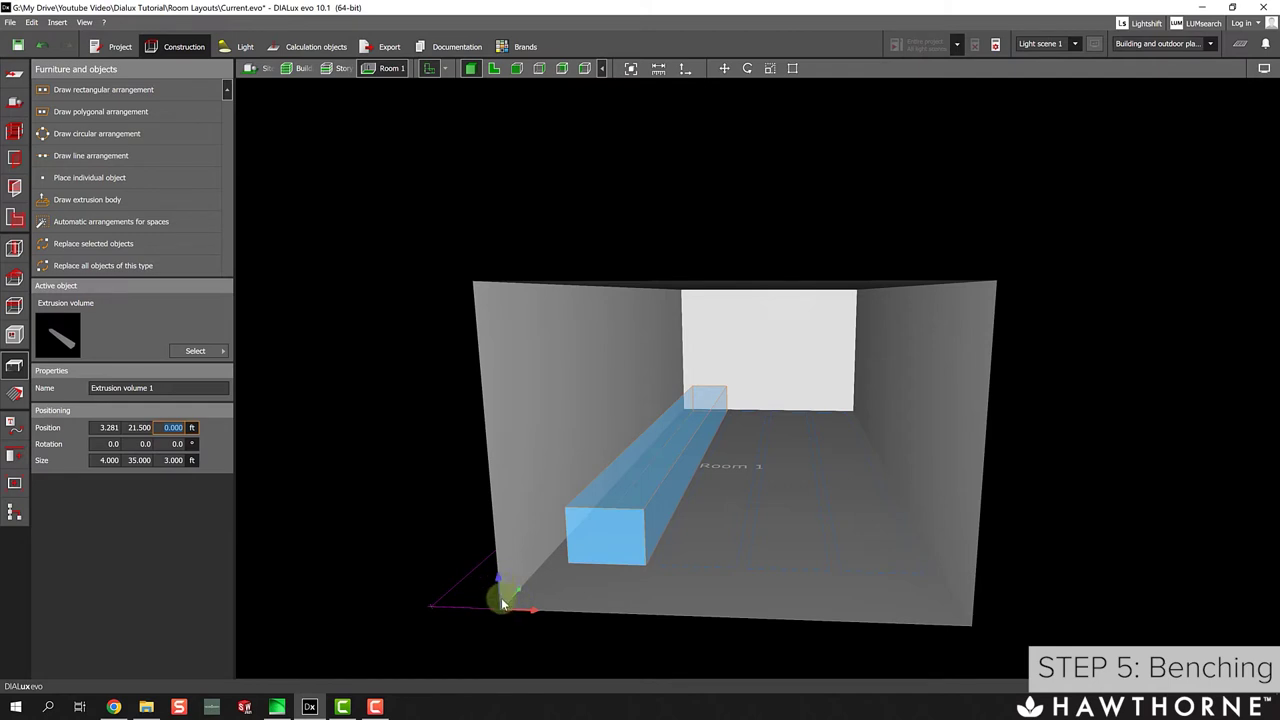
{"action": "left_click", "coordinate": [110, 428]}
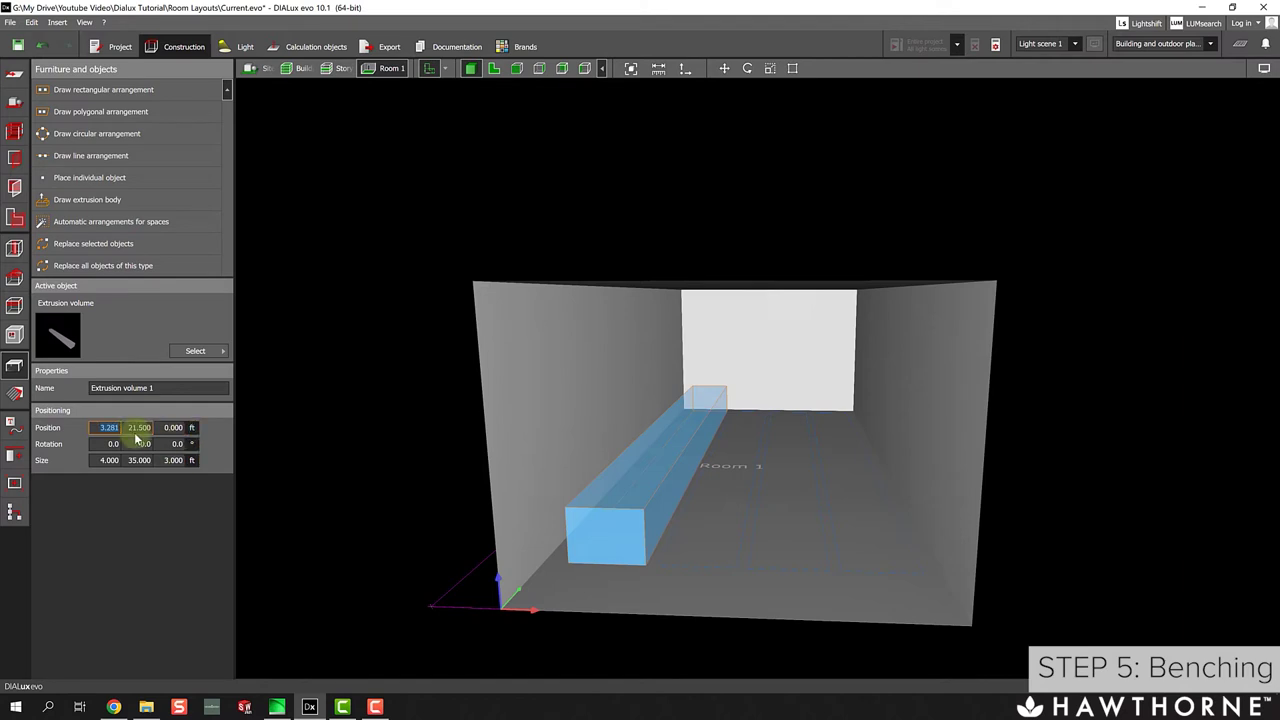
{"action": "type", "text": "4"}
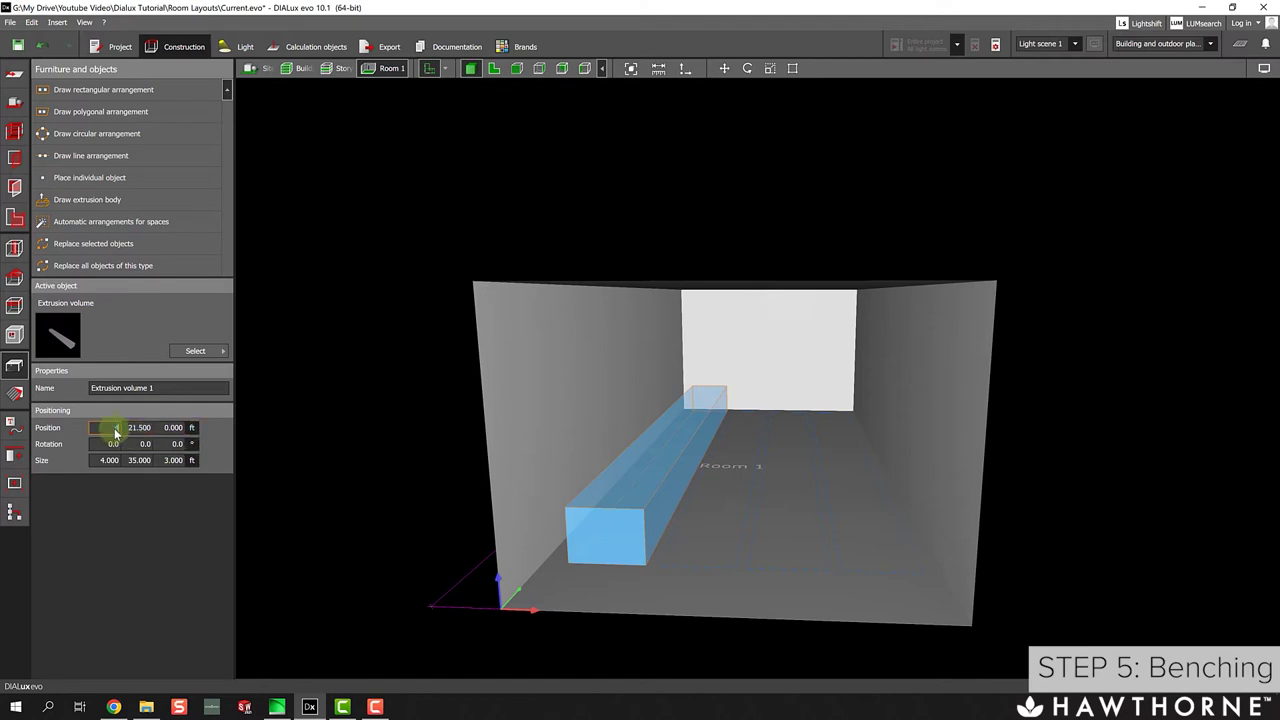
{"action": "key", "text": "Return"}
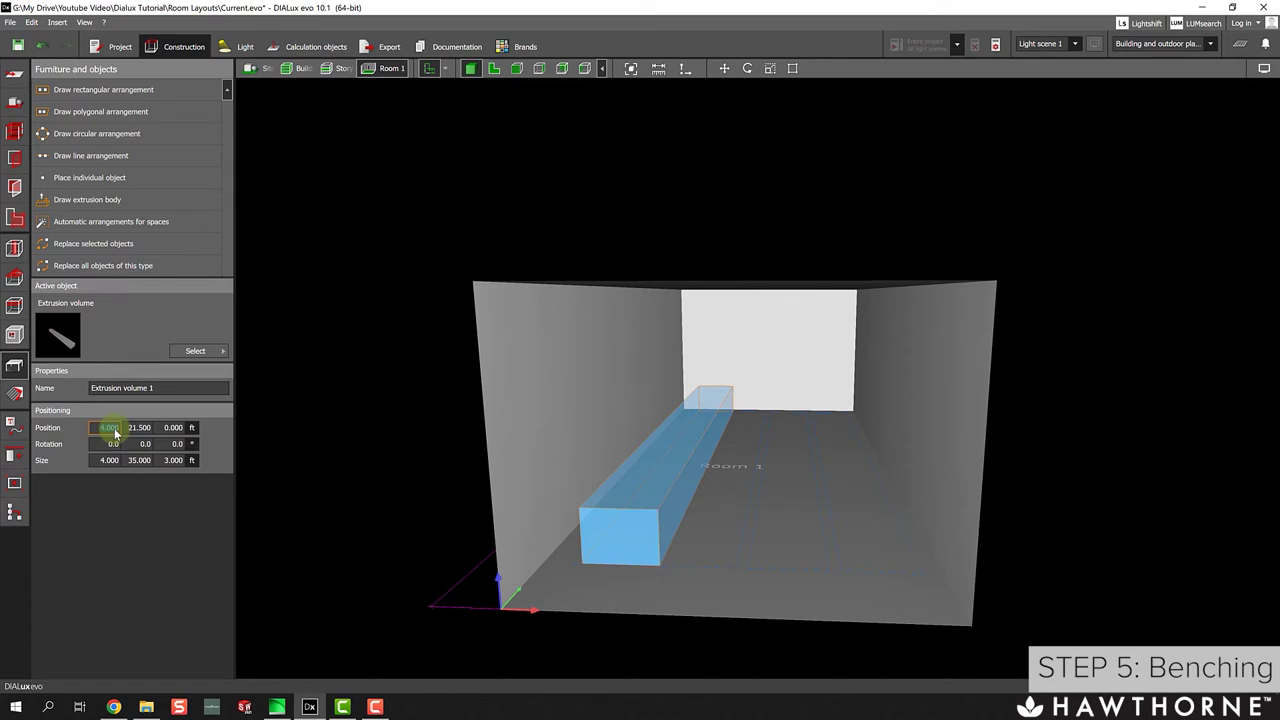
{"action": "type", "text": "5"}
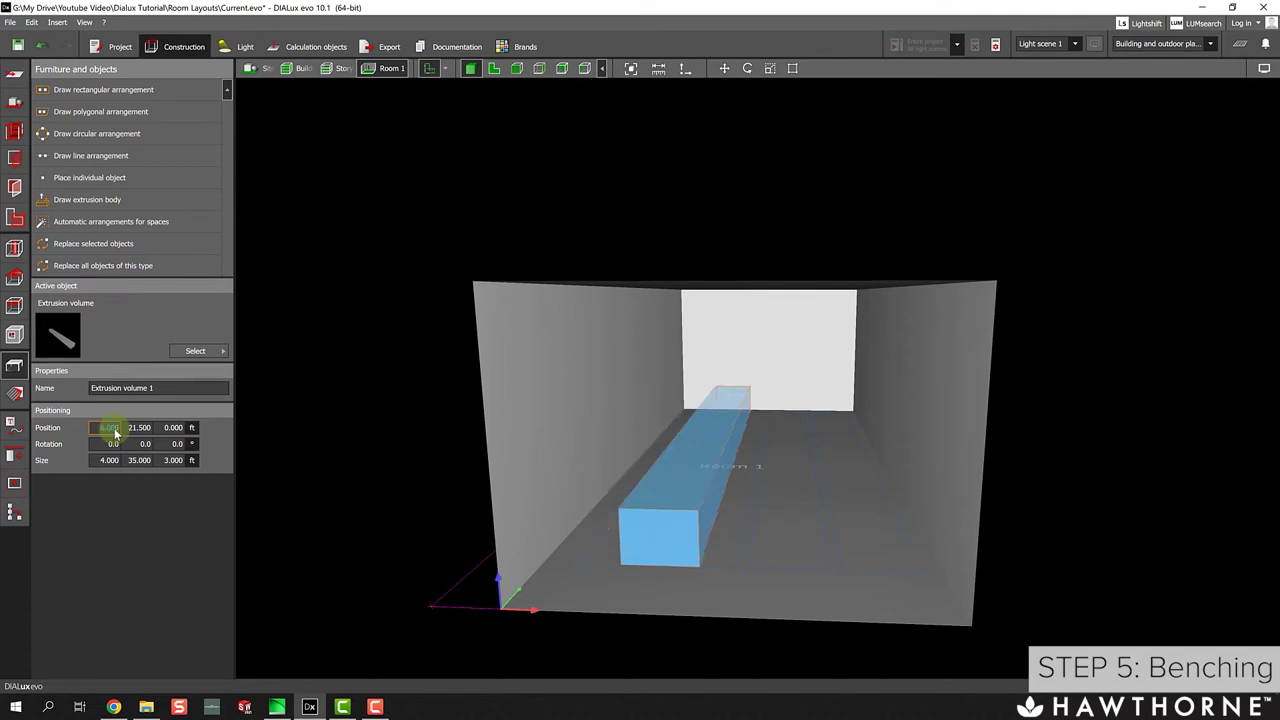
Set the bench's Y position to 25 ft and its Z position to 5 ft.
{"action": "left_click", "coordinate": [141, 428]}
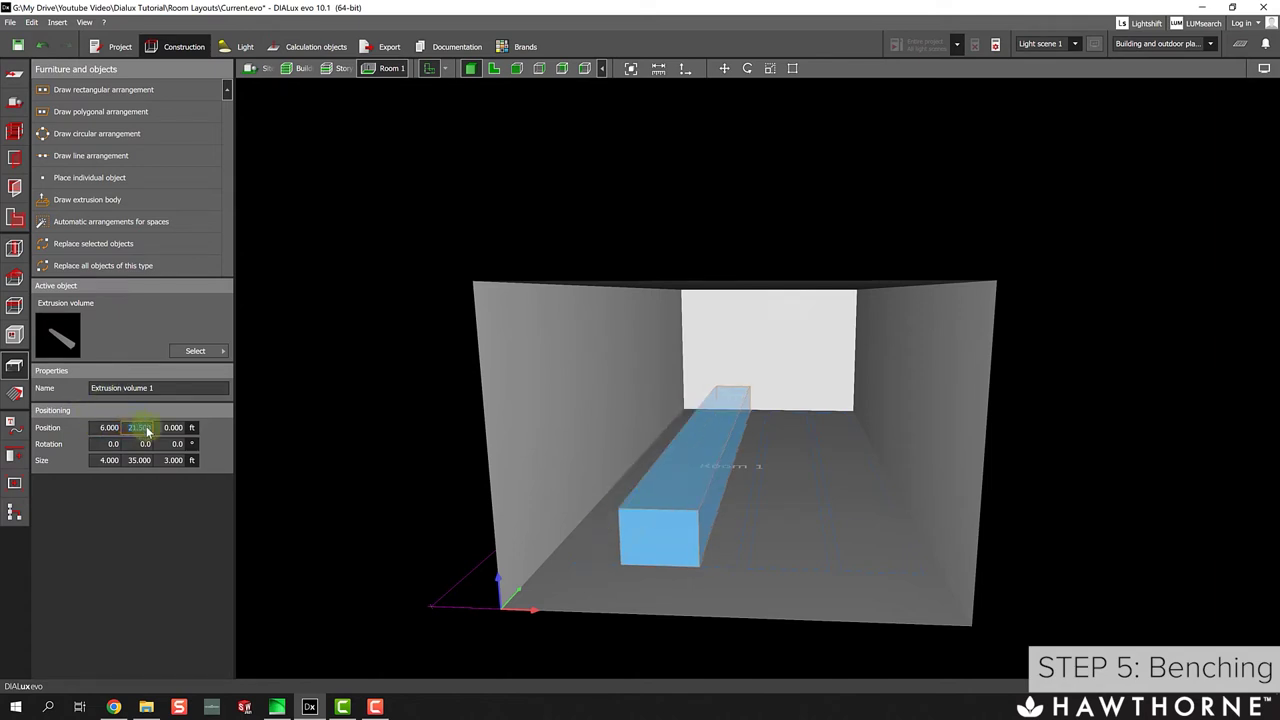
{"action": "key", "text": "BackSpace"}
{"action": "key", "text": "Tab"}
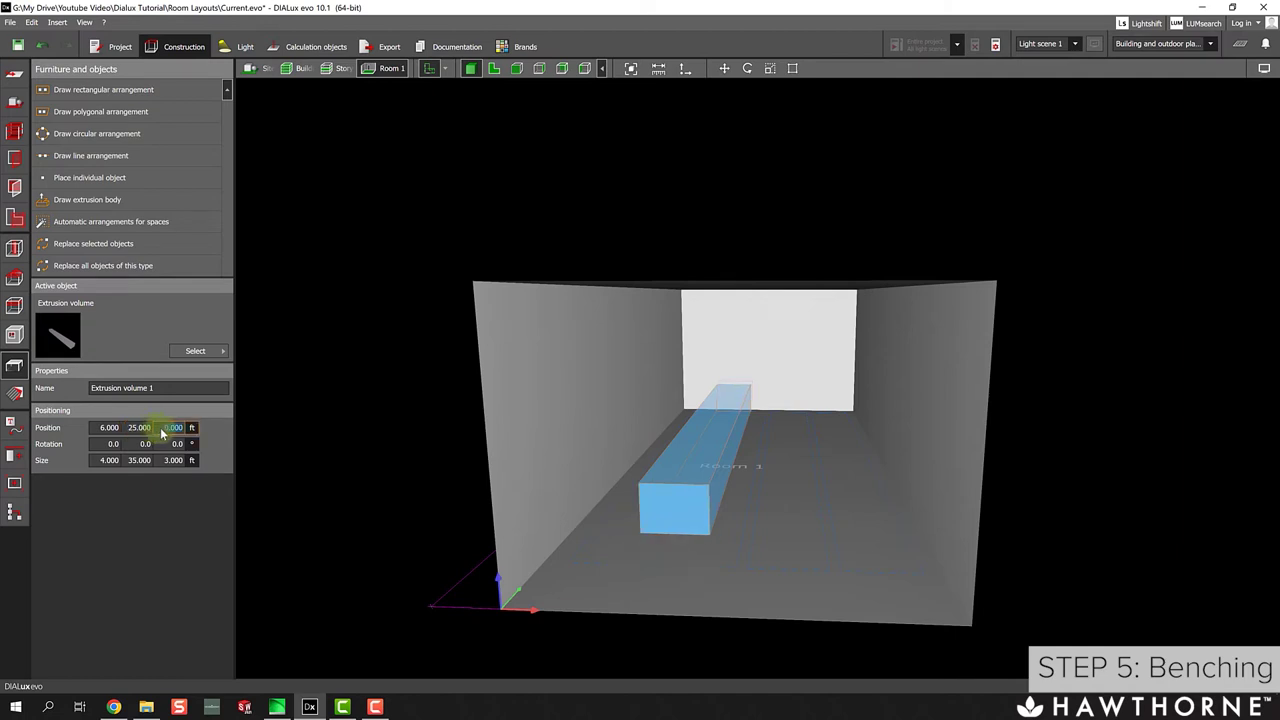
{"action": "type", "text": "2.5"}
{"action": "key", "text": "Return"}
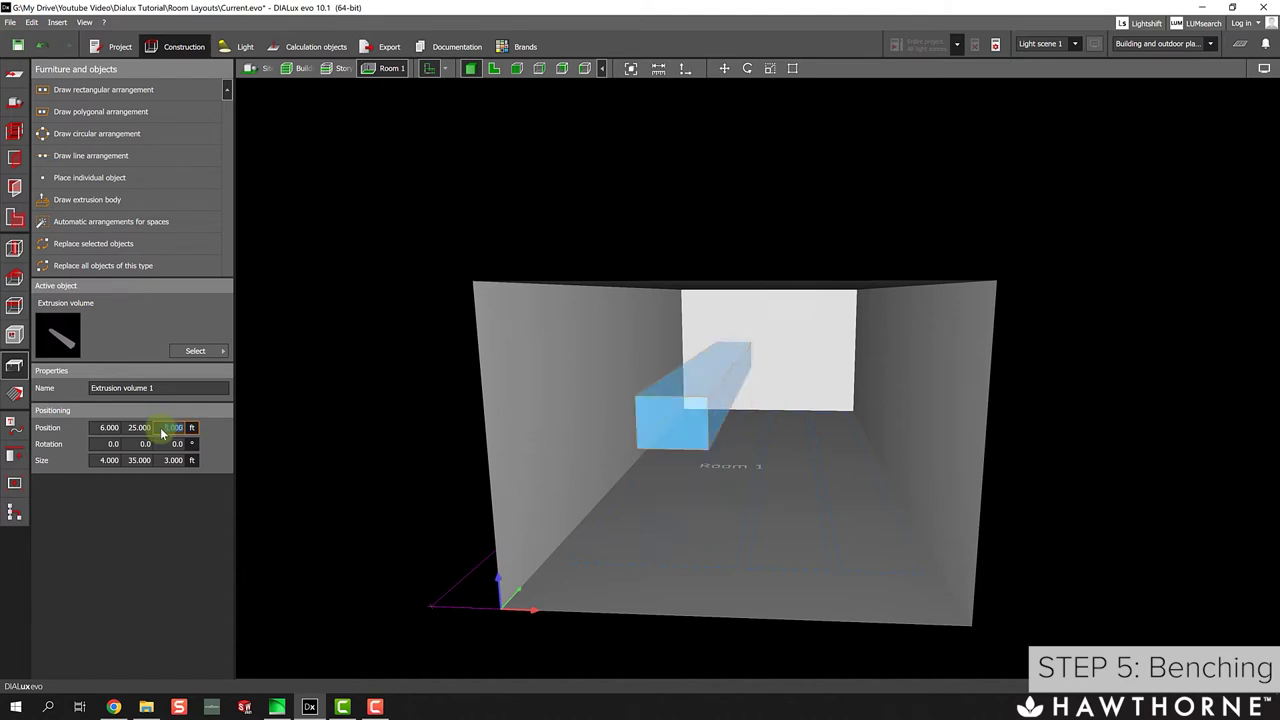
Move the bench freely in the 3D view to about X 5.6 ft and Z 6.2 ft.
{"action": "left_click_drag", "start_coordinate": [257, 434], "coordinate": [418, 483]}
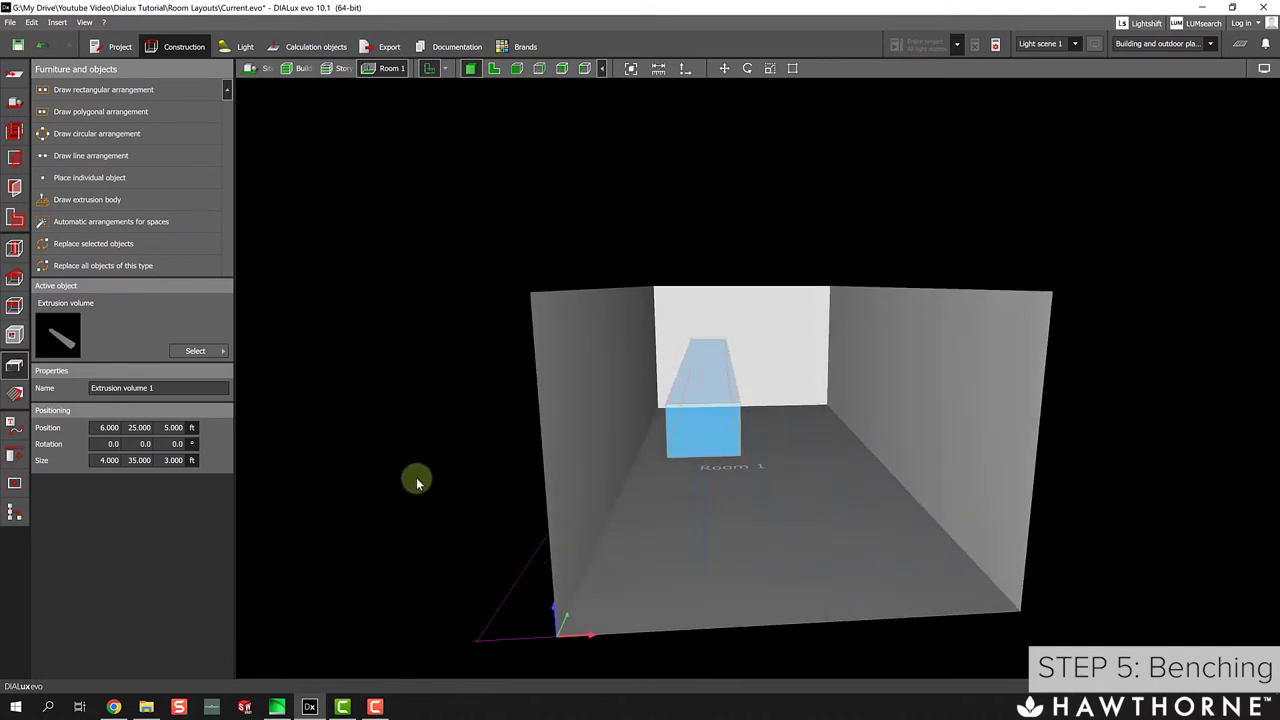
{"action": "right_click", "coordinate": [693, 427]}
{"action": "left_click", "coordinate": [720, 431]}
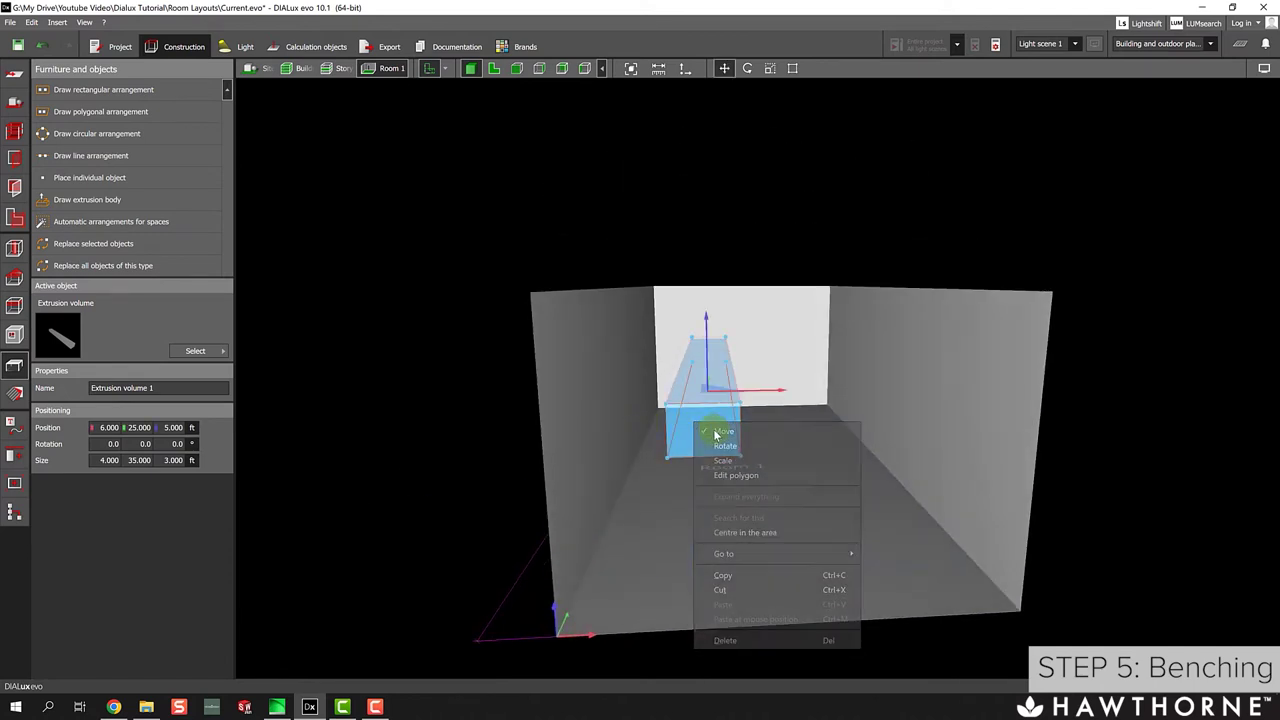
{"action": "left_click", "coordinate": [700, 294]}
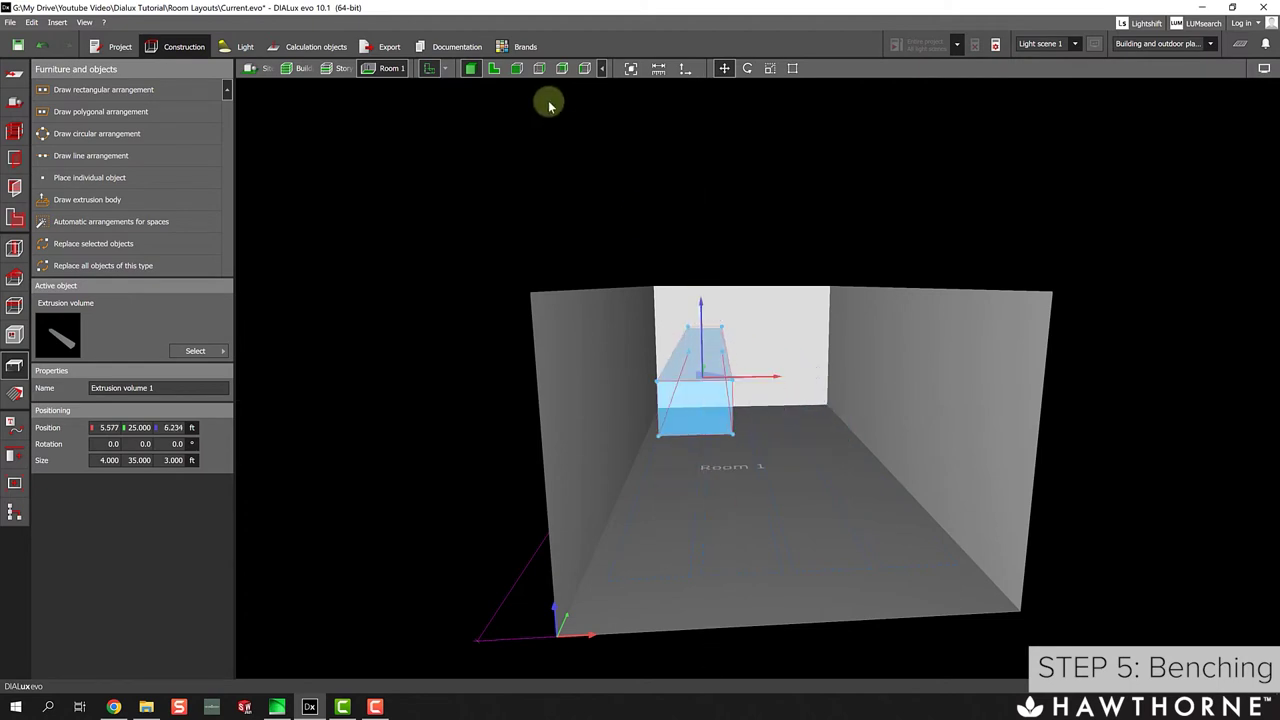
Move the bench in the floor plan to Y 21.5 ft and X about 5.9 ft.
{"action": "left_click", "coordinate": [494, 68]}
{"action": "scroll", "coordinate": [603, 260], "scroll_direction": "down", "scroll_amount": 2}
{"action": "left_click_drag", "start_coordinate": [615, 350], "coordinate": [615, 380]}
{"action": "left_click_drag", "start_coordinate": [697, 441], "coordinate": [700, 441]}
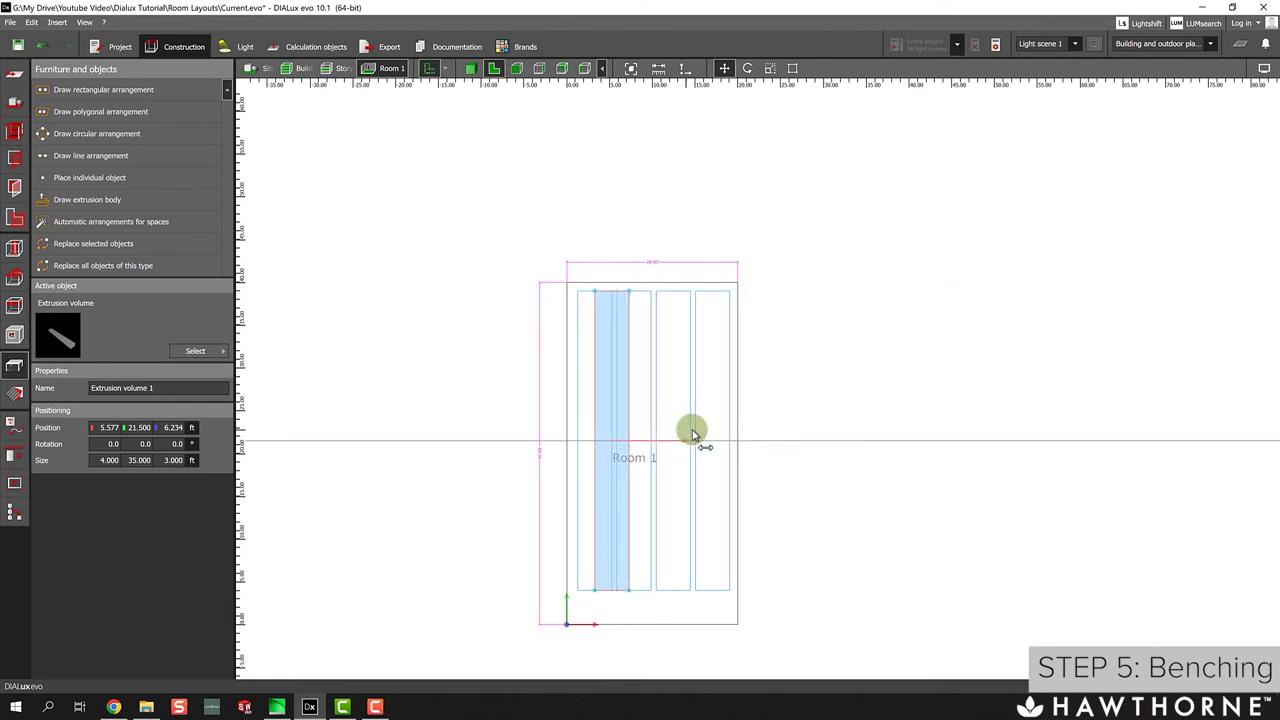
Return to the 3D view and undo the bench's position changes.
{"action": "left_click", "coordinate": [470, 68]}
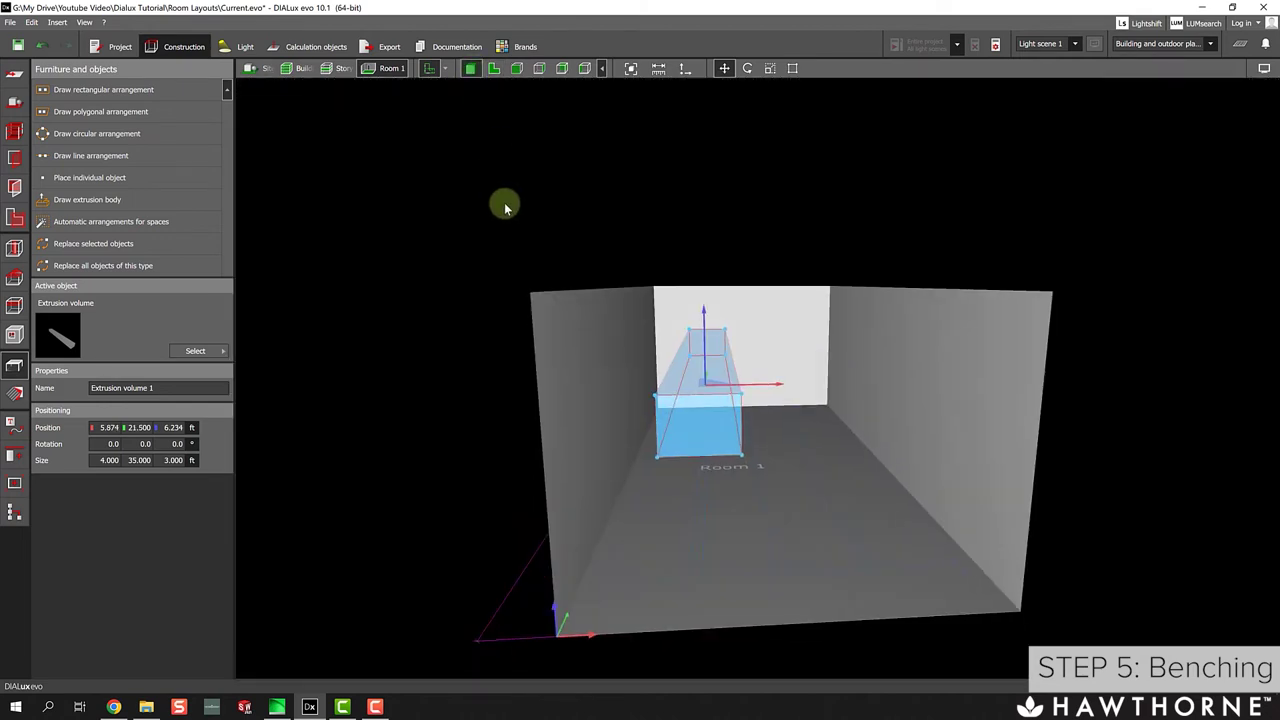
{"action": "left_click", "coordinate": [504, 204]}
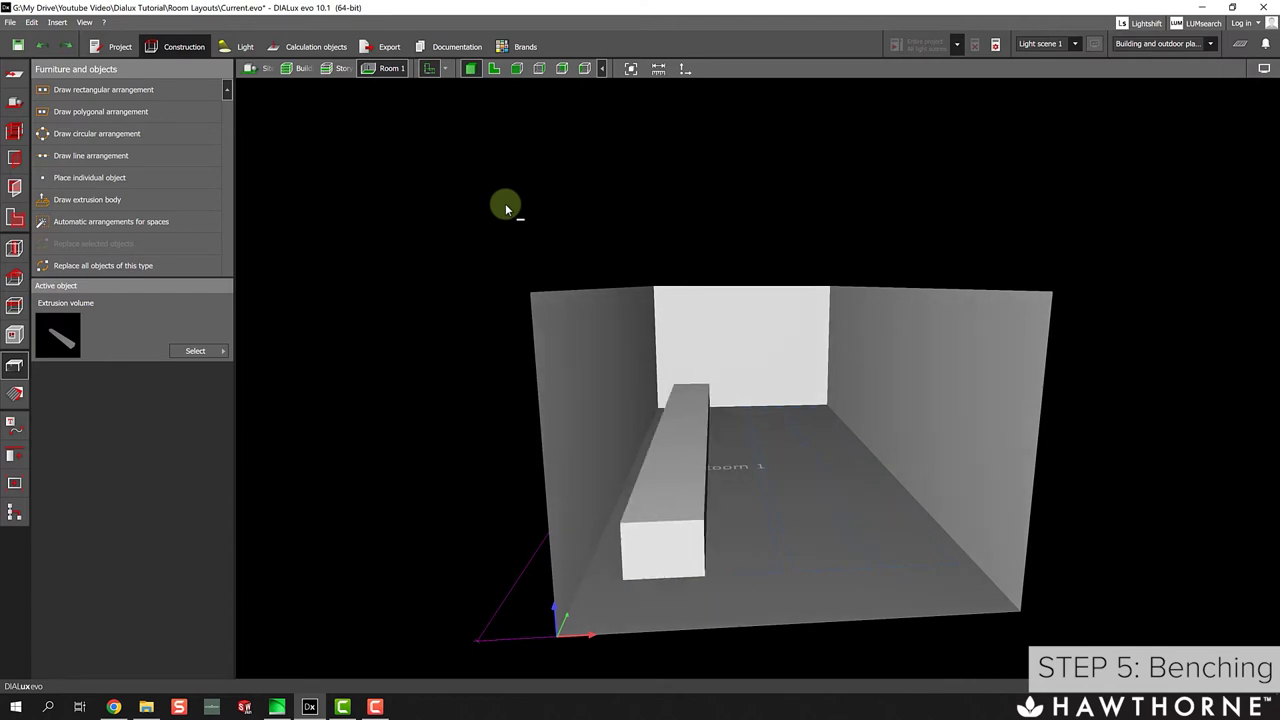
{"action": "right_click_drag", "start_coordinate": [720, 183], "coordinate": [703, 363]}
Select the bench and set its rotation about the Z axis to 90 degrees.
{"action": "left_click", "coordinate": [689, 425]}
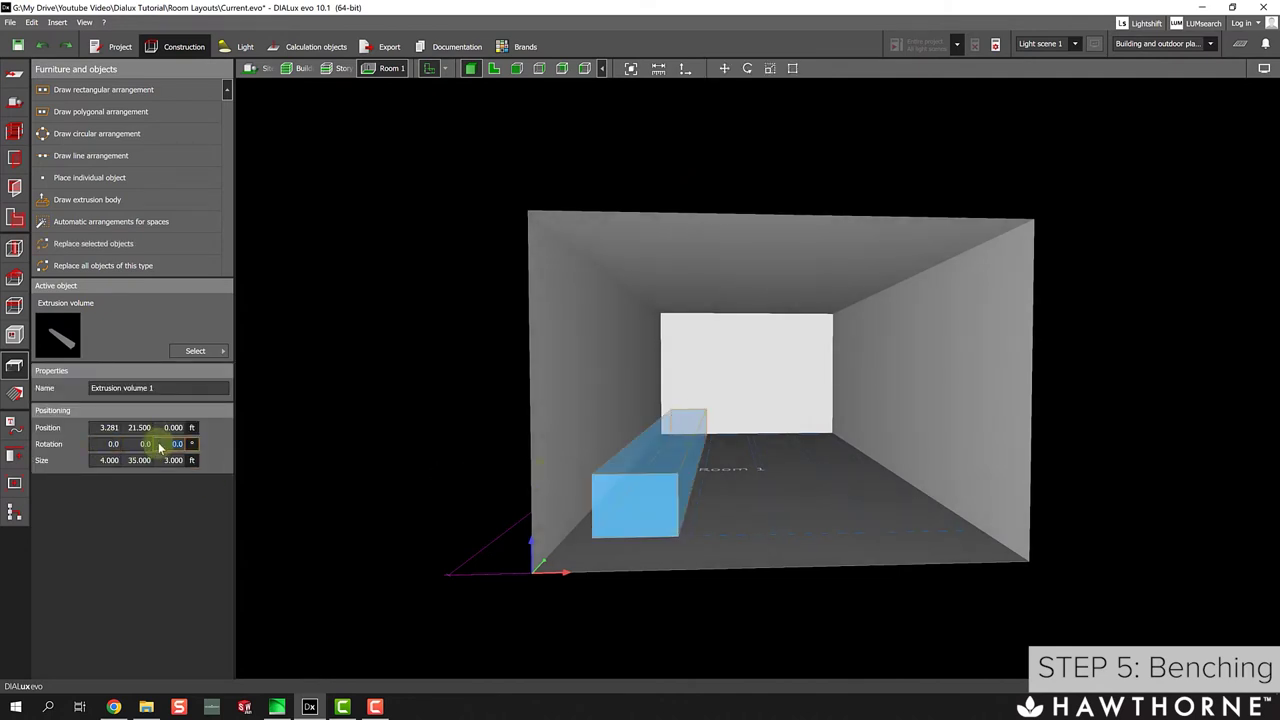
{"action": "left_click", "coordinate": [177, 444]}
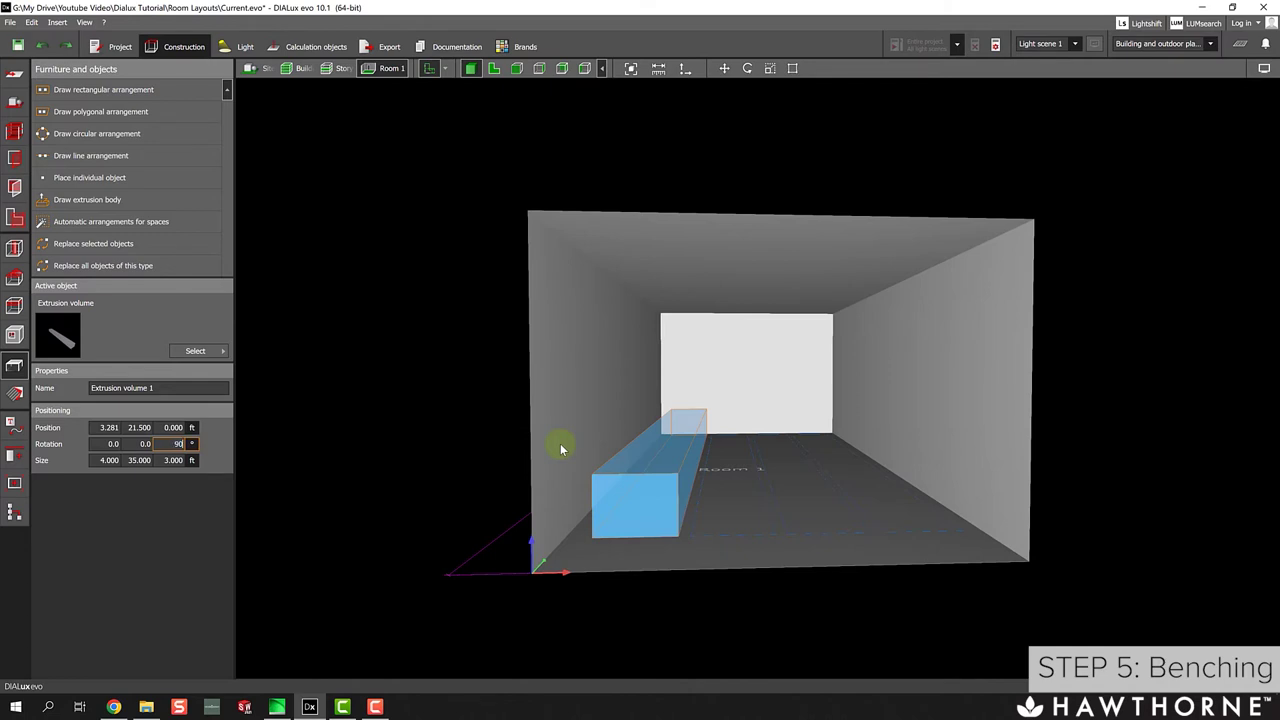
{"action": "type", "text": "90"}
{"action": "key", "text": "Return"}
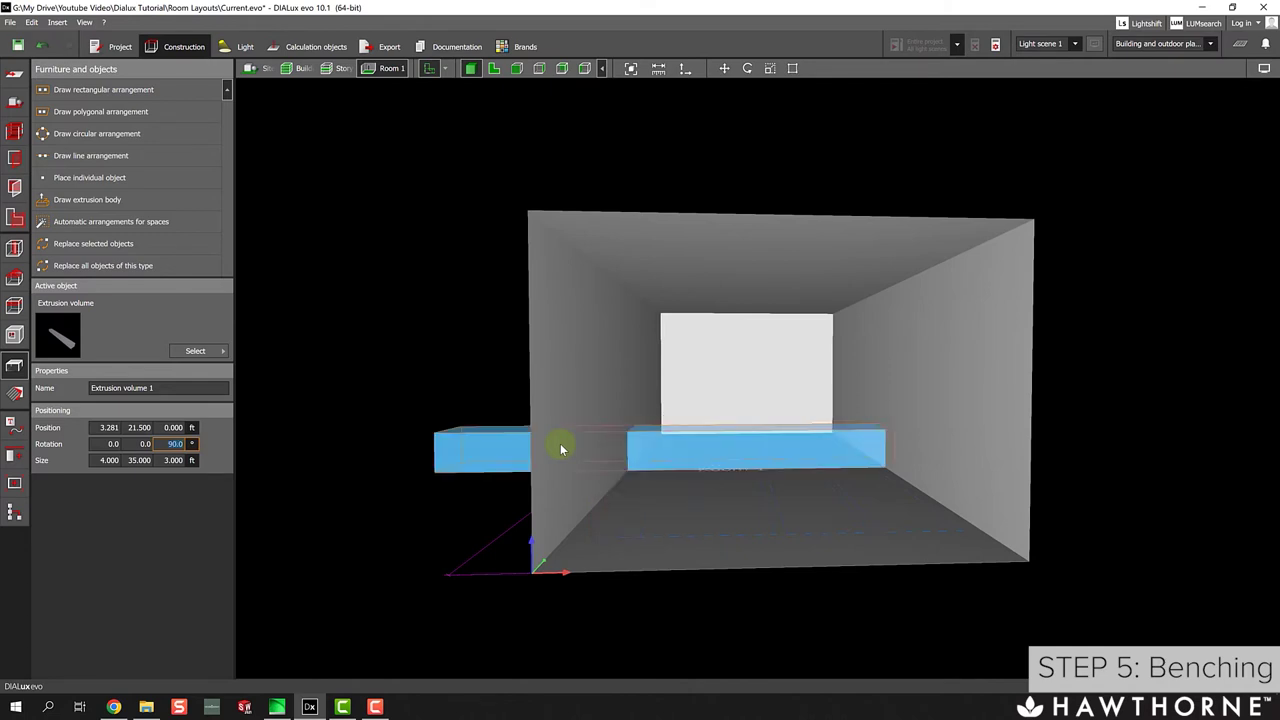
Reset the bench's rotation about the Z axis to 0 degrees.
{"action": "right_click_drag", "start_coordinate": [523, 311], "coordinate": [489, 331]}
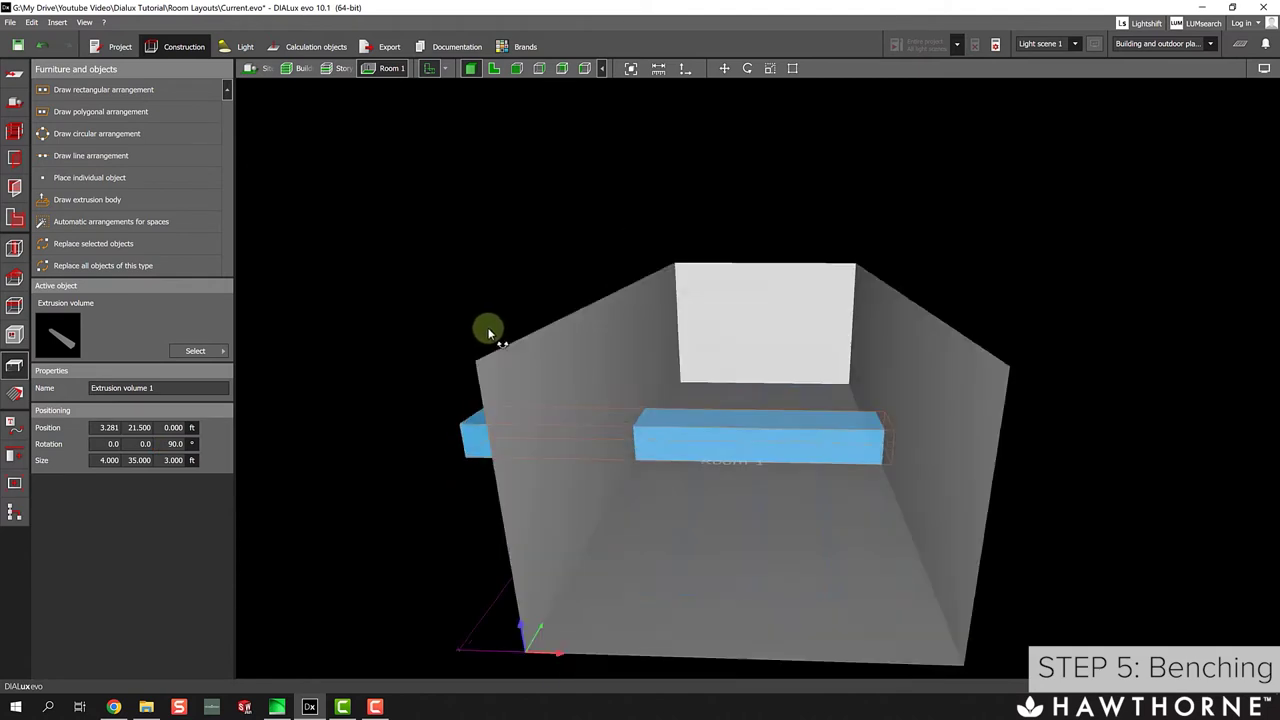
{"action": "double_click", "coordinate": [175, 443]}
{"action": "type", "text": "0"}
{"action": "key", "text": "Return"}
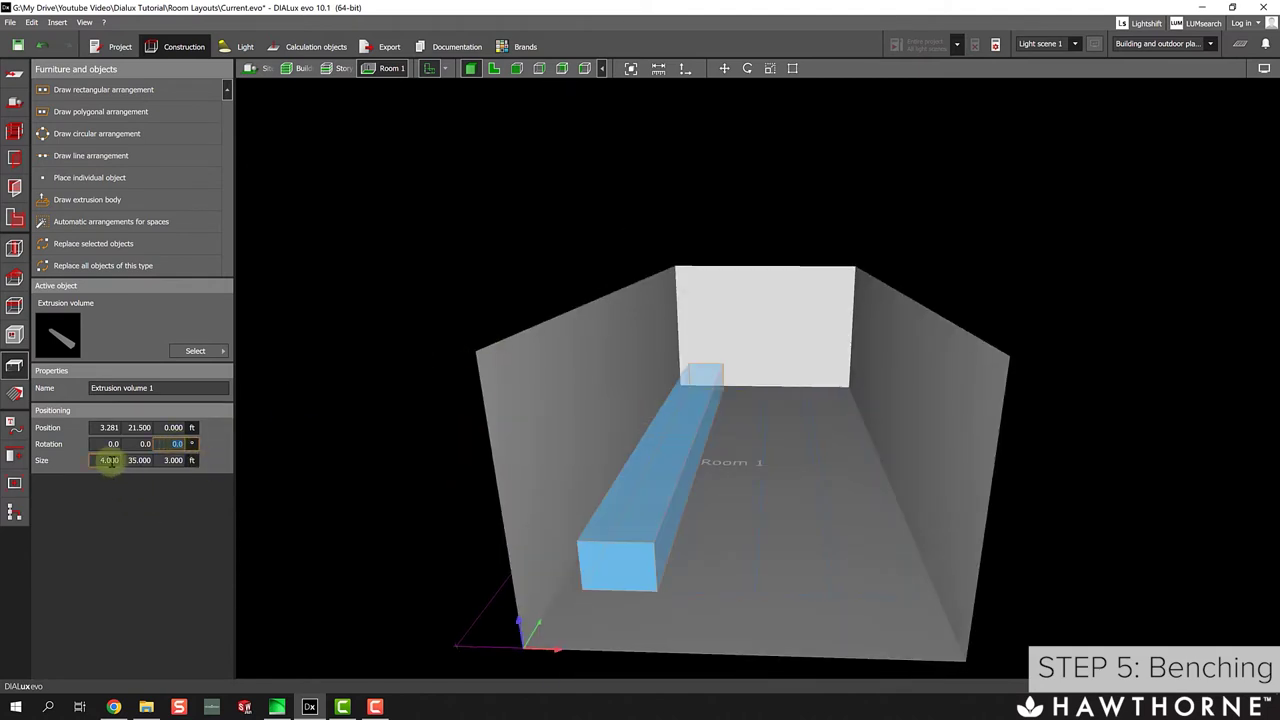
Set the bench's height to 1.5 ft and deselect it.
{"action": "double_click", "coordinate": [175, 460]}
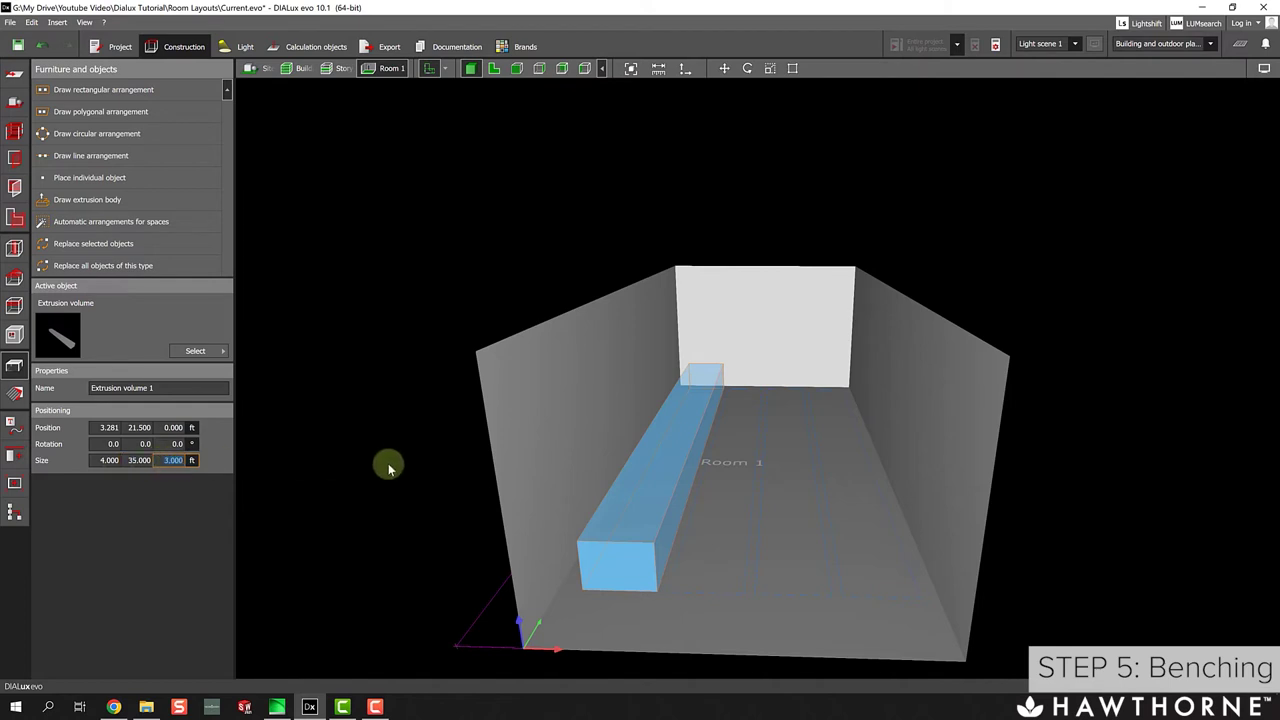
{"action": "mouse_move", "coordinate": [388, 463]}
{"action": "right_mouse_down"}
{"action": "mouse_move", "coordinate": [393, 447]}
{"action": "mouse_move", "coordinate": [405, 459]}
{"action": "right_mouse_up"}
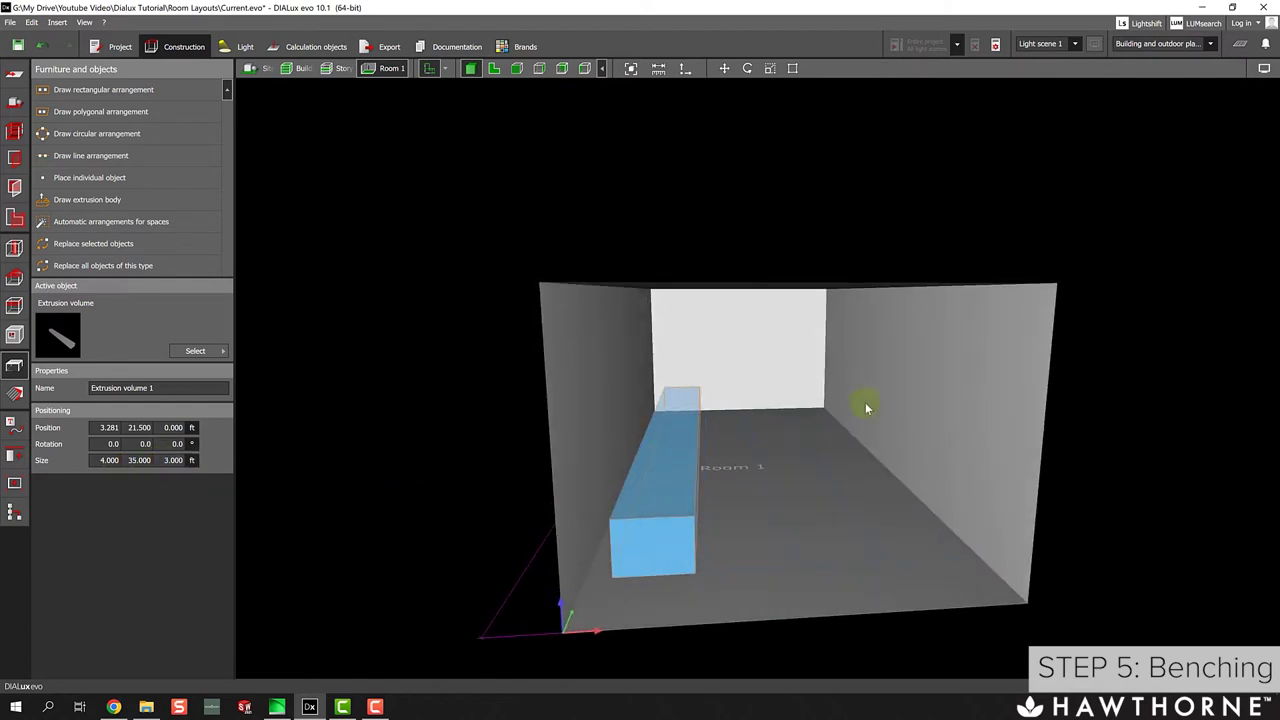
{"action": "right_click_drag", "start_coordinate": [560, 434], "coordinate": [614, 503]}
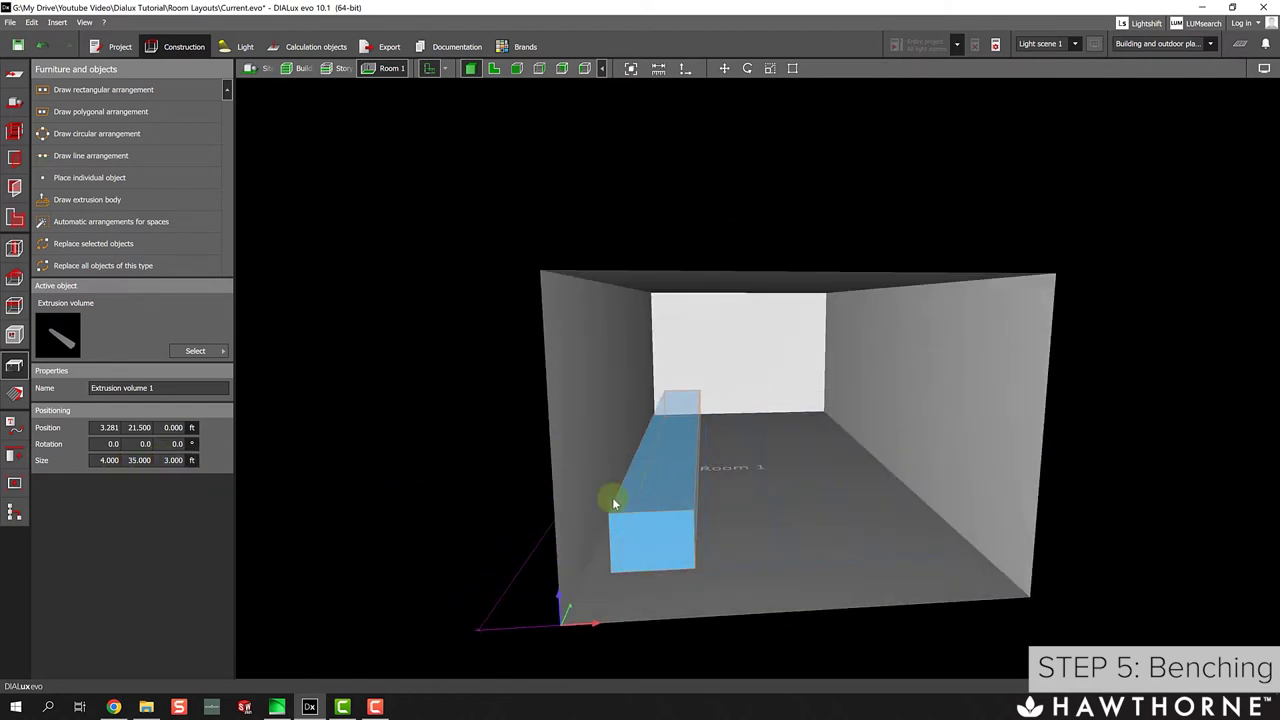
{"action": "double_click", "coordinate": [173, 460]}
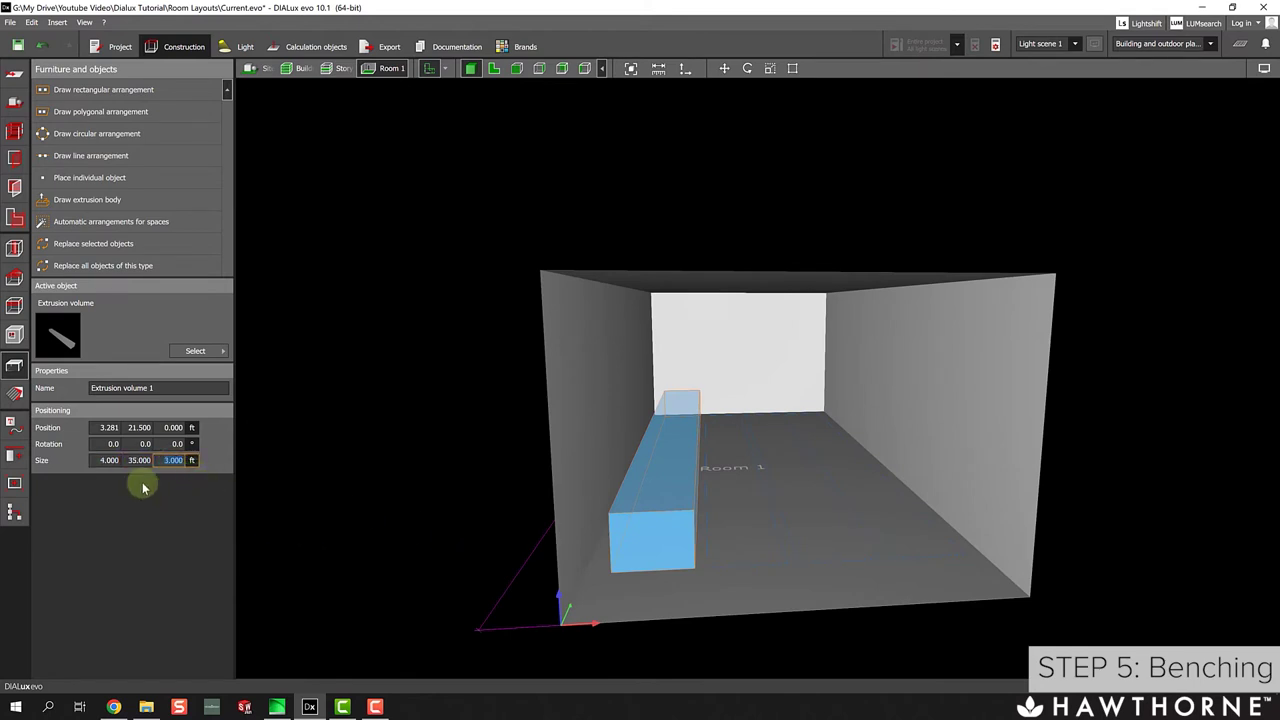
{"action": "double_click", "coordinate": [128, 462]}
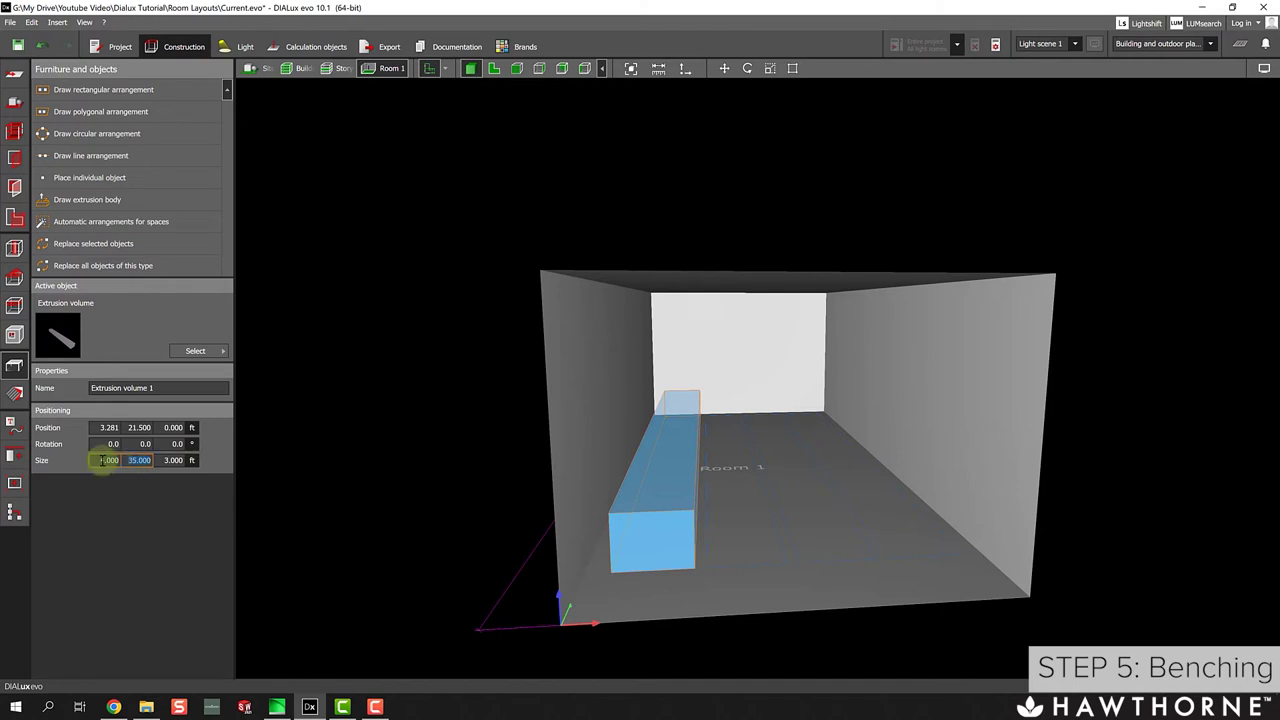
{"action": "key", "text": "Tab"}
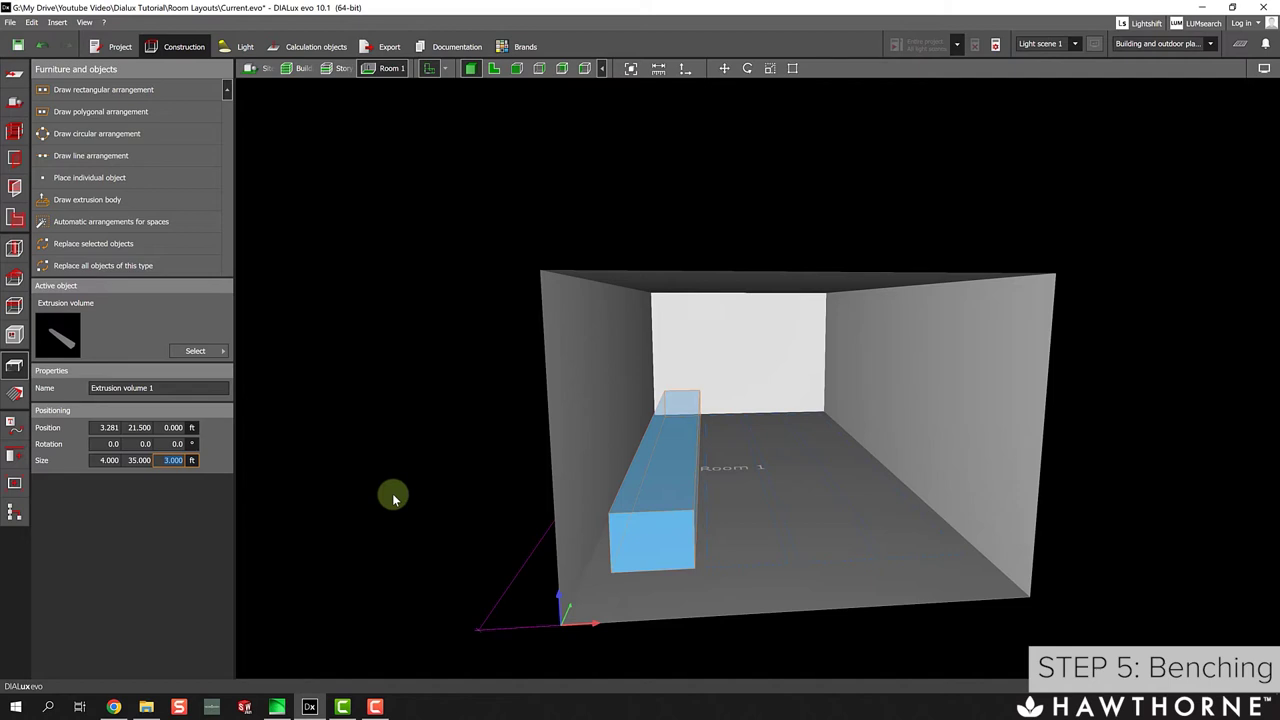
{"action": "type", "text": "1.5"}
{"action": "key", "text": "Return"}
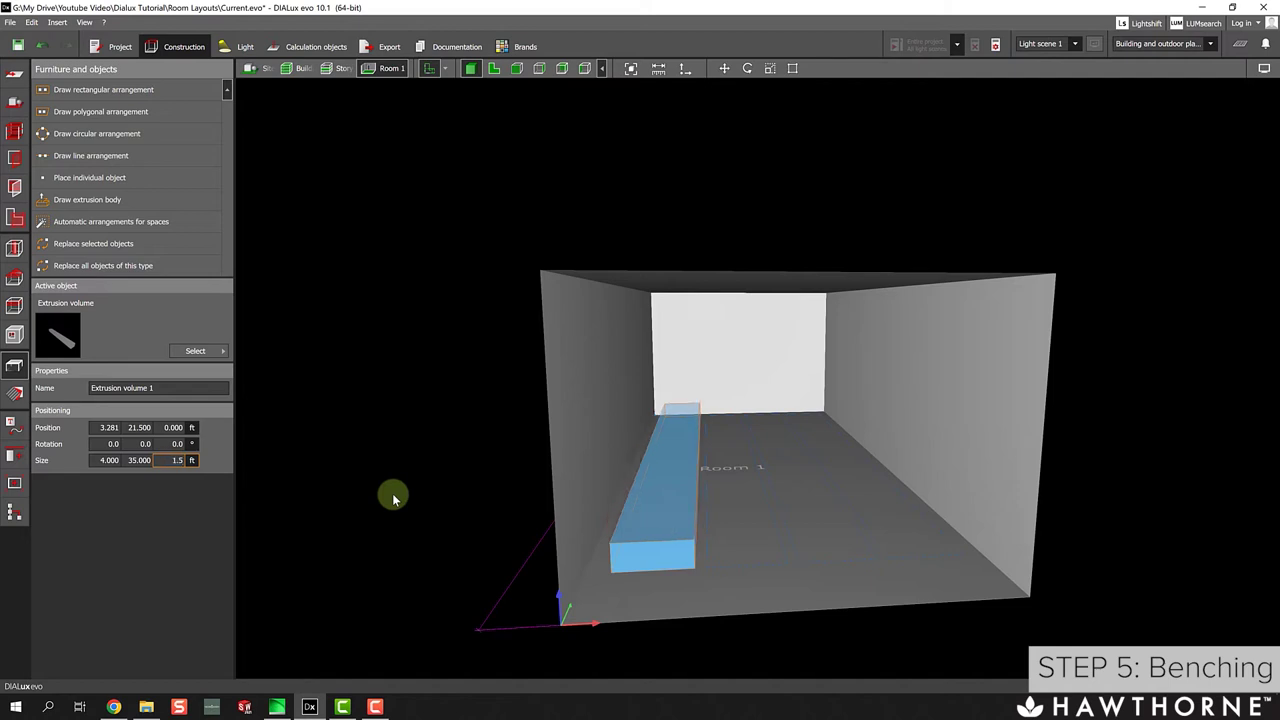
{"action": "left_click", "coordinate": [392, 493]}
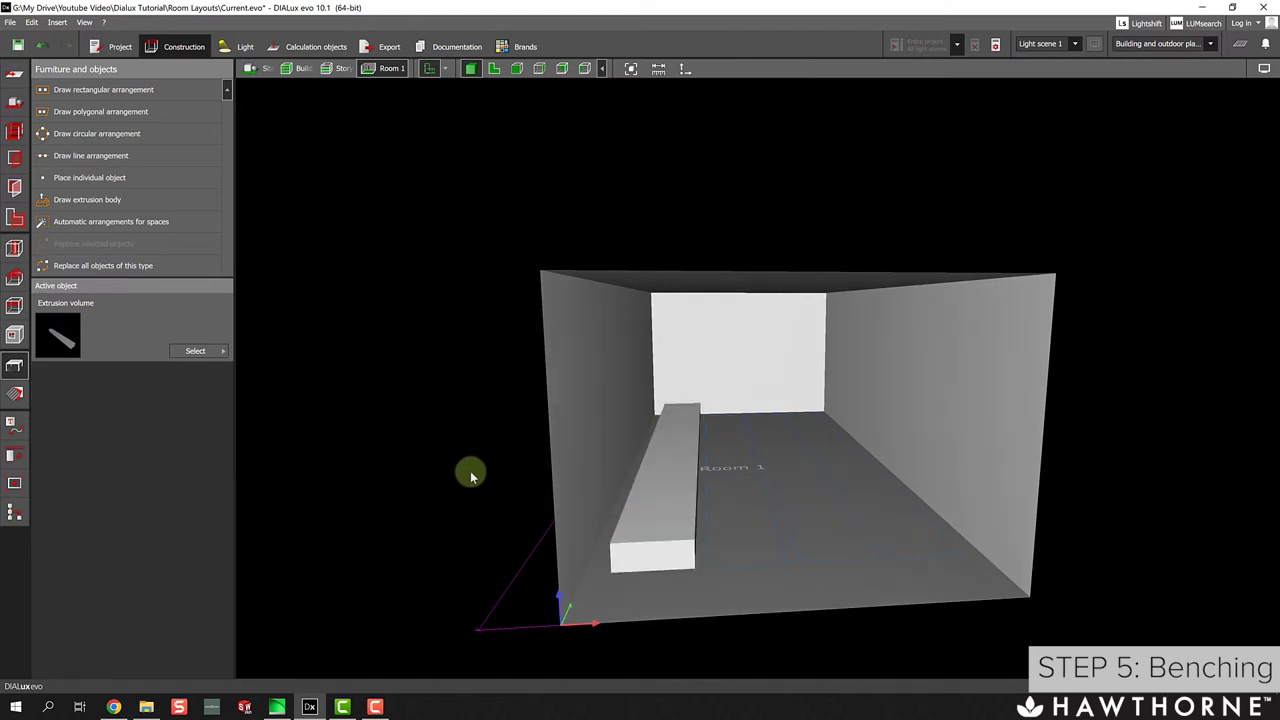
In the floor plan, copy the first bench and place the duplicate on the second bench outline at X 7.874 ft.
{"action": "mouse_move", "coordinate": [470, 471]}
{"action": "left_mouse_down"}
{"action": "mouse_move", "coordinate": [466, 449]}
{"action": "mouse_move", "coordinate": [434, 451]}
{"action": "mouse_move", "coordinate": [479, 452]}
{"action": "mouse_move", "coordinate": [481, 474]}
{"action": "mouse_move", "coordinate": [471, 470]}
{"action": "left_mouse_up"}
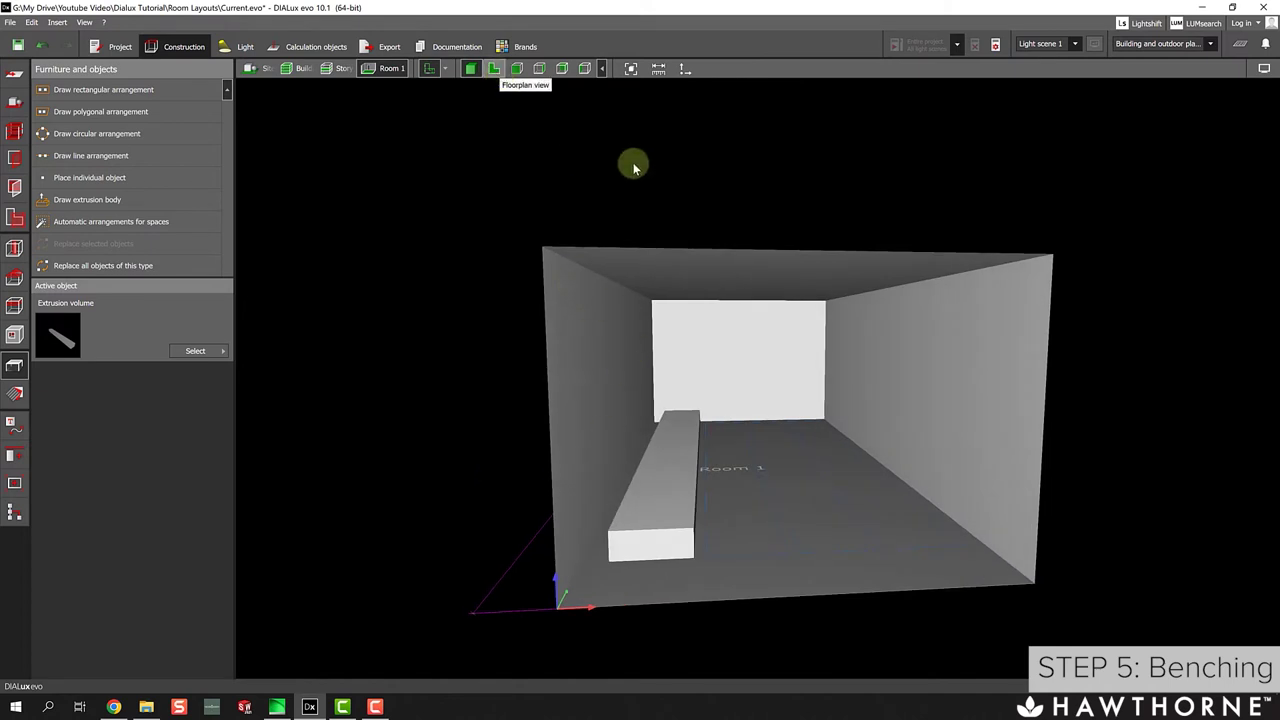
{"action": "left_click_drag", "start_coordinate": [633, 162], "coordinate": [429, 70]}
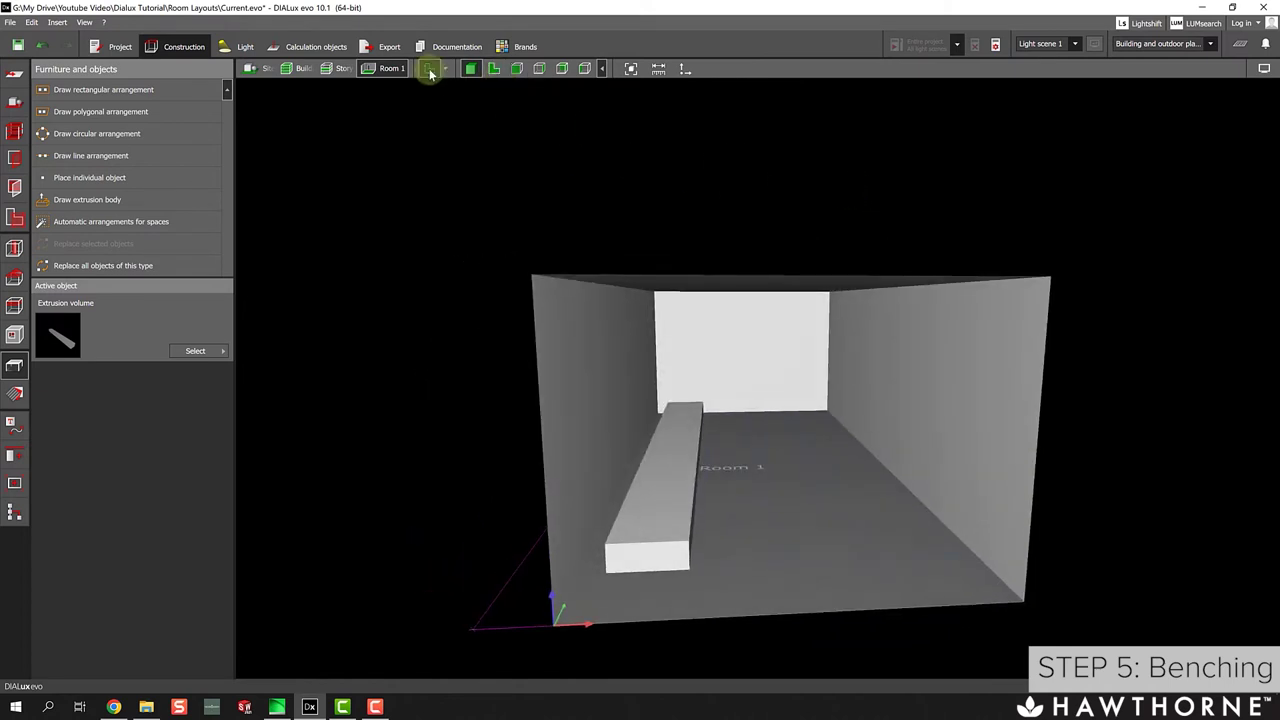
{"action": "left_click", "coordinate": [499, 68]}
{"action": "scroll", "coordinate": [594, 400], "scroll_direction": "up", "scroll_amount": 2}
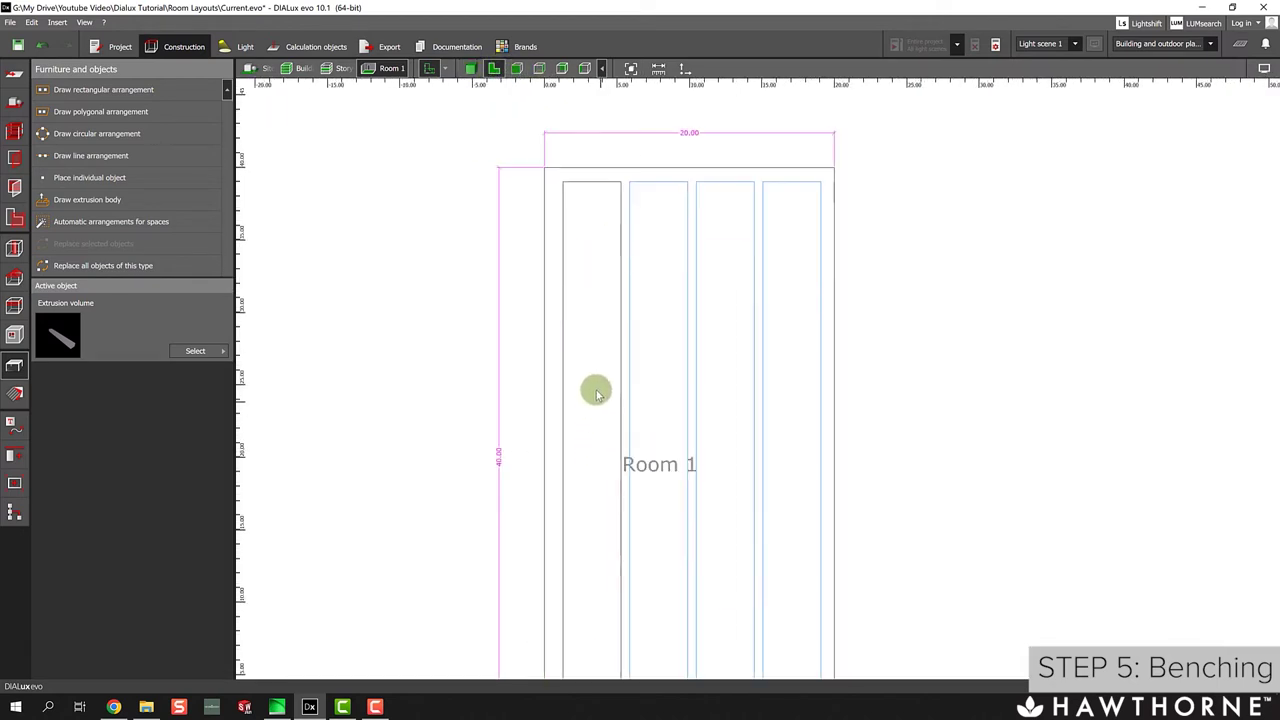
{"action": "left_click", "coordinate": [594, 389]}
{"action": "scroll", "coordinate": [596, 388], "scroll_direction": "down", "scroll_amount": 2}
{"action": "right_click_drag", "start_coordinate": [596, 384], "coordinate": [589, 367]}
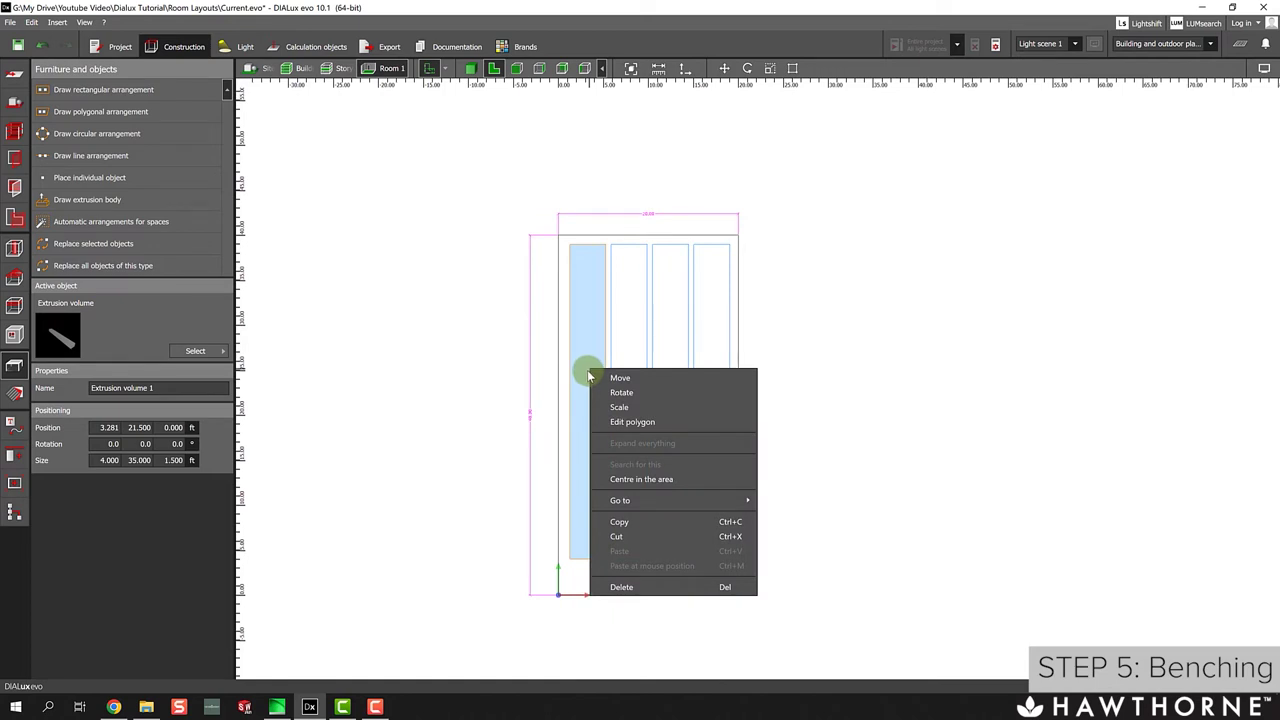
{"action": "left_click", "coordinate": [655, 521]}
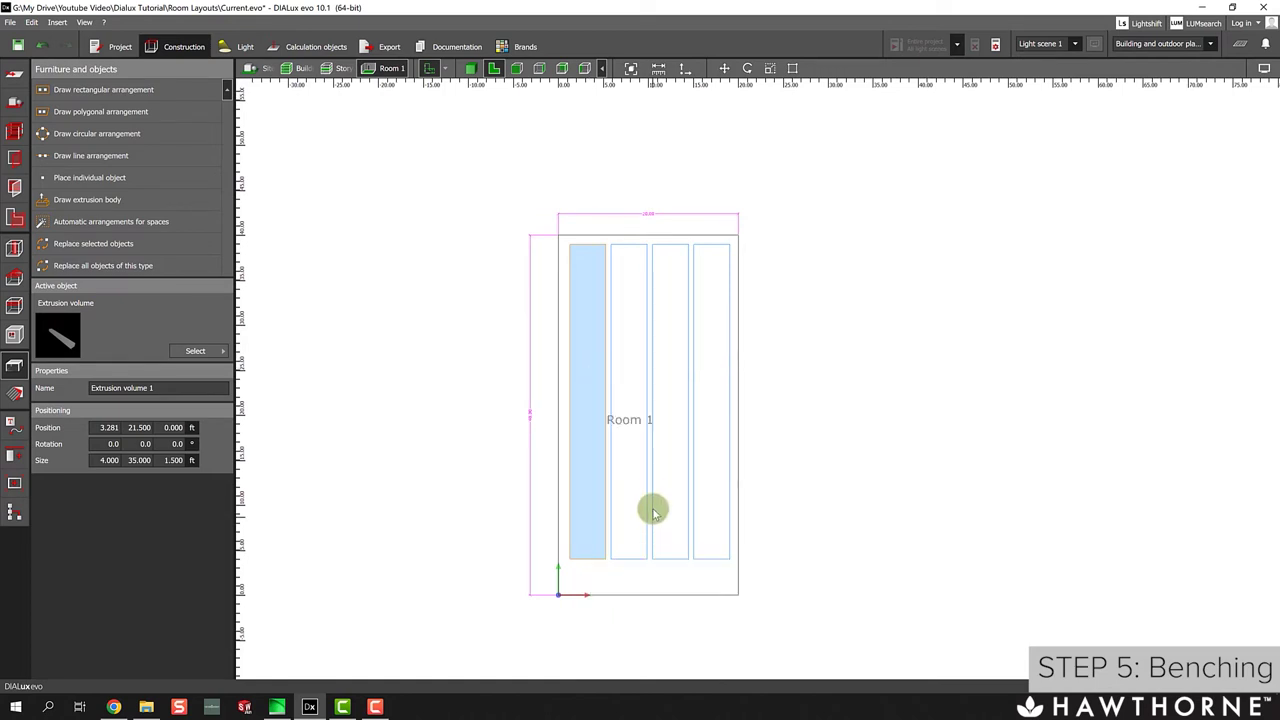
{"action": "key", "text": "Escape"}
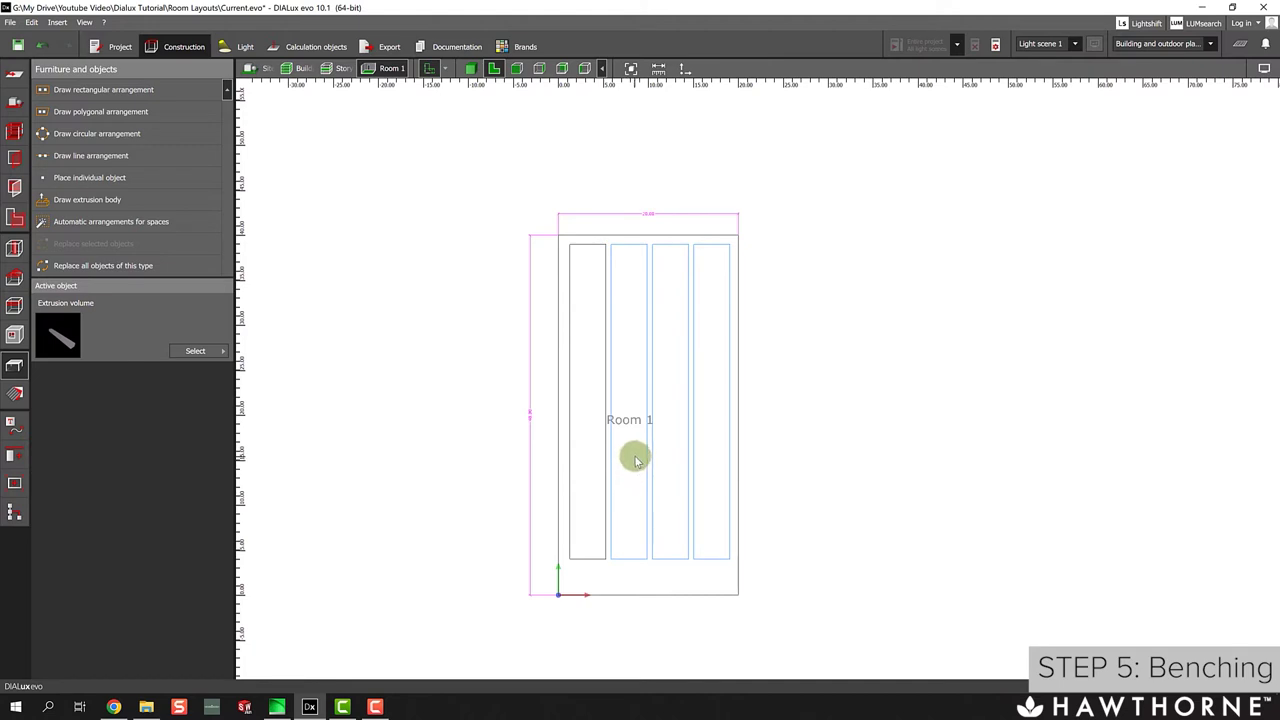
{"action": "key", "text": "ctrl+v"}
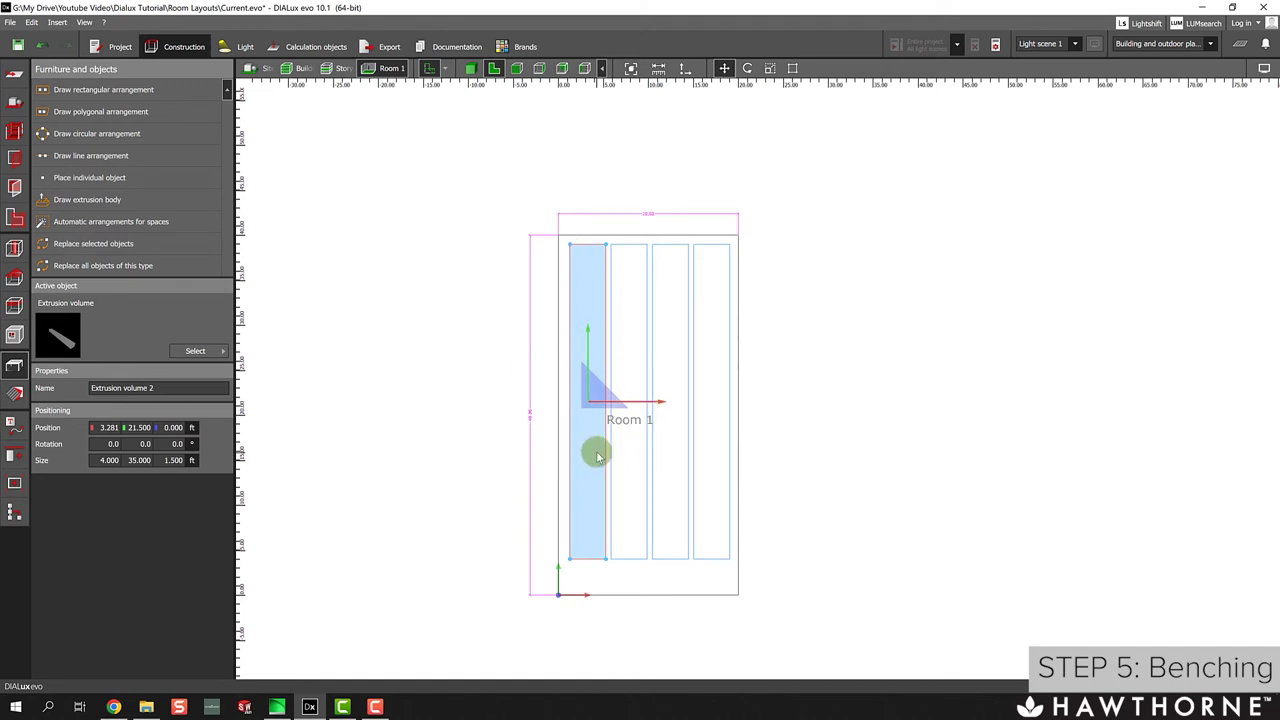
{"action": "left_click_drag", "start_coordinate": [596, 455], "coordinate": [698, 404]}
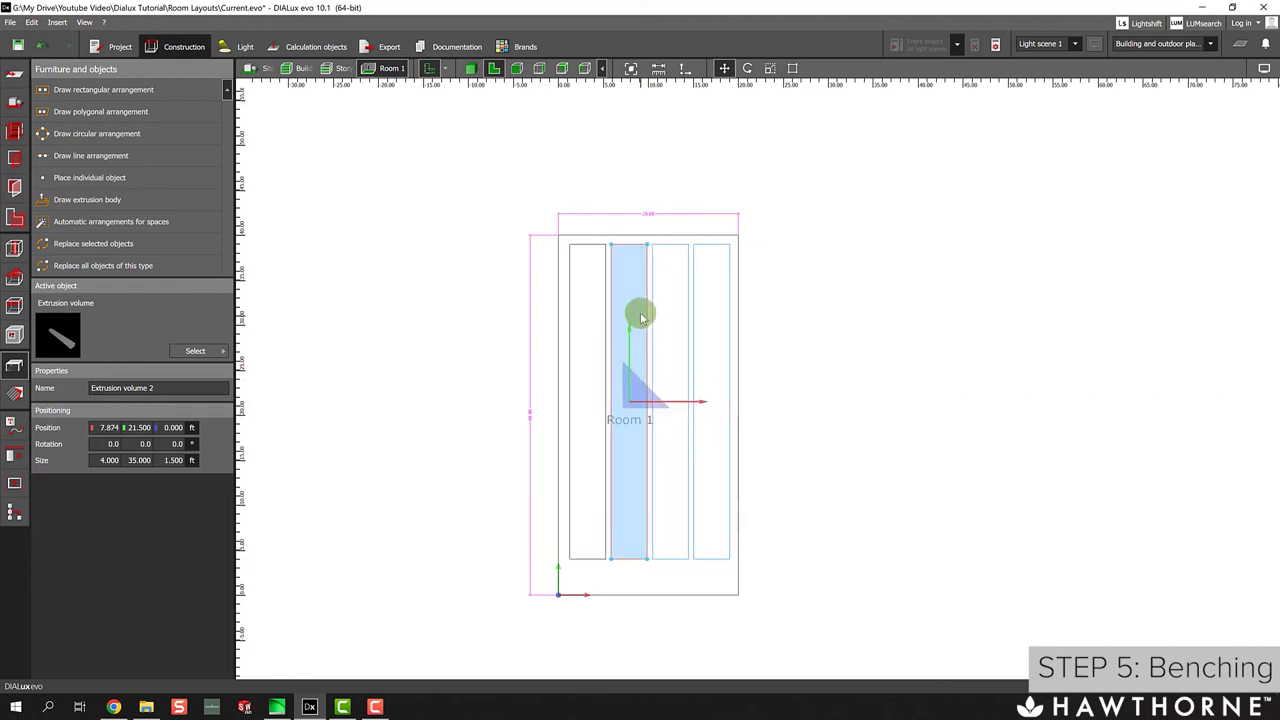
Place two more bench copies on the third and fourth outlines, the last at X 17.060 ft, and return to the 3D view.
{"action": "key", "text": "ctrl+c"}
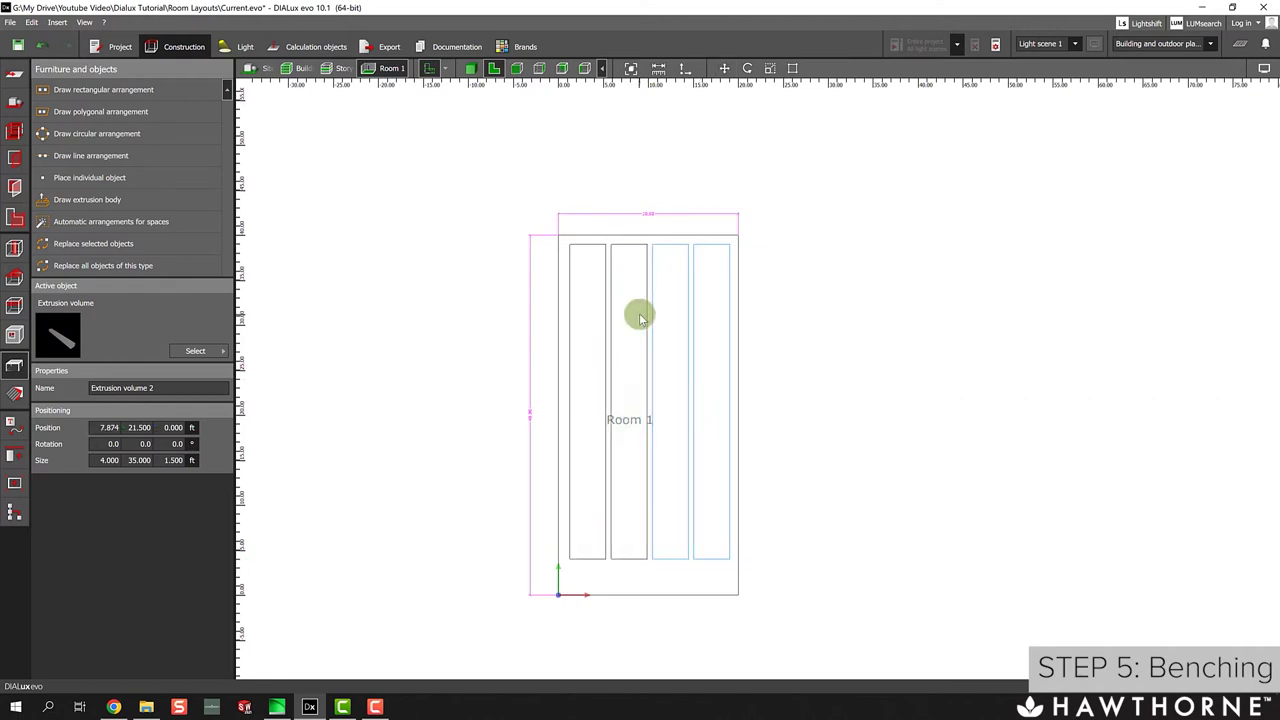
{"action": "key", "text": "ctrl+v"}
{"action": "left_click_drag", "start_coordinate": [711, 409], "coordinate": [780, 403]}
{"action": "key", "text": "ctrl+c"}
{"action": "key", "text": "ctrl+v"}
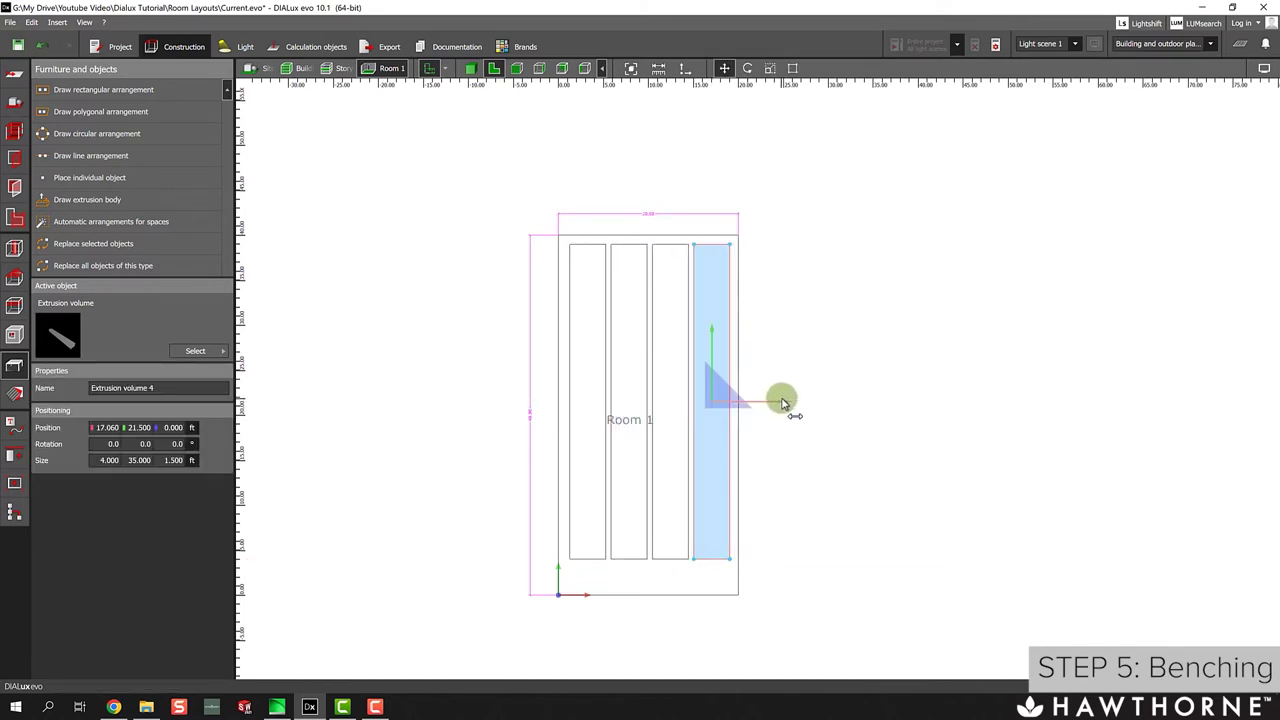
{"action": "left_click", "coordinate": [792, 385]}
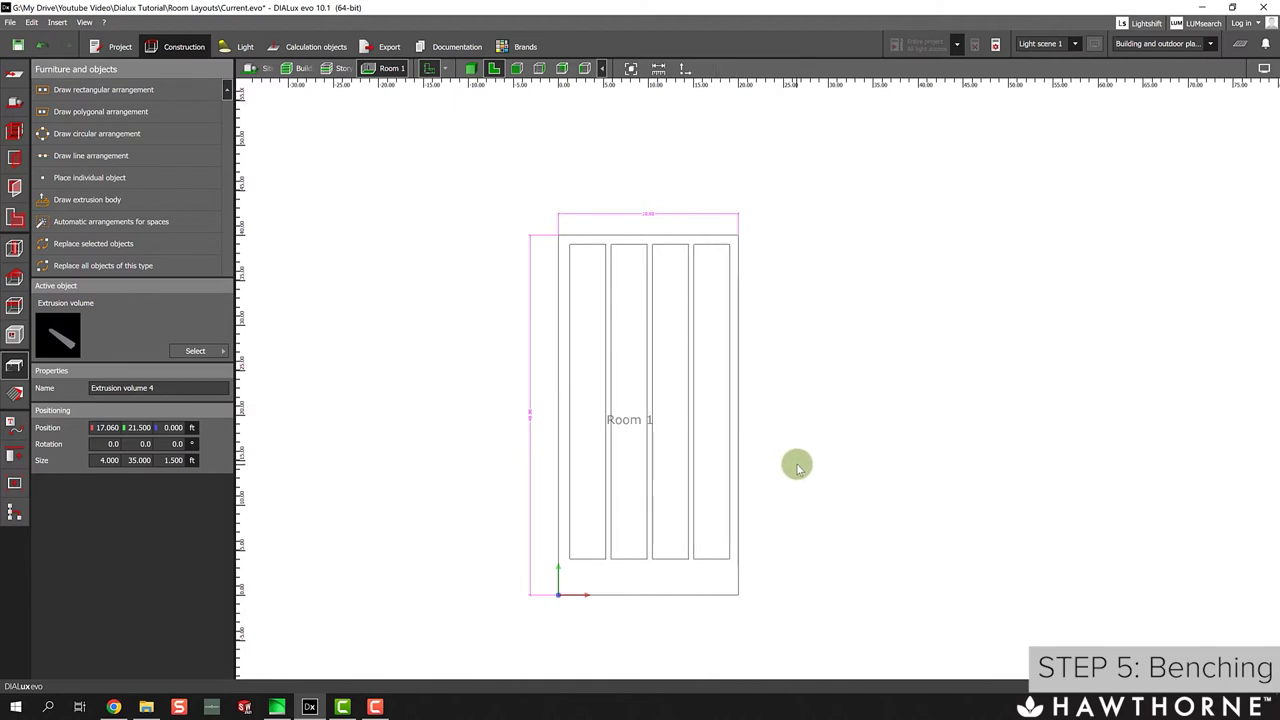
{"action": "left_click", "coordinate": [472, 69]}
{"action": "middle_click_drag", "start_coordinate": [929, 258], "coordinate": [857, 223]}
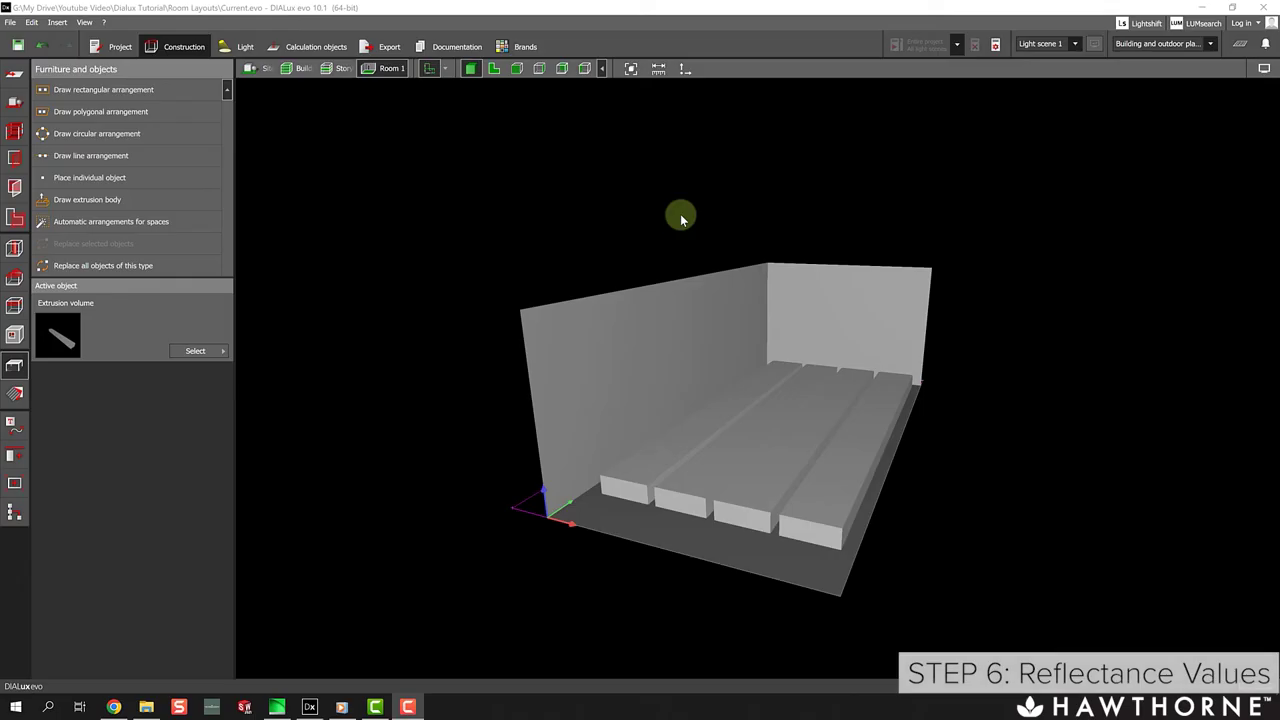
Pick up the benches' material in the materials tool and set its reflection factor to 10 %.
{"action": "left_click", "coordinate": [16, 396]}
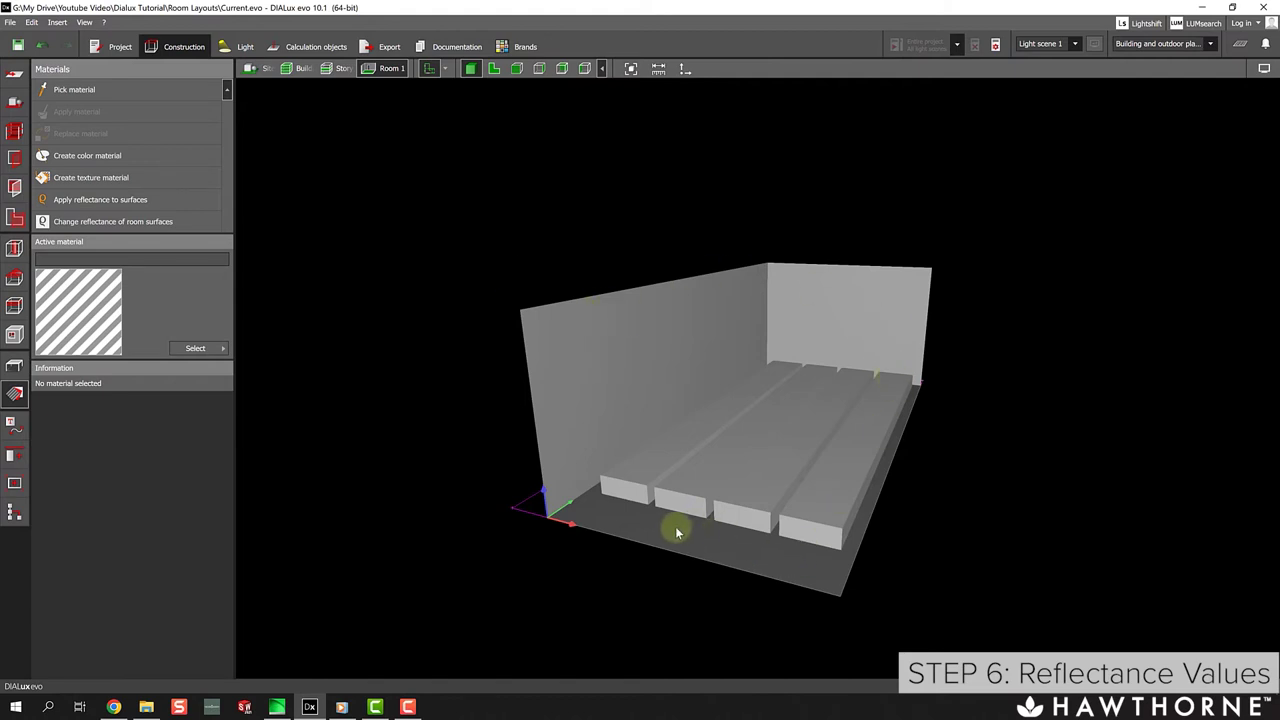
{"action": "left_click_drag", "start_coordinate": [681, 262], "coordinate": [731, 414]}
{"action": "left_click_drag", "start_coordinate": [579, 278], "coordinate": [587, 246]}
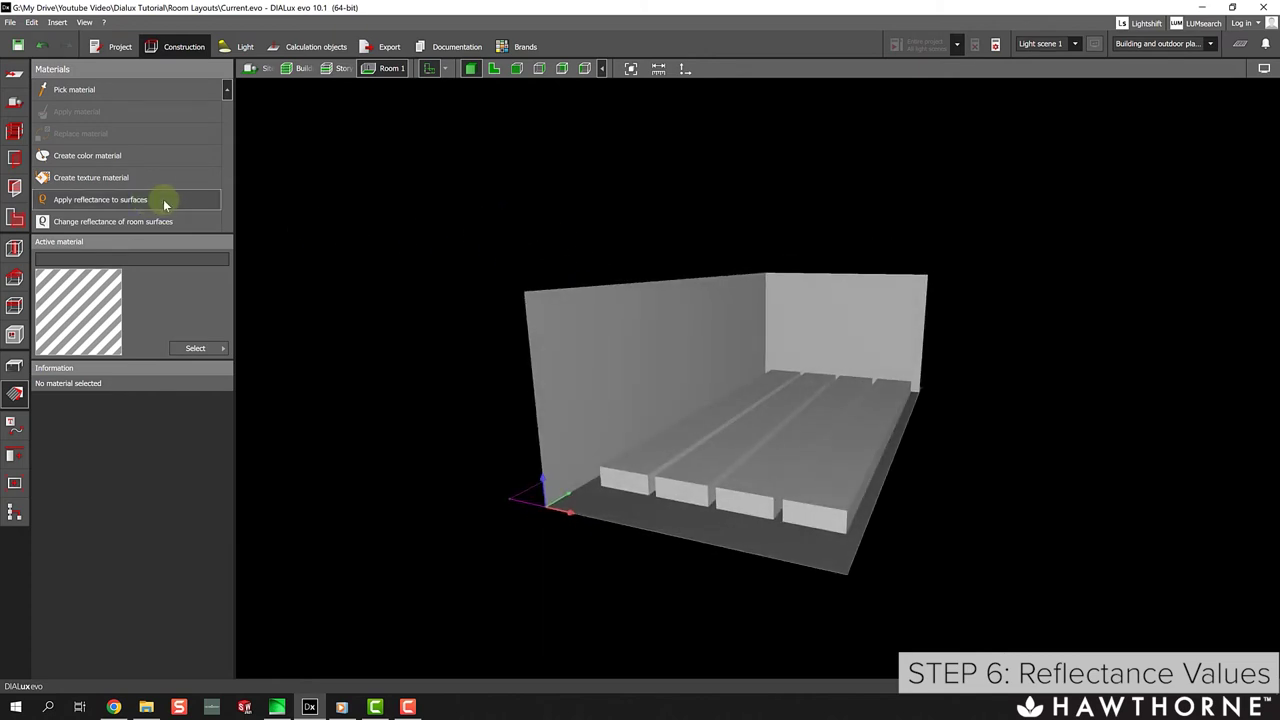
{"action": "left_click", "coordinate": [131, 90]}
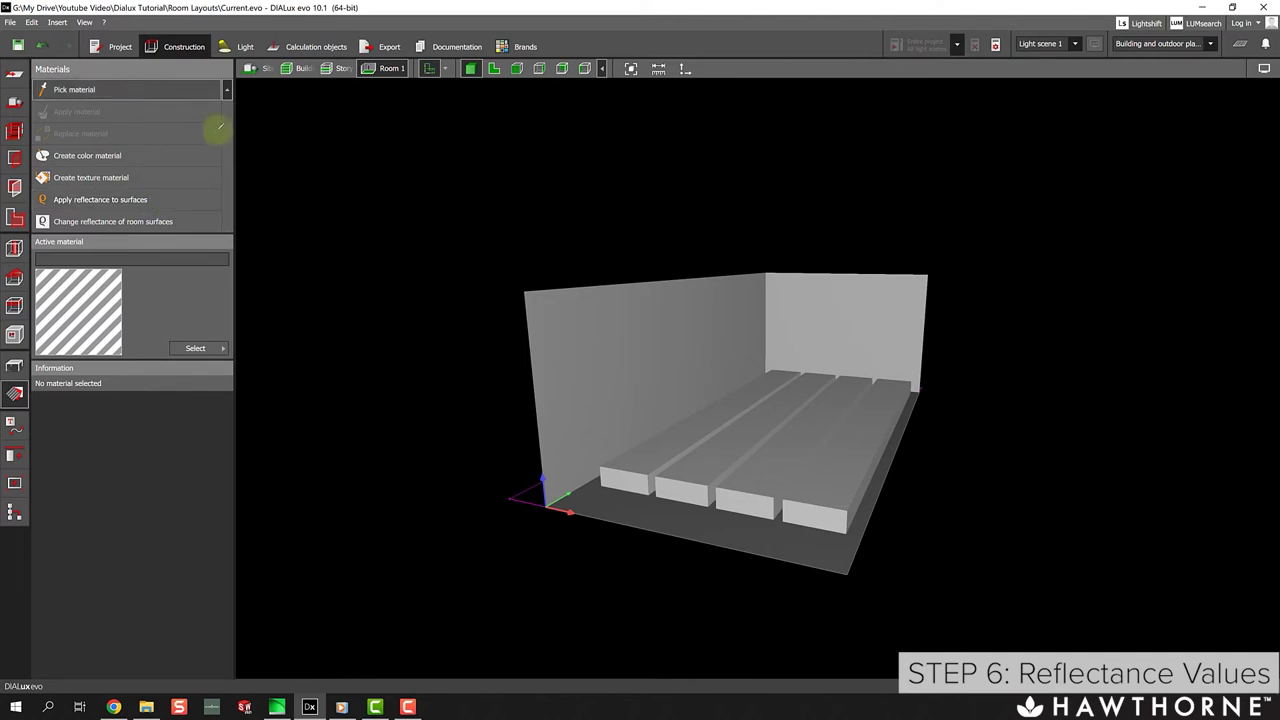
{"action": "left_click", "coordinate": [664, 439]}
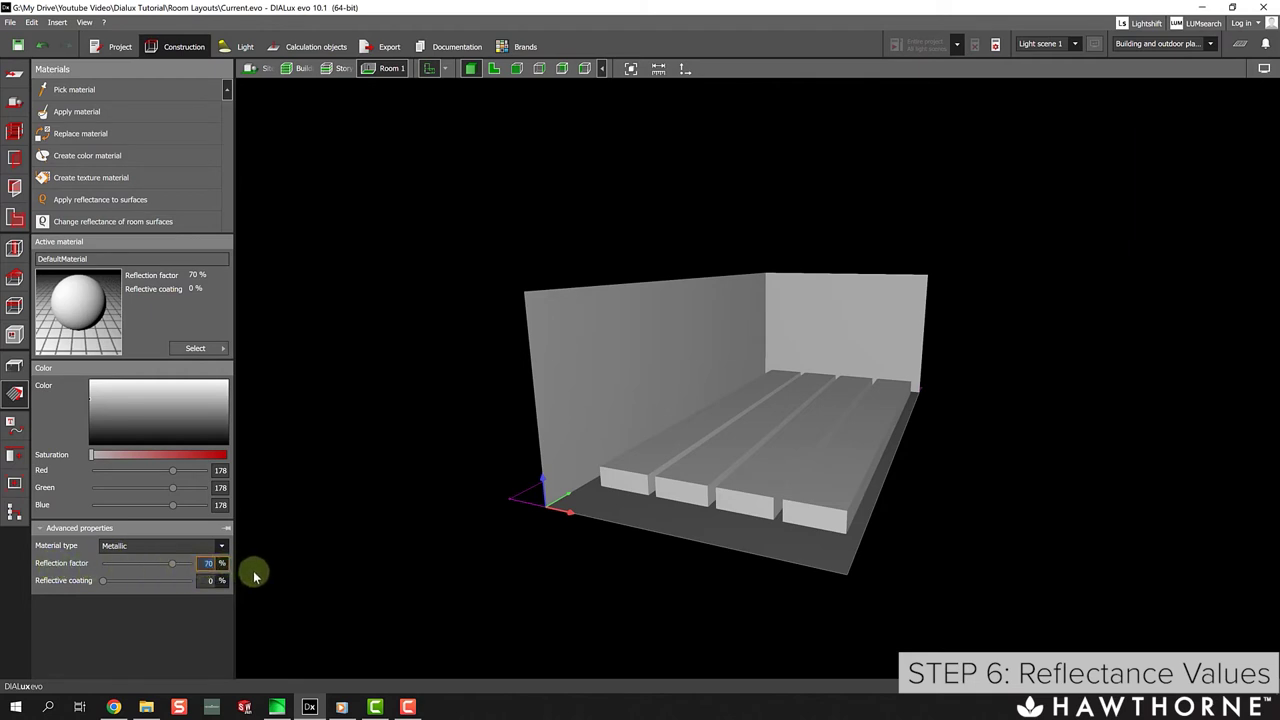
{"action": "type", "text": "10"}
{"action": "key", "text": "Return"}
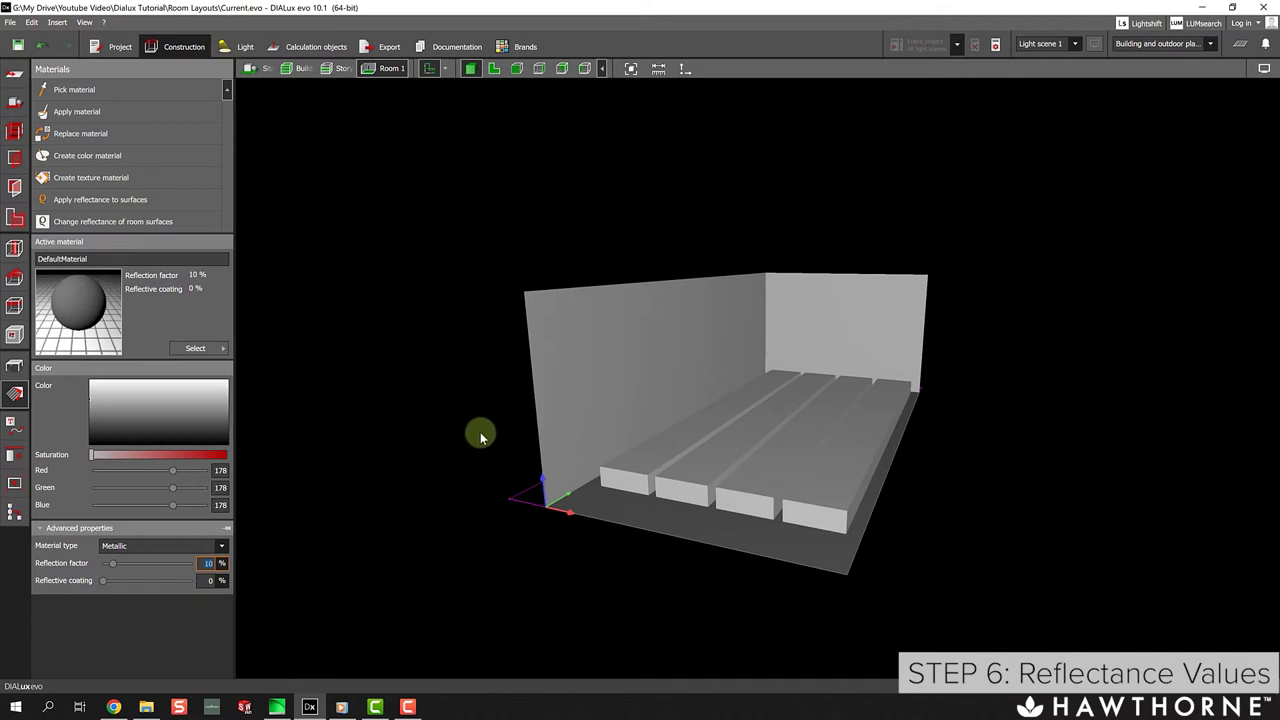
{"action": "left_click", "coordinate": [466, 382]}
Apply the 10 % reflection material to the tops and front ends of all four benches.
{"action": "left_click", "coordinate": [121, 115]}
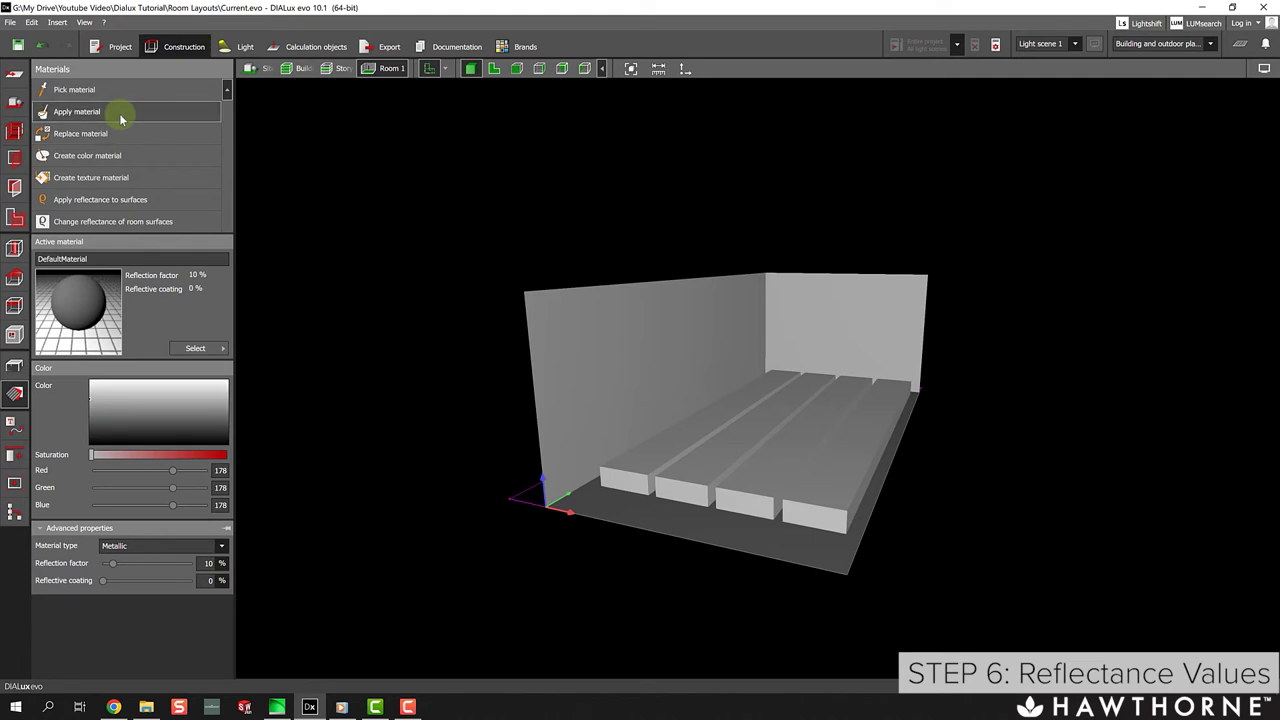
{"action": "left_click", "coordinate": [640, 456]}
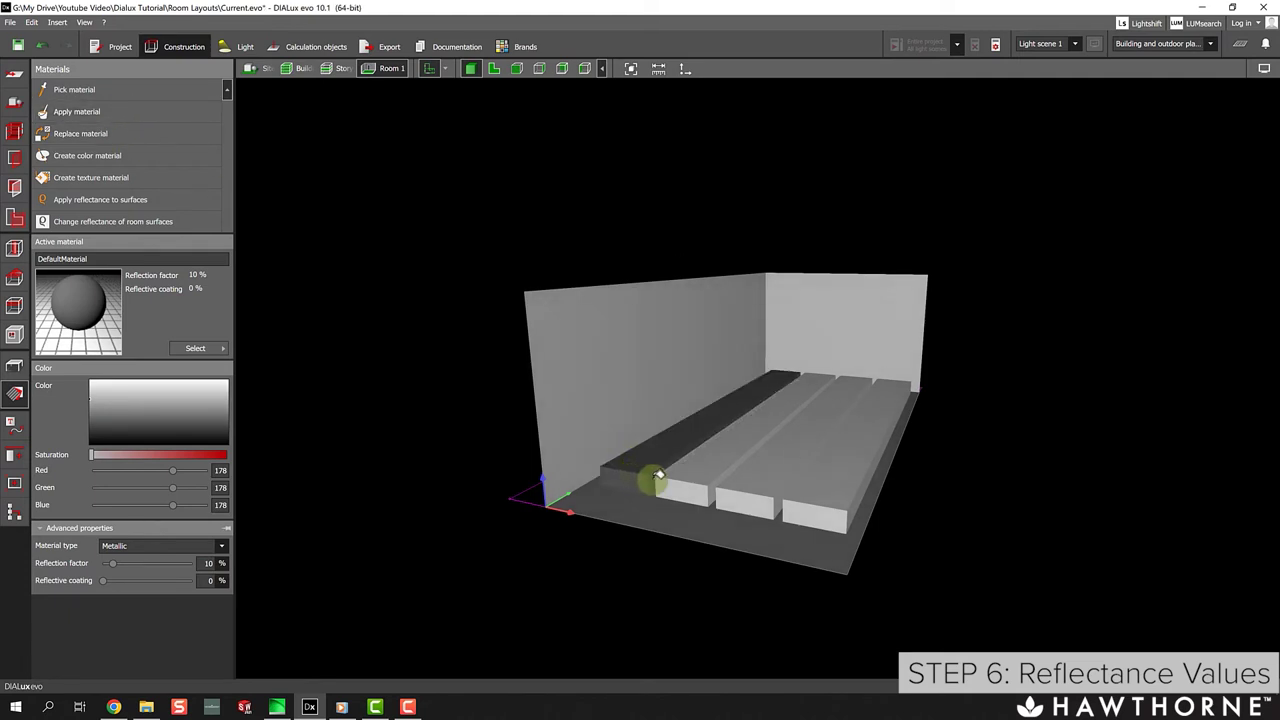
{"action": "left_click", "coordinate": [681, 478]}
{"action": "left_click", "coordinate": [738, 490]}
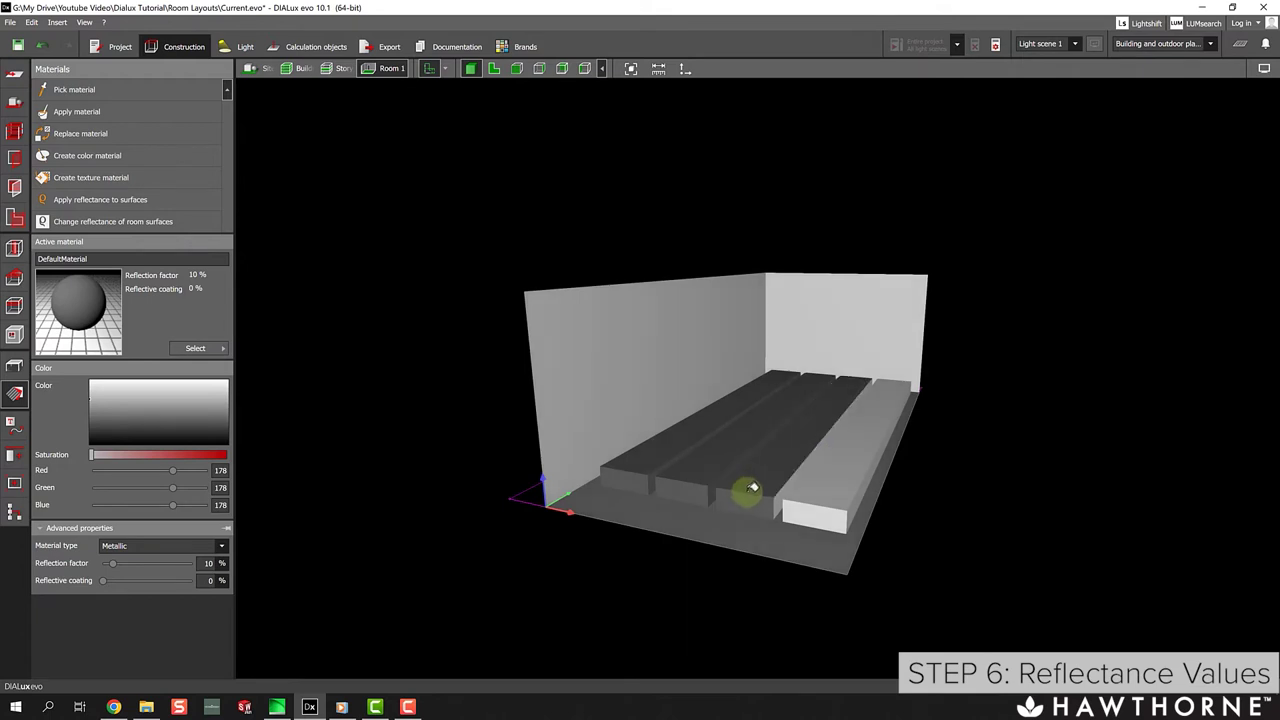
{"action": "left_click", "coordinate": [787, 500]}
Apply the 10 % reflection material to the long bench sides inside the three gaps.
{"action": "right_click_drag", "start_coordinate": [777, 503], "coordinate": [773, 450]}
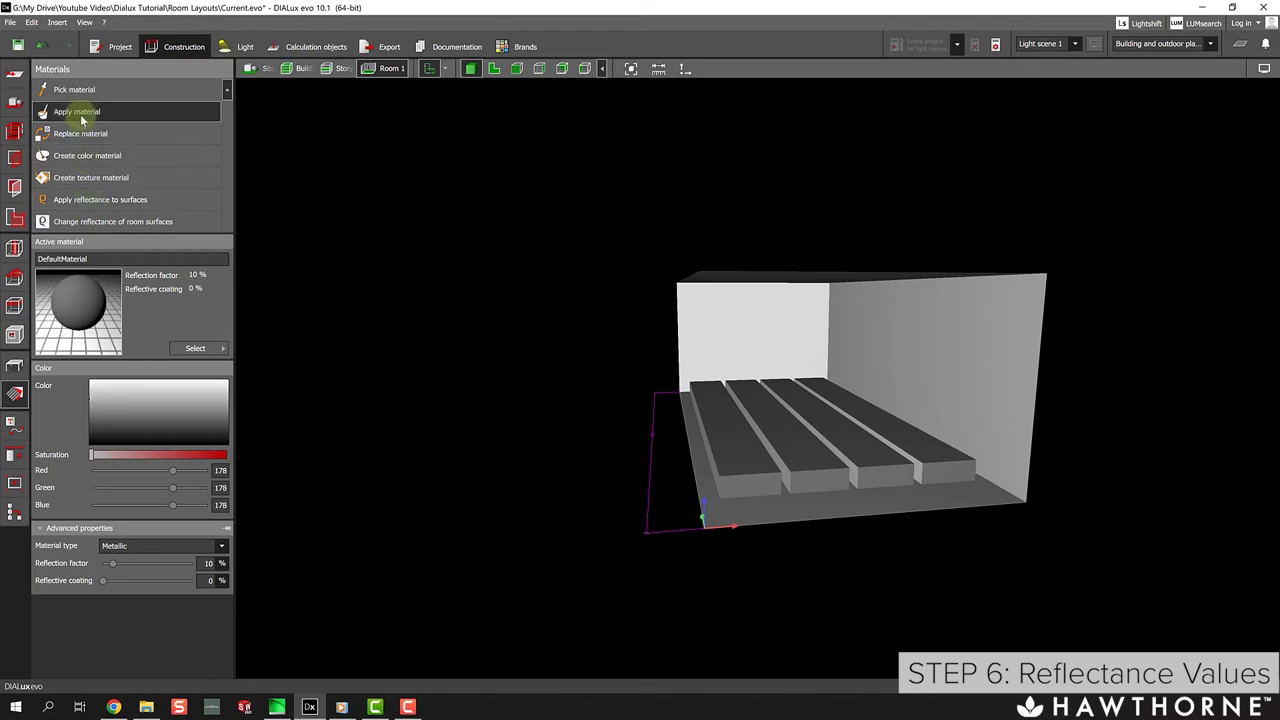
{"action": "left_click", "coordinate": [768, 451]}
{"action": "left_click", "coordinate": [845, 458]}
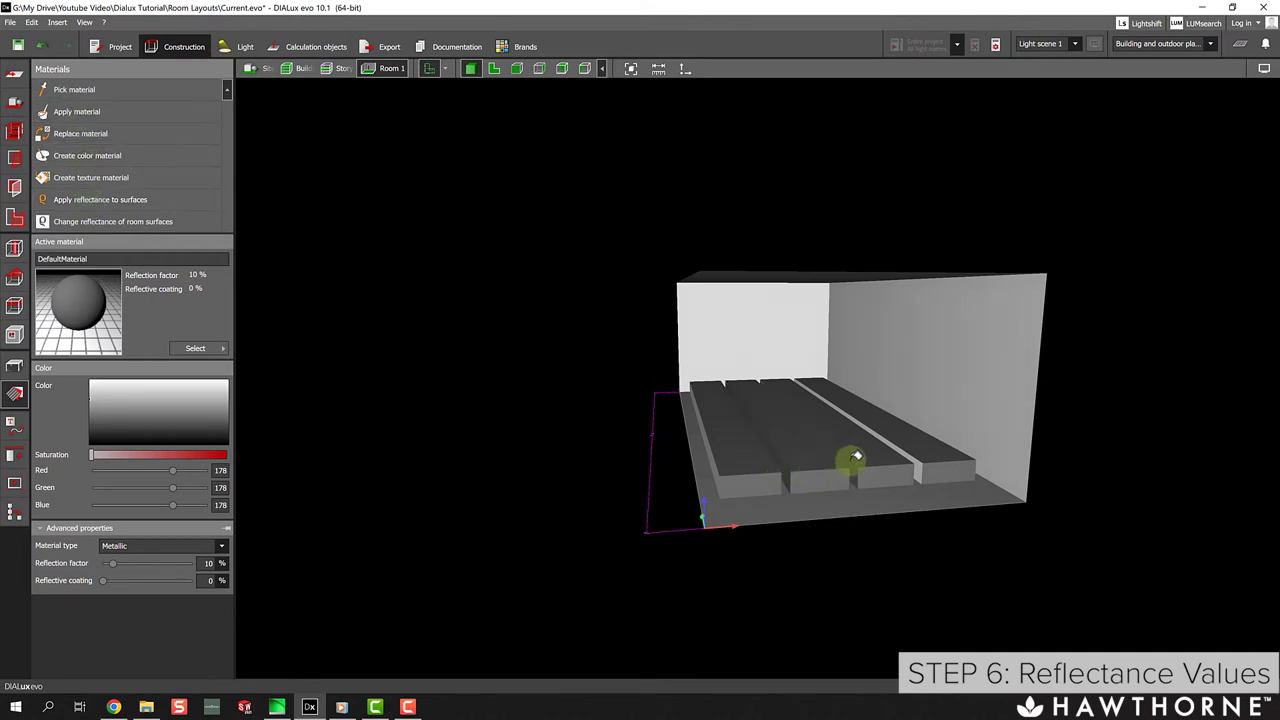
{"action": "left_click", "coordinate": [908, 452]}
Apply the 10 % reflection material to the outer long sides of the first and fourth benches.
{"action": "right_click_drag", "start_coordinate": [902, 447], "coordinate": [415, 293]}
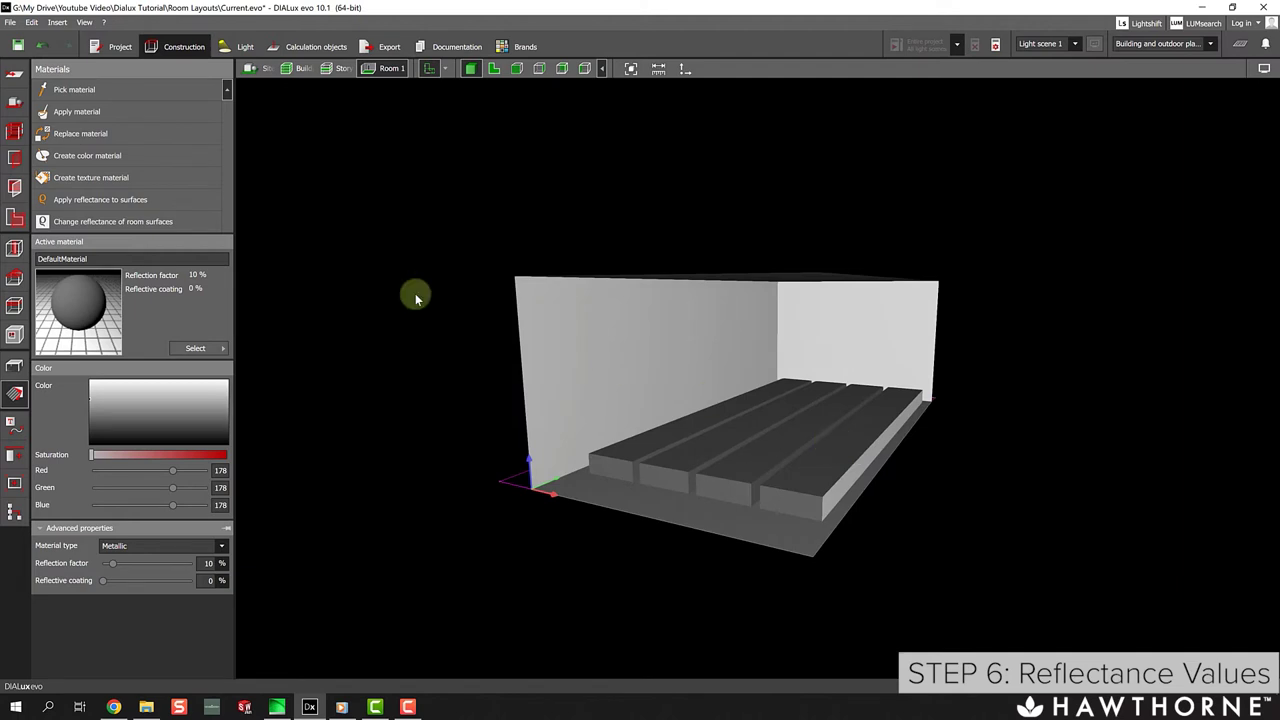
{"action": "left_click", "coordinate": [831, 493]}
{"action": "right_click_drag", "start_coordinate": [831, 493], "coordinate": [700, 449]}
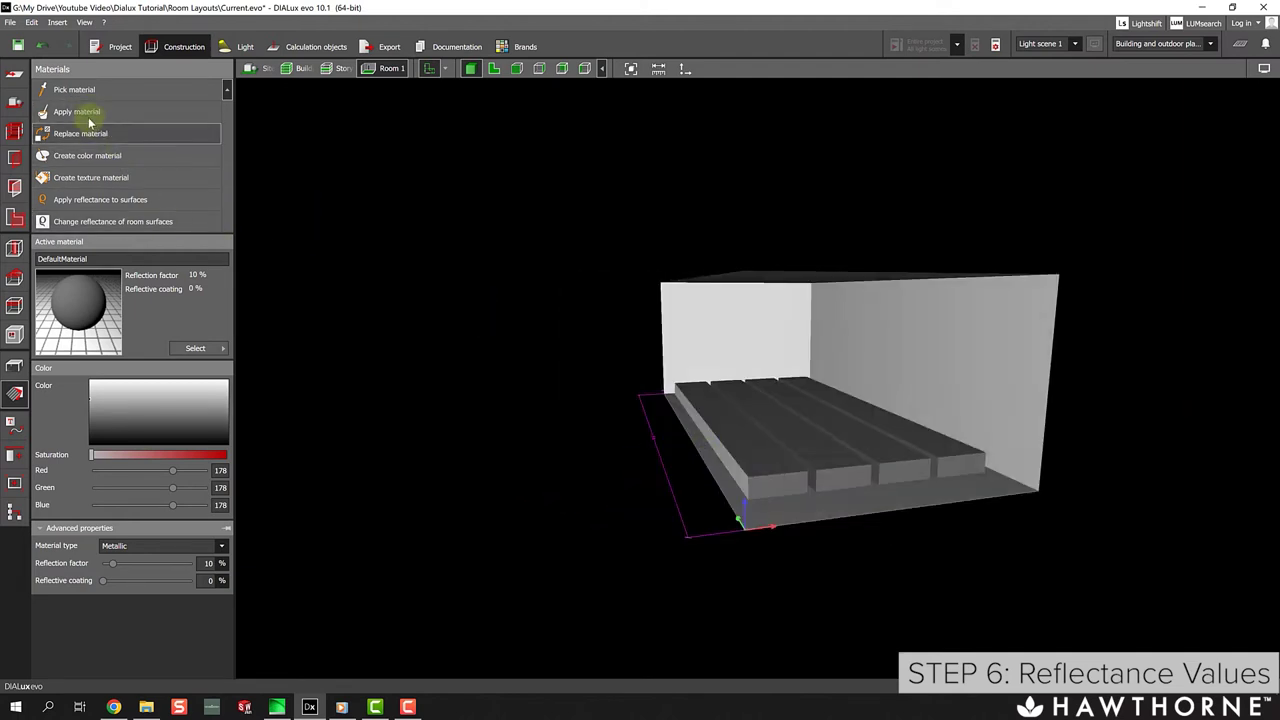
{"action": "left_click", "coordinate": [723, 471]}
Apply the 10 % reflection material to the opposite short ends of all four benches.
{"action": "right_click_drag", "start_coordinate": [671, 420], "coordinate": [940, 423]}
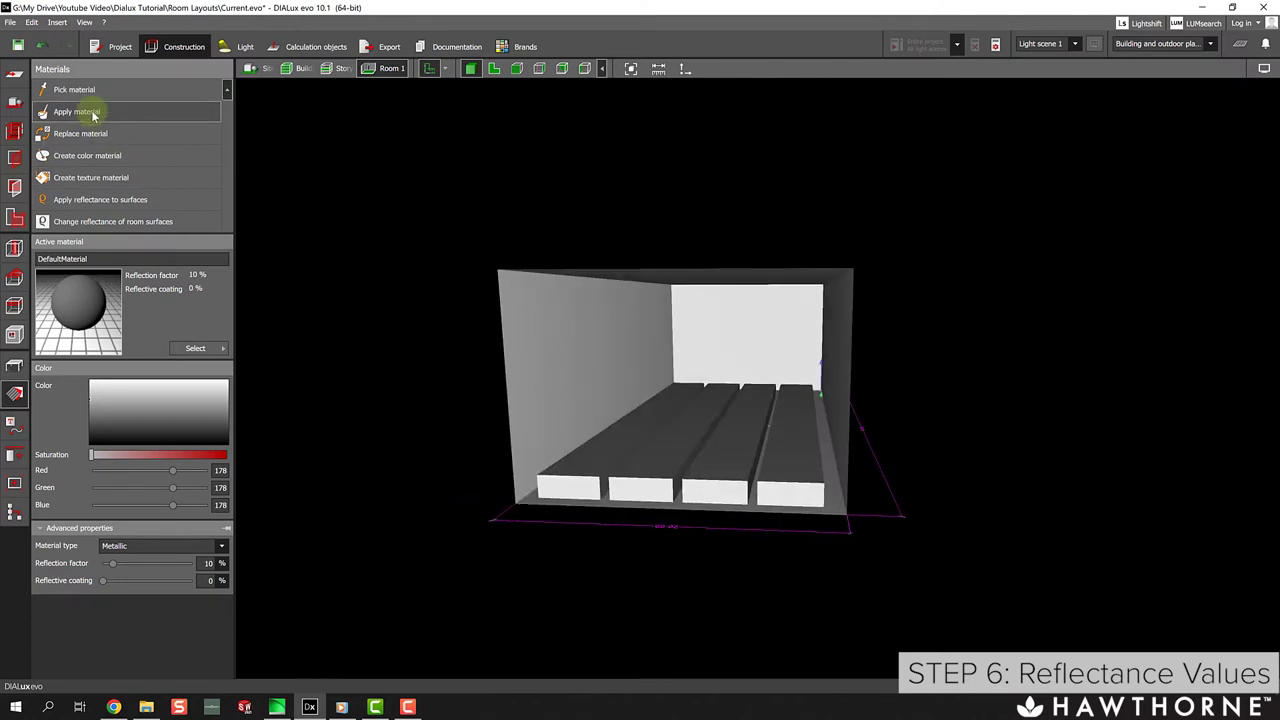
{"action": "left_click", "coordinate": [770, 487]}
{"action": "left_click", "coordinate": [714, 488]}
{"action": "left_click", "coordinate": [640, 488]}
{"action": "left_click", "coordinate": [570, 487]}
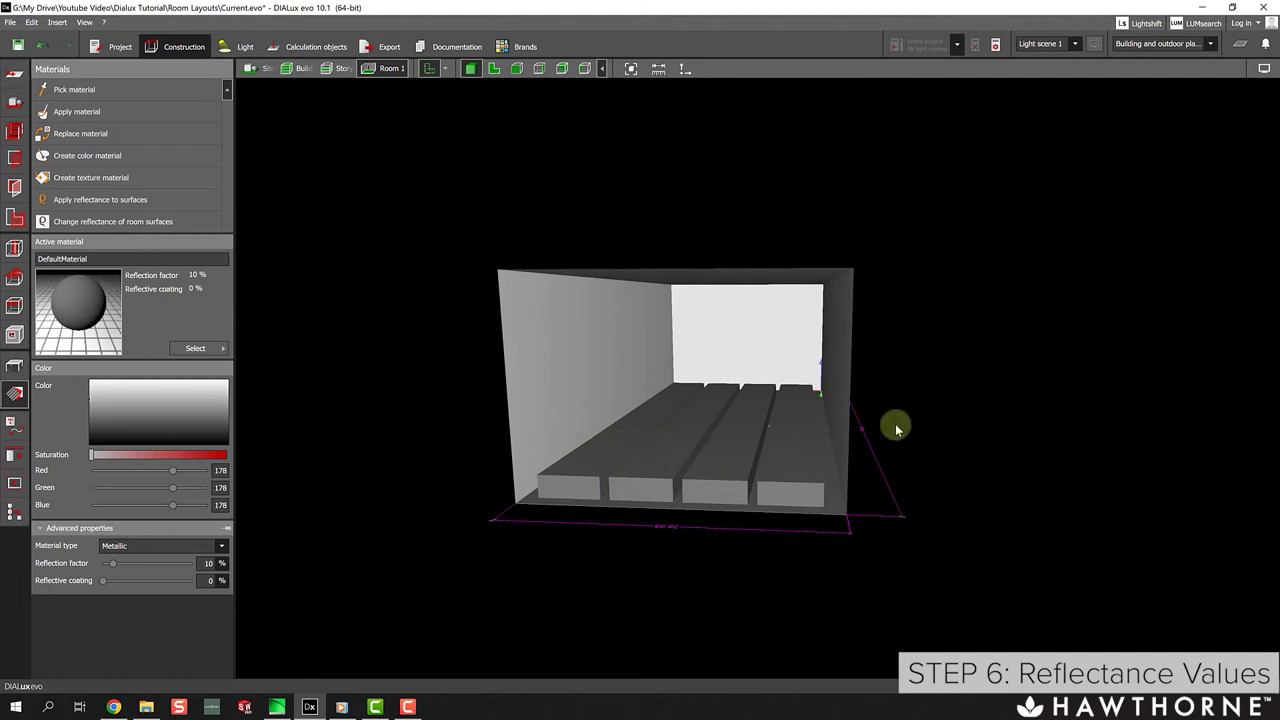
{"action": "right_click_drag", "start_coordinate": [895, 424], "coordinate": [601, 430]}
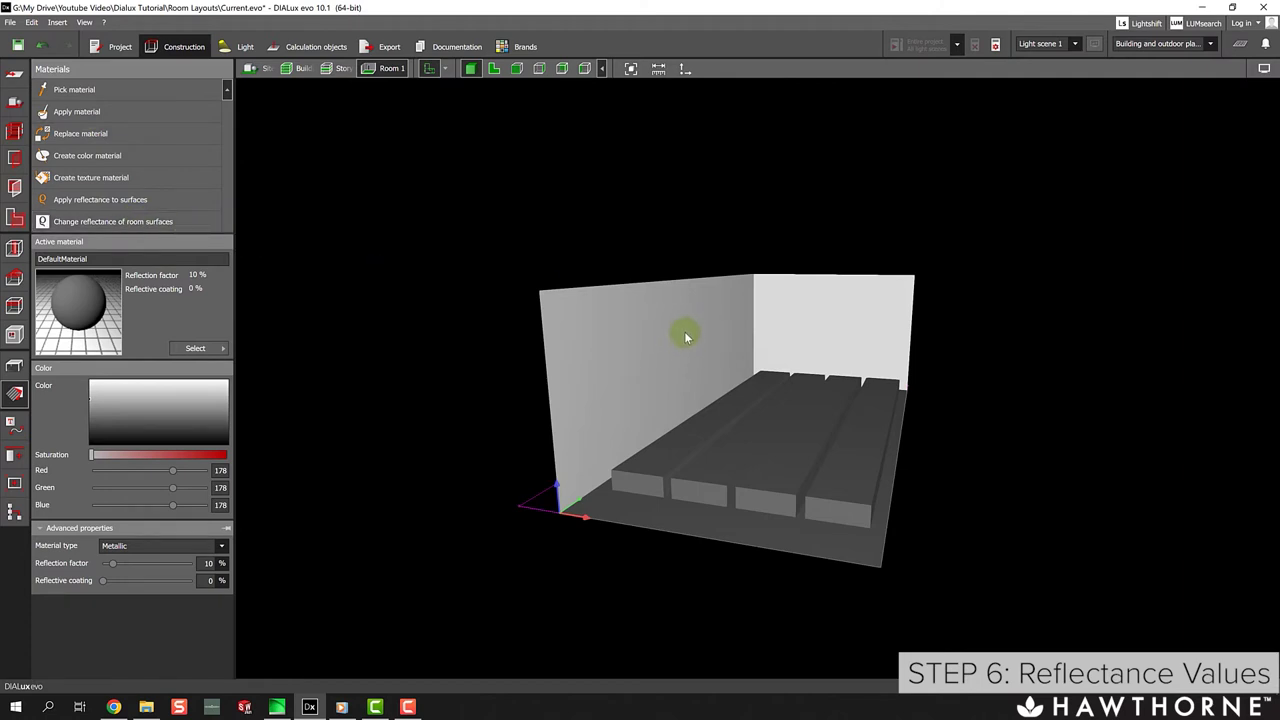
Set the room surface reflectances to 50 % for the ceilings and 90 % for the walls.
{"action": "left_click_drag", "start_coordinate": [851, 277], "coordinate": [835, 228]}
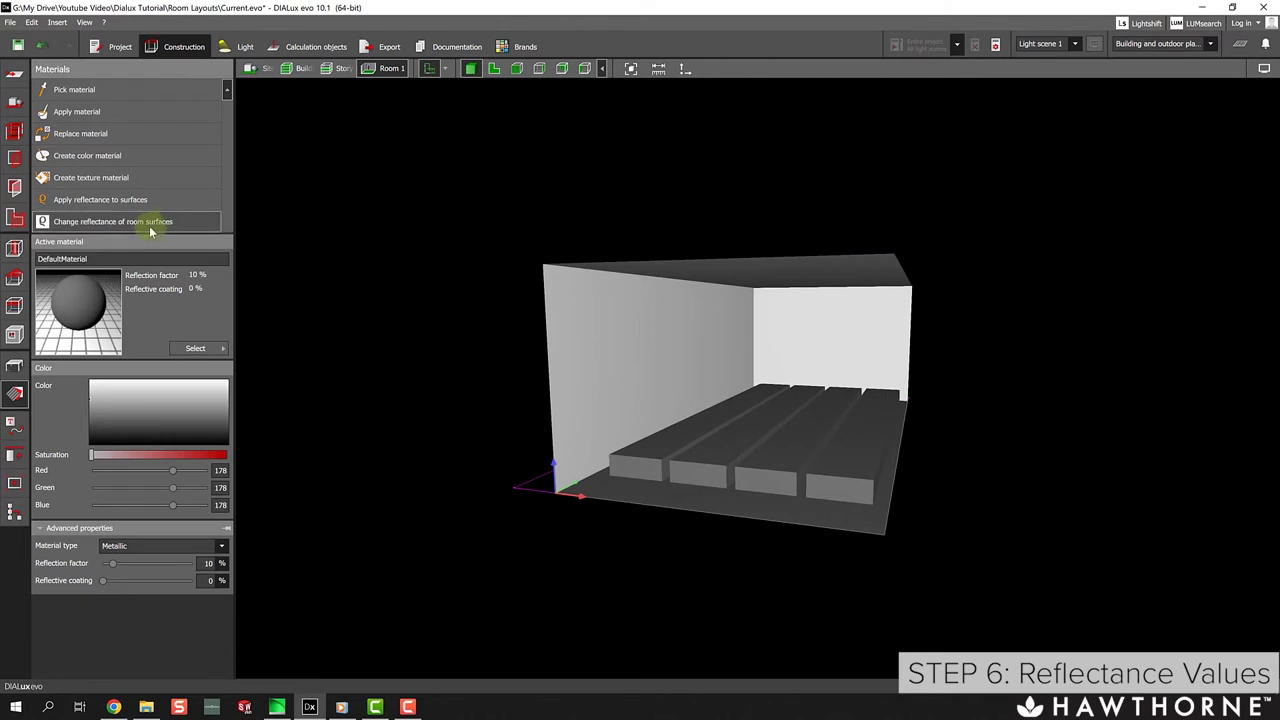
{"action": "left_click", "coordinate": [203, 222]}
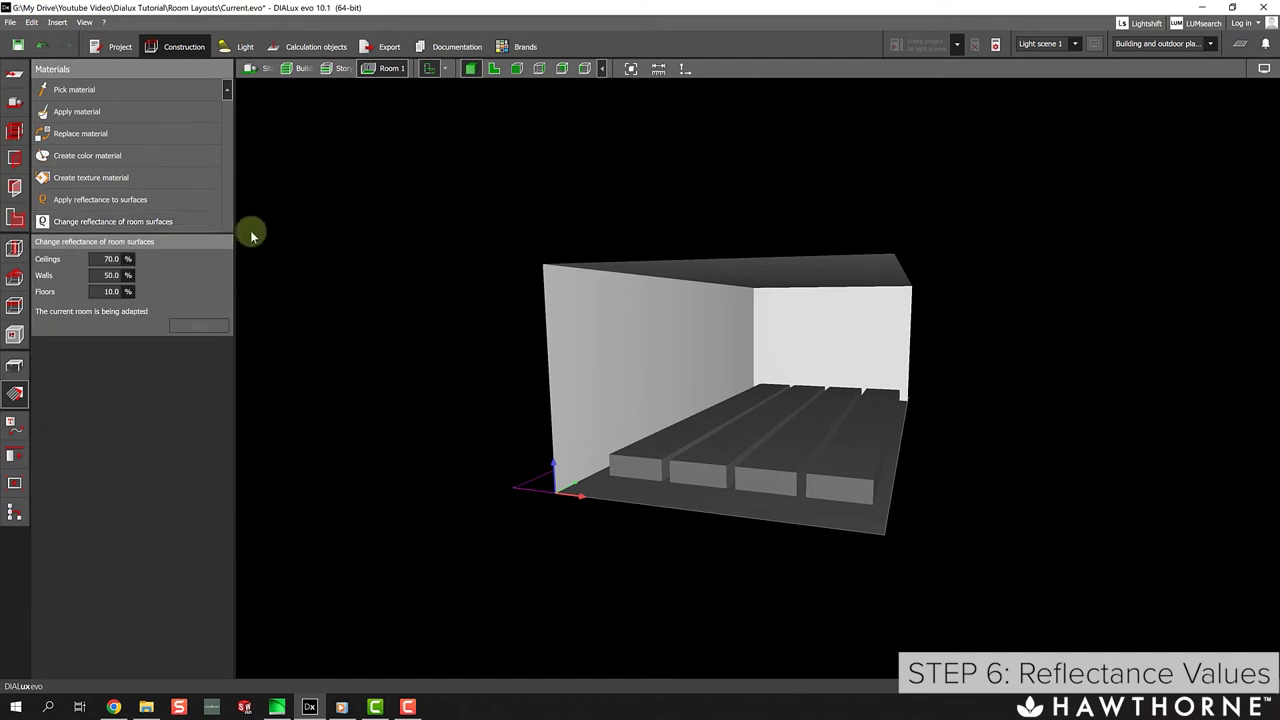
{"action": "left_click", "coordinate": [112, 259]}
{"action": "key", "text": "Tab"}
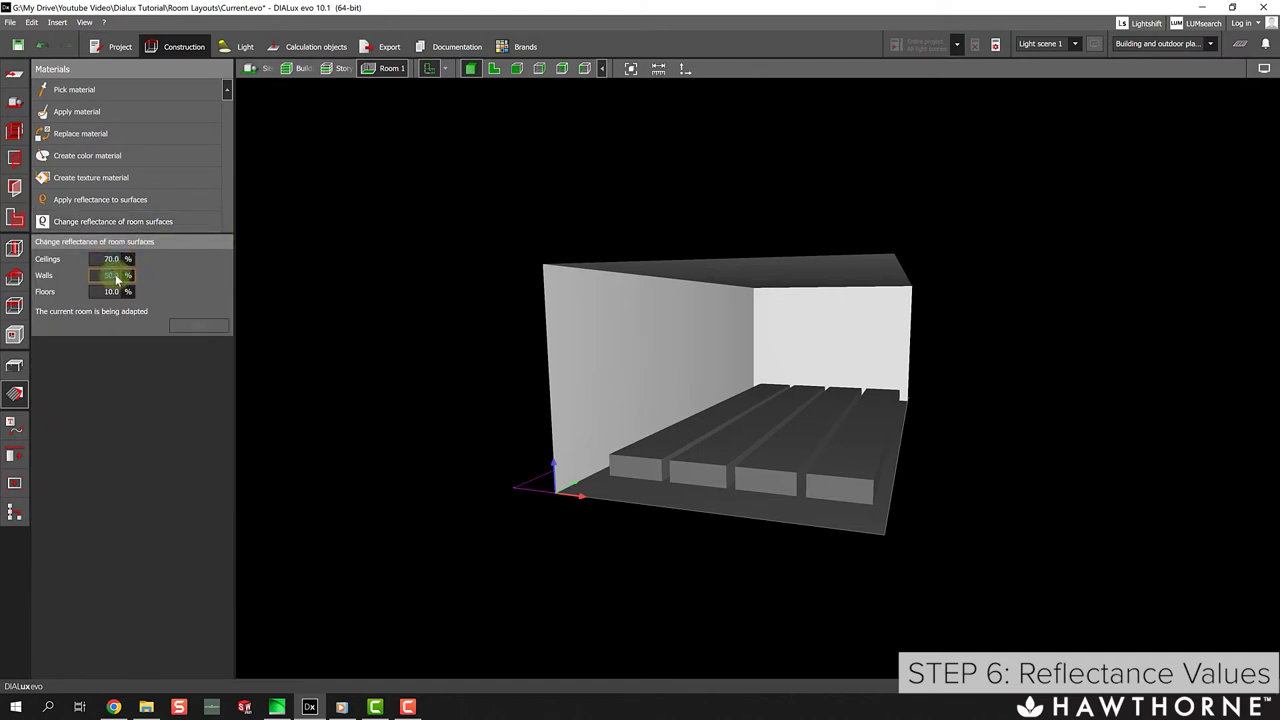
{"action": "key", "text": "Tab"}
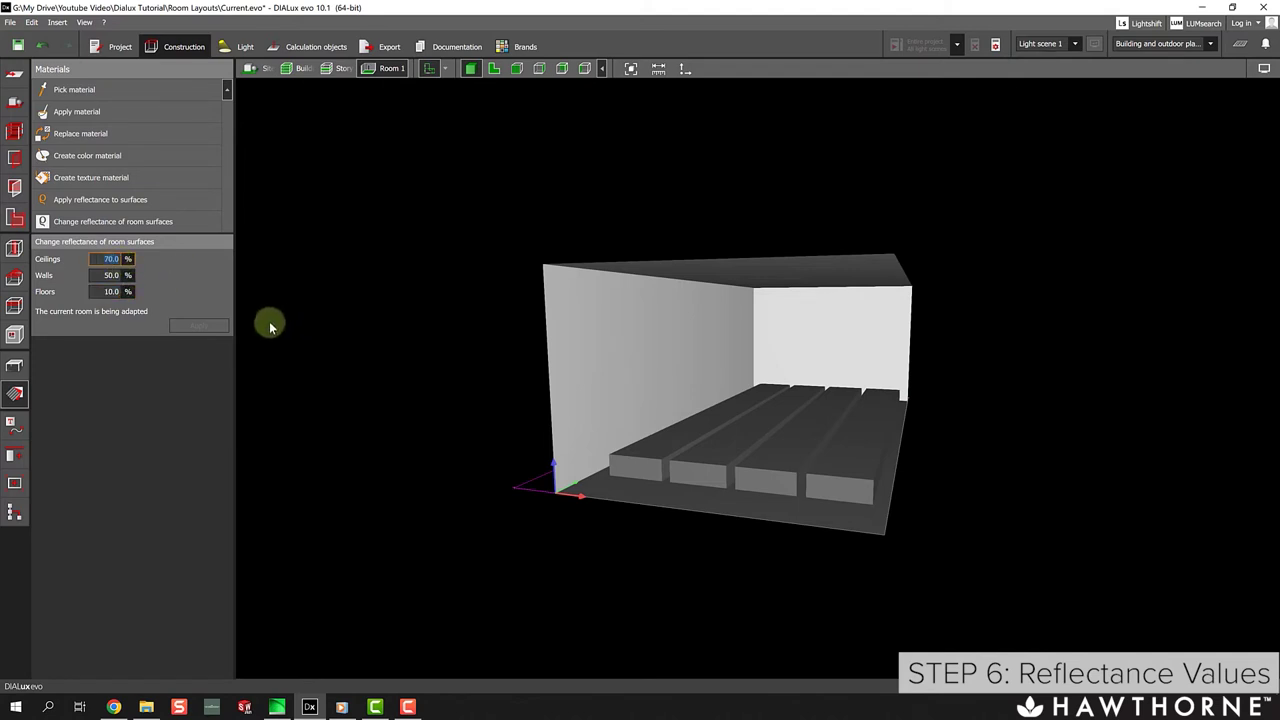
{"action": "type", "text": "50"}
{"action": "key", "text": "Tab"}
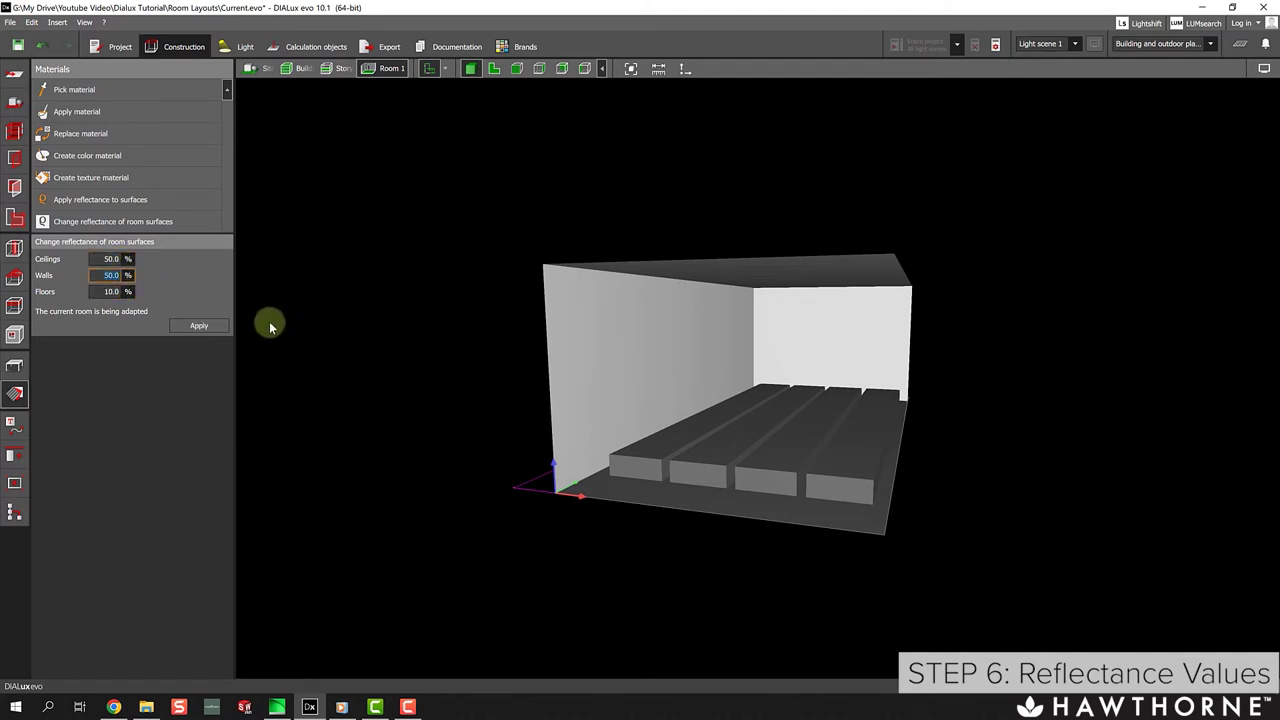
{"action": "type", "text": "90"}
{"action": "key", "text": "Tab"}
{"action": "key", "text": "Tab"}
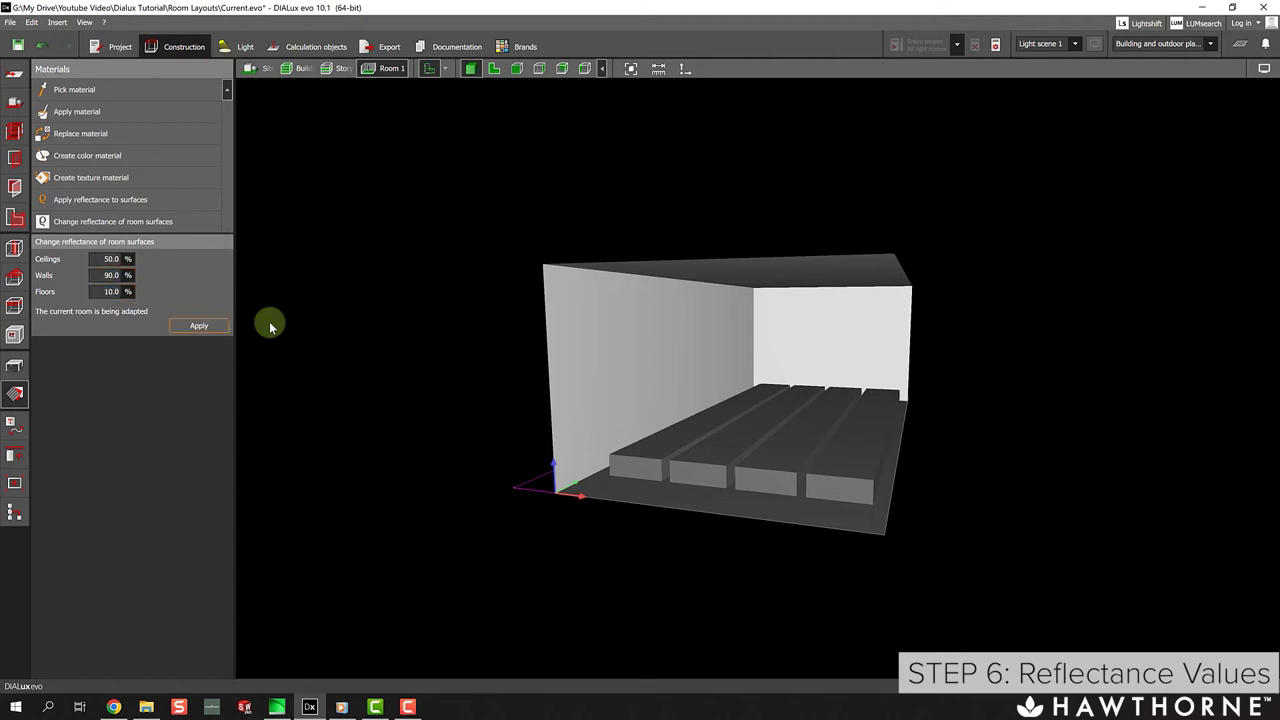
Review the wall, ceiling and floor reflectance settings against the corresponding surfaces of the 3D room.
{"action": "left_click", "coordinate": [106, 275]}
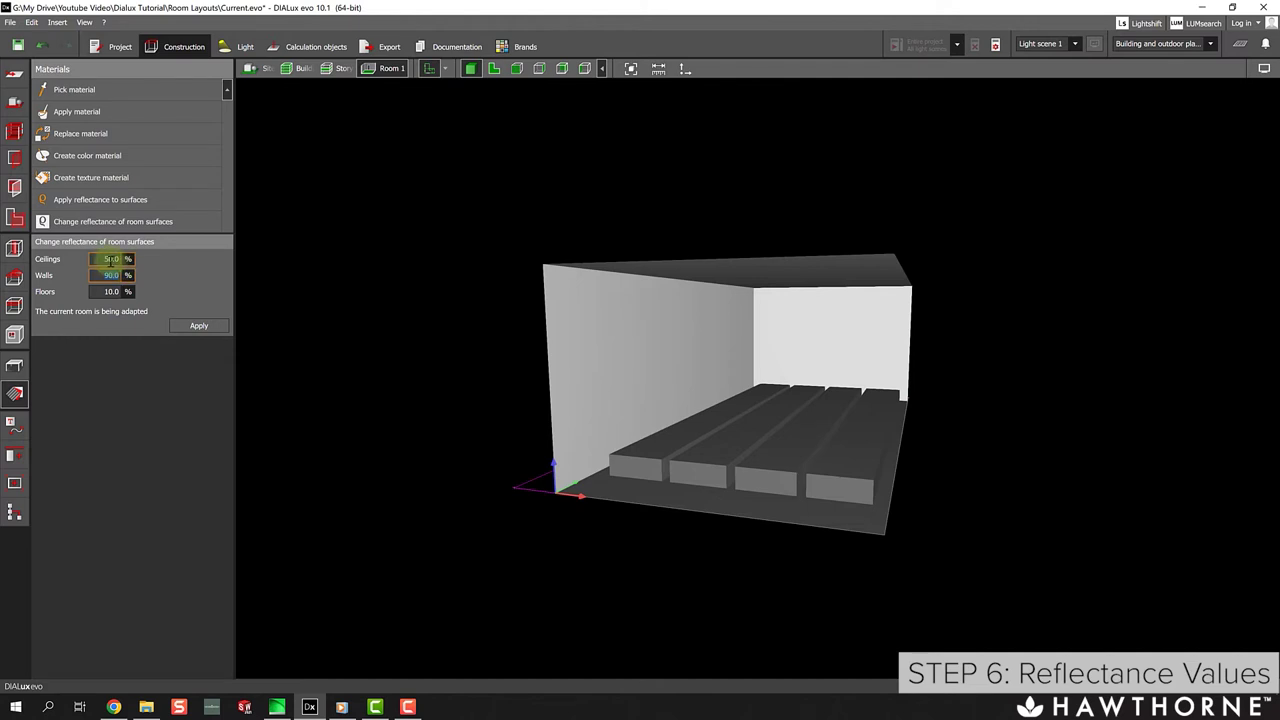
{"action": "left_click", "coordinate": [103, 260]}
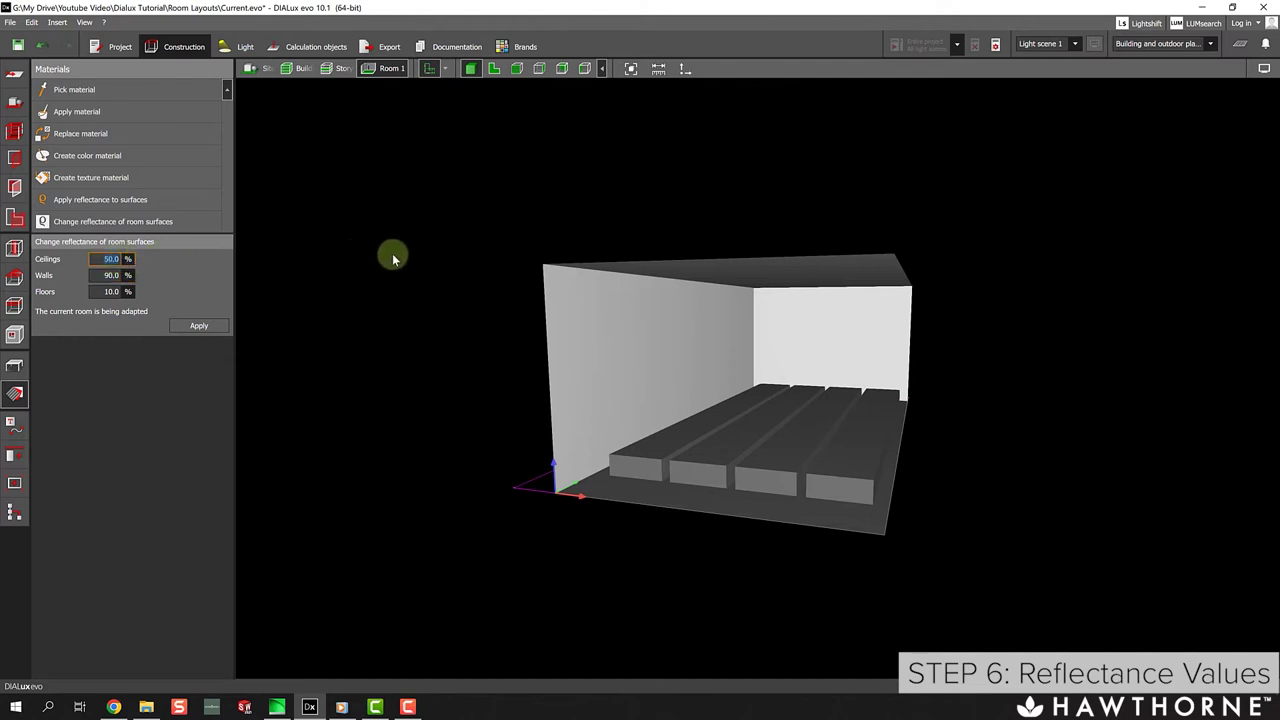
{"action": "left_click_drag", "start_coordinate": [409, 258], "coordinate": [407, 258]}
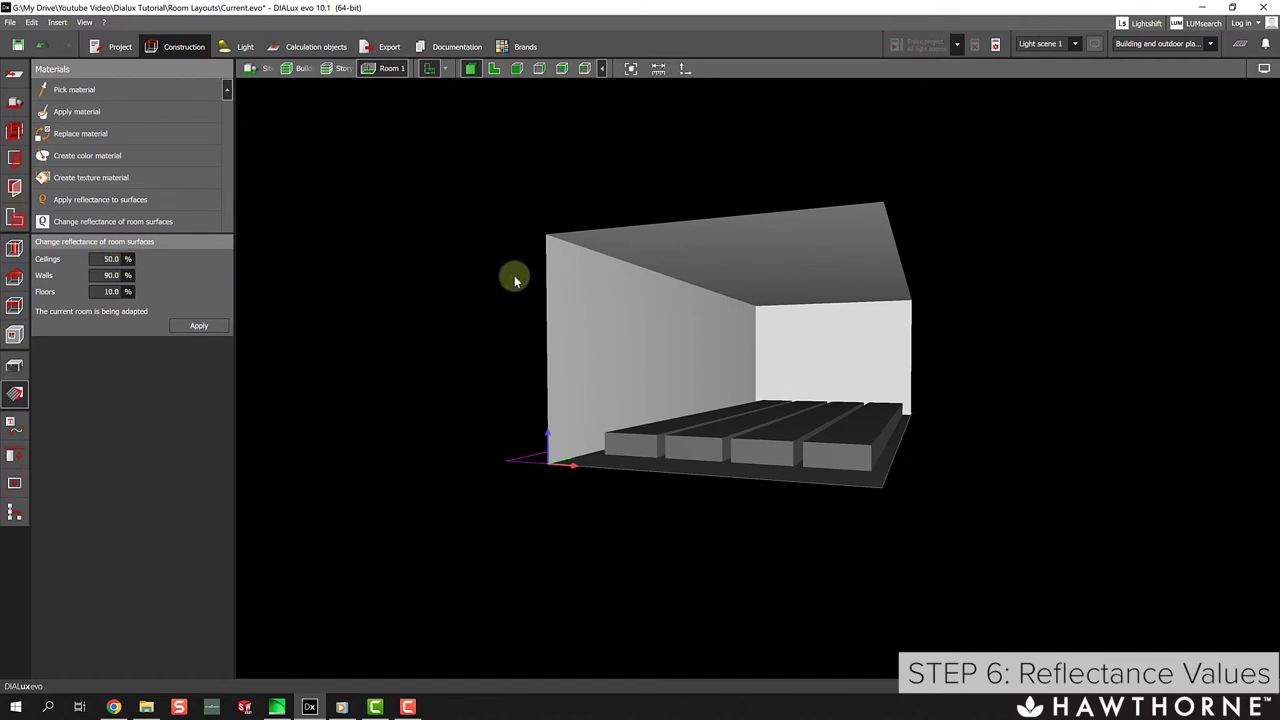
{"action": "left_click_drag", "start_coordinate": [515, 281], "coordinate": [500, 289]}
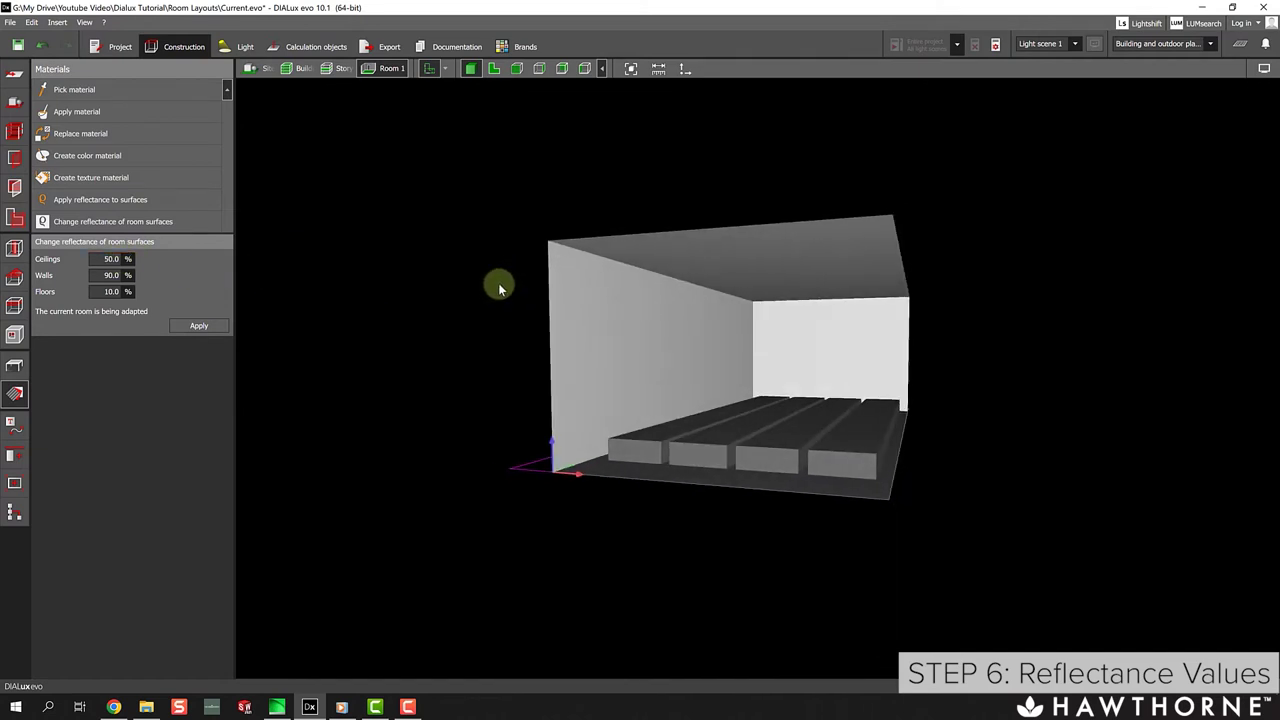
{"action": "left_click", "coordinate": [106, 291]}
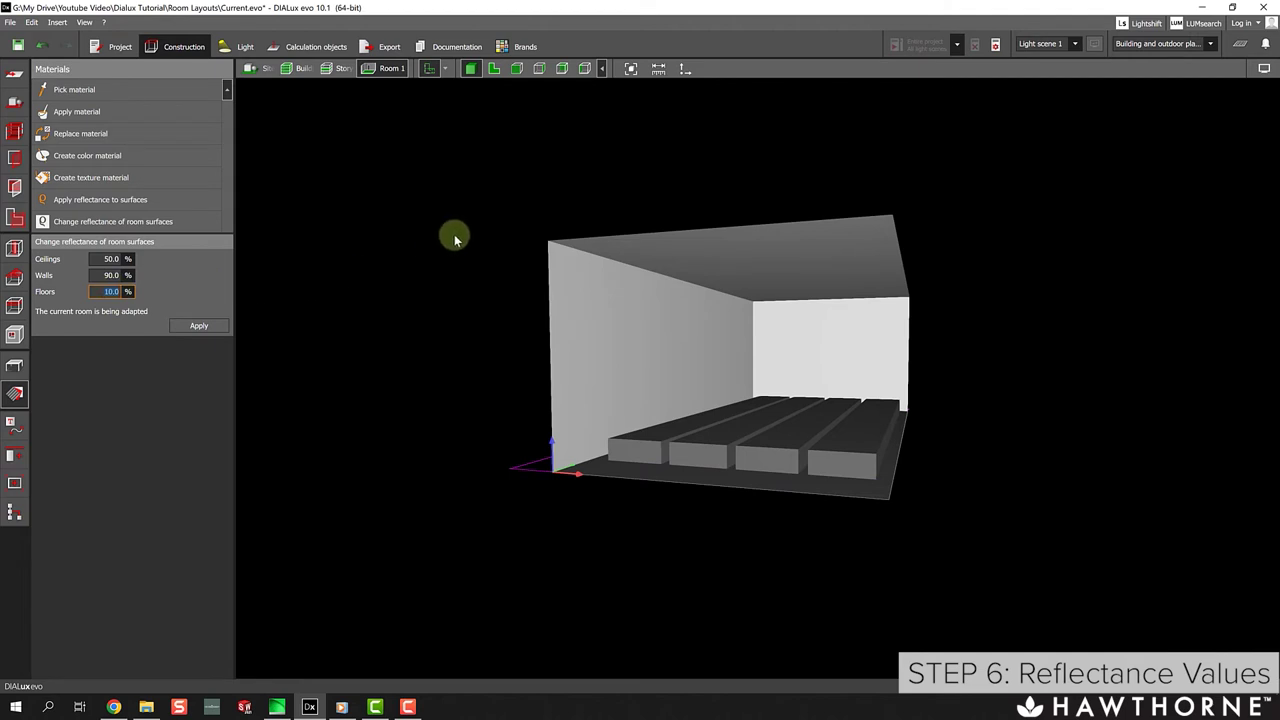
{"action": "left_click_drag", "start_coordinate": [454, 237], "coordinate": [449, 266]}
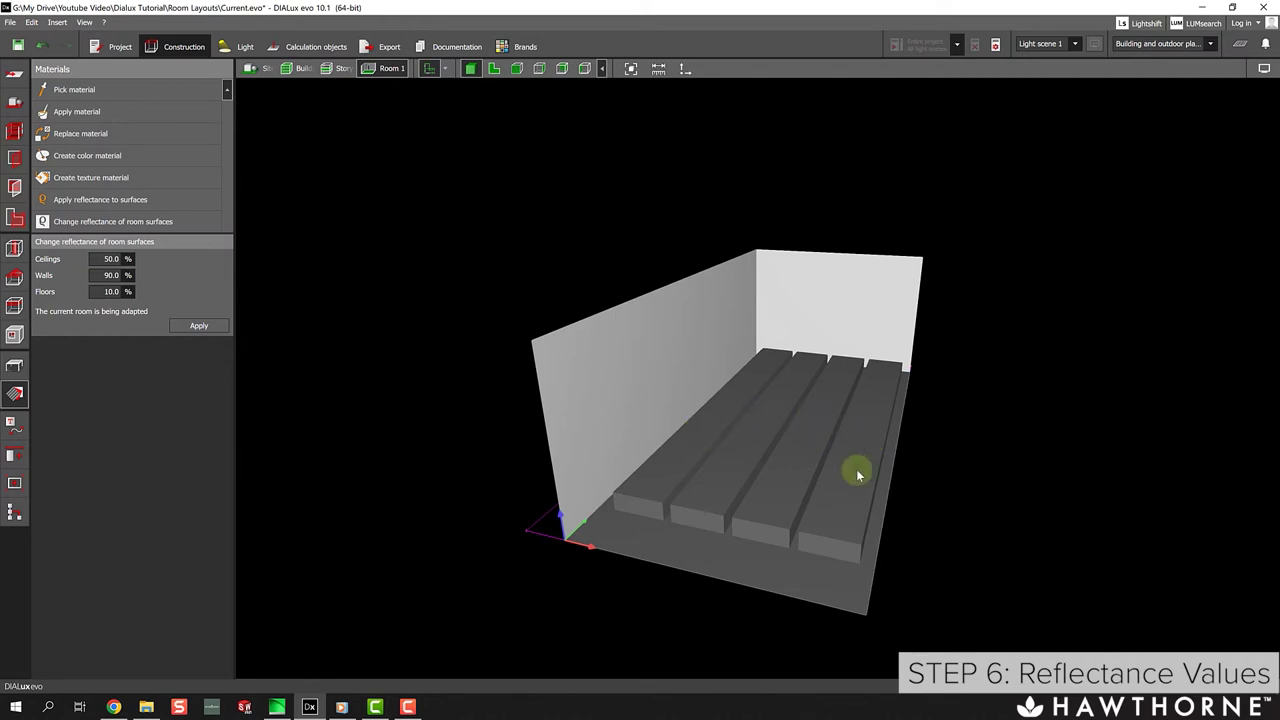
{"action": "left_click_drag", "start_coordinate": [843, 482], "coordinate": [760, 485]}
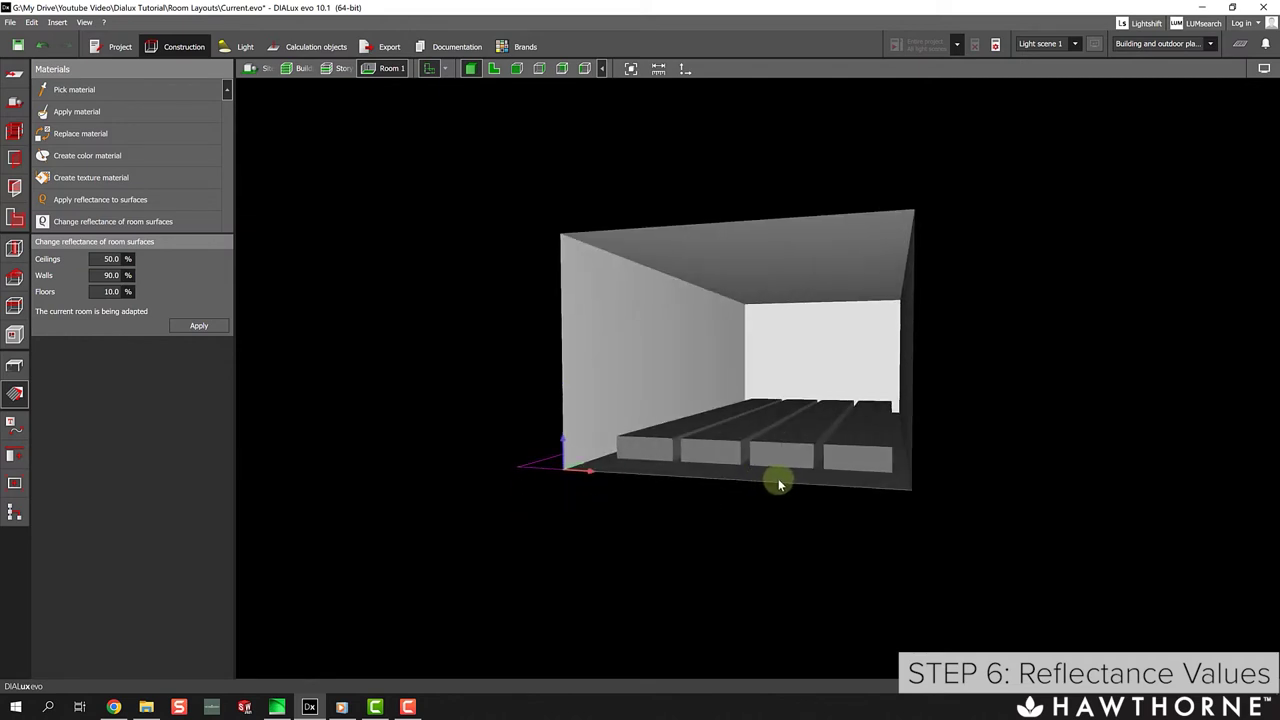
{"action": "mouse_move", "coordinate": [766, 386]}
{"action": "left_mouse_down"}
{"action": "mouse_move", "coordinate": [811, 349]}
{"action": "mouse_move", "coordinate": [763, 371]}
{"action": "mouse_move", "coordinate": [774, 366]}
{"action": "left_mouse_up"}
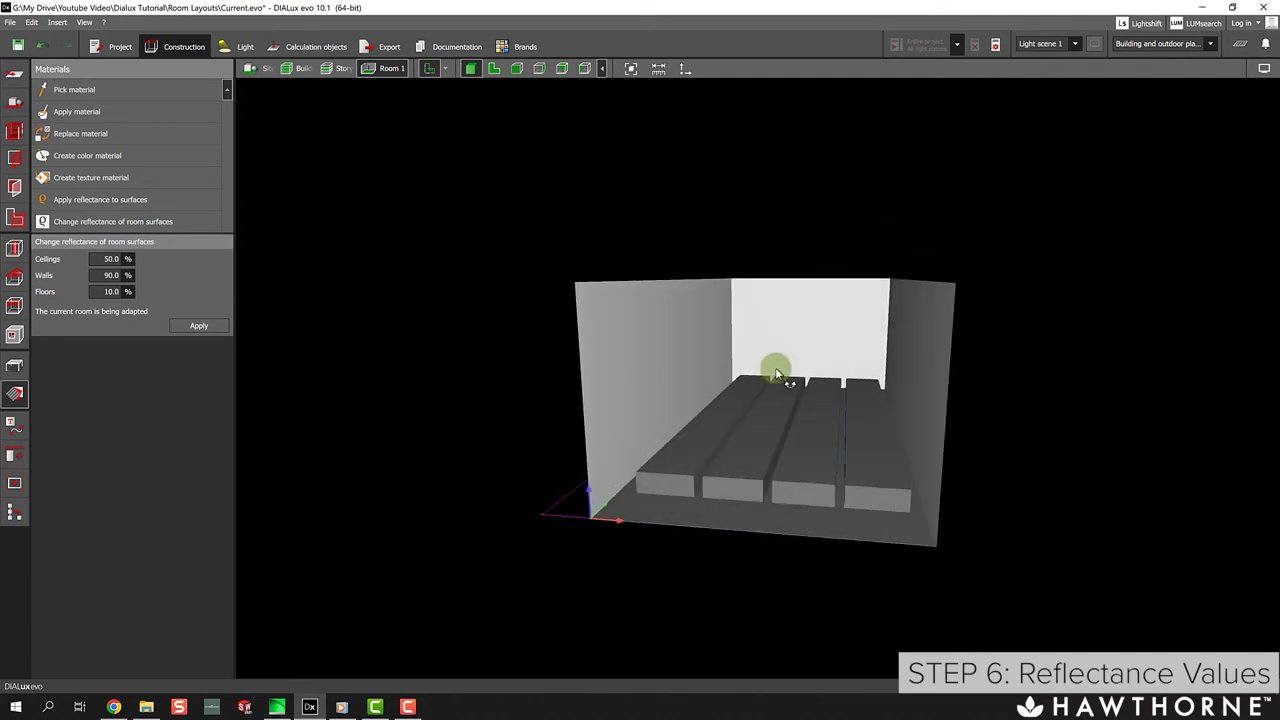
Try a floor reflectance of 60 % and inspect how much floor the benches cover.
{"action": "double_click", "coordinate": [108, 291]}
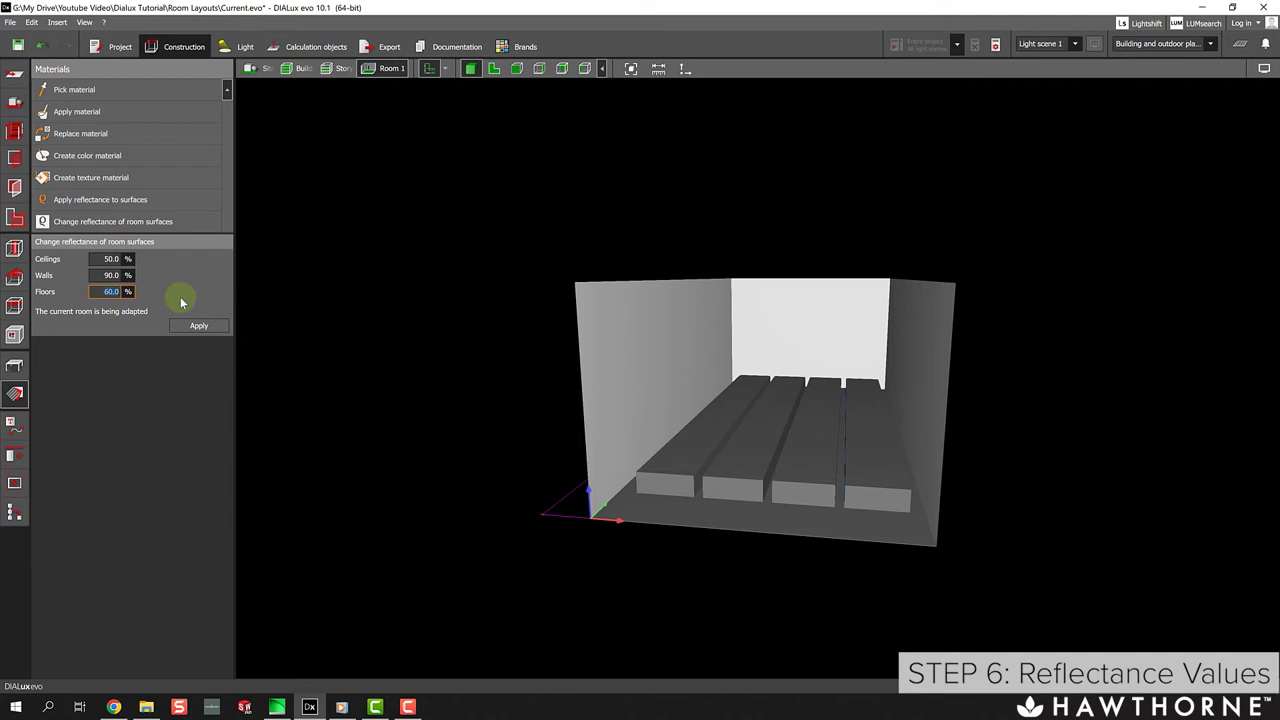
{"action": "left_click_drag", "start_coordinate": [257, 274], "coordinate": [380, 266]}
{"action": "left_click_drag", "start_coordinate": [766, 423], "coordinate": [783, 449]}
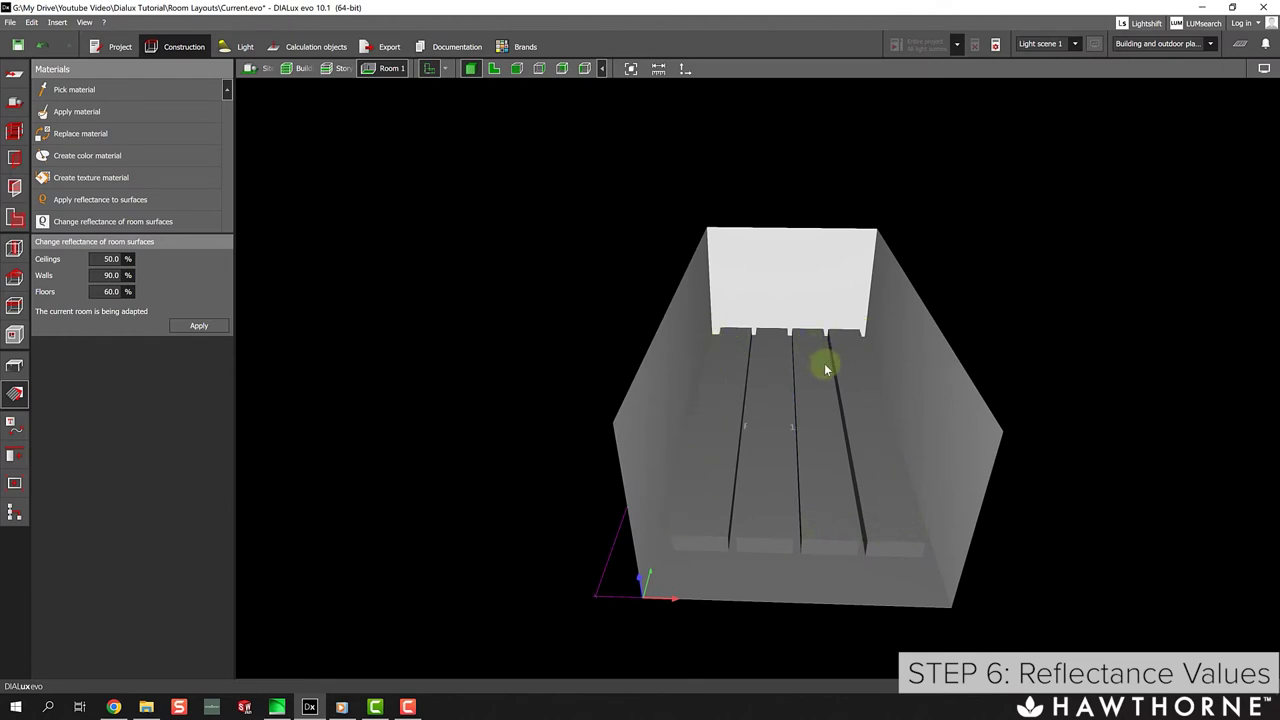
{"action": "left_click_drag", "start_coordinate": [825, 408], "coordinate": [761, 346]}
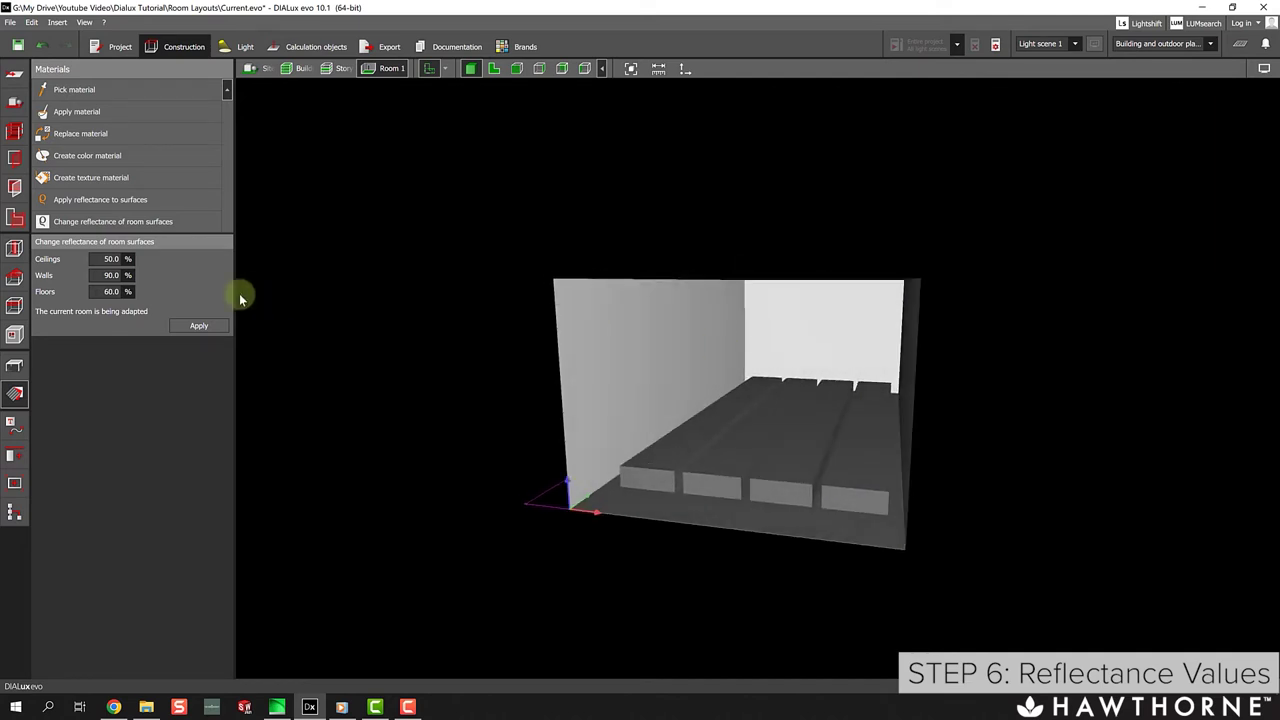
Set the floors' reflectance to 10 % and apply the reflectances to the current room's surfaces.
{"action": "left_click_drag", "start_coordinate": [103, 294], "coordinate": [158, 294]}
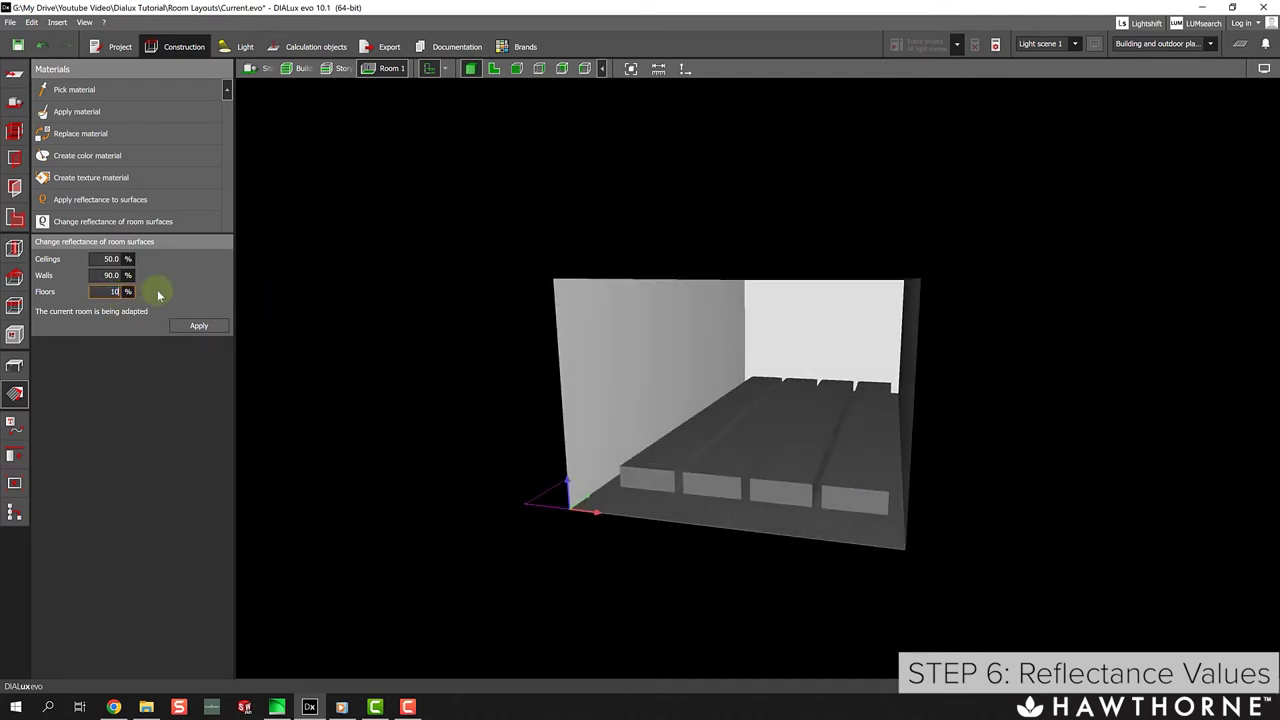
{"action": "key", "text": "Return"}
{"action": "left_click", "coordinate": [182, 326]}
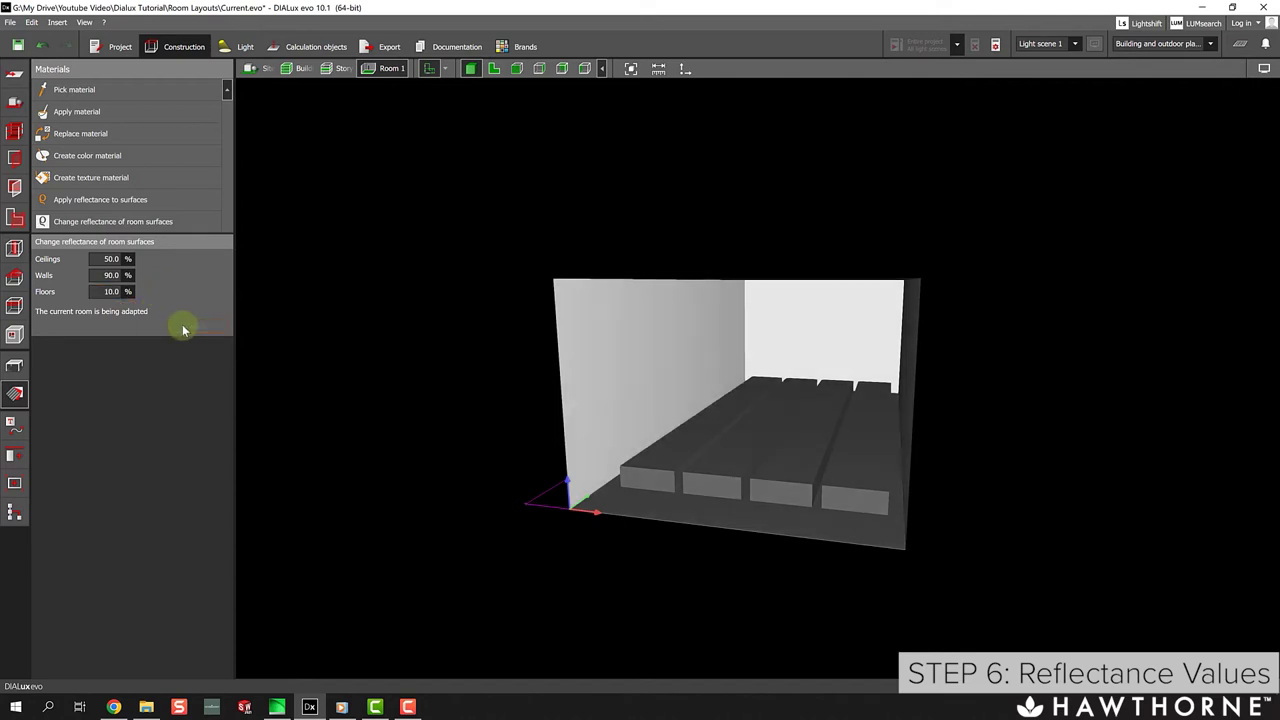
{"action": "left_click_drag", "start_coordinate": [374, 342], "coordinate": [421, 322]}
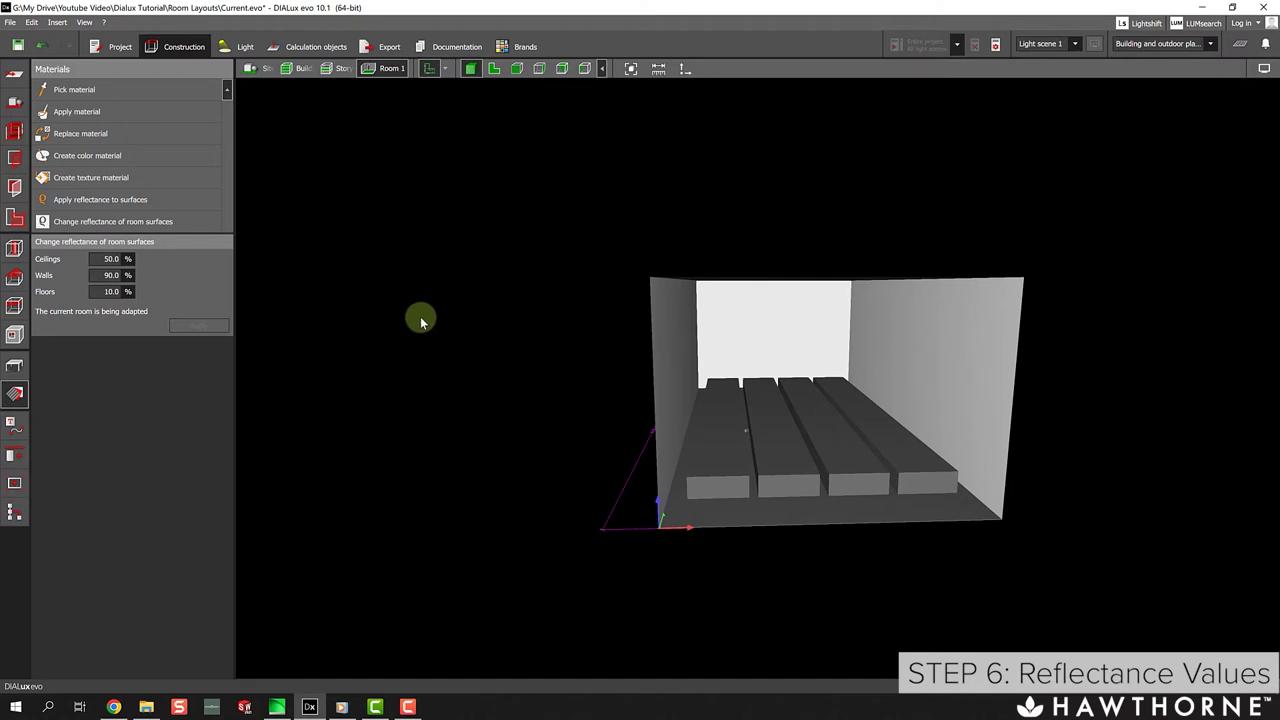
{"action": "left_click_drag", "start_coordinate": [541, 249], "coordinate": [631, 277]}
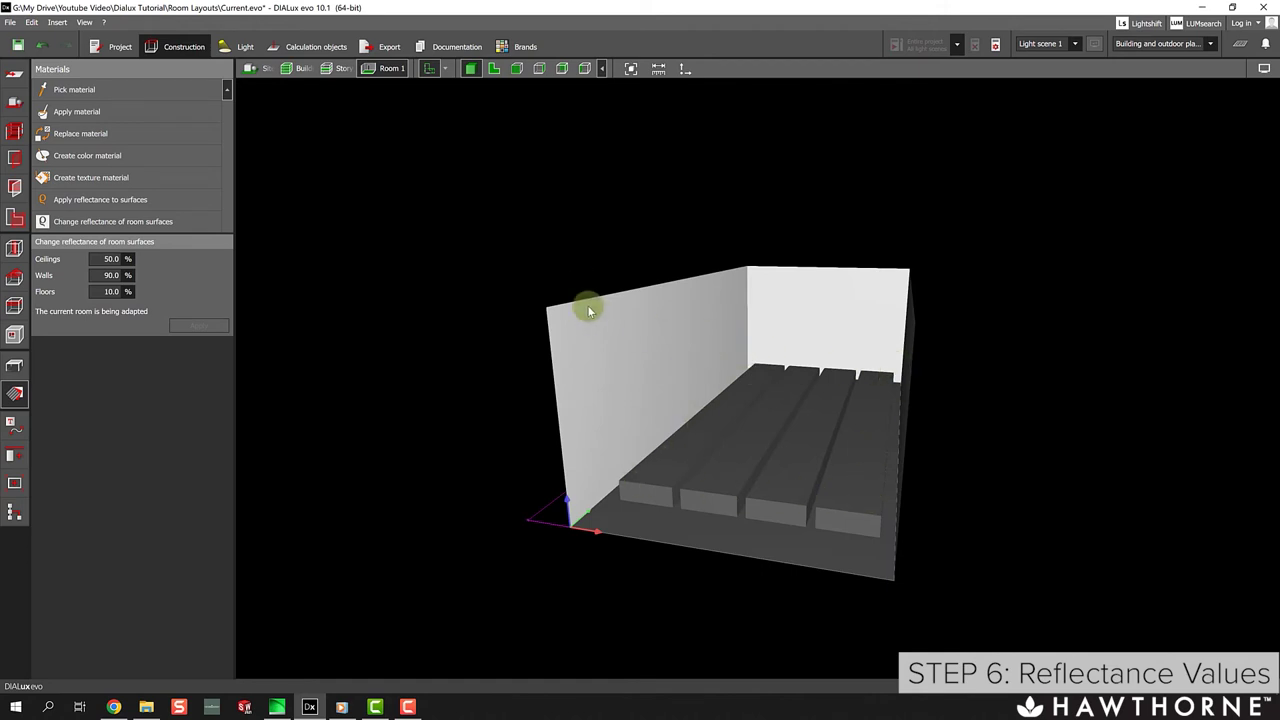
{"action": "mouse_move", "coordinate": [586, 306]}
{"action": "left_mouse_down"}
{"action": "mouse_move", "coordinate": [615, 293]}
{"action": "mouse_move", "coordinate": [580, 297]}
{"action": "mouse_move", "coordinate": [600, 314]}
{"action": "left_mouse_up"}
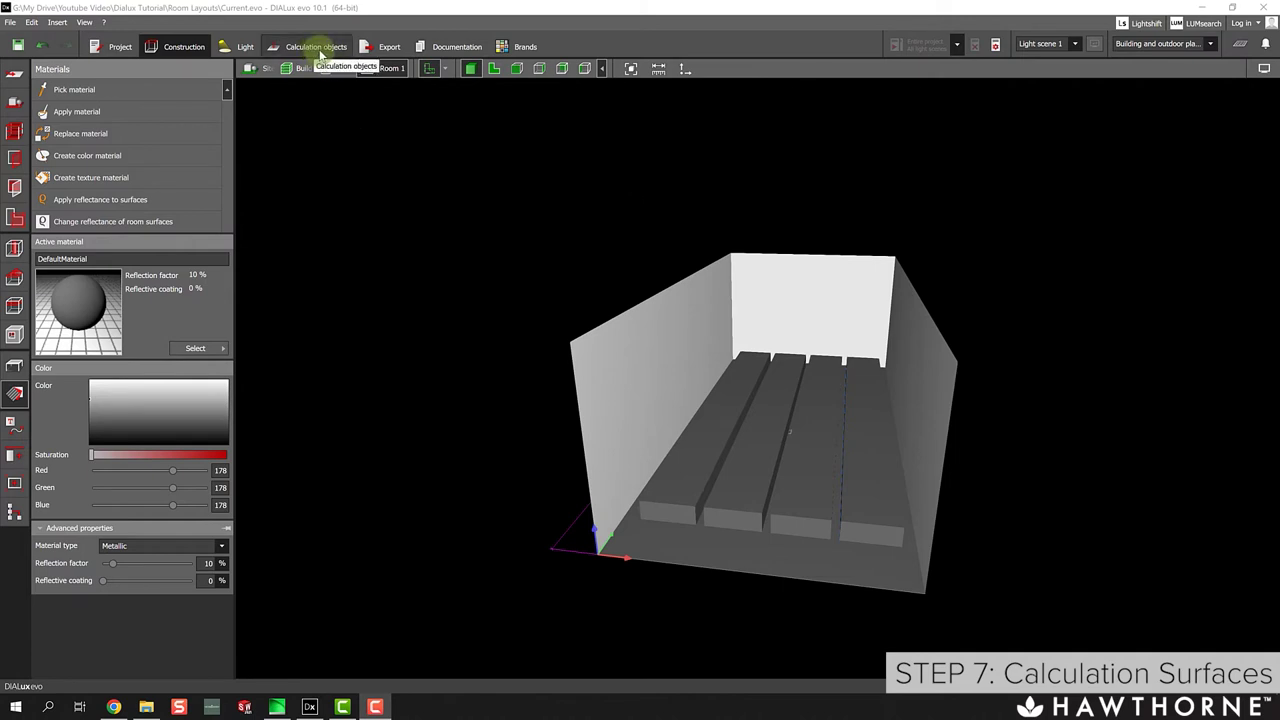
Switch to the calculation objects tools and show the room in plan view.
{"action": "left_click", "coordinate": [322, 54]}
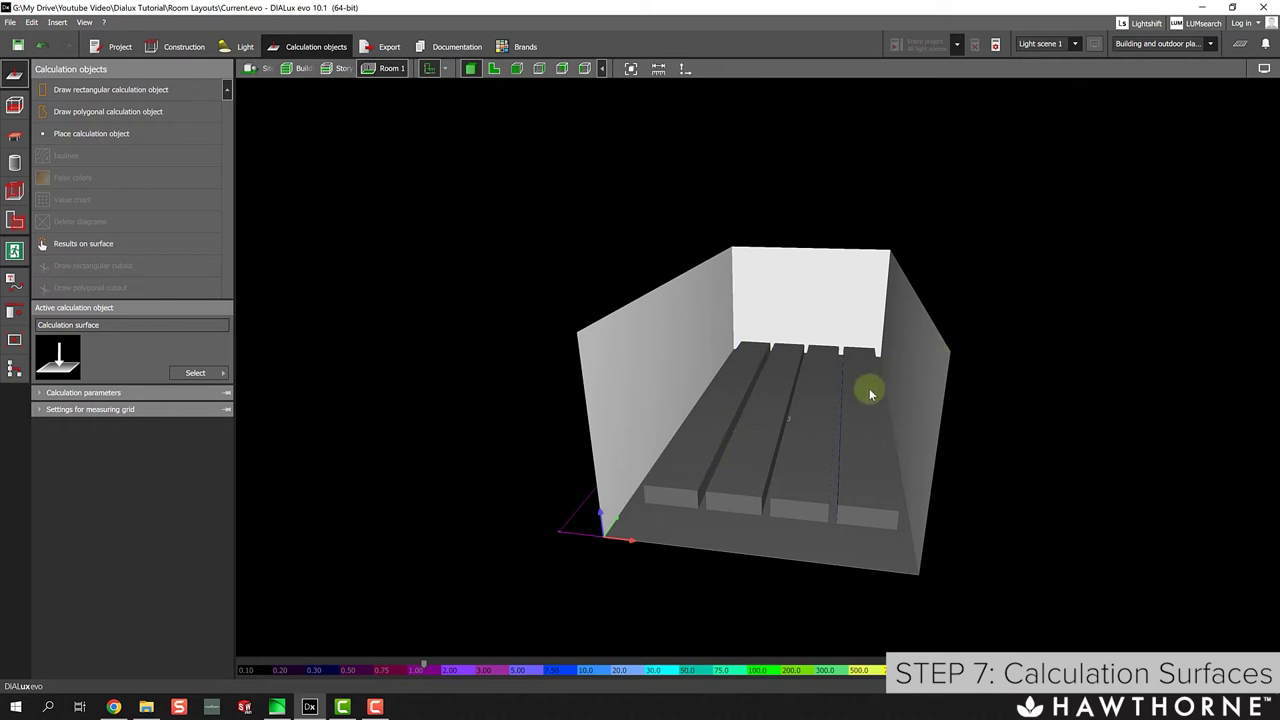
{"action": "left_click", "coordinate": [495, 70]}
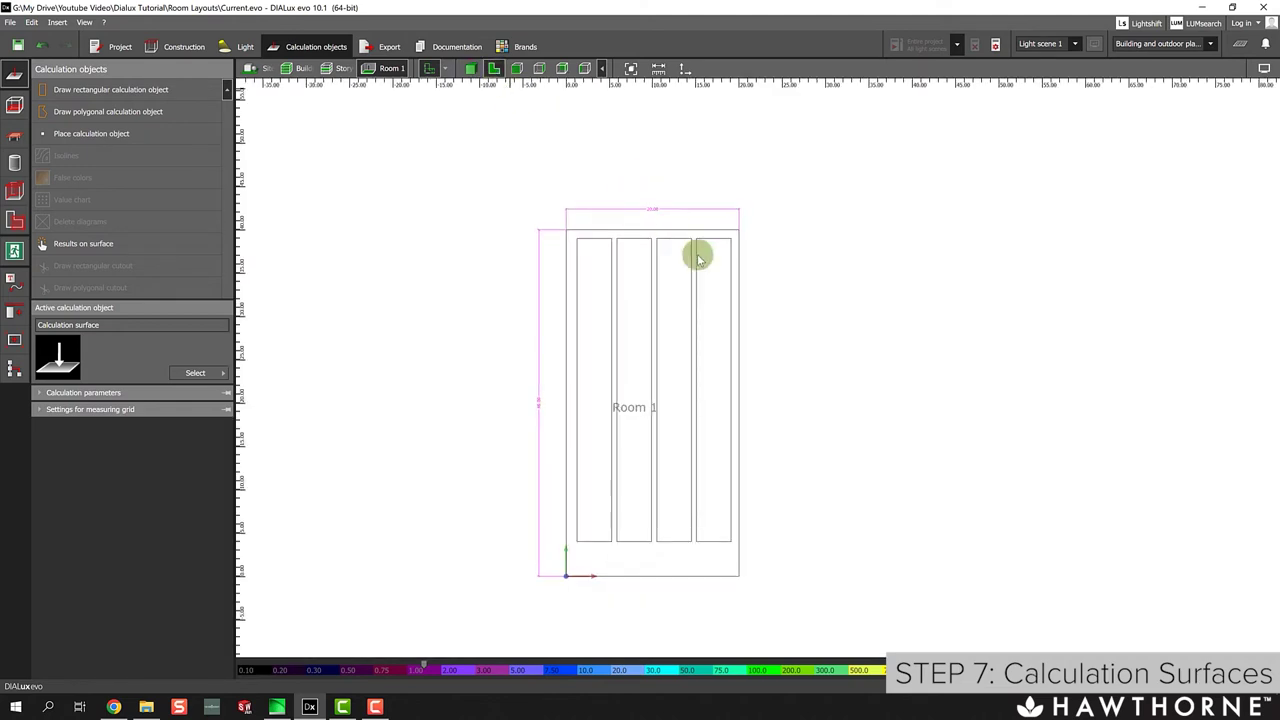
{"action": "scroll", "coordinate": [676, 298], "scroll_direction": "up", "scroll_amount": 4}
{"action": "scroll", "coordinate": [680, 296], "scroll_direction": "down", "scroll_amount": 2}
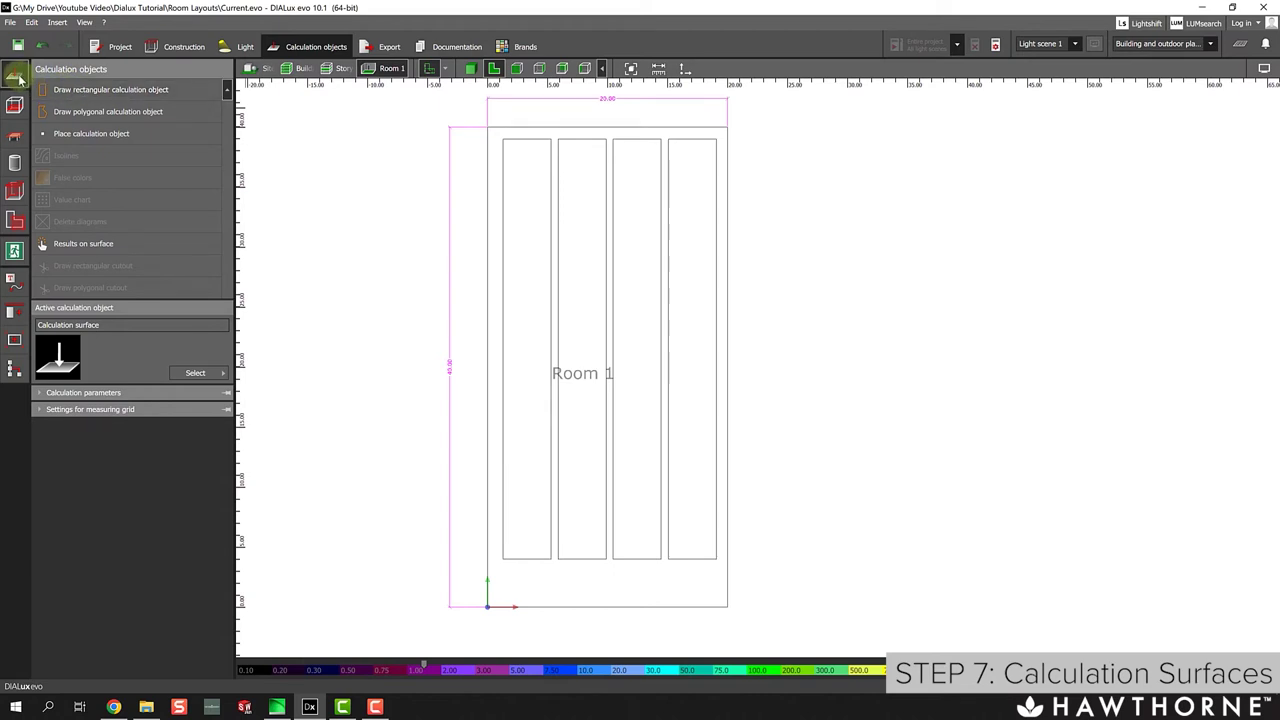
Draw a rectangular calculation surface about 17.787 x 34.986 ft over all four benches, from the first bench's far corner to the fourth's near corner.
{"action": "left_click", "coordinate": [80, 90]}
{"action": "scroll", "coordinate": [508, 150], "scroll_direction": "up", "scroll_amount": 5}
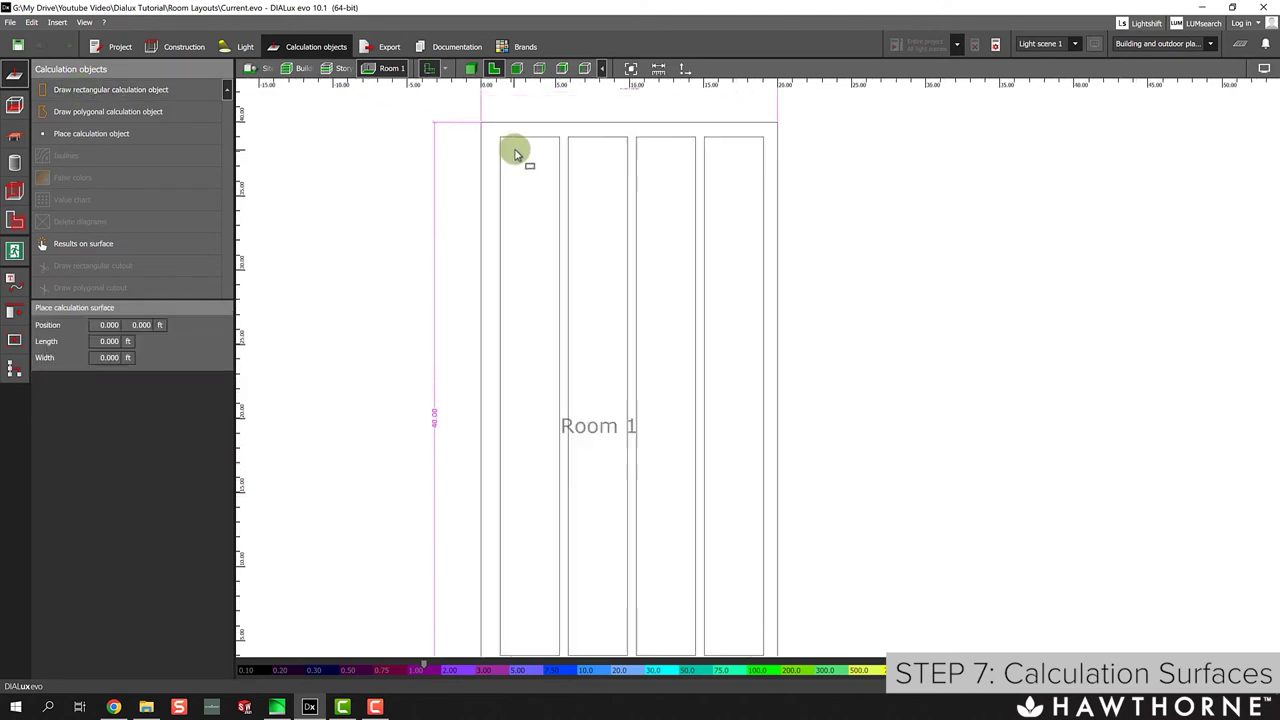
{"action": "scroll", "coordinate": [515, 175], "scroll_direction": "up", "scroll_amount": 2}
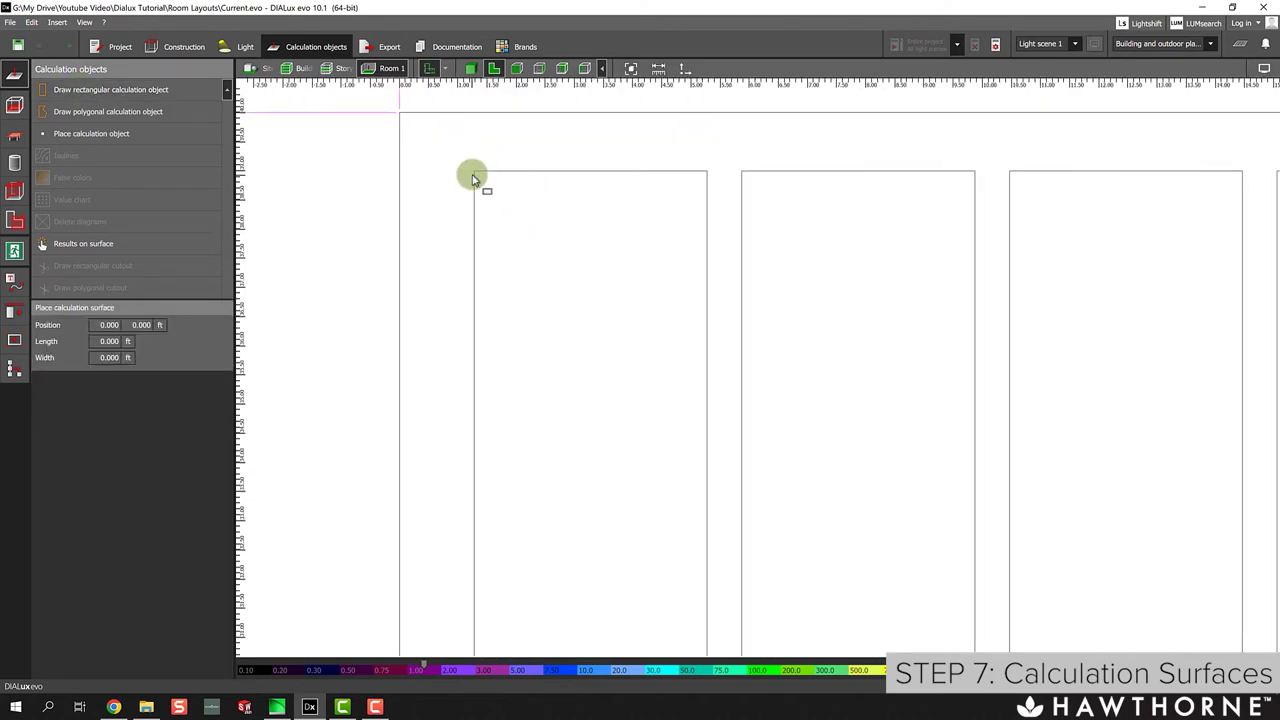
{"action": "left_click", "coordinate": [475, 175]}
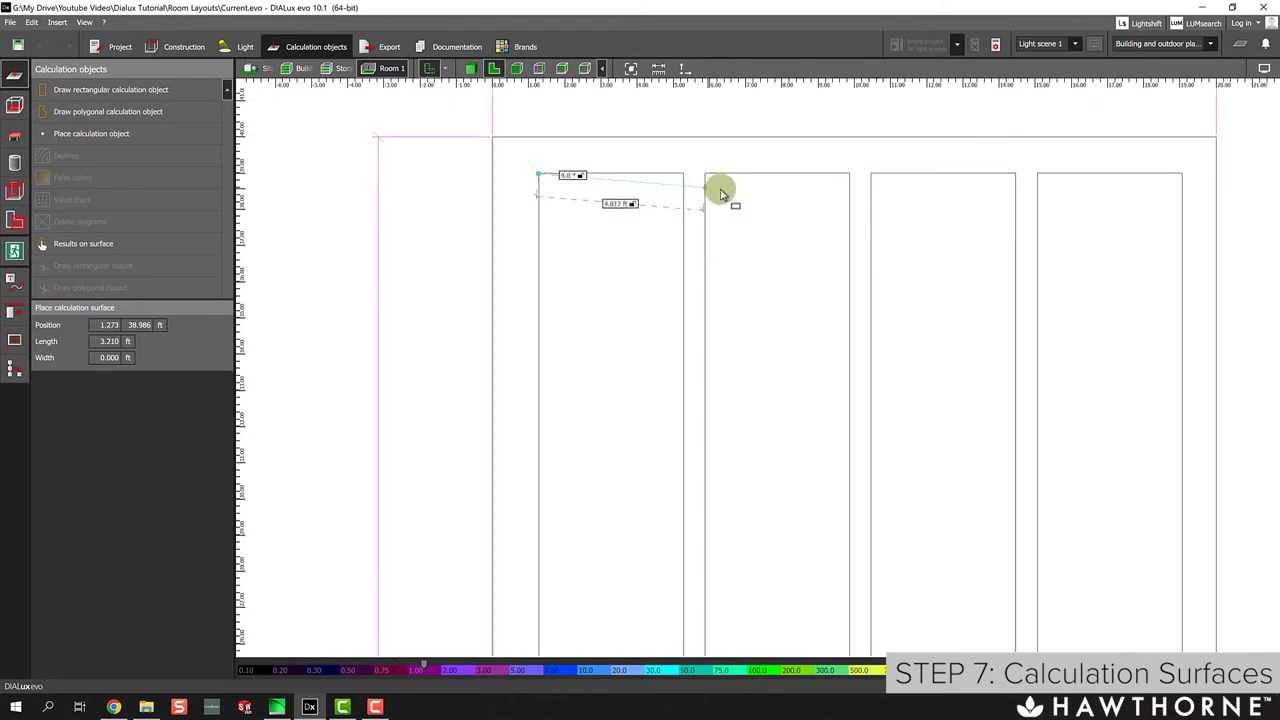
{"action": "scroll", "coordinate": [700, 188], "scroll_direction": "down", "scroll_amount": 2}
{"action": "middle_click_drag", "start_coordinate": [737, 183], "coordinate": [500, 166]}
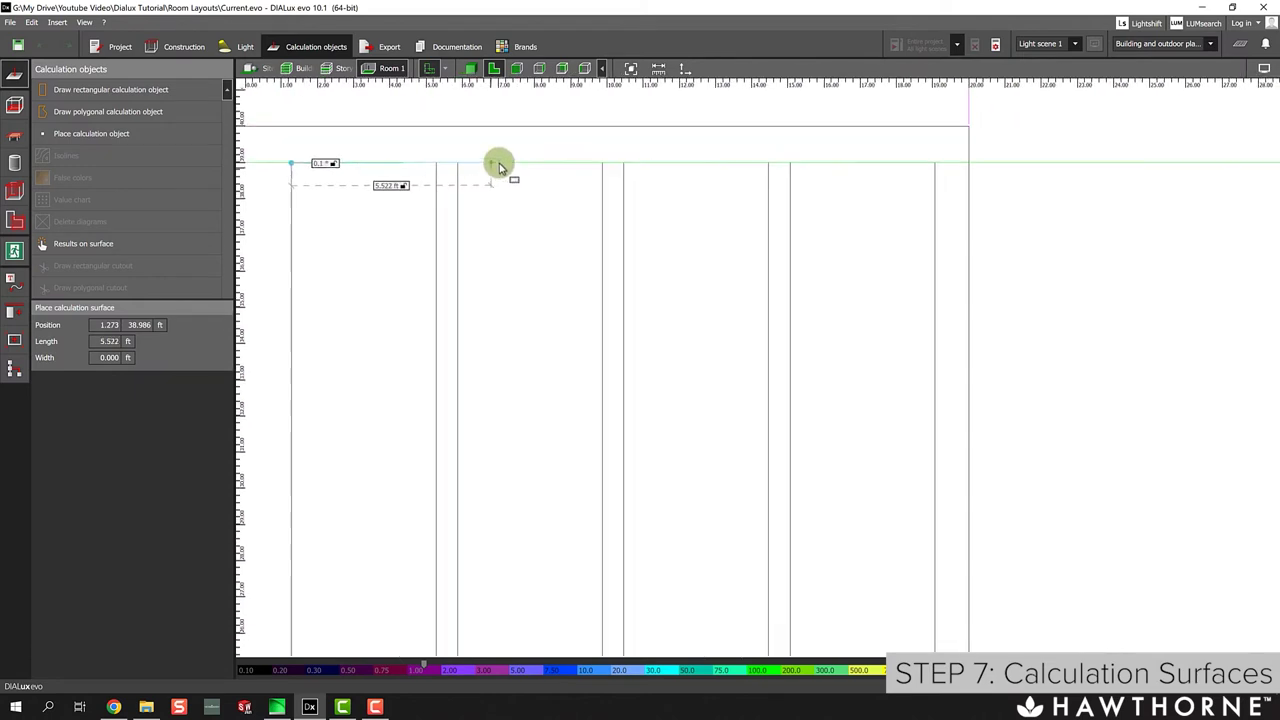
{"action": "left_click", "coordinate": [932, 180]}
{"action": "scroll", "coordinate": [903, 414], "scroll_direction": "down", "scroll_amount": 2}
{"action": "middle_click_drag", "start_coordinate": [903, 414], "coordinate": [837, 194]}
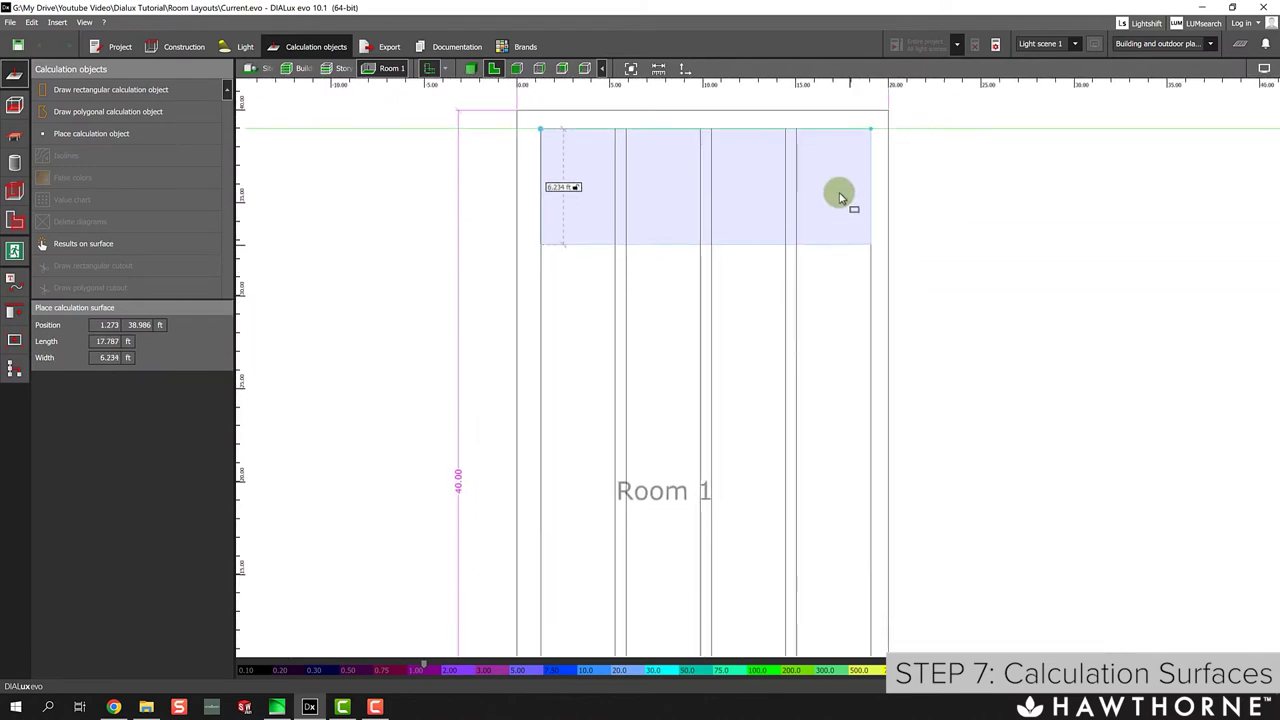
{"action": "middle_click_drag", "start_coordinate": [831, 446], "coordinate": [811, 169]}
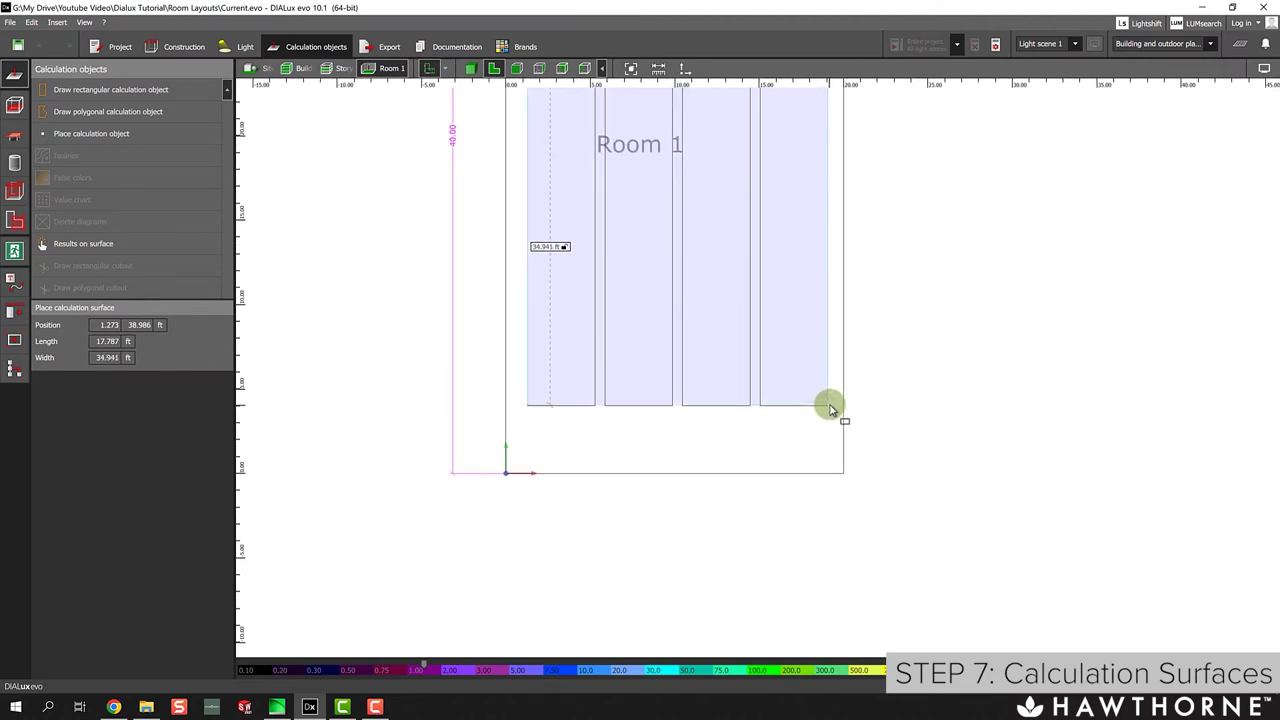
{"action": "scroll", "coordinate": [828, 408], "scroll_direction": "up", "scroll_amount": 1}
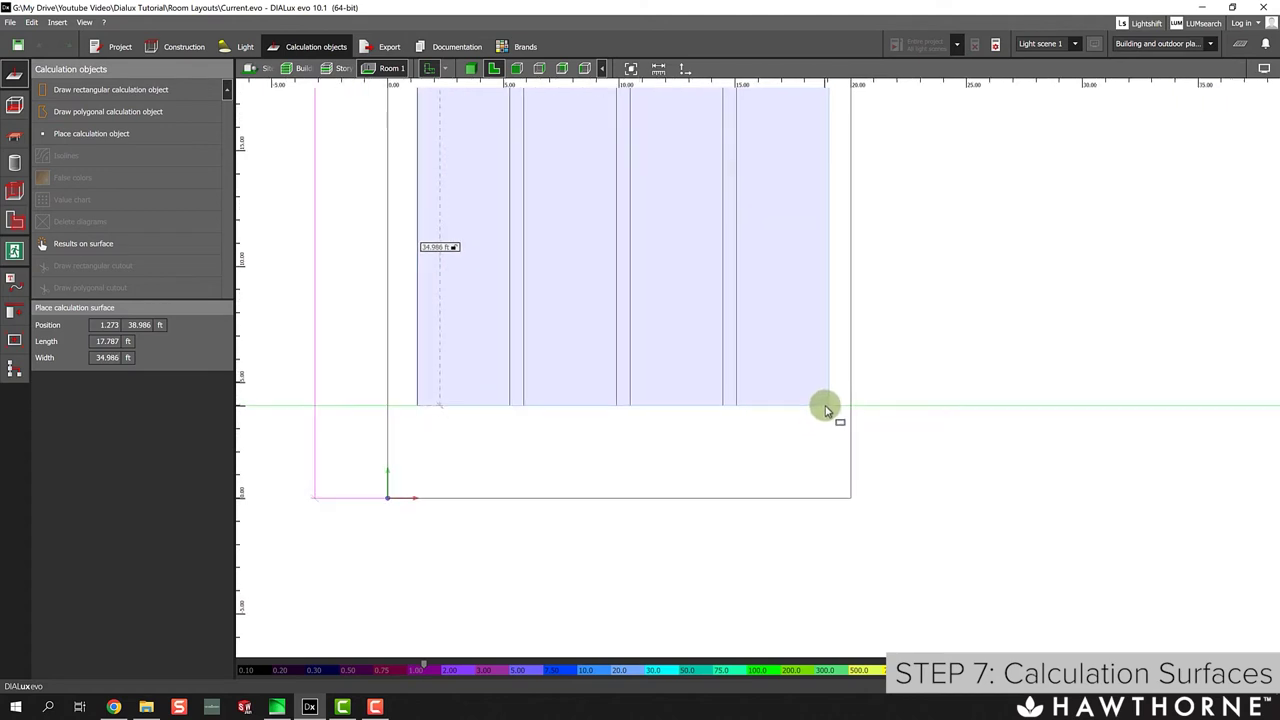
{"action": "left_click", "coordinate": [824, 407]}
Edit the calculation surface's polygon so its lower-left corner sits exactly on the first bench's corner.
{"action": "middle_click_drag", "start_coordinate": [686, 337], "coordinate": [868, 362]}
{"action": "scroll", "coordinate": [868, 362], "scroll_direction": "down", "scroll_amount": 1}
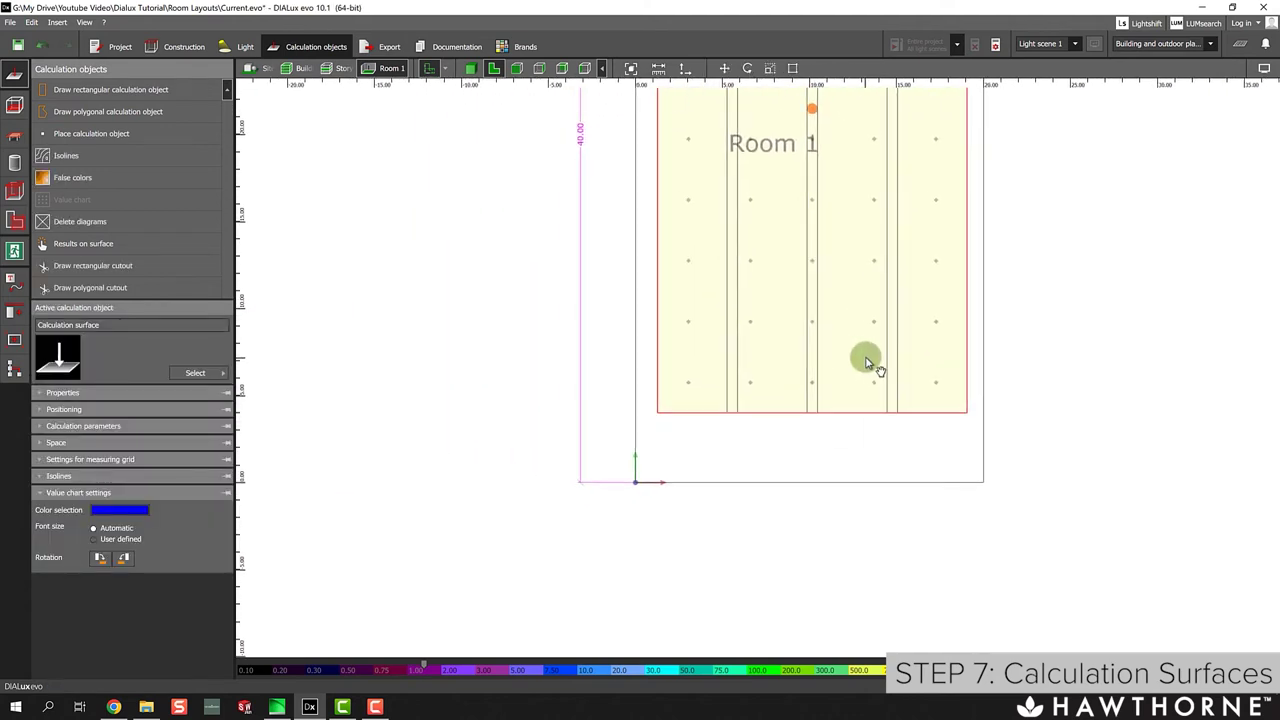
{"action": "scroll", "coordinate": [709, 346], "scroll_direction": "up", "scroll_amount": 3}
{"action": "scroll", "coordinate": [671, 404], "scroll_direction": "up", "scroll_amount": 1}
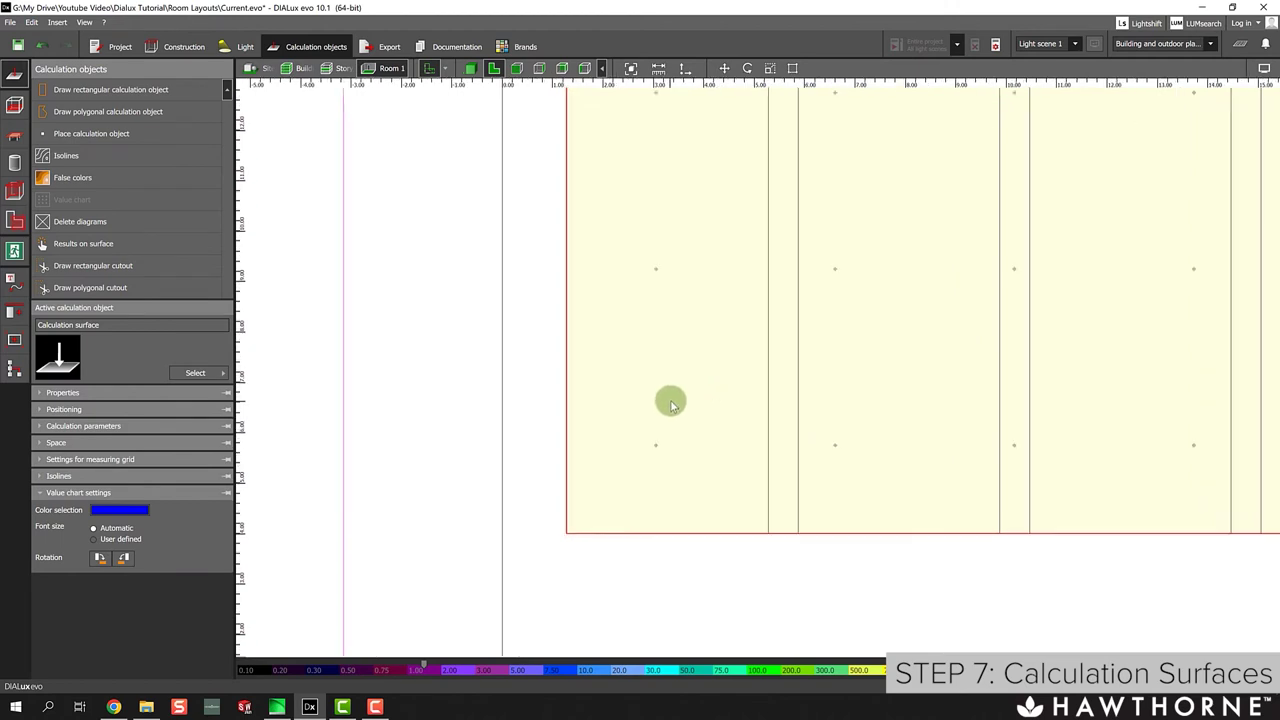
{"action": "scroll", "coordinate": [650, 450], "scroll_direction": "up", "scroll_amount": 6}
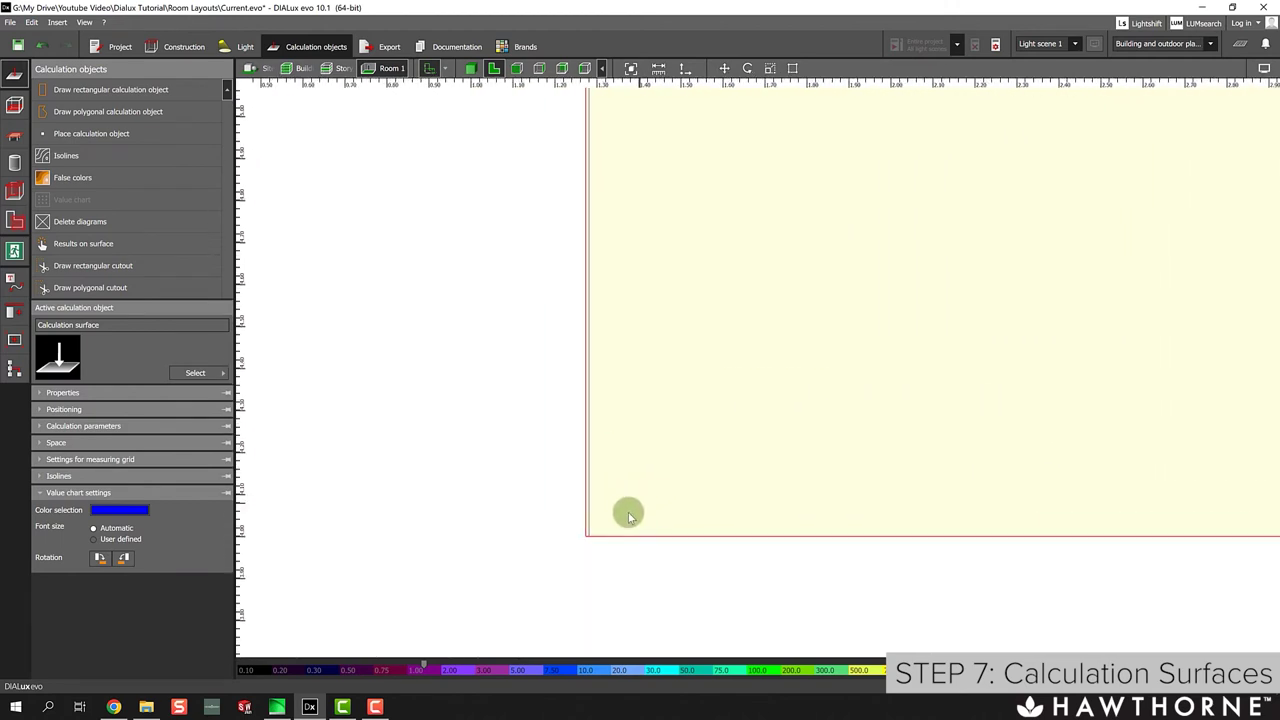
{"action": "scroll", "coordinate": [608, 508], "scroll_direction": "down", "scroll_amount": 1}
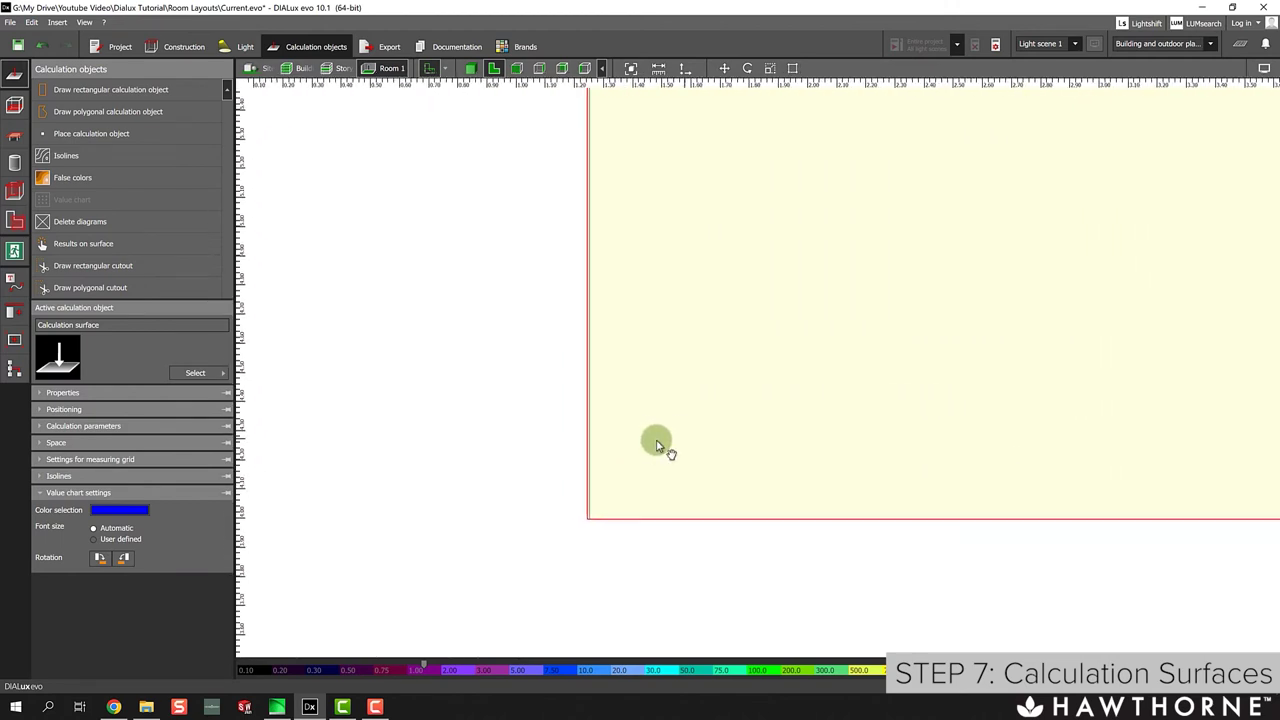
{"action": "scroll", "coordinate": [650, 430], "scroll_direction": "up", "scroll_amount": 1}
{"action": "right_click", "coordinate": [639, 413]}
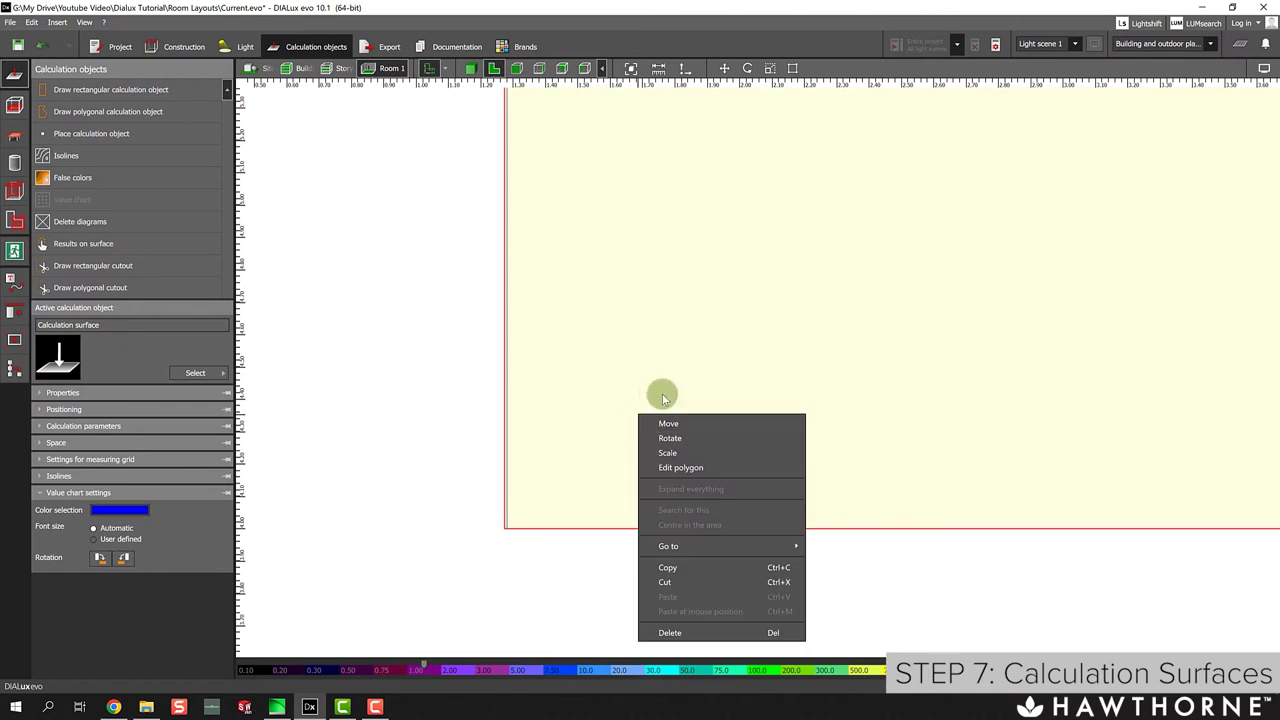
{"action": "left_click", "coordinate": [700, 467]}
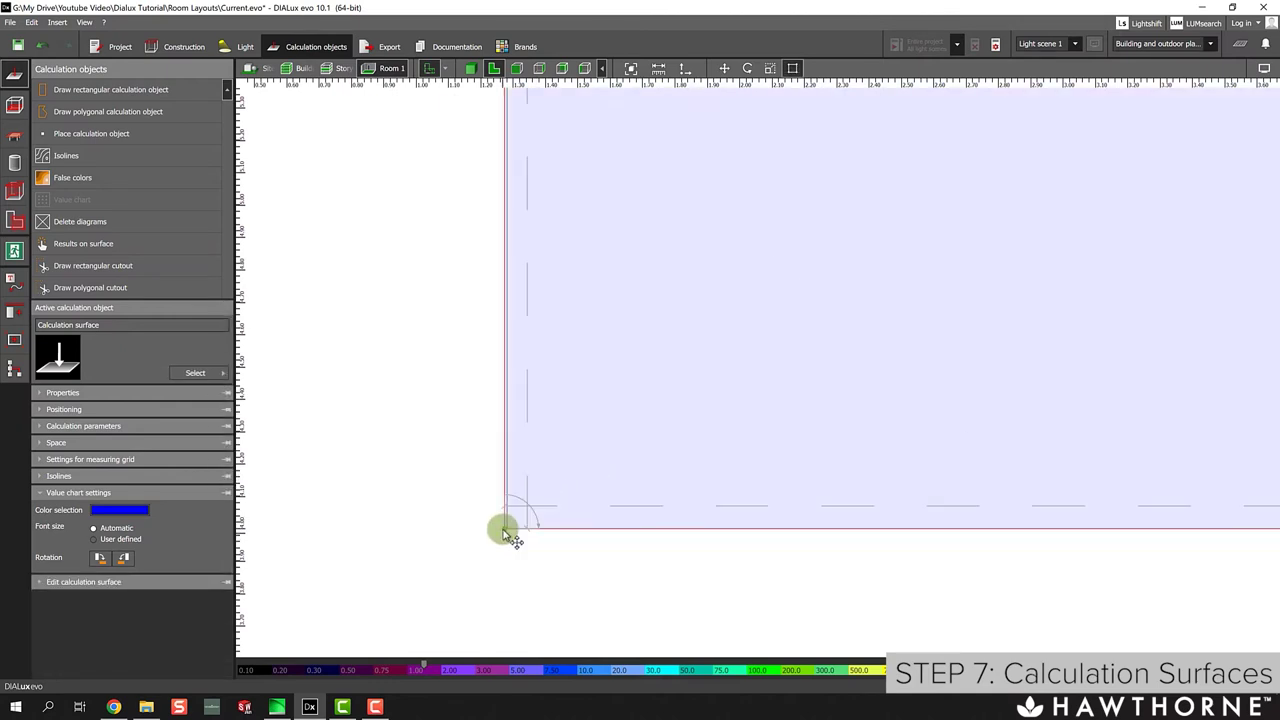
{"action": "left_click_drag", "start_coordinate": [505, 531], "coordinate": [508, 532]}
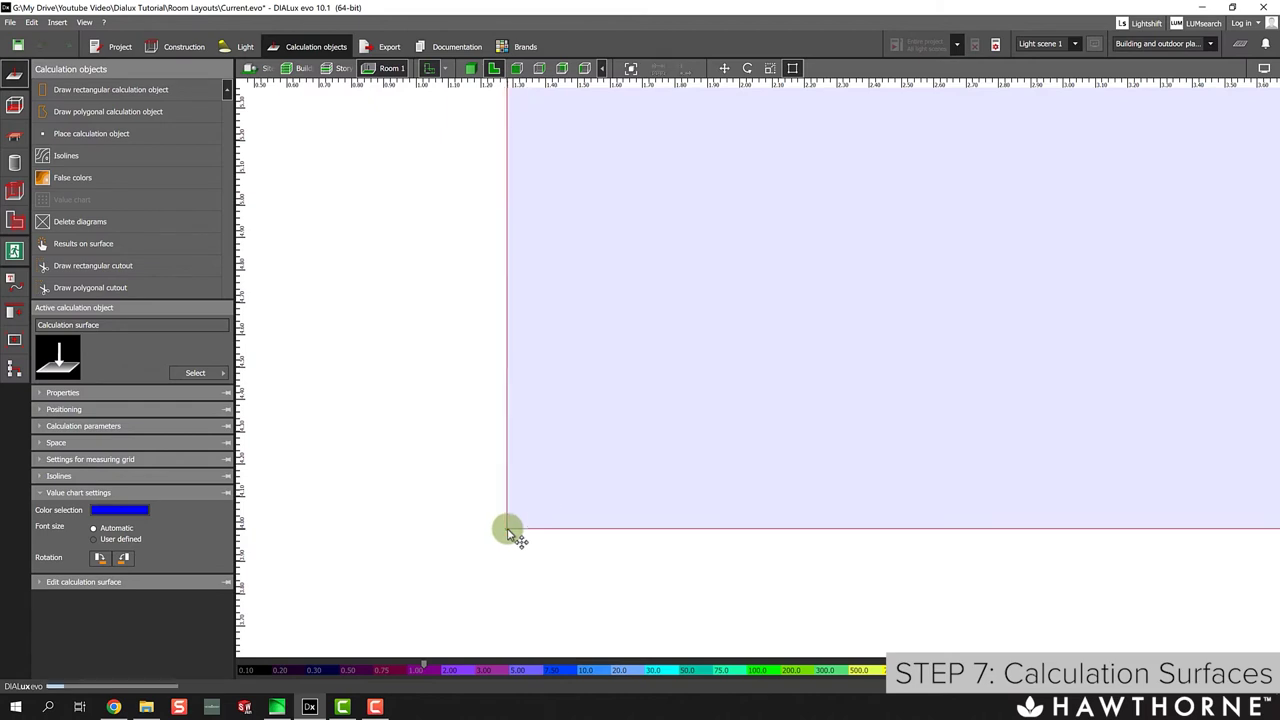
Examine how the calculation surface's upper-left corner and upper edge line up with the bench outlines.
{"action": "scroll", "coordinate": [600, 409], "scroll_direction": "down", "scroll_amount": 4}
{"action": "scroll", "coordinate": [552, 251], "scroll_direction": "up", "scroll_amount": 2}
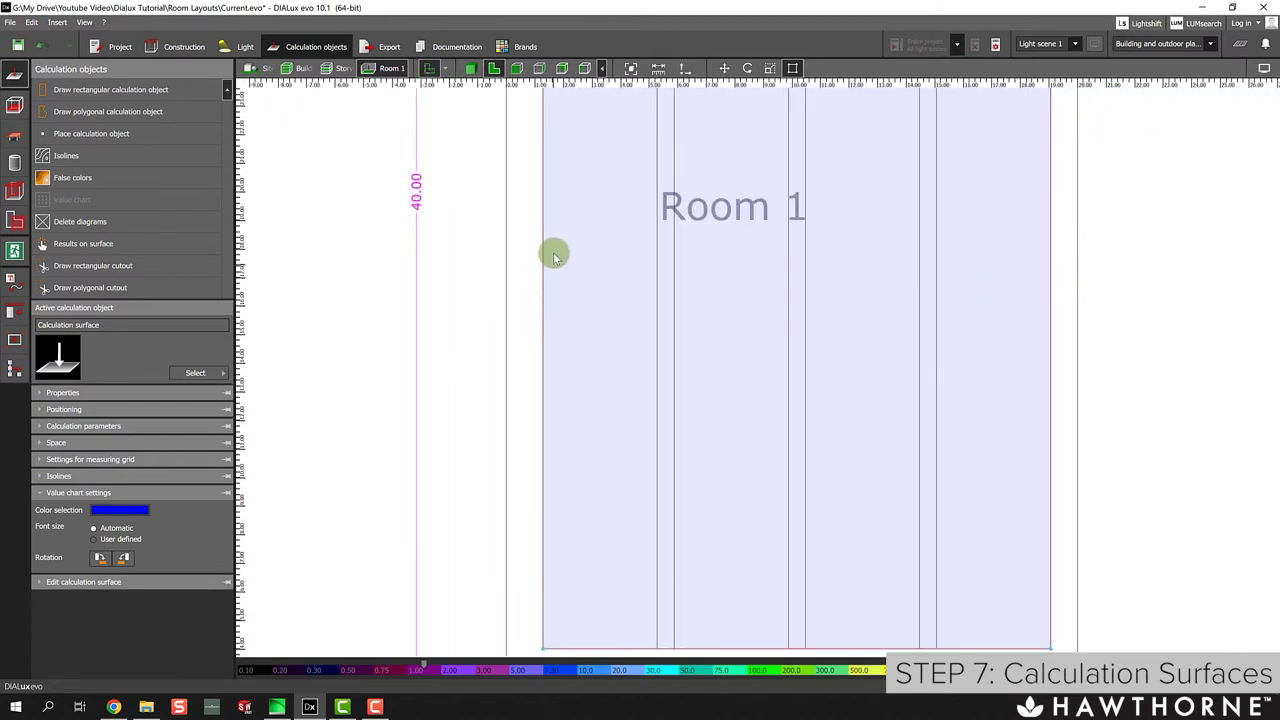
{"action": "scroll", "coordinate": [571, 543], "scroll_direction": "down", "scroll_amount": 2}
{"action": "middle_click_drag", "start_coordinate": [571, 126], "coordinate": [586, 229]}
{"action": "scroll", "coordinate": [588, 234], "scroll_direction": "up", "scroll_amount": 5}
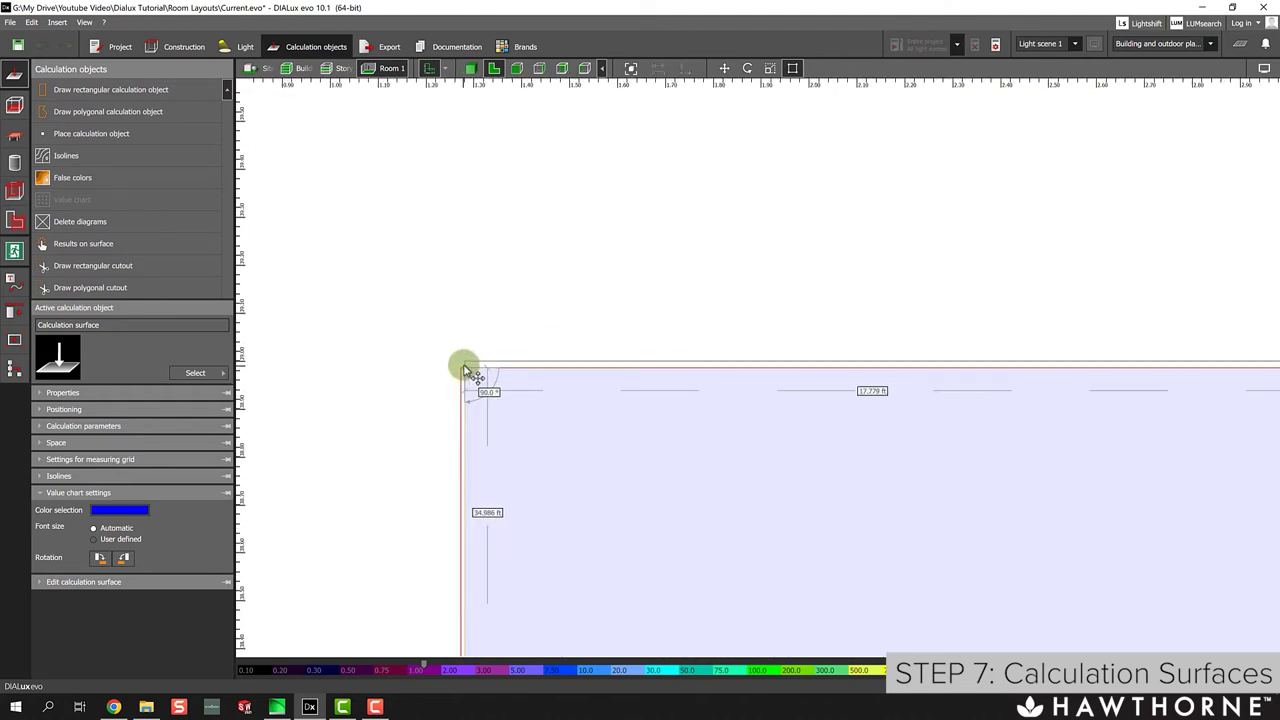
{"action": "scroll", "coordinate": [627, 372], "scroll_direction": "down", "scroll_amount": 4}
{"action": "scroll", "coordinate": [678, 372], "scroll_direction": "down", "scroll_amount": 5}
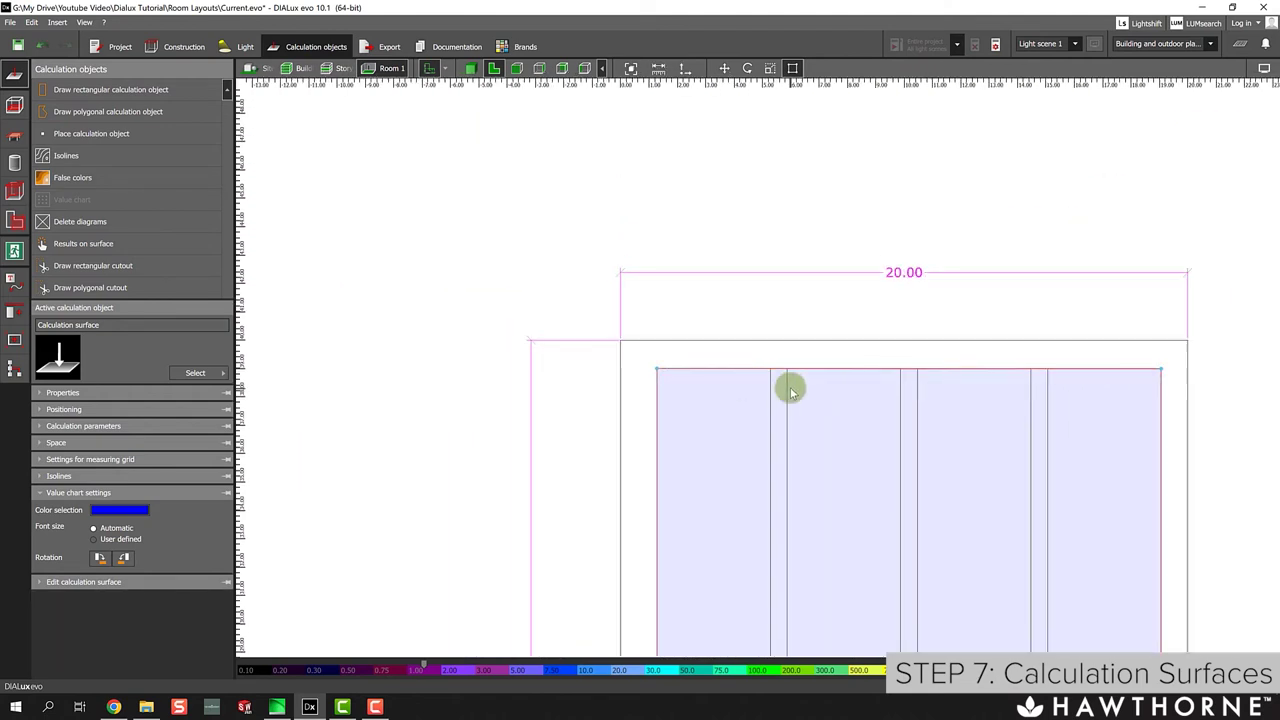
Raise the calculation surface over the tables in Room 1 by setting its Z position to 3 ft.
{"action": "scroll", "coordinate": [665, 230], "scroll_direction": "down", "scroll_amount": 1}
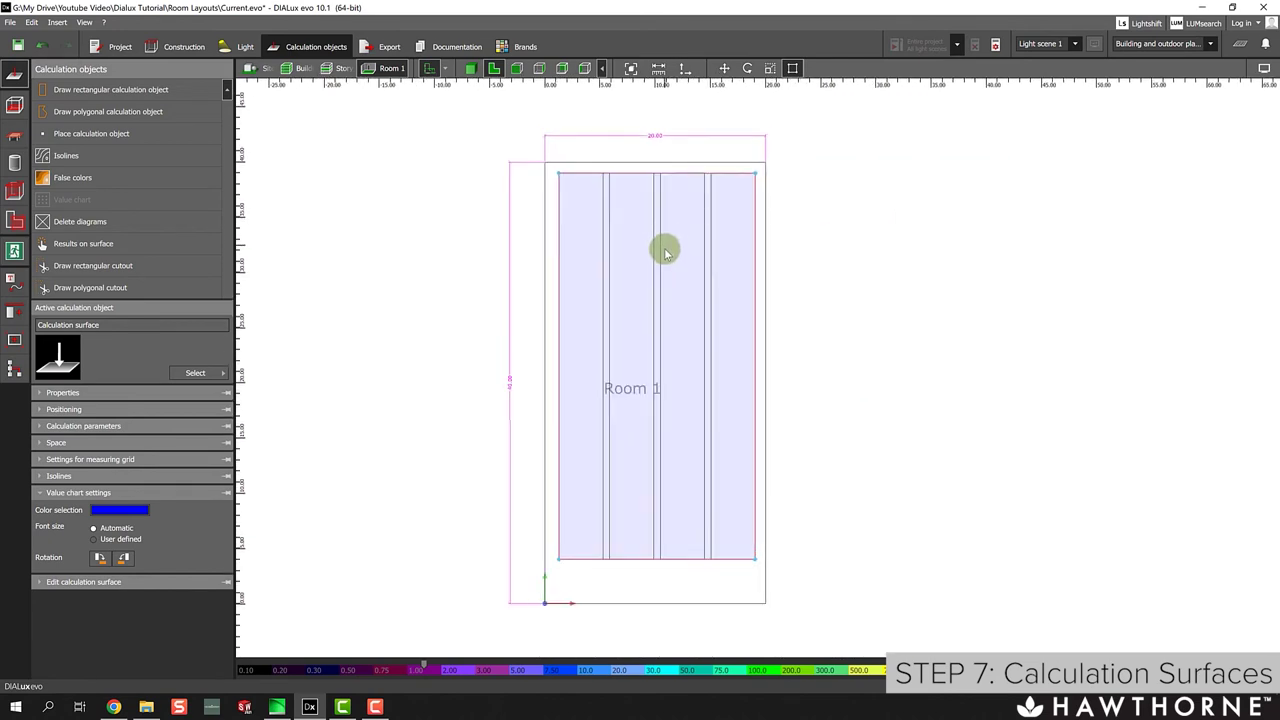
{"action": "left_click", "coordinate": [811, 323]}
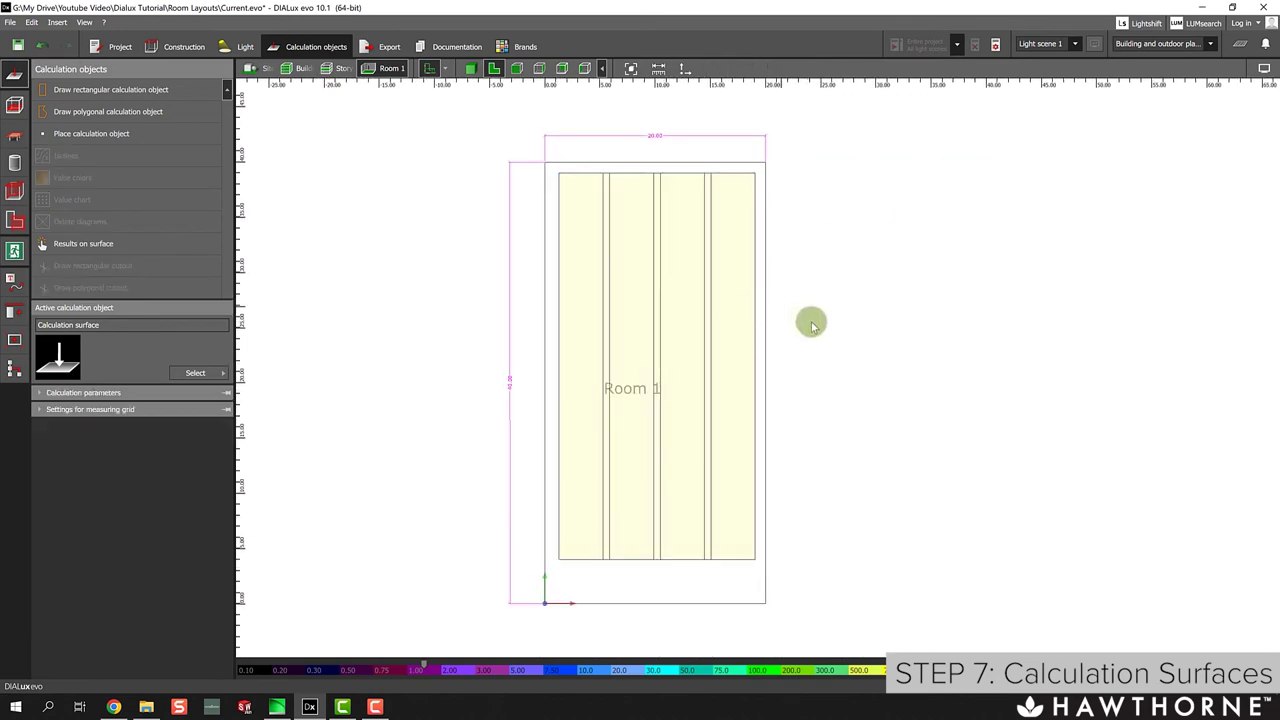
{"action": "left_click", "coordinate": [677, 287]}
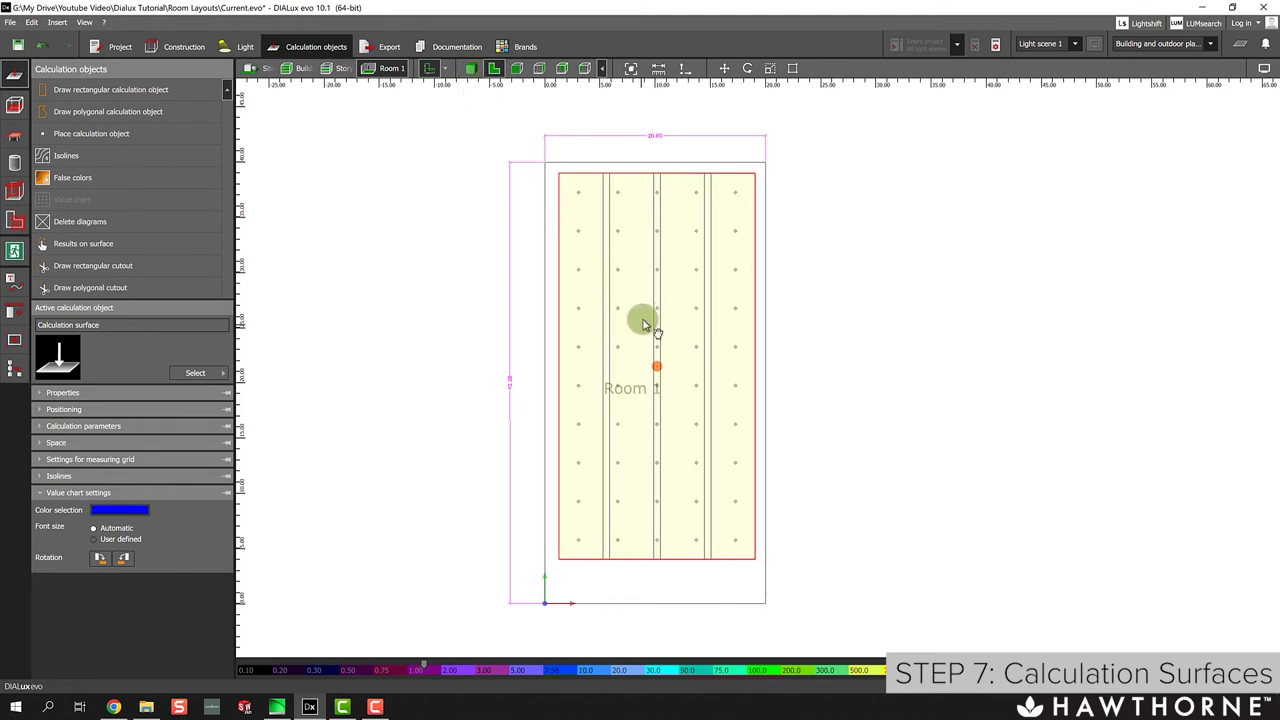
{"action": "left_click", "coordinate": [470, 68]}
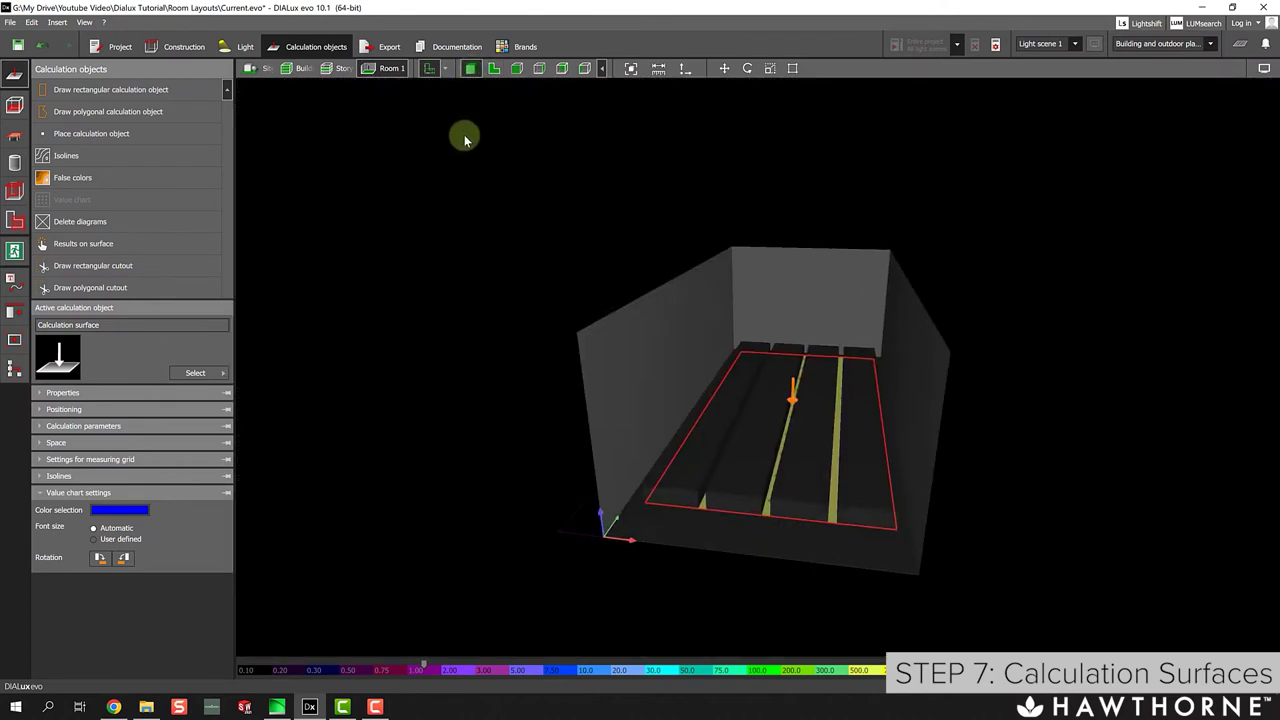
{"action": "left_click_drag", "start_coordinate": [464, 134], "coordinate": [530, 185]}
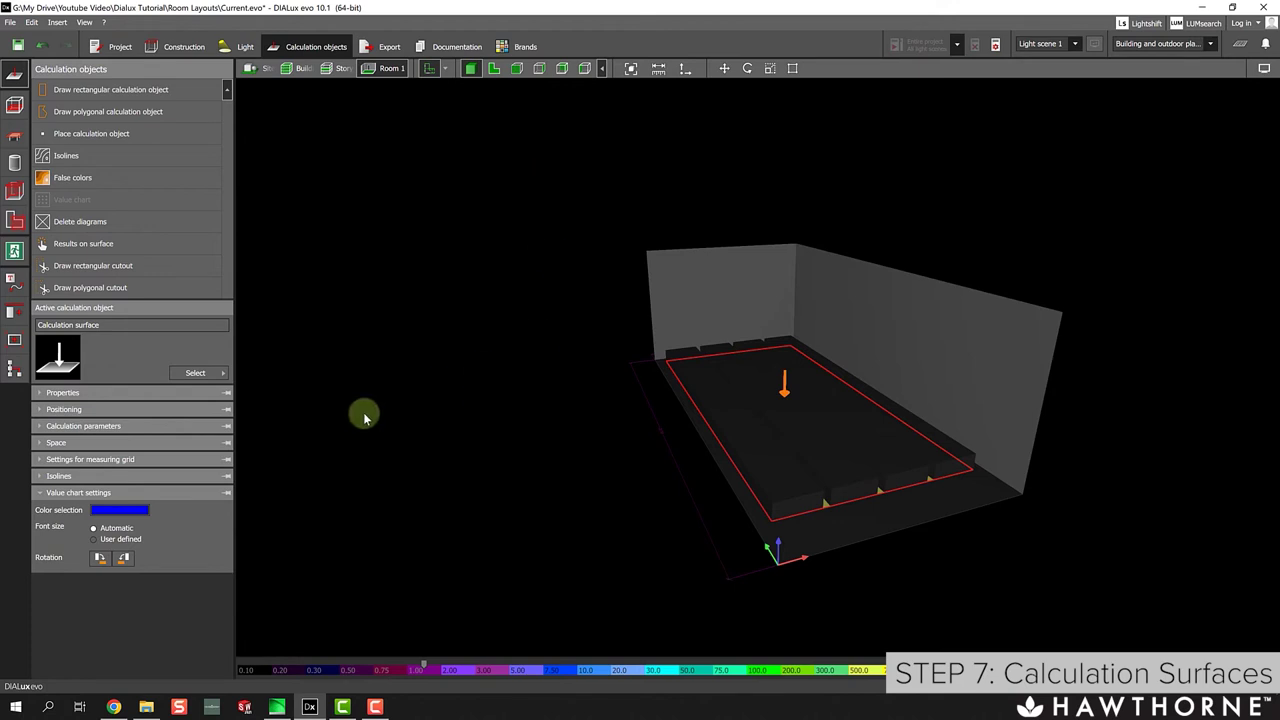
{"action": "left_click", "coordinate": [140, 412]}
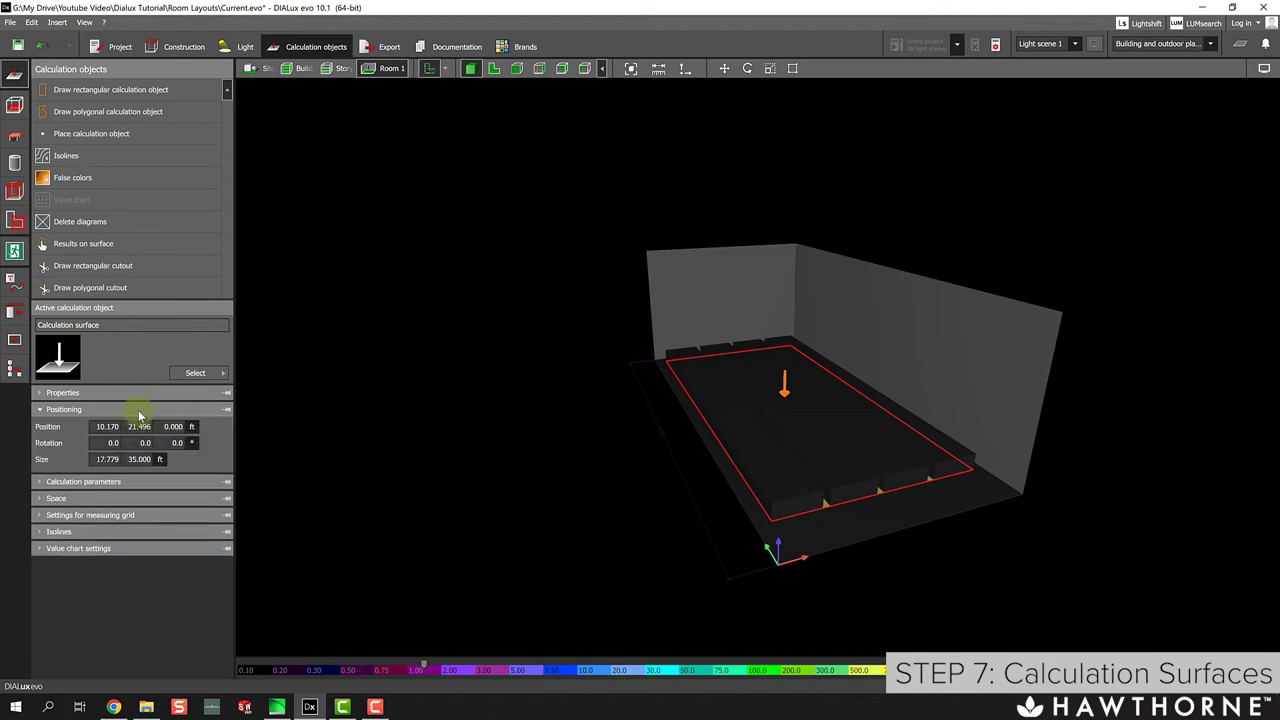
{"action": "left_click", "coordinate": [168, 426]}
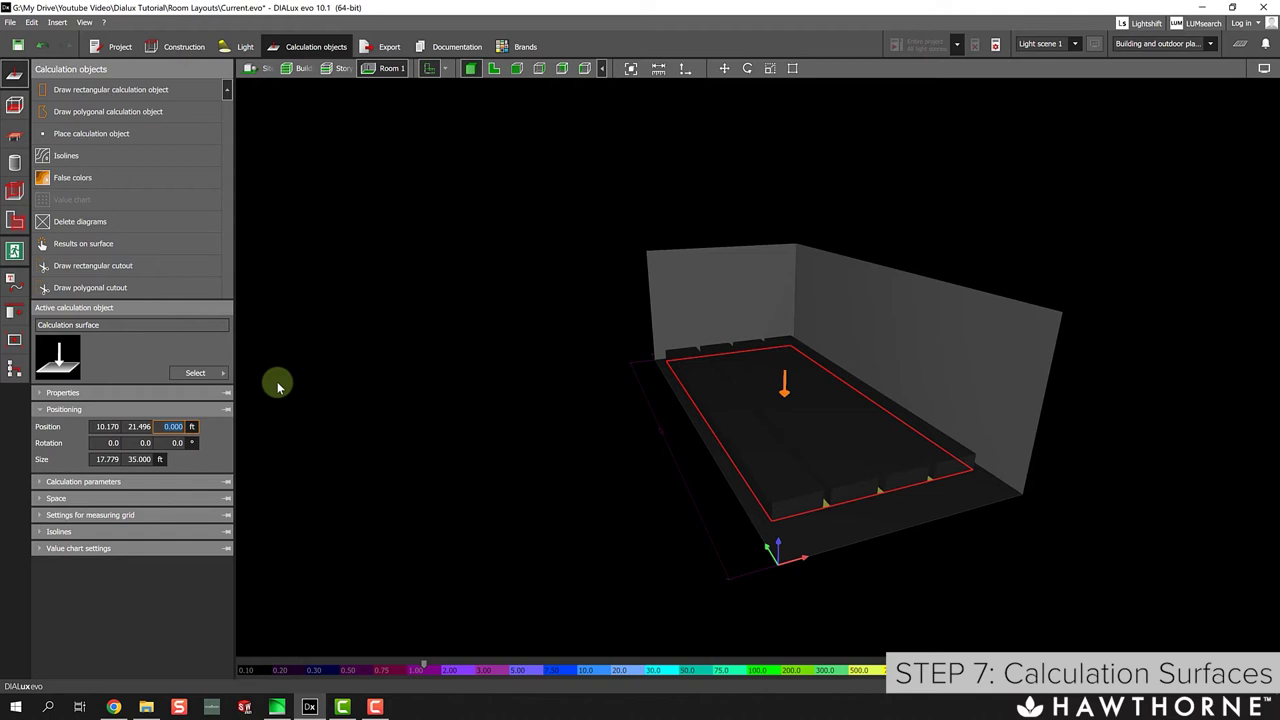
{"action": "type", "text": "3"}
{"action": "key", "text": "Return"}
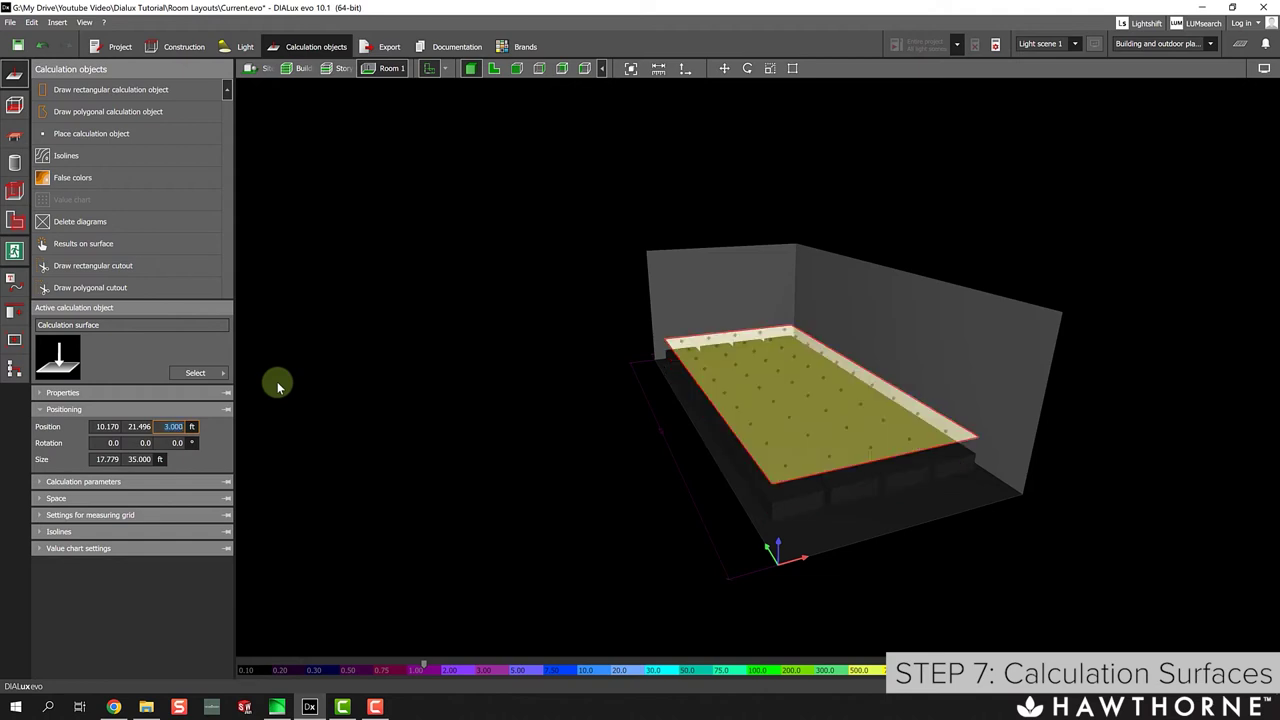
{"action": "mouse_move", "coordinate": [549, 388]}
{"action": "left_mouse_down"}
{"action": "mouse_move", "coordinate": [580, 428]}
{"action": "mouse_move", "coordinate": [554, 389]}
{"action": "mouse_move", "coordinate": [511, 420]}
{"action": "mouse_move", "coordinate": [538, 395]}
{"action": "left_mouse_up"}
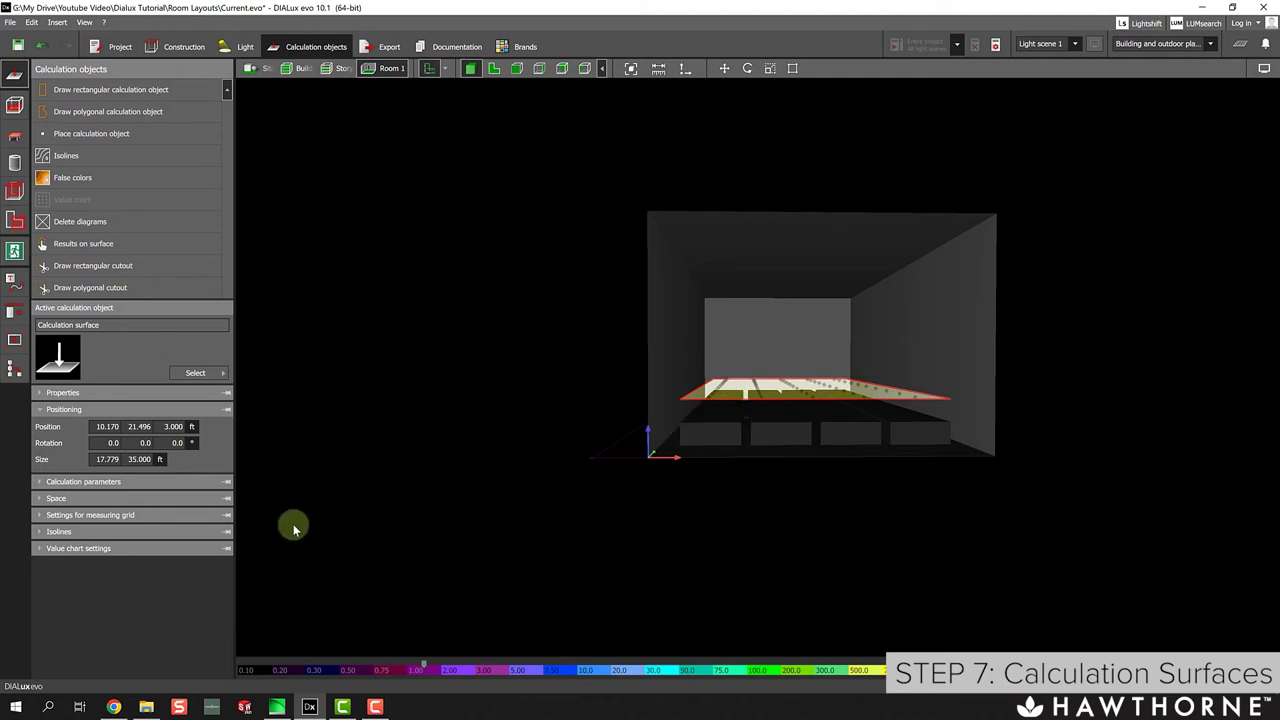
Switch the calculation surface's measuring grid from automatic to distance-based point spacing, with the room shown in plan view.
{"action": "left_click", "coordinate": [143, 498]}
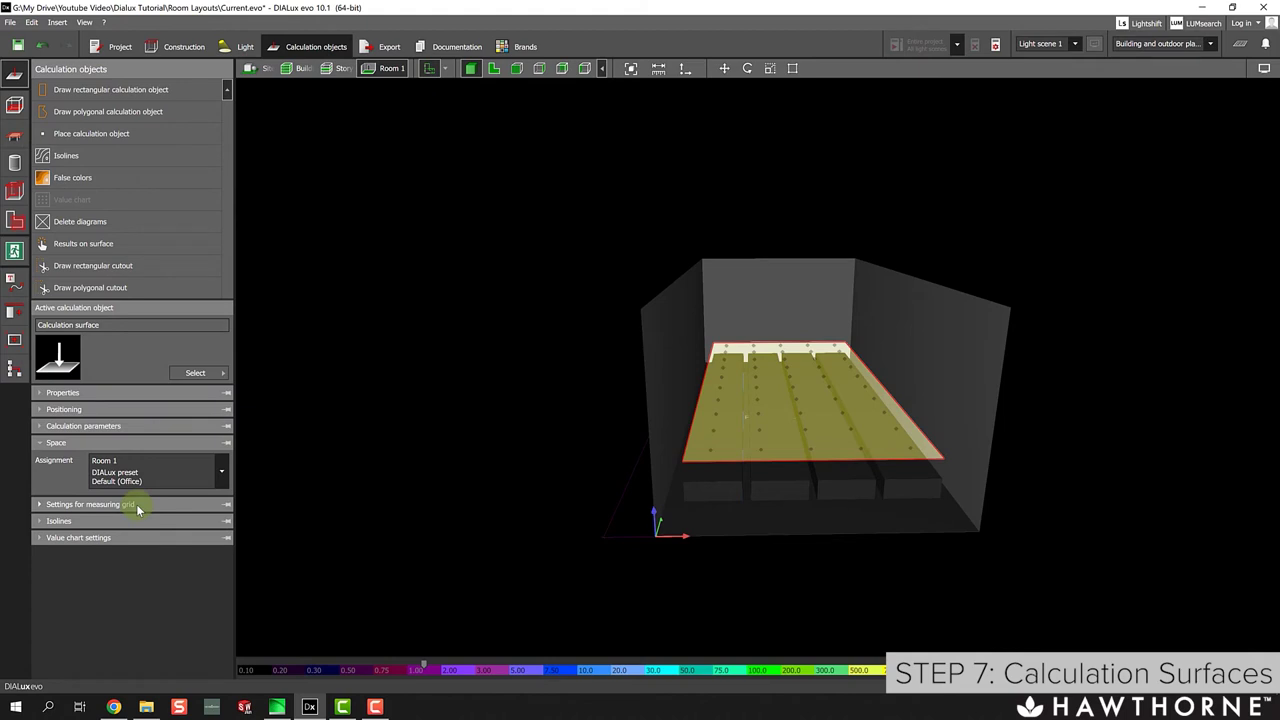
{"action": "left_click", "coordinate": [136, 504]}
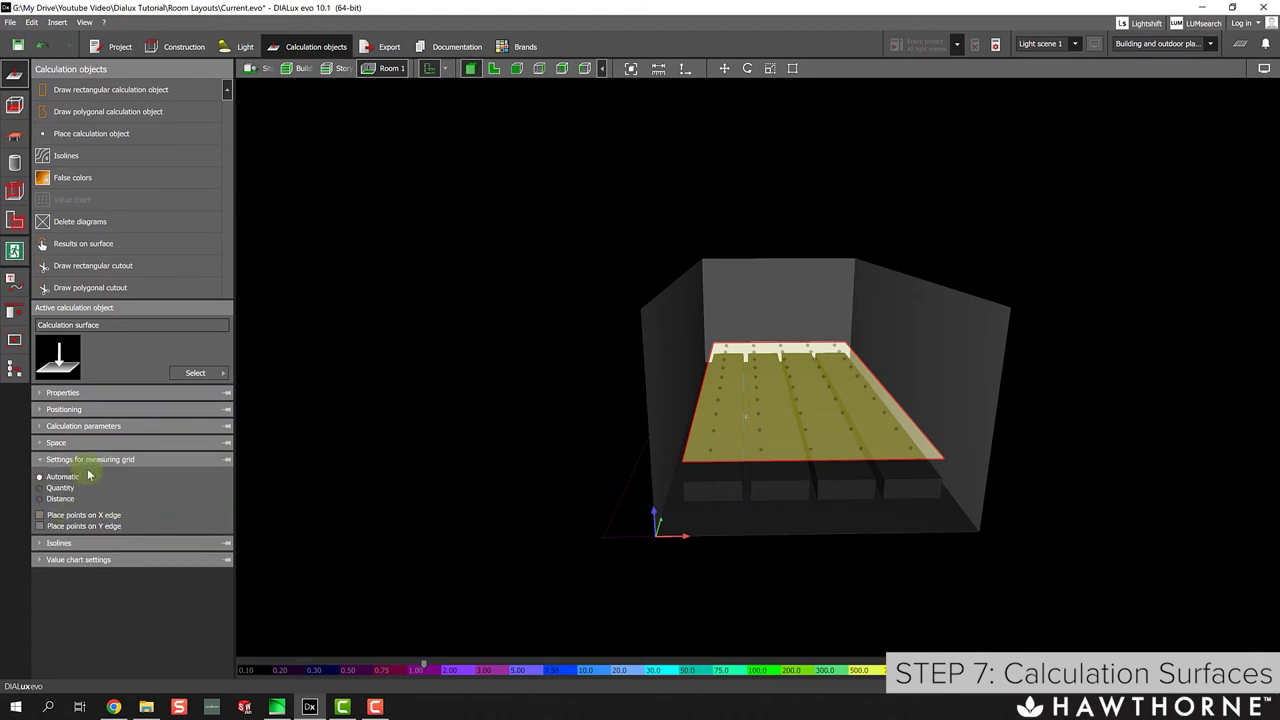
{"action": "left_click", "coordinate": [495, 70]}
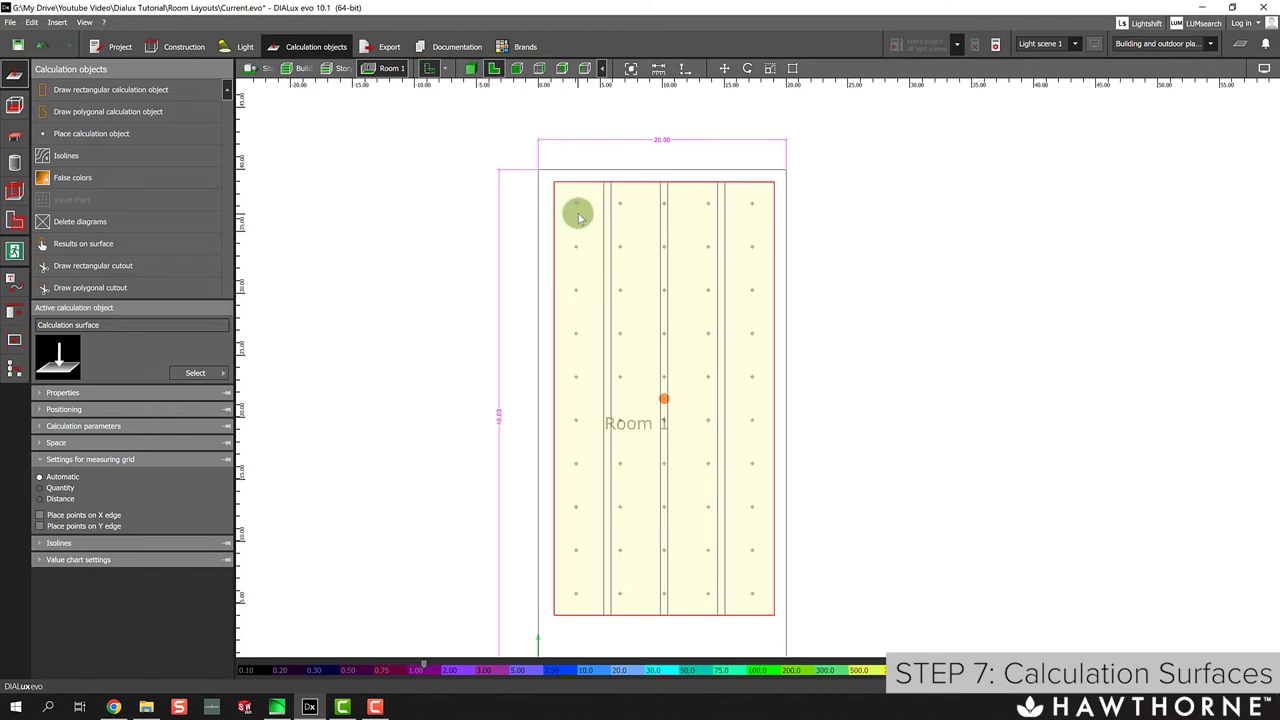
{"action": "left_click", "coordinate": [62, 499]}
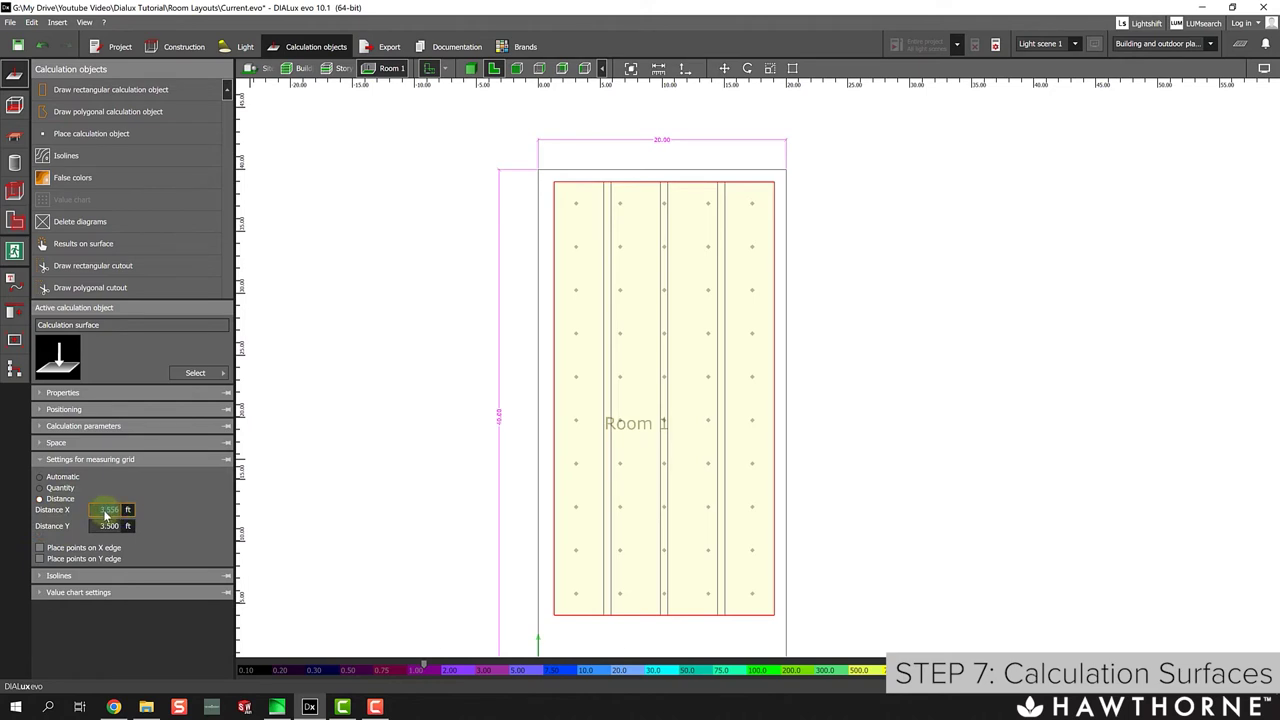
Set the measuring grid's X and Y distances to 1 ft and check the point density in plan.
{"action": "left_click", "coordinate": [117, 512]}
{"action": "type", "text": "1"}
{"action": "key", "text": "Tab"}
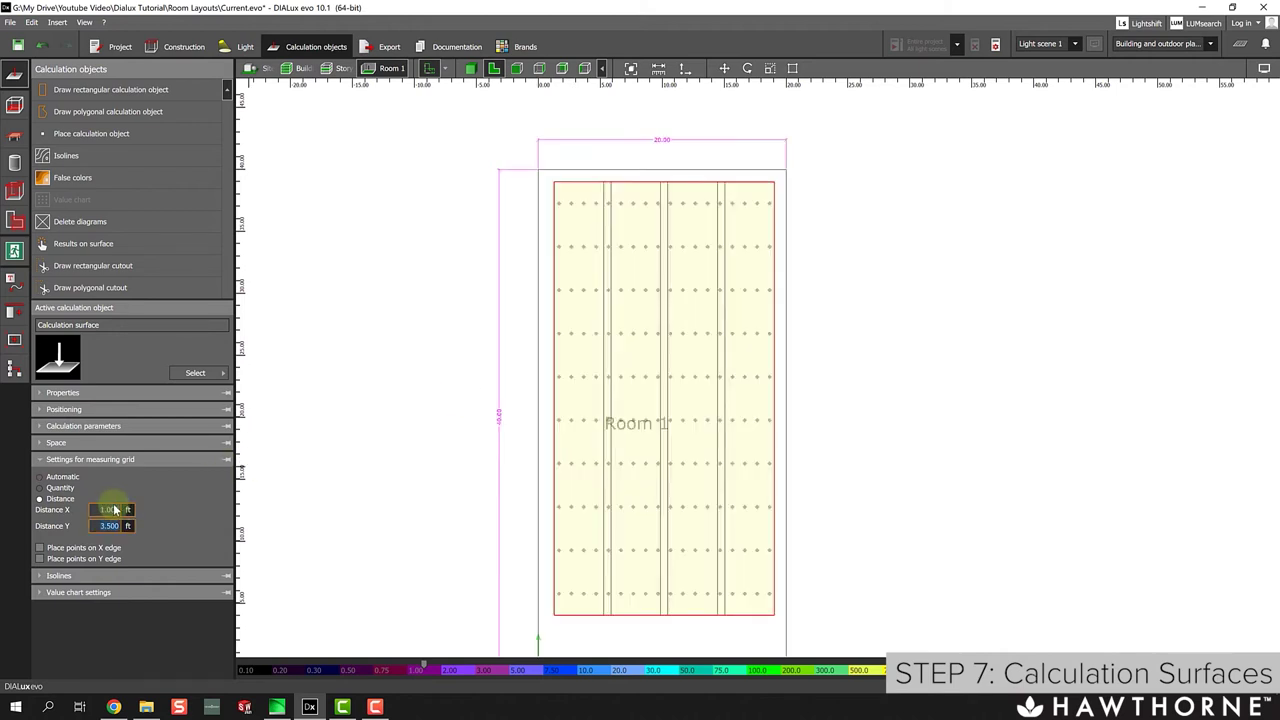
{"action": "type", "text": "1"}
{"action": "key", "text": "Tab"}
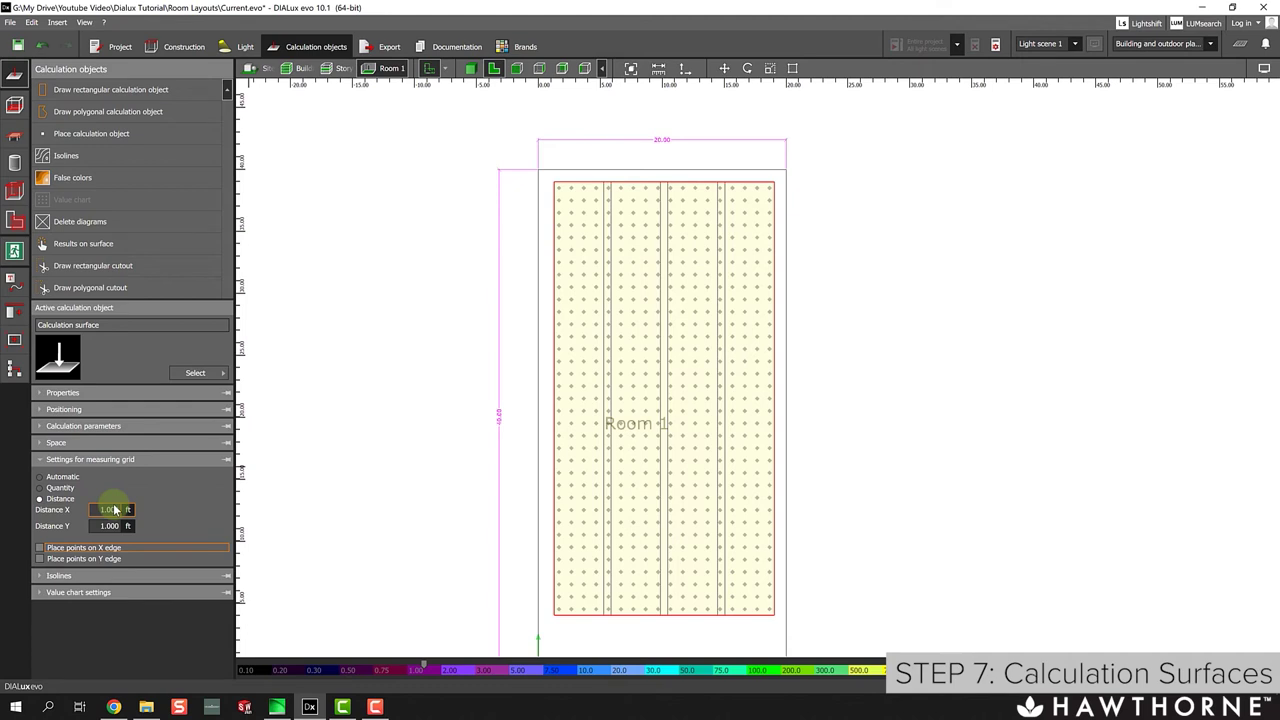
{"action": "scroll", "coordinate": [666, 289], "scroll_direction": "up", "scroll_amount": 3}
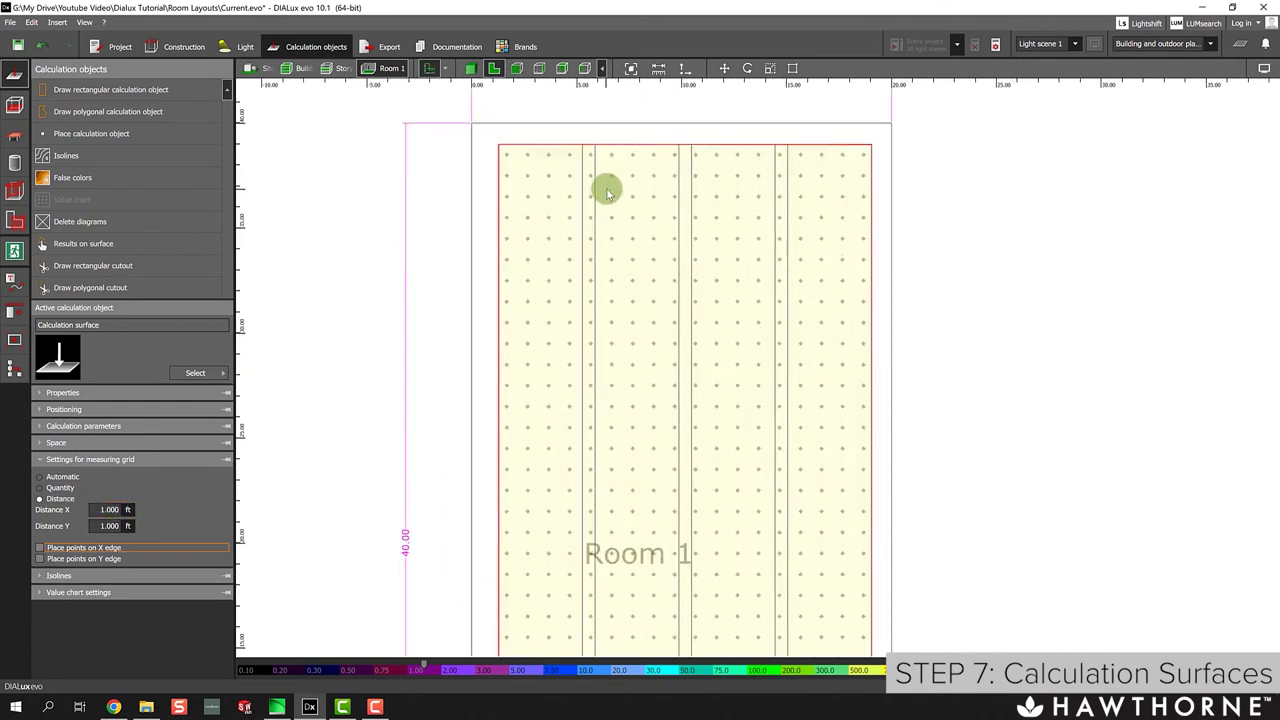
{"action": "scroll", "coordinate": [614, 155], "scroll_direction": "down", "scroll_amount": 3}
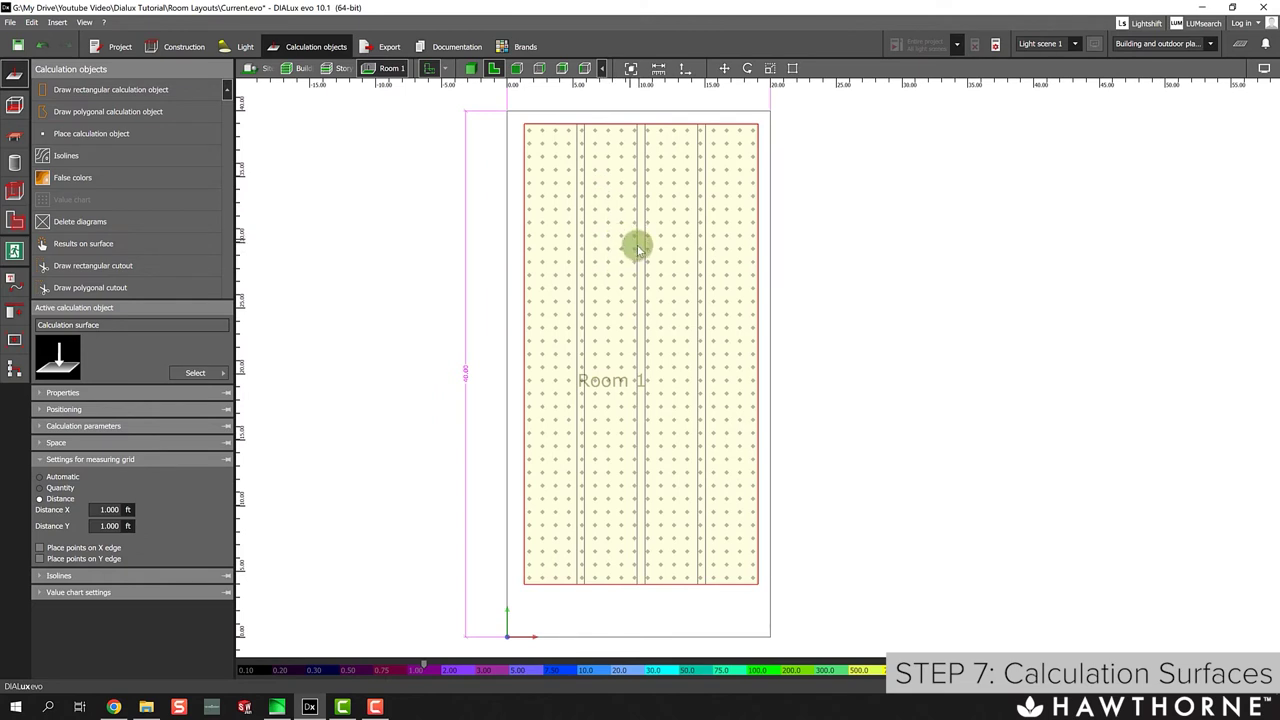
Set the measuring grid's X and Y distances to 1.5 ft for the calculation surface.
{"action": "left_click", "coordinate": [104, 510]}
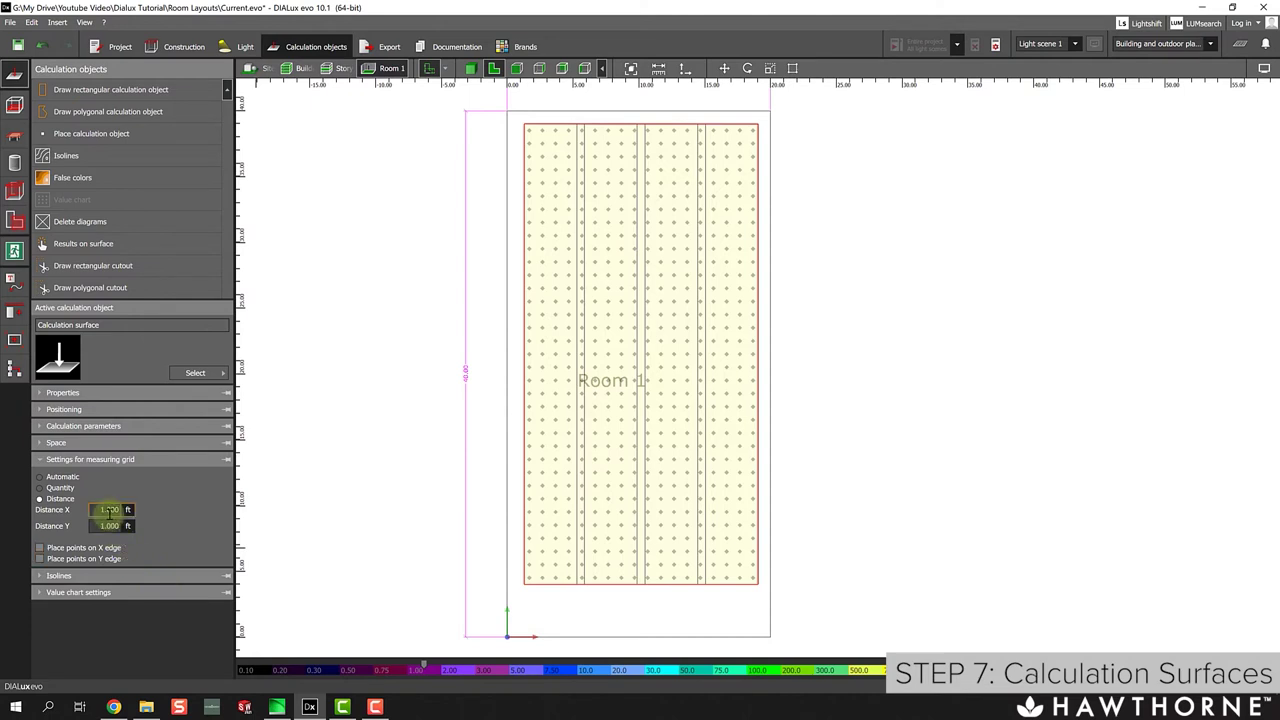
{"action": "left_click", "coordinate": [110, 510]}
{"action": "type", "text": "1.5"}
{"action": "key", "text": "Tab"}
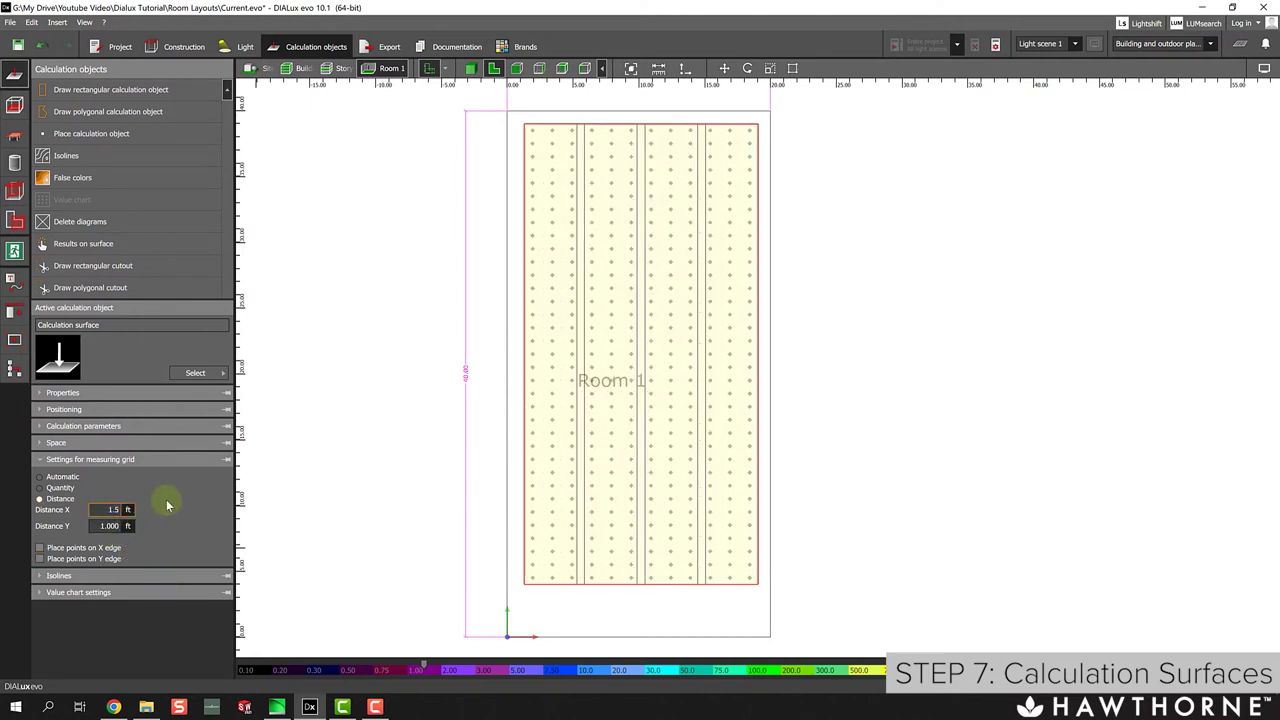
{"action": "type", "text": "1.5"}
{"action": "key", "text": "Tab"}
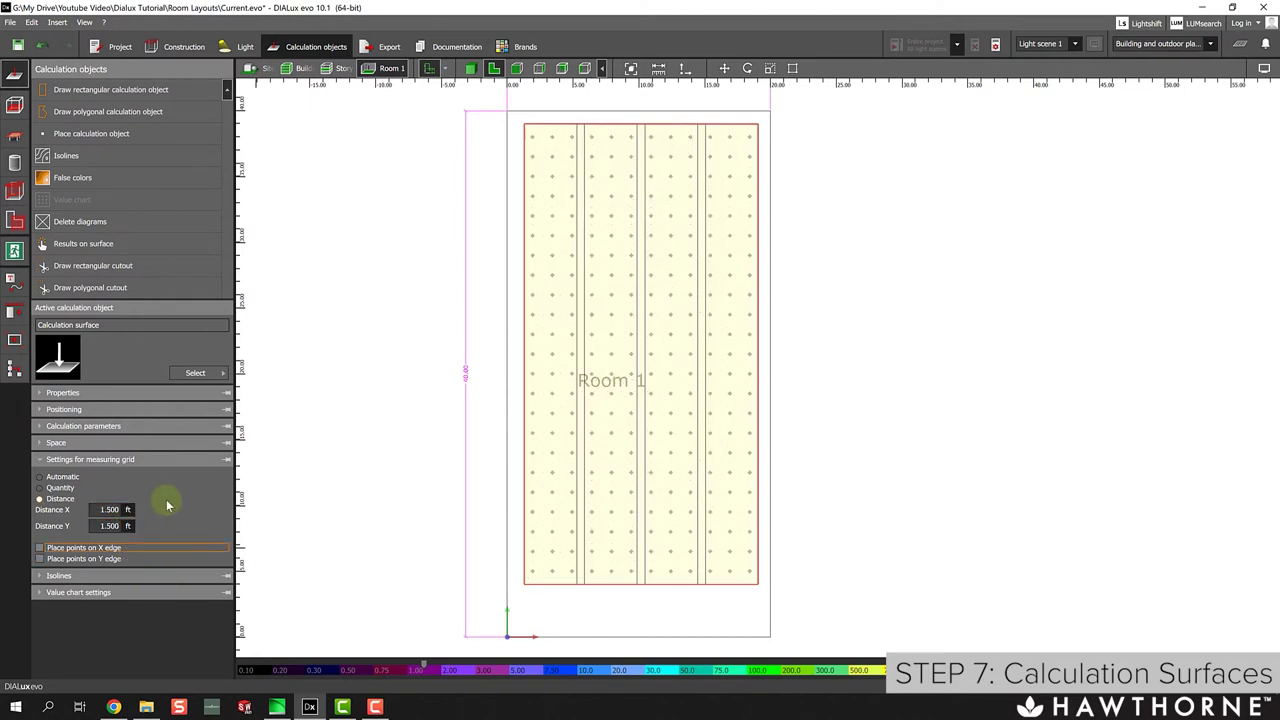
Examine the spacing of the grid points over the tables and review the surface's isoline and value chart settings.
{"action": "scroll", "coordinate": [622, 268], "scroll_direction": "up", "scroll_amount": 1}
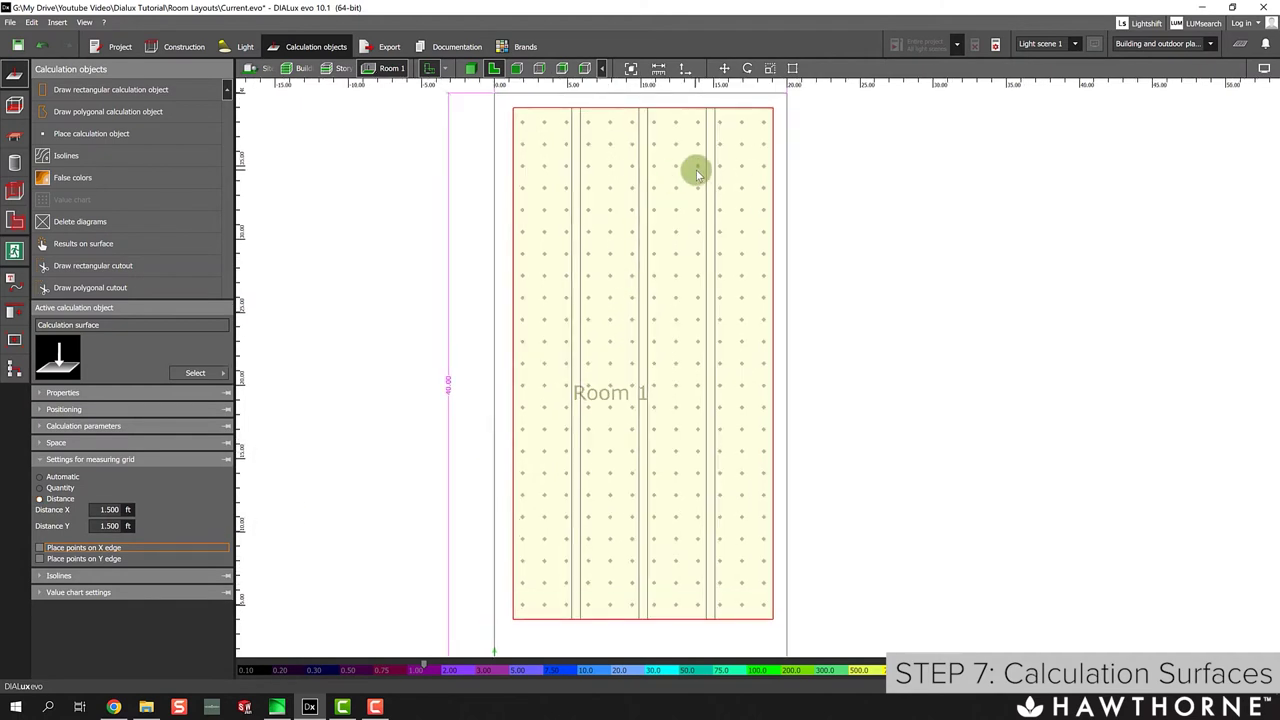
{"action": "scroll", "coordinate": [695, 166], "scroll_direction": "up", "scroll_amount": 1}
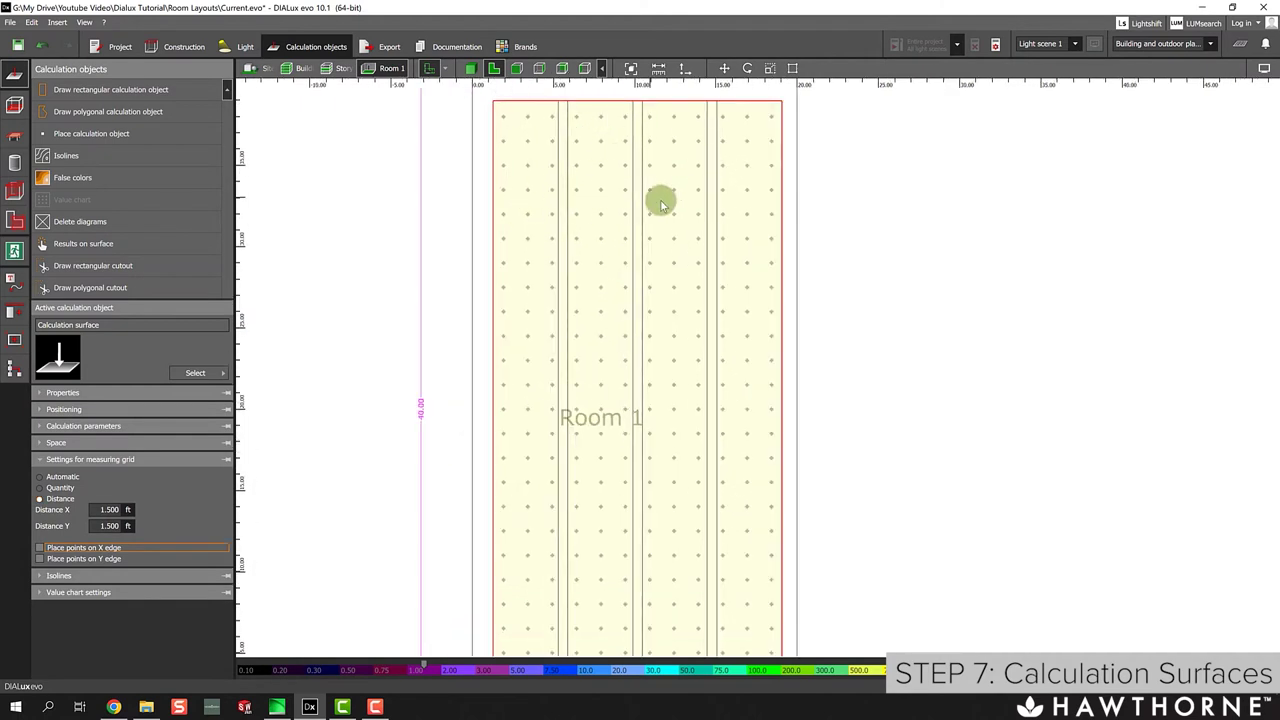
{"action": "middle_click_drag", "start_coordinate": [566, 177], "coordinate": [585, 256]}
{"action": "scroll", "coordinate": [585, 256], "scroll_direction": "up", "scroll_amount": 1}
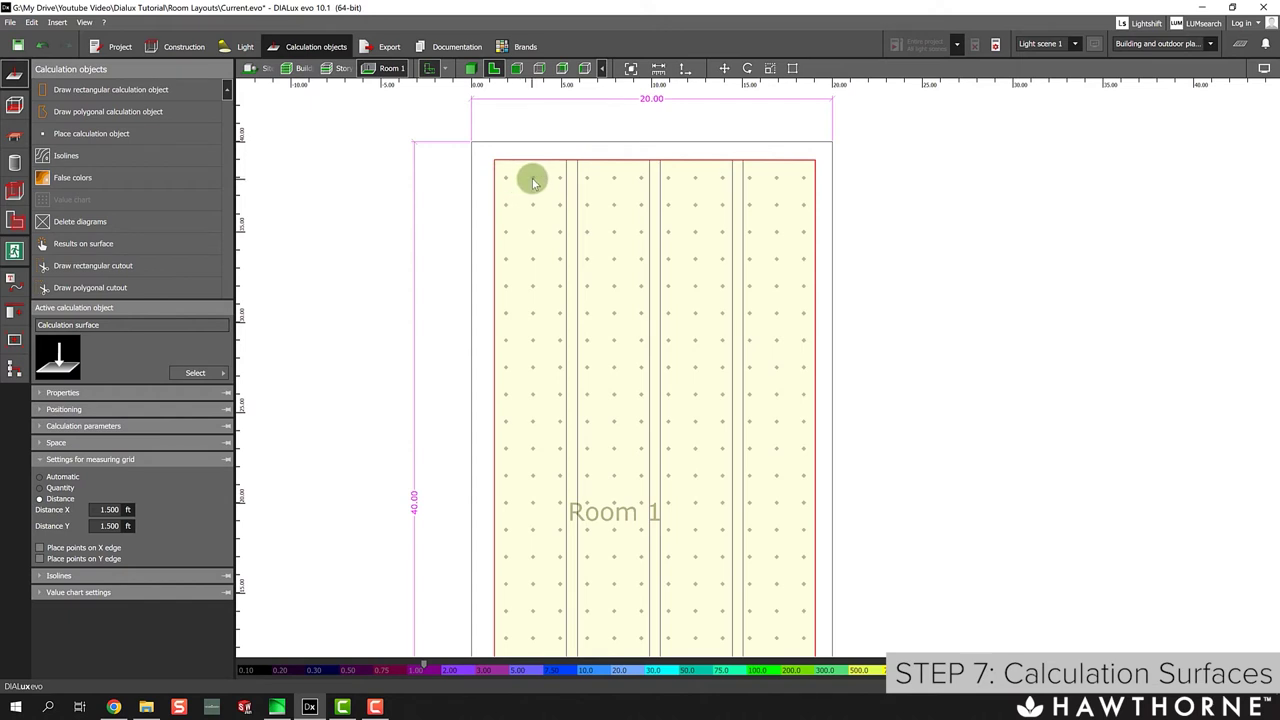
{"action": "scroll", "coordinate": [533, 181], "scroll_direction": "down", "scroll_amount": 3}
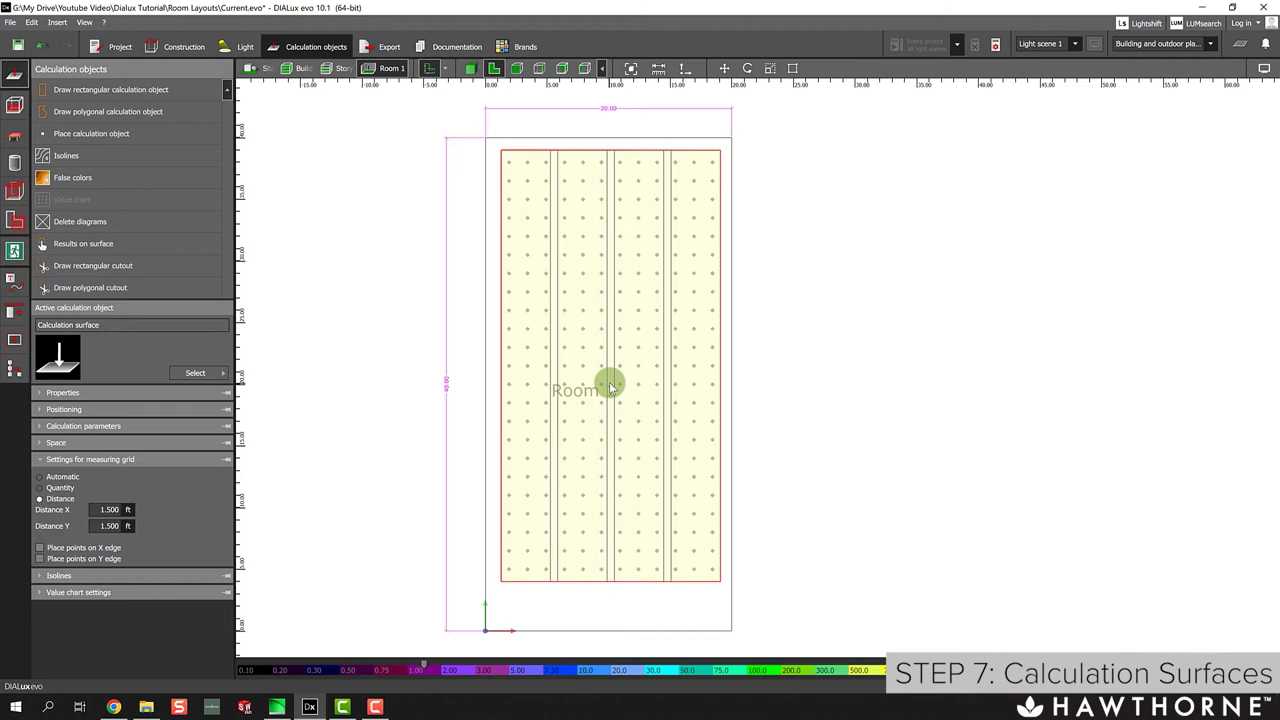
{"action": "left_click", "coordinate": [100, 510]}
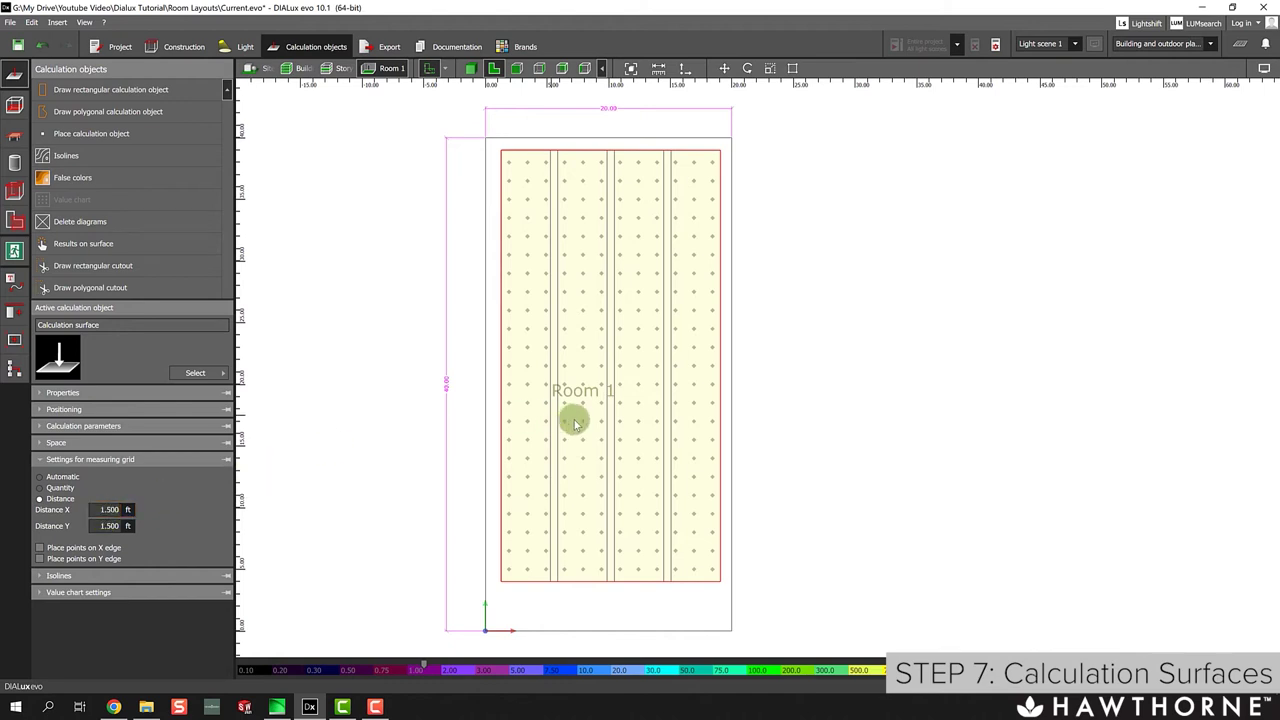
{"action": "scroll", "coordinate": [574, 417], "scroll_direction": "up", "scroll_amount": 3}
{"action": "right_click_drag", "start_coordinate": [584, 458], "coordinate": [578, 430]}
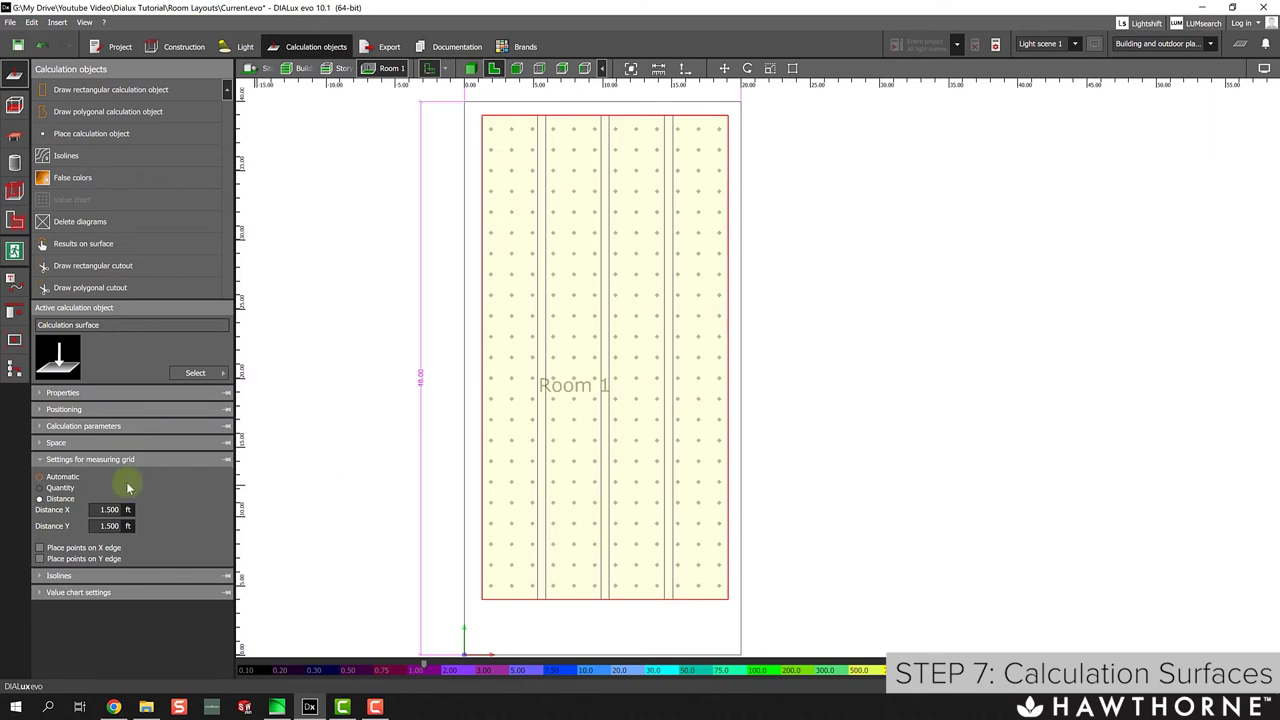
{"action": "double_click", "coordinate": [110, 510]}
{"action": "double_click", "coordinate": [102, 525]}
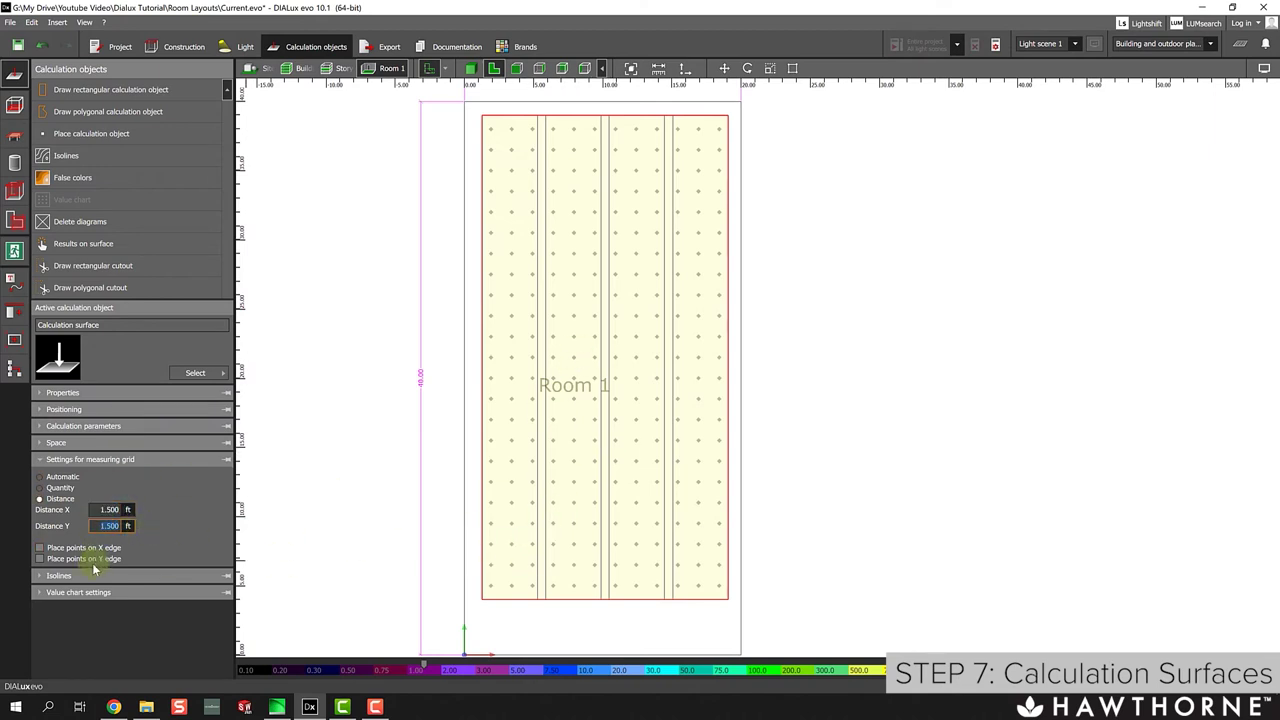
{"action": "left_click", "coordinate": [124, 581]}
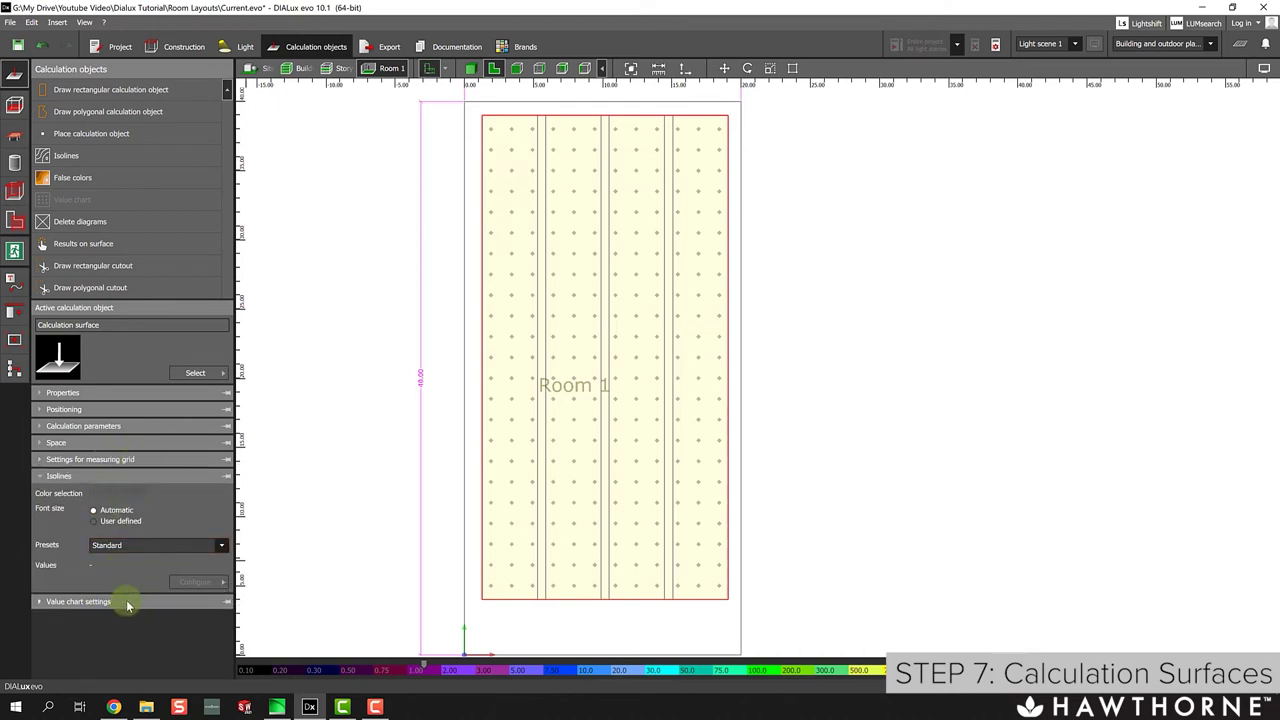
{"action": "left_click", "coordinate": [127, 602]}
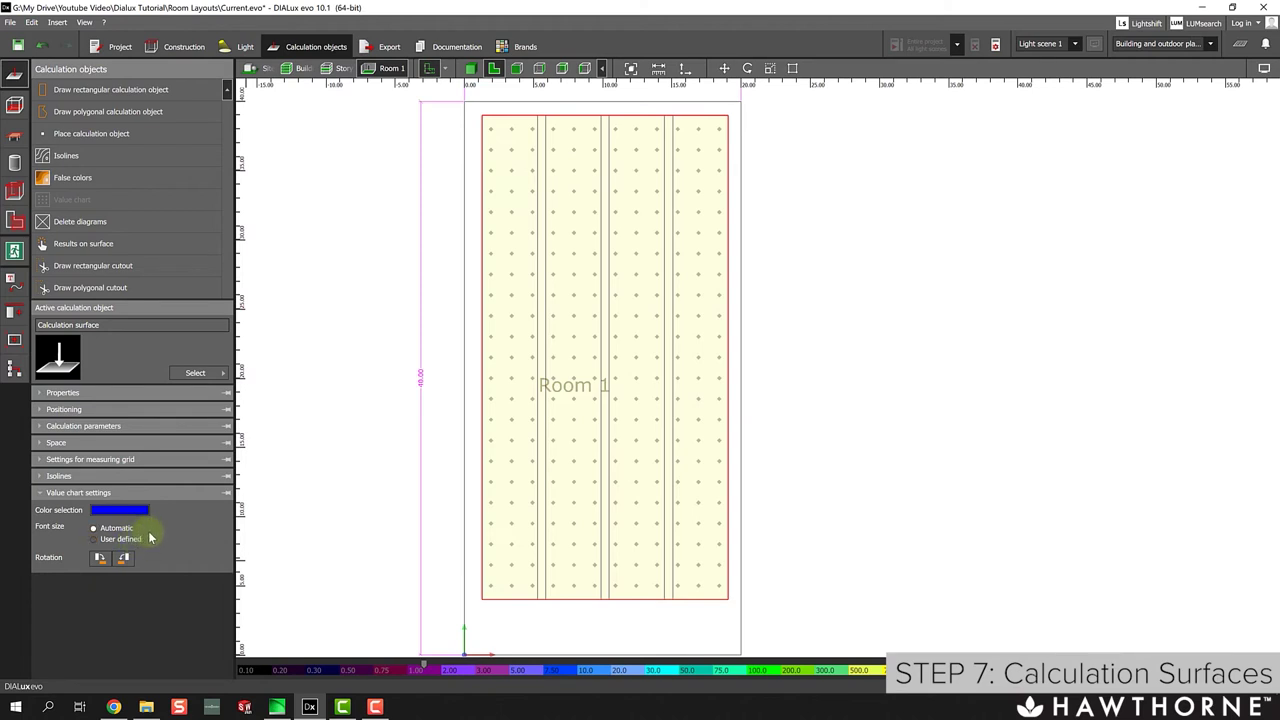
Rename the calculation surface in the 3D view as "Starting Canopy (3' From Floor)" and deselect it.
{"action": "left_click", "coordinate": [834, 257]}
{"action": "left_click", "coordinate": [470, 68]}
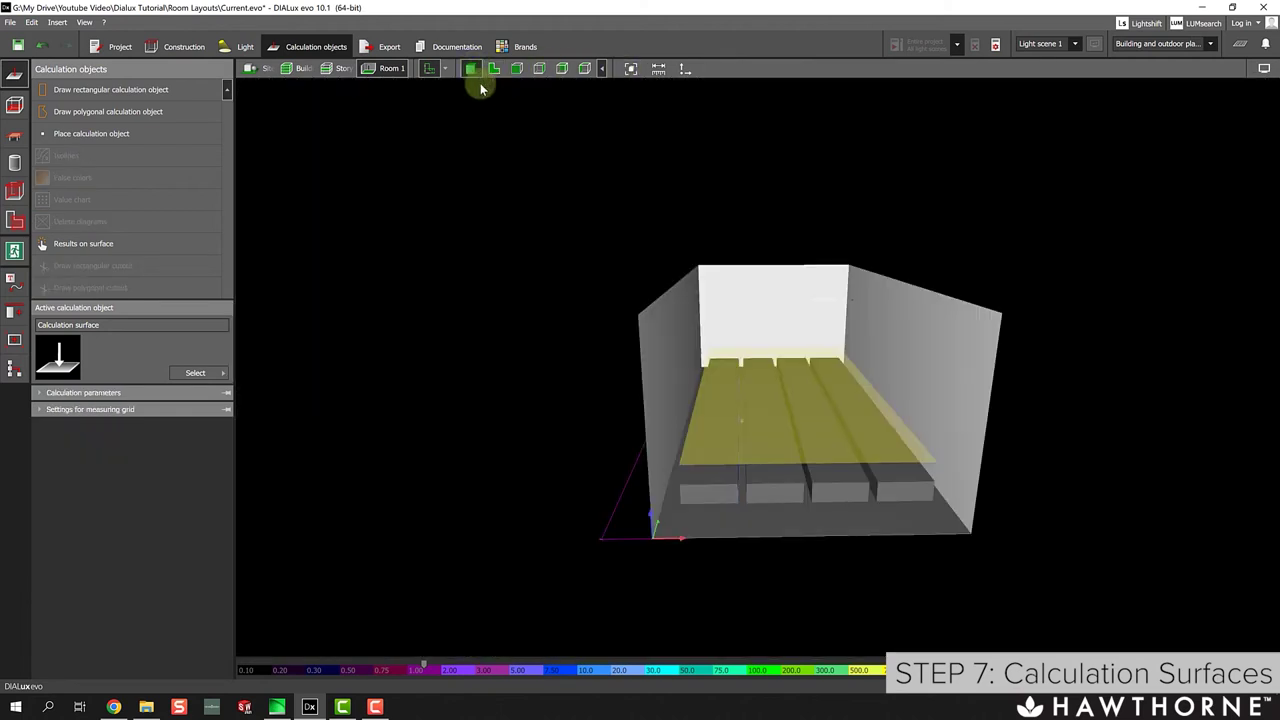
{"action": "left_click_drag", "start_coordinate": [454, 210], "coordinate": [793, 374]}
{"action": "left_click", "coordinate": [796, 375]}
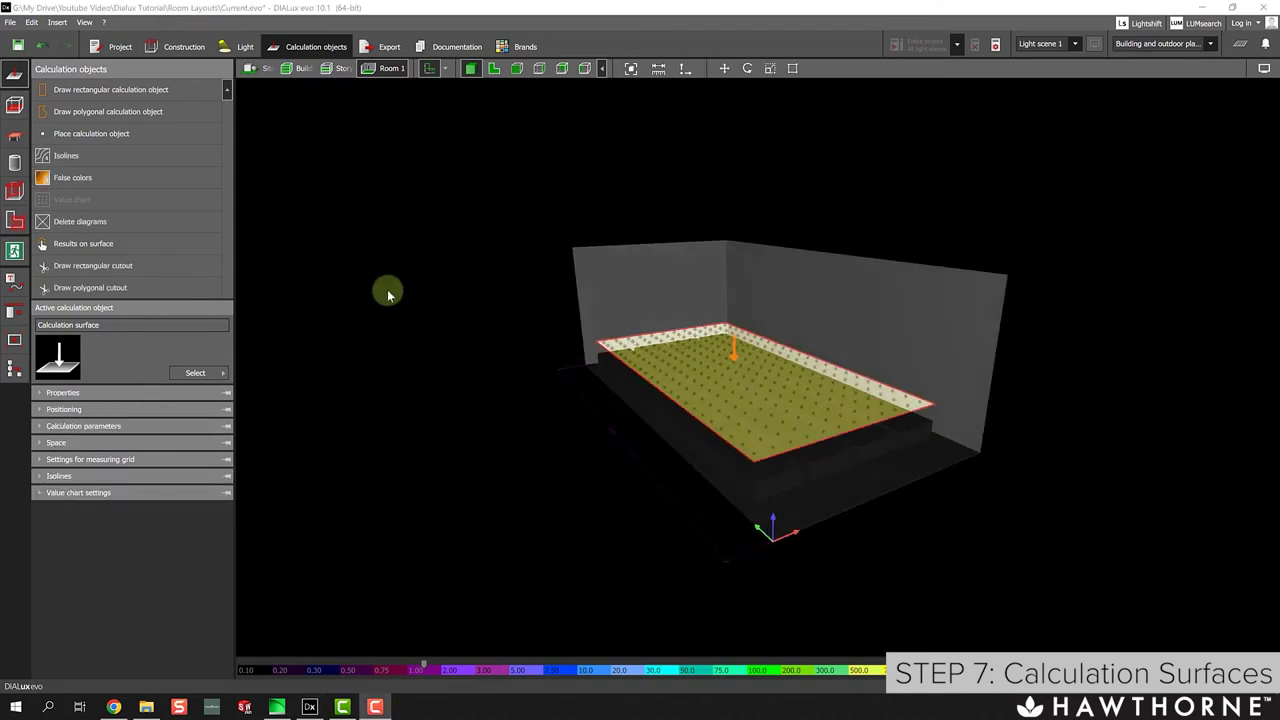
{"action": "left_click", "coordinate": [126, 391]}
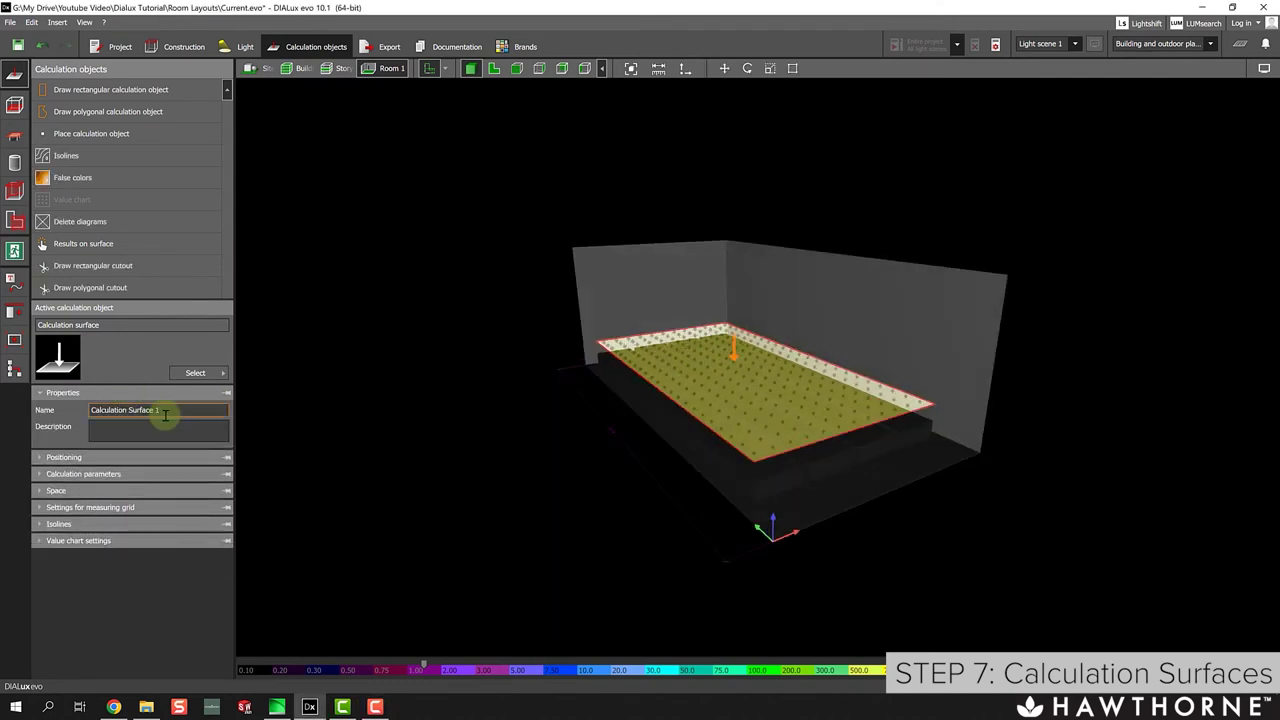
{"action": "left_click", "coordinate": [157, 411]}
{"action": "type", "text": "Starting Canopy (3' From"}
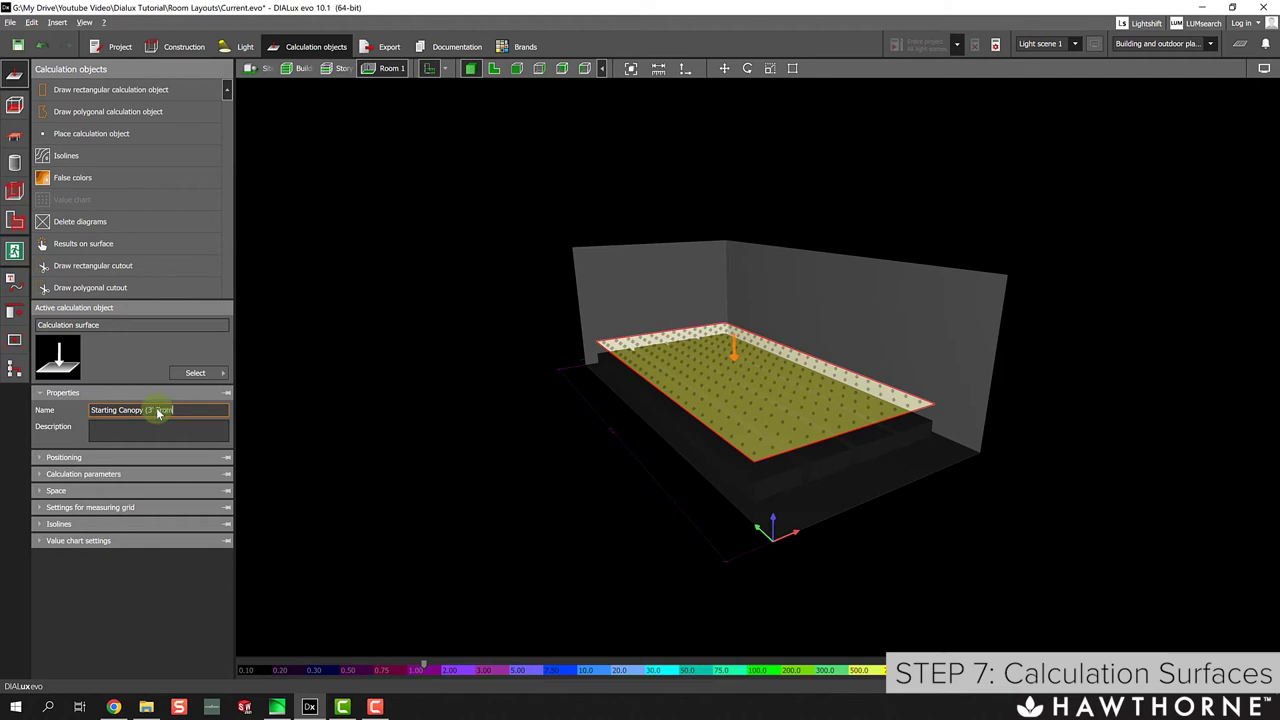
{"action": "type", "text": "Floor"}
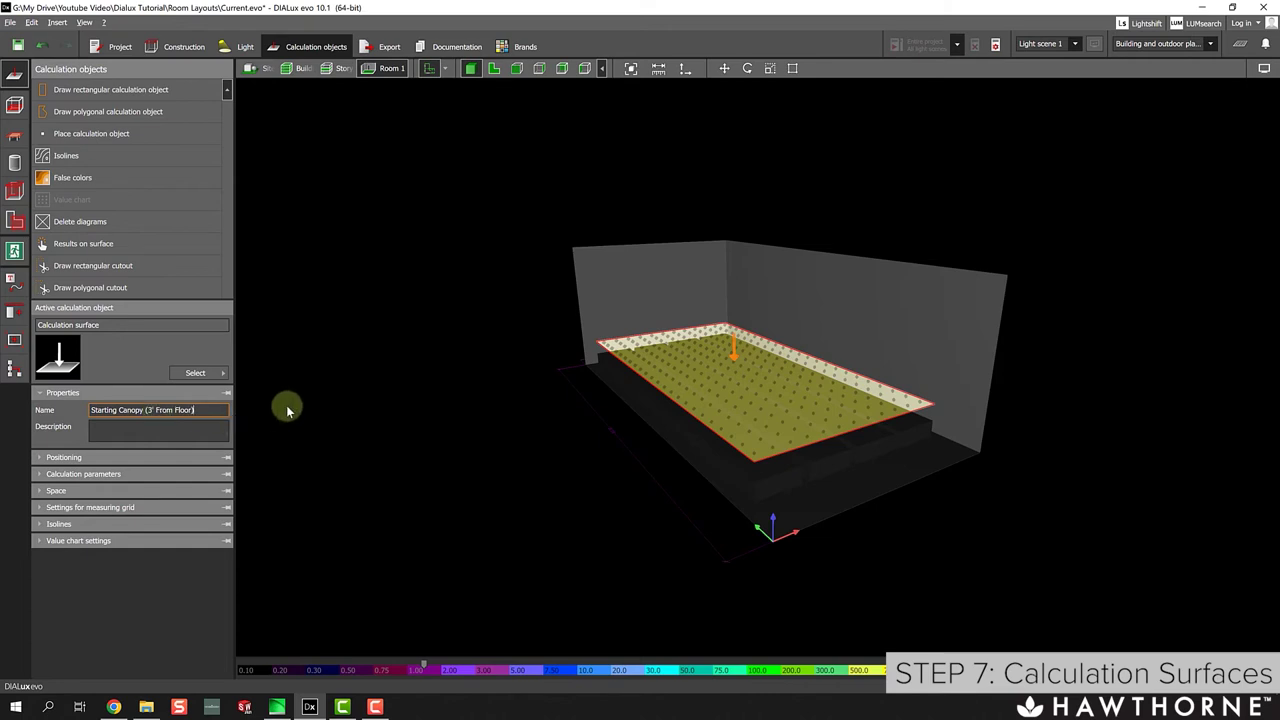
{"action": "left_click", "coordinate": [330, 390]}
{"action": "middle_click_drag", "start_coordinate": [557, 381], "coordinate": [670, 362]}
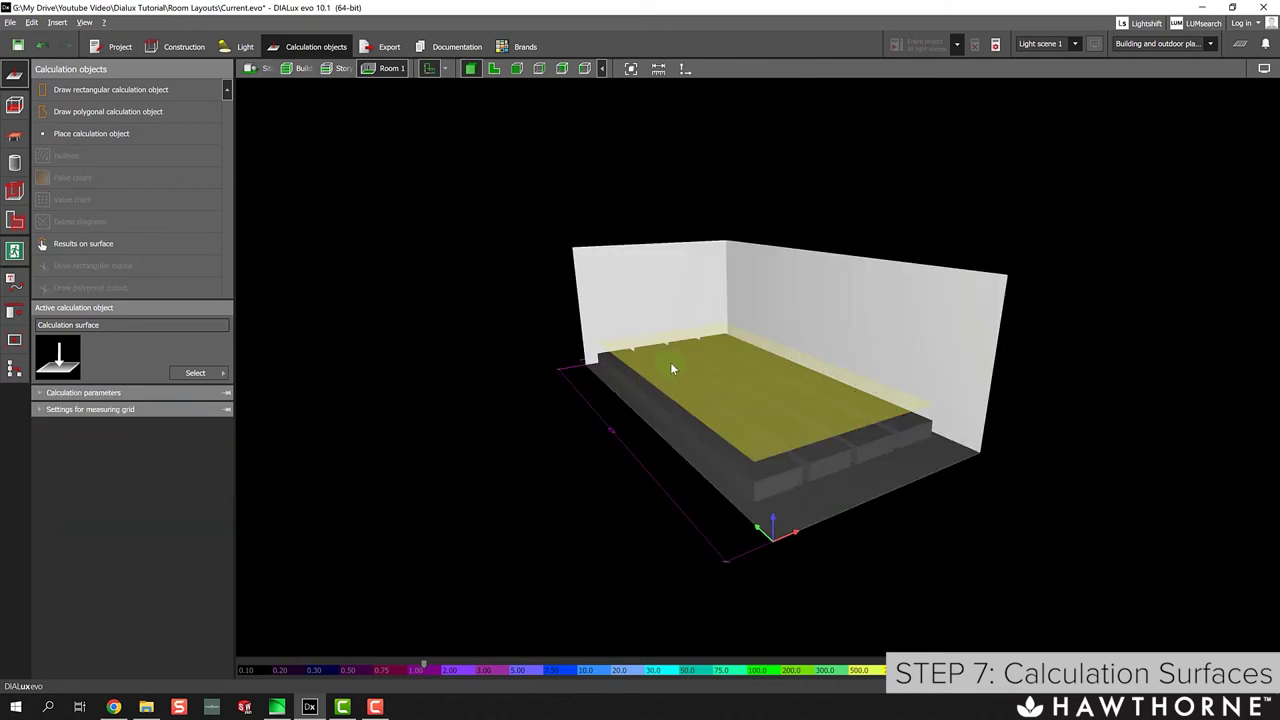
Duplicate the Starting Canopy calculation surface in place in plan view and rename the copy "Finishing Canopy (3' From Floor)".
{"action": "left_click", "coordinate": [494, 68]}
{"action": "left_click", "coordinate": [494, 68]}
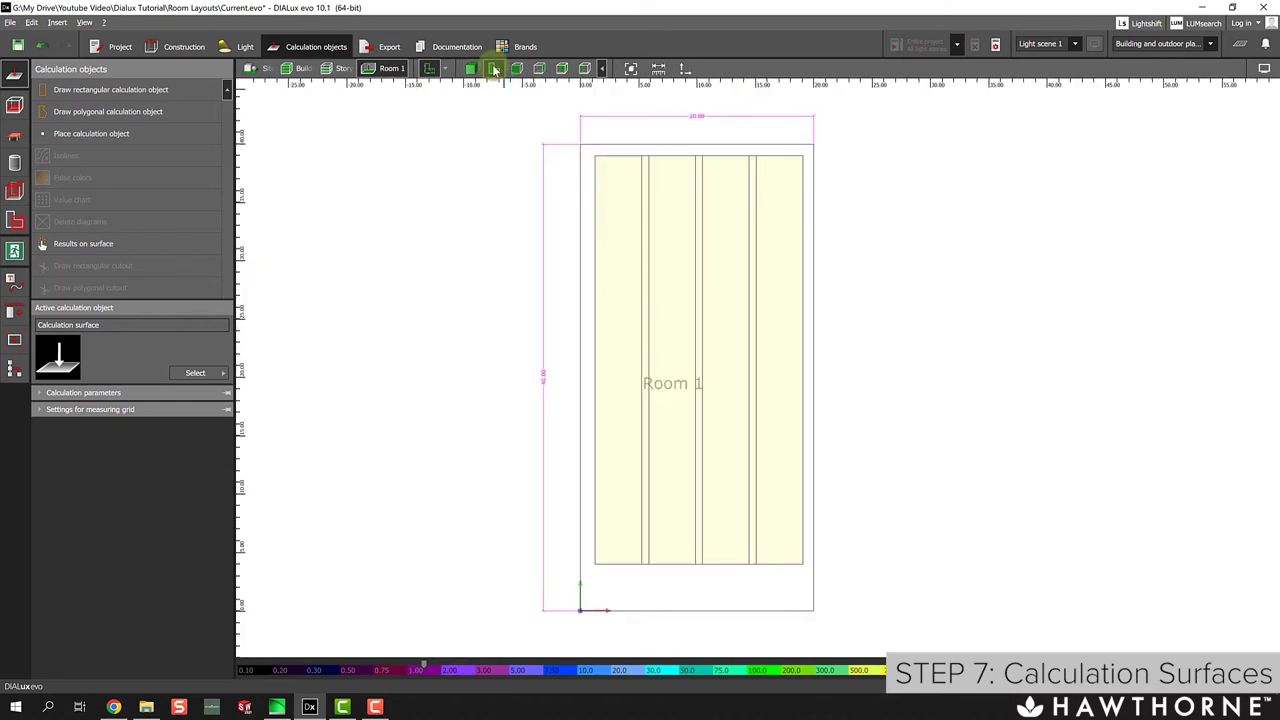
{"action": "left_click", "coordinate": [656, 221]}
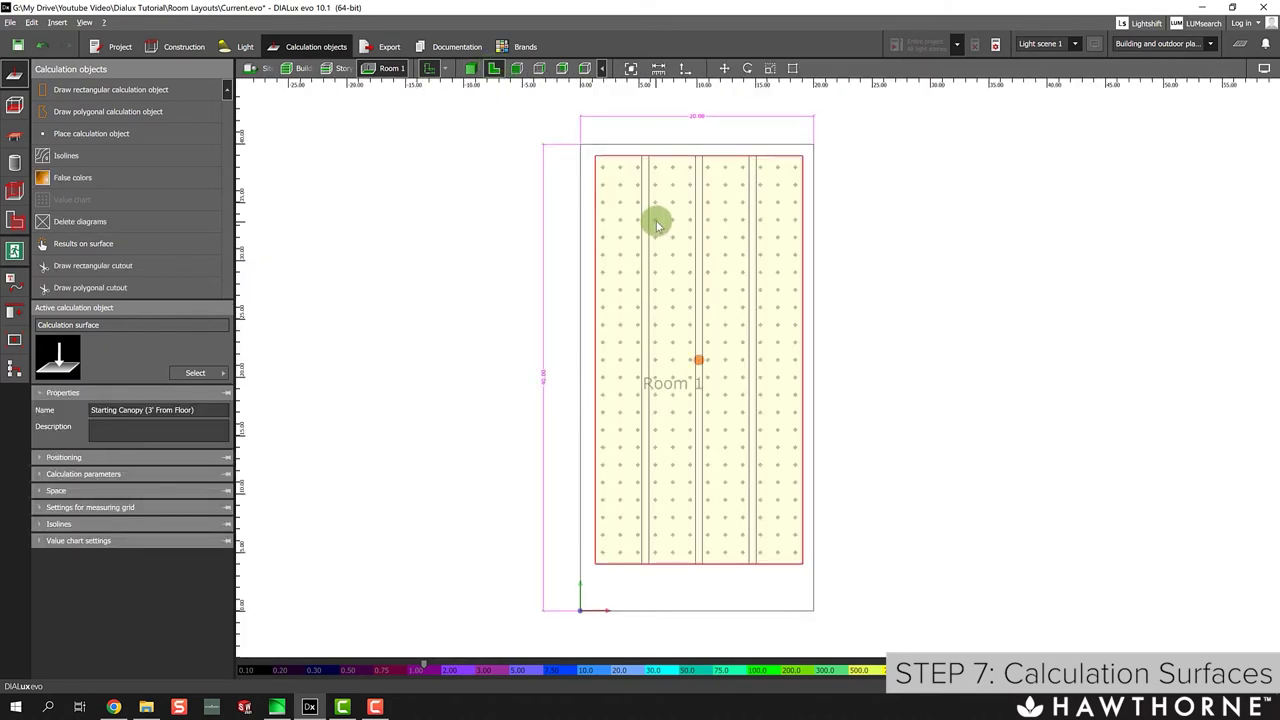
{"action": "left_click", "coordinate": [658, 221]}
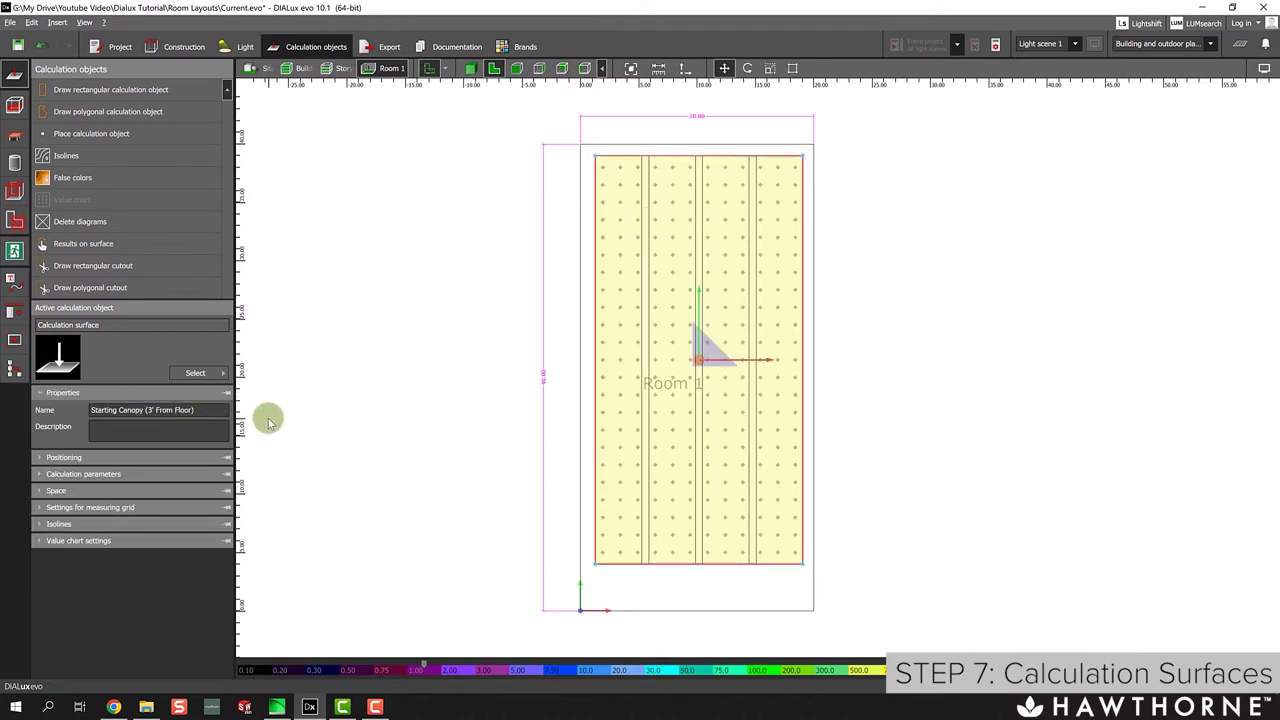
{"action": "left_click", "coordinate": [124, 410]}
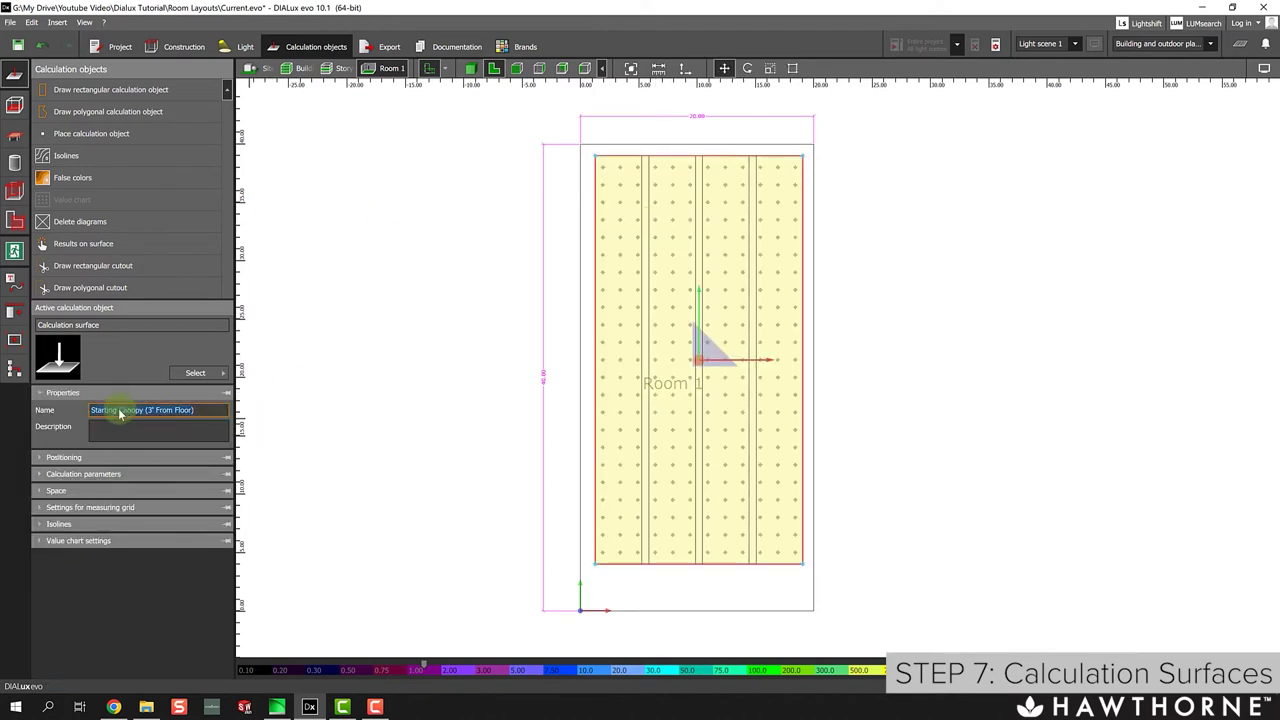
{"action": "left_click_drag", "start_coordinate": [118, 410], "coordinate": [42, 413]}
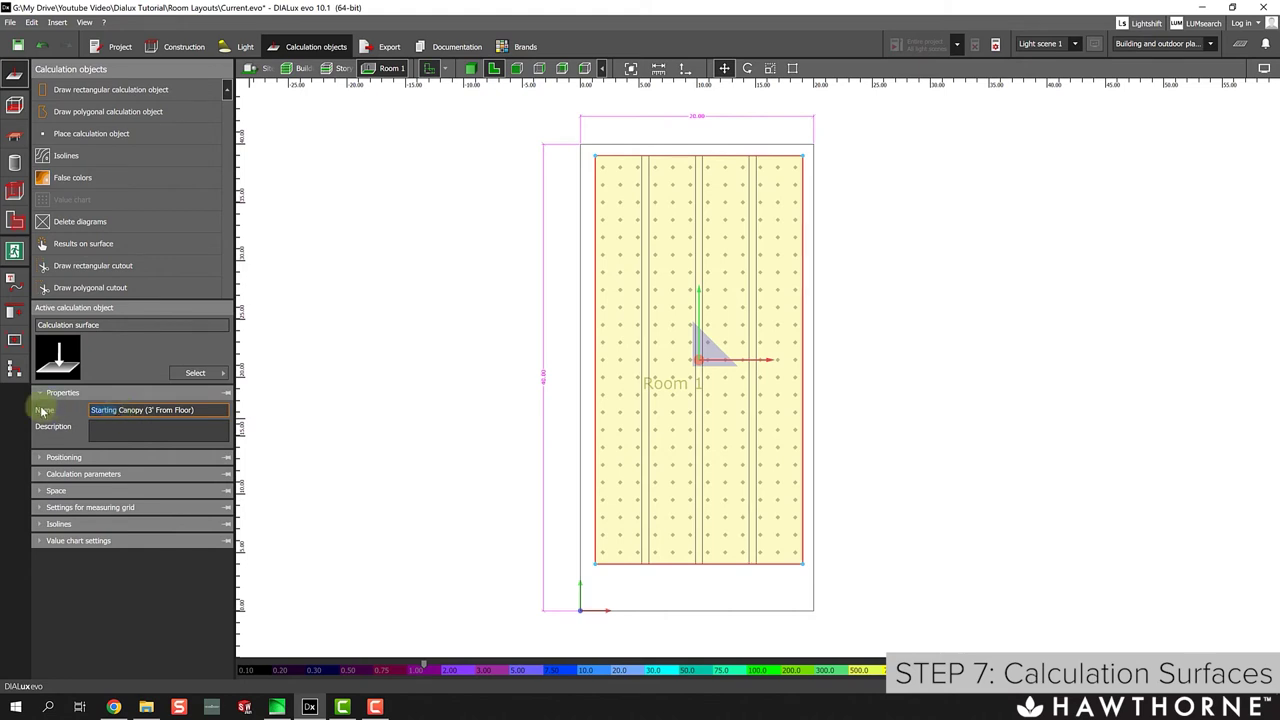
{"action": "type", "text": "Finishing"}
Set the Finishing Canopy surface's height to 5.5 ft, deselect it and show both surfaces in 3D.
{"action": "left_click", "coordinate": [64, 457]}
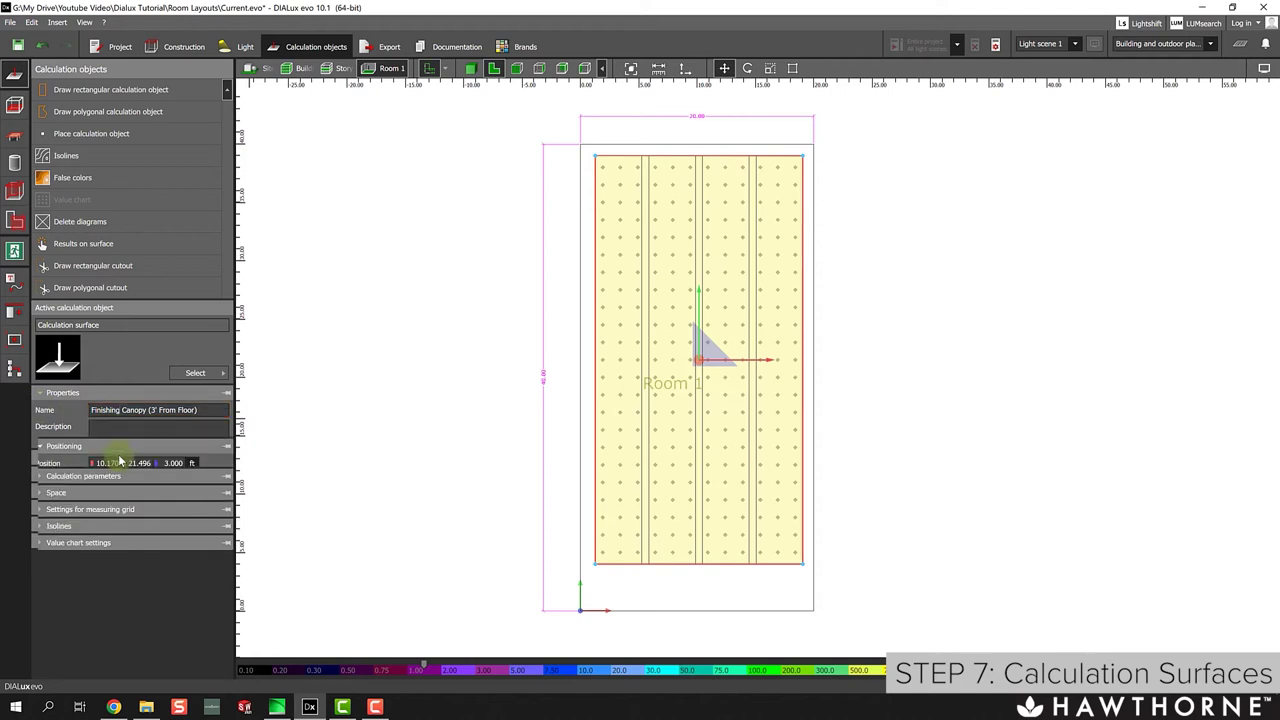
{"action": "left_click", "coordinate": [173, 426]}
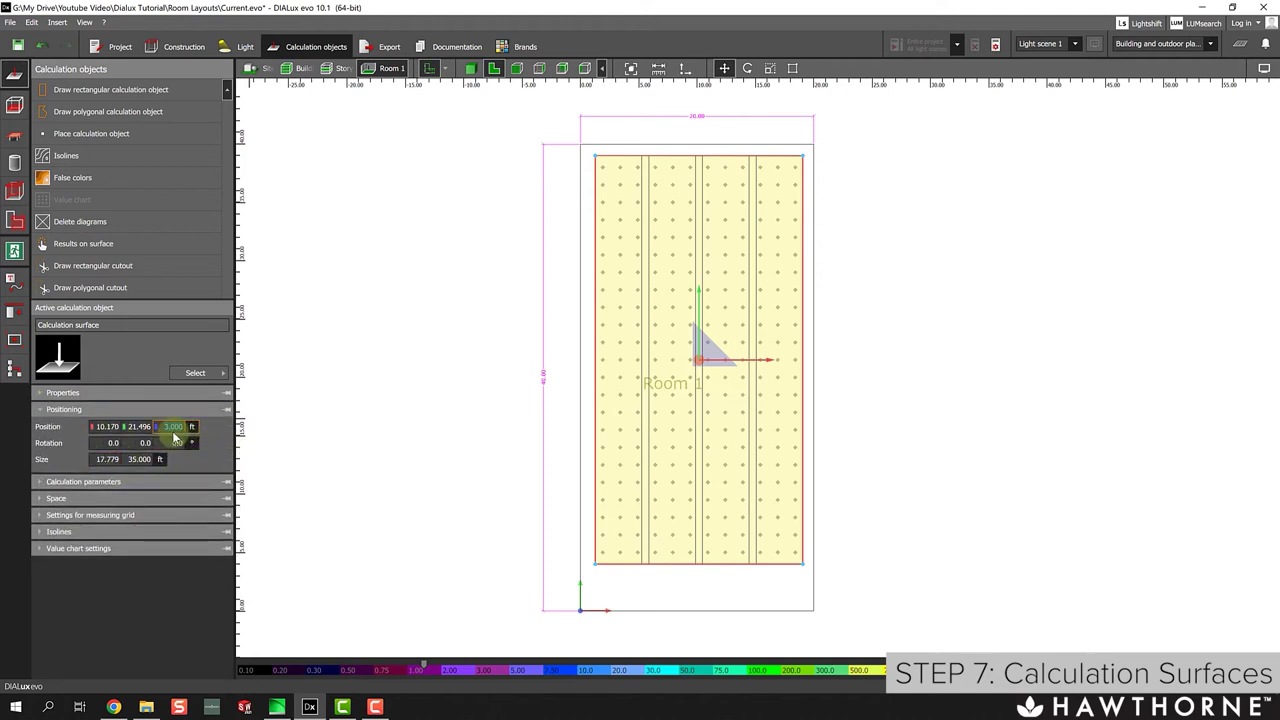
{"action": "type", "text": "5"}
{"action": "left_click", "coordinate": [435, 407]}
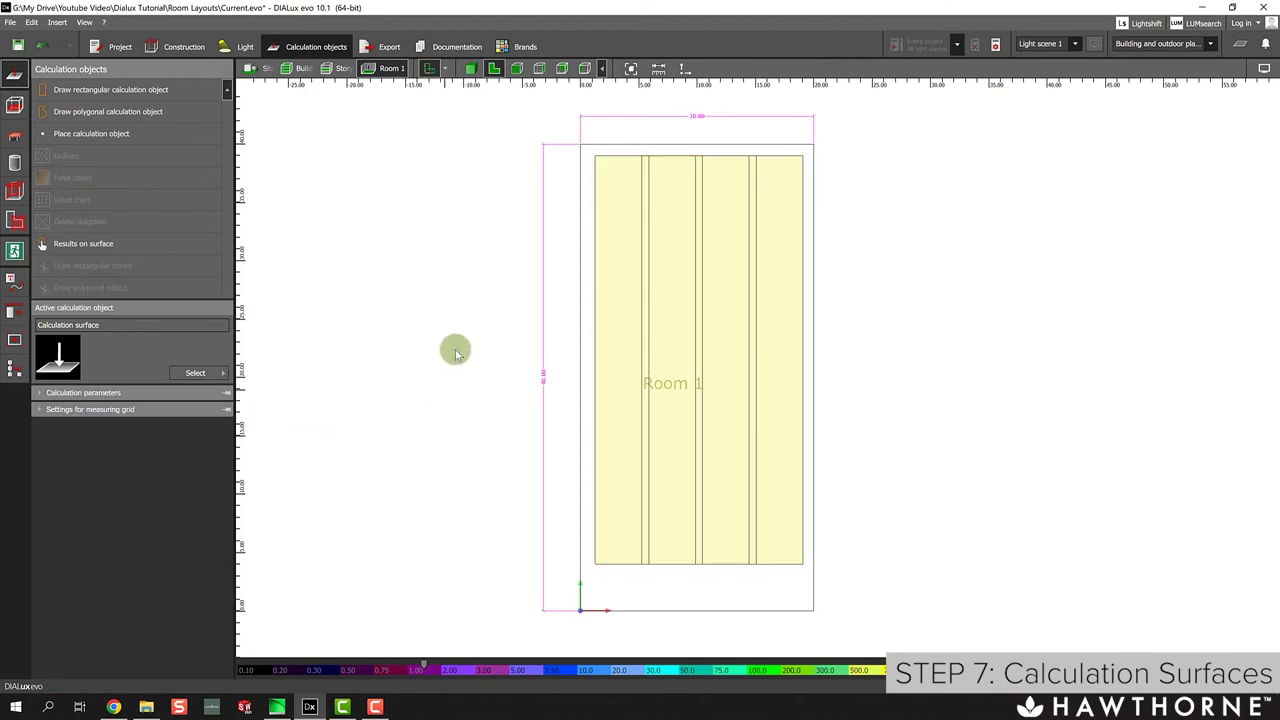
{"action": "left_click", "coordinate": [471, 68]}
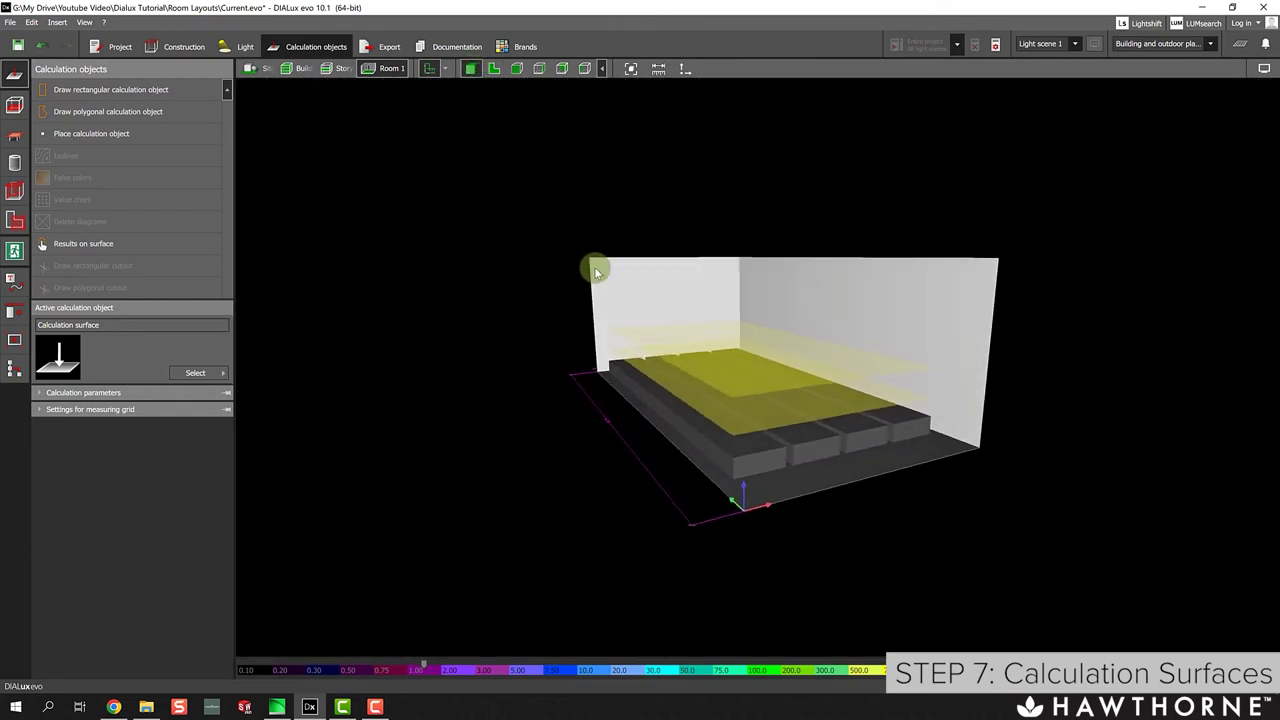
Rename the upper calculation surface as "Finishing Canopy (5.5' From Floor)".
{"action": "left_click", "coordinate": [732, 341]}
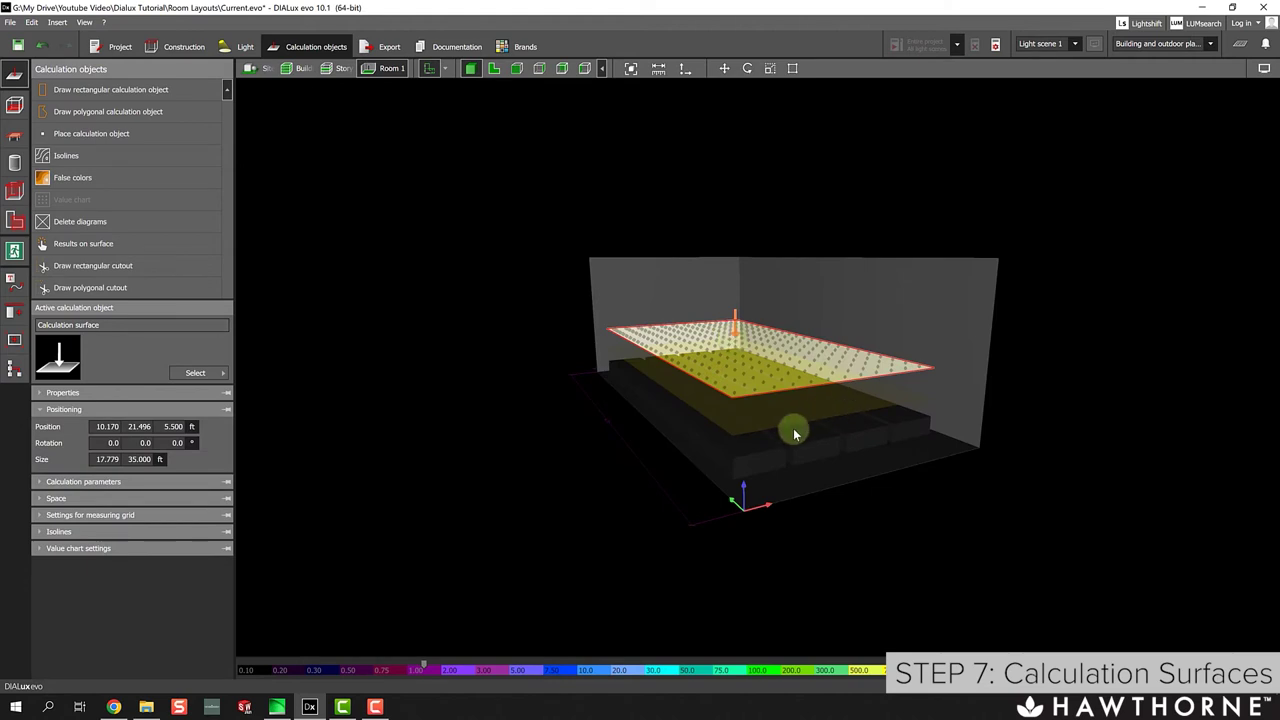
{"action": "left_click", "coordinate": [205, 392]}
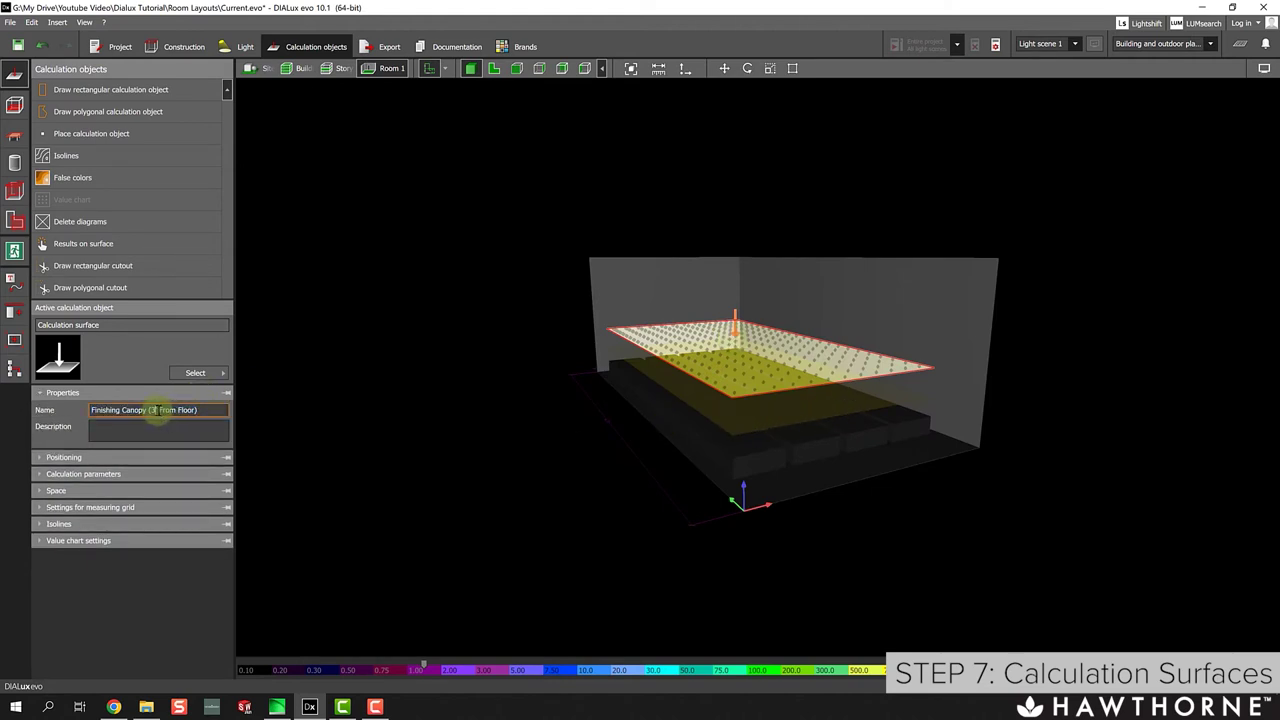
{"action": "left_click", "coordinate": [161, 409]}
{"action": "key", "text": "BackSpace"}
{"action": "key", "text": "BackSpace"}
{"action": "type", "text": "5.5'"}
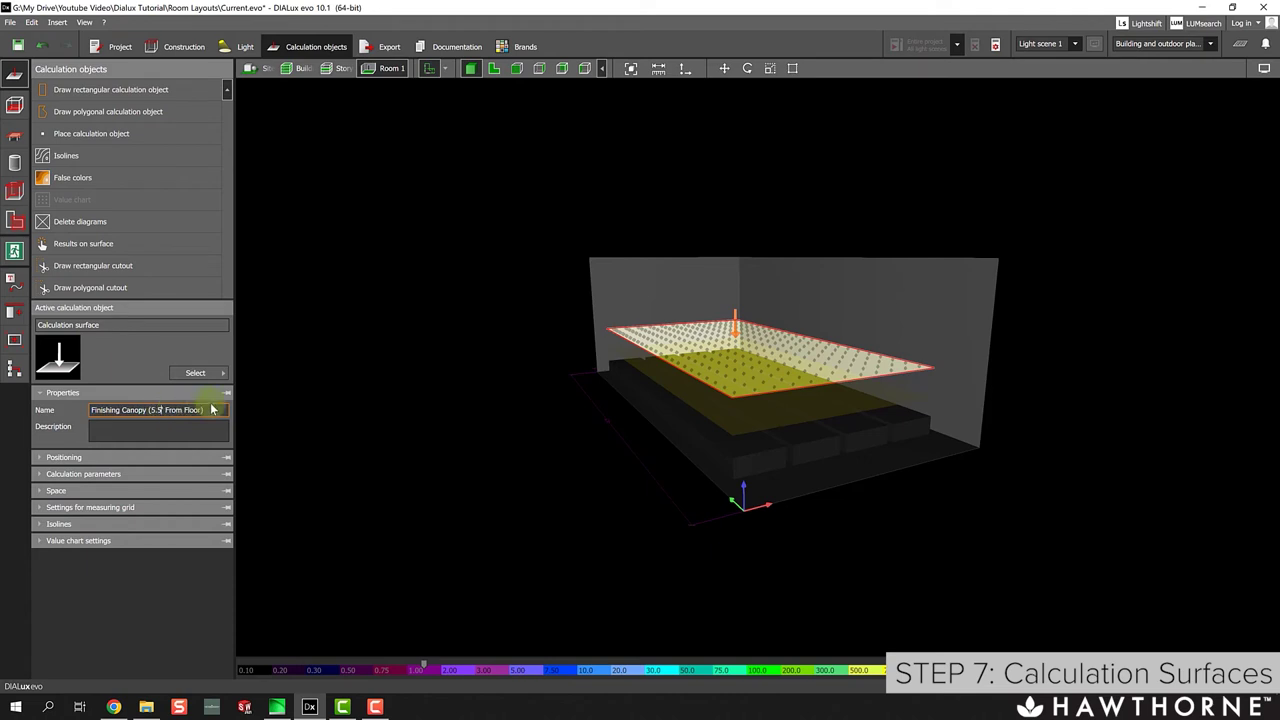
Check the upper surface's height, then the lower surface's height and name.
{"action": "left_click", "coordinate": [157, 457]}
{"action": "left_click", "coordinate": [175, 426]}
{"action": "type", "text": "35.000"}
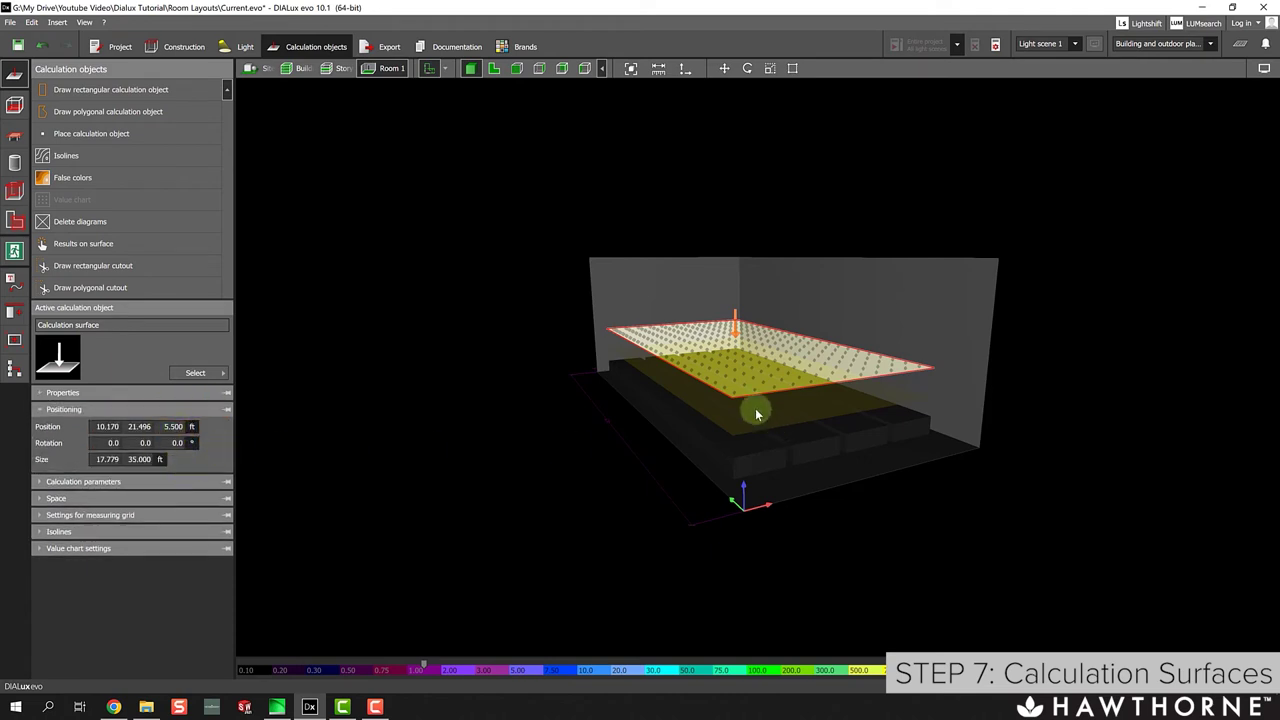
{"action": "left_click", "coordinate": [754, 410]}
{"action": "left_click", "coordinate": [175, 426]}
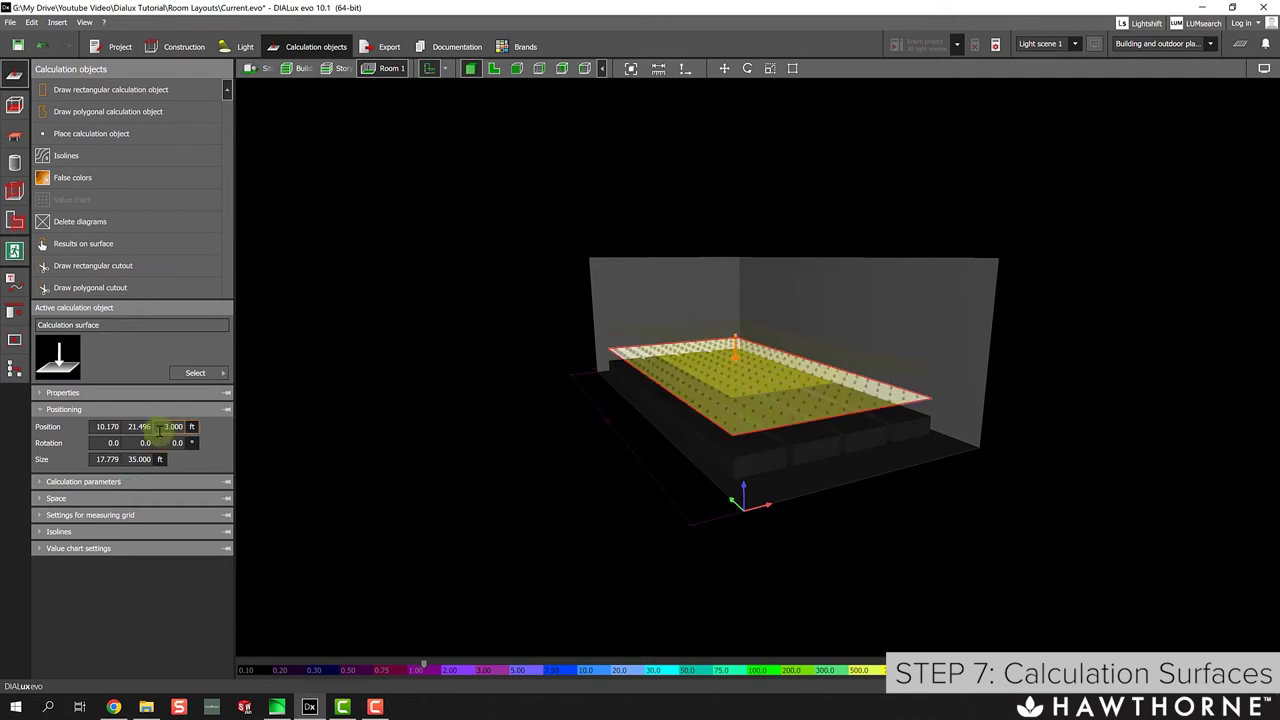
{"action": "left_click", "coordinate": [167, 396]}
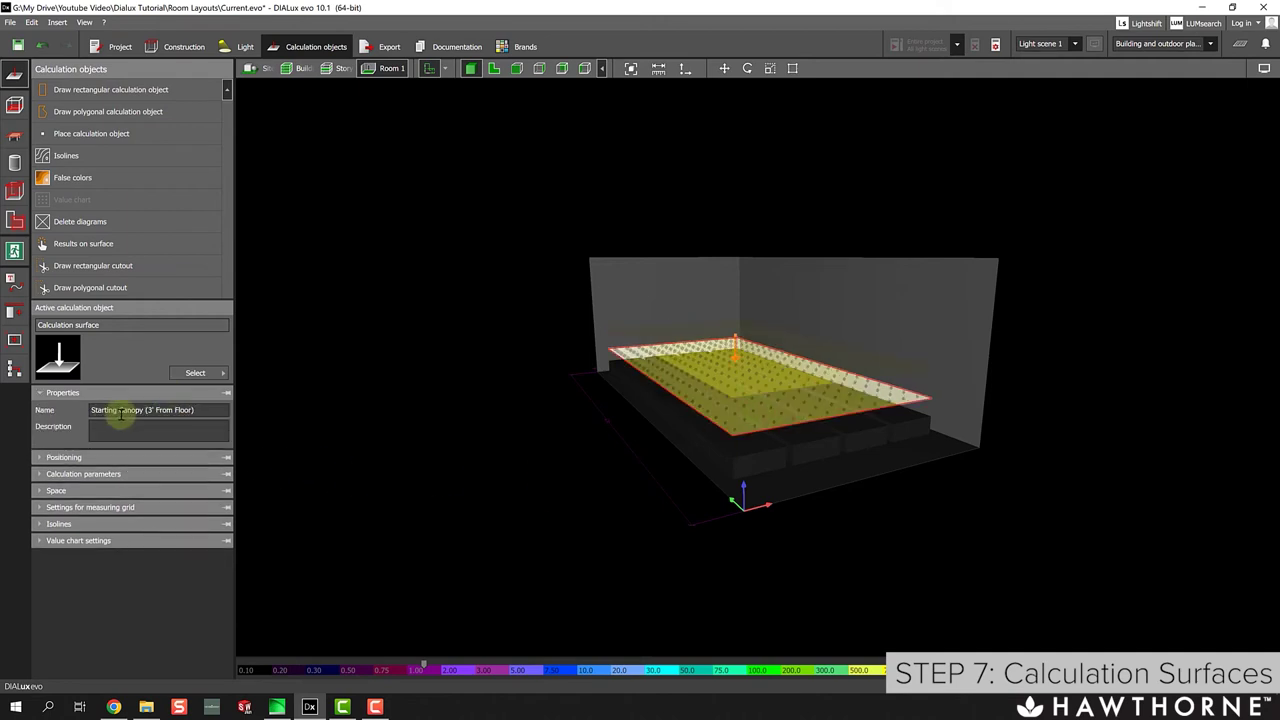
Open the results overview and compare the Finishing Canopy and Starting Canopy surfaces by selecting each in turn.
{"action": "left_click", "coordinate": [1240, 47]}
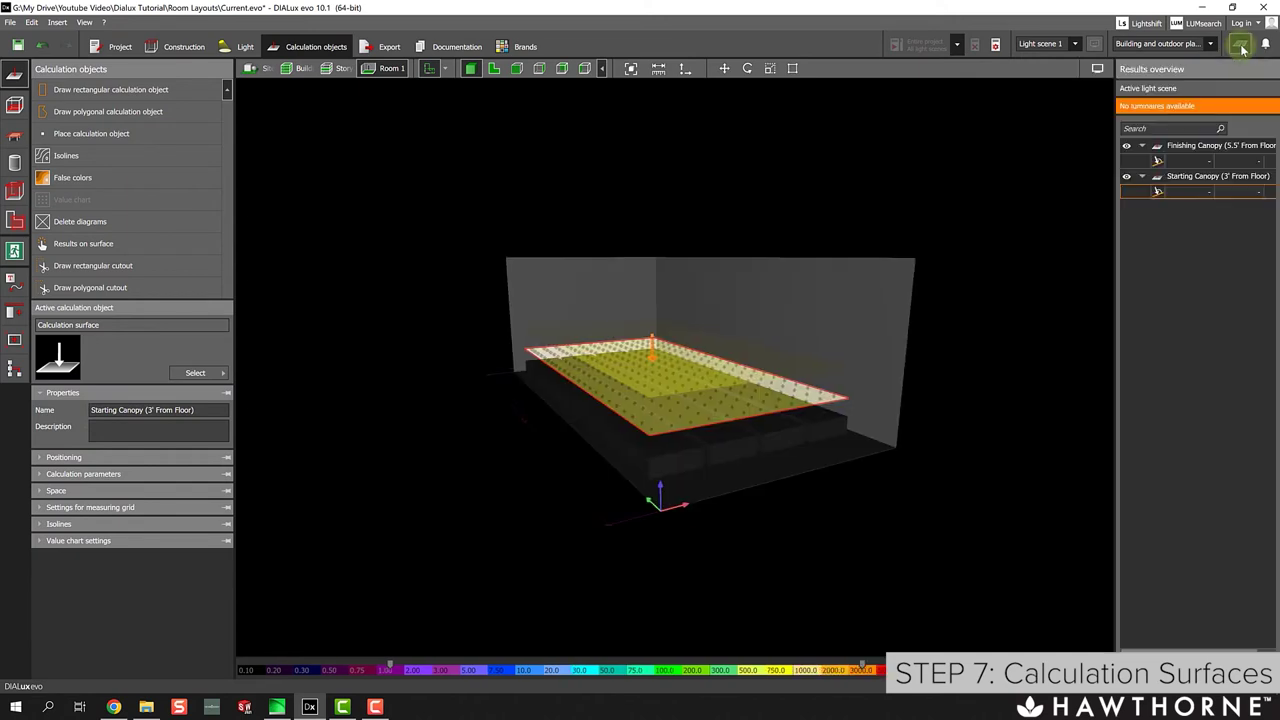
{"action": "left_click", "coordinate": [1204, 148]}
{"action": "left_click", "coordinate": [1197, 177]}
{"action": "left_click", "coordinate": [1200, 147]}
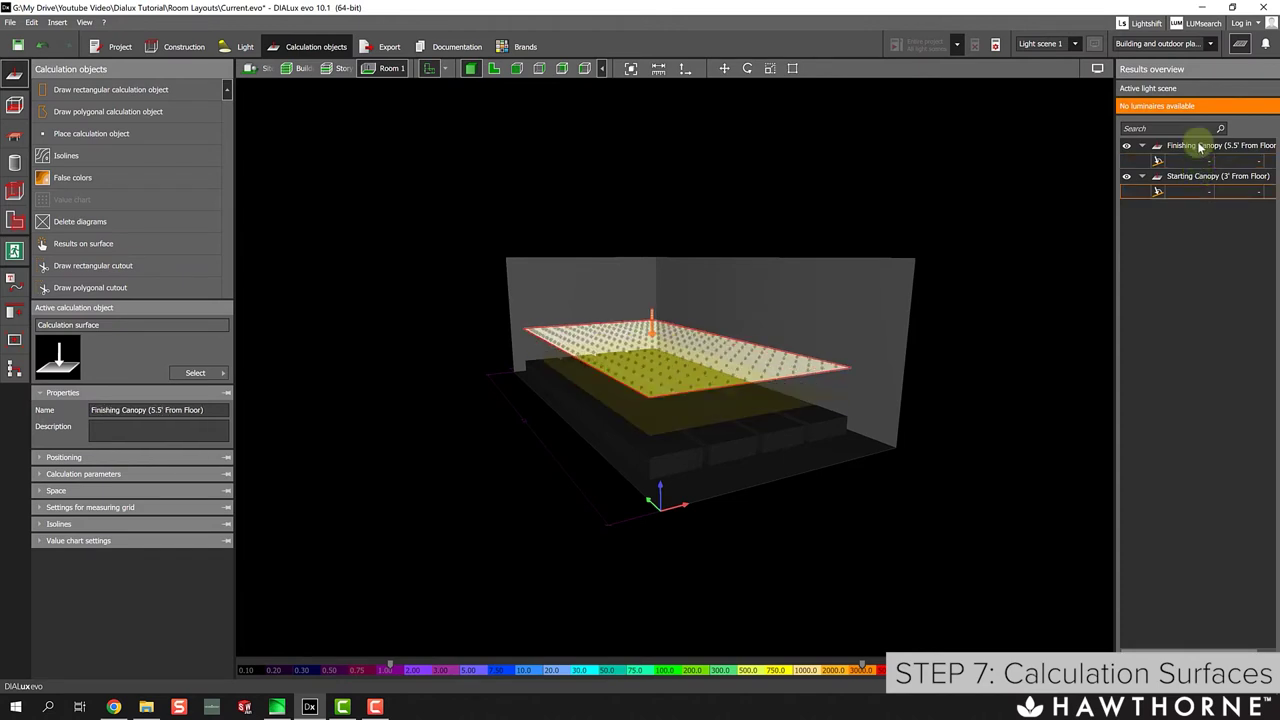
{"action": "left_click", "coordinate": [1197, 177]}
{"action": "left_click", "coordinate": [1190, 147]}
{"action": "left_click", "coordinate": [1195, 177]}
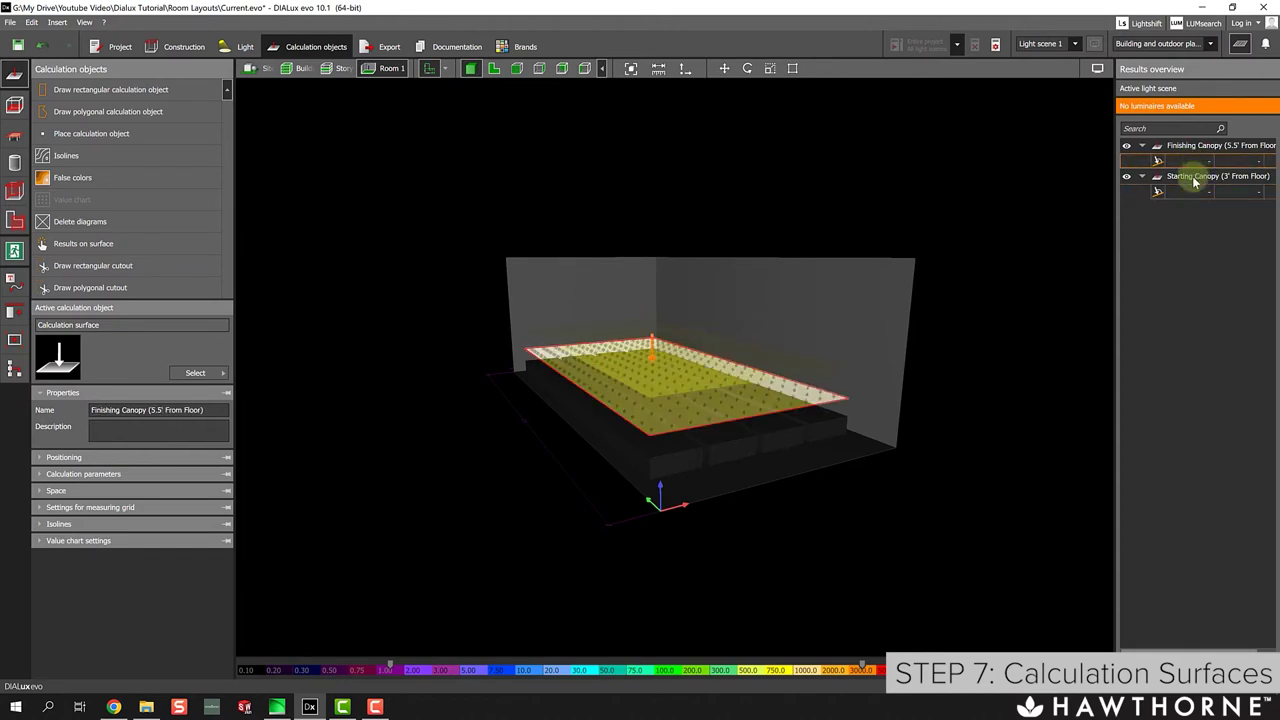
{"action": "left_click", "coordinate": [1195, 147]}
{"action": "left_click", "coordinate": [1188, 177]}
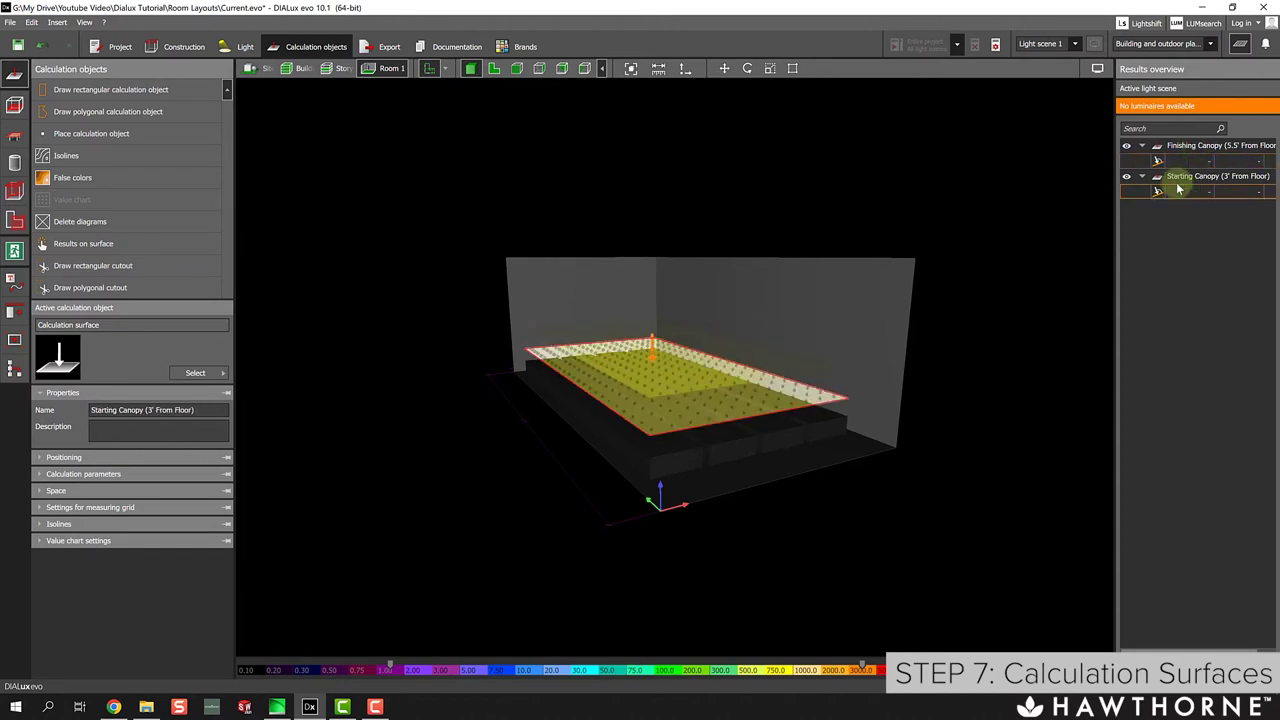
Deselect the calculation surface, save the project and view both canopy surfaces in 3D.
{"action": "left_click", "coordinate": [1037, 201]}
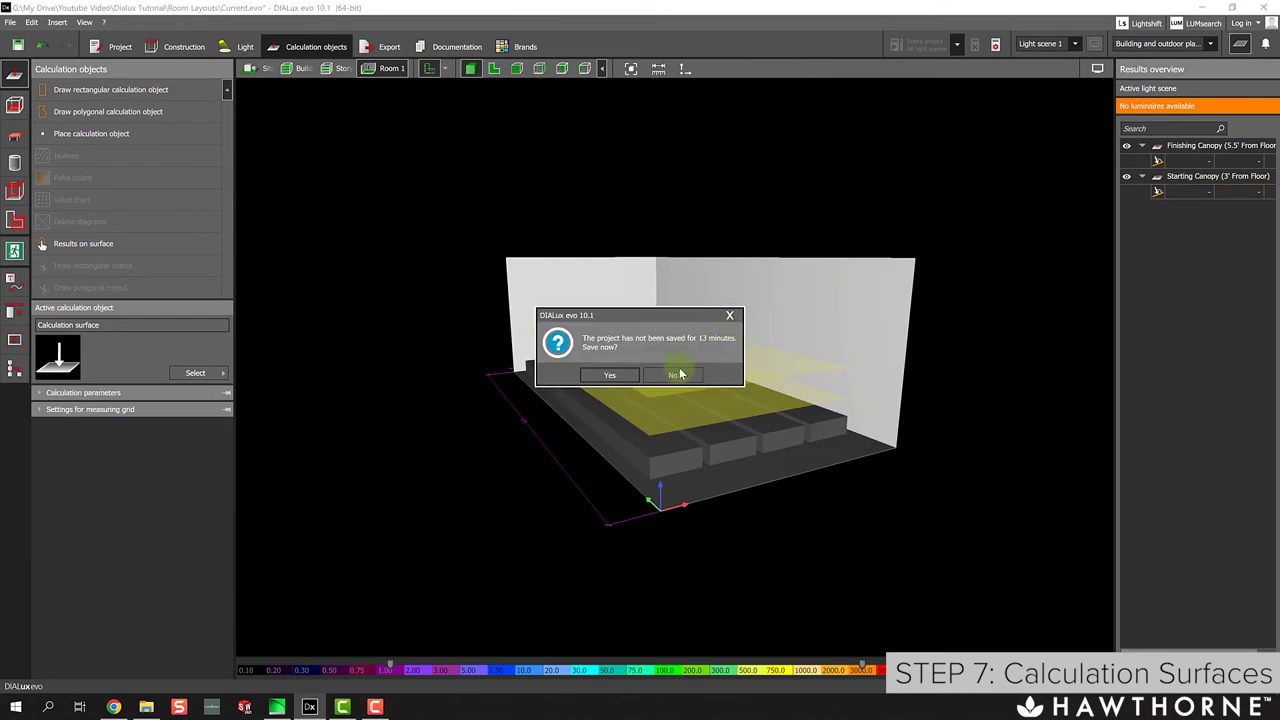
{"action": "left_click", "coordinate": [609, 375]}
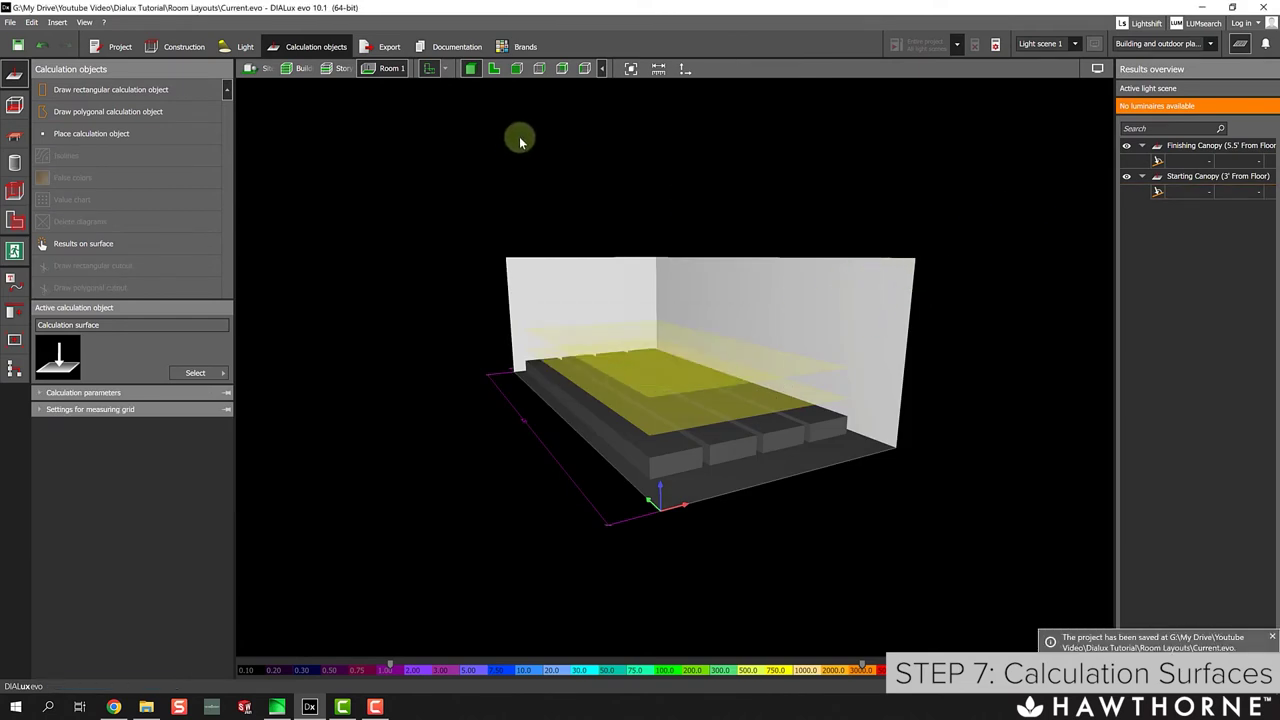
{"action": "left_click_drag", "start_coordinate": [520, 134], "coordinate": [831, 160]}
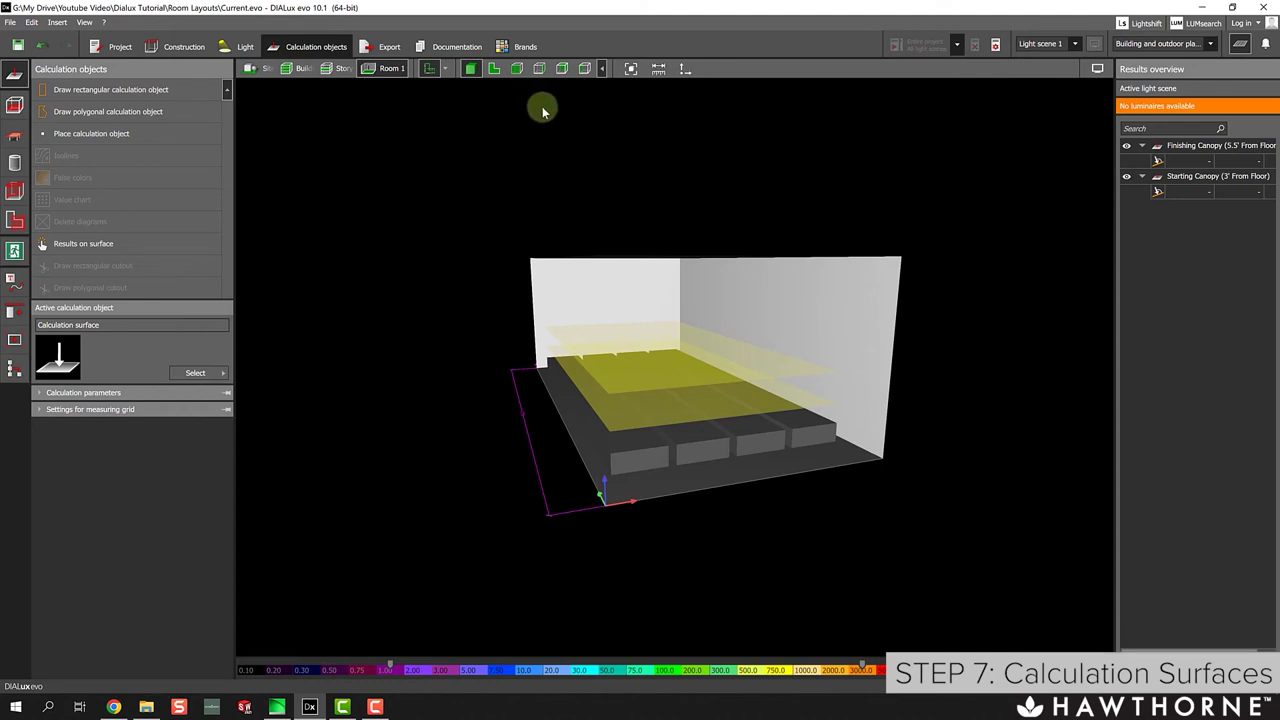
{"action": "left_click_drag", "start_coordinate": [642, 167], "coordinate": [613, 160]}
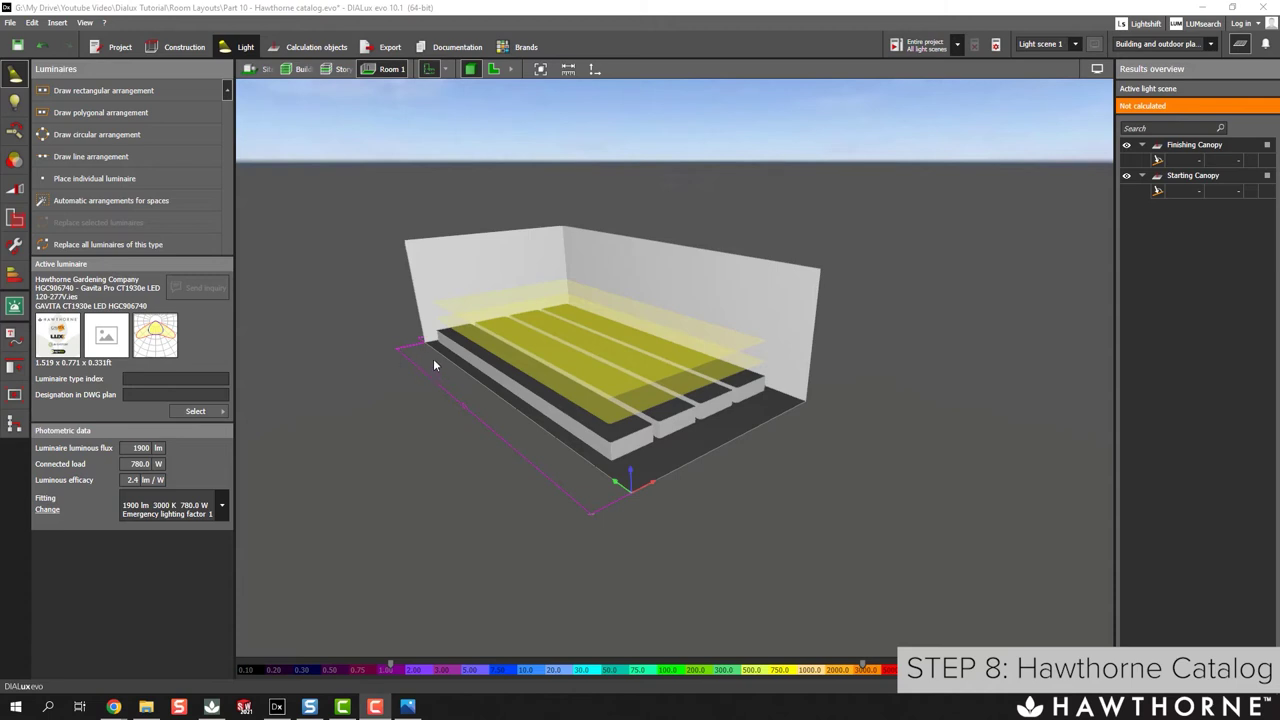
Search the lighting brands for Hawthorne, select Hawthorne Gardening Company and open its installed product catalogue.
{"action": "left_click", "coordinate": [524, 48]}
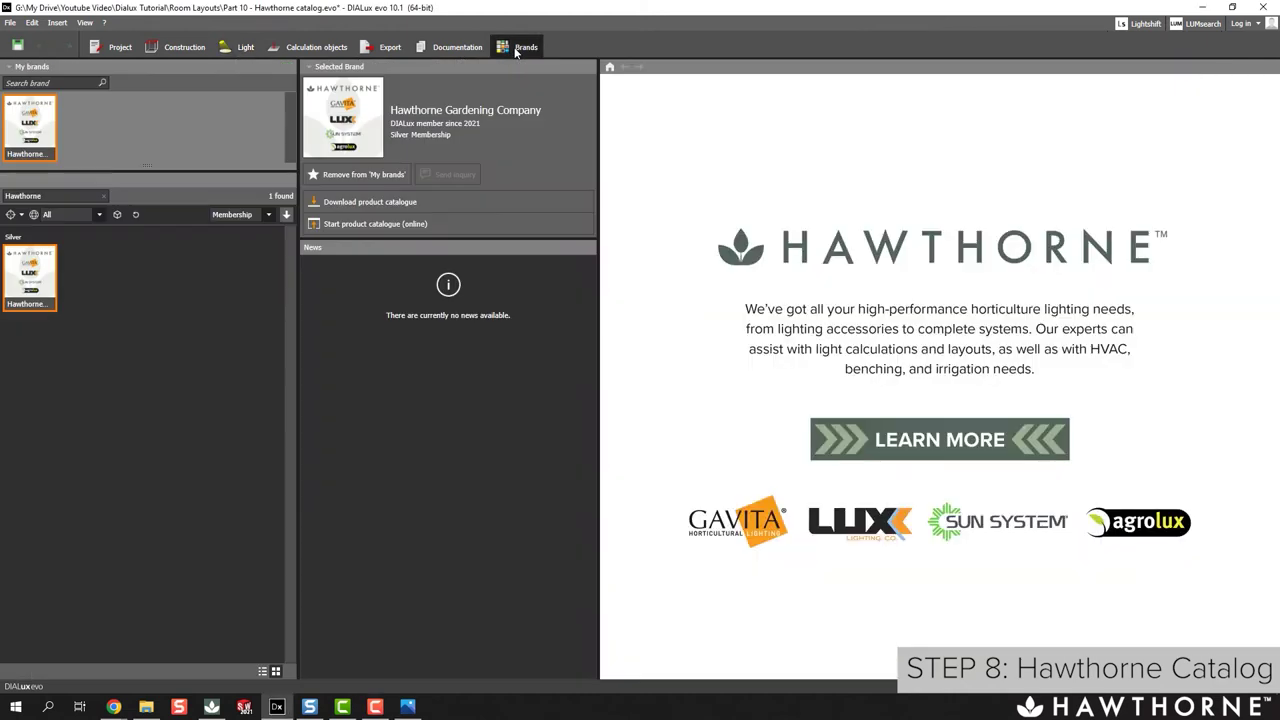
{"action": "left_click", "coordinate": [87, 196]}
{"action": "type", "text": "Hawthorne"}
{"action": "left_click", "coordinate": [29, 291]}
{"action": "left_click", "coordinate": [211, 708]}
{"action": "left_click_drag", "start_coordinate": [990, 146], "coordinate": [581, 158]}
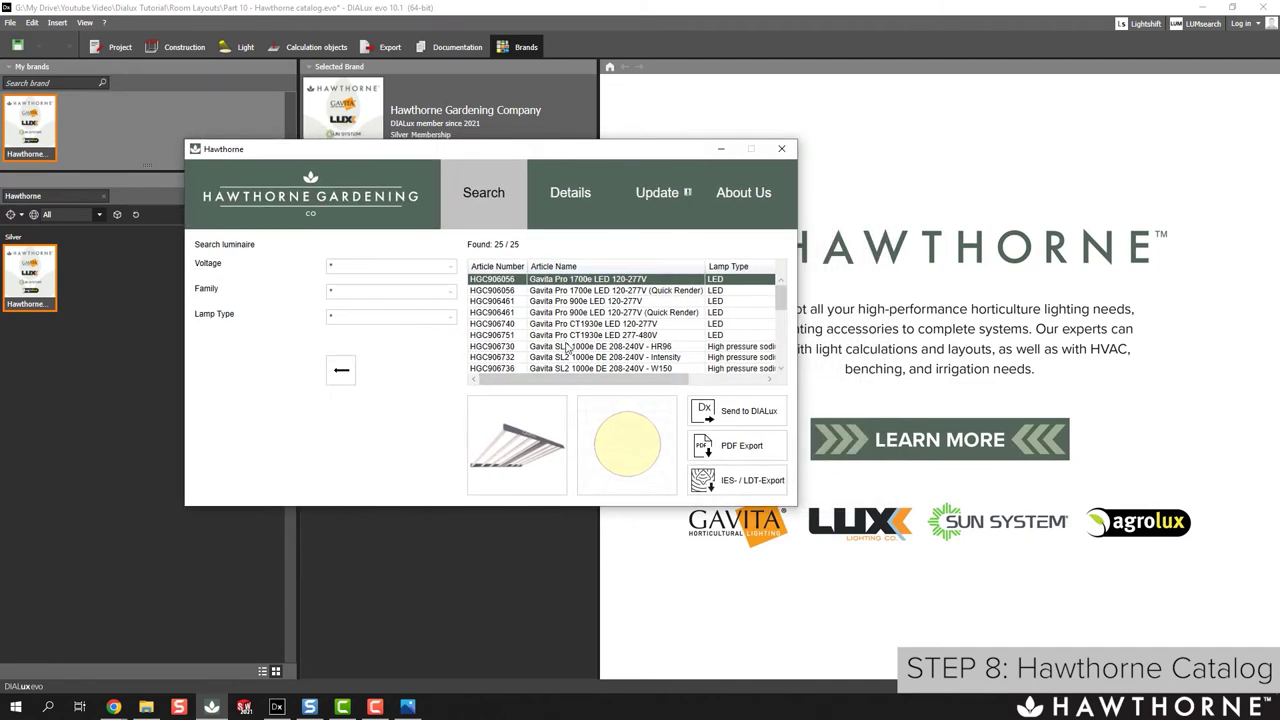
Browse the Hawthorne catalogue's Gavita, Luxx and Sun System luminaires, previewing the images and light distributions of several models.
{"action": "left_click", "coordinate": [597, 291]}
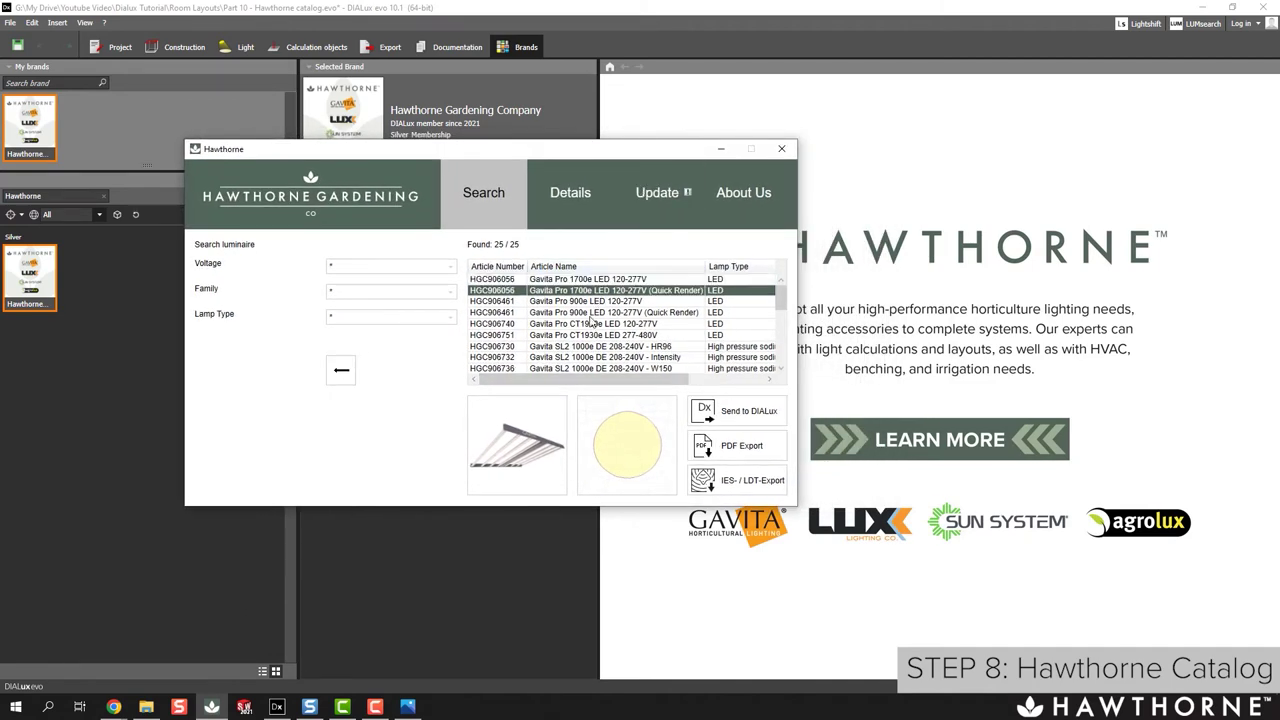
{"action": "left_click", "coordinate": [592, 314]}
{"action": "left_click", "coordinate": [621, 326]}
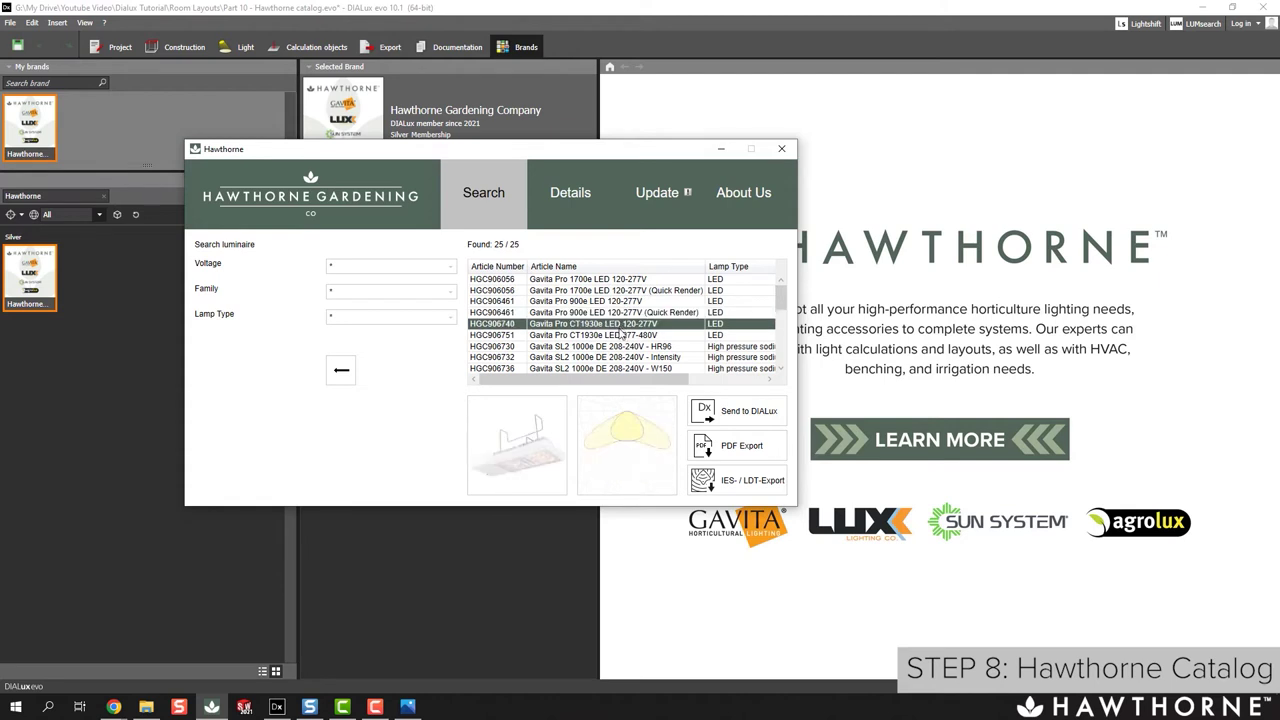
{"action": "left_click", "coordinate": [630, 292]}
{"action": "scroll", "coordinate": [567, 336], "scroll_direction": "down", "scroll_amount": 3}
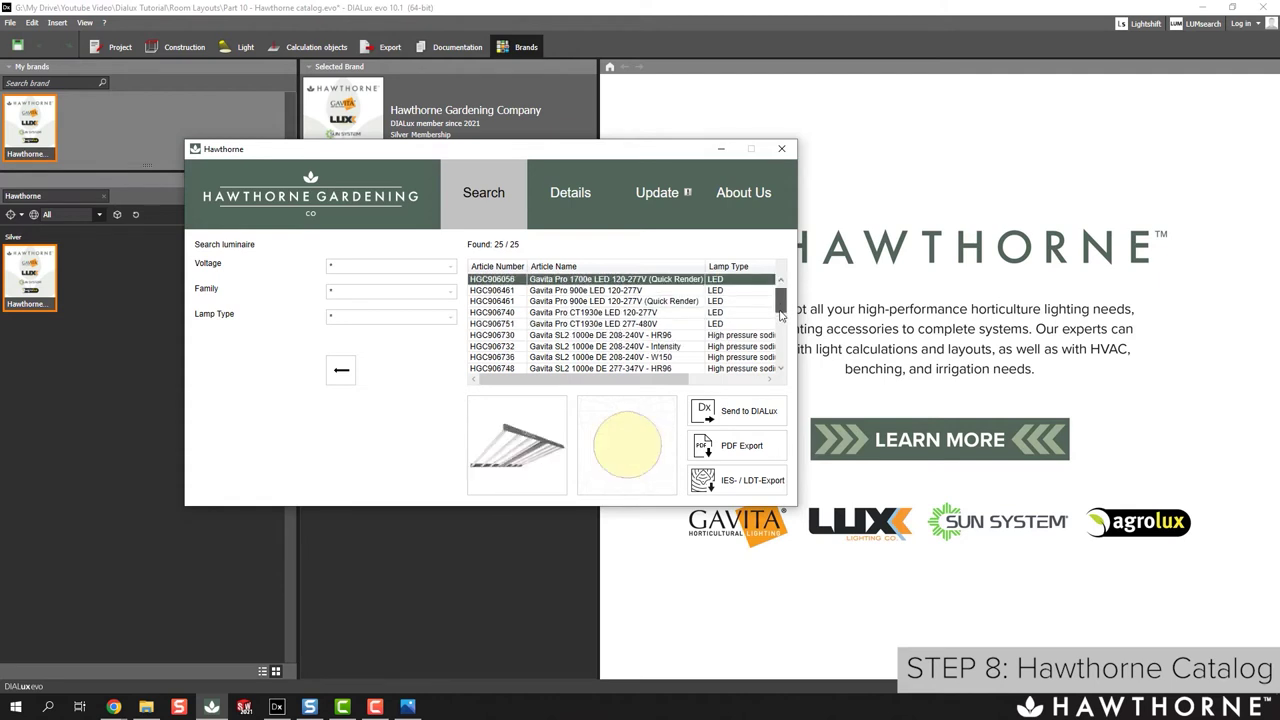
{"action": "left_click", "coordinate": [566, 326]}
{"action": "left_click", "coordinate": [566, 347]}
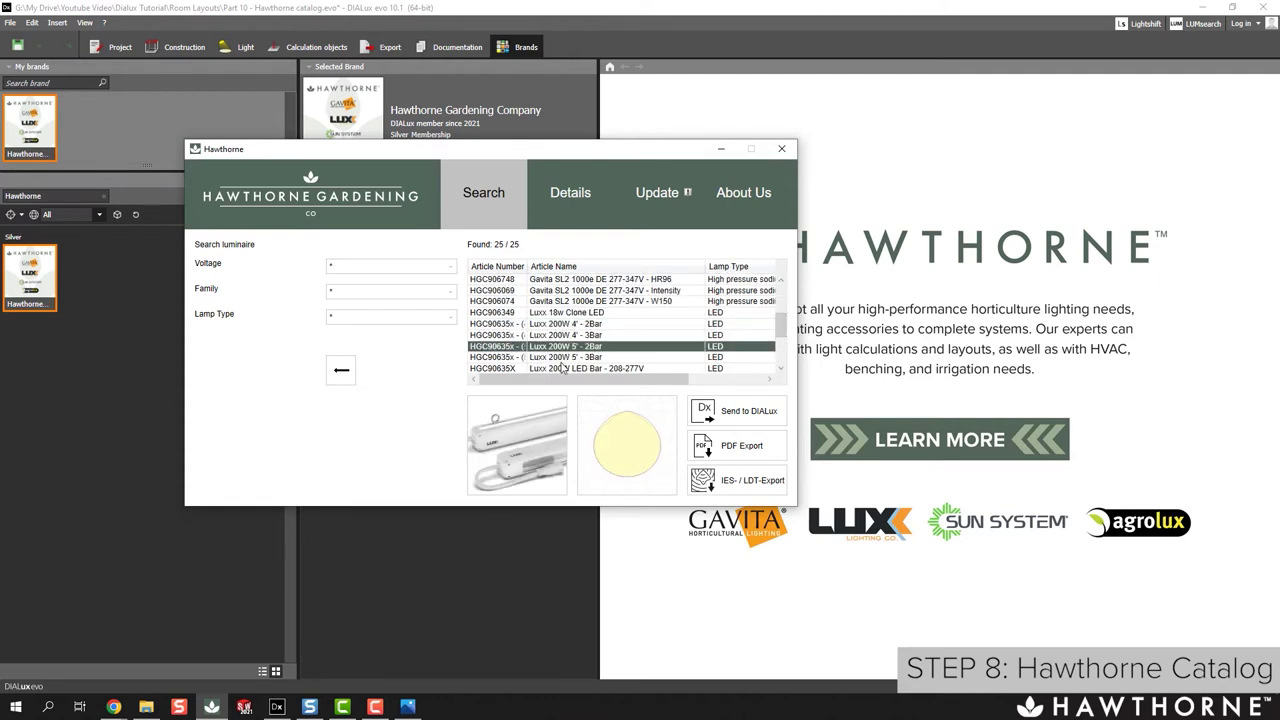
{"action": "left_click", "coordinate": [566, 357]}
{"action": "scroll", "coordinate": [776, 350], "scroll_direction": "down", "scroll_amount": 1}
{"action": "scroll", "coordinate": [776, 351], "scroll_direction": "down", "scroll_amount": 3}
{"action": "left_click", "coordinate": [617, 346]}
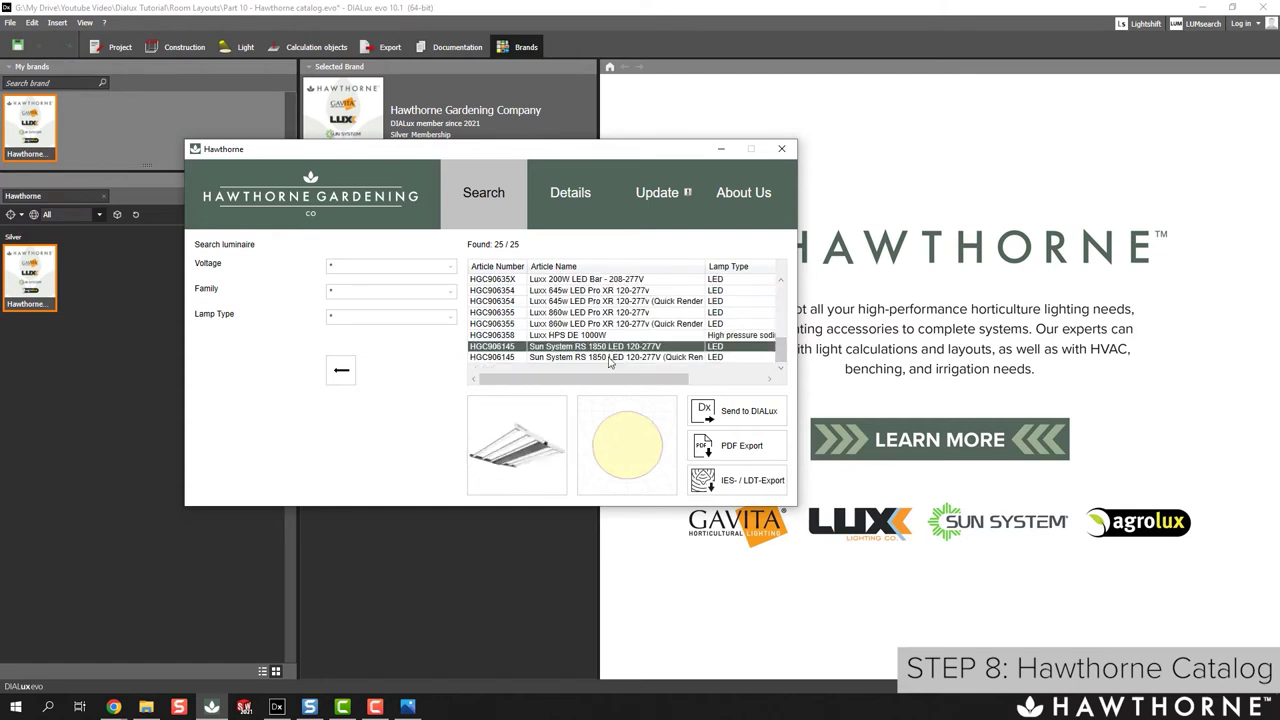
{"action": "left_click", "coordinate": [683, 357]}
{"action": "left_click_drag", "start_coordinate": [779, 345], "coordinate": [777, 287]}
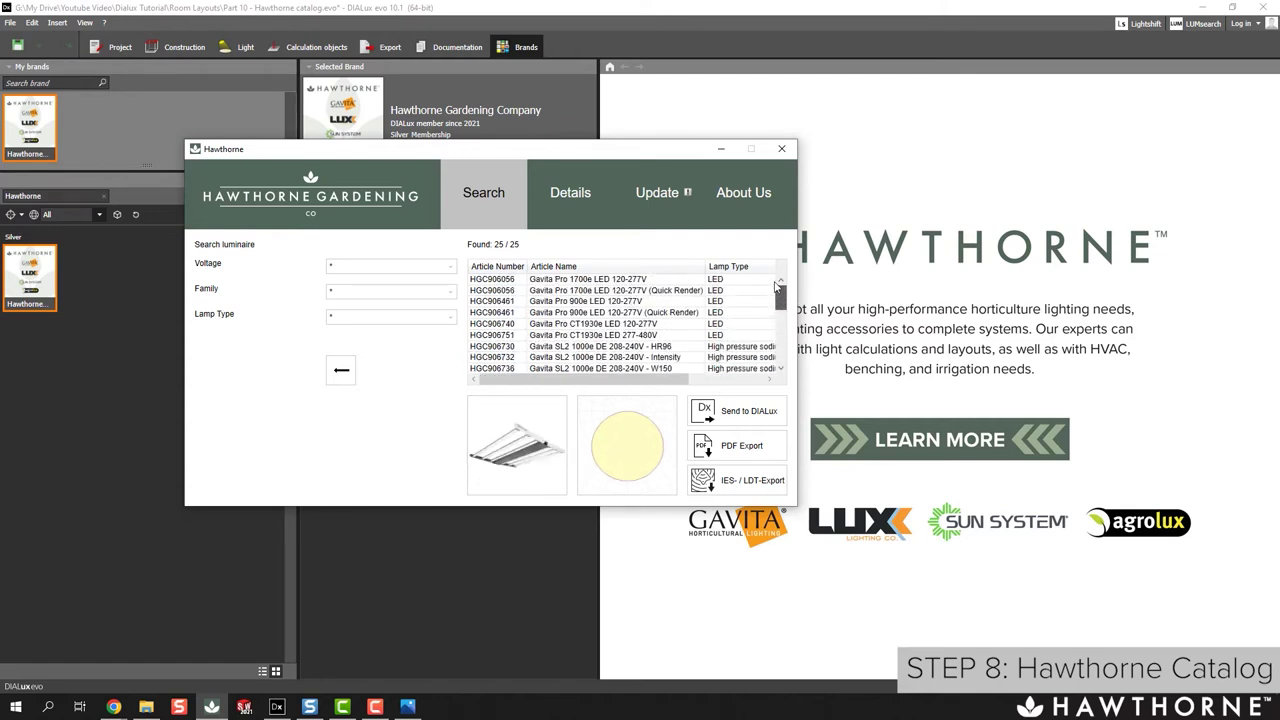
Select the Gavita Pro CT1930e LED 120-277V luminaire, read its product description and return to the luminaire search.
{"action": "left_click", "coordinate": [645, 324]}
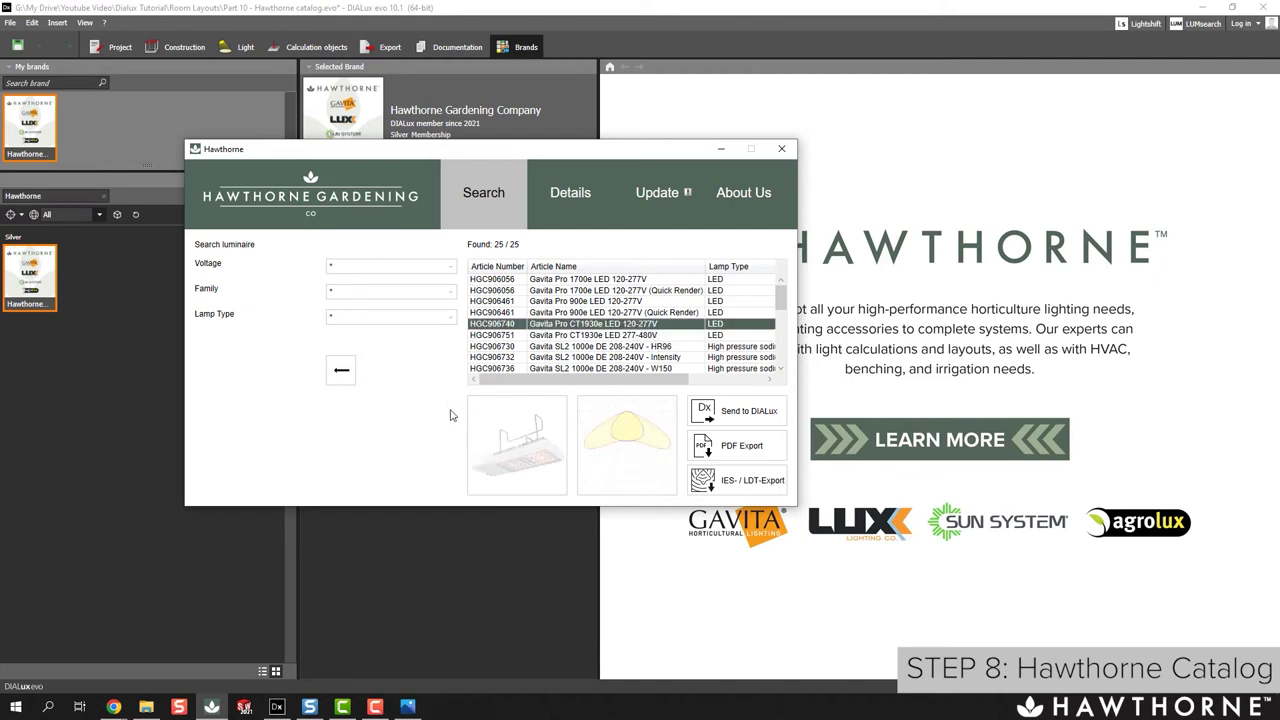
{"action": "left_click", "coordinate": [580, 207]}
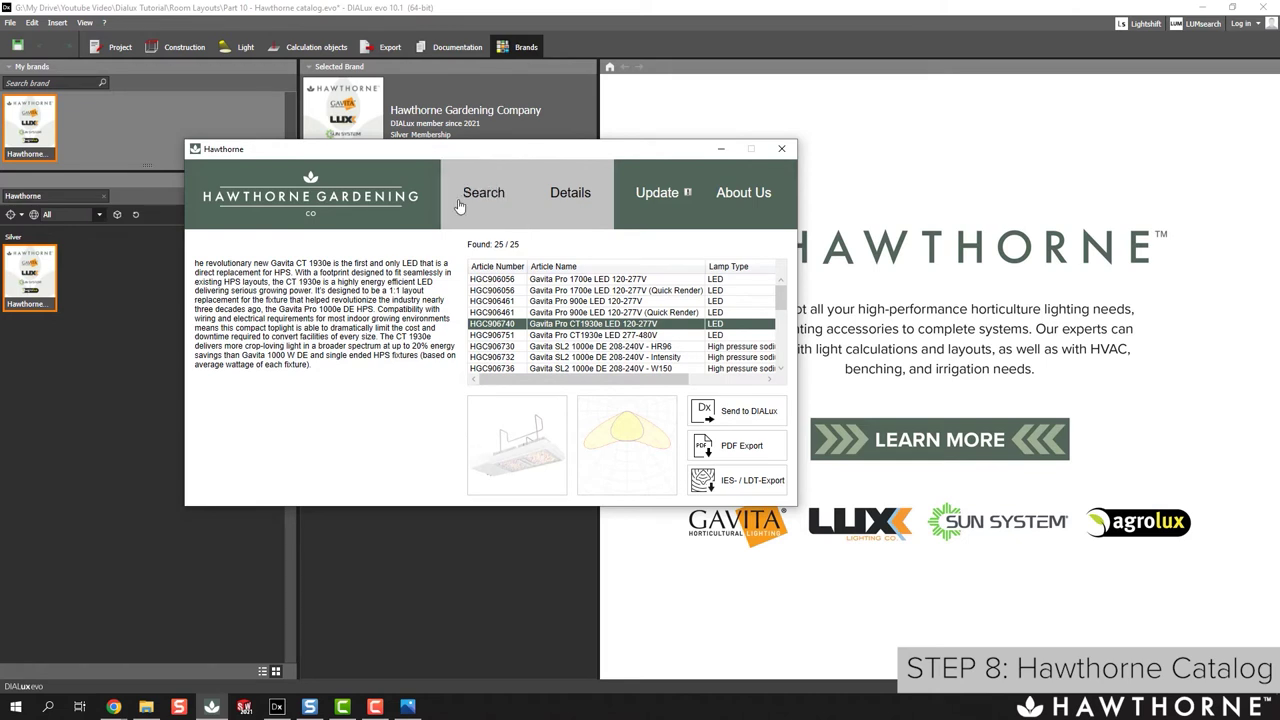
{"action": "left_click", "coordinate": [510, 206]}
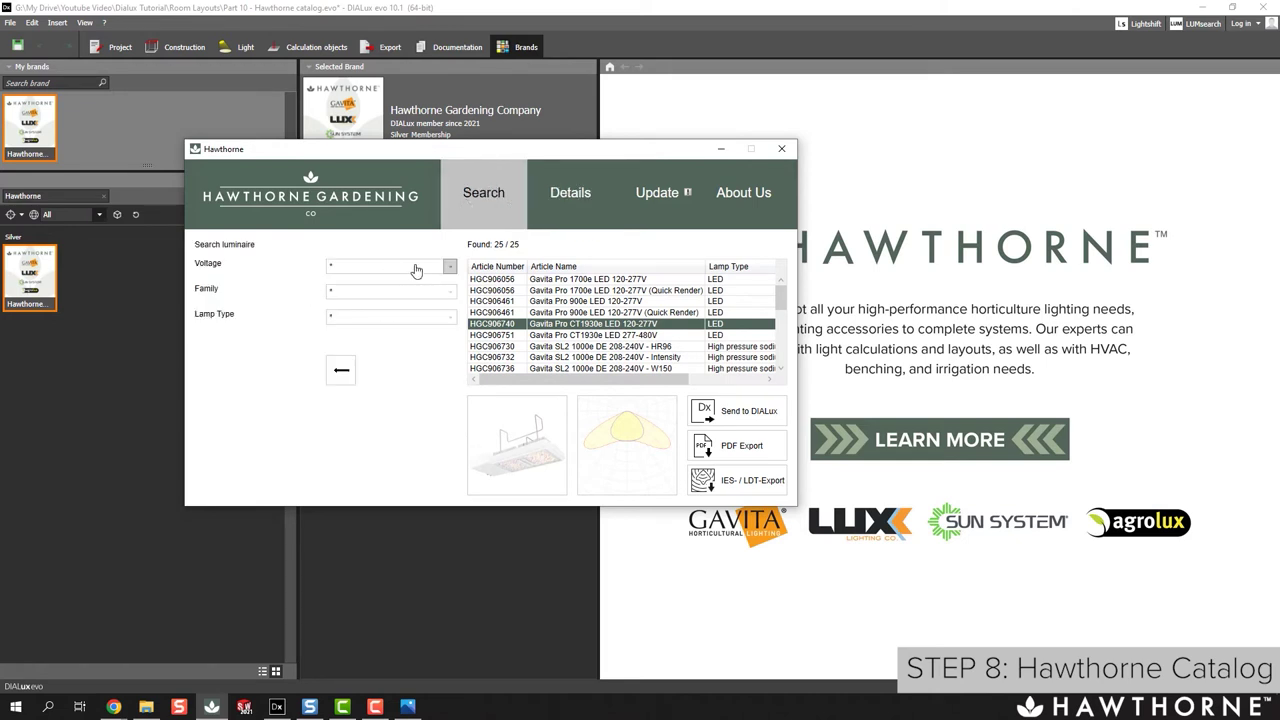
Filter the Hawthorne luminaires by AC 347 voltage and the Gavita family, and clear both filters again.
{"action": "left_click", "coordinate": [450, 267]}
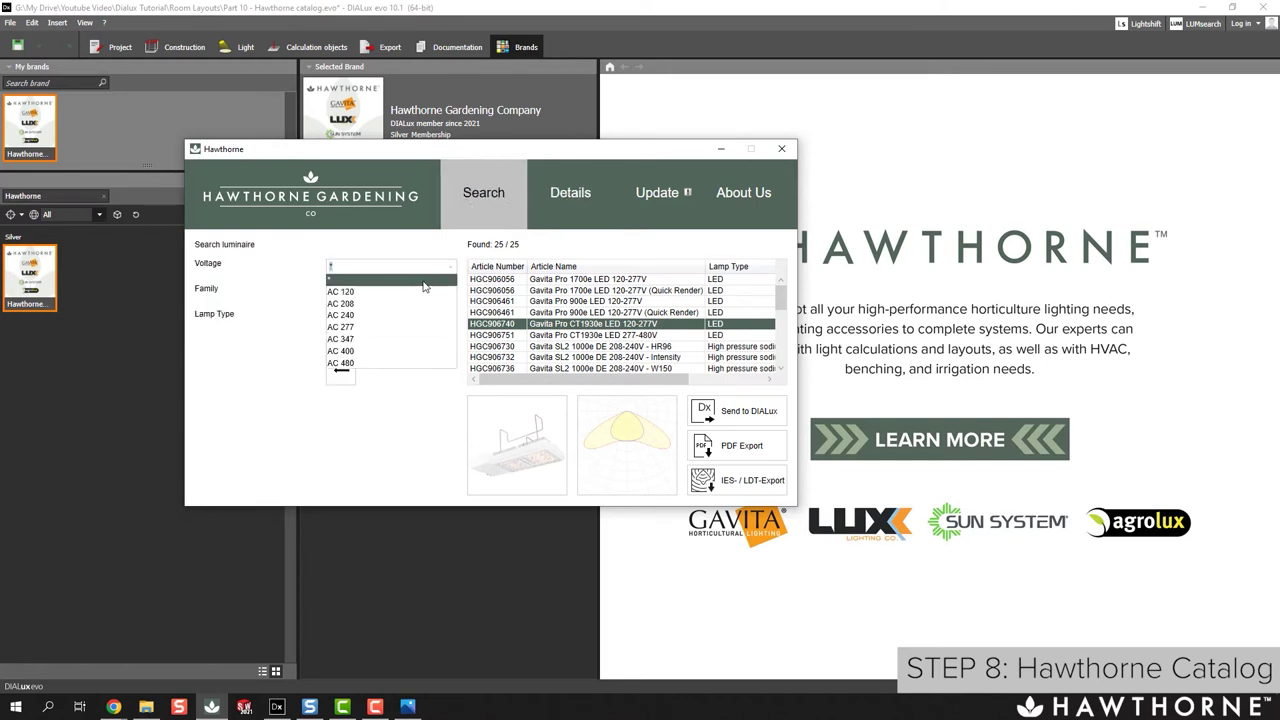
{"action": "left_click", "coordinate": [376, 340]}
{"action": "left_click", "coordinate": [450, 296]}
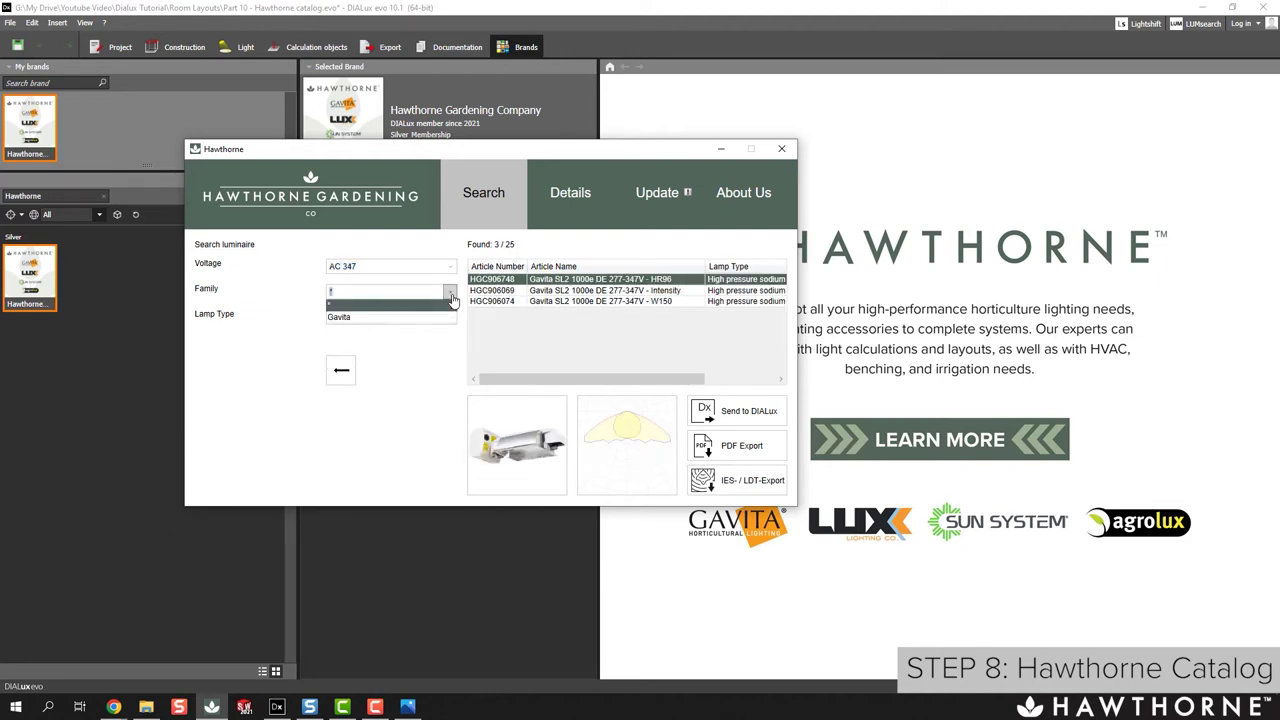
{"action": "left_click", "coordinate": [403, 319]}
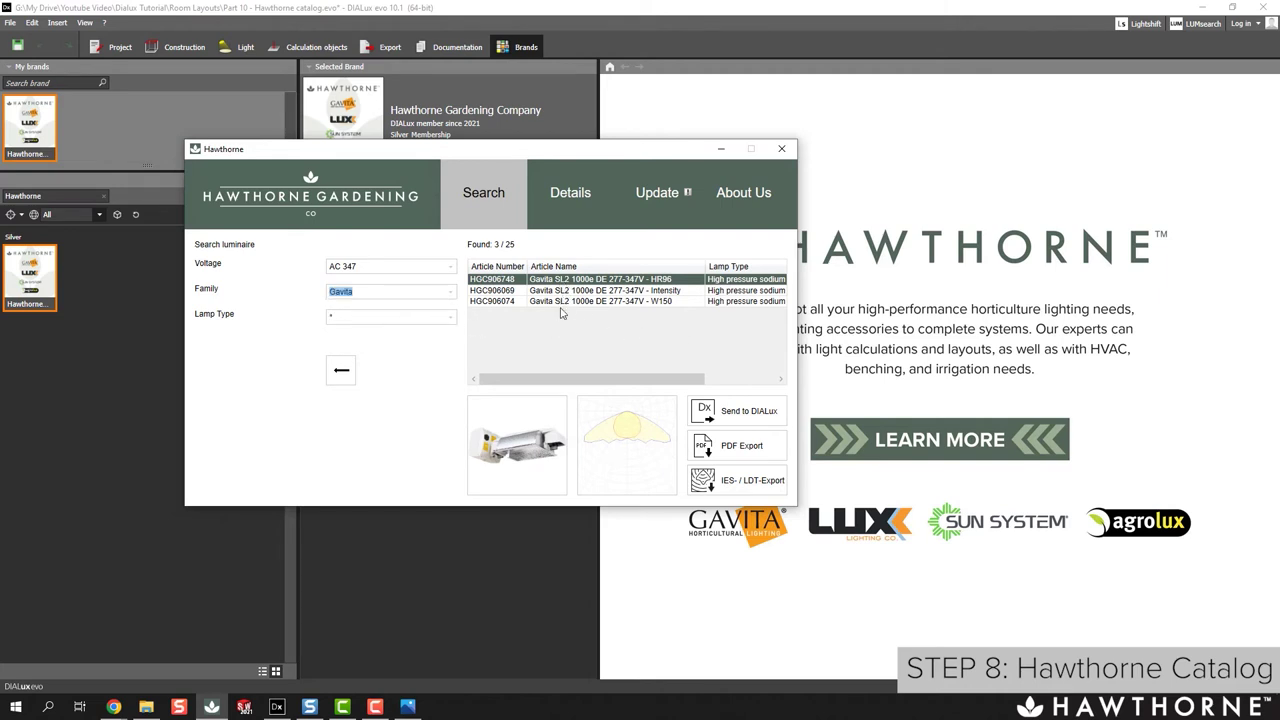
{"action": "left_click", "coordinate": [449, 291]}
{"action": "left_click", "coordinate": [408, 306]}
{"action": "left_click", "coordinate": [449, 266]}
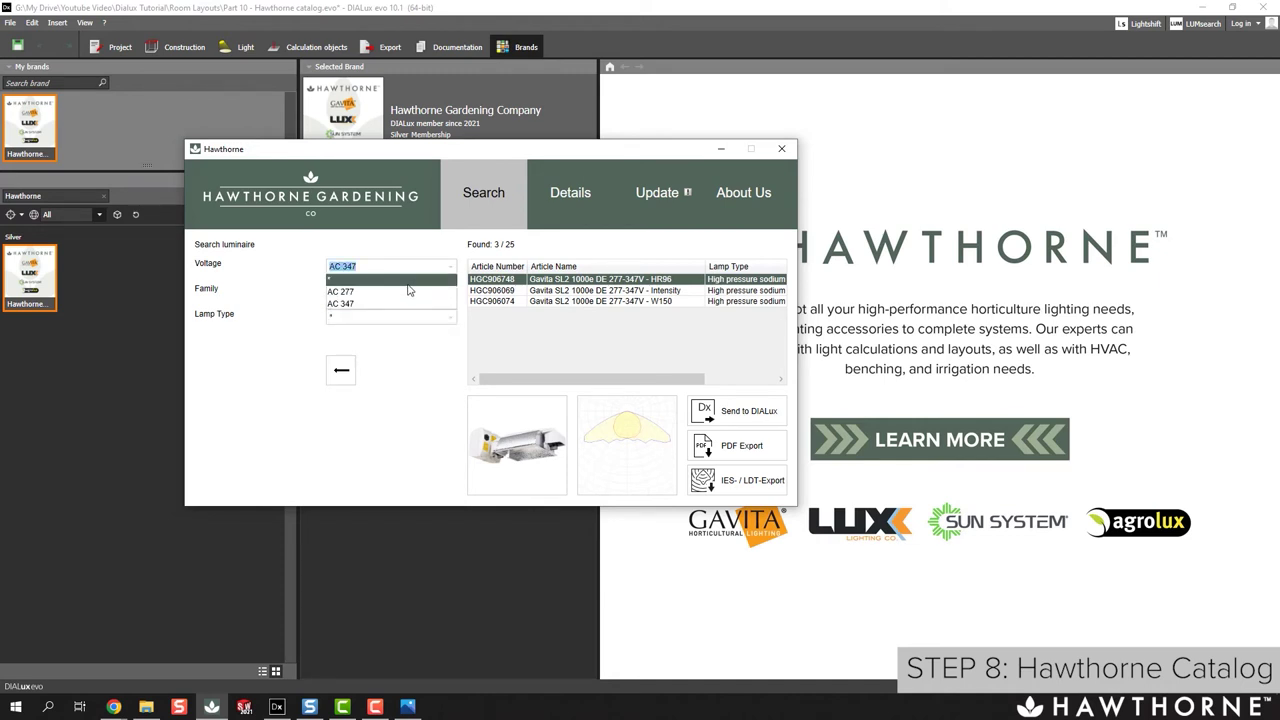
{"action": "left_click", "coordinate": [425, 280]}
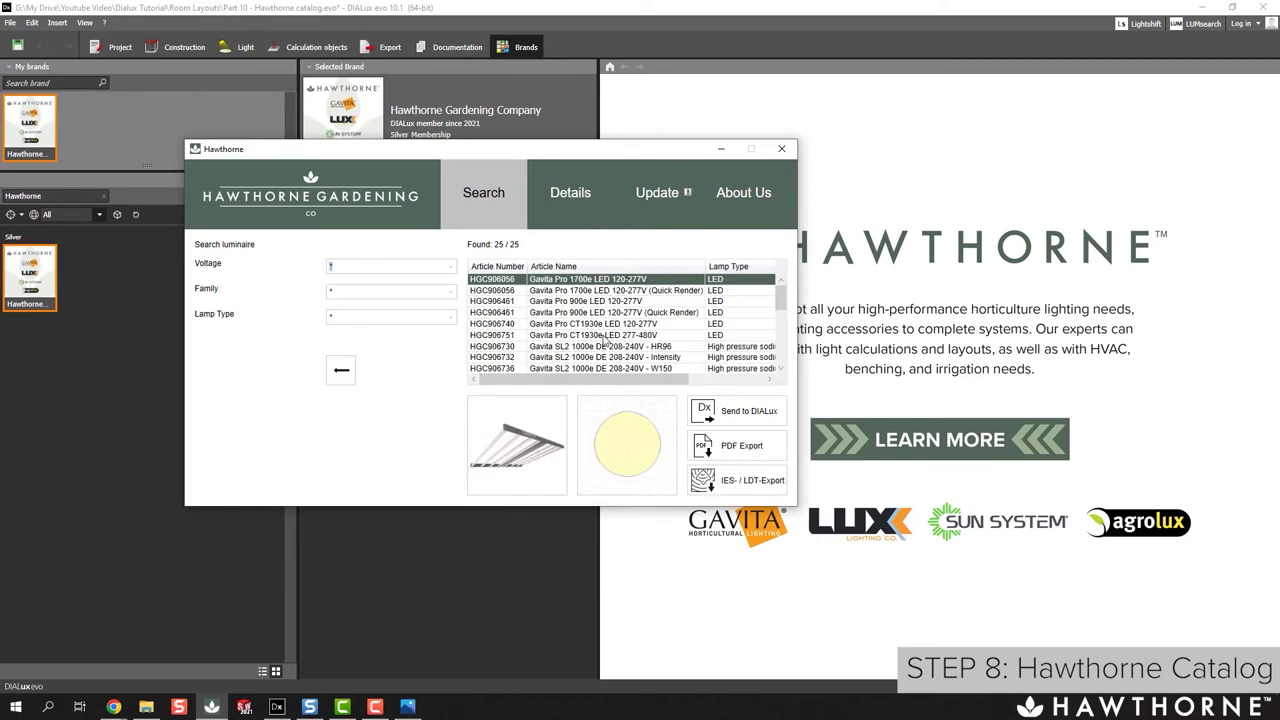
Send the Gavita Pro CT1930e LED 120-277V luminaire from the installed catalogue to DIALux and return to the project.
{"action": "left_click", "coordinate": [607, 326]}
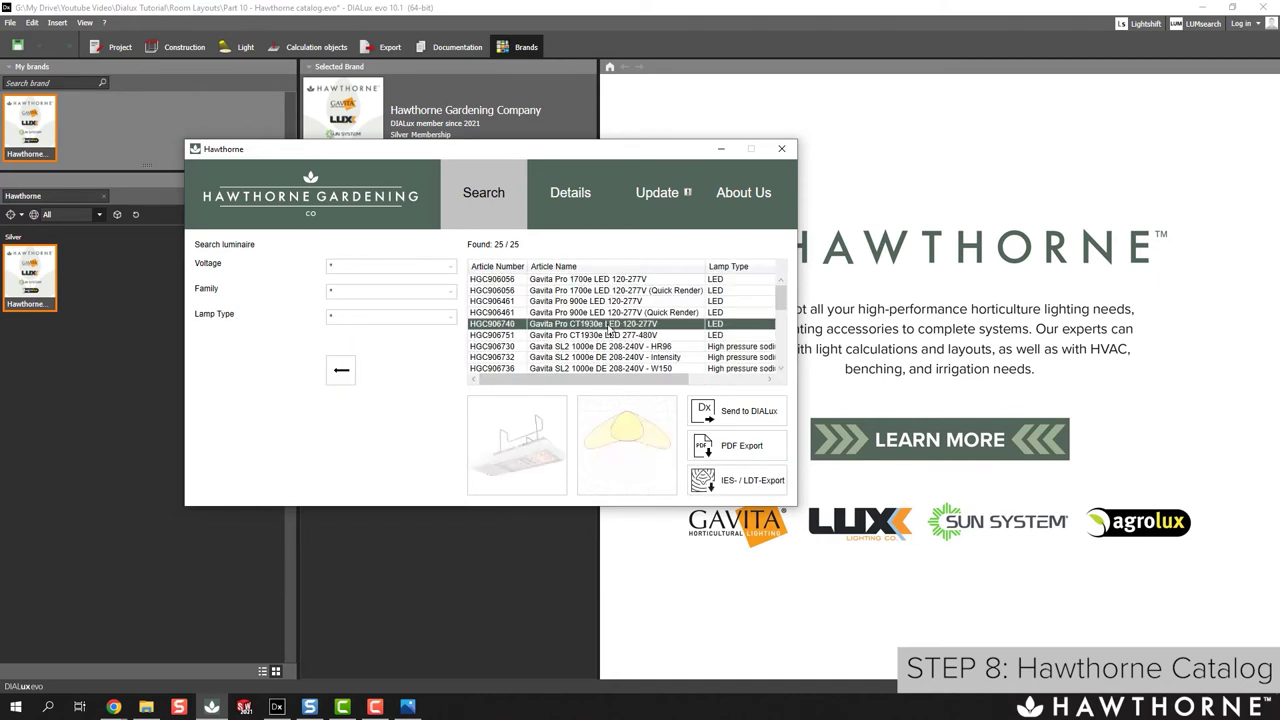
{"action": "left_click", "coordinate": [748, 414]}
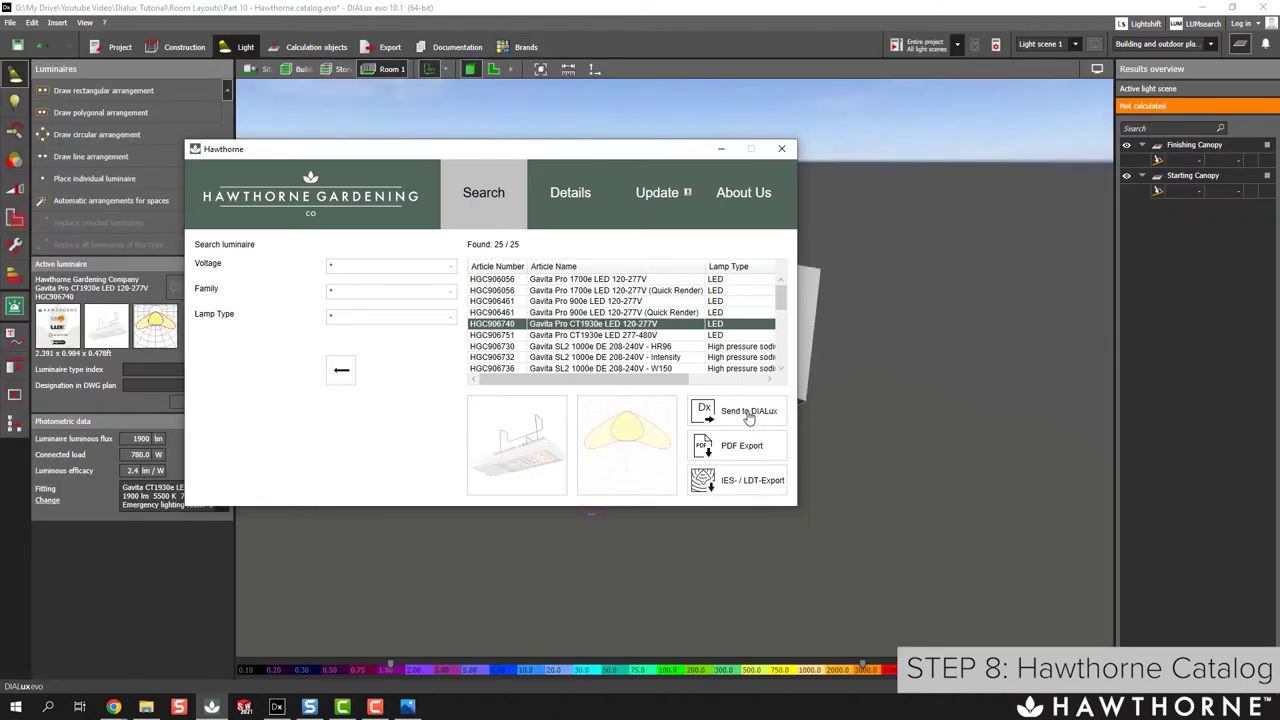
{"action": "left_click", "coordinate": [910, 424]}
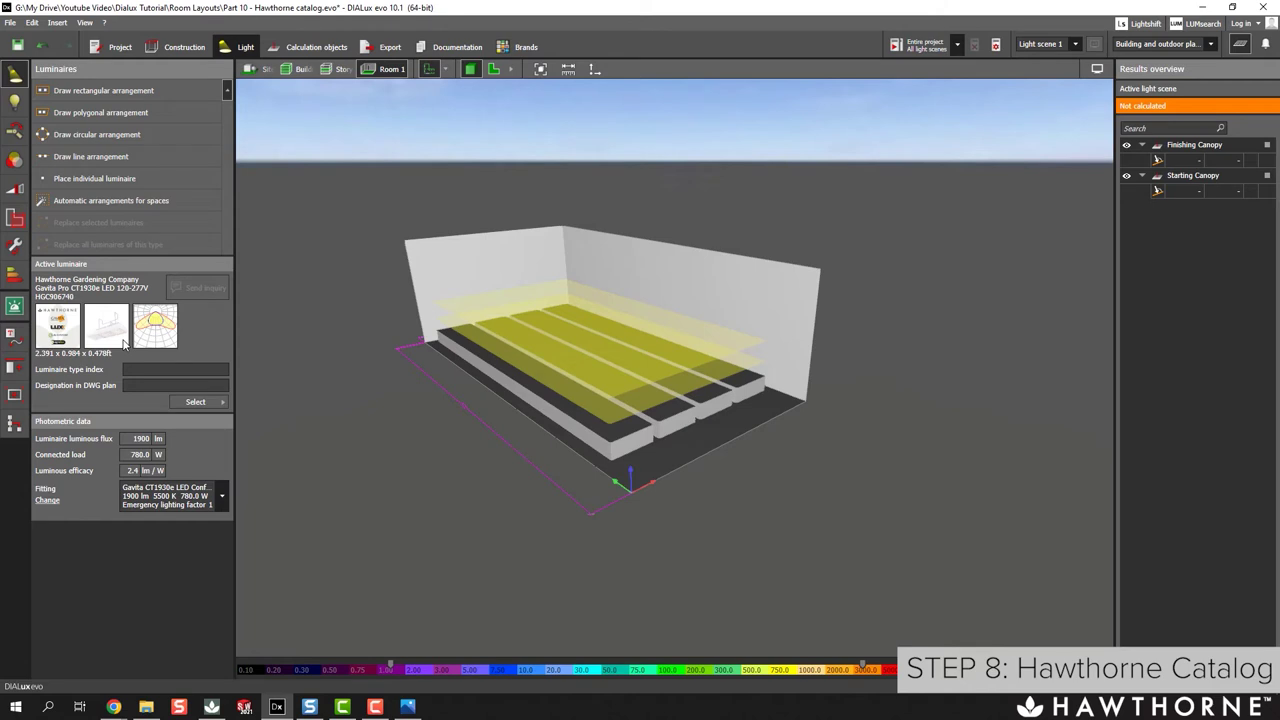
Open Hawthorne's online product catalogue from the brand page and look through its luminaire list.
{"action": "left_click", "coordinate": [524, 49]}
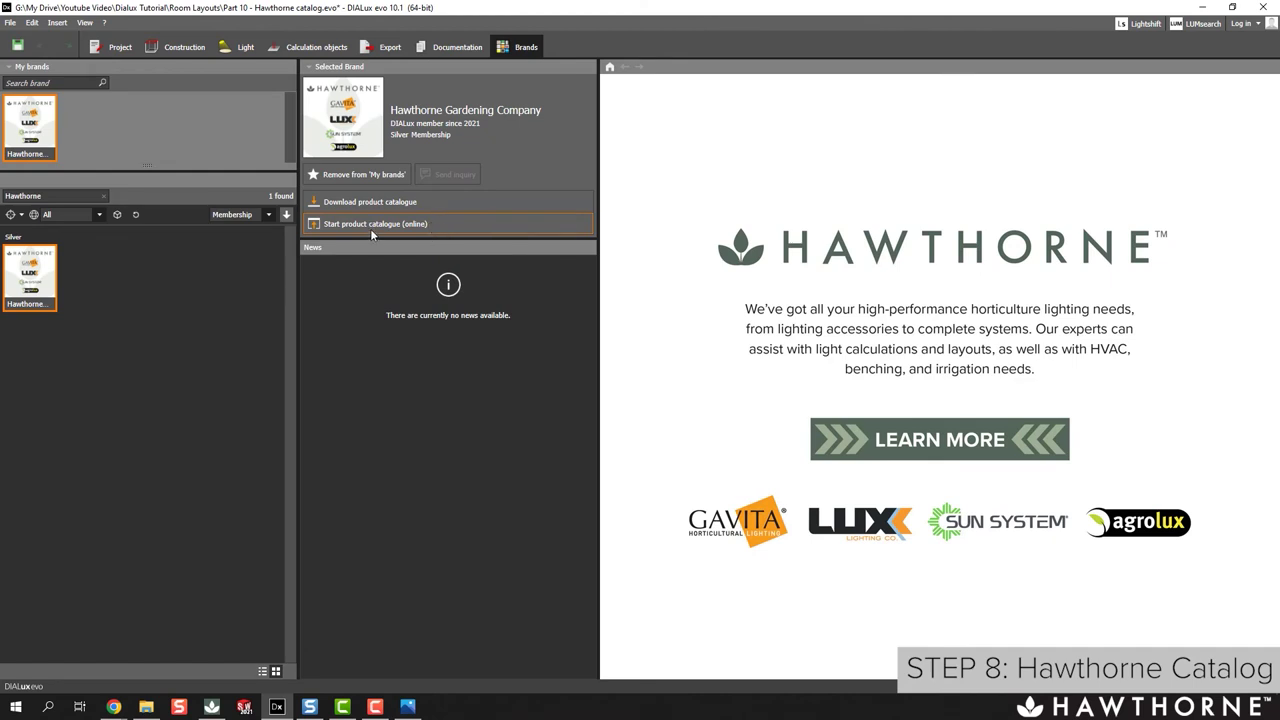
{"action": "left_click", "coordinate": [456, 224]}
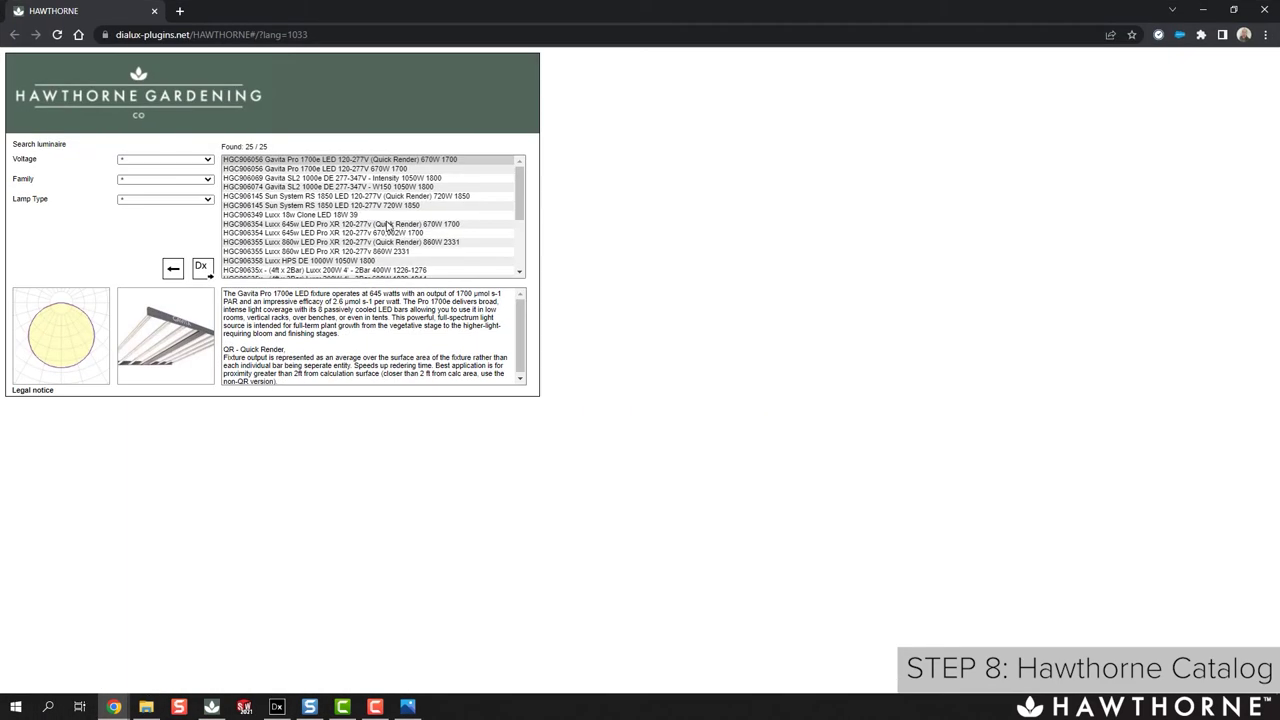
{"action": "scroll", "coordinate": [405, 222], "scroll_direction": "down", "scroll_amount": 4}
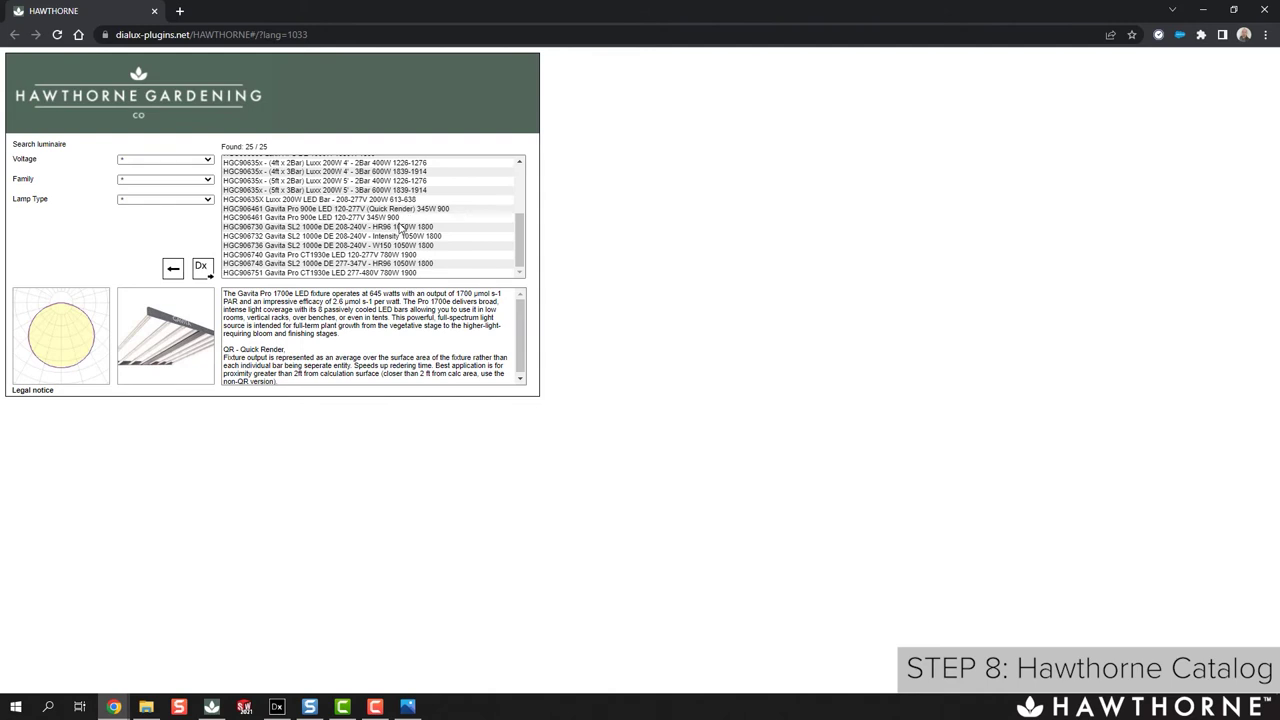
{"action": "scroll", "coordinate": [400, 228], "scroll_direction": "up", "scroll_amount": 4}
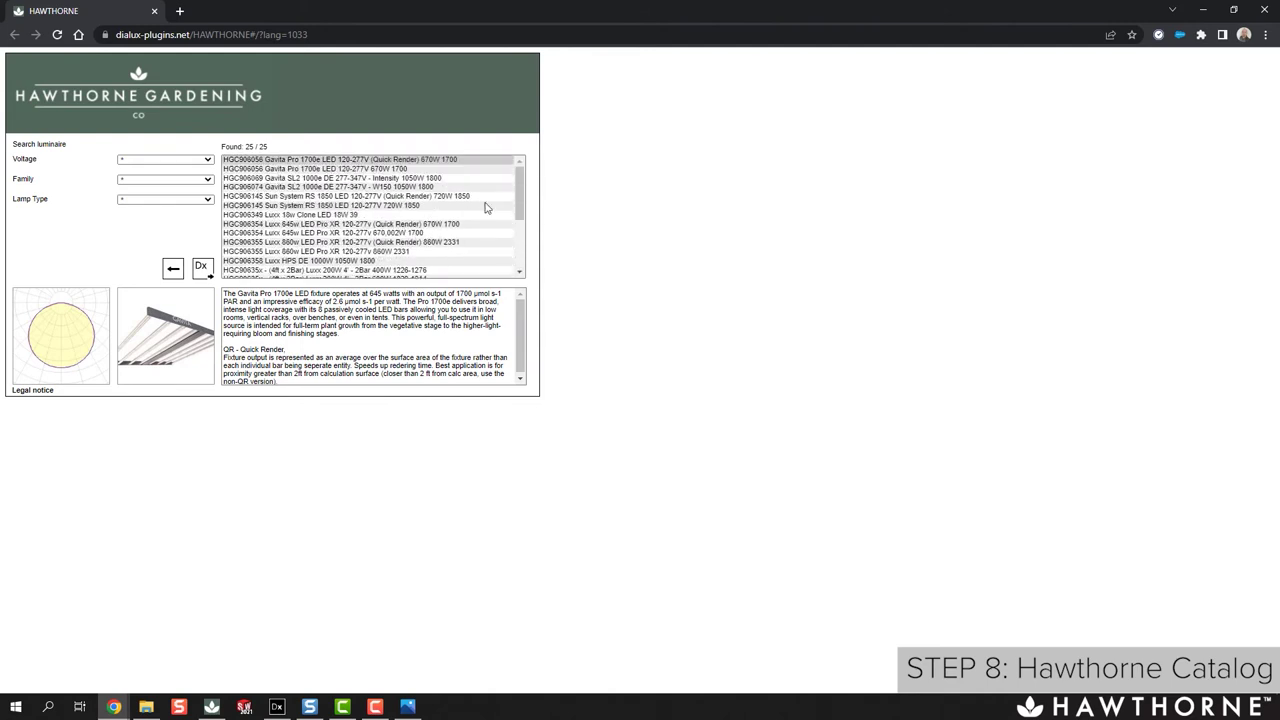
{"action": "scroll", "coordinate": [520, 205], "scroll_direction": "down", "scroll_amount": 4}
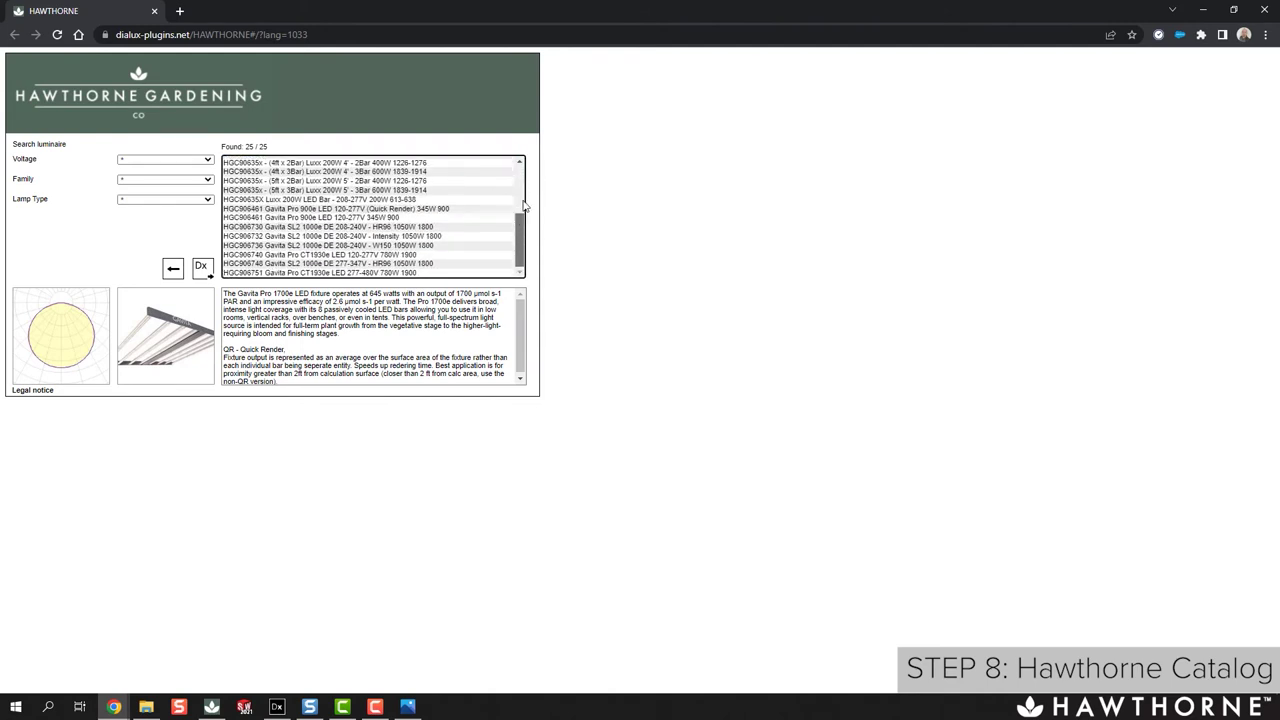
{"action": "scroll", "coordinate": [524, 205], "scroll_direction": "up", "scroll_amount": 4}
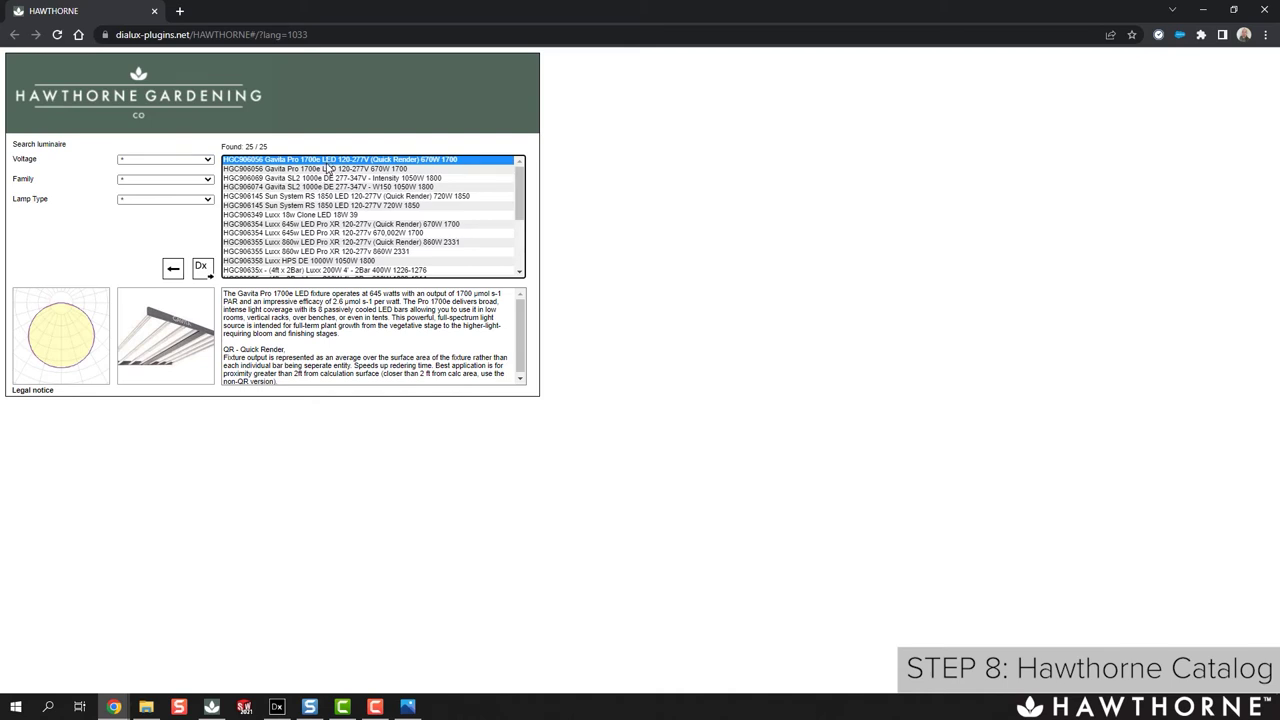
Send the Gavita Pro 1700e LED 120-277V (Quick Render) luminaire from the online catalogue to DIALux and switch to the project.
{"action": "left_click", "coordinate": [207, 276]}
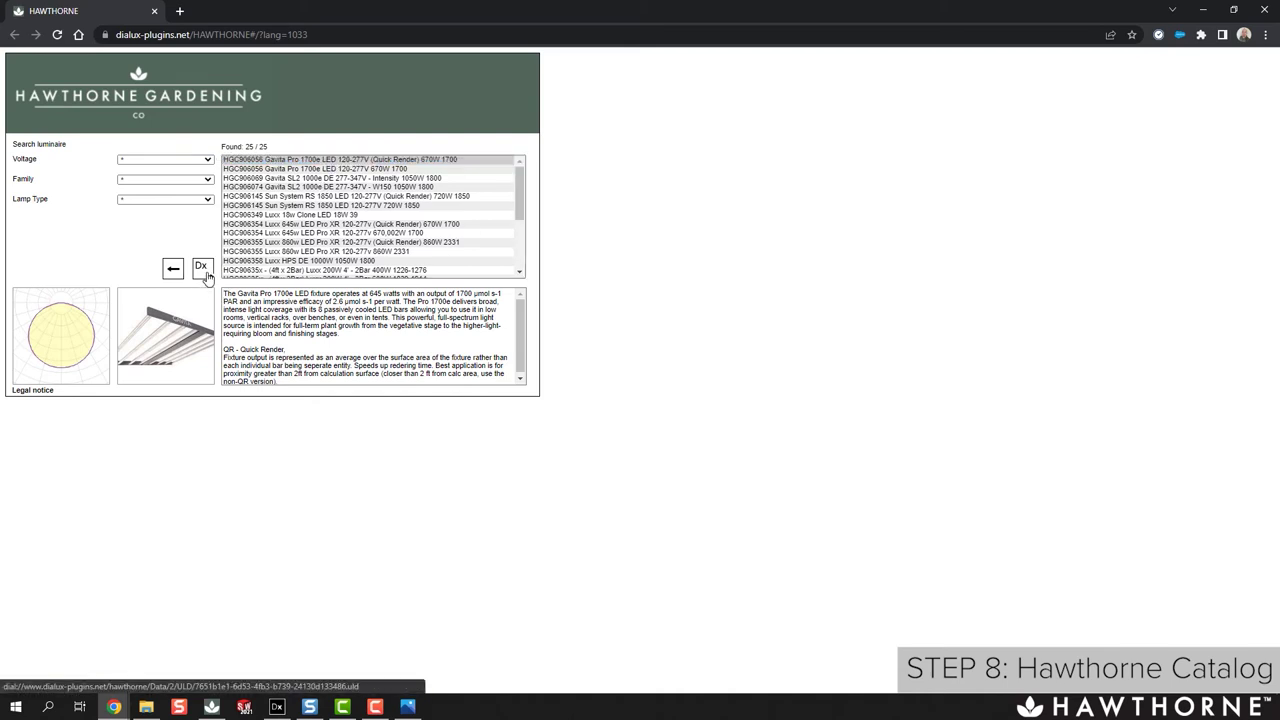
{"action": "left_click", "coordinate": [278, 706]}
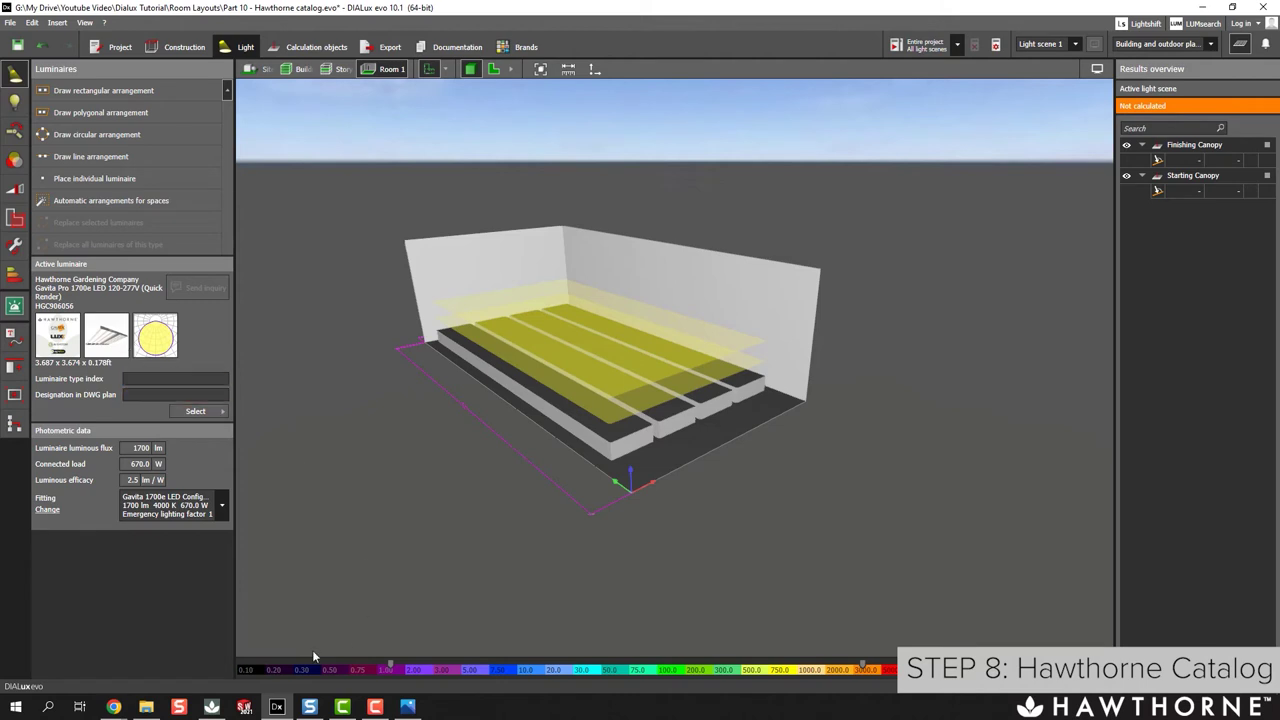
{"action": "left_click", "coordinate": [279, 703]}
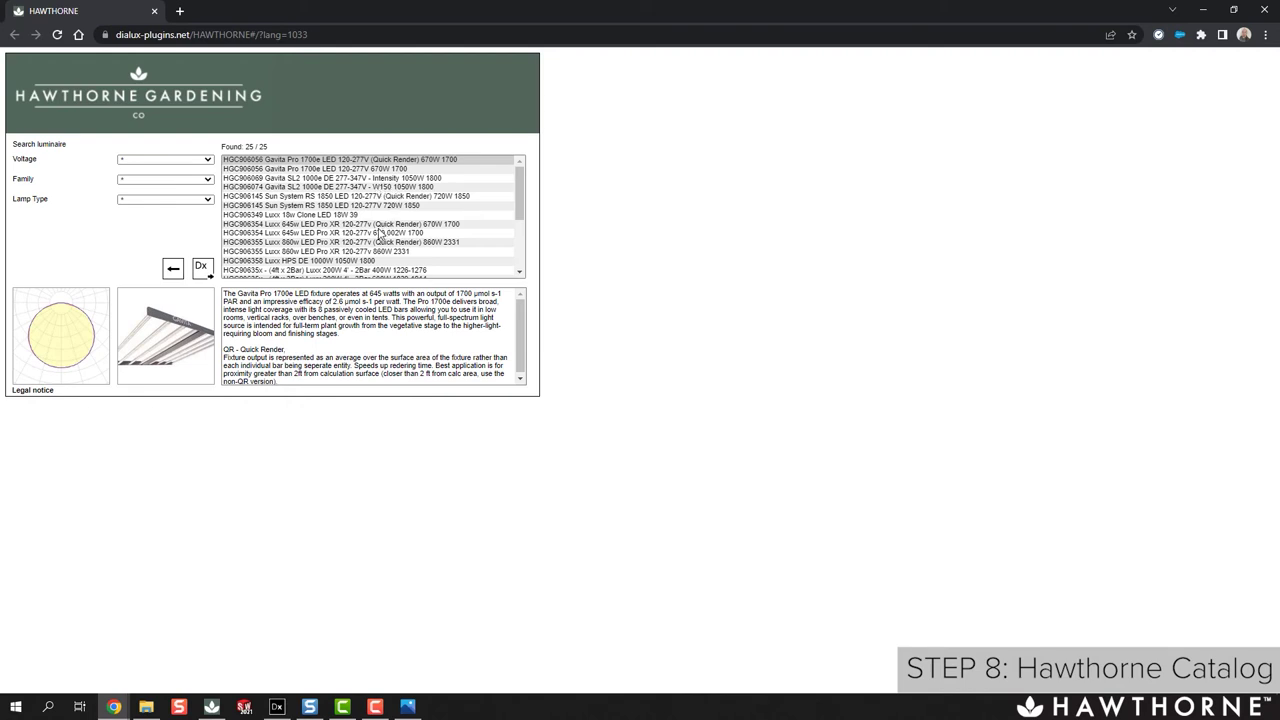
Preview the Gavita SL2 1000e DE 277-347V - W150 luminaire in the online catalogue and look through the other listed models.
{"action": "left_click", "coordinate": [357, 187]}
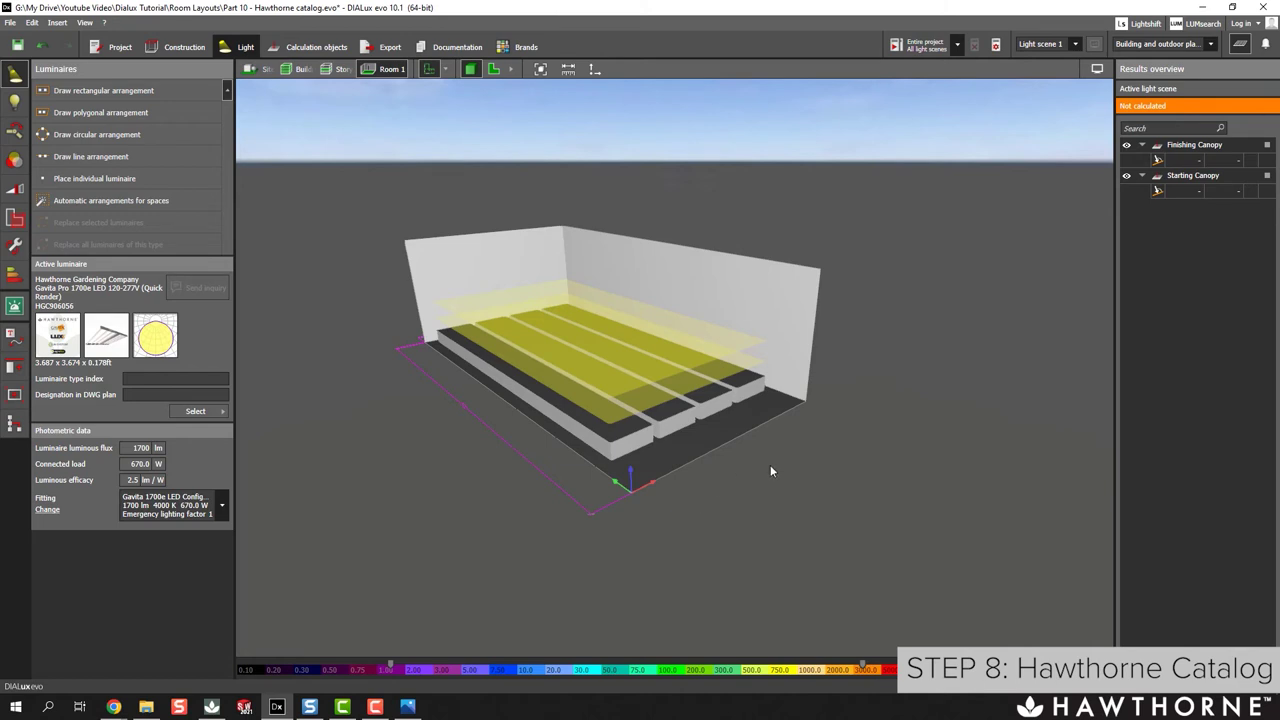
{"action": "mouse_move", "coordinate": [777, 464]}
{"action": "left_mouse_down"}
{"action": "mouse_move", "coordinate": [758, 470]}
{"action": "mouse_move", "coordinate": [780, 477]}
{"action": "left_mouse_up"}
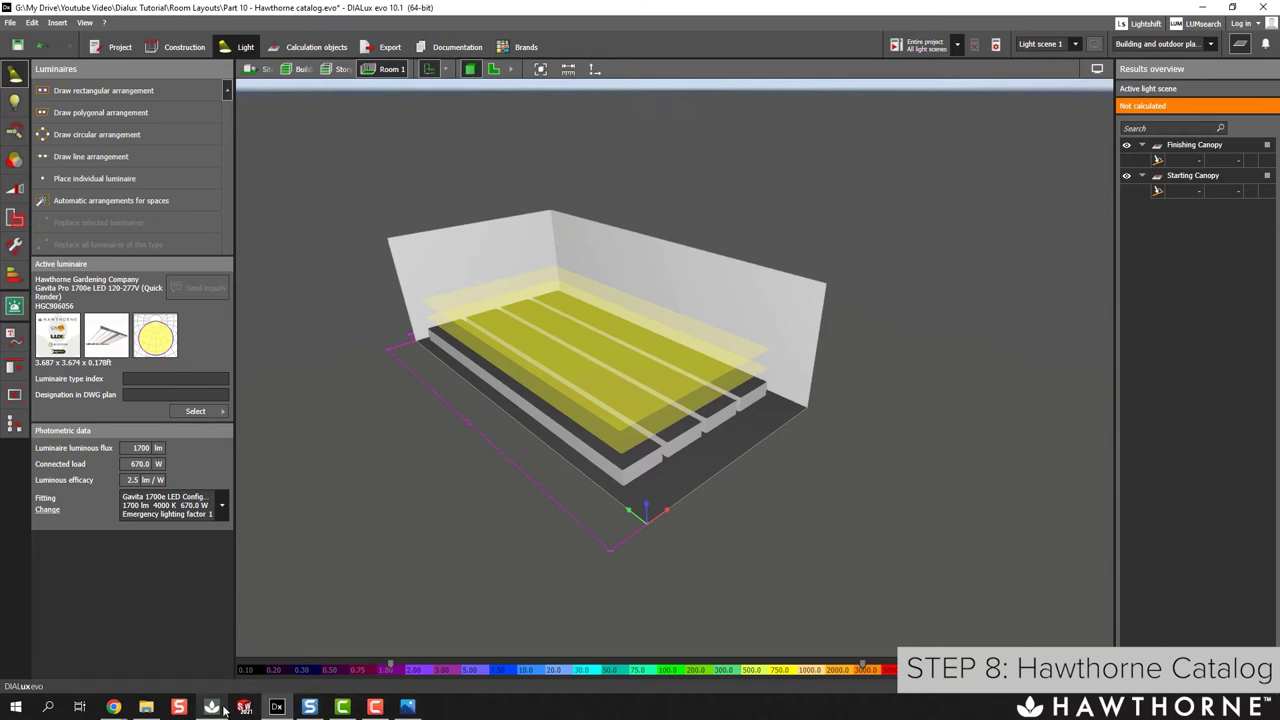
{"action": "mouse_move", "coordinate": [114, 707]}
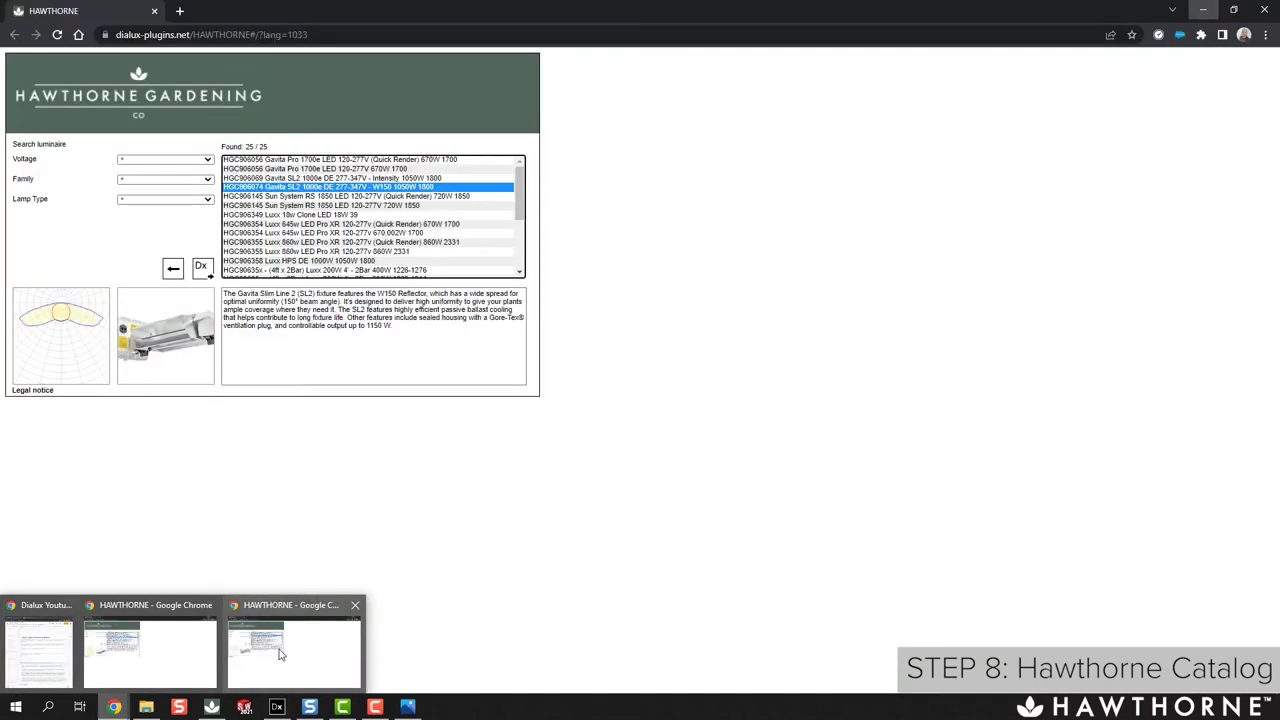
{"action": "left_click", "coordinate": [280, 630]}
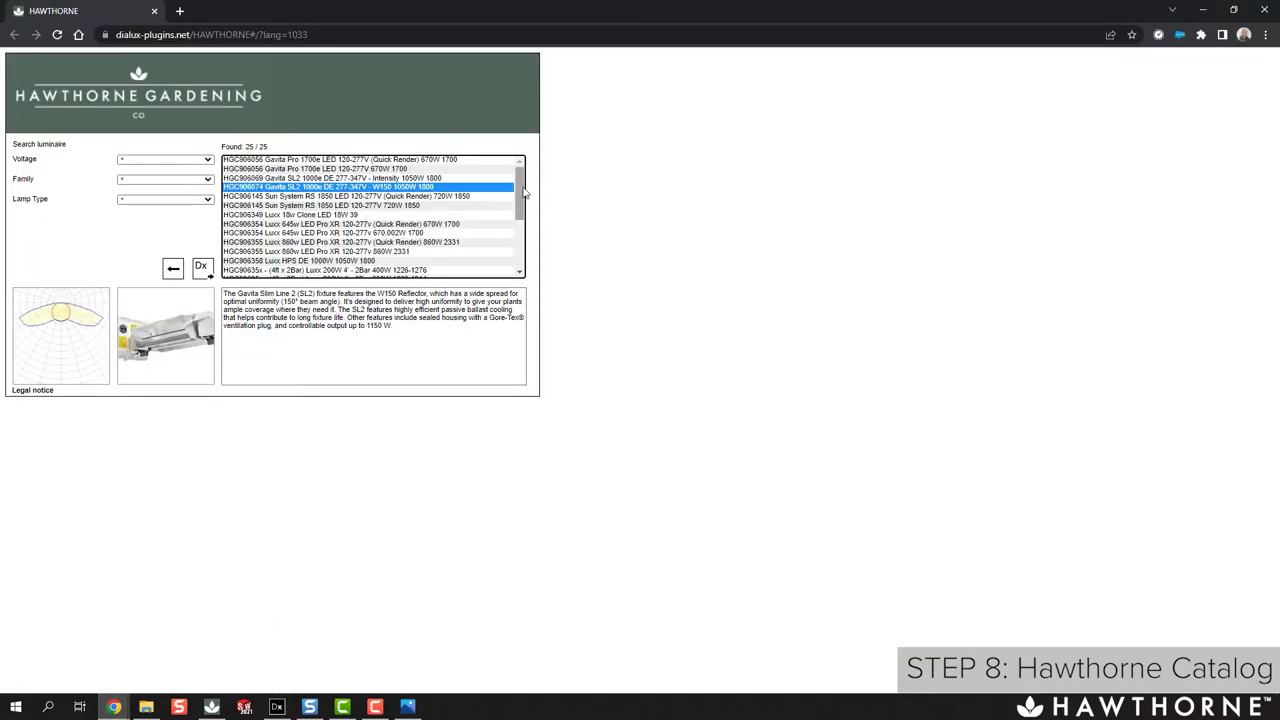
{"action": "left_click_drag", "start_coordinate": [519, 195], "coordinate": [390, 207]}
{"action": "scroll", "coordinate": [346, 224], "scroll_direction": "down", "scroll_amount": 3}
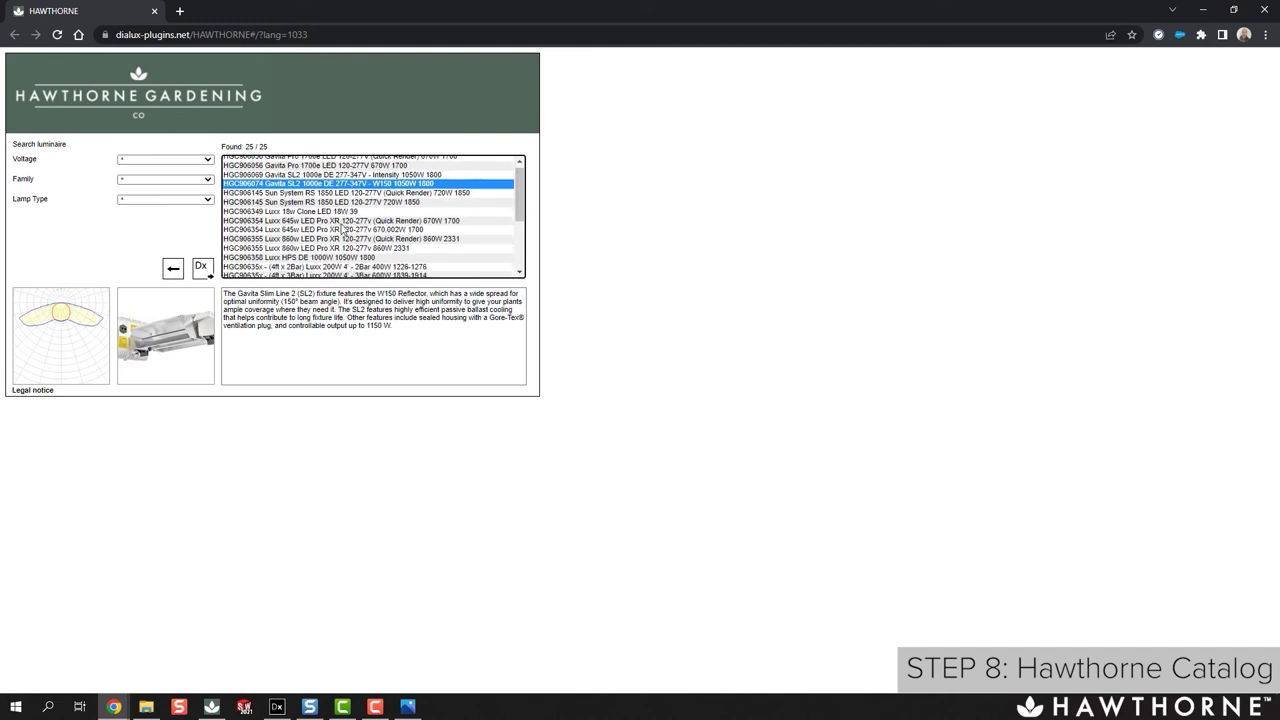
{"action": "scroll", "coordinate": [340, 222], "scroll_direction": "up", "scroll_amount": 3}
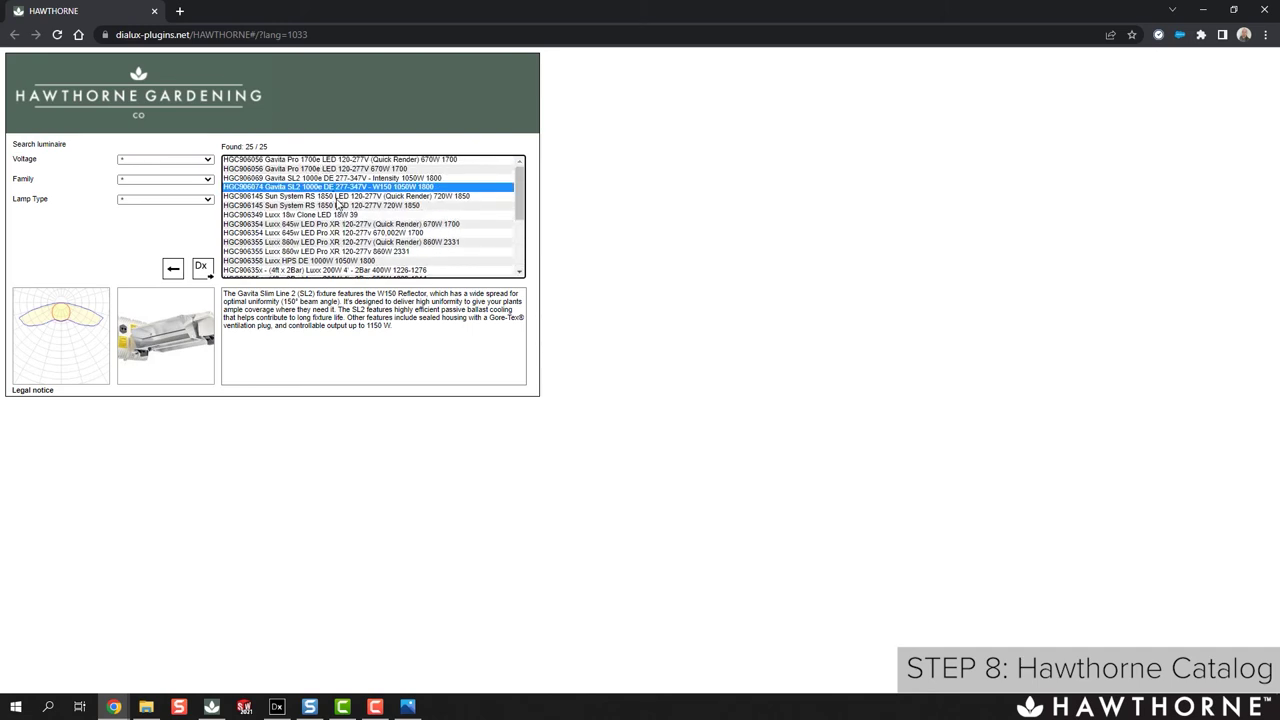
Filter the online catalogue's luminaires by AC 277 voltage and the Gavita family.
{"action": "left_click", "coordinate": [205, 161]}
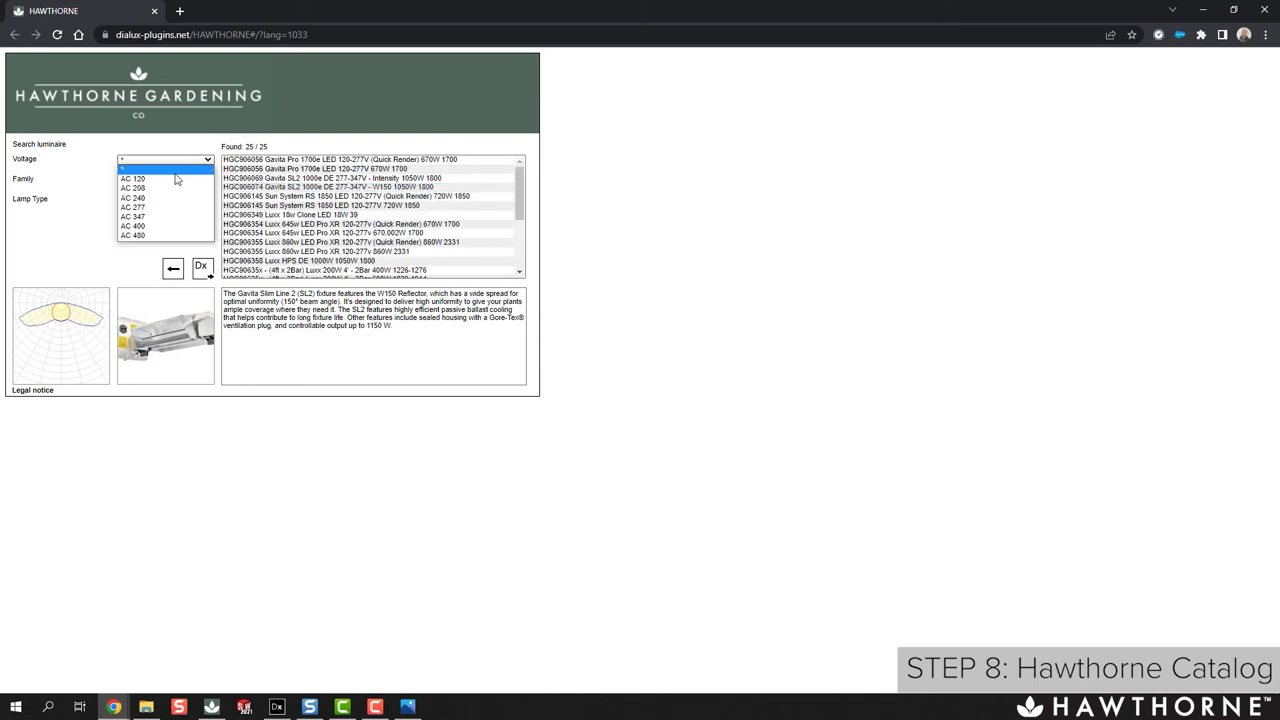
{"action": "left_click", "coordinate": [151, 210]}
{"action": "left_click", "coordinate": [205, 179]}
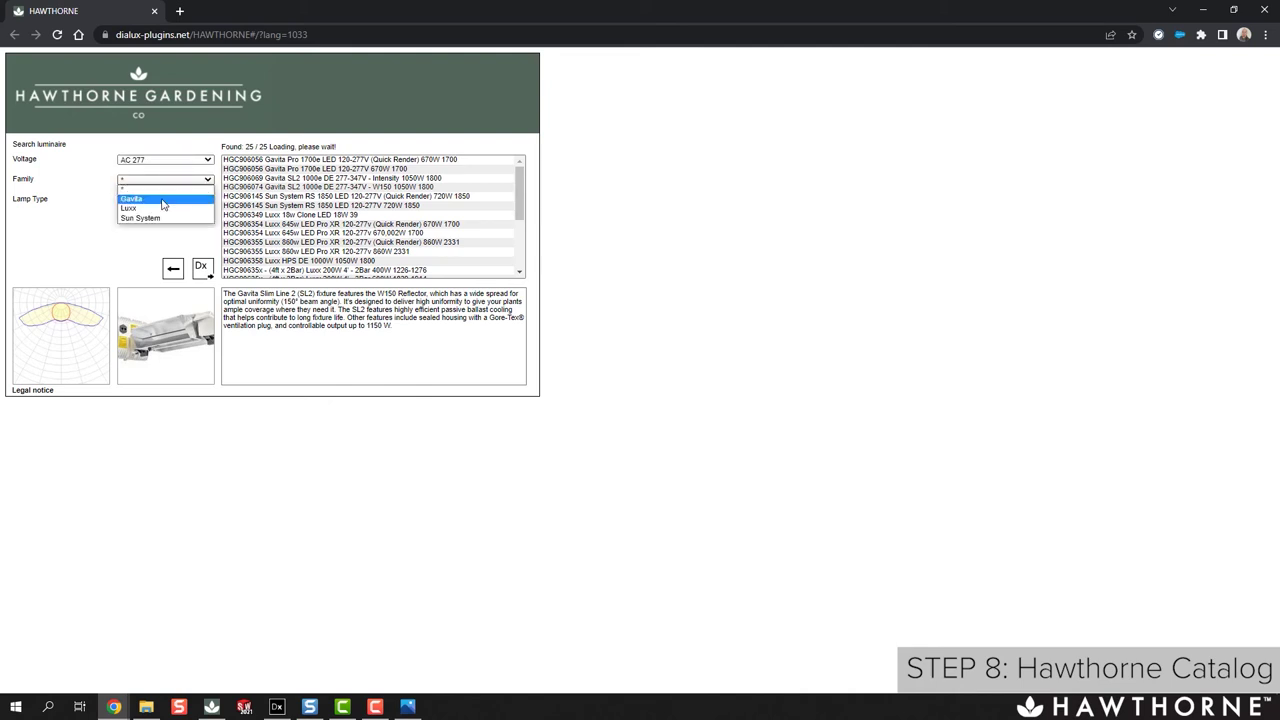
{"action": "left_click", "coordinate": [160, 197]}
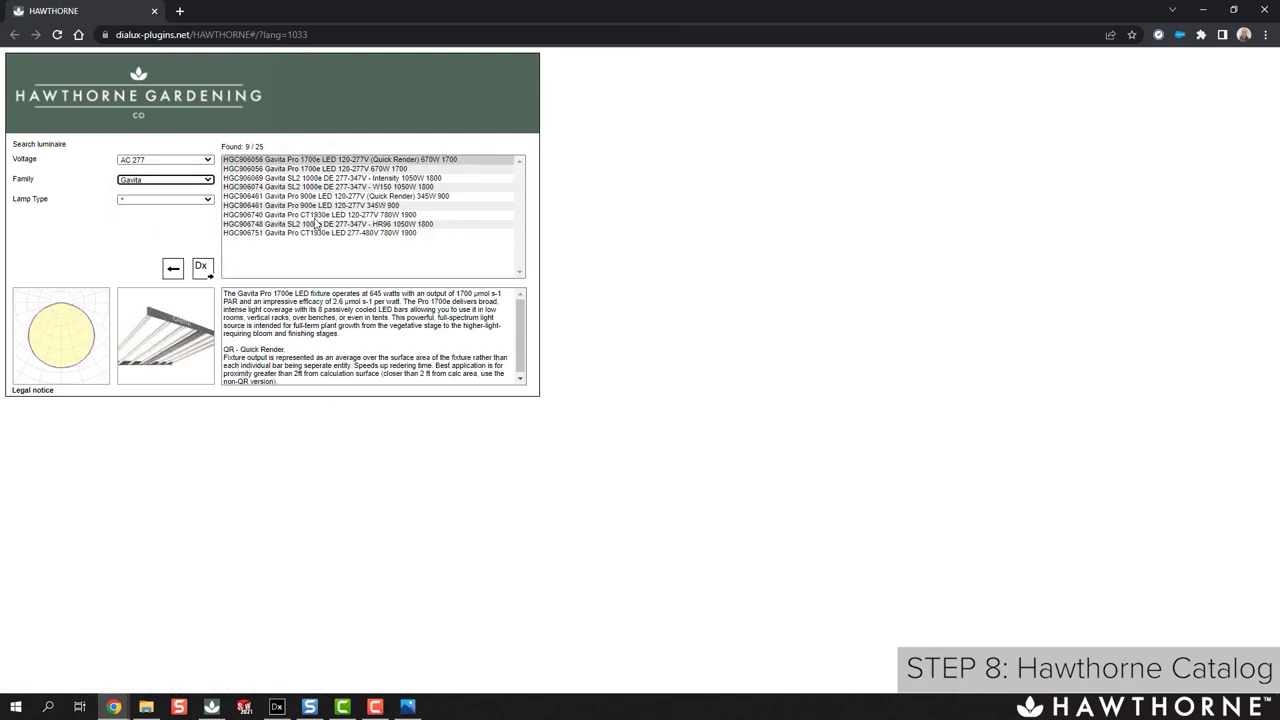
Send the Gavita Pro CT1930e LED 120-277V luminaire from the filtered list to DIALux and return to the project without saving it.
{"action": "left_click", "coordinate": [316, 215]}
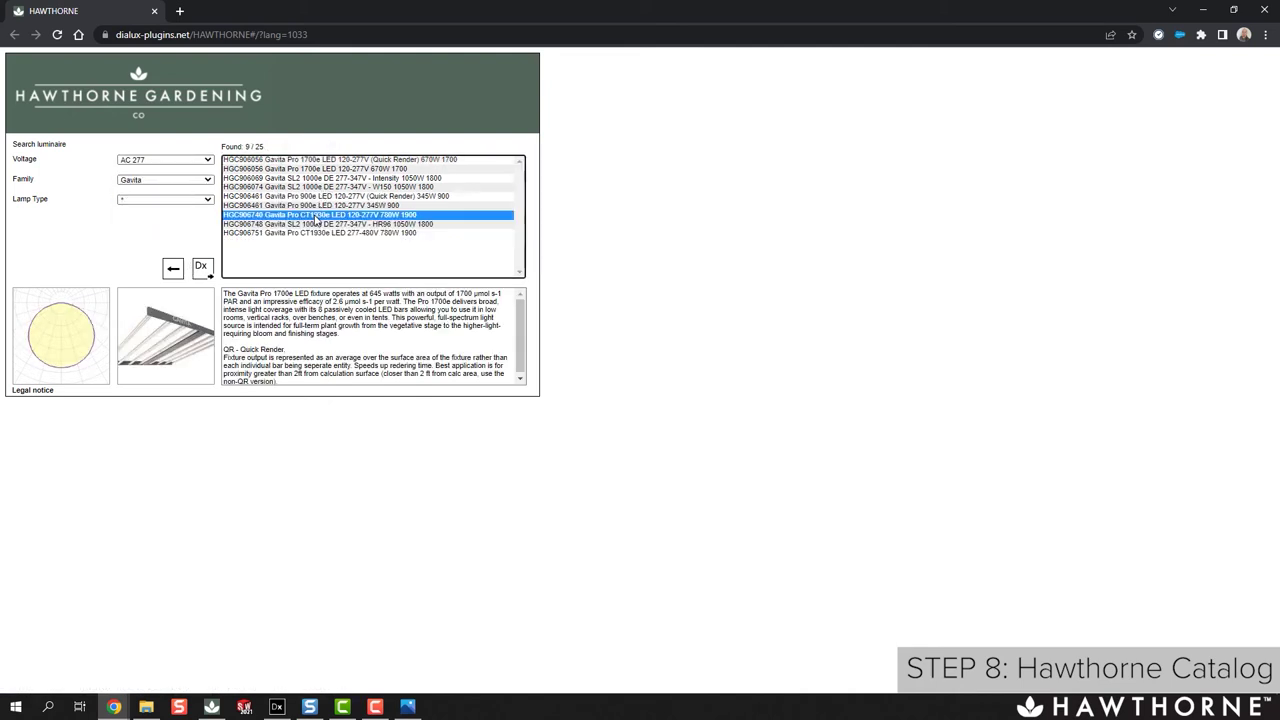
{"action": "left_click", "coordinate": [202, 270]}
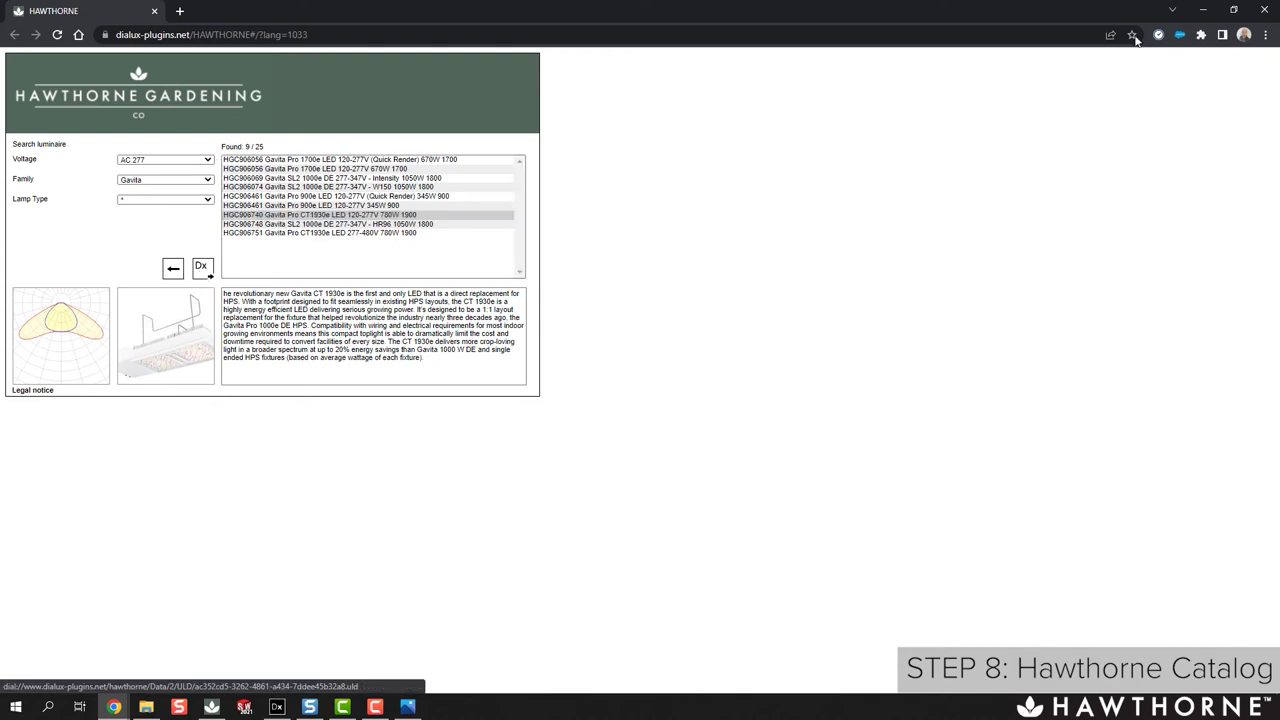
{"action": "left_click", "coordinate": [1203, 10]}
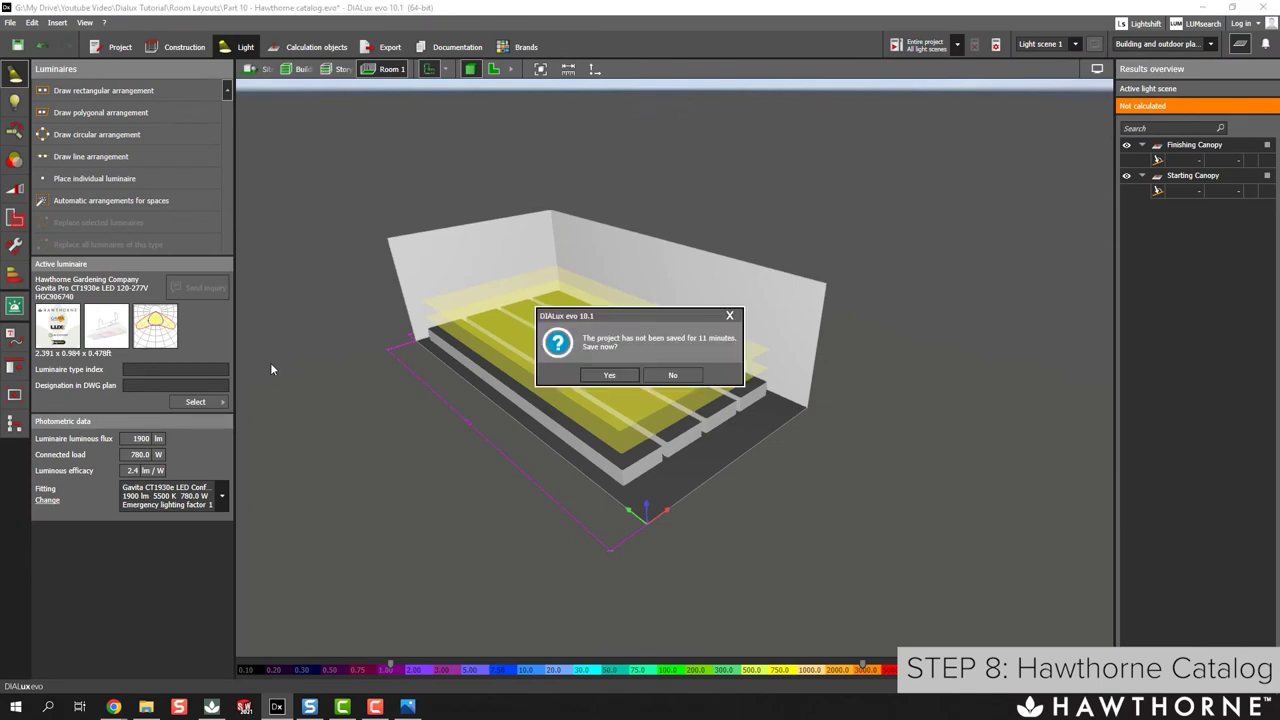
{"action": "left_click", "coordinate": [670, 374]}
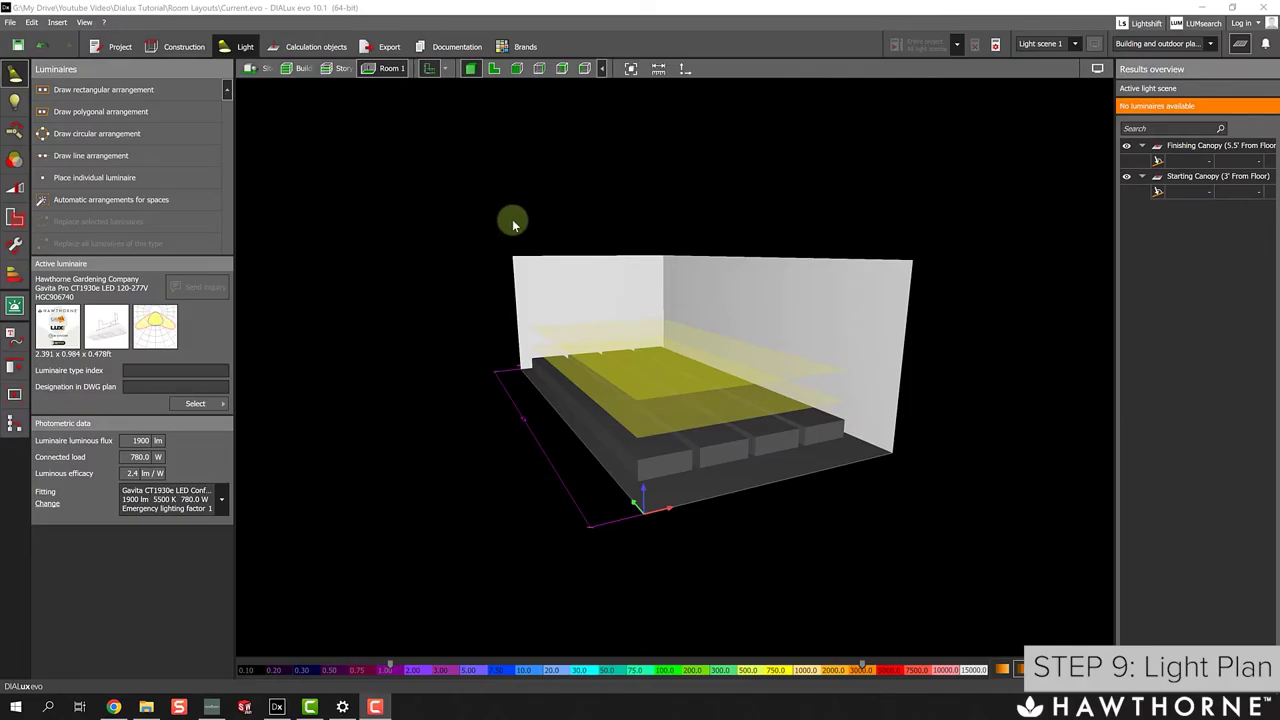
Draw a rectangular luminaire arrangement corner to corner over the canopy area in plan view, about 17.8 by 35 ft.
{"action": "right_click_drag", "start_coordinate": [512, 224], "coordinate": [548, 196]}
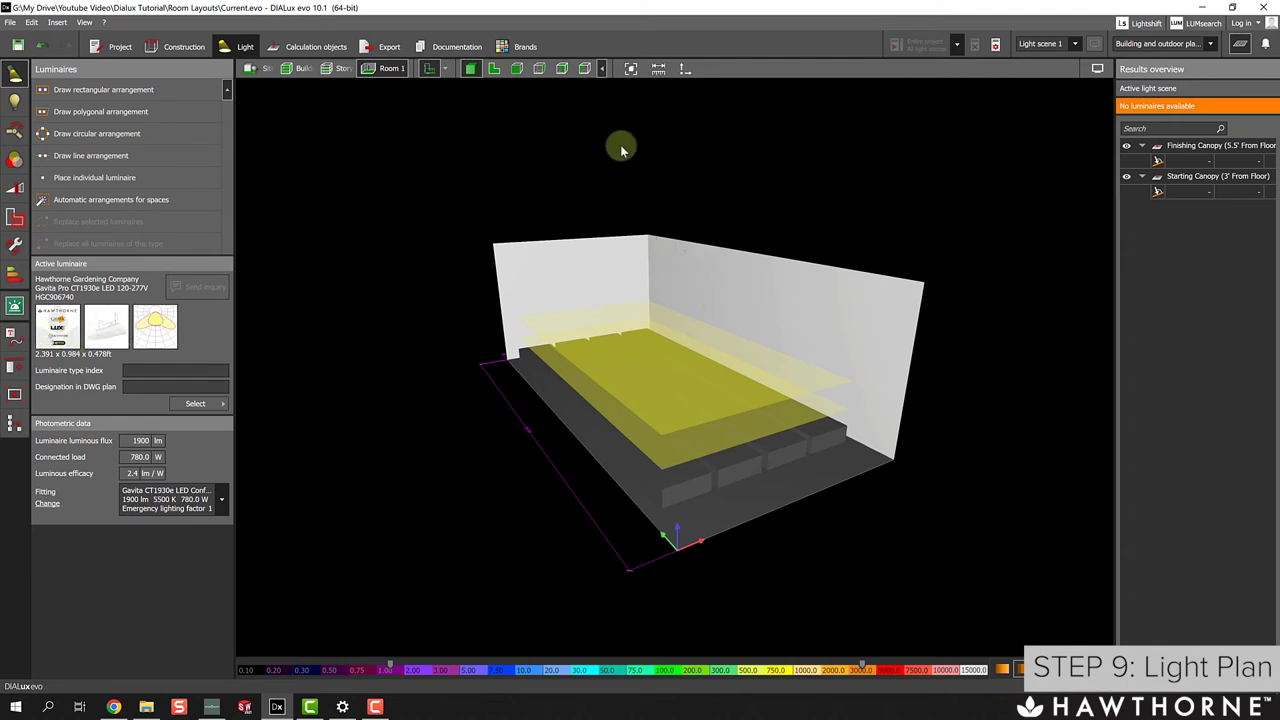
{"action": "left_click", "coordinate": [496, 70]}
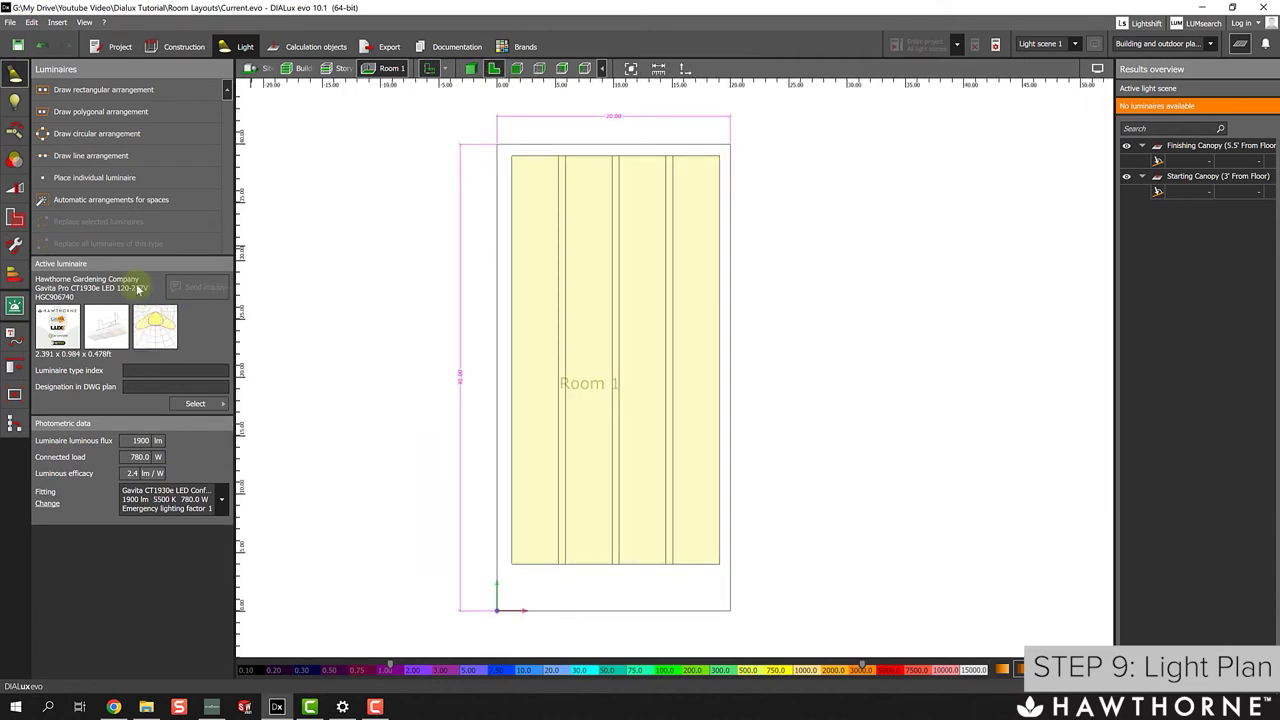
{"action": "left_click", "coordinate": [121, 90]}
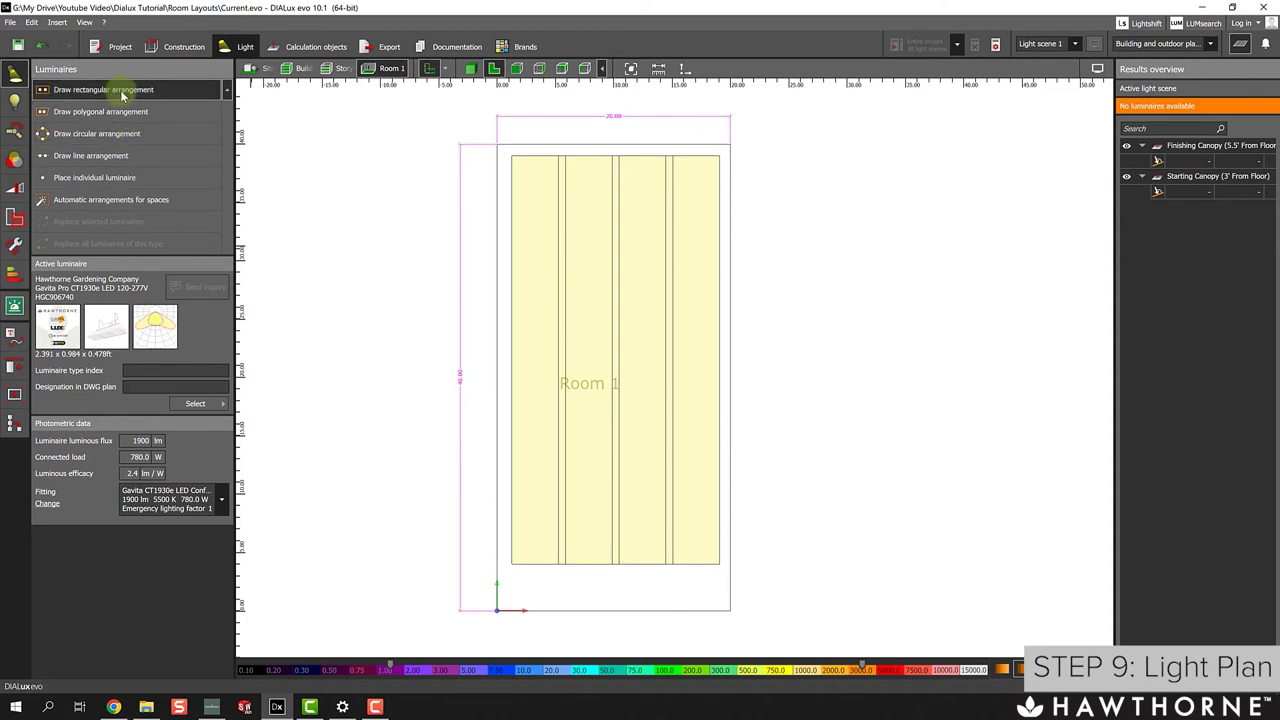
{"action": "scroll", "coordinate": [553, 172], "scroll_direction": "up", "scroll_amount": 2}
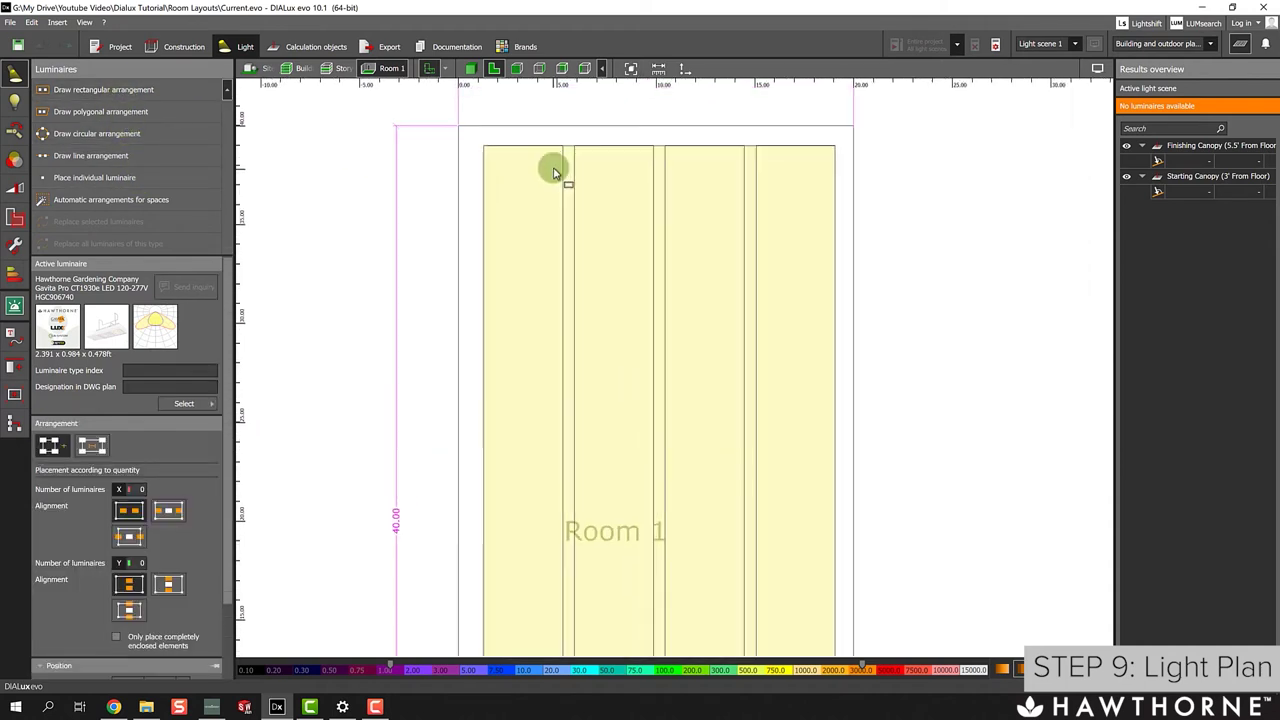
{"action": "left_click", "coordinate": [485, 146]}
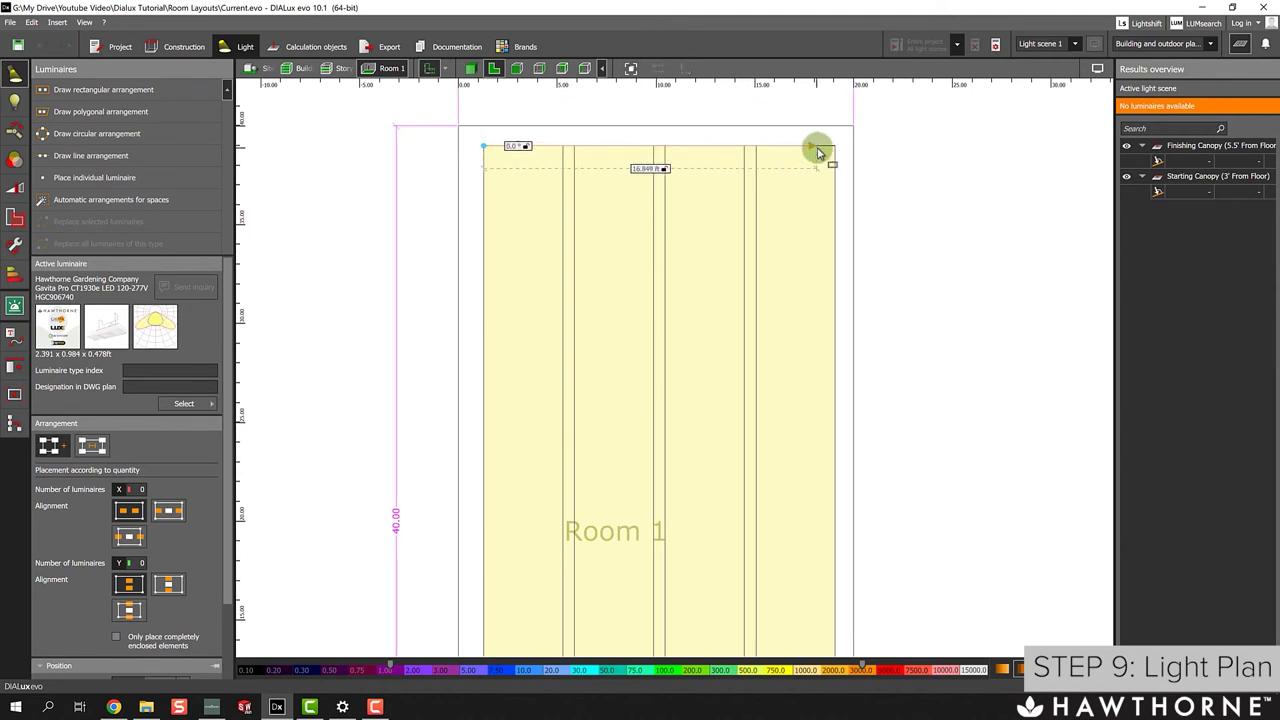
{"action": "scroll", "coordinate": [800, 429], "scroll_direction": "down", "scroll_amount": 2}
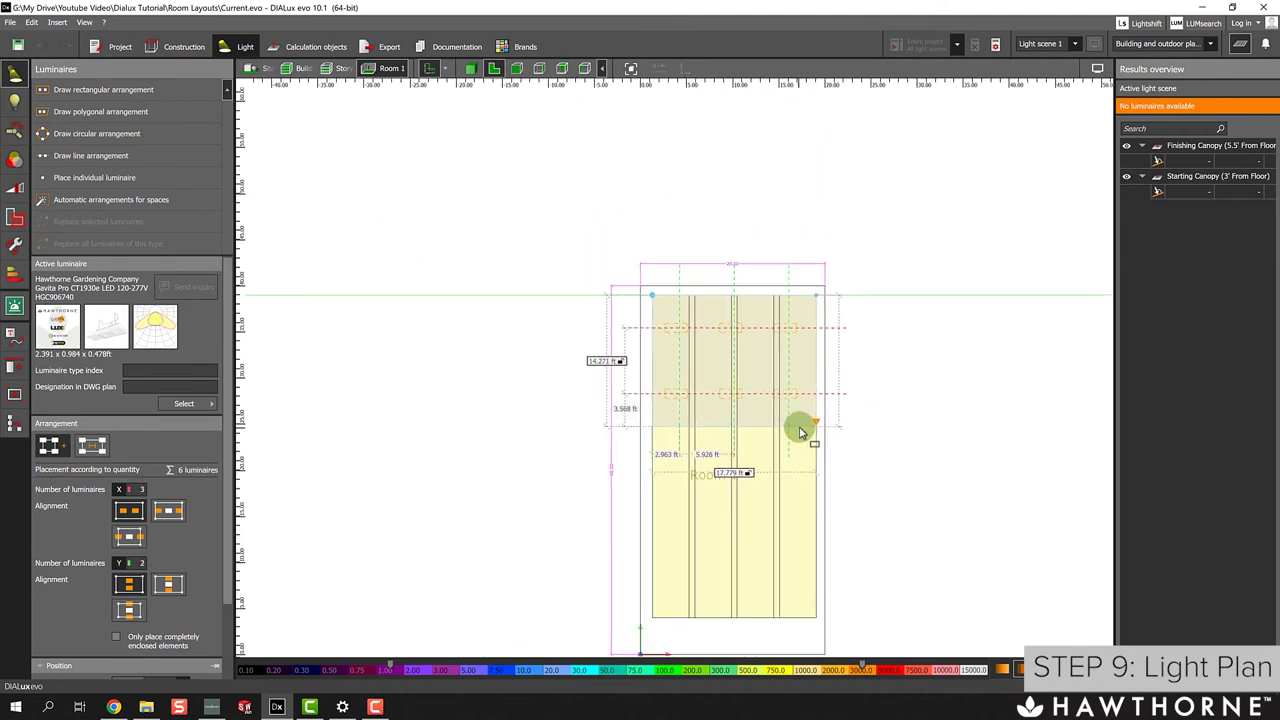
{"action": "middle_click_drag", "start_coordinate": [800, 429], "coordinate": [709, 234]}
{"action": "scroll", "coordinate": [748, 486], "scroll_direction": "up", "scroll_amount": 1}
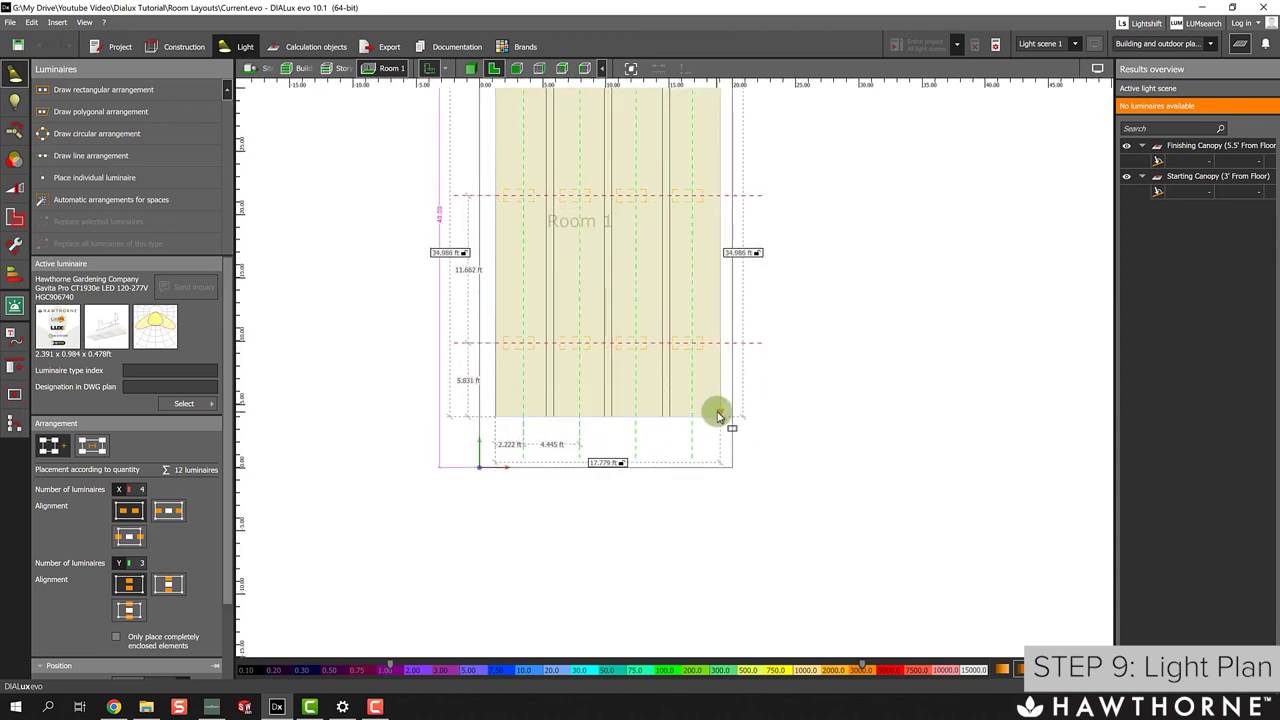
{"action": "left_click", "coordinate": [712, 415]}
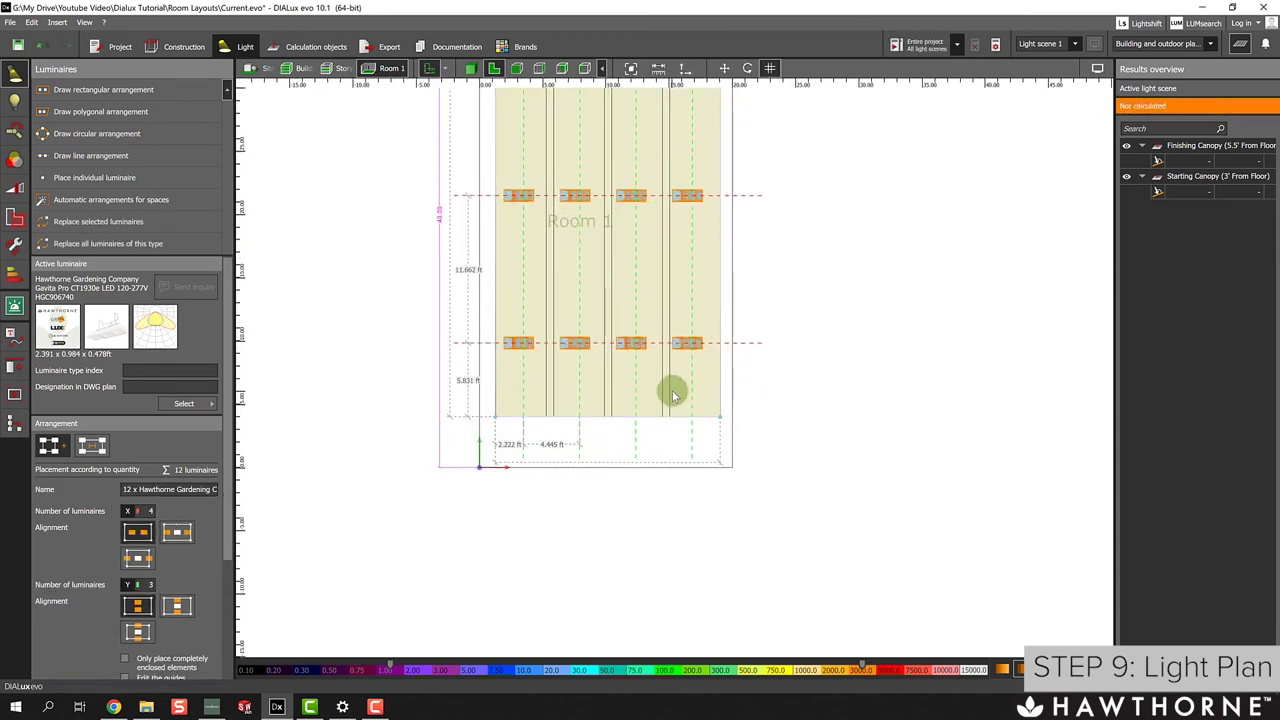
{"action": "scroll", "coordinate": [674, 391], "scroll_direction": "up", "scroll_amount": 1}
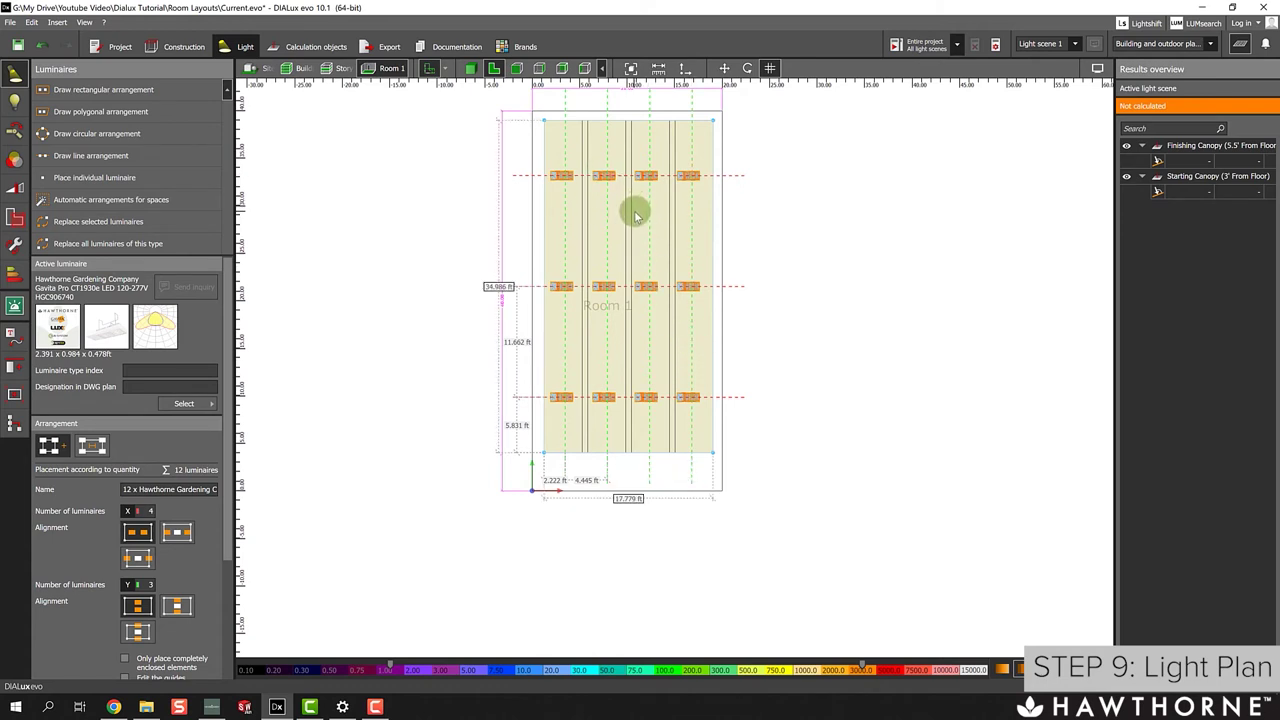
{"action": "scroll", "coordinate": [801, 221], "scroll_direction": "up", "scroll_amount": 1}
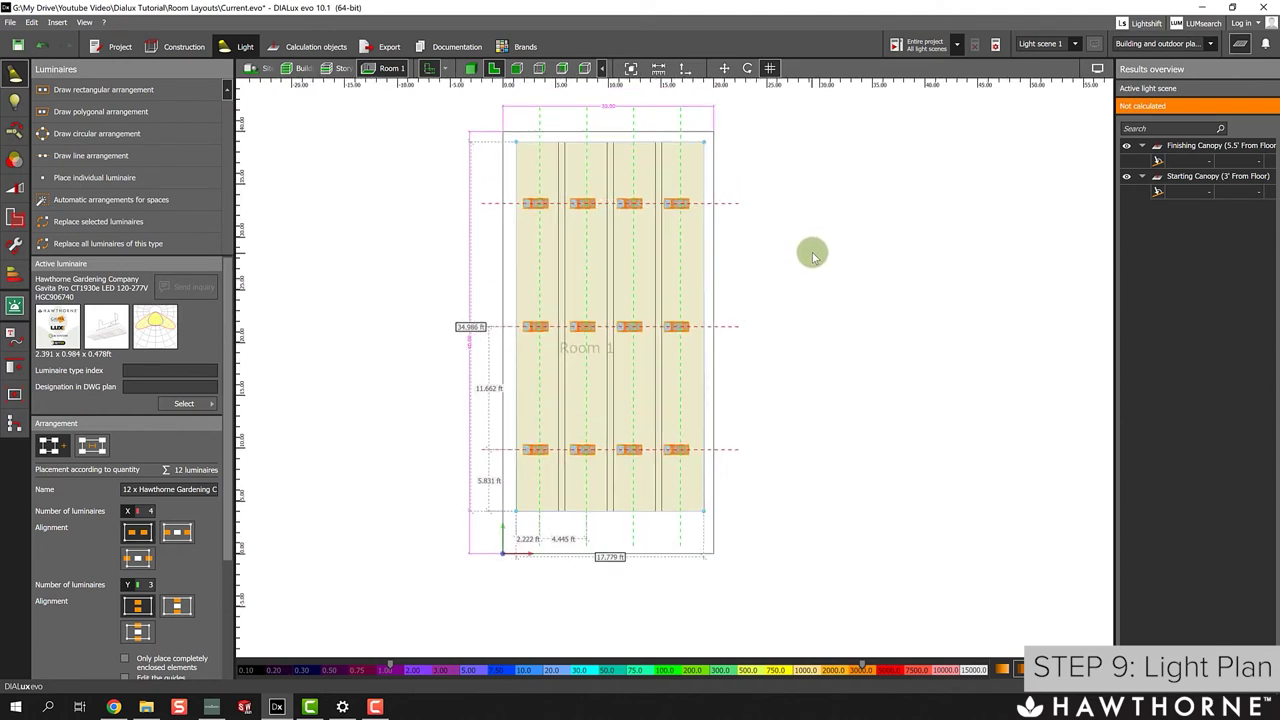
{"action": "left_click", "coordinate": [812, 255]}
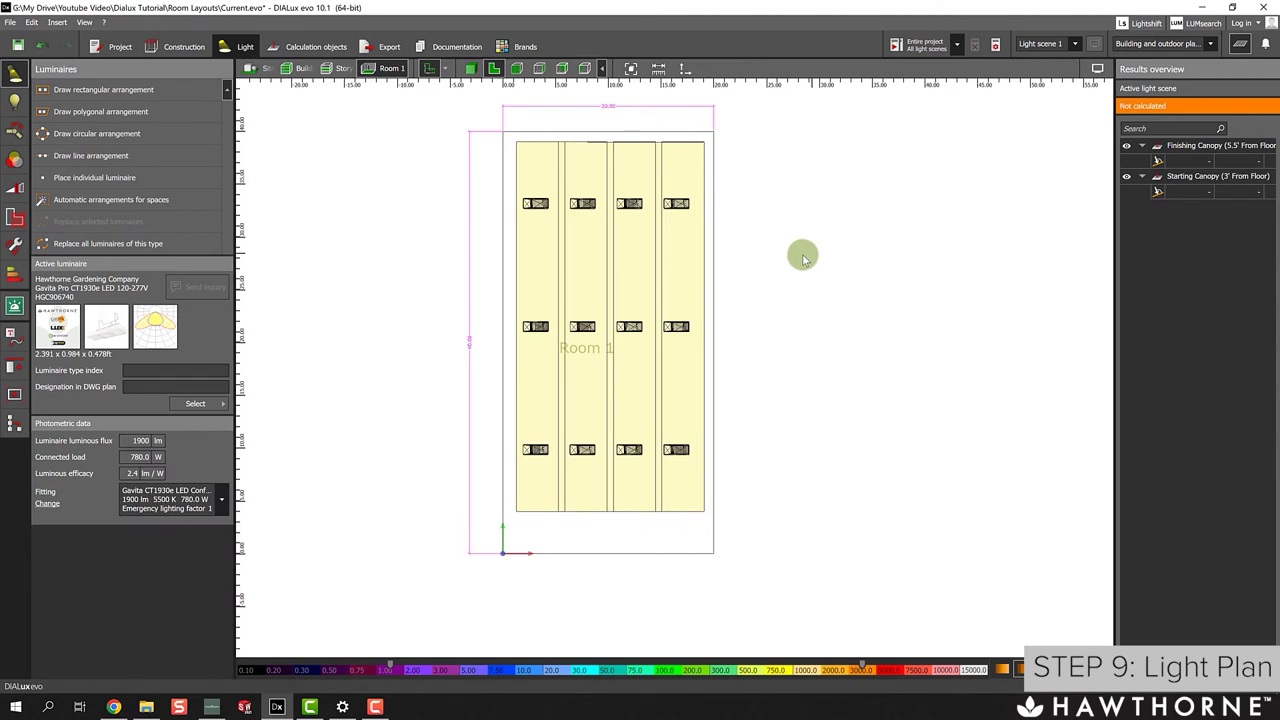
Set the luminaire arrangement's estimated target to 1000 lx and apply it to recalculate the number of fixtures.
{"action": "left_click", "coordinate": [676, 210]}
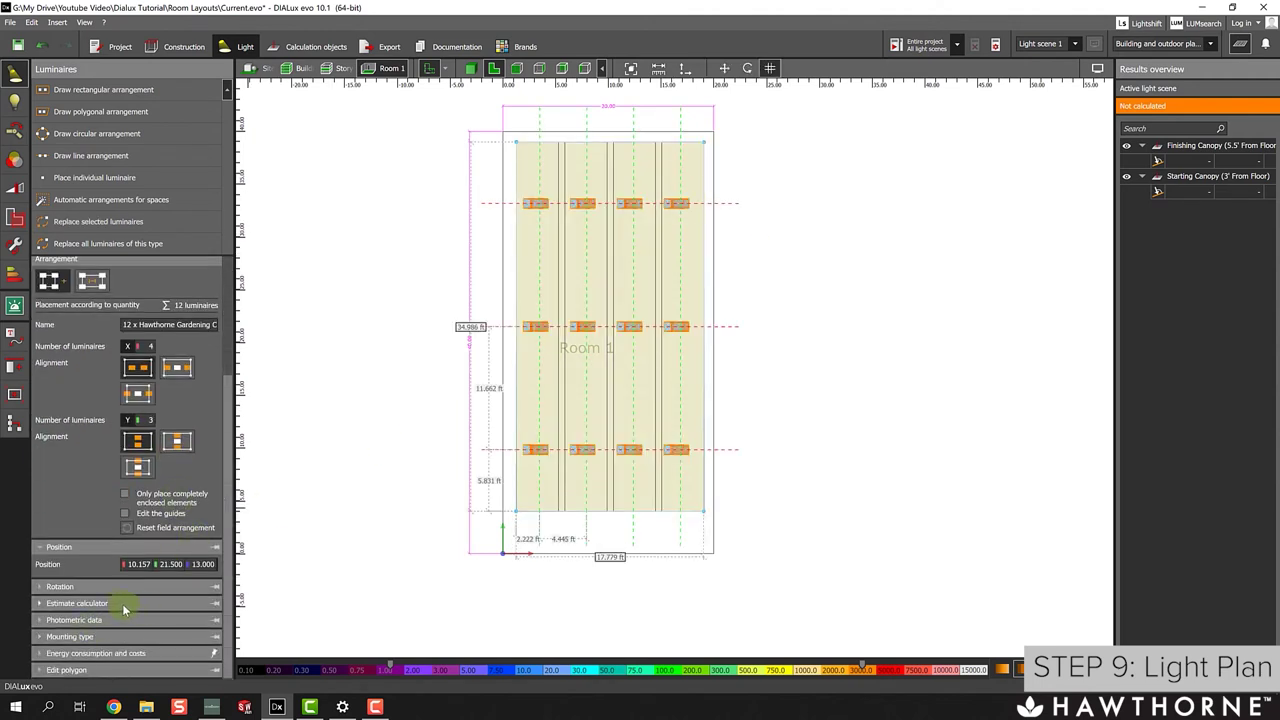
{"action": "left_click", "coordinate": [124, 604]}
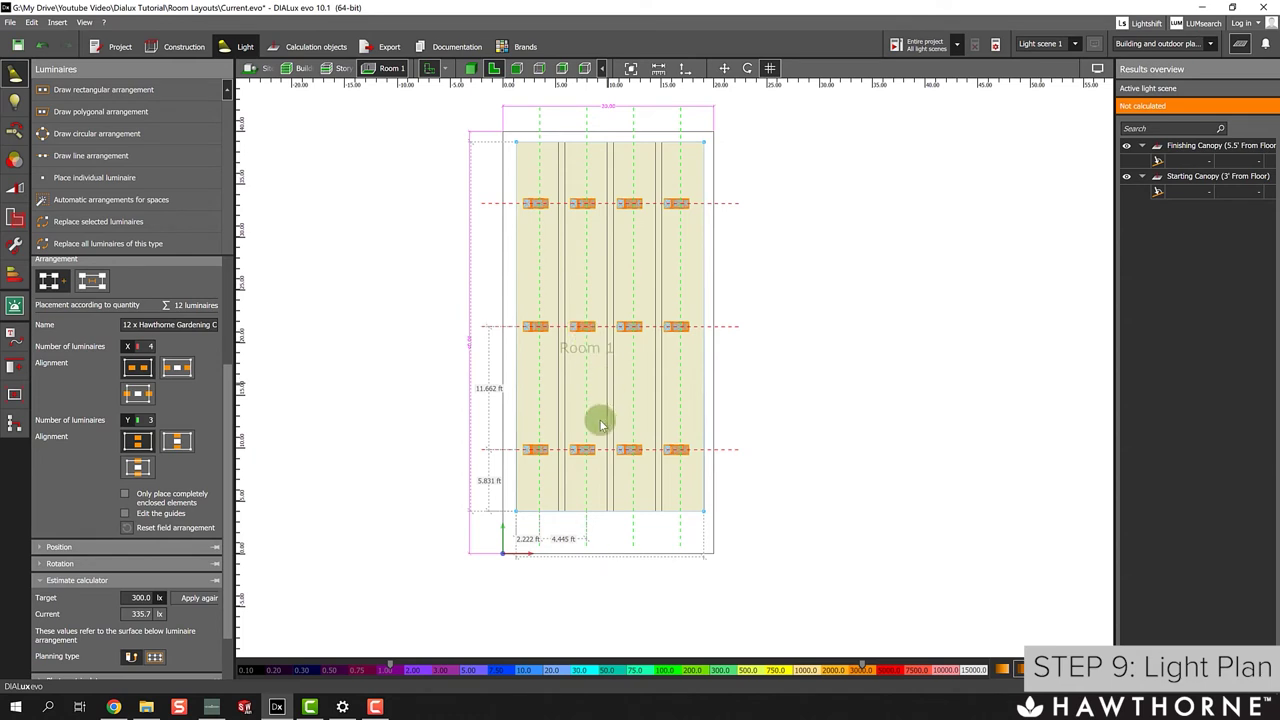
{"action": "double_click", "coordinate": [140, 597]}
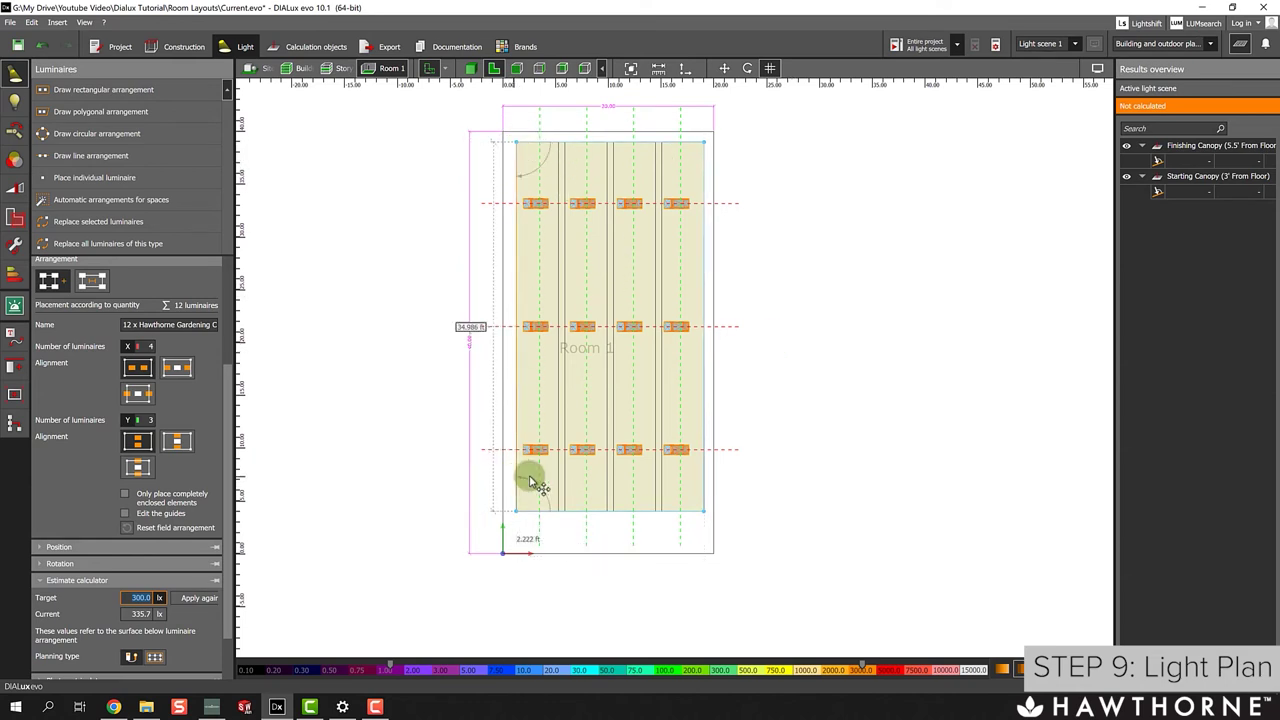
{"action": "left_click", "coordinate": [142, 601]}
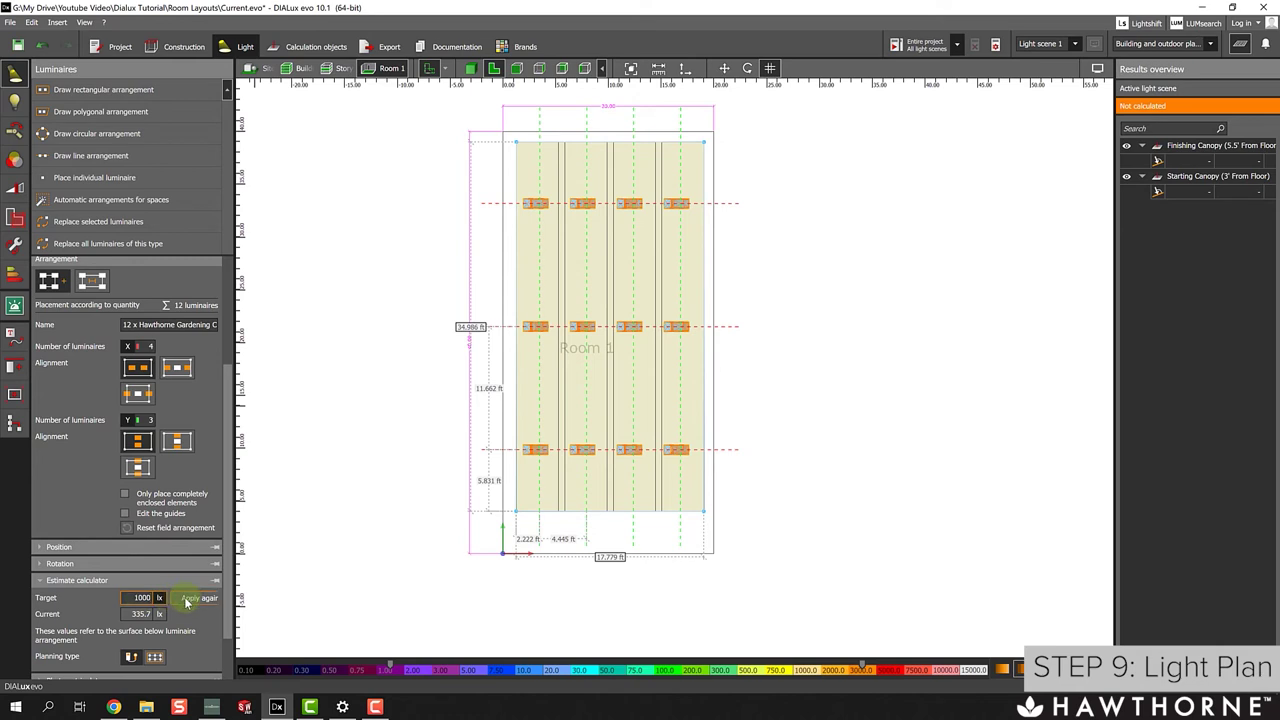
{"action": "left_click", "coordinate": [187, 598]}
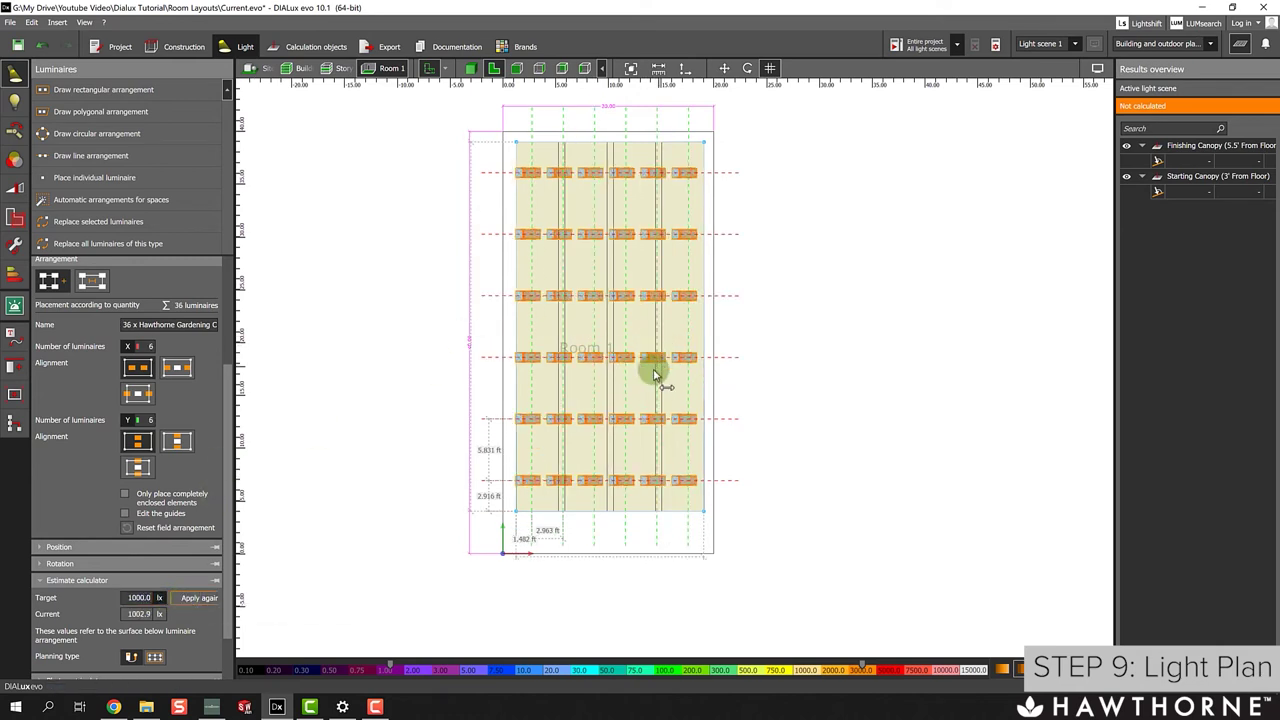
{"action": "scroll", "coordinate": [654, 350], "scroll_direction": "up", "scroll_amount": 1}
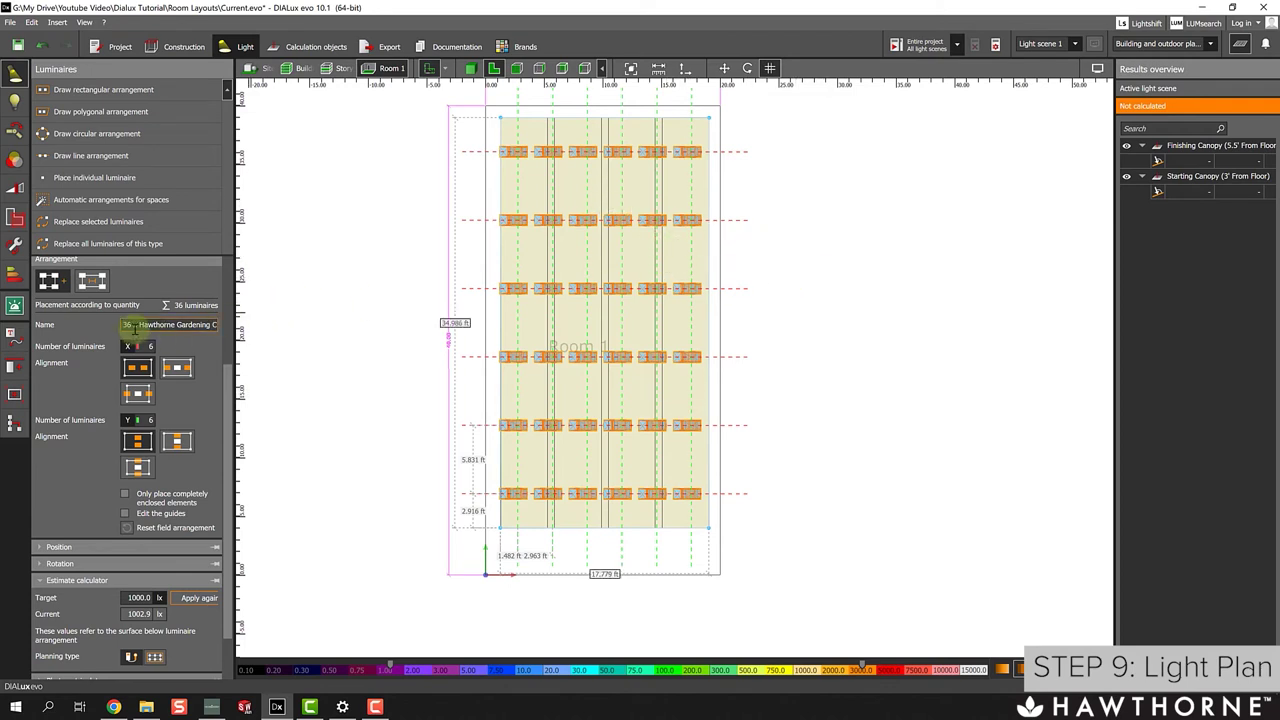
{"action": "left_click", "coordinate": [127, 325]}
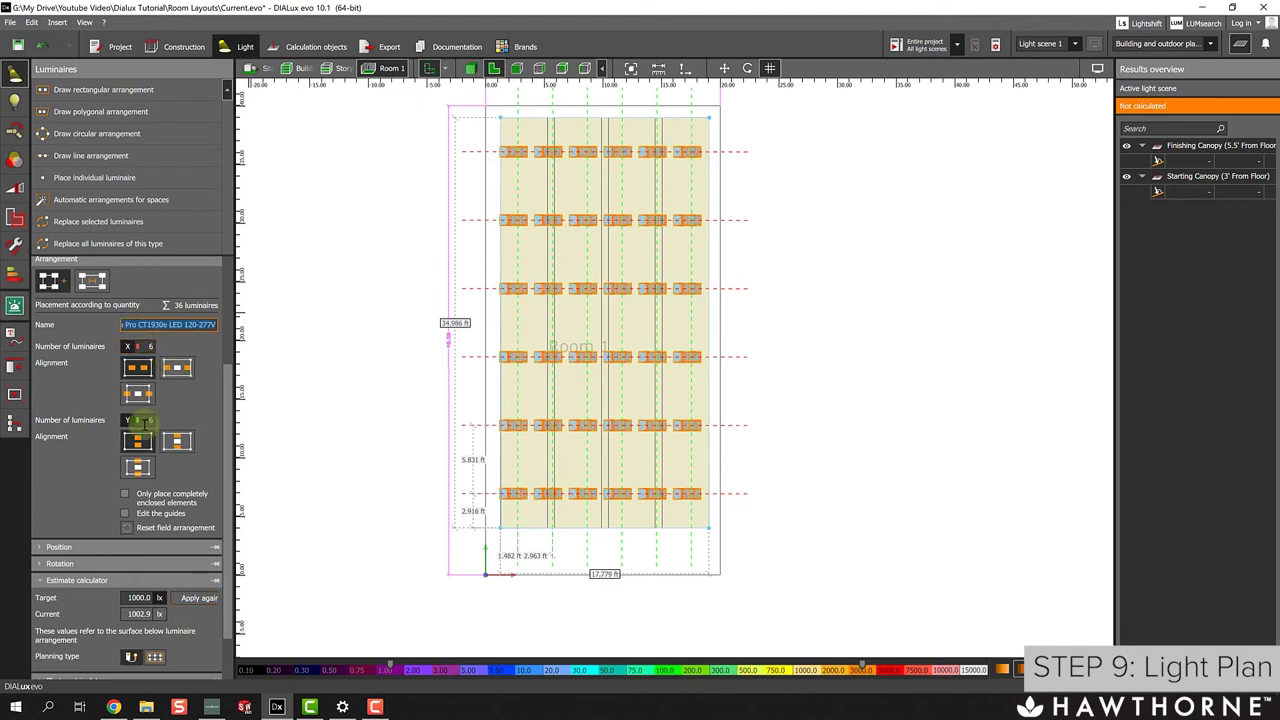
{"action": "left_click", "coordinate": [148, 346]}
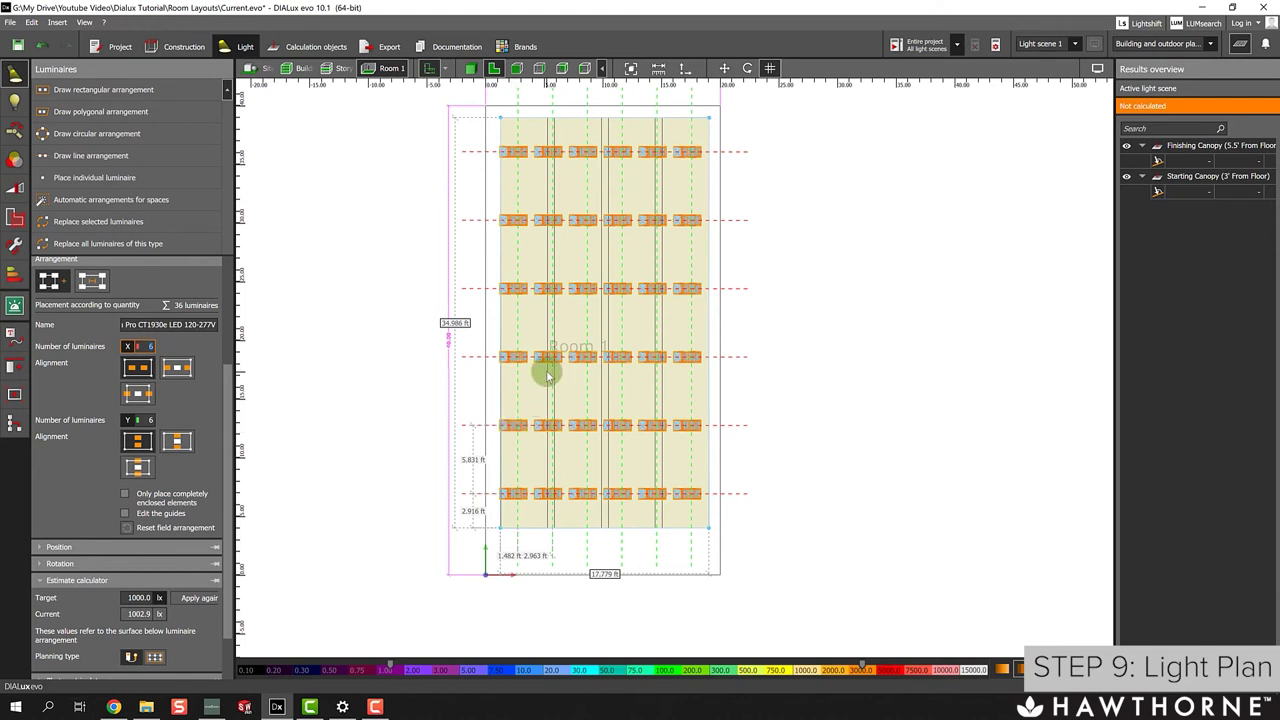
Set the arrangement's Z position to 8.5 ft and inspect the lowered luminaires in 3D.
{"action": "left_click", "coordinate": [137, 549]}
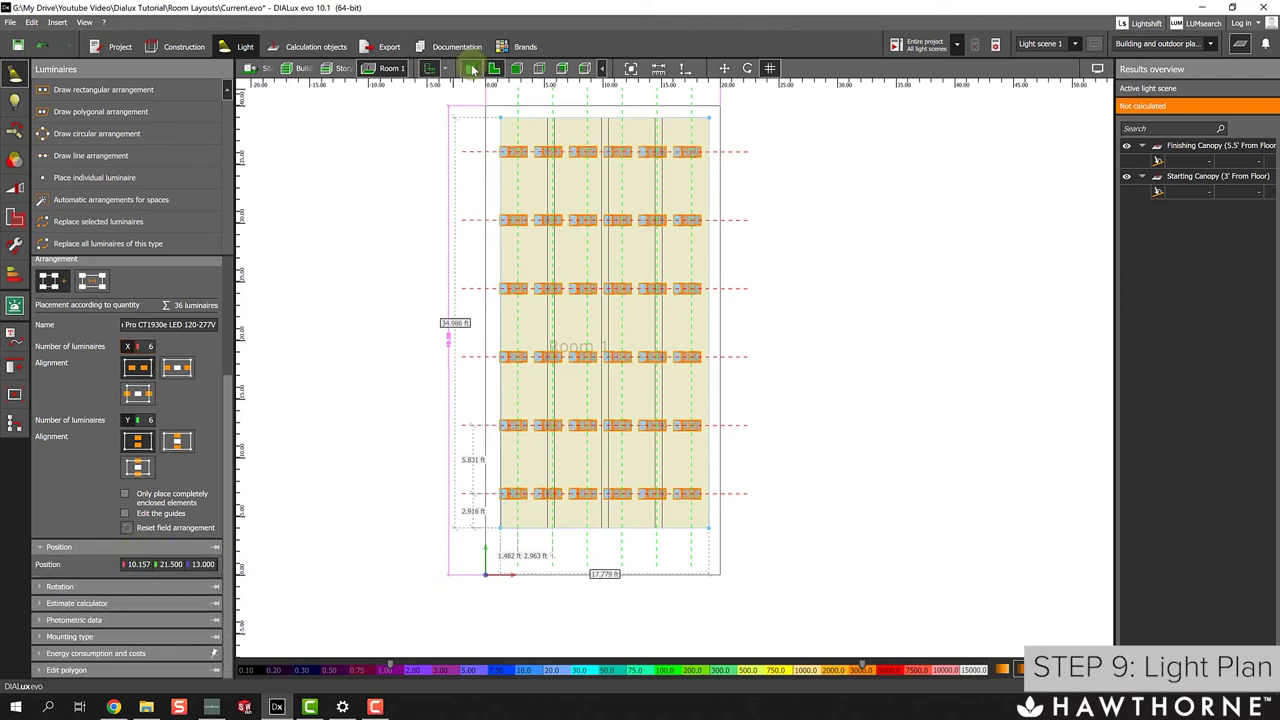
{"action": "left_click", "coordinate": [470, 68]}
{"action": "right_click_drag", "start_coordinate": [423, 229], "coordinate": [467, 203]}
{"action": "left_click", "coordinate": [553, 256]}
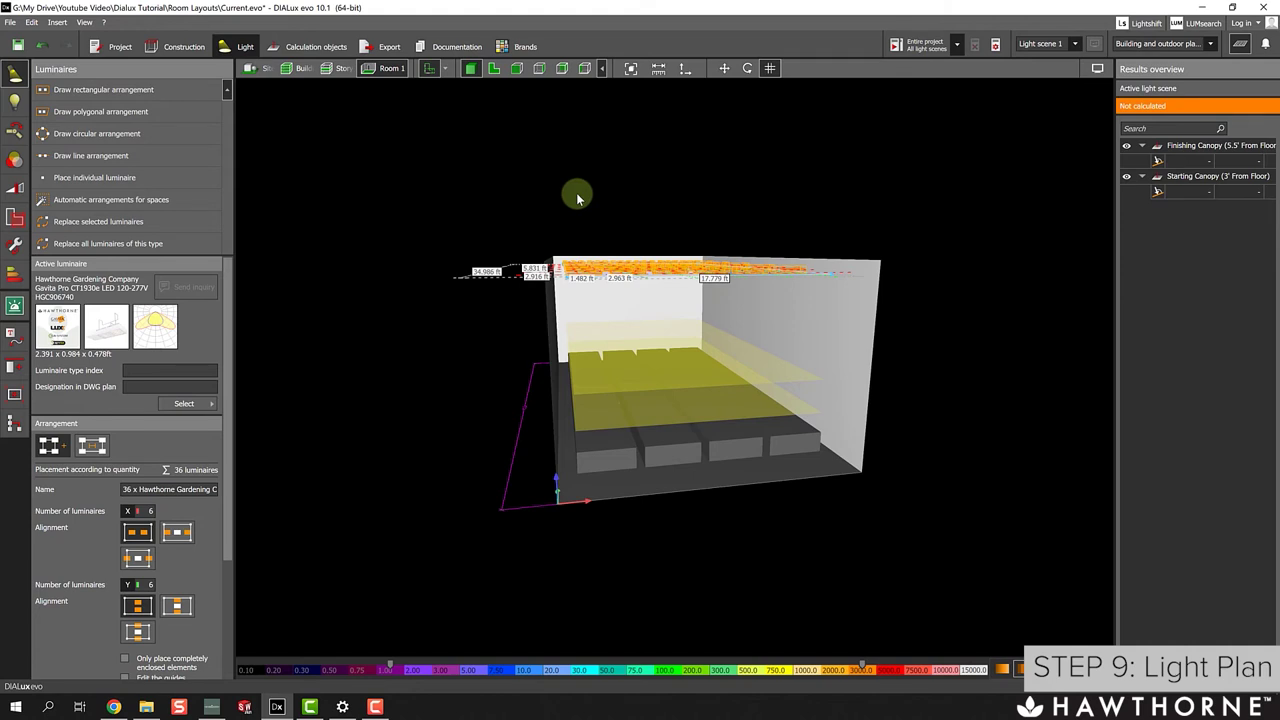
{"action": "right_click_drag", "start_coordinate": [629, 196], "coordinate": [838, 203]}
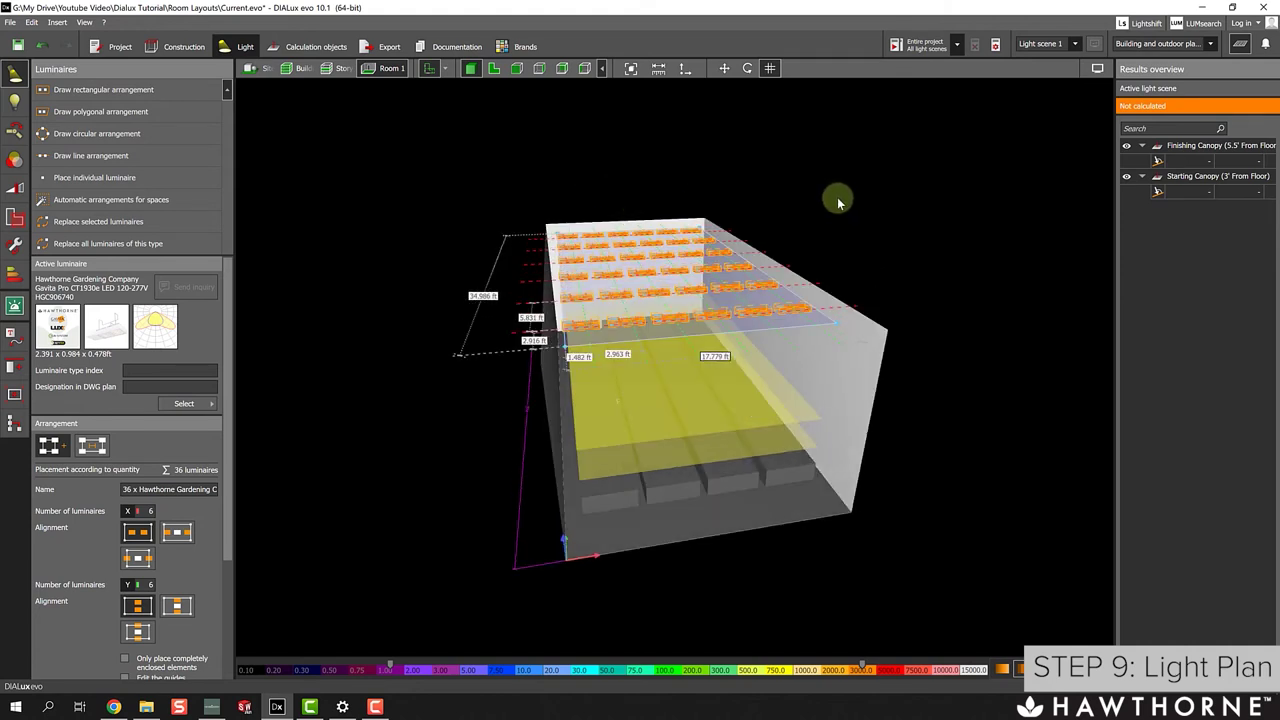
{"action": "left_click", "coordinate": [730, 290]}
{"action": "left_click", "coordinate": [850, 263]}
{"action": "scroll", "coordinate": [220, 528], "scroll_direction": "down", "scroll_amount": 3}
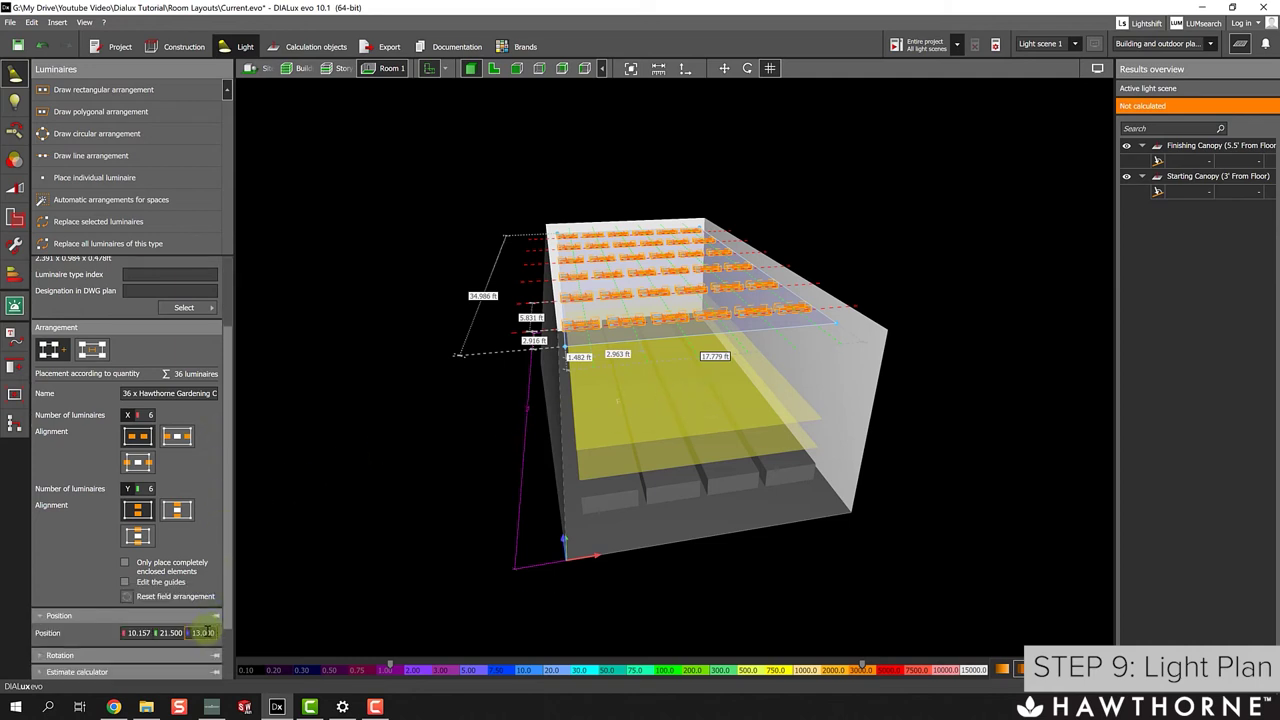
{"action": "left_click", "coordinate": [202, 632]}
{"action": "type", "text": "8.5"}
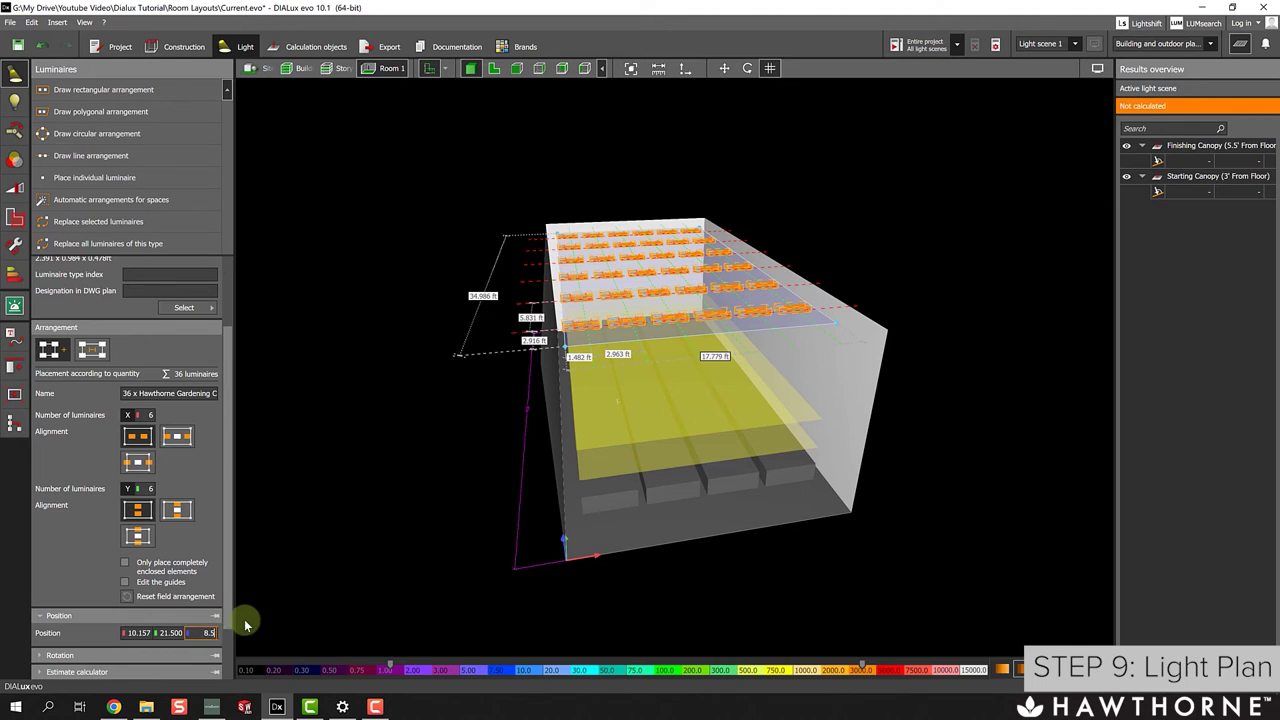
{"action": "key", "text": "Return"}
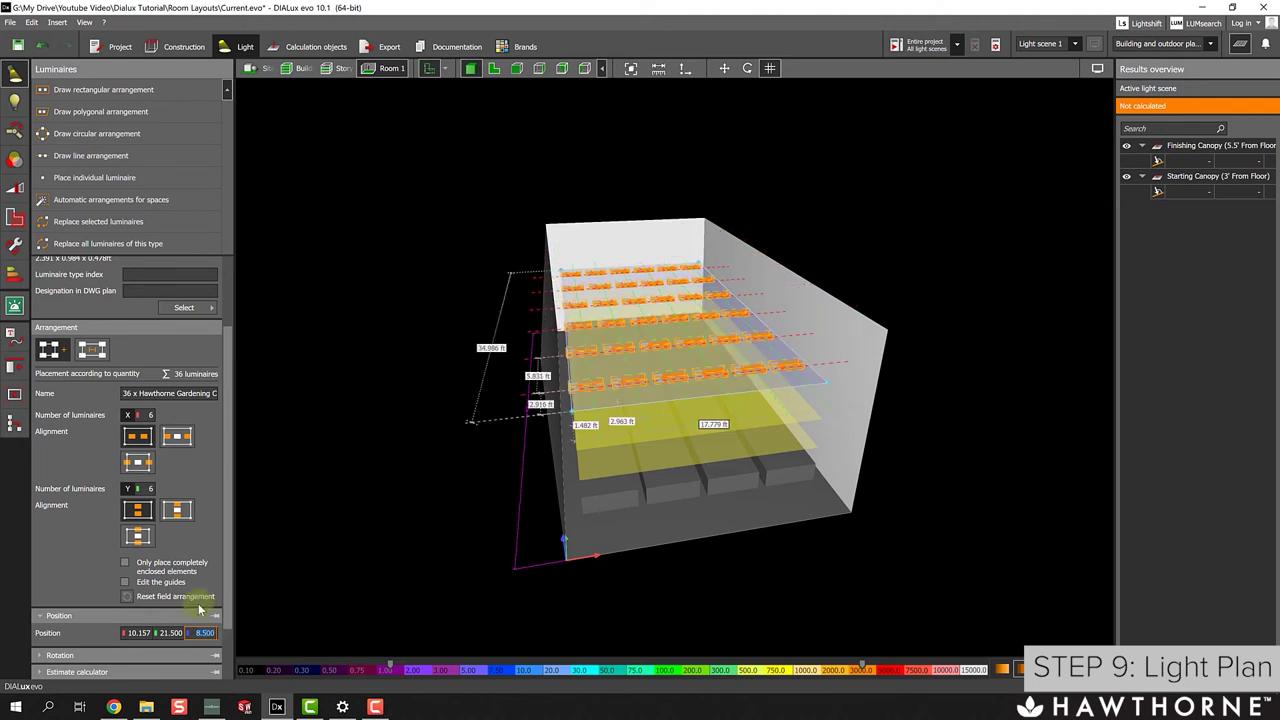
{"action": "left_click_drag", "start_coordinate": [400, 368], "coordinate": [422, 222]}
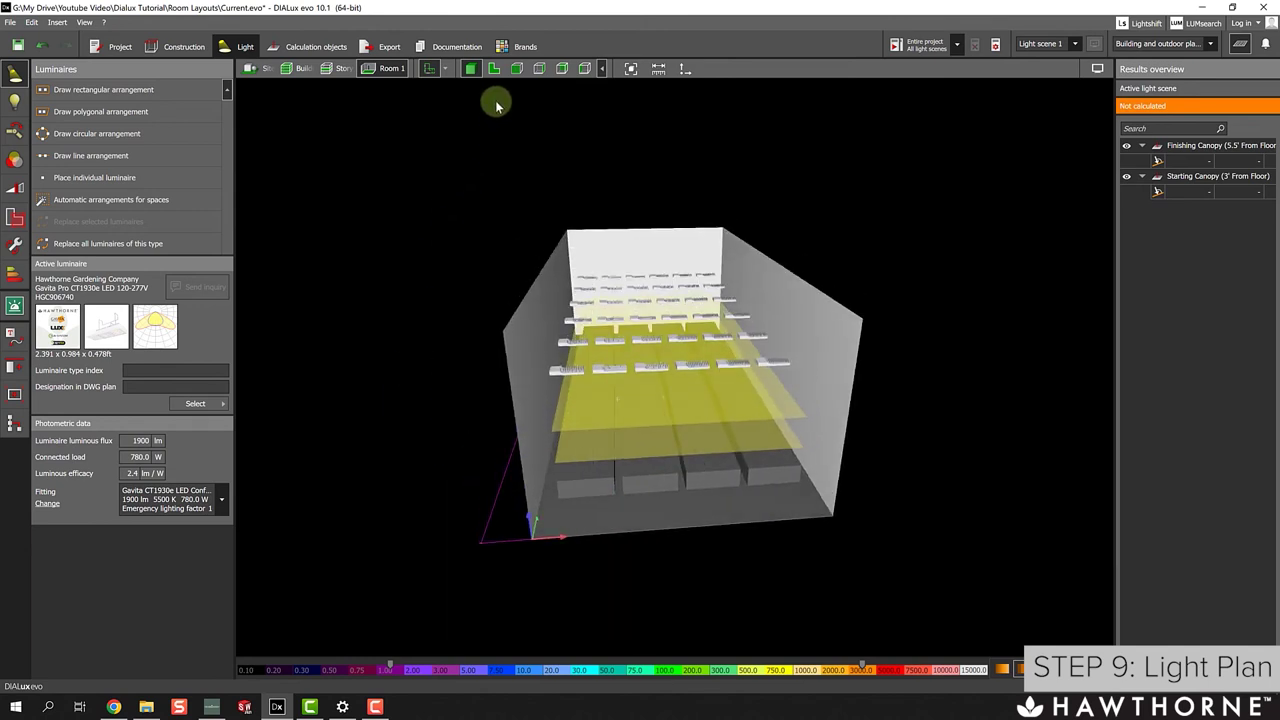
Rotate all luminaires in the arrangement by 90° in plan view so they run along the room's length.
{"action": "left_click", "coordinate": [494, 68]}
{"action": "scroll", "coordinate": [676, 298], "scroll_direction": "up", "scroll_amount": 1}
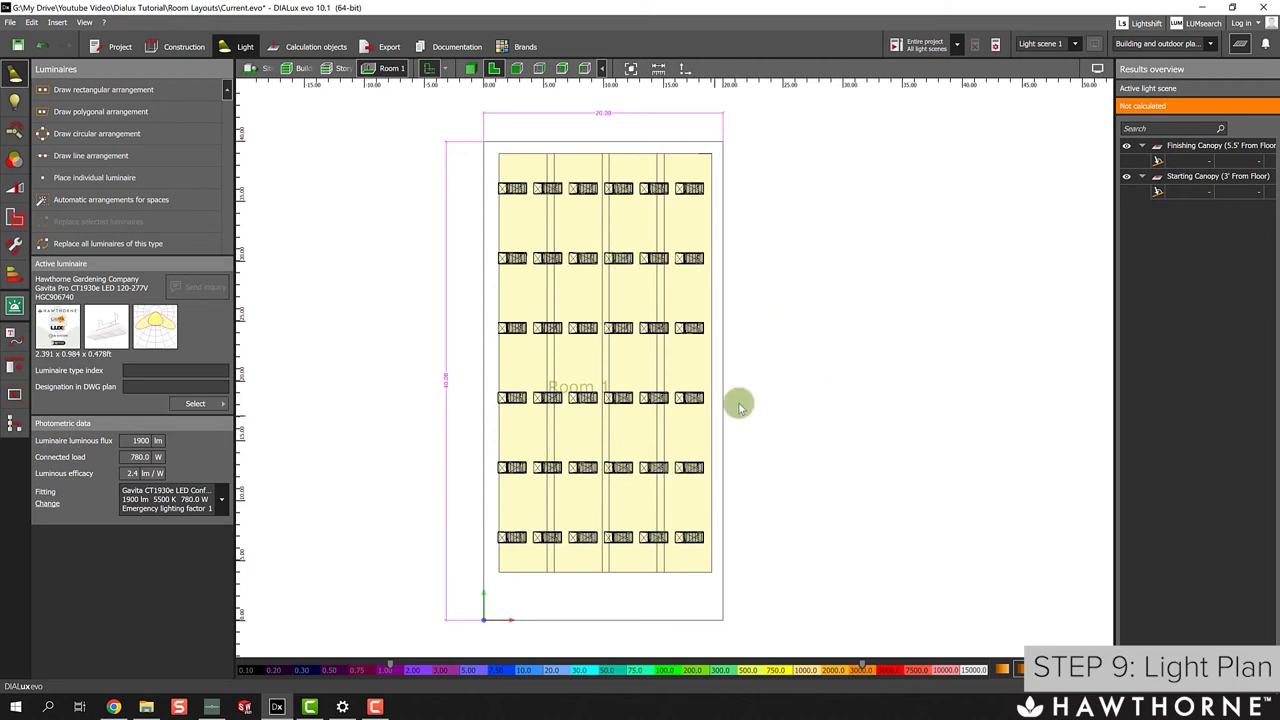
{"action": "left_click", "coordinate": [583, 188]}
{"action": "scroll", "coordinate": [141, 530], "scroll_direction": "down", "scroll_amount": 4}
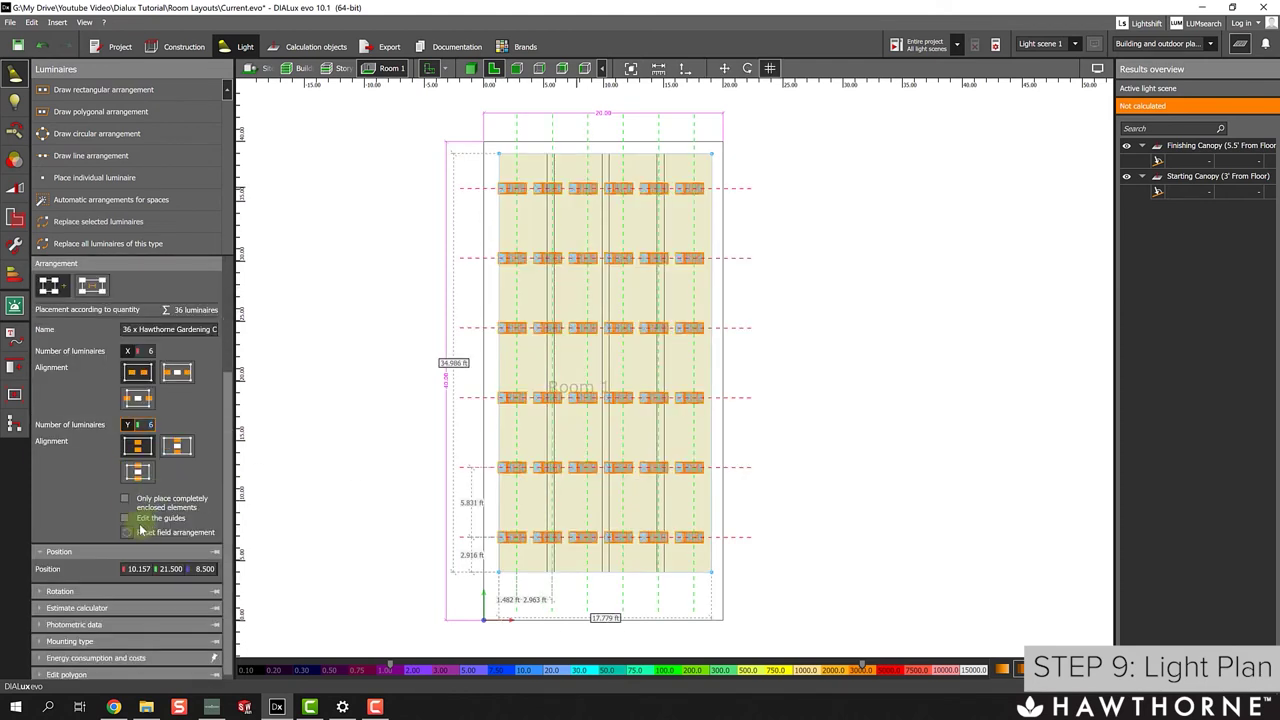
{"action": "left_click", "coordinate": [105, 591]}
{"action": "left_click", "coordinate": [160, 586]}
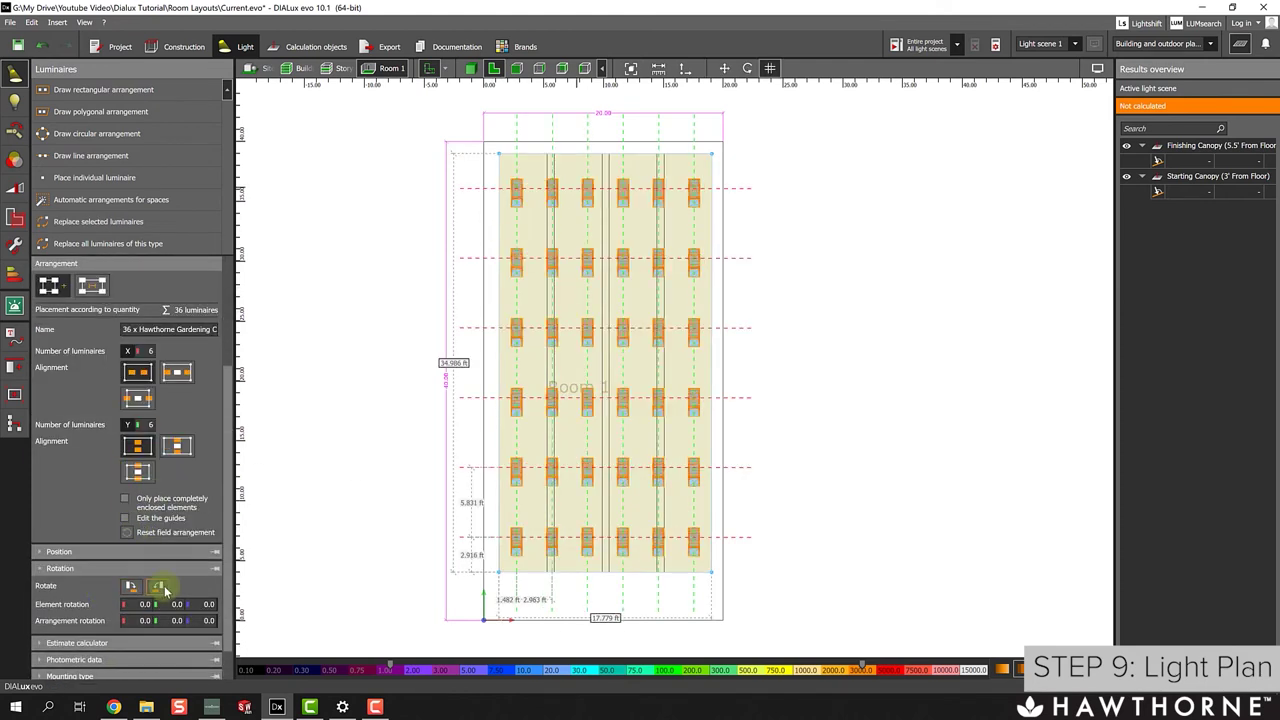
Try an arrangement of 7 luminaires in X and 5 in Y.
{"action": "scroll", "coordinate": [145, 383], "scroll_direction": "up", "scroll_amount": 1}
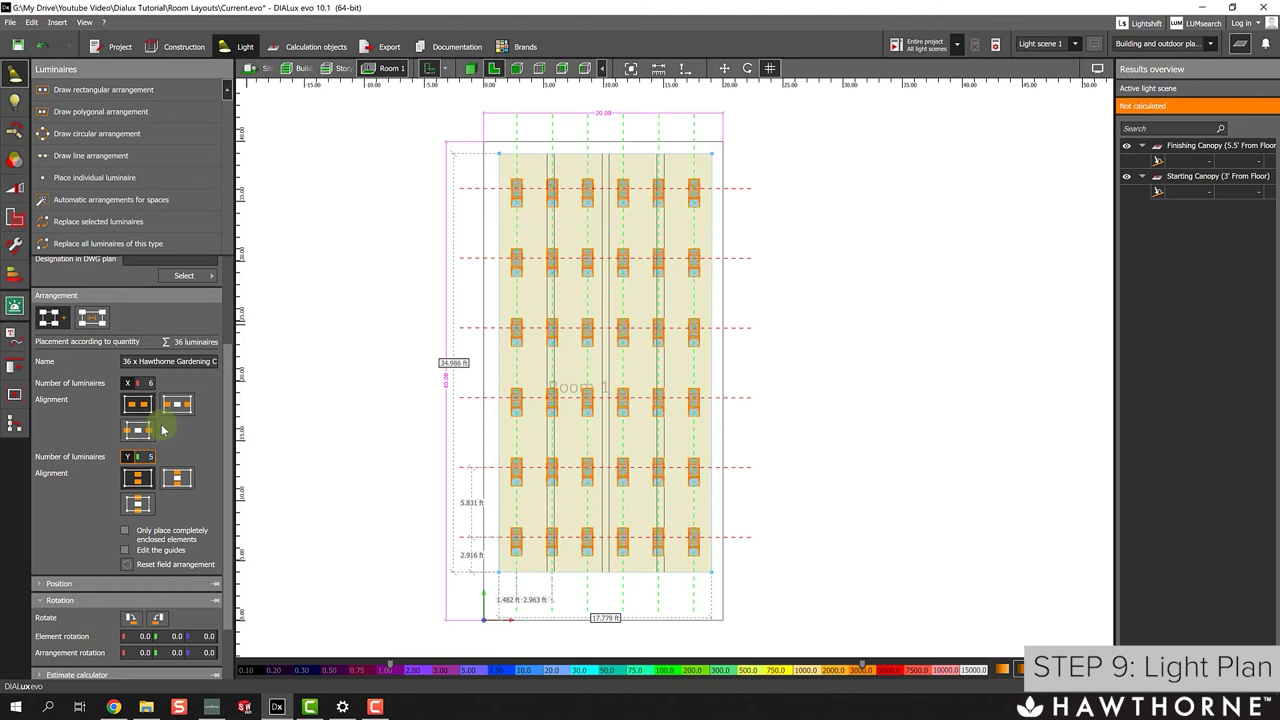
{"action": "key", "text": "Return"}
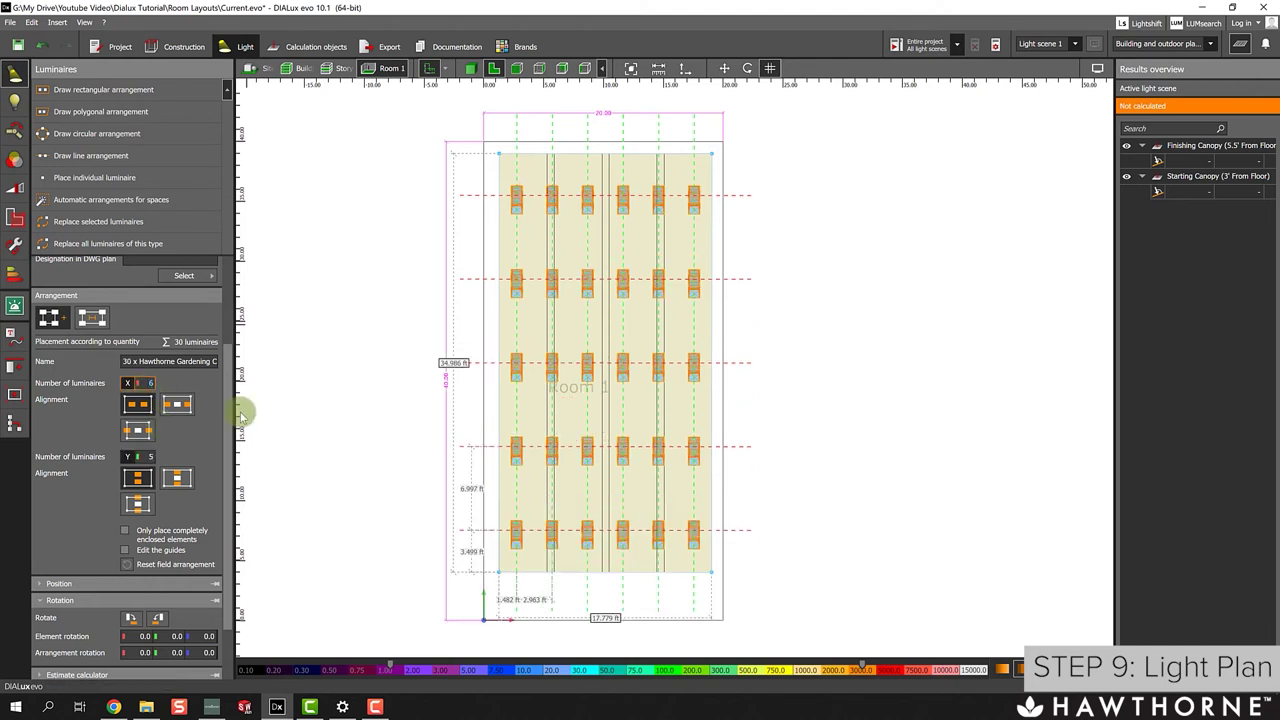
{"action": "type", "text": "7"}
{"action": "key", "text": "Return"}
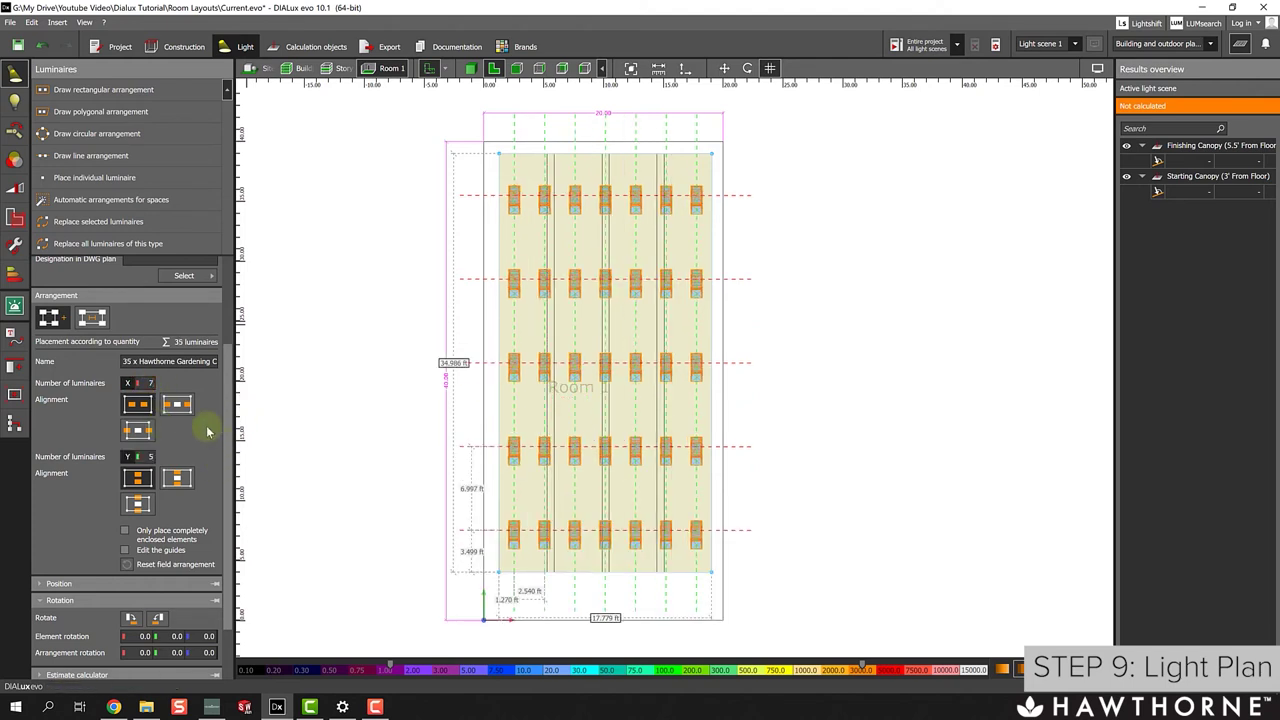
Set the arrangement to 5 luminaires in X and 7 in Y.
{"action": "type", "text": "5"}
{"action": "key", "text": "Return"}
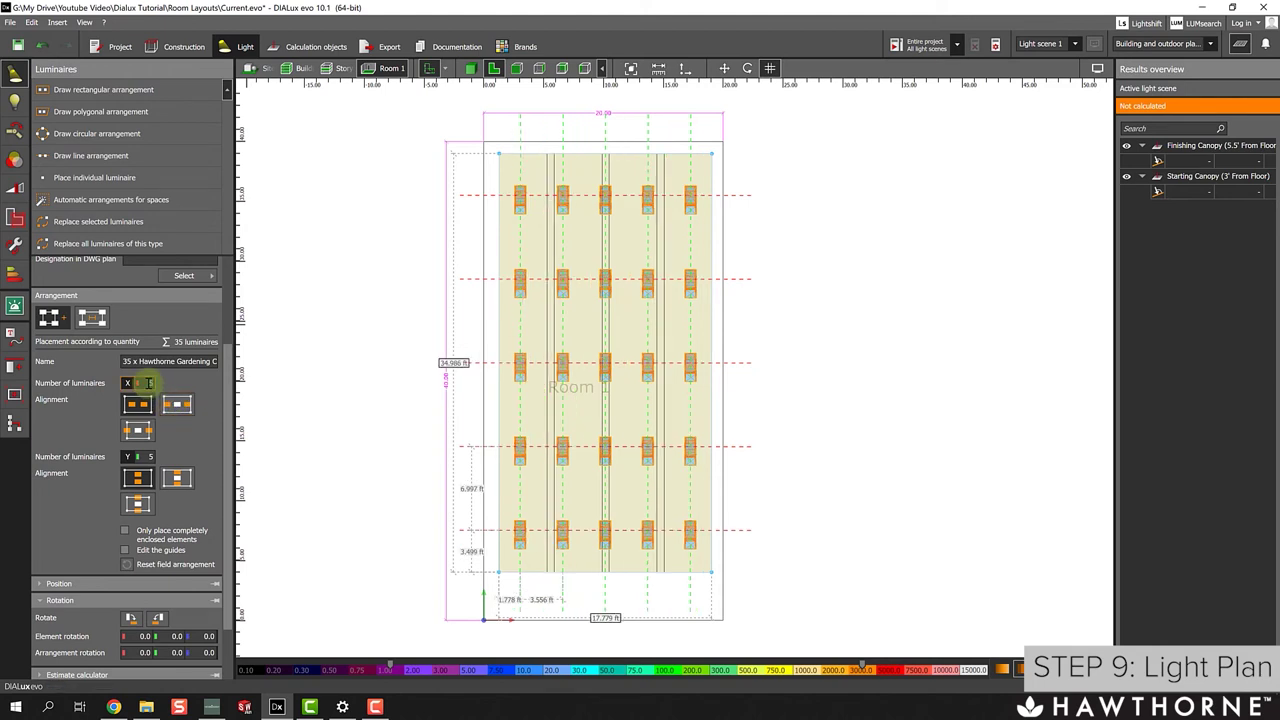
{"action": "type", "text": "7"}
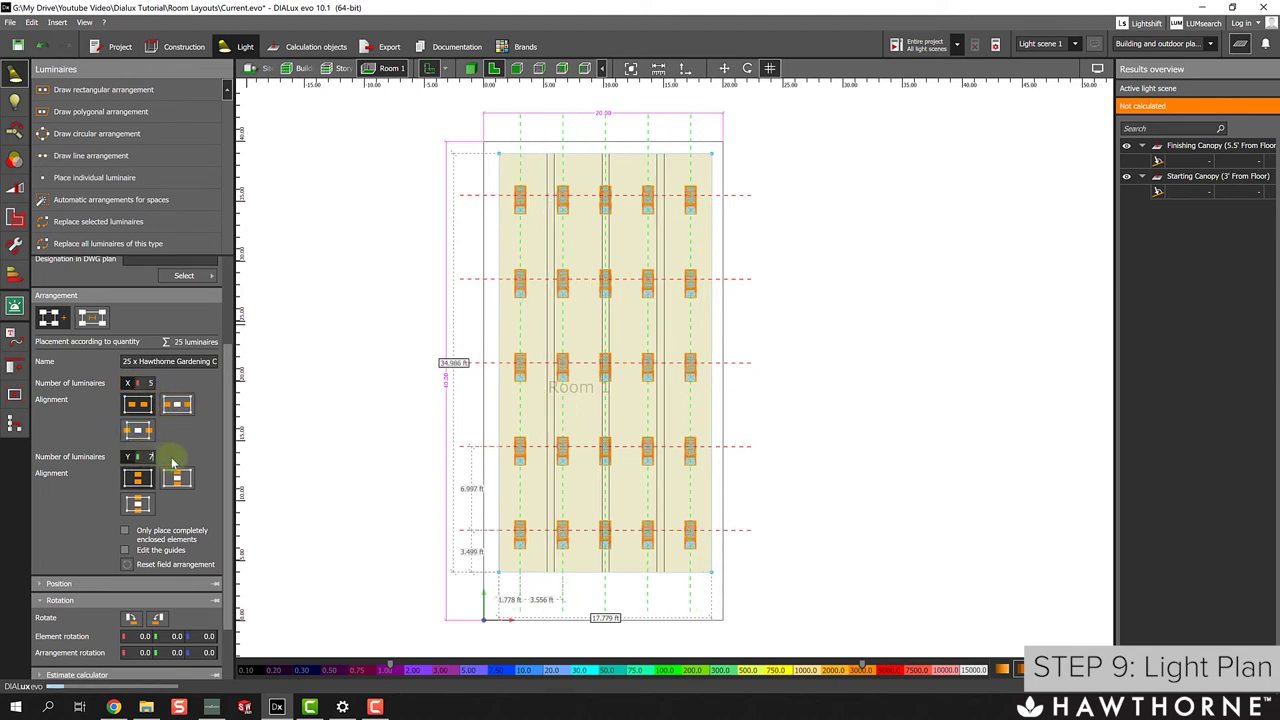
{"action": "key", "text": "Return"}
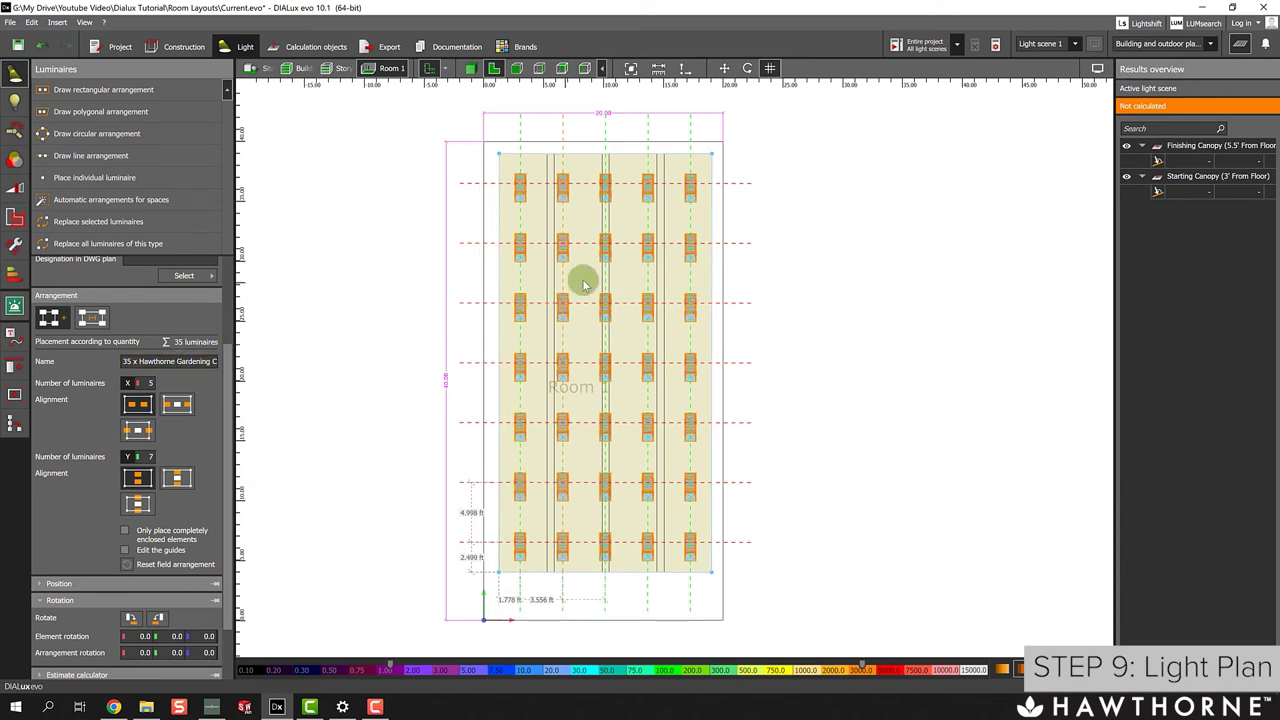
Align the luminaire arrangement's far edge with the edge of the canopy surface in plan view.
{"action": "middle_click_drag", "start_coordinate": [603, 163], "coordinate": [606, 205]}
{"action": "scroll", "coordinate": [606, 205], "scroll_direction": "up", "scroll_amount": 1}
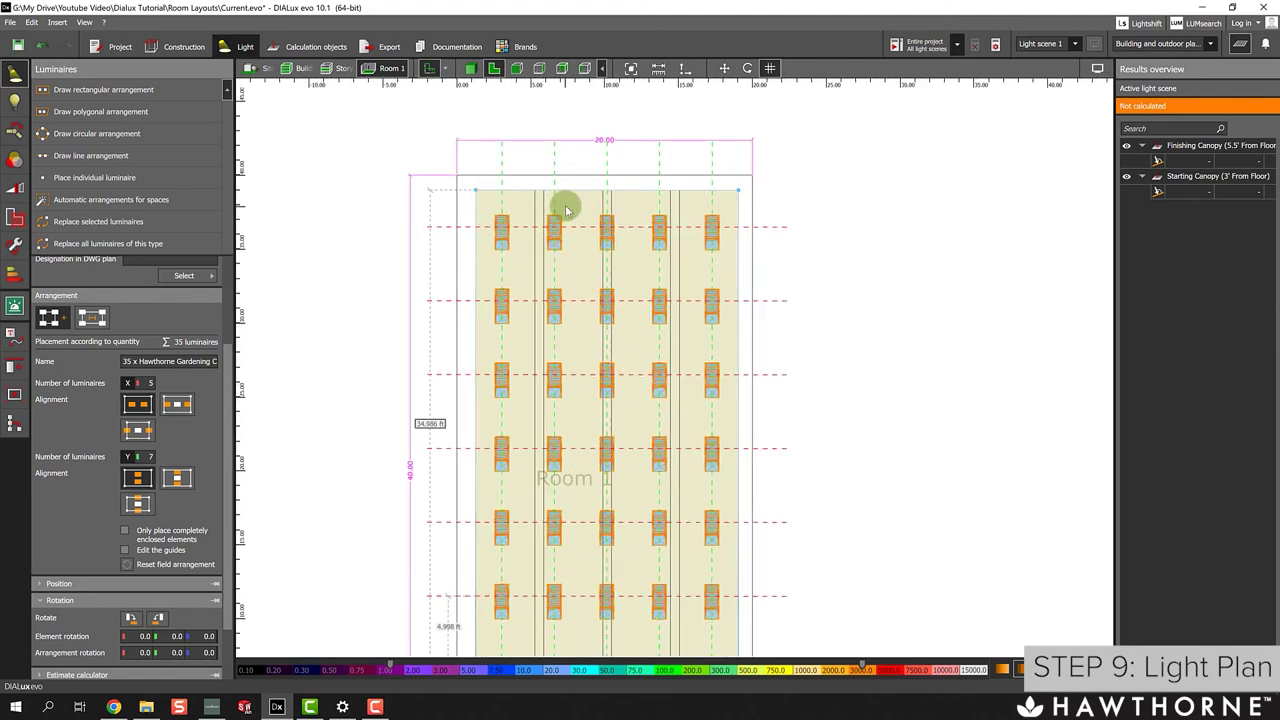
{"action": "mouse_move", "coordinate": [587, 188]}
{"action": "left_mouse_down"}
{"action": "mouse_move", "coordinate": [592, 160]}
{"action": "mouse_move", "coordinate": [586, 192]}
{"action": "left_mouse_up"}
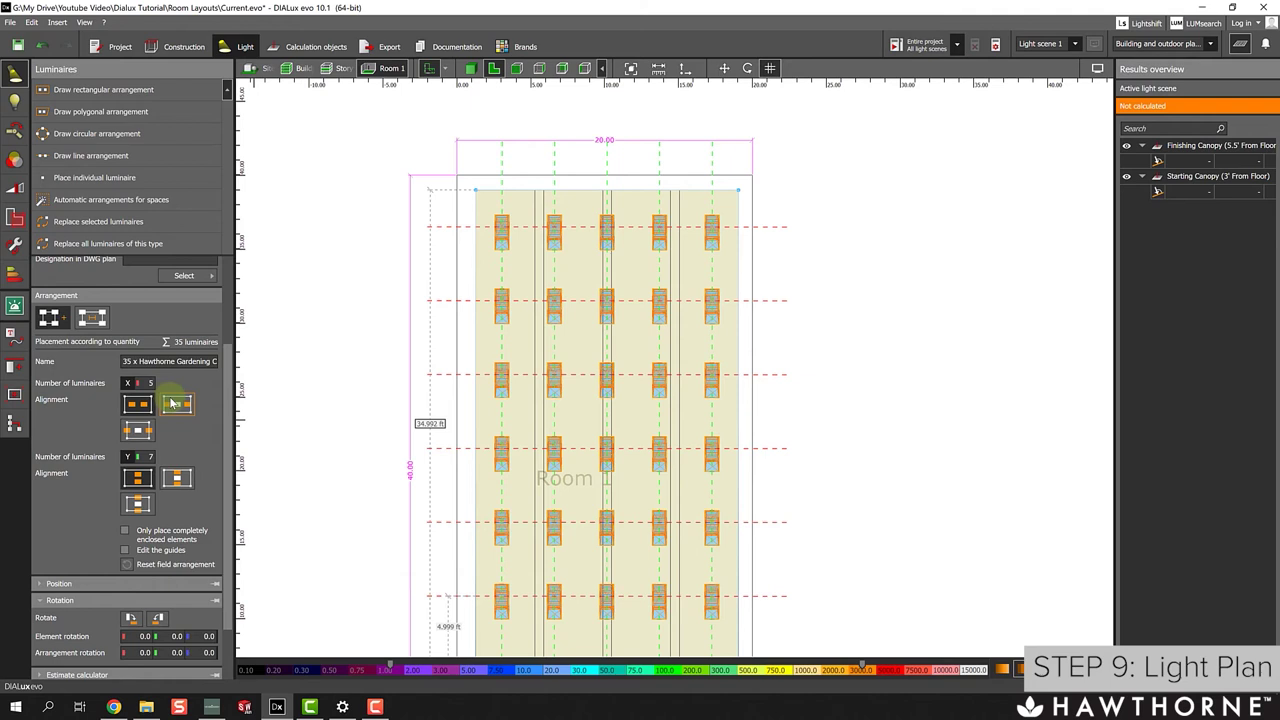
Try the X alignments flush with and centred on the field edges, and return the arrangement to Within a field.
{"action": "left_click", "coordinate": [138, 492]}
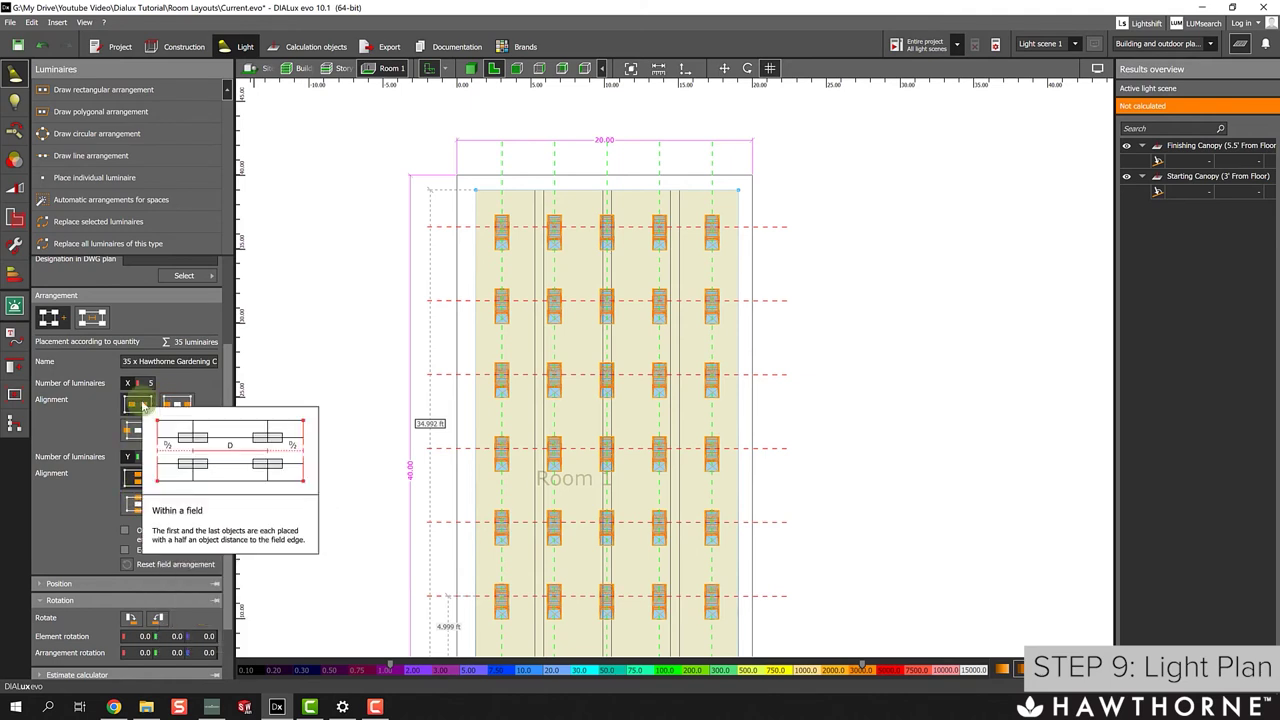
{"action": "left_click", "coordinate": [185, 401]}
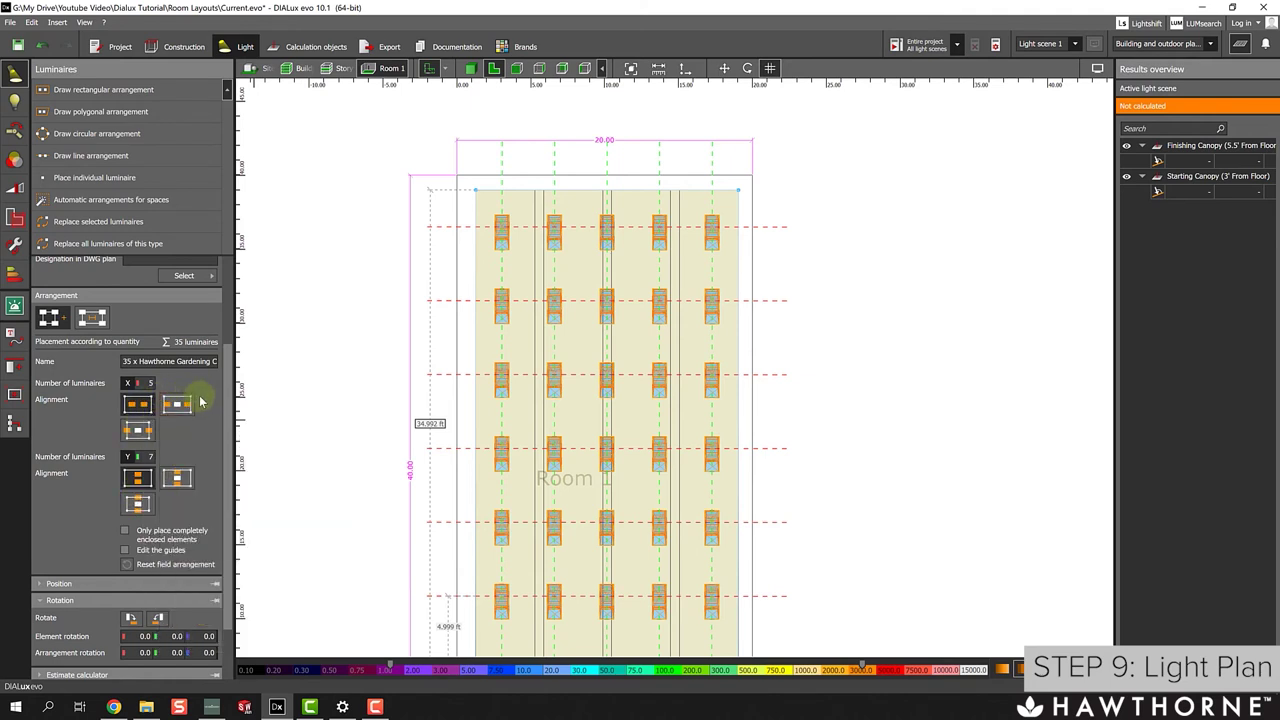
{"action": "left_click", "coordinate": [471, 303]}
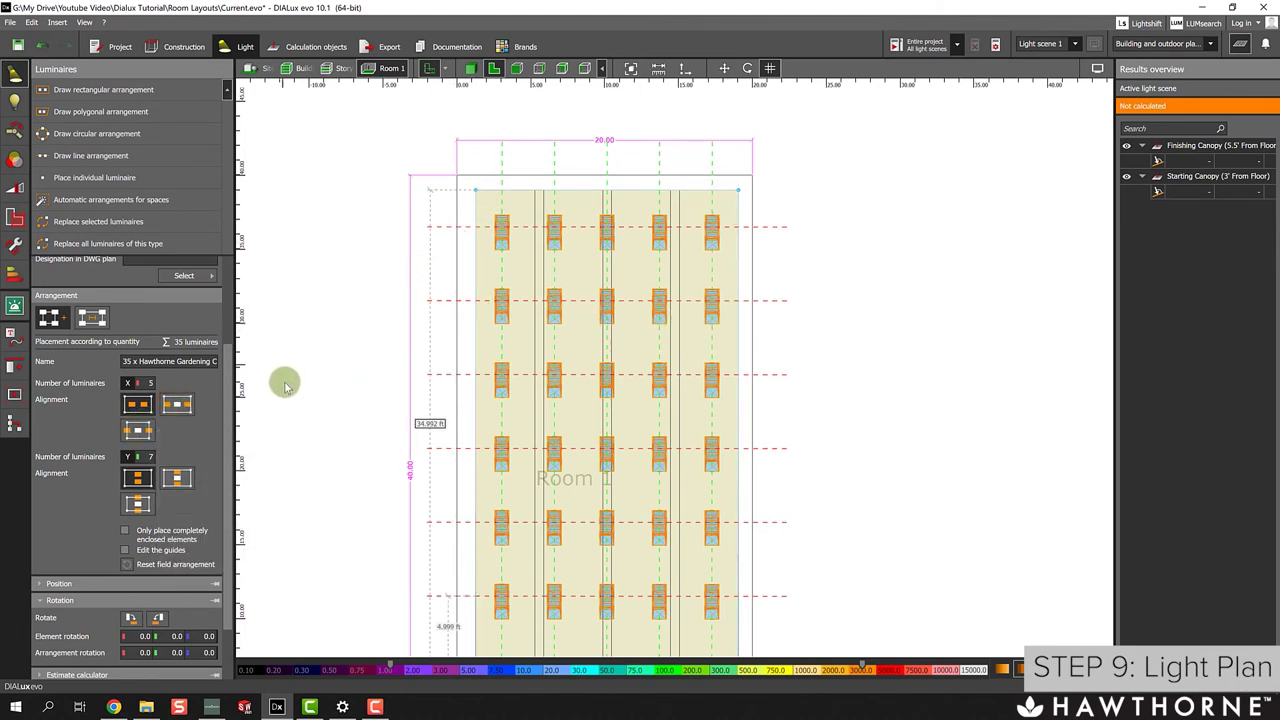
{"action": "left_click", "coordinate": [177, 405]}
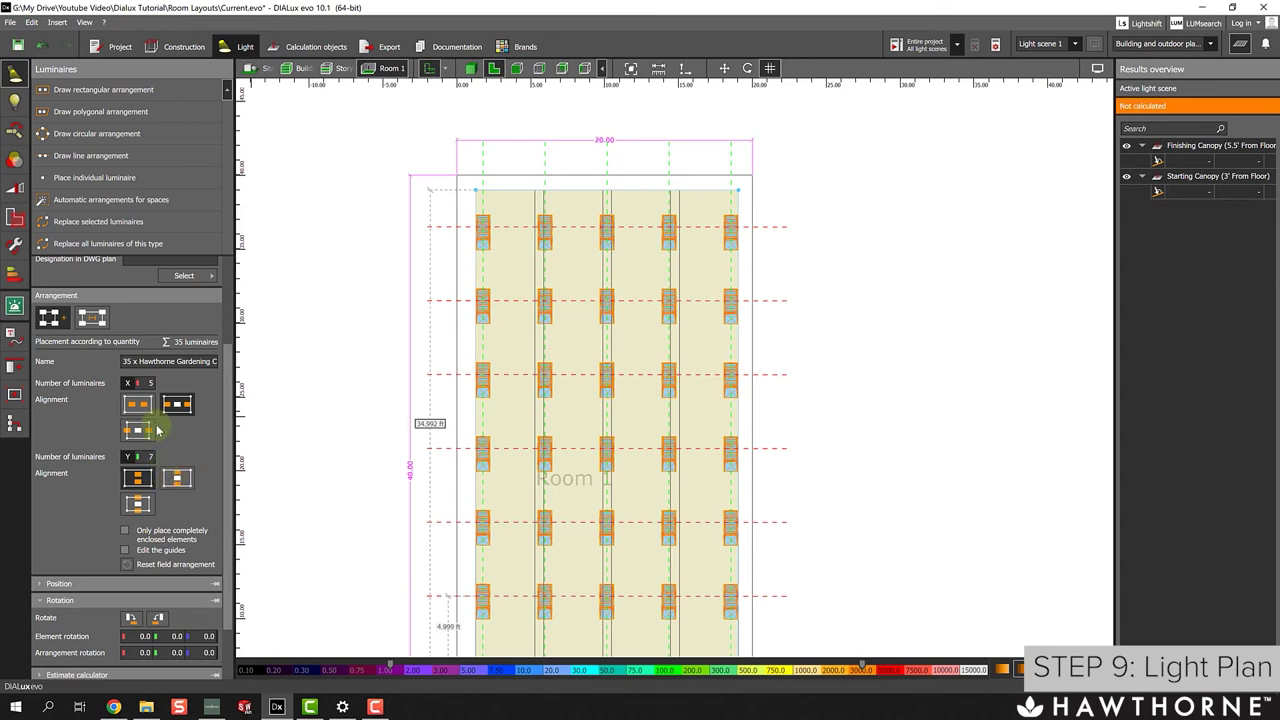
{"action": "left_click", "coordinate": [145, 433]}
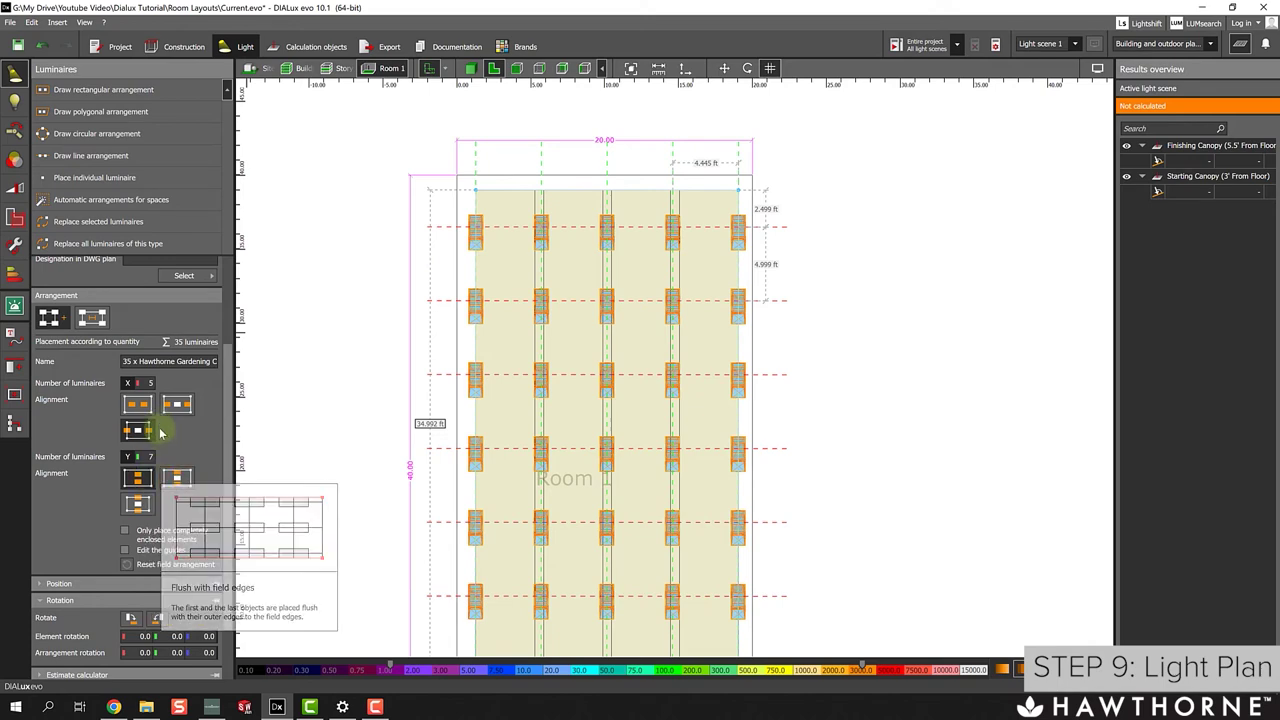
{"action": "left_click", "coordinate": [137, 404]}
{"action": "scroll", "coordinate": [708, 280], "scroll_direction": "down", "scroll_amount": 3}
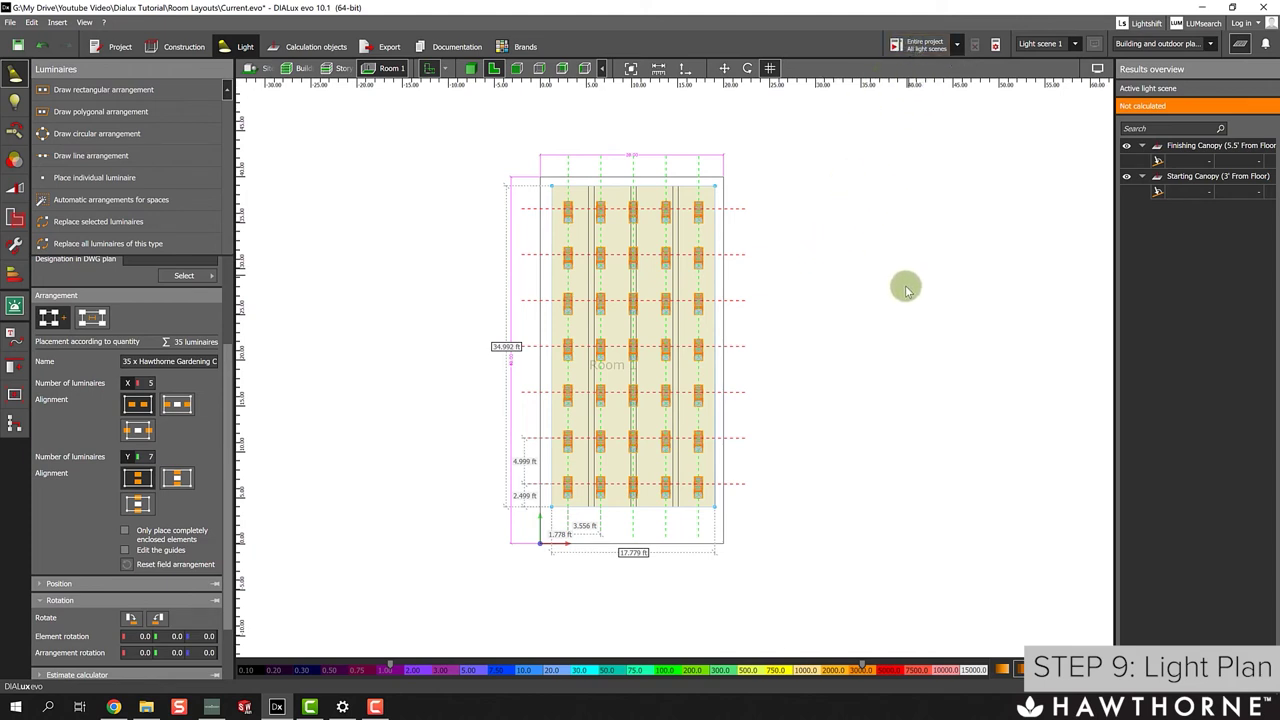
Deselect the arrangement and inspect the luminaires above both canopy surfaces in 3D.
{"action": "left_click", "coordinate": [539, 105]}
{"action": "left_click", "coordinate": [470, 68]}
{"action": "left_click_drag", "start_coordinate": [430, 157], "coordinate": [404, 162]}
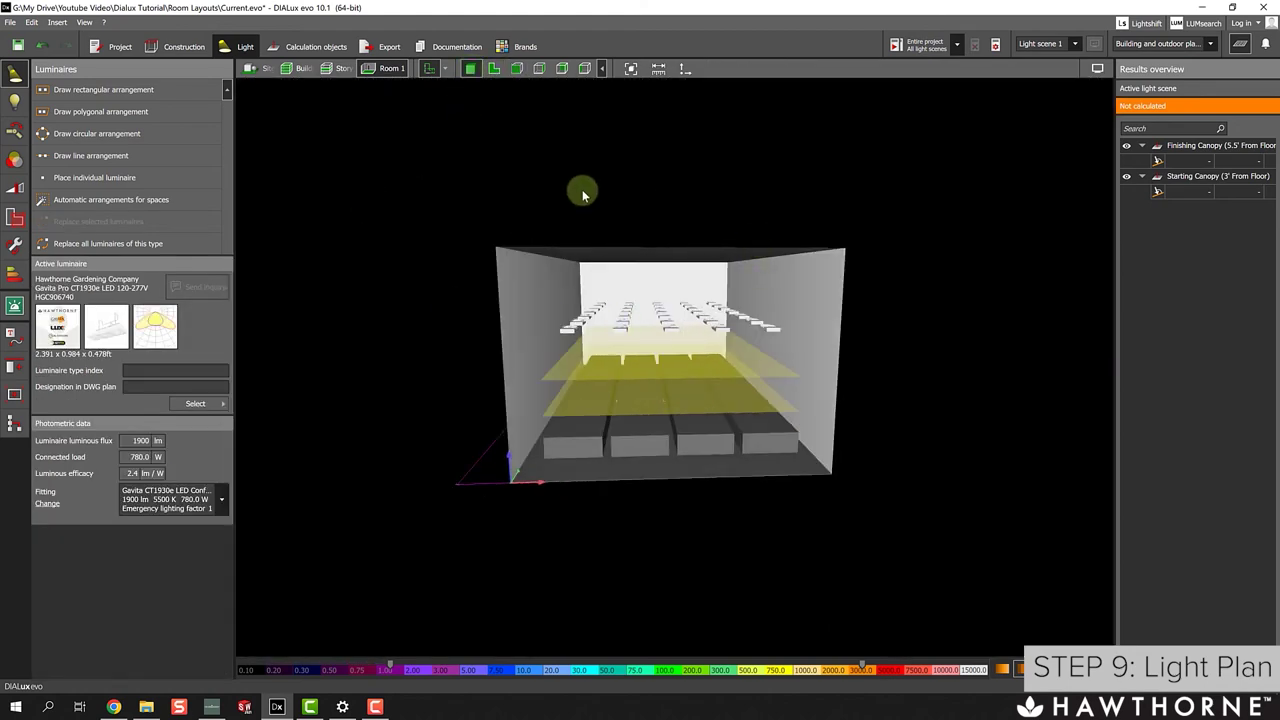
{"action": "left_click_drag", "start_coordinate": [580, 191], "coordinate": [537, 220]}
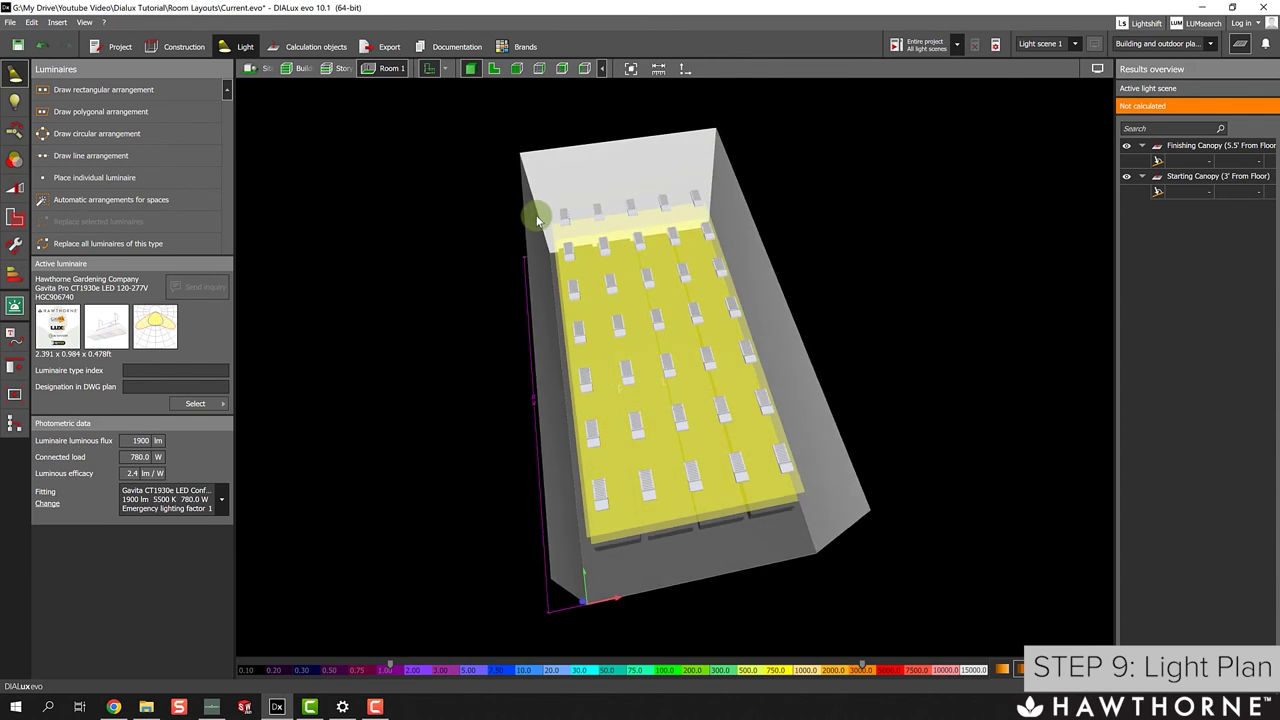
Return to the plan view, calculate all light scenes for the entire project and review both canopy results, dismissing the save reminder.
{"action": "left_click", "coordinate": [493, 69]}
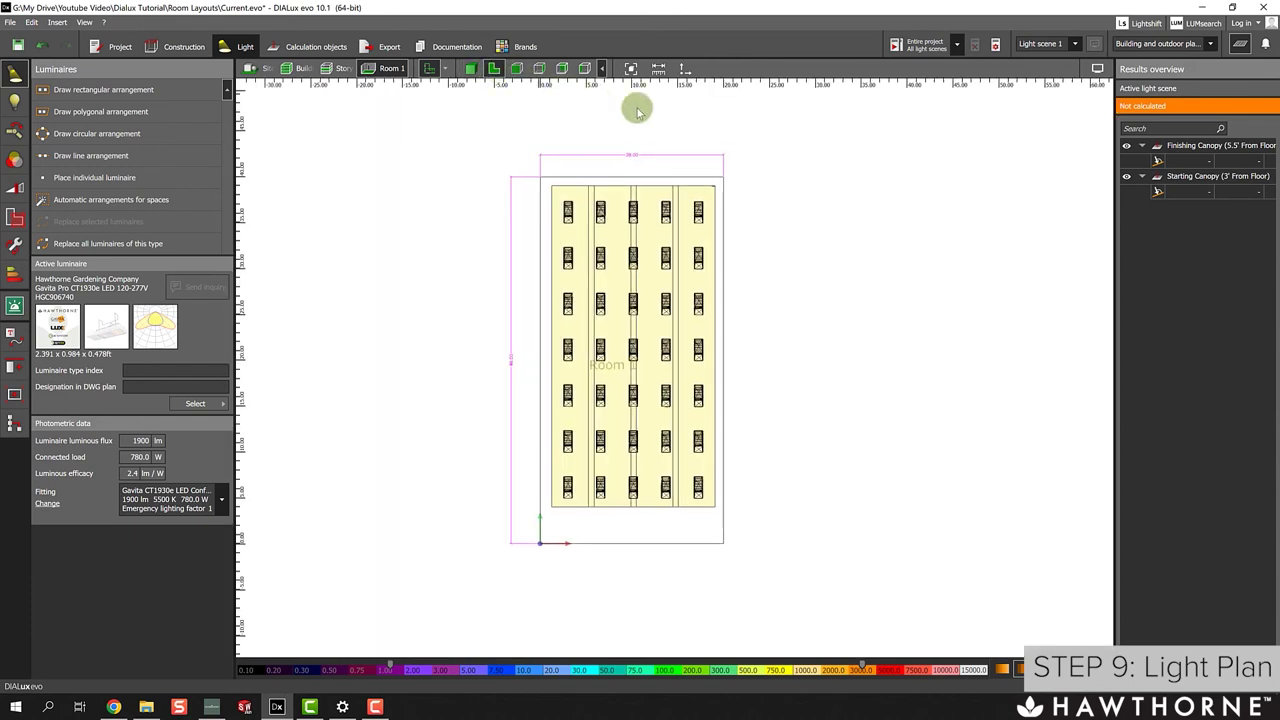
{"action": "left_click", "coordinate": [921, 46]}
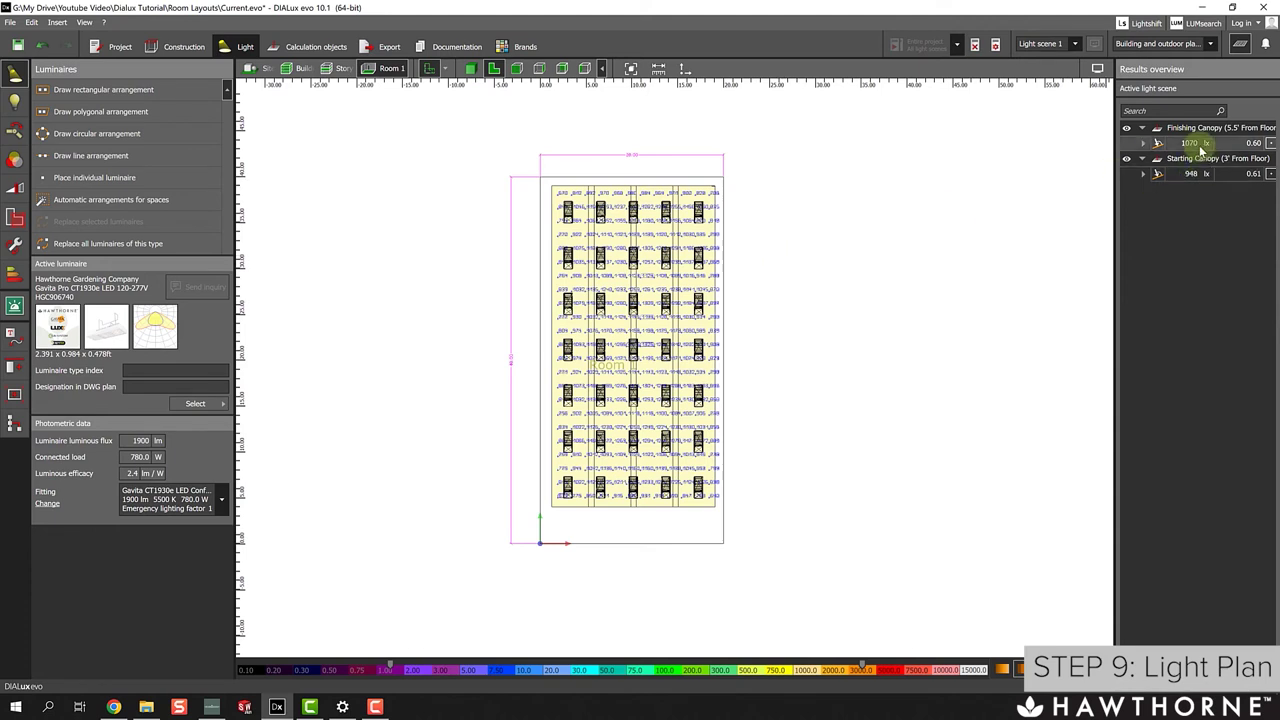
{"action": "left_click_drag", "start_coordinate": [1113, 145], "coordinate": [1063, 148]}
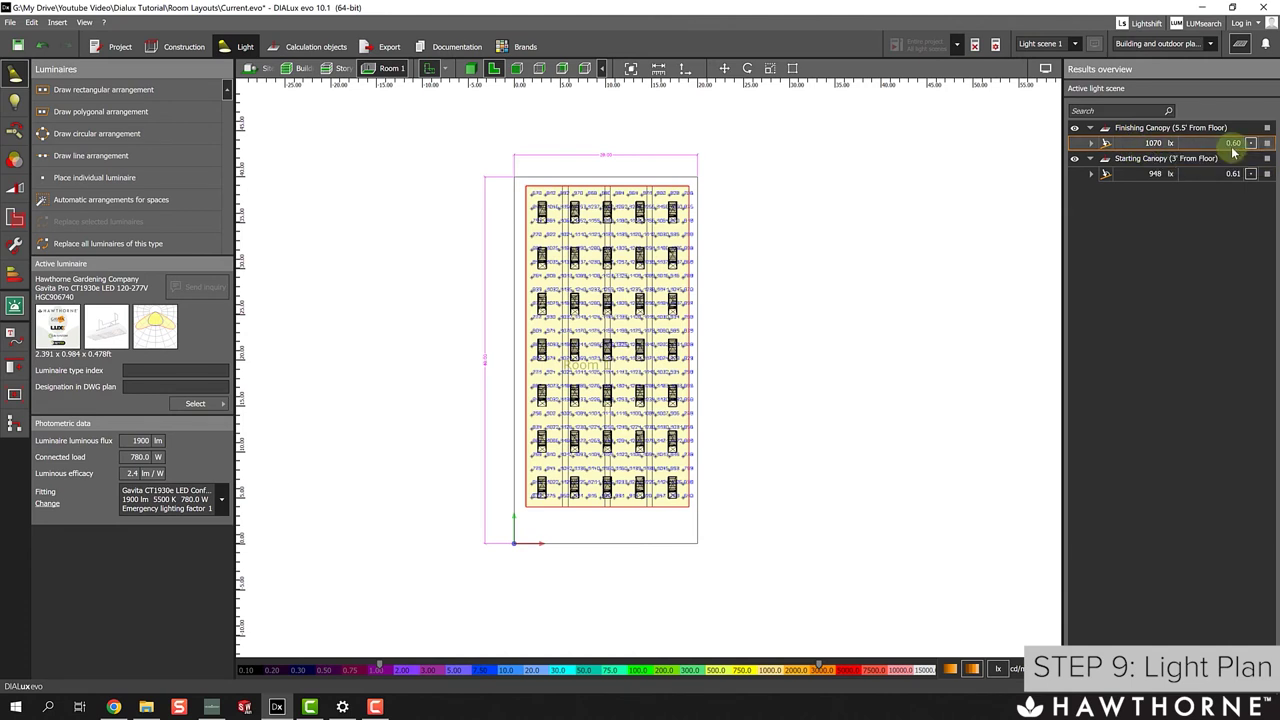
{"action": "left_click", "coordinate": [1151, 182]}
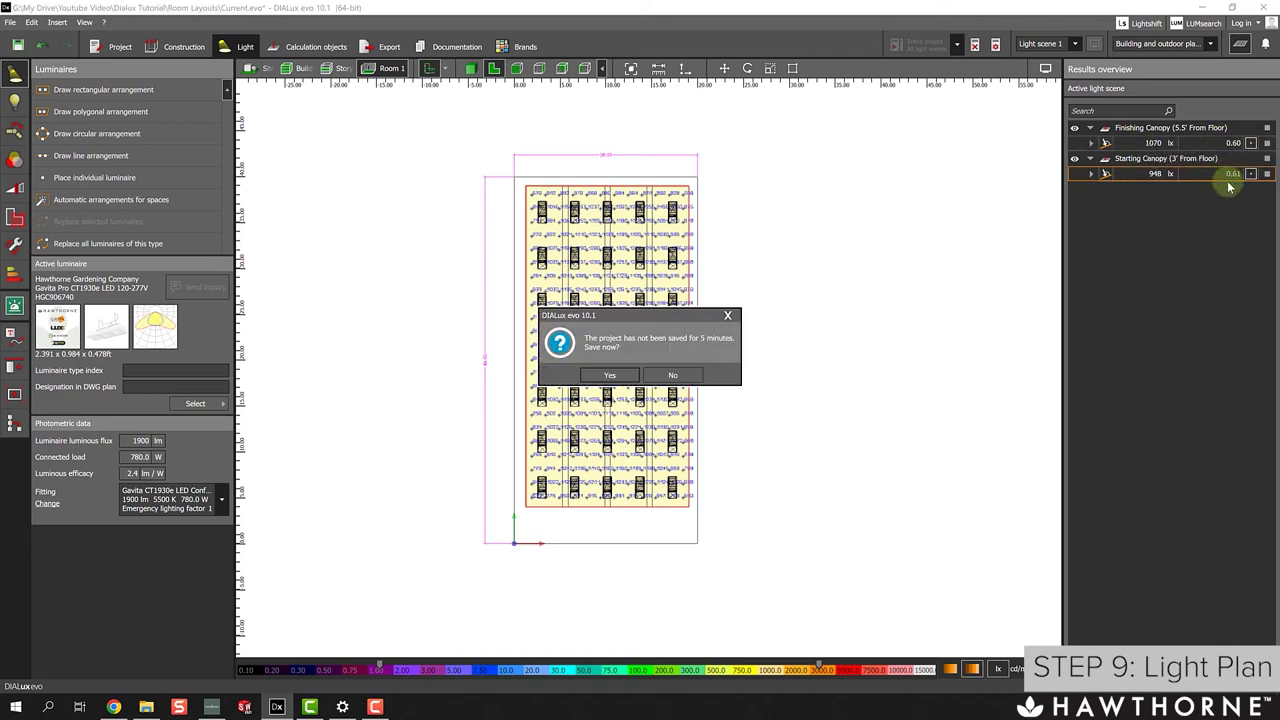
{"action": "left_click", "coordinate": [728, 316]}
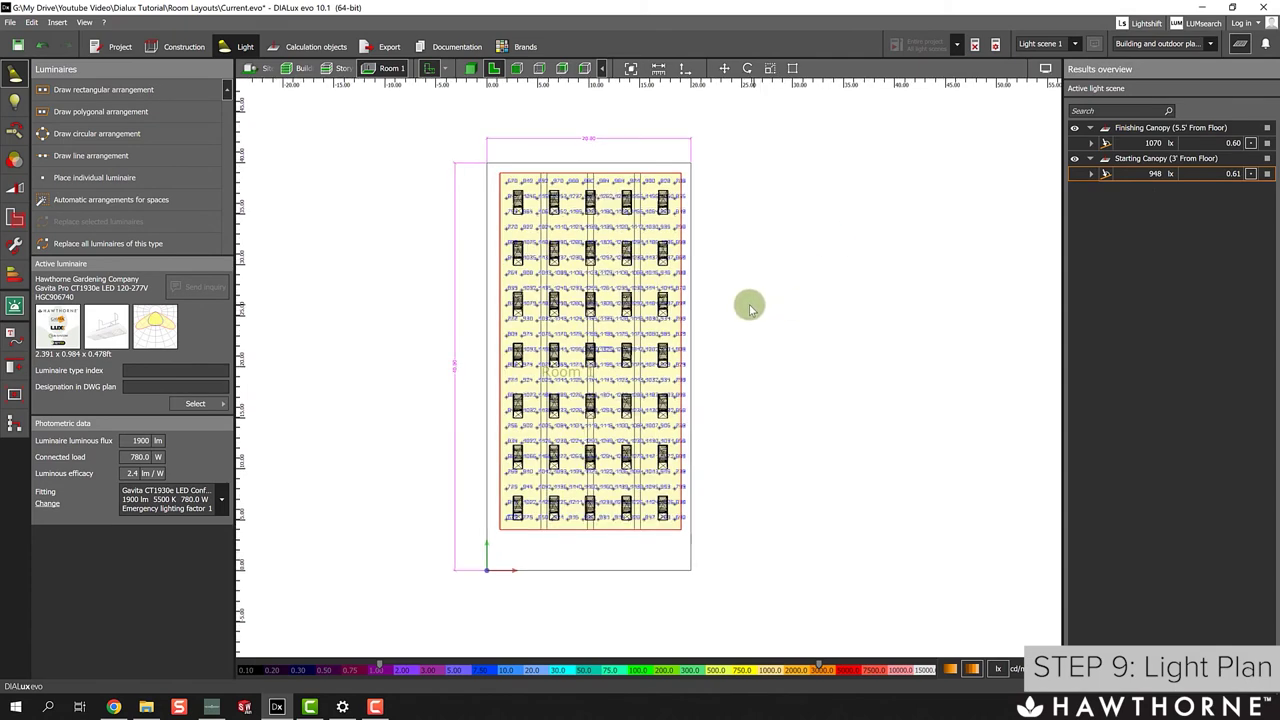
Hide the Starting Canopy results in the plan and expand the Finishing Canopy's calculation details.
{"action": "scroll", "coordinate": [563, 323], "scroll_direction": "up", "scroll_amount": 5}
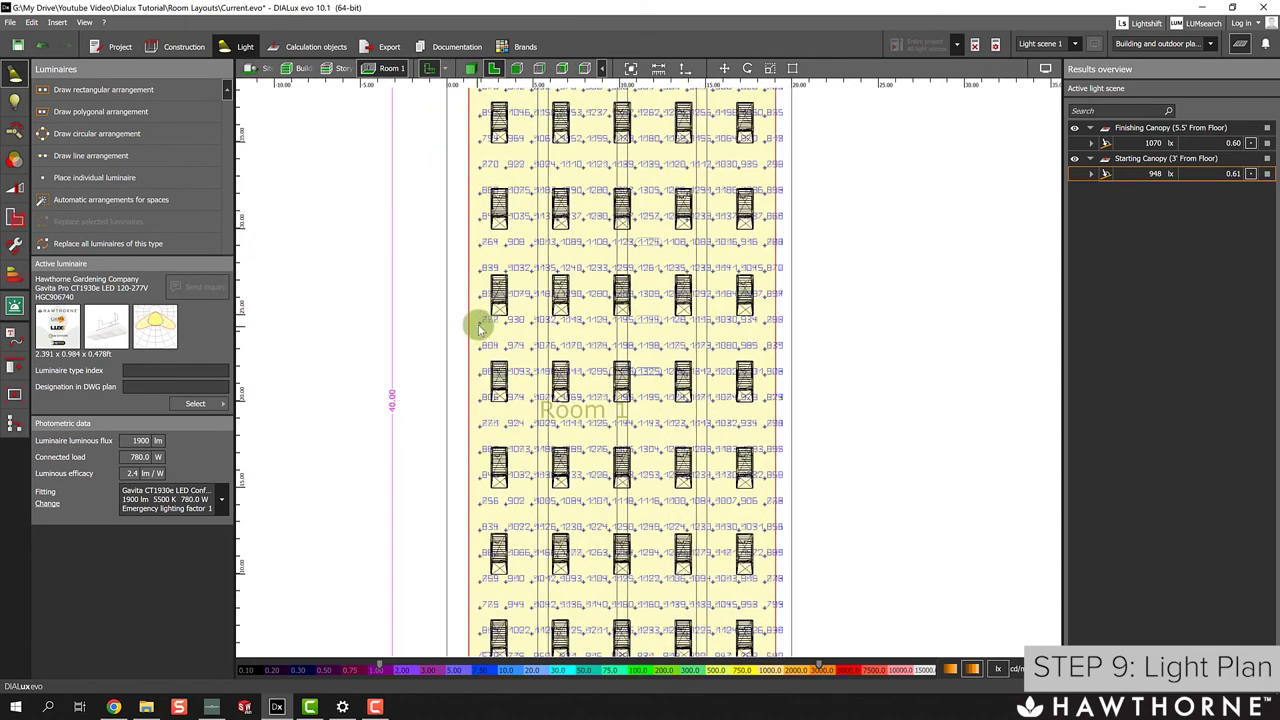
{"action": "left_click", "coordinate": [1074, 158]}
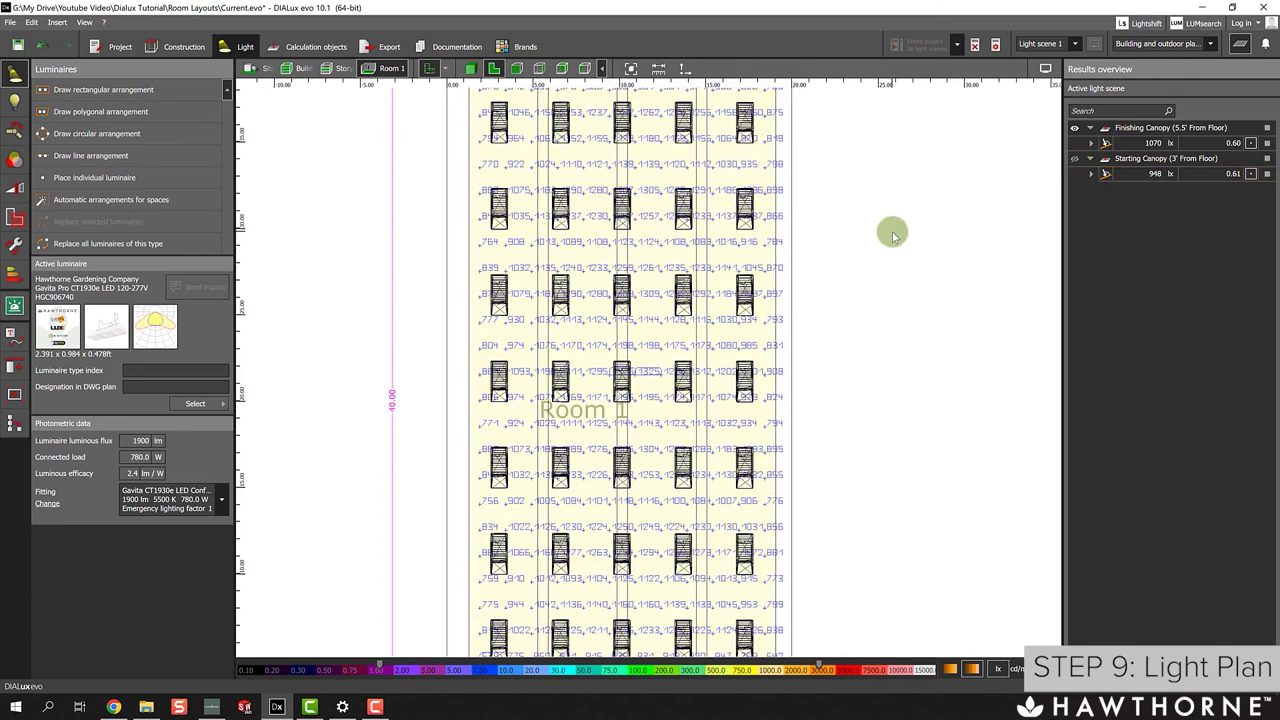
{"action": "scroll", "coordinate": [745, 270], "scroll_direction": "down", "scroll_amount": 2}
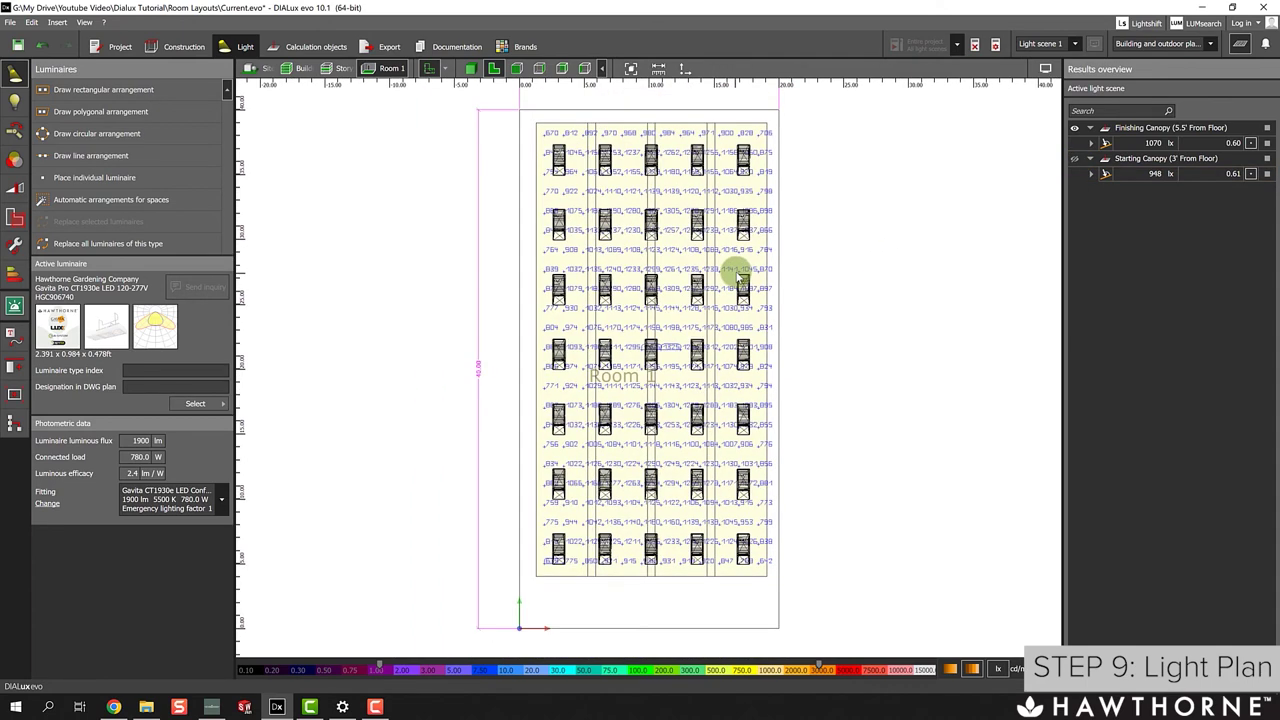
{"action": "left_click", "coordinate": [1092, 144]}
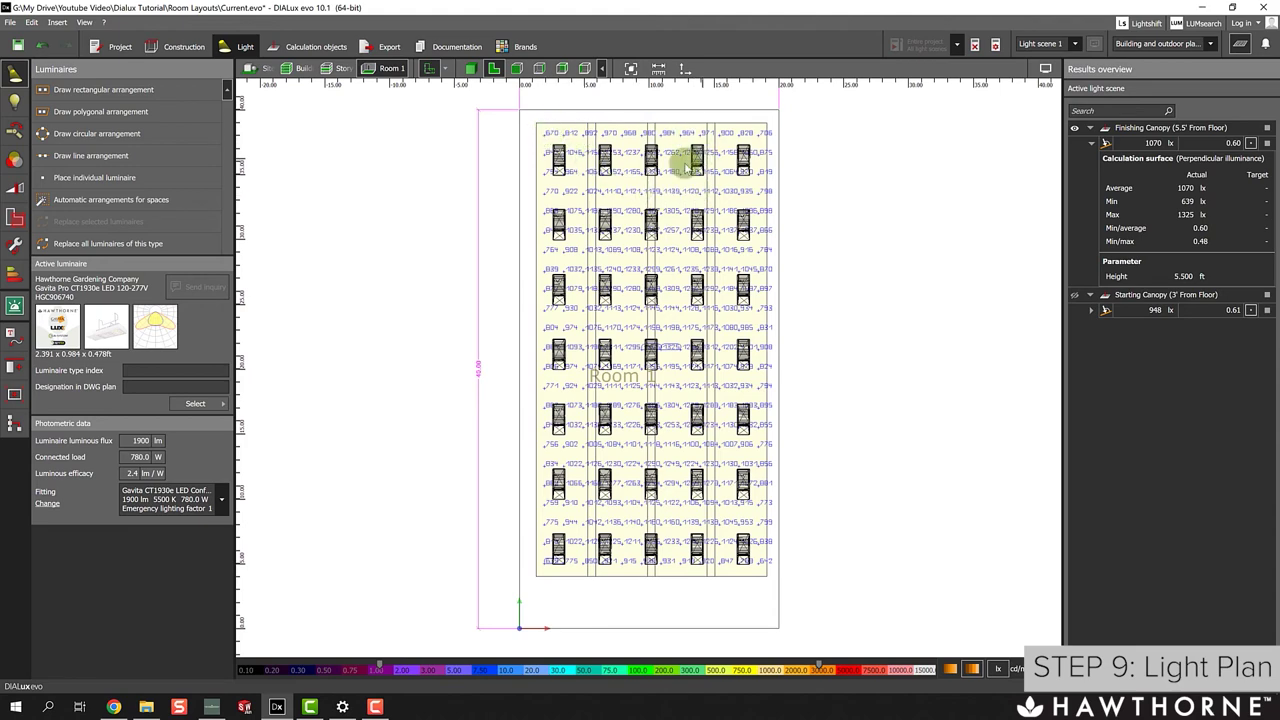
{"action": "scroll", "coordinate": [560, 149], "scroll_direction": "up", "scroll_amount": 1}
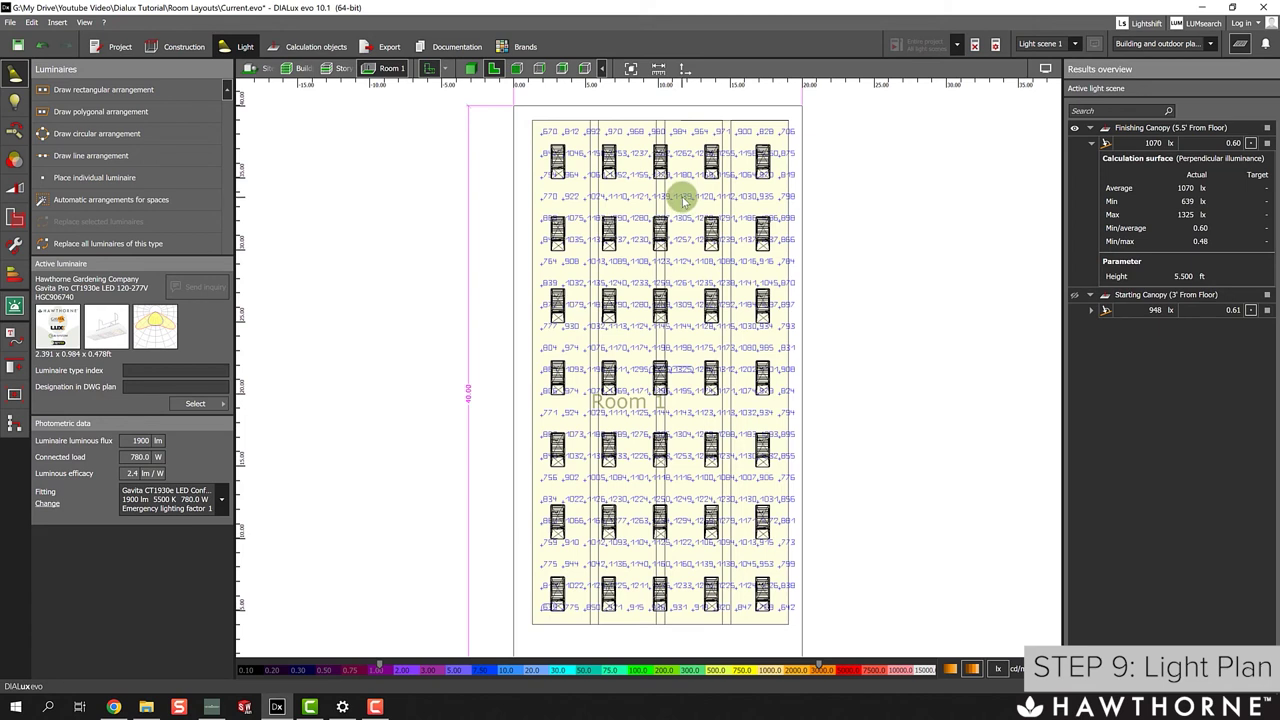
Clear the diagrams of the Finishing Canopy calculation surface and display its value chart together with false colors.
{"action": "left_click", "coordinate": [305, 46]}
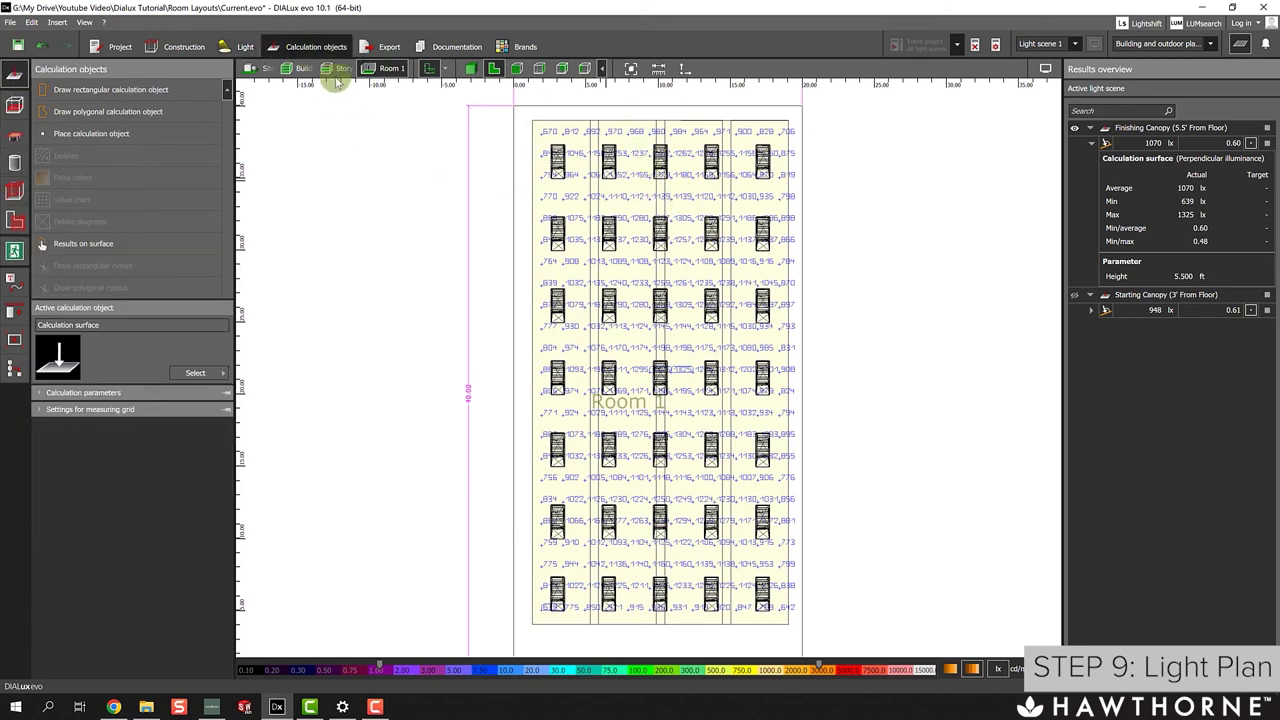
{"action": "left_click", "coordinate": [688, 192]}
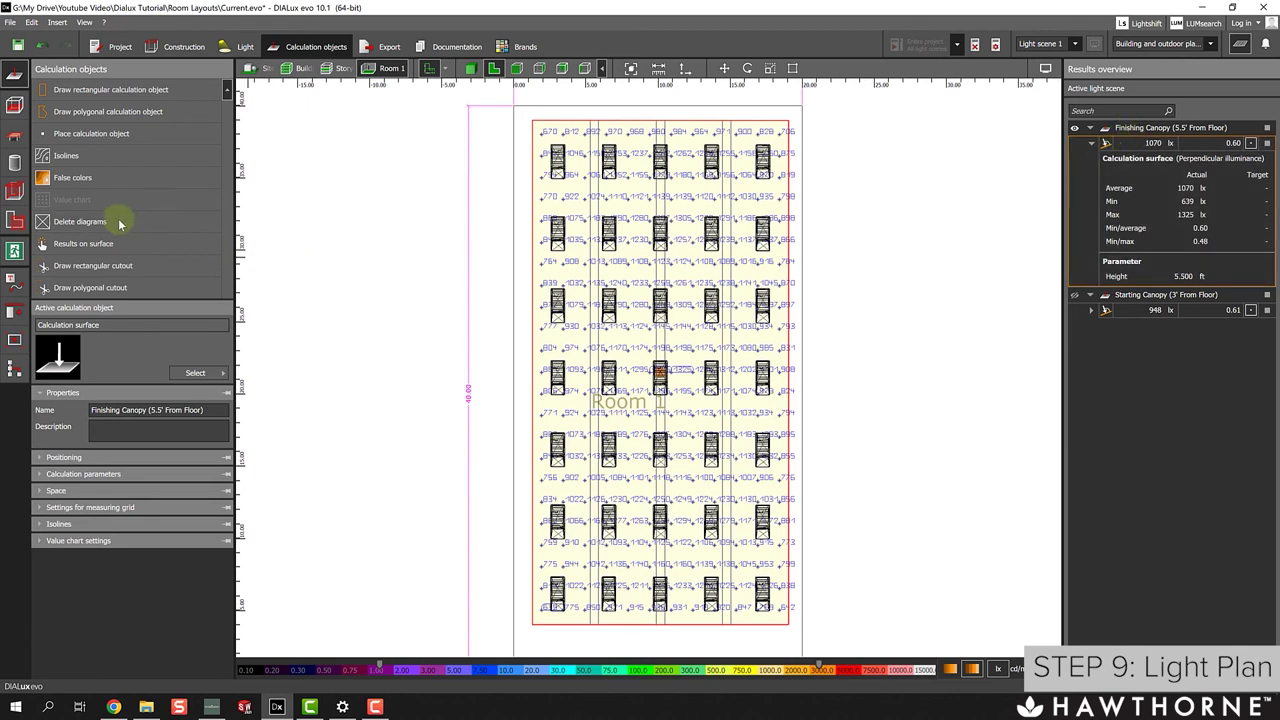
{"action": "left_click", "coordinate": [55, 224]}
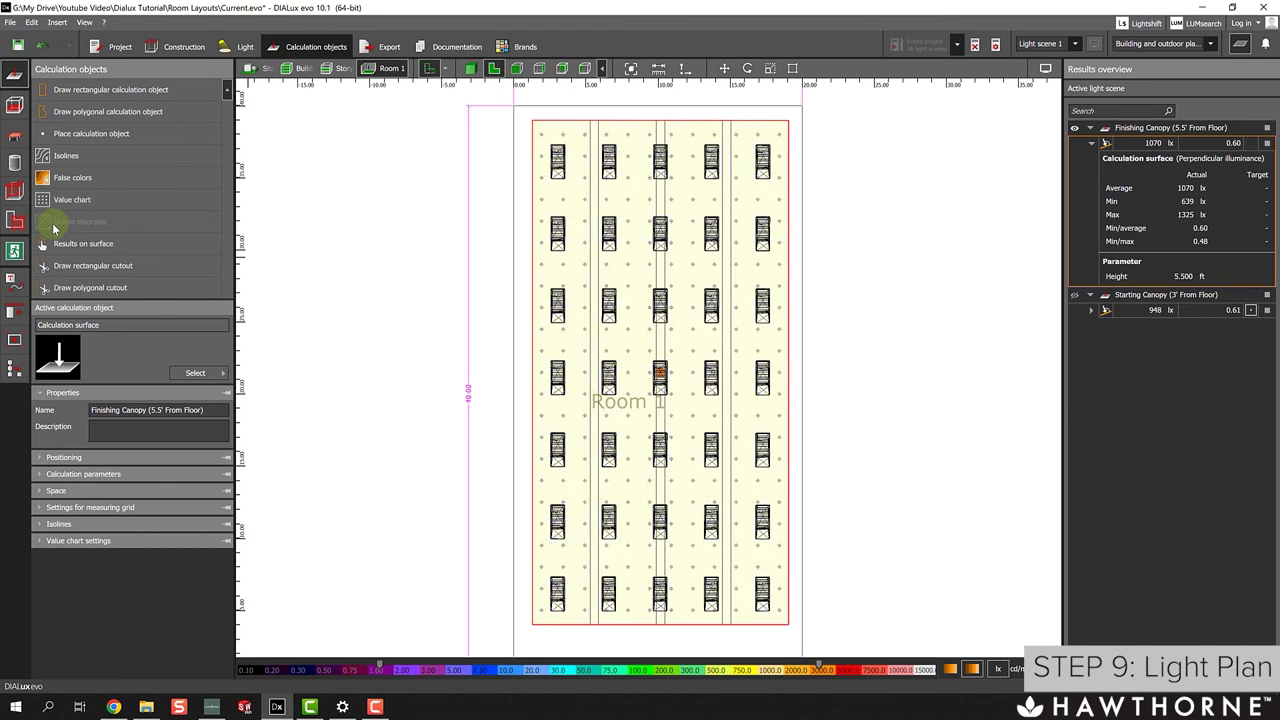
{"action": "left_click", "coordinate": [159, 205]}
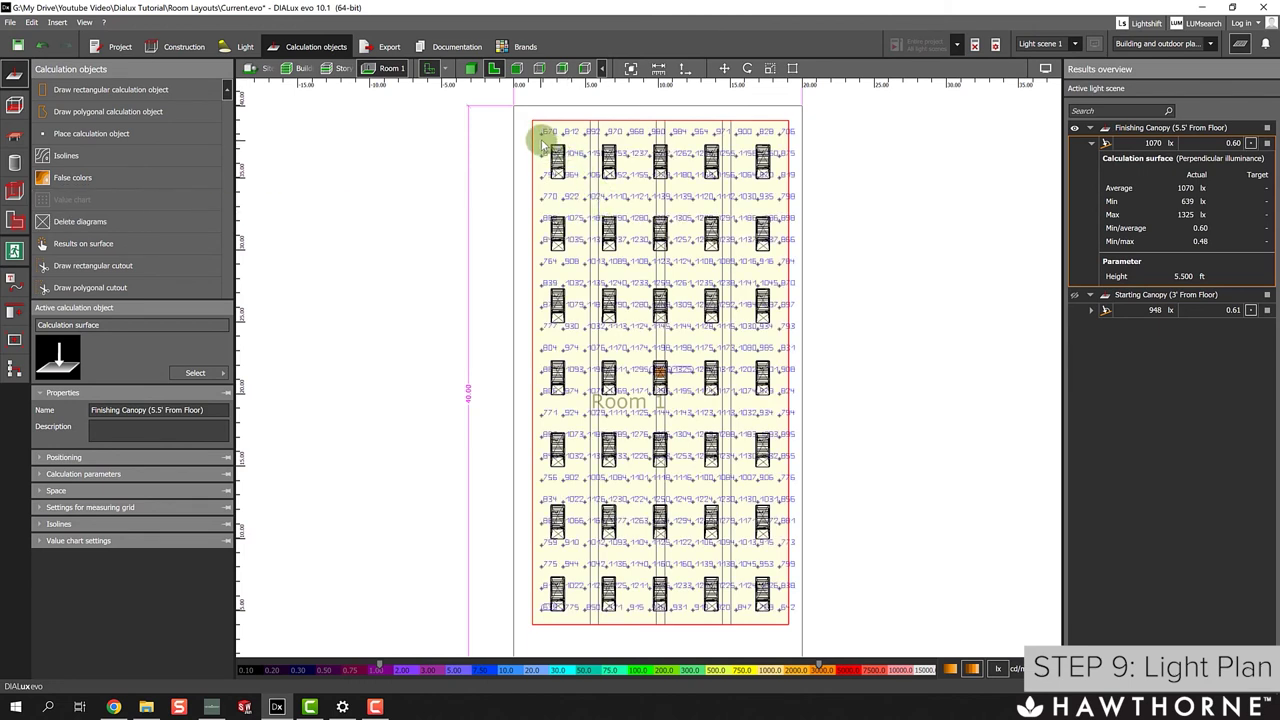
{"action": "left_click", "coordinate": [134, 178]}
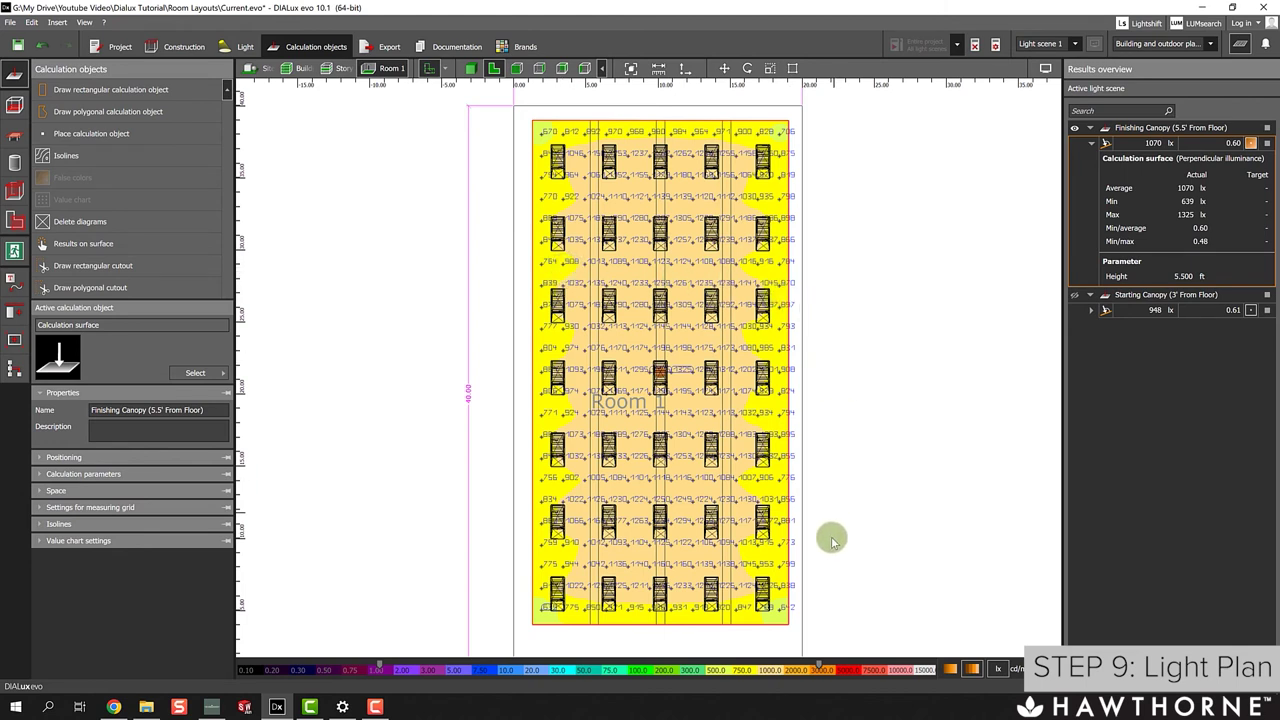
{"action": "mouse_move", "coordinate": [795, 670]}
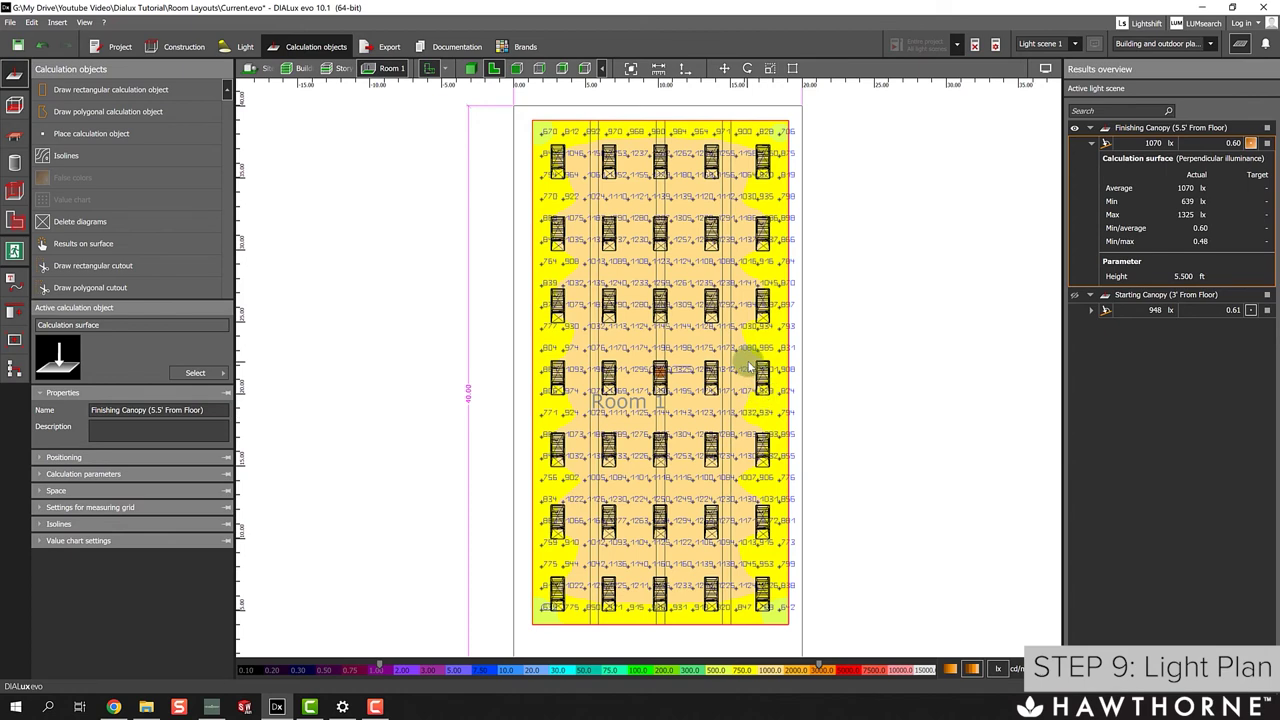
{"action": "scroll", "coordinate": [690, 199], "scroll_direction": "up", "scroll_amount": 1}
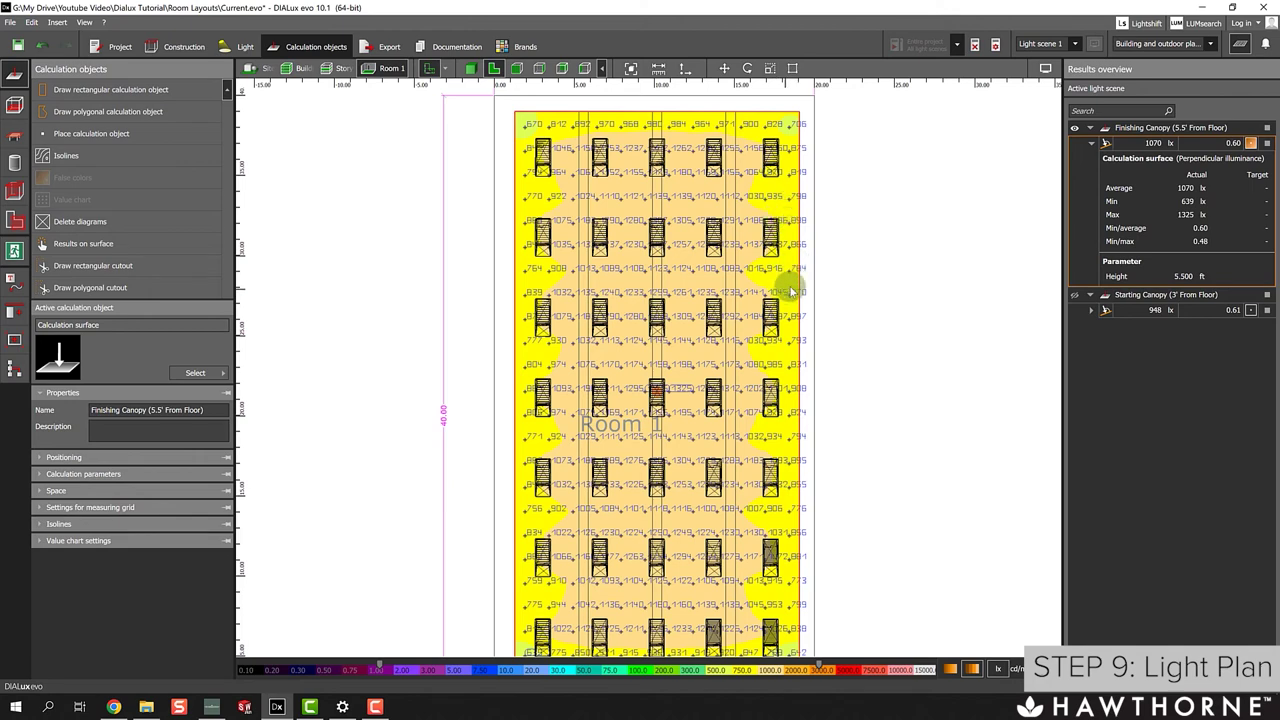
{"action": "scroll", "coordinate": [787, 316], "scroll_direction": "down", "scroll_amount": 1}
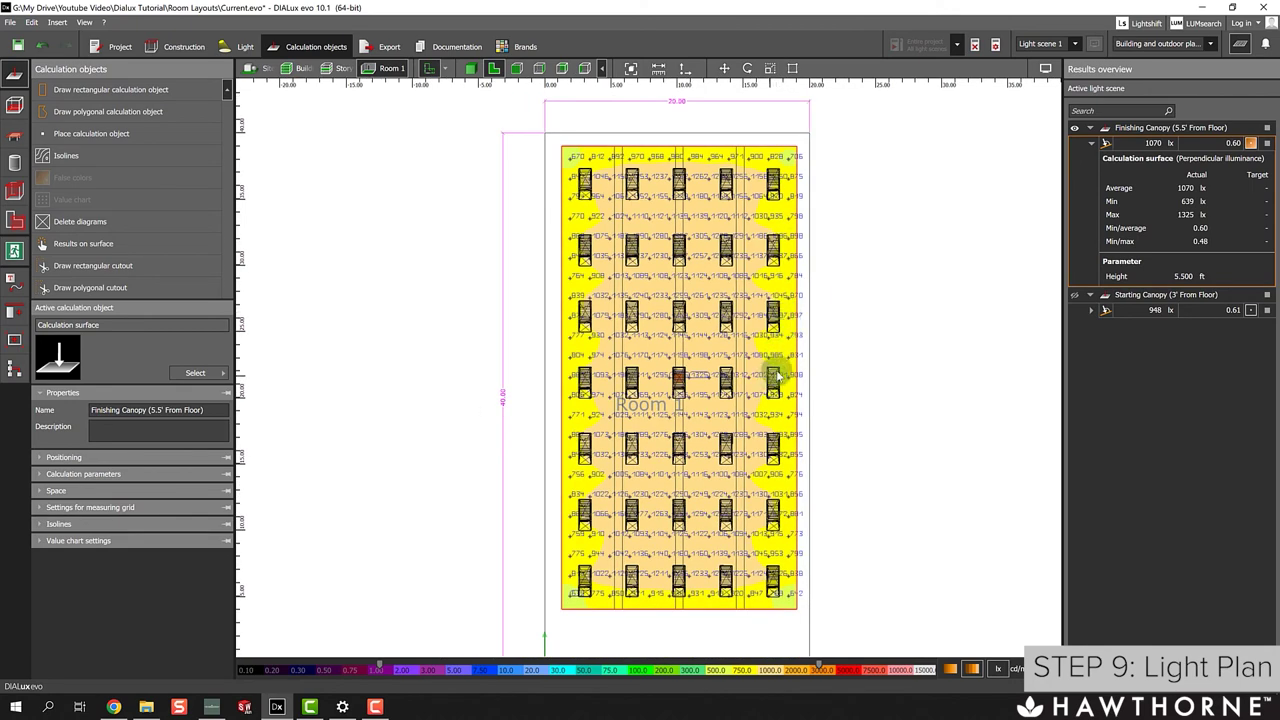
Set the luminaire arrangement's X alignment to Flush with field edges, accepting that the results become invalid.
{"action": "left_click", "coordinate": [242, 46]}
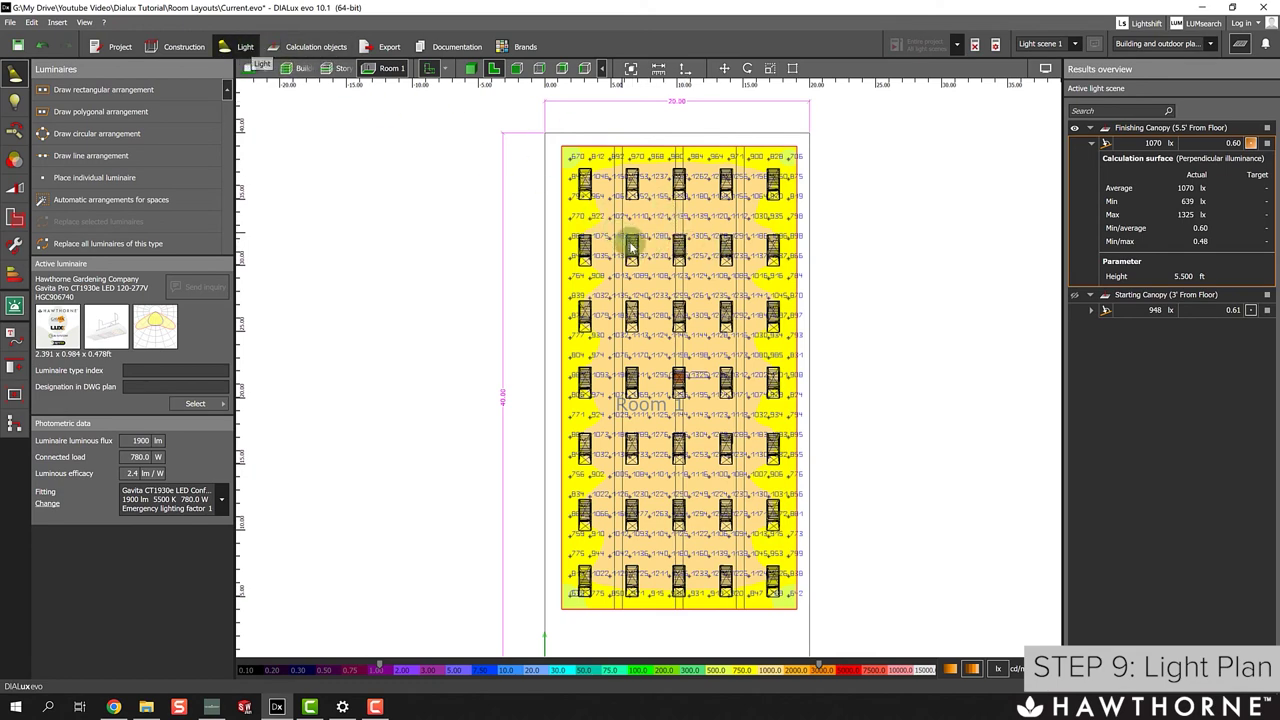
{"action": "left_click", "coordinate": [757, 213]}
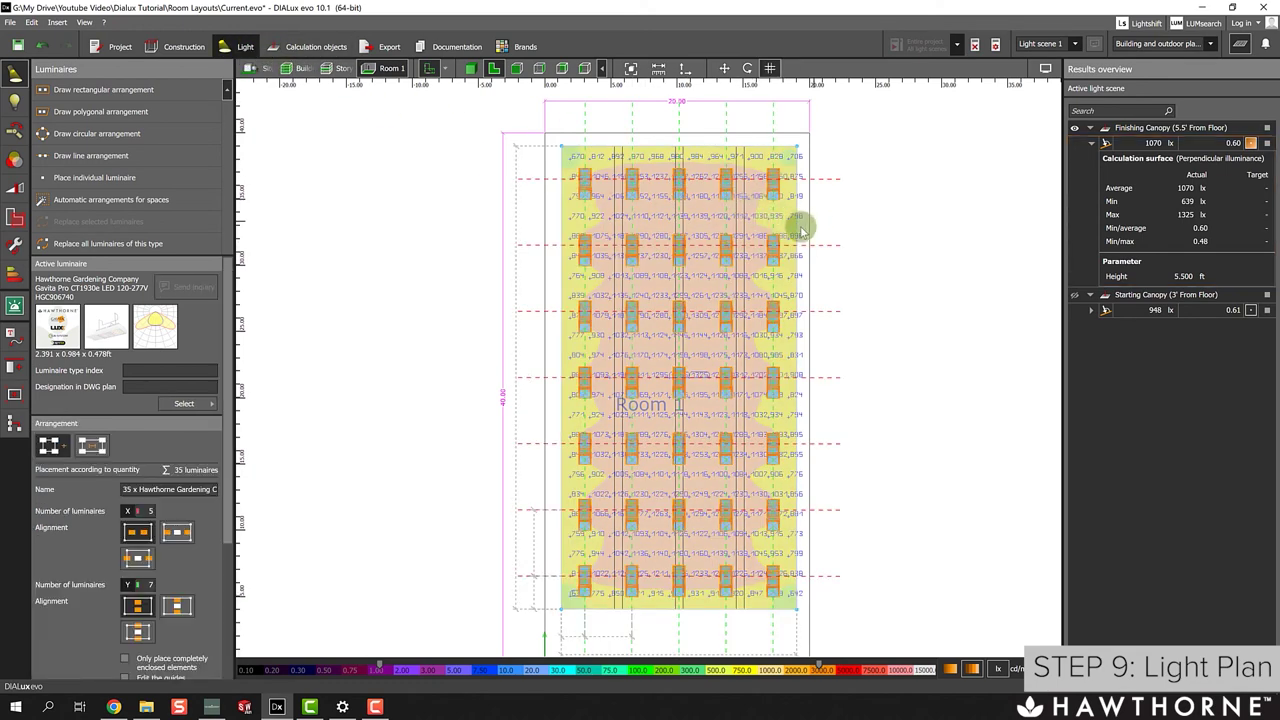
{"action": "scroll", "coordinate": [750, 250], "scroll_direction": "up", "scroll_amount": 3}
{"action": "scroll", "coordinate": [293, 512], "scroll_direction": "down", "scroll_amount": 1}
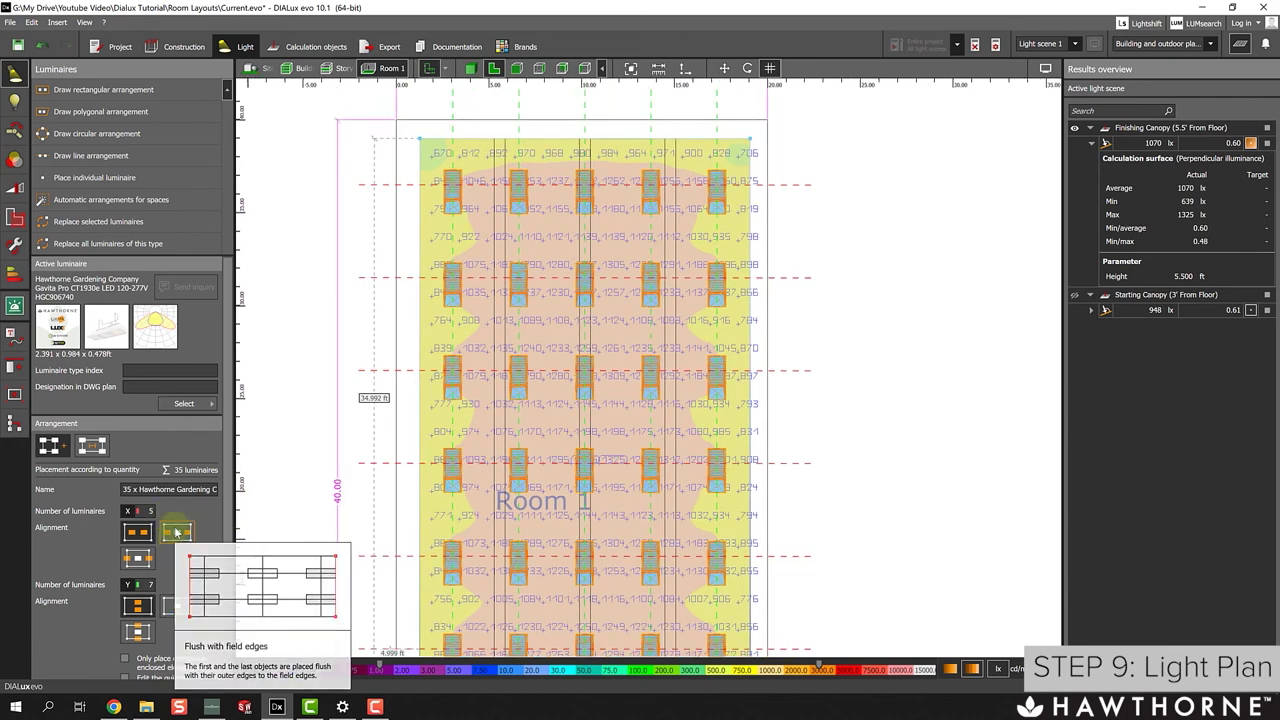
{"action": "left_click", "coordinate": [176, 535]}
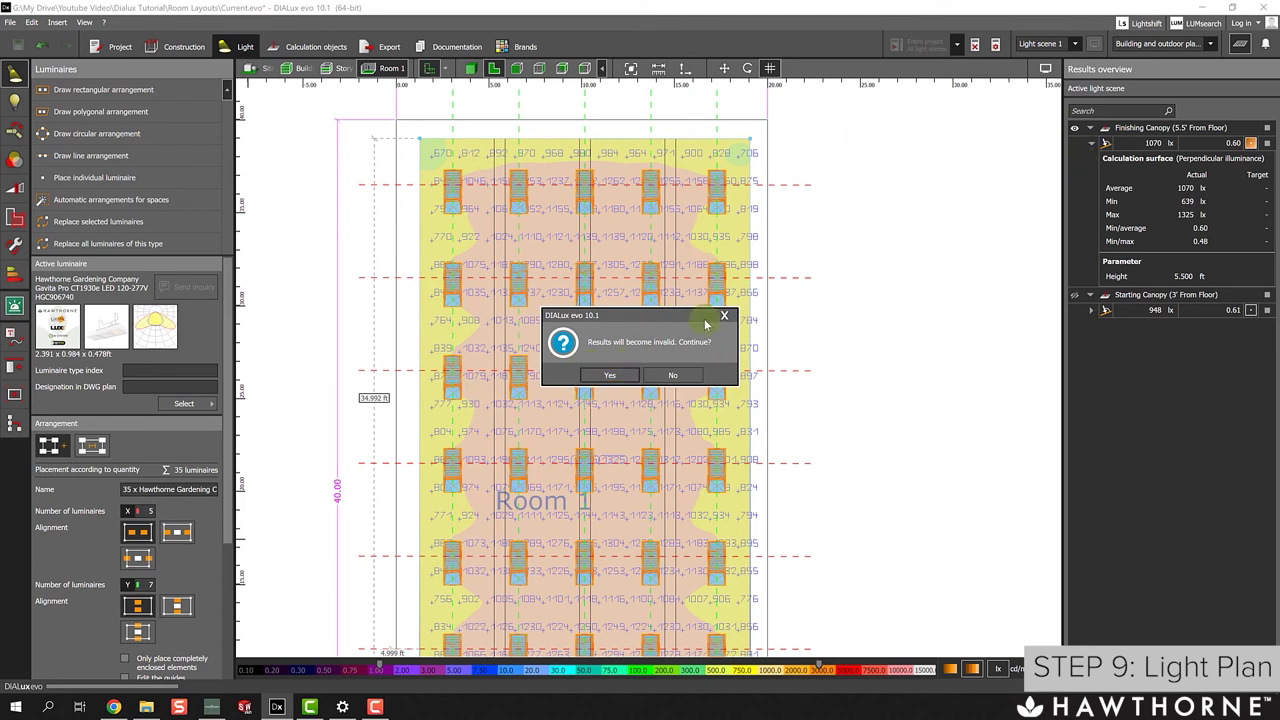
{"action": "left_click", "coordinate": [612, 376]}
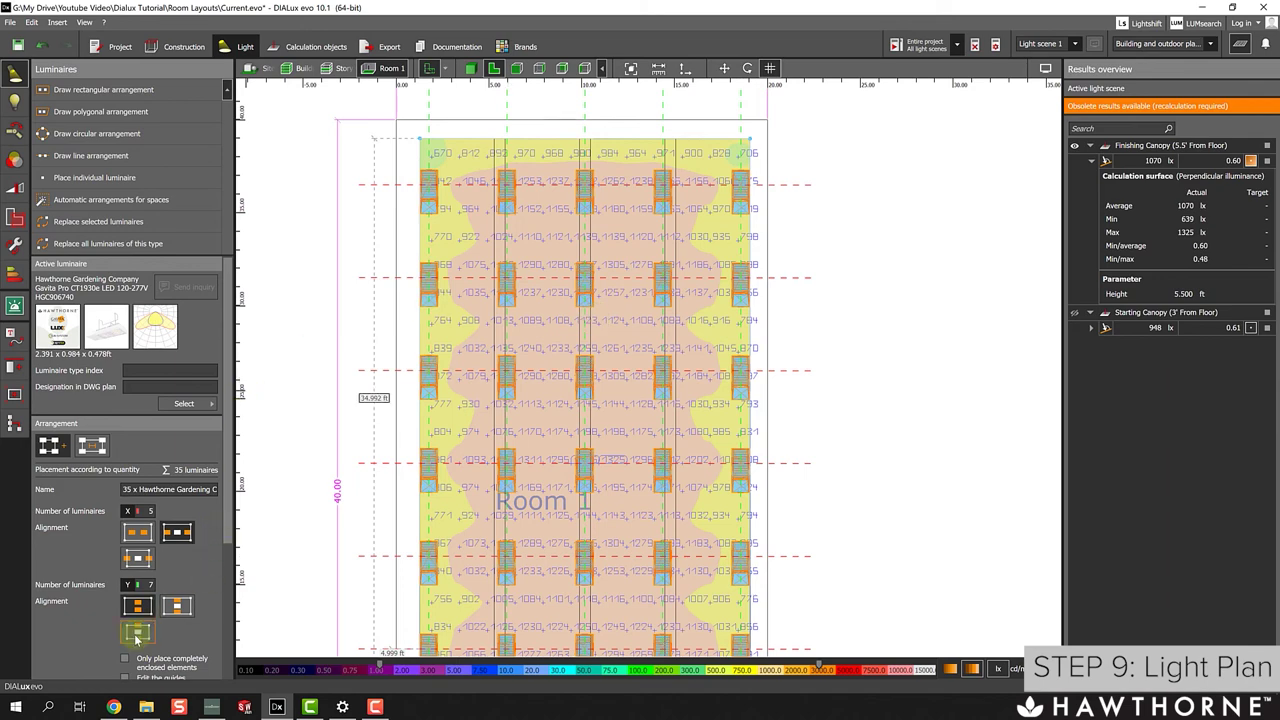
Set the arrangement's Y alignment flush with the field edges as well.
{"action": "left_click", "coordinate": [178, 625]}
{"action": "scroll", "coordinate": [518, 247], "scroll_direction": "down", "scroll_amount": 2}
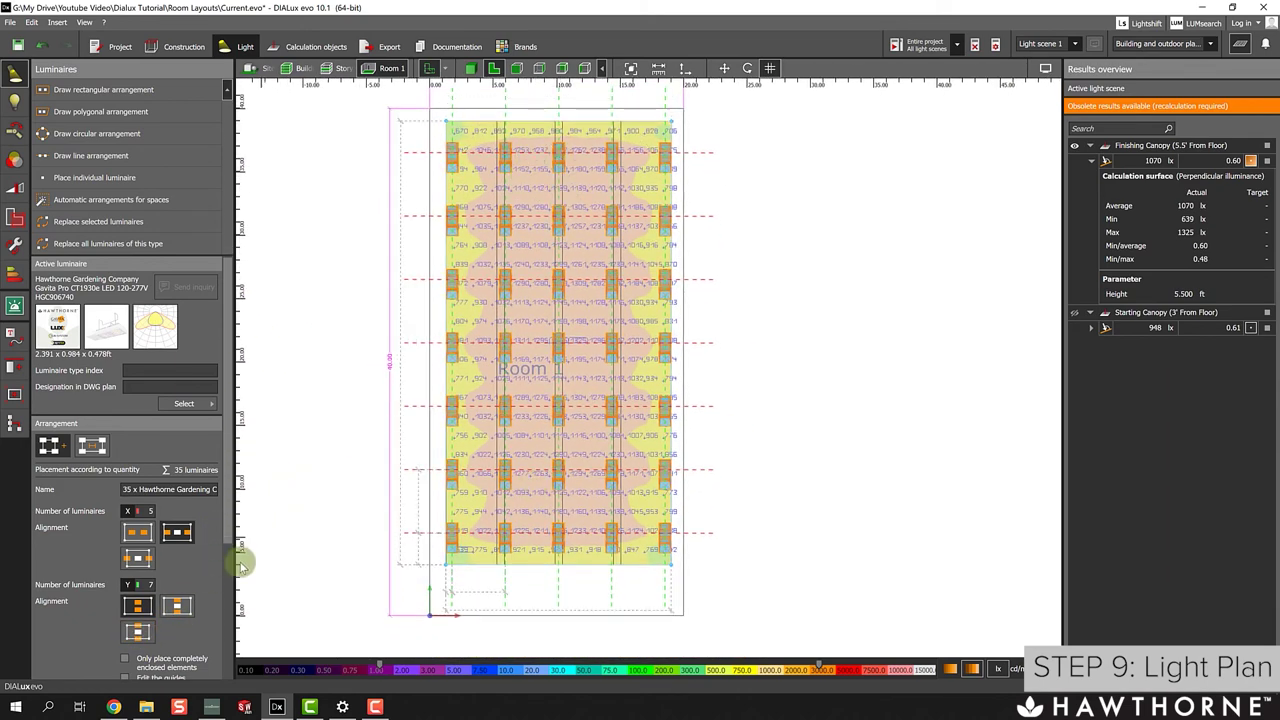
{"action": "left_click", "coordinate": [176, 605]}
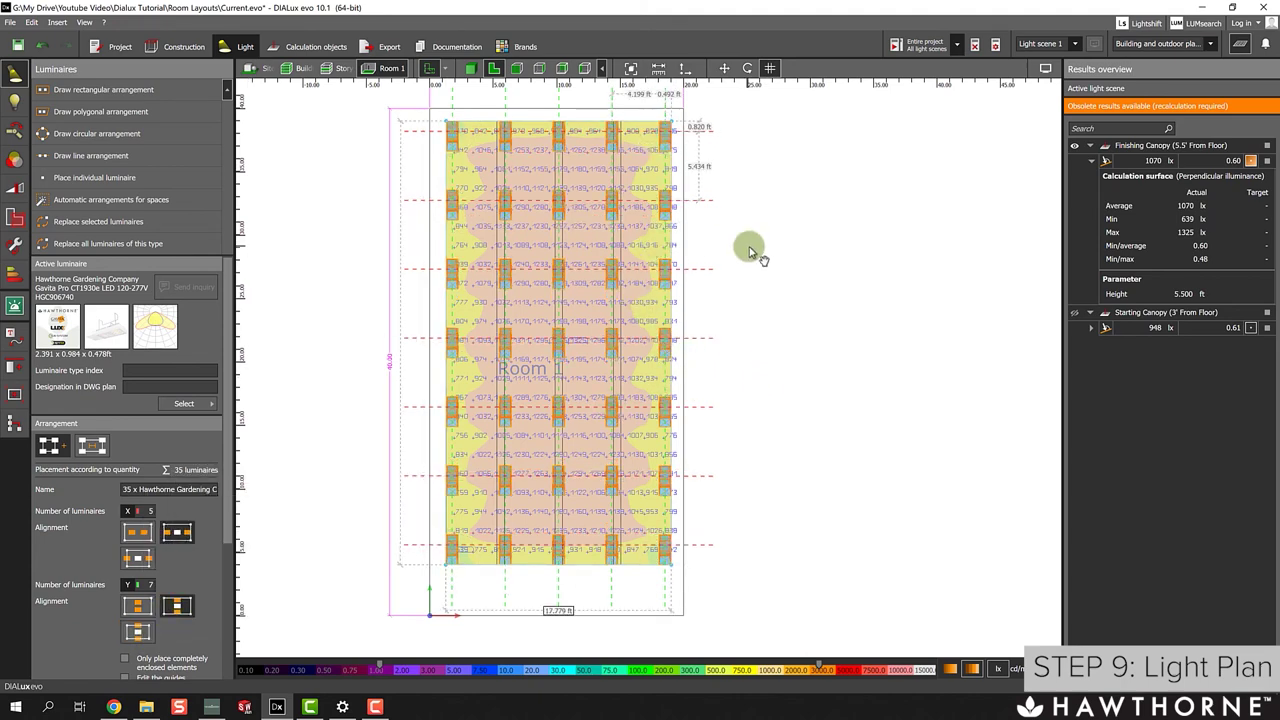
Stretch the luminaire arrangement's lower edge beyond the canopy to a field length of about 36.3 ft, and deselect it.
{"action": "middle_click_drag", "start_coordinate": [751, 246], "coordinate": [752, 204]}
{"action": "scroll", "coordinate": [575, 470], "scroll_direction": "up", "scroll_amount": 2}
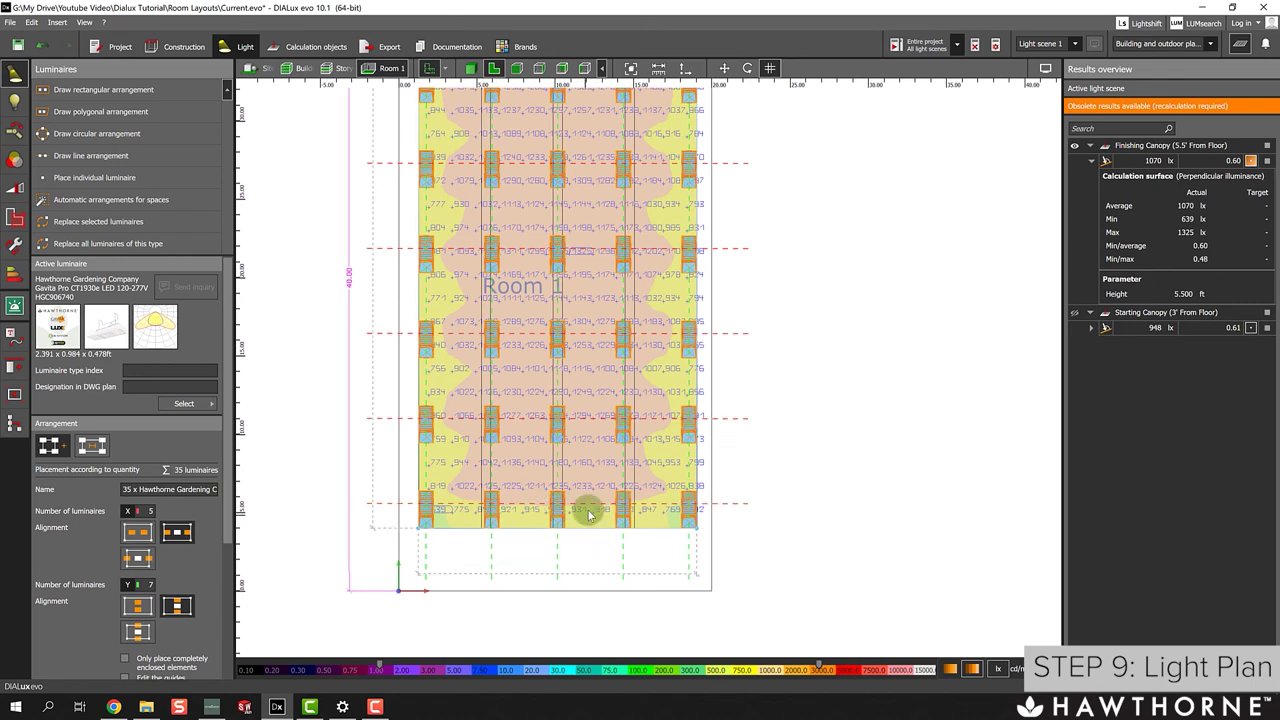
{"action": "scroll", "coordinate": [565, 537], "scroll_direction": "up", "scroll_amount": 1}
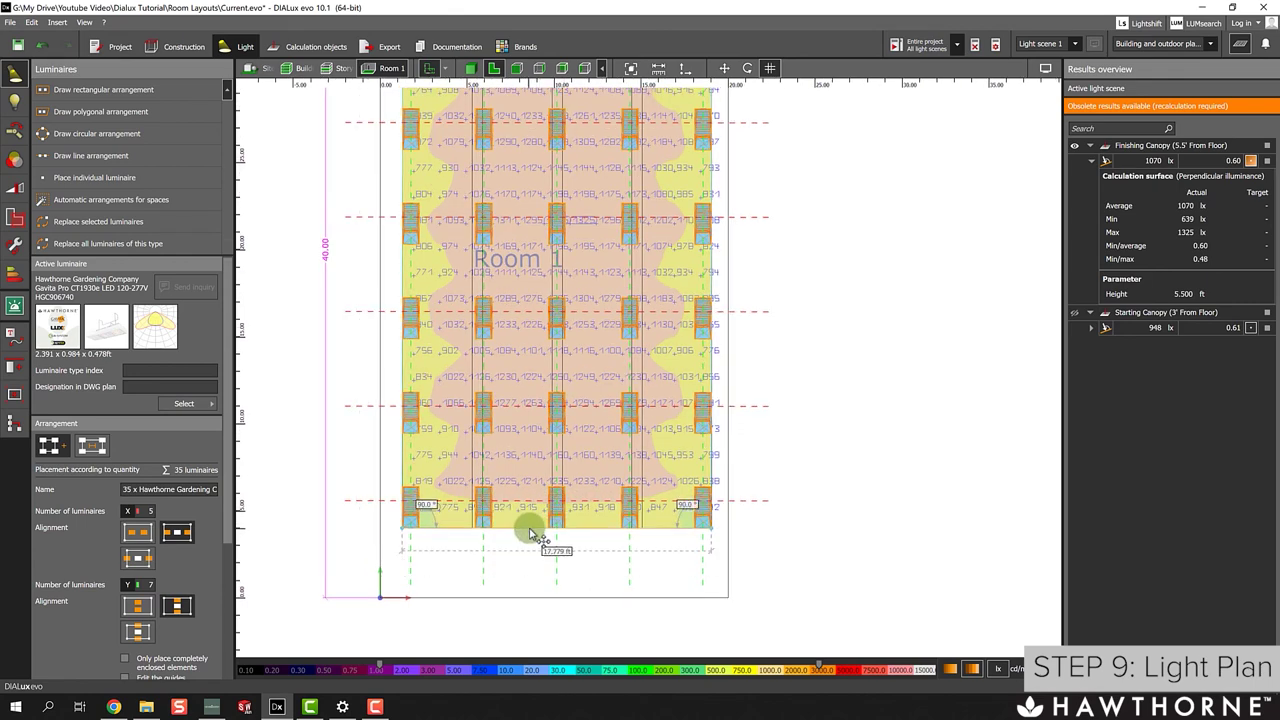
{"action": "mouse_move", "coordinate": [530, 534]}
{"action": "left_mouse_down"}
{"action": "mouse_move", "coordinate": [507, 583]}
{"action": "mouse_move", "coordinate": [523, 523]}
{"action": "mouse_move", "coordinate": [524, 550]}
{"action": "left_mouse_up"}
{"action": "scroll", "coordinate": [523, 540], "scroll_direction": "up", "scroll_amount": 1}
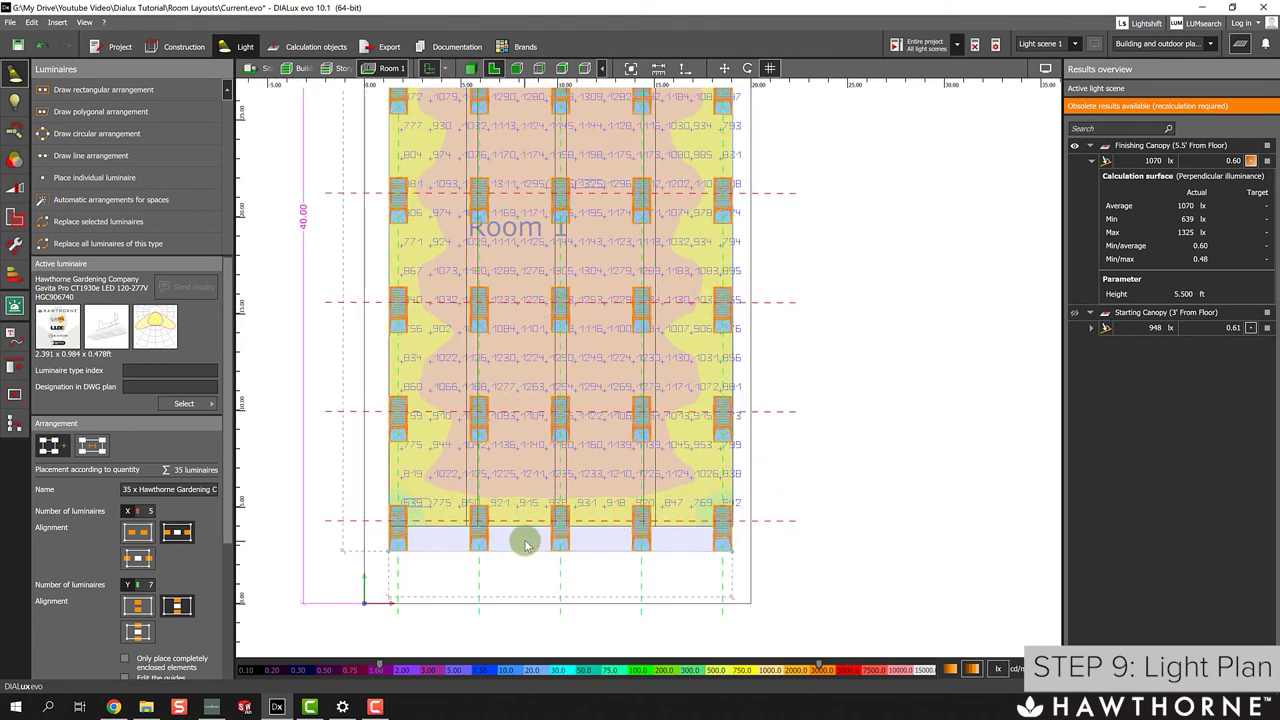
{"action": "scroll", "coordinate": [523, 530], "scroll_direction": "down", "scroll_amount": 2}
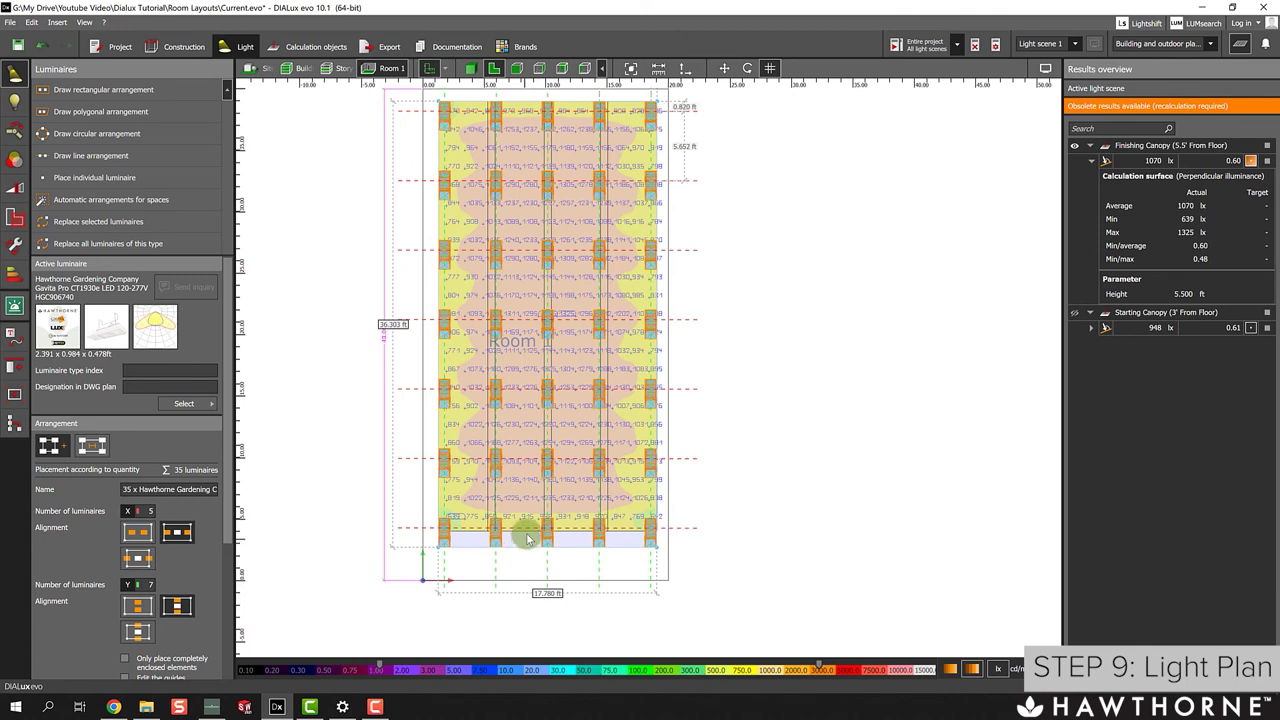
{"action": "left_click", "coordinate": [710, 331]}
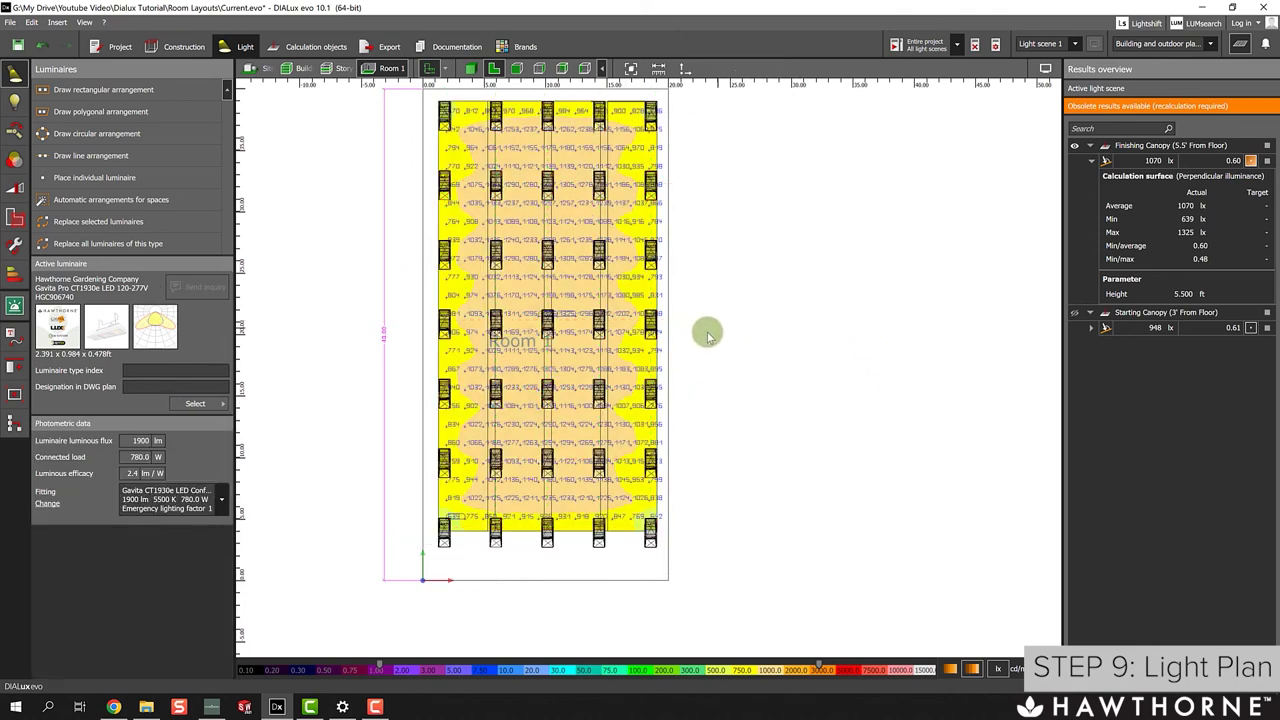
Switch Room 1 to the 3D view and turn on the light distribution display for the selected luminaire arrangement.
{"action": "left_click", "coordinate": [596, 320]}
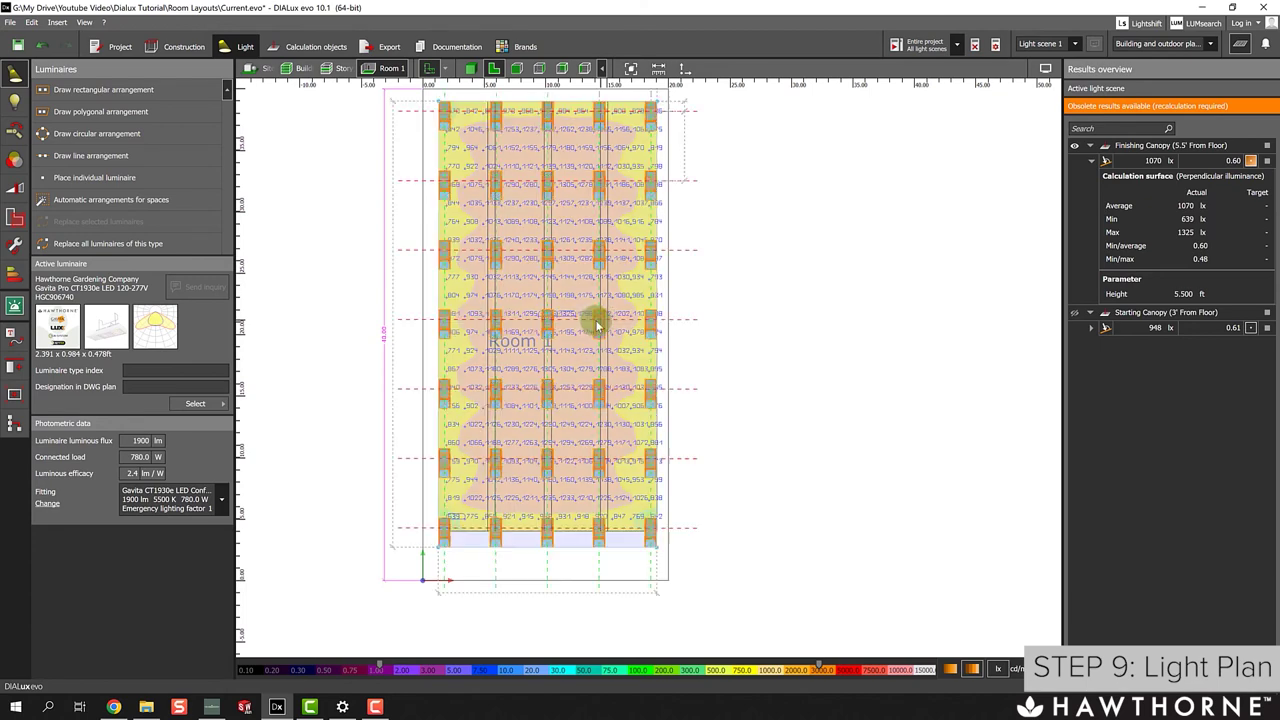
{"action": "scroll", "coordinate": [563, 326], "scroll_direction": "up", "scroll_amount": 1}
{"action": "scroll", "coordinate": [565, 327], "scroll_direction": "up", "scroll_amount": 1}
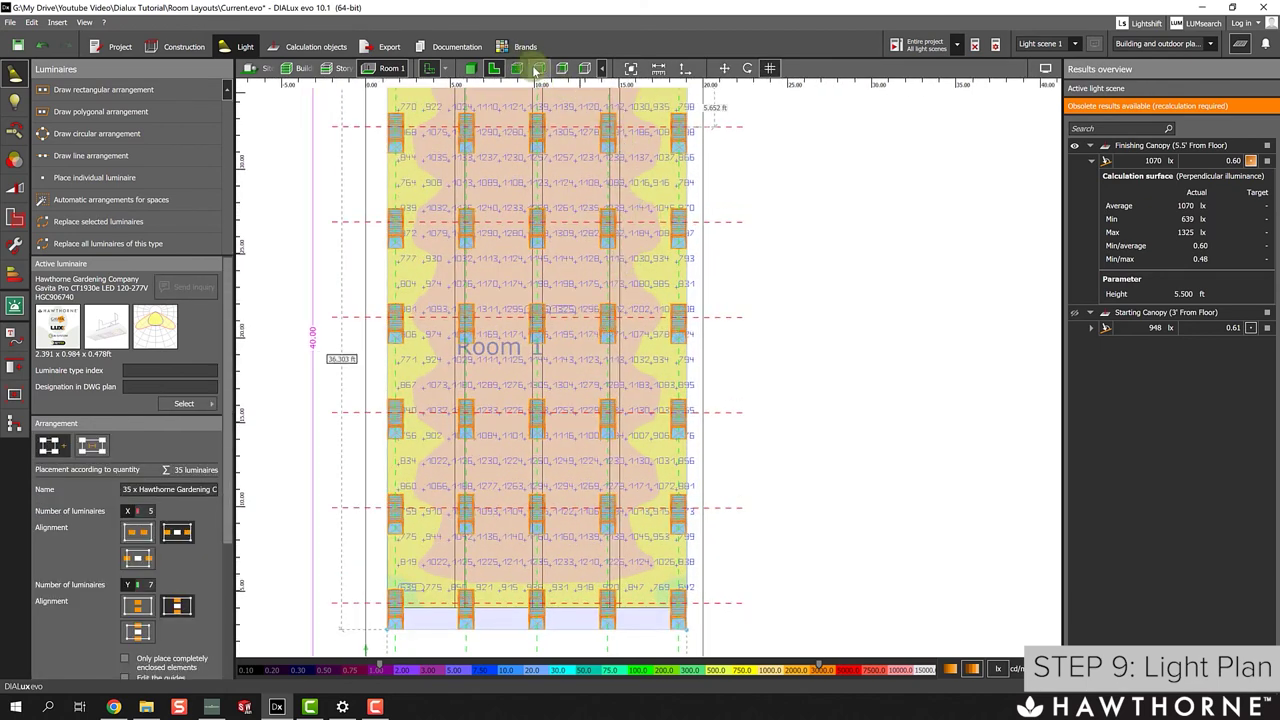
{"action": "left_click", "coordinate": [470, 68]}
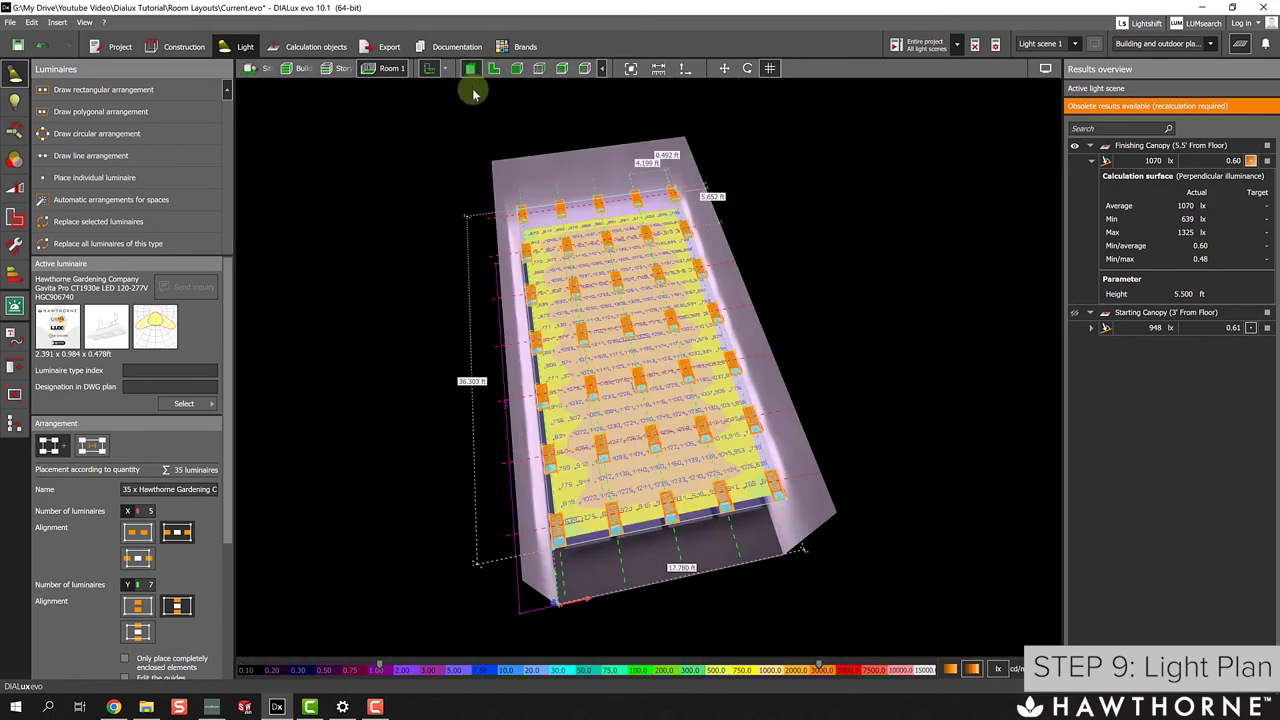
{"action": "left_click_drag", "start_coordinate": [427, 328], "coordinate": [466, 203]}
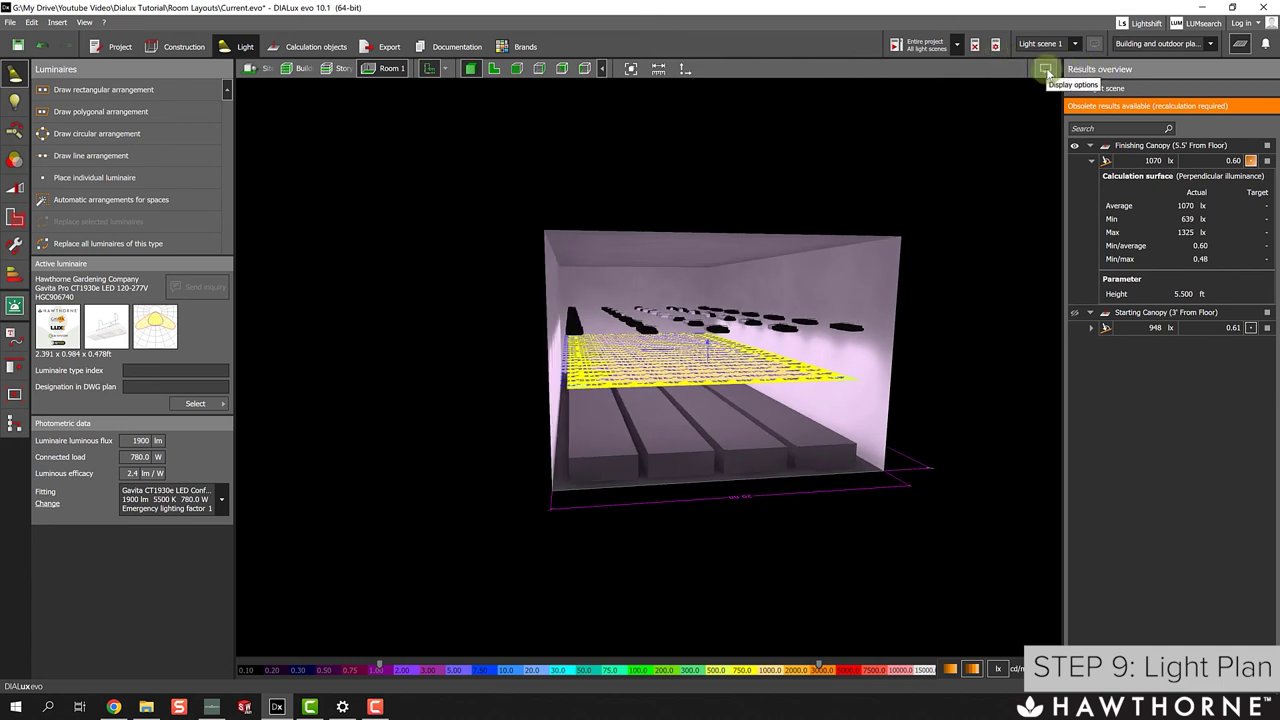
{"action": "left_click", "coordinate": [1045, 72]}
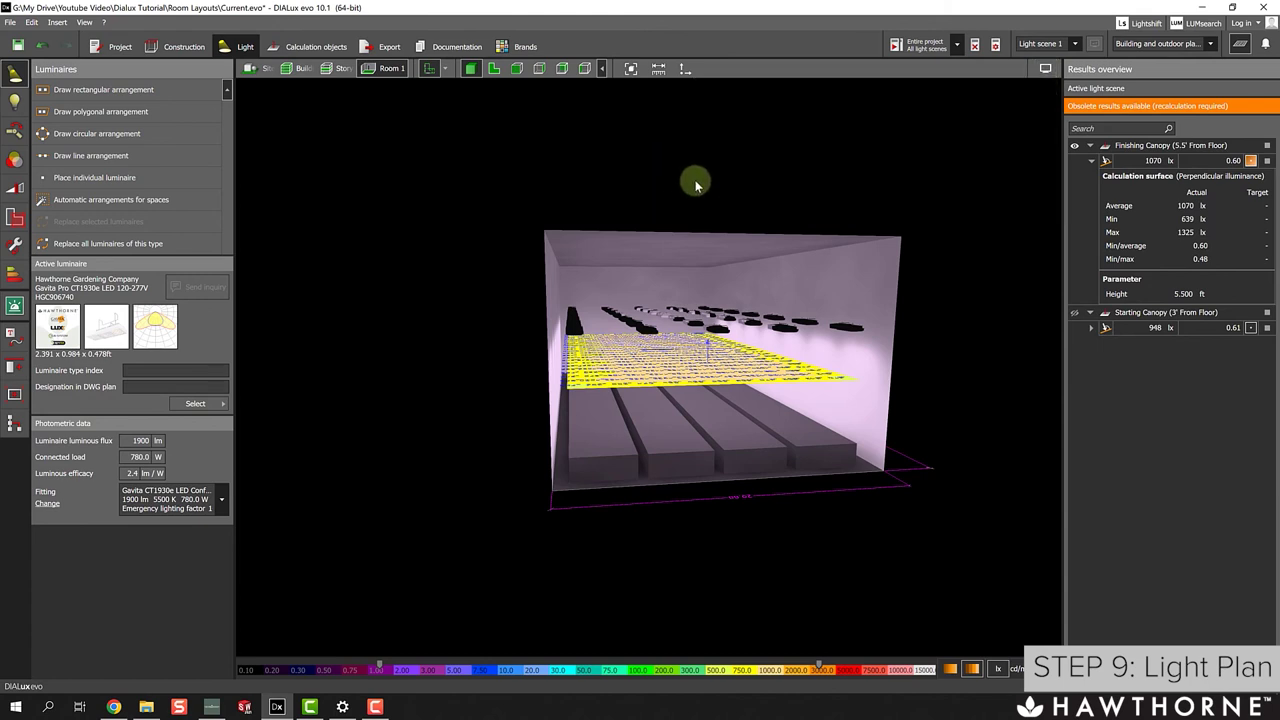
{"action": "left_click", "coordinate": [680, 316]}
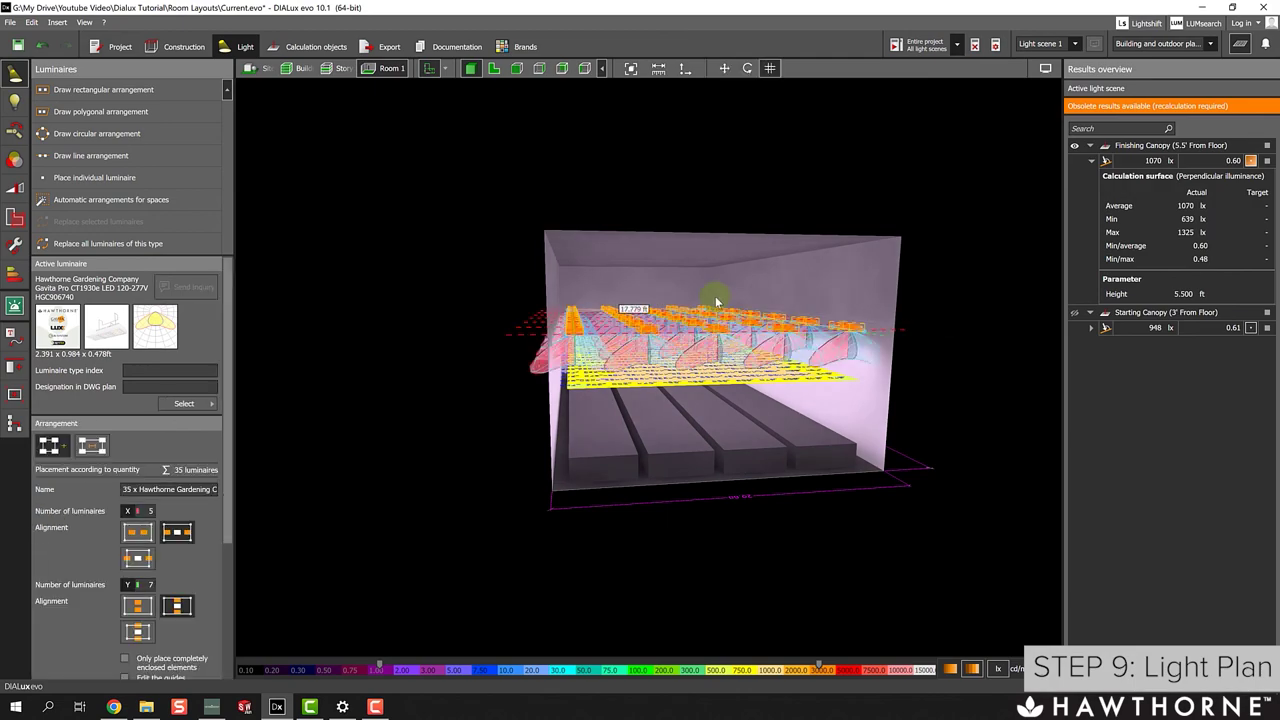
Examine how the luminaires' light distributions spread over the canopy, first in 3D and again in the floor plan.
{"action": "scroll", "coordinate": [670, 378], "scroll_direction": "up", "scroll_amount": 5}
{"action": "scroll", "coordinate": [764, 470], "scroll_direction": "down", "scroll_amount": 3}
{"action": "right_click_drag", "start_coordinate": [757, 468], "coordinate": [760, 328]}
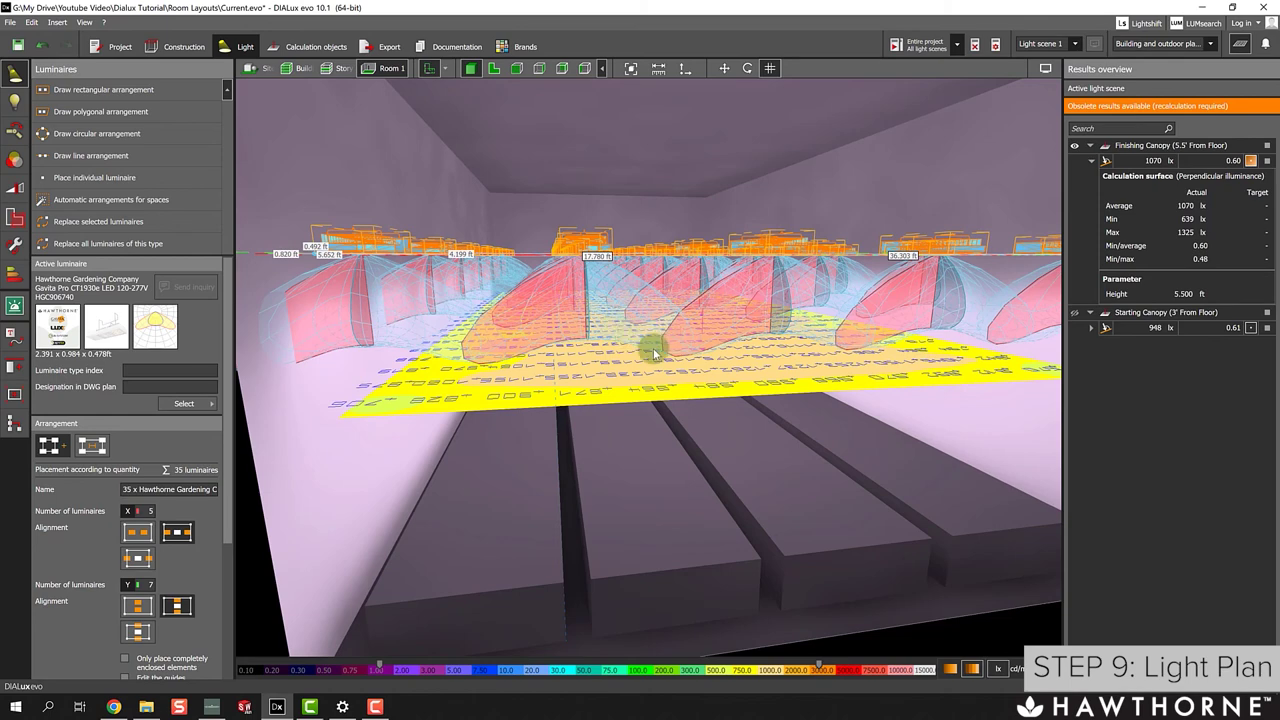
{"action": "left_click", "coordinate": [494, 70]}
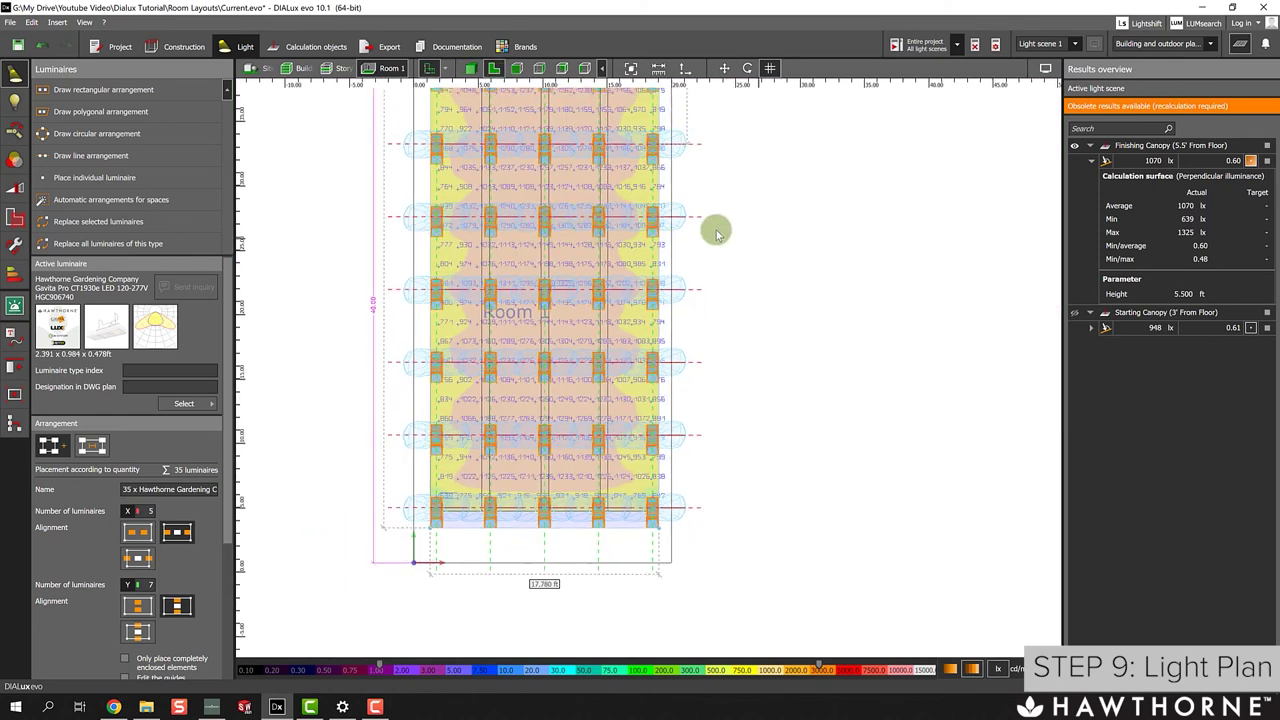
{"action": "scroll", "coordinate": [654, 280], "scroll_direction": "up", "scroll_amount": 1}
{"action": "scroll", "coordinate": [620, 296], "scroll_direction": "up", "scroll_amount": 1}
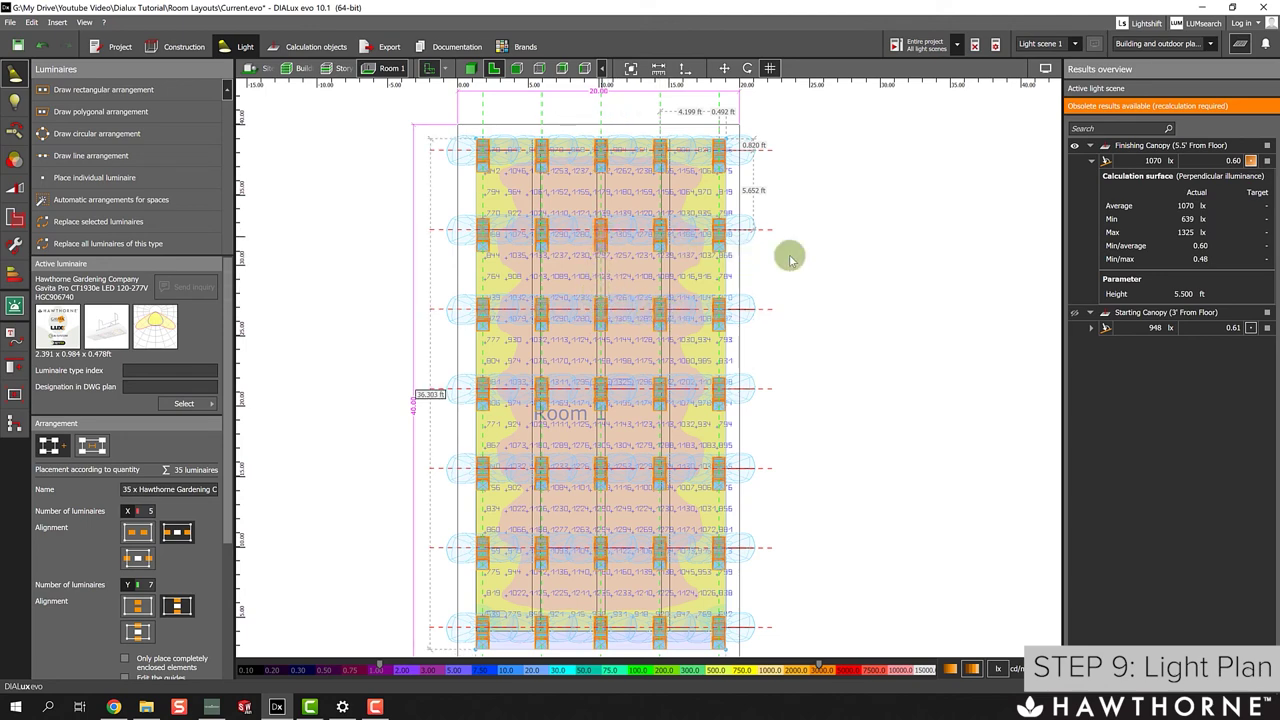
{"action": "left_click", "coordinate": [837, 257]}
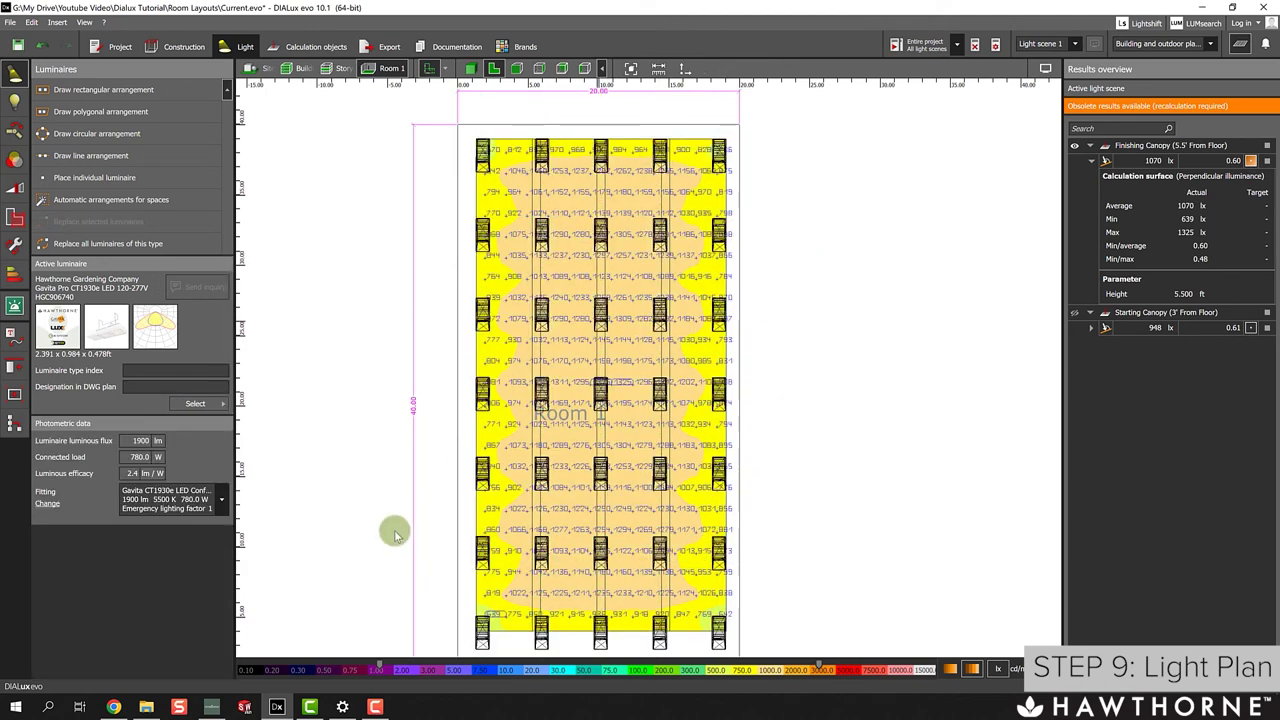
Try 6 luminaires in Y and 6 in X for the arrangement, and return to 5 in X and 7 in Y.
{"action": "left_click", "coordinate": [395, 530]}
{"action": "scroll", "coordinate": [152, 507], "scroll_direction": "down", "scroll_amount": 1}
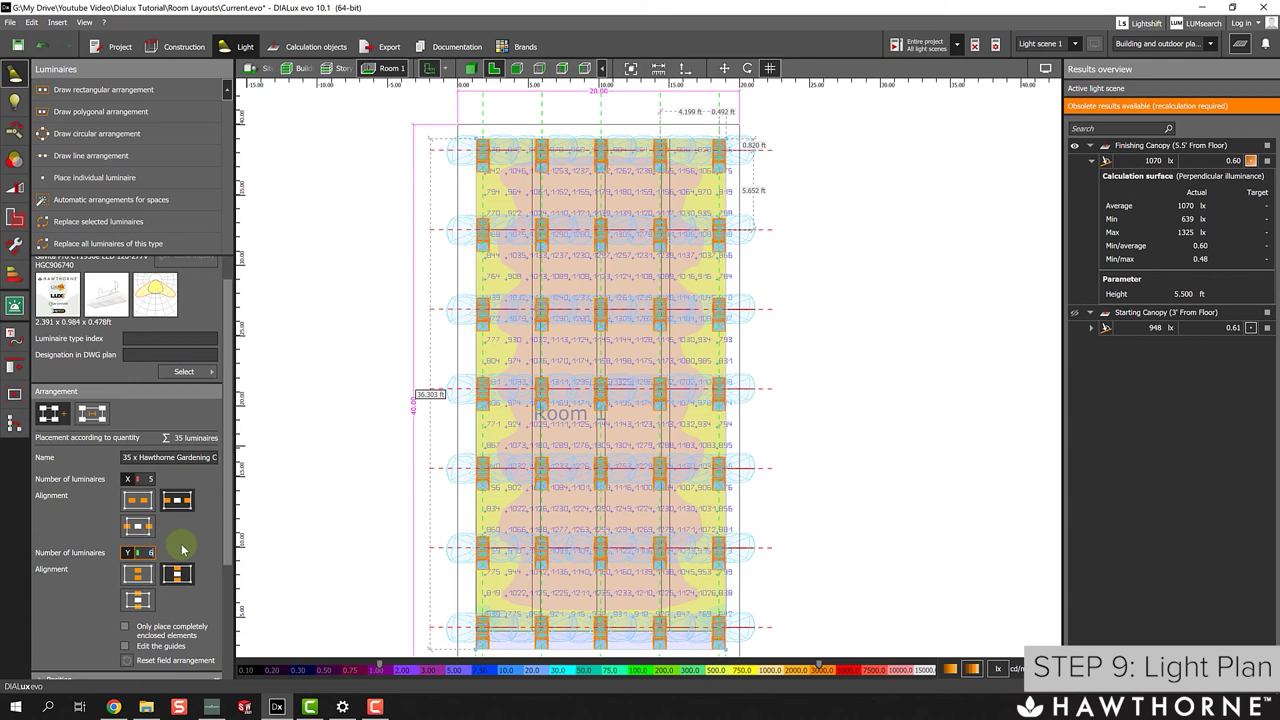
{"action": "key", "text": "Tab"}
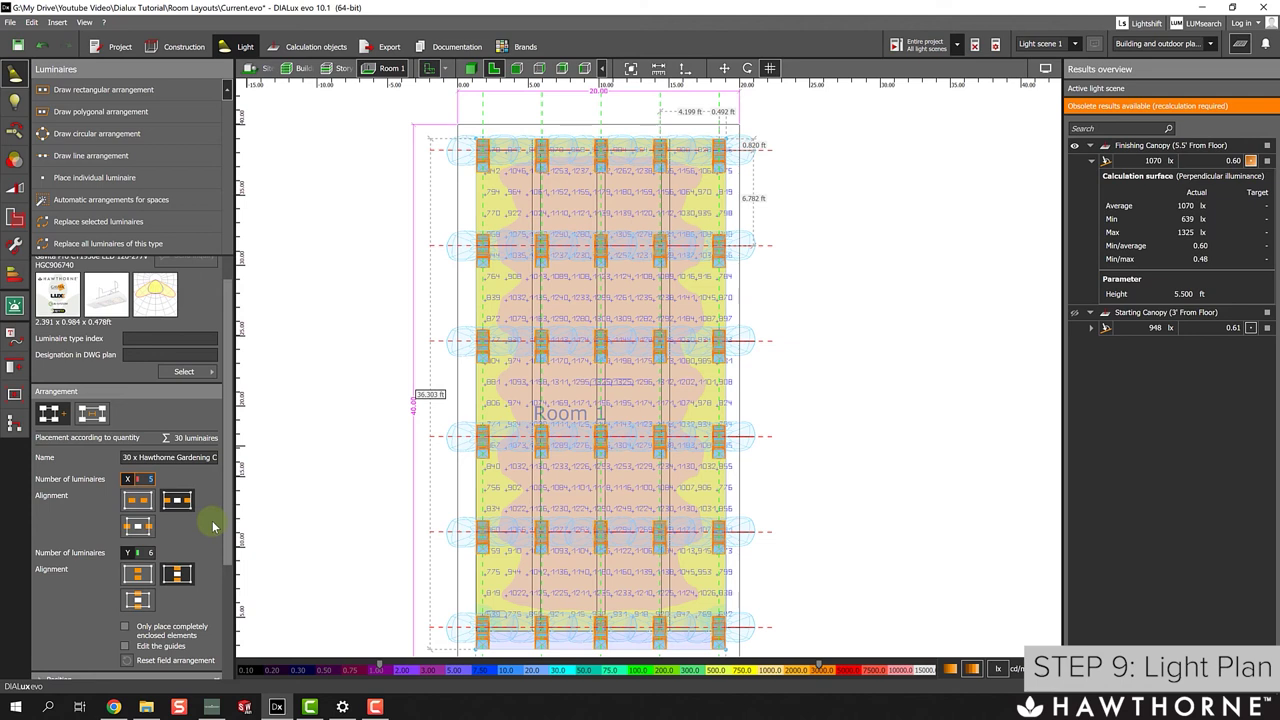
{"action": "type", "text": "6"}
{"action": "key", "text": "Tab"}
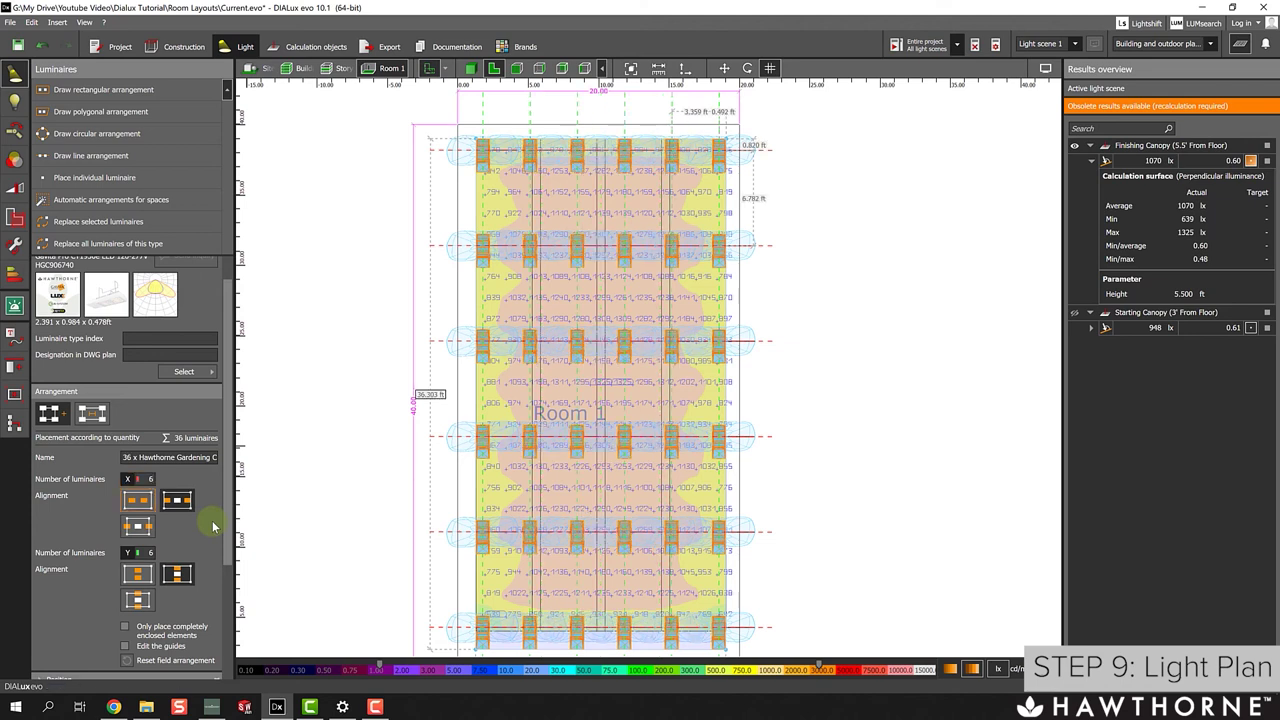
{"action": "left_click", "coordinate": [140, 552]}
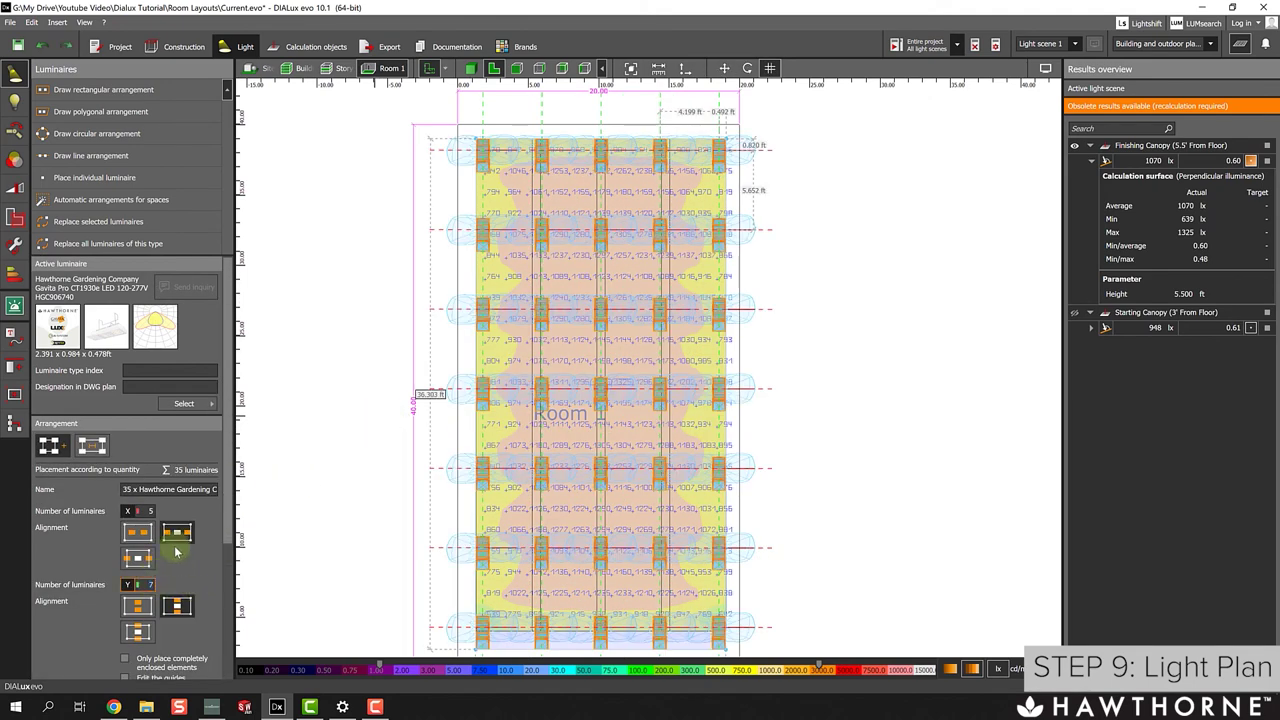
Set the arrangement to 4 luminaires in X and 9 in Y, check its coverage across the canopy, and deselect it.
{"action": "left_click", "coordinate": [153, 512]}
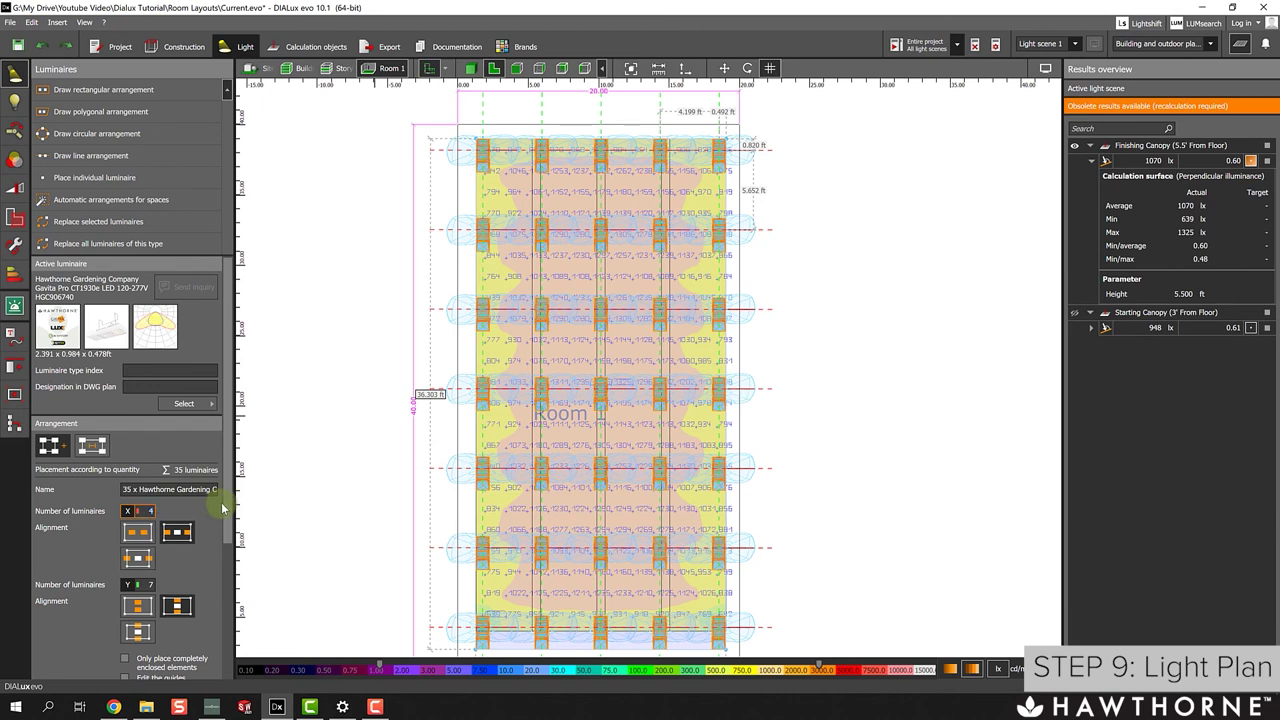
{"action": "left_click", "coordinate": [148, 584]}
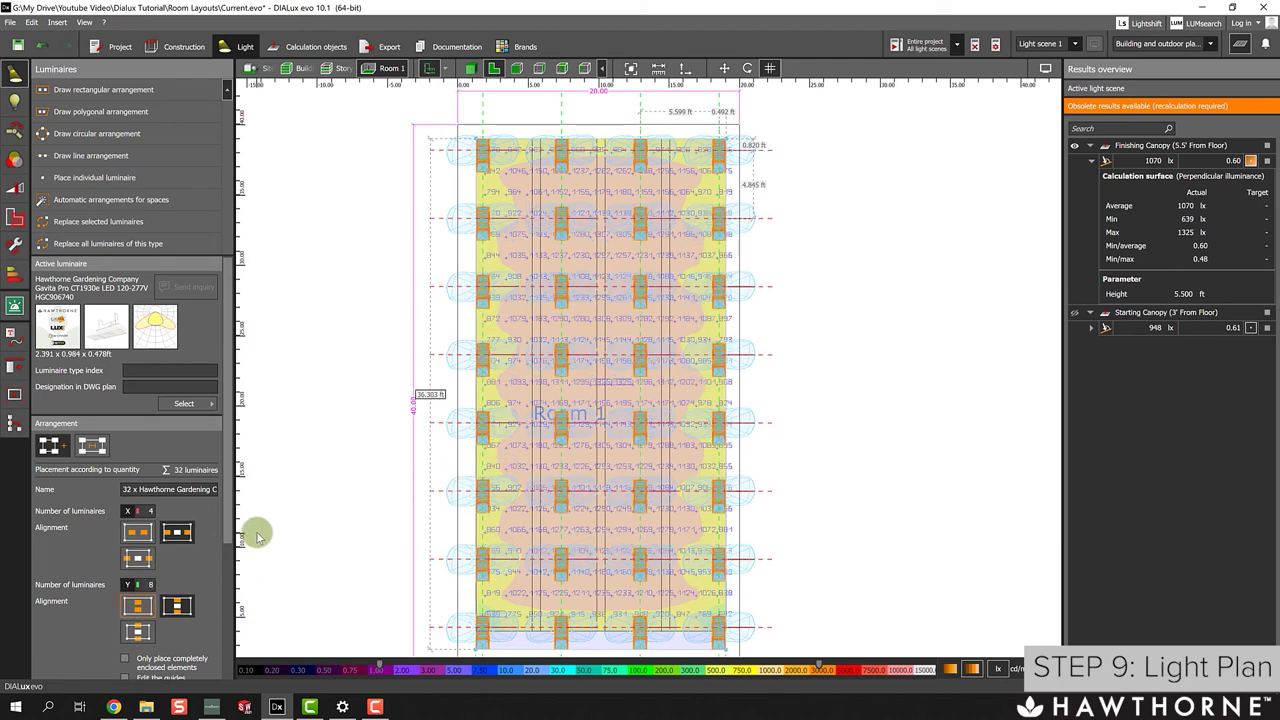
{"action": "left_click", "coordinate": [145, 585]}
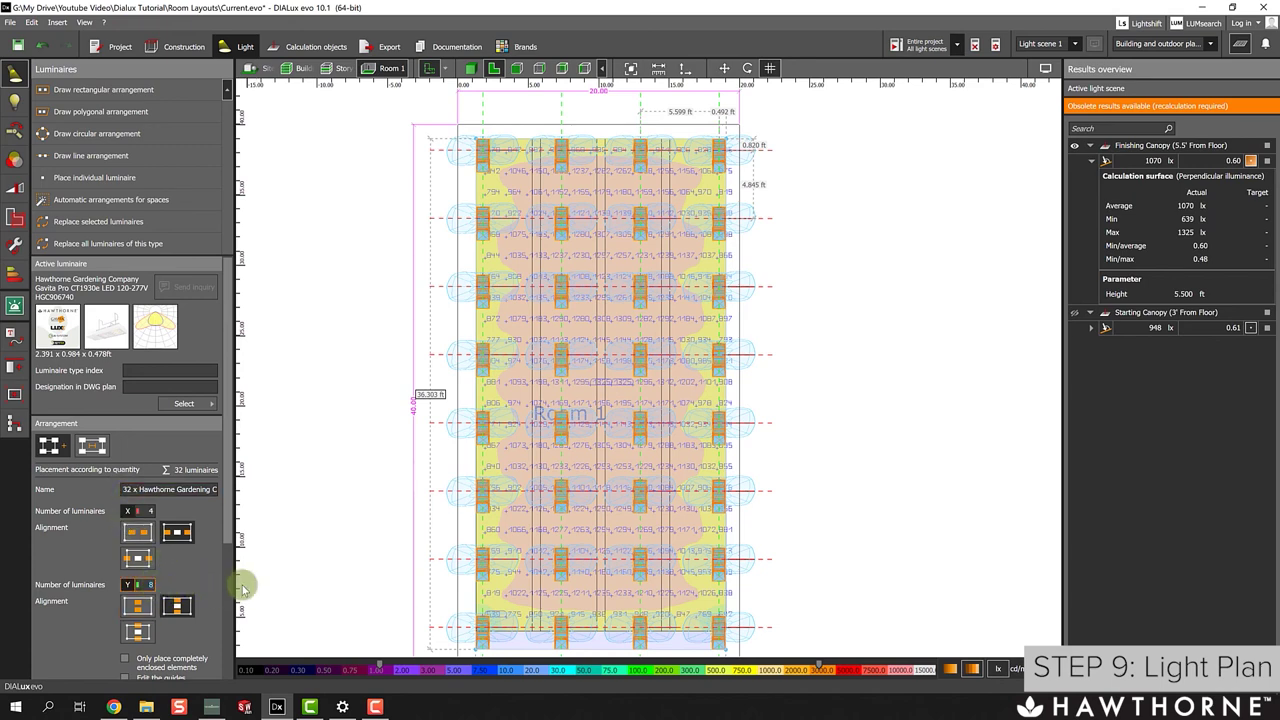
{"action": "key", "text": "Up"}
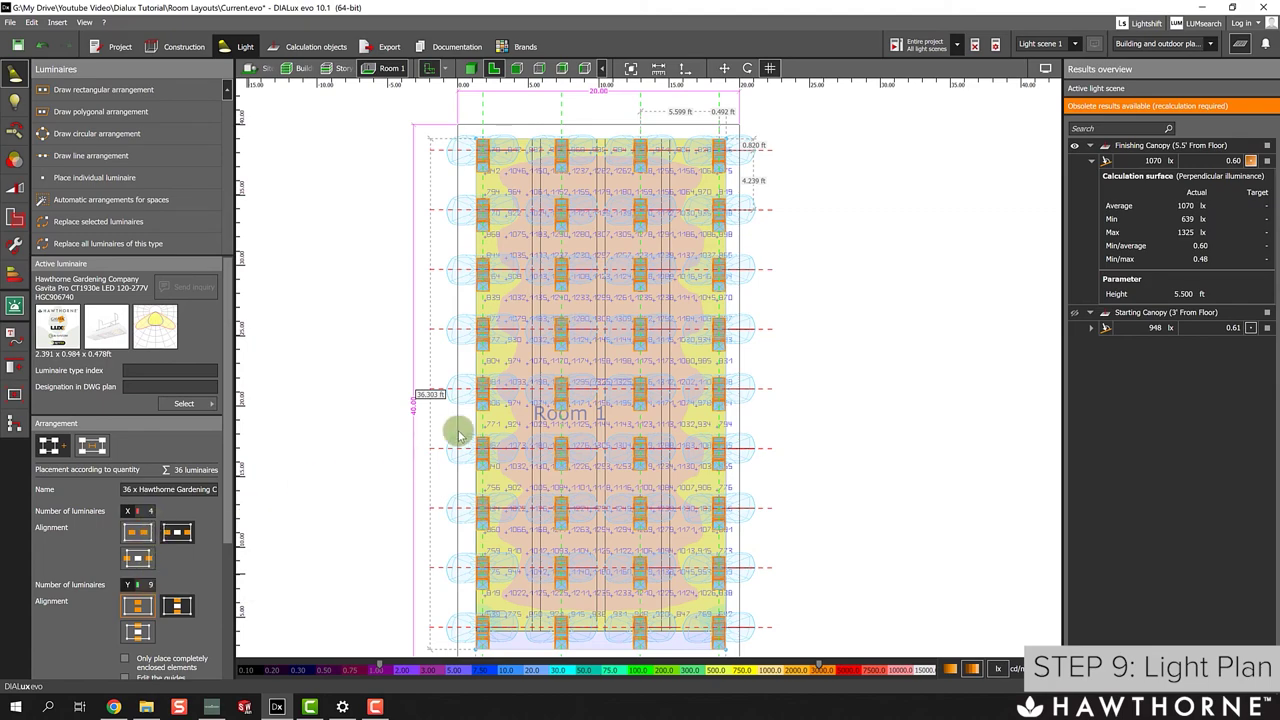
{"action": "scroll", "coordinate": [503, 463], "scroll_direction": "down", "scroll_amount": 2}
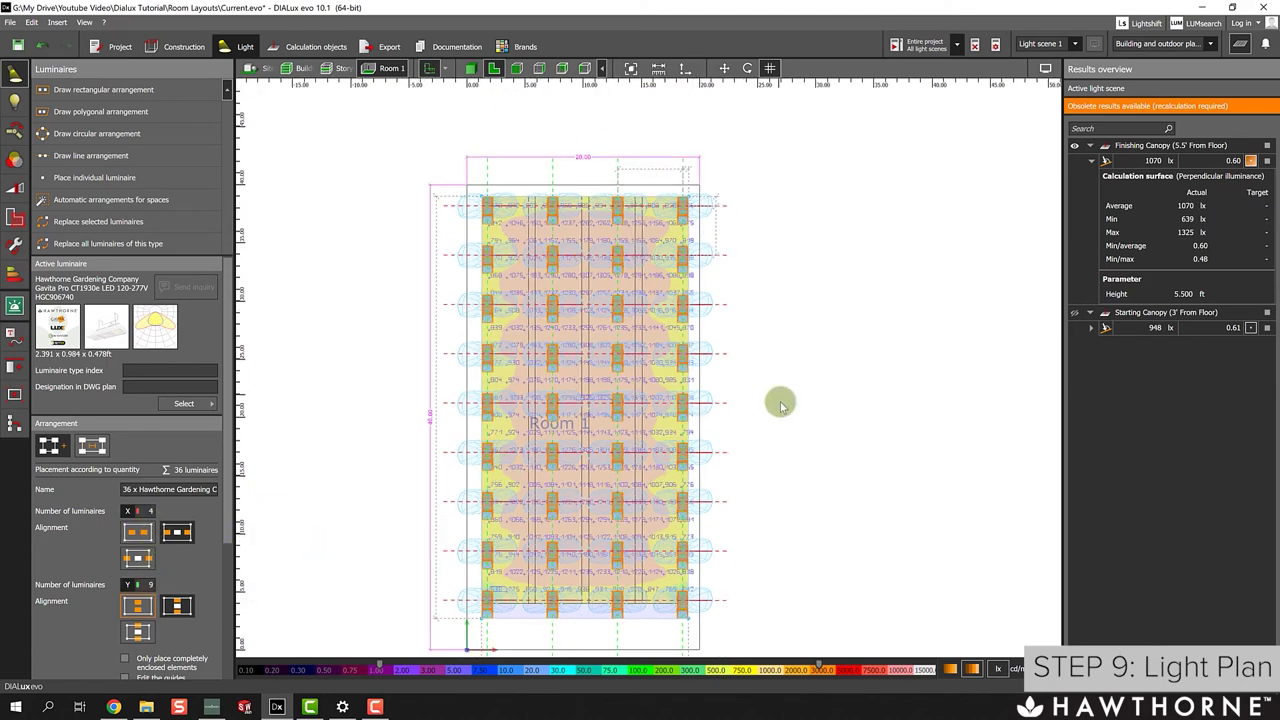
{"action": "scroll", "coordinate": [771, 425], "scroll_direction": "up", "scroll_amount": 3}
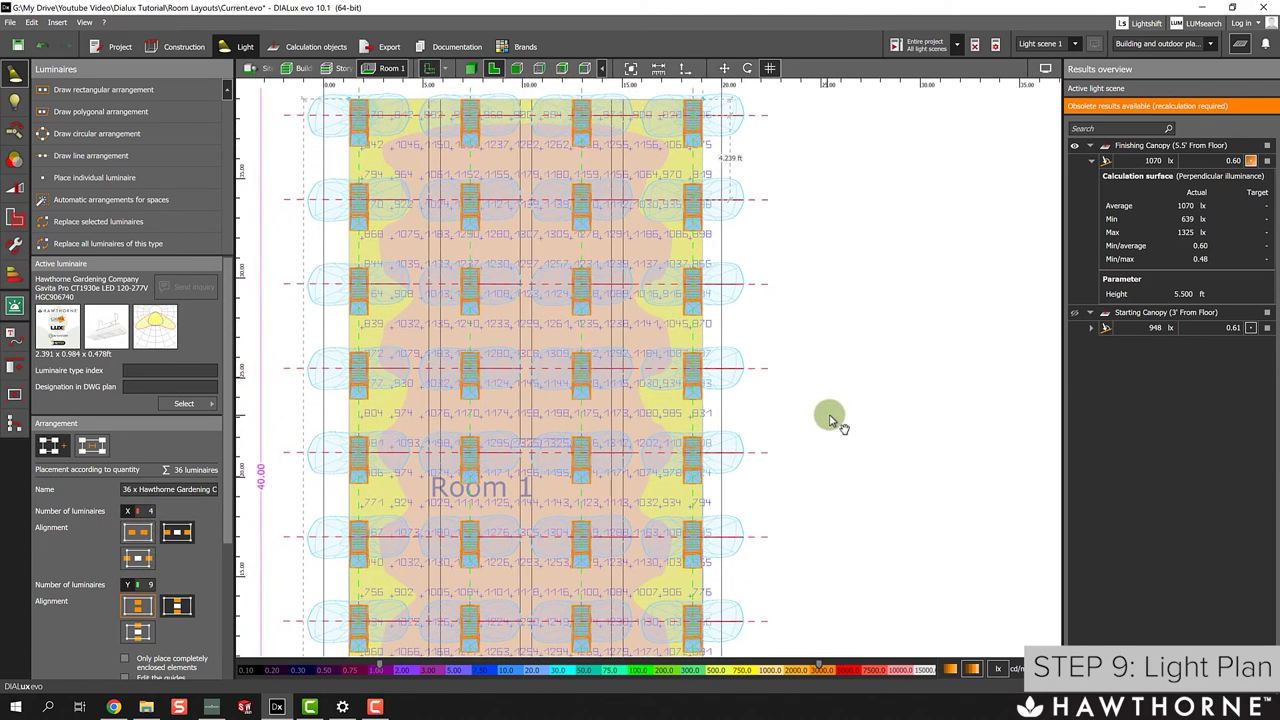
{"action": "middle_click_drag", "start_coordinate": [787, 443], "coordinate": [829, 263]}
{"action": "scroll", "coordinate": [800, 300], "scroll_direction": "down", "scroll_amount": 1}
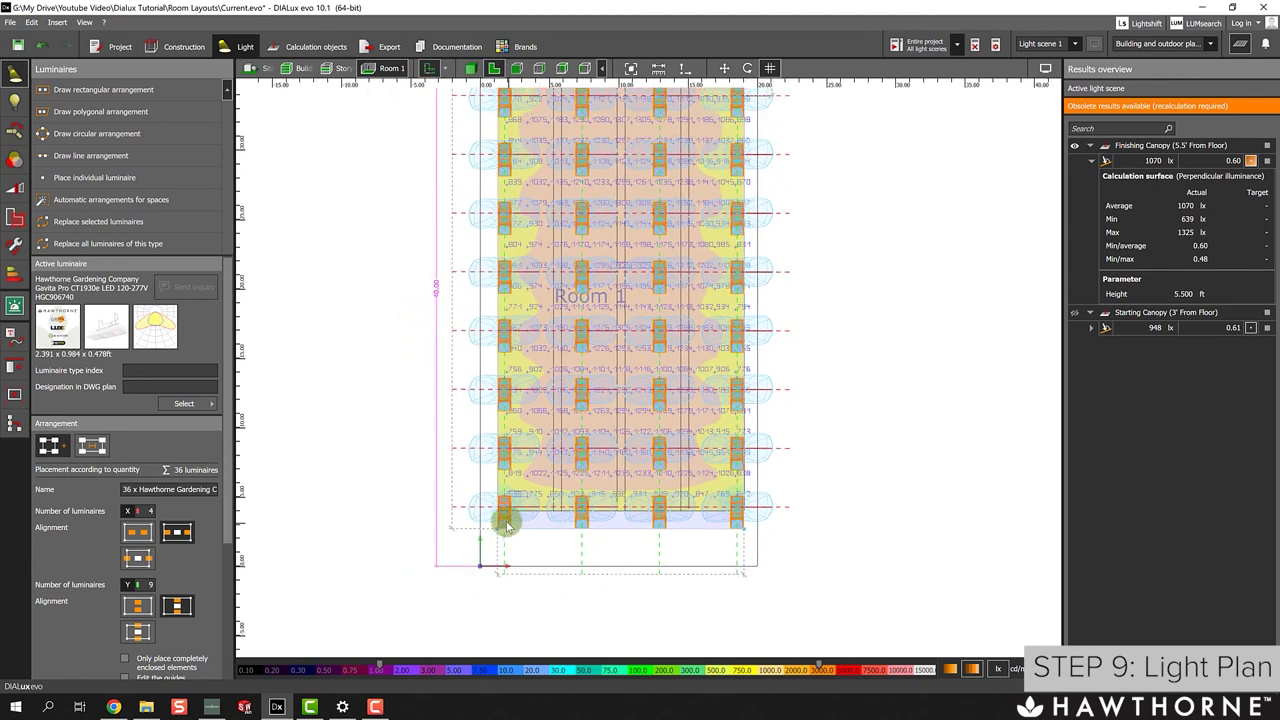
{"action": "middle_click_drag", "start_coordinate": [528, 343], "coordinate": [534, 510]}
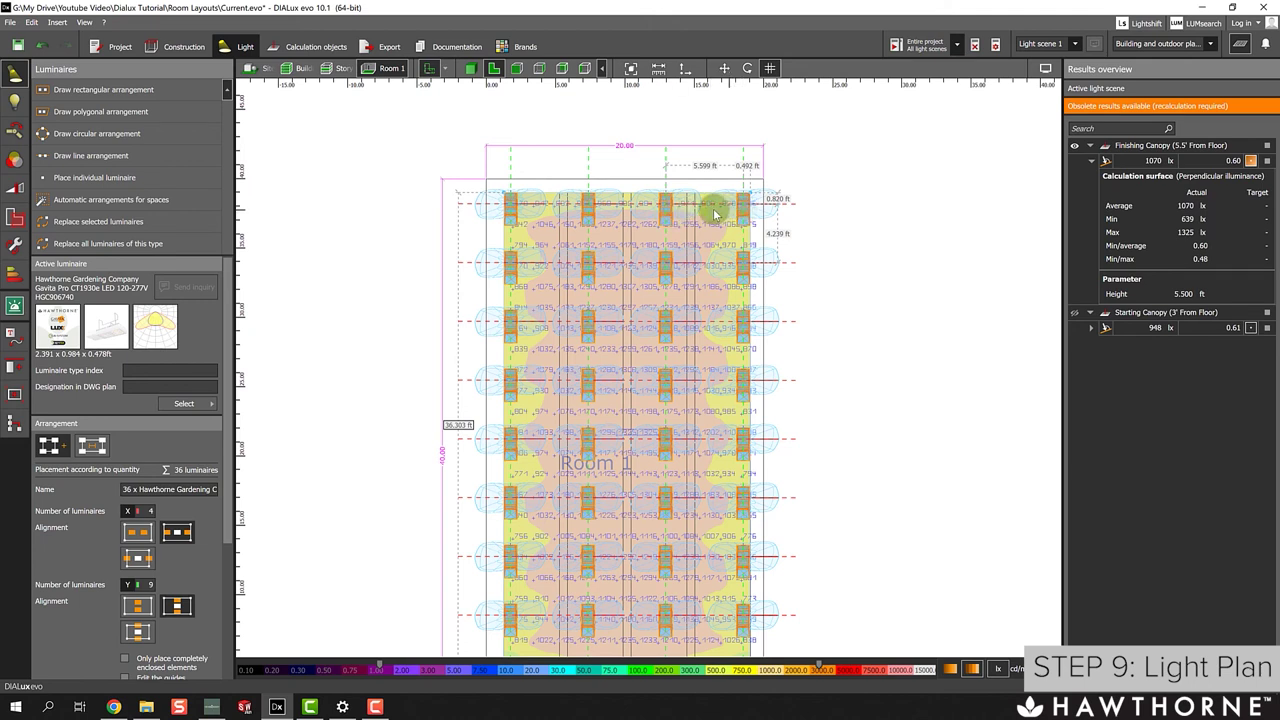
{"action": "left_click_drag", "start_coordinate": [741, 210], "coordinate": [887, 320]}
{"action": "left_click", "coordinate": [882, 320]}
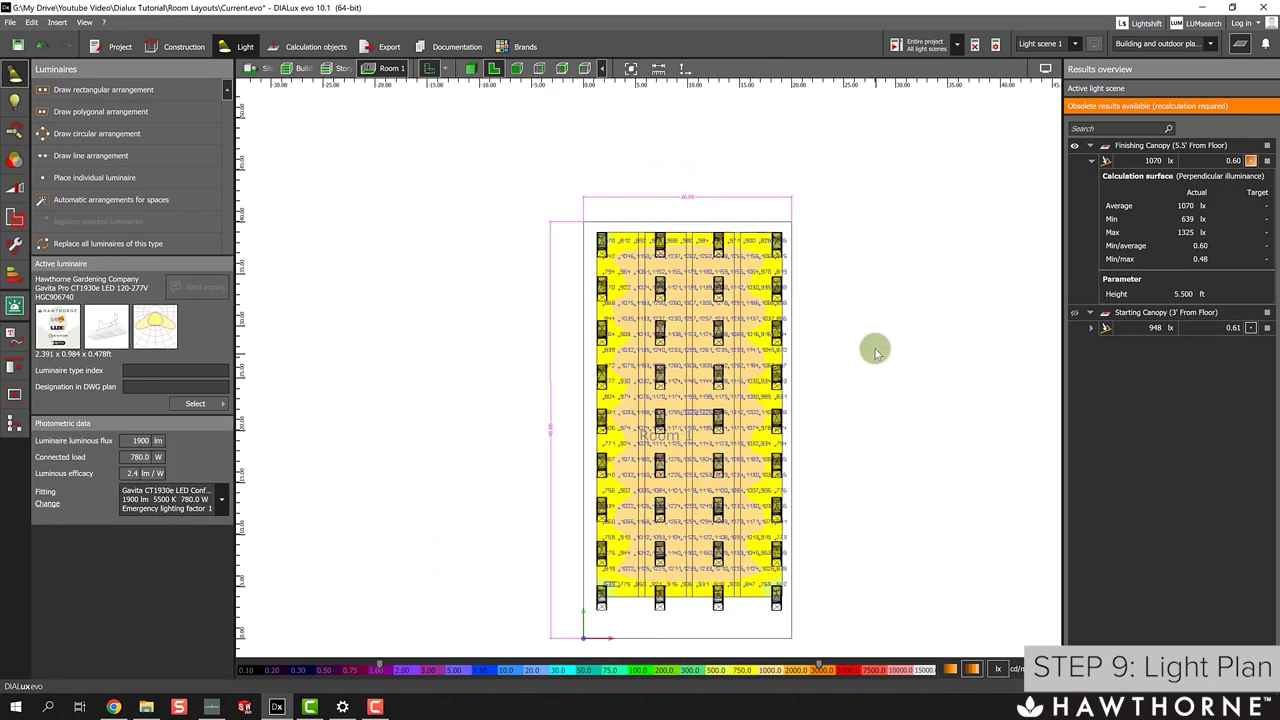
View the room in 3D, calculate the entire project with all light scenes, and dismiss the save prompt.
{"action": "left_click", "coordinate": [470, 68]}
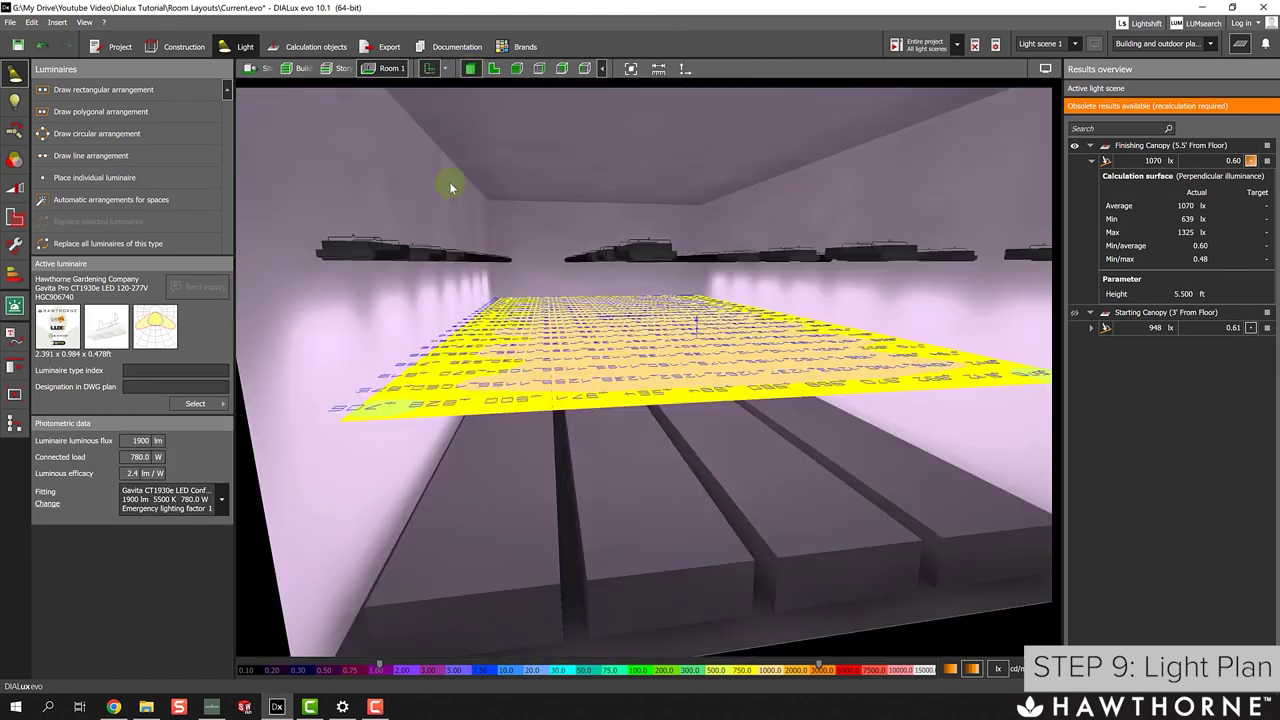
{"action": "left_click_drag", "start_coordinate": [449, 183], "coordinate": [681, 244]}
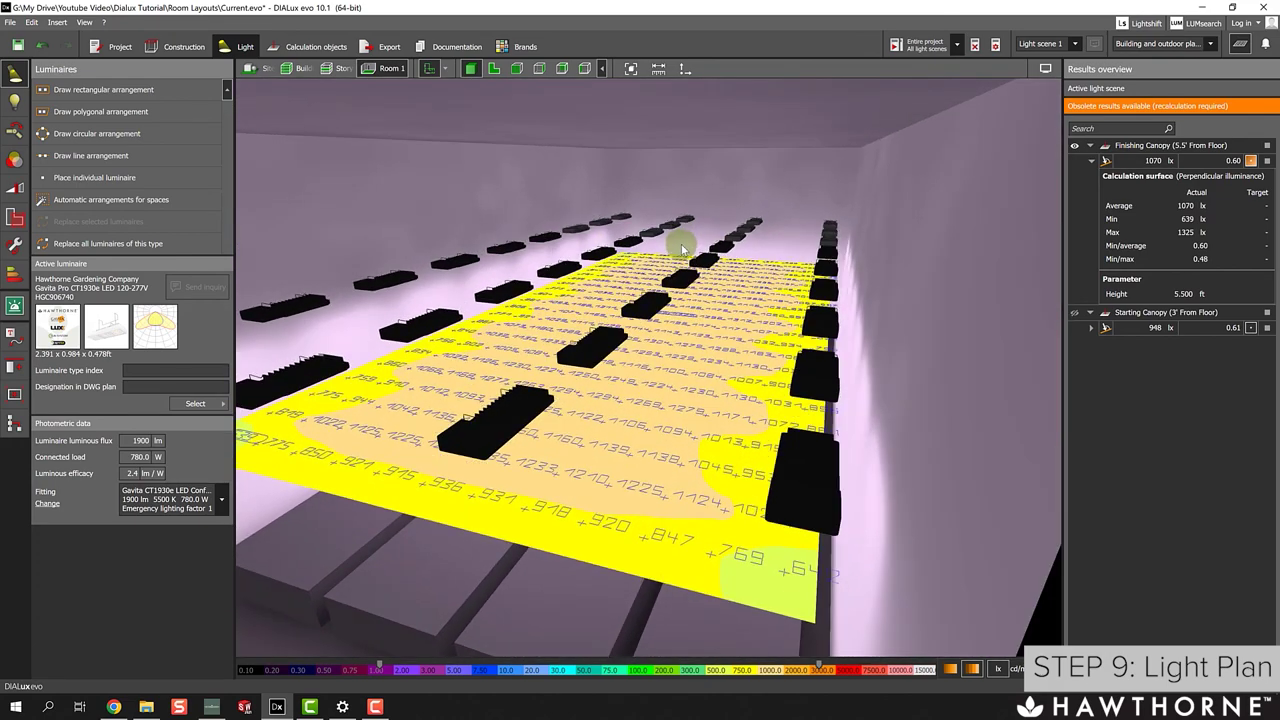
{"action": "left_click", "coordinate": [916, 47]}
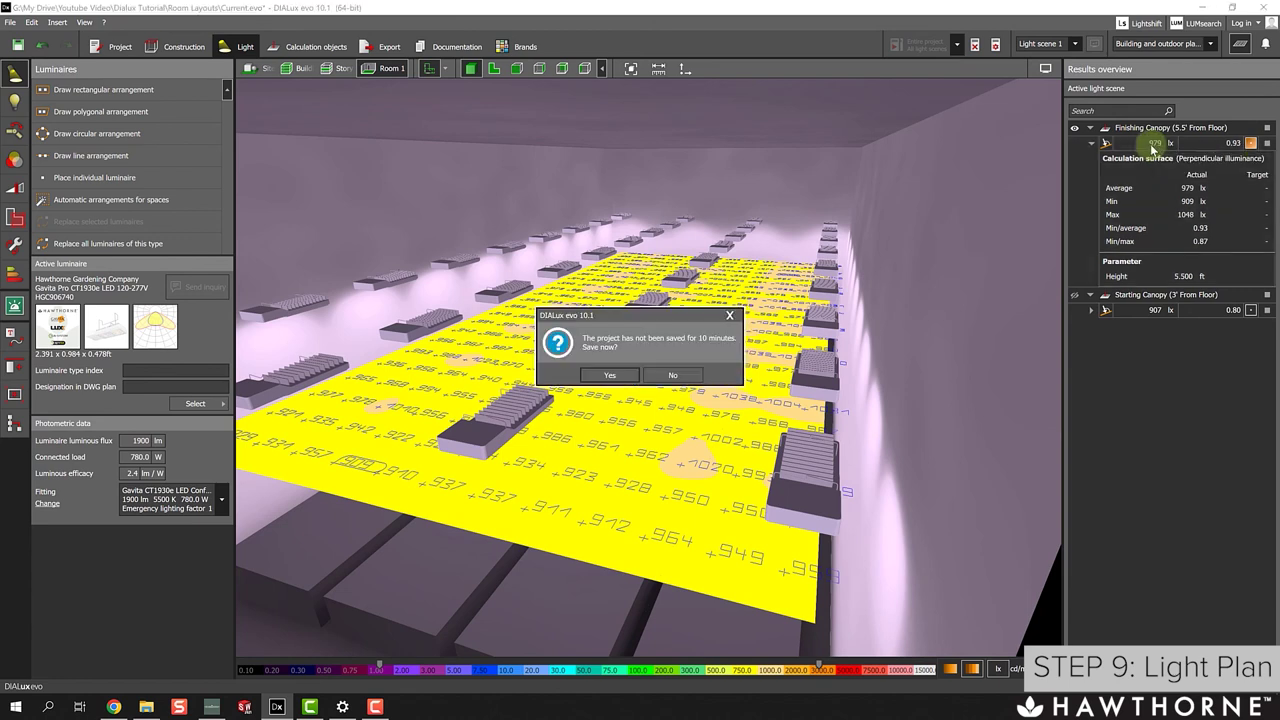
{"action": "left_click", "coordinate": [728, 317]}
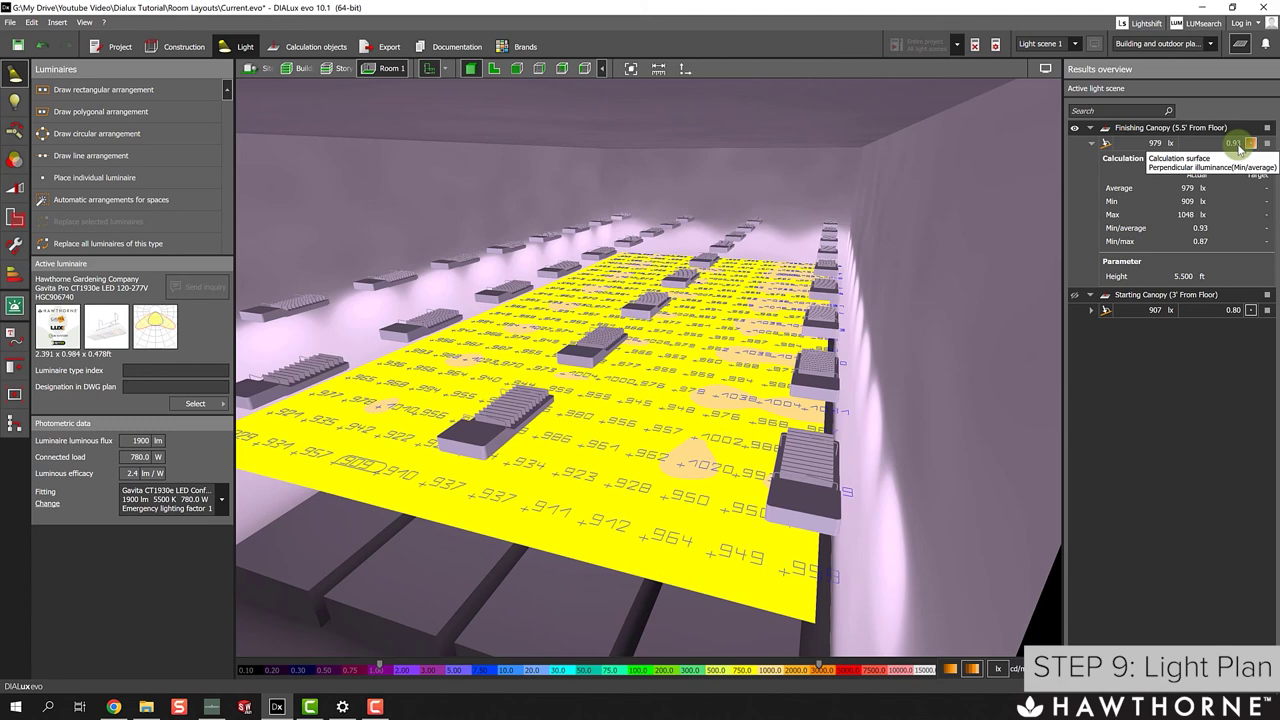
Examine the recalculated Finishing Canopy values and false colors in Room 1's floor plan.
{"action": "left_click", "coordinate": [493, 68]}
{"action": "scroll", "coordinate": [858, 311], "scroll_direction": "up", "scroll_amount": 3}
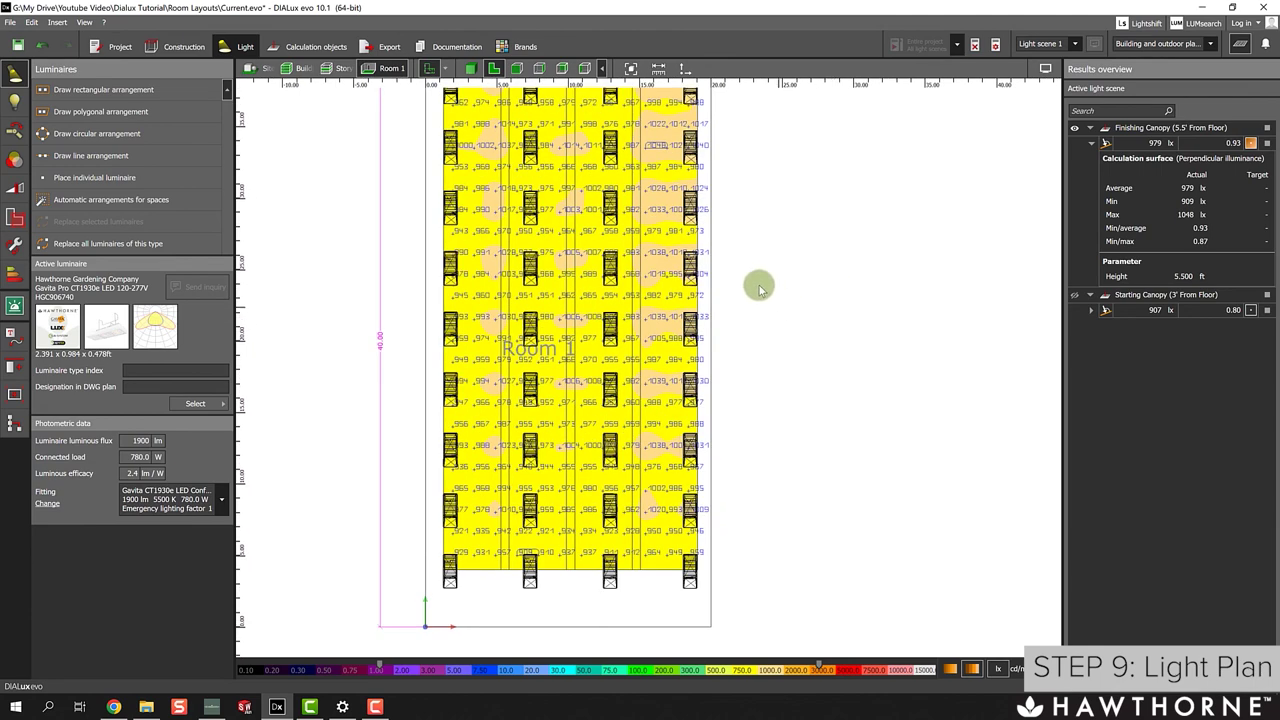
{"action": "scroll", "coordinate": [634, 223], "scroll_direction": "down", "scroll_amount": 2}
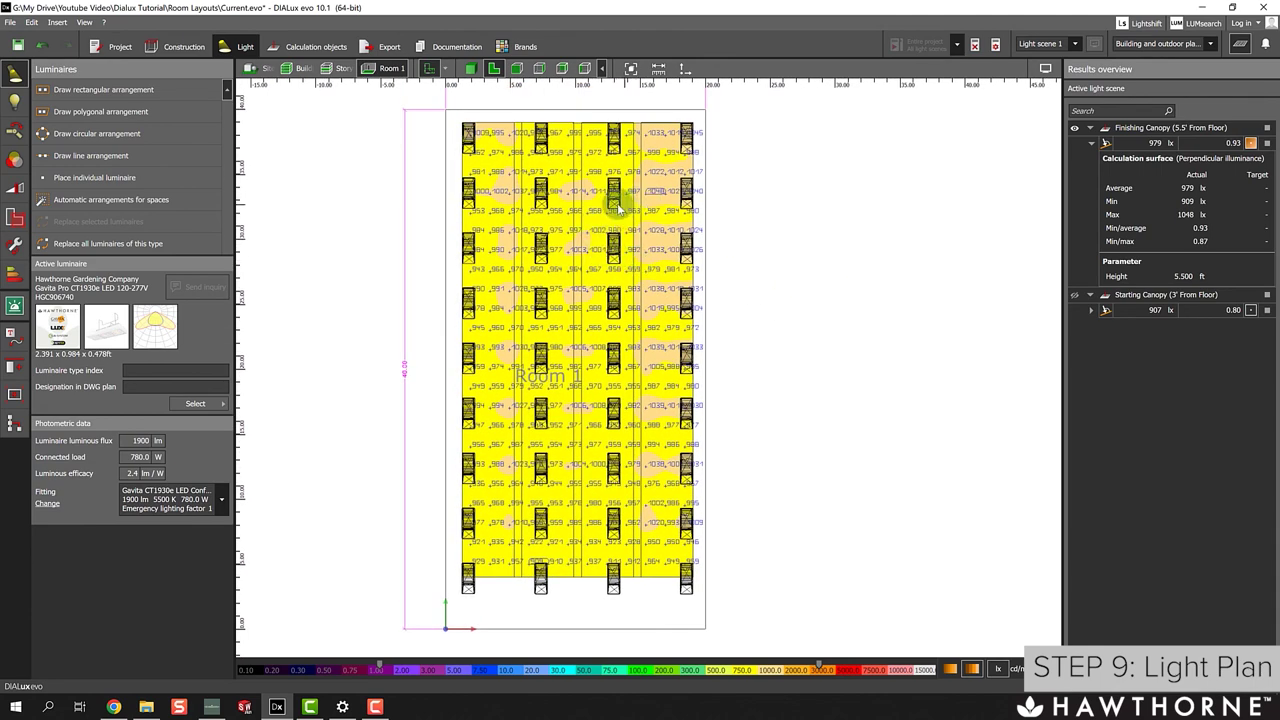
{"action": "scroll", "coordinate": [603, 175], "scroll_direction": "up", "scroll_amount": 1}
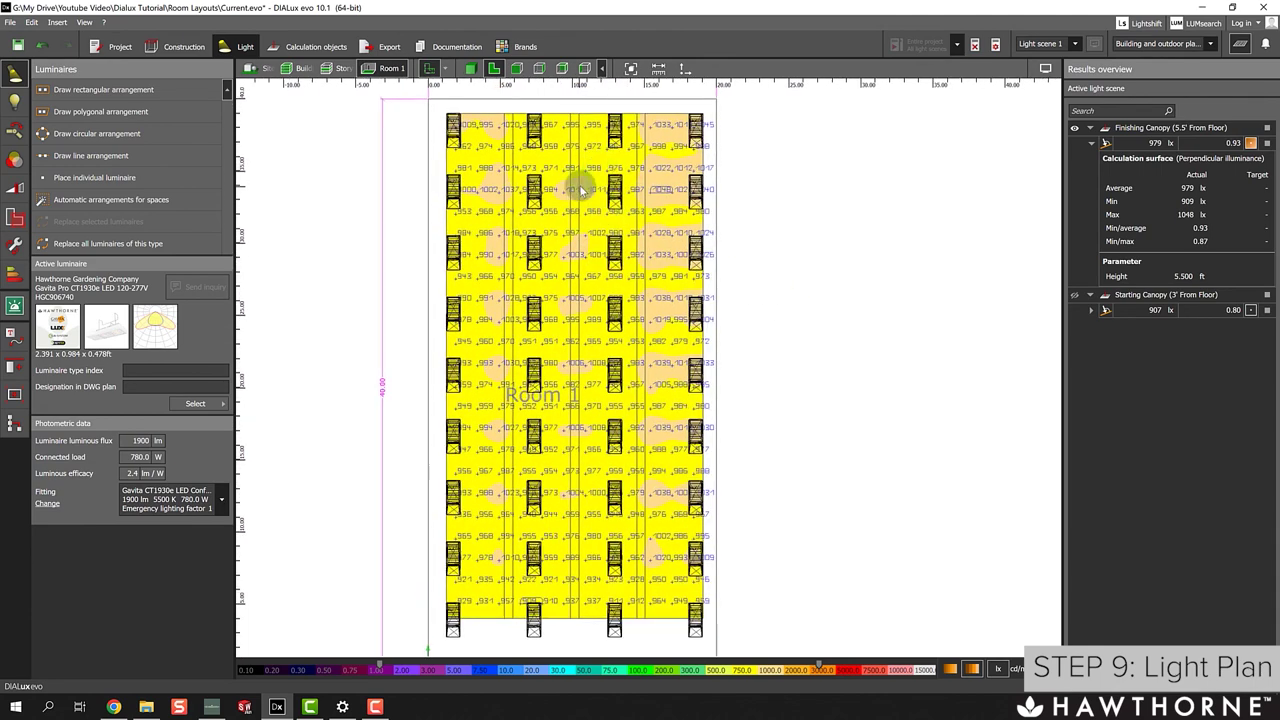
Inspect the individual illuminance values between the luminaires up close and across the whole canopy.
{"action": "scroll", "coordinate": [580, 190], "scroll_direction": "up", "scroll_amount": 1}
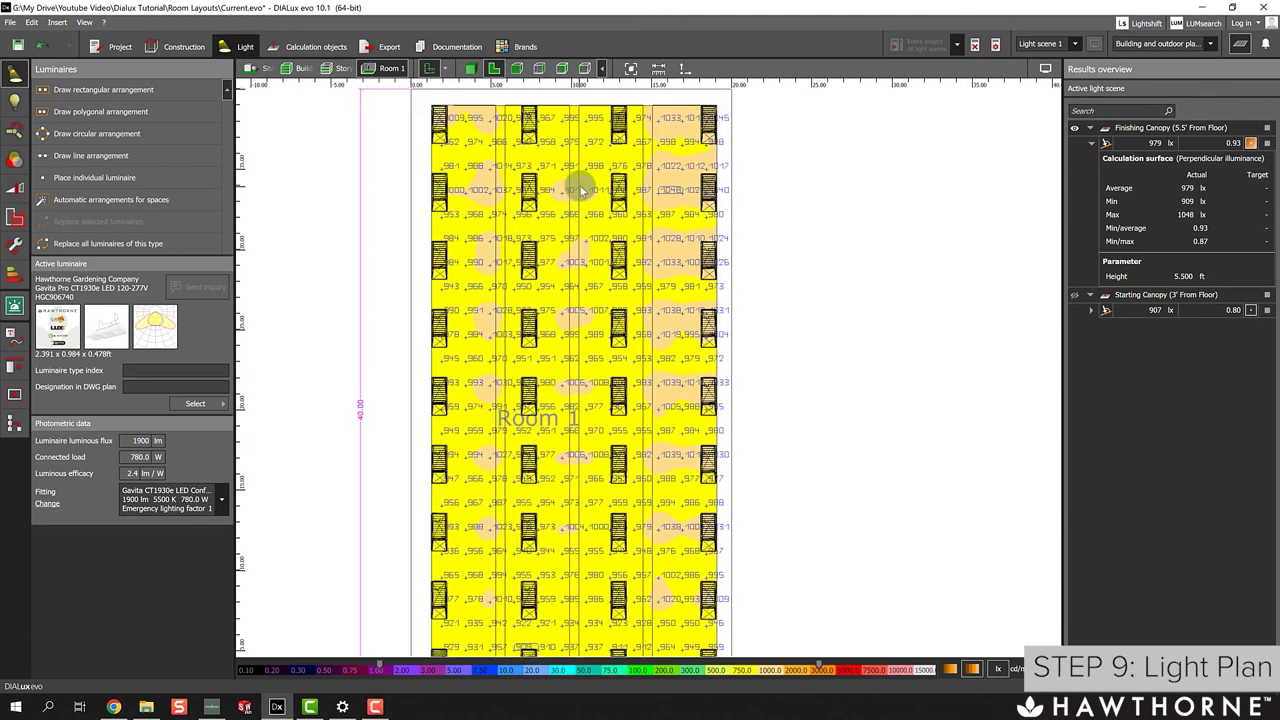
{"action": "scroll", "coordinate": [580, 414], "scroll_direction": "up", "scroll_amount": 1}
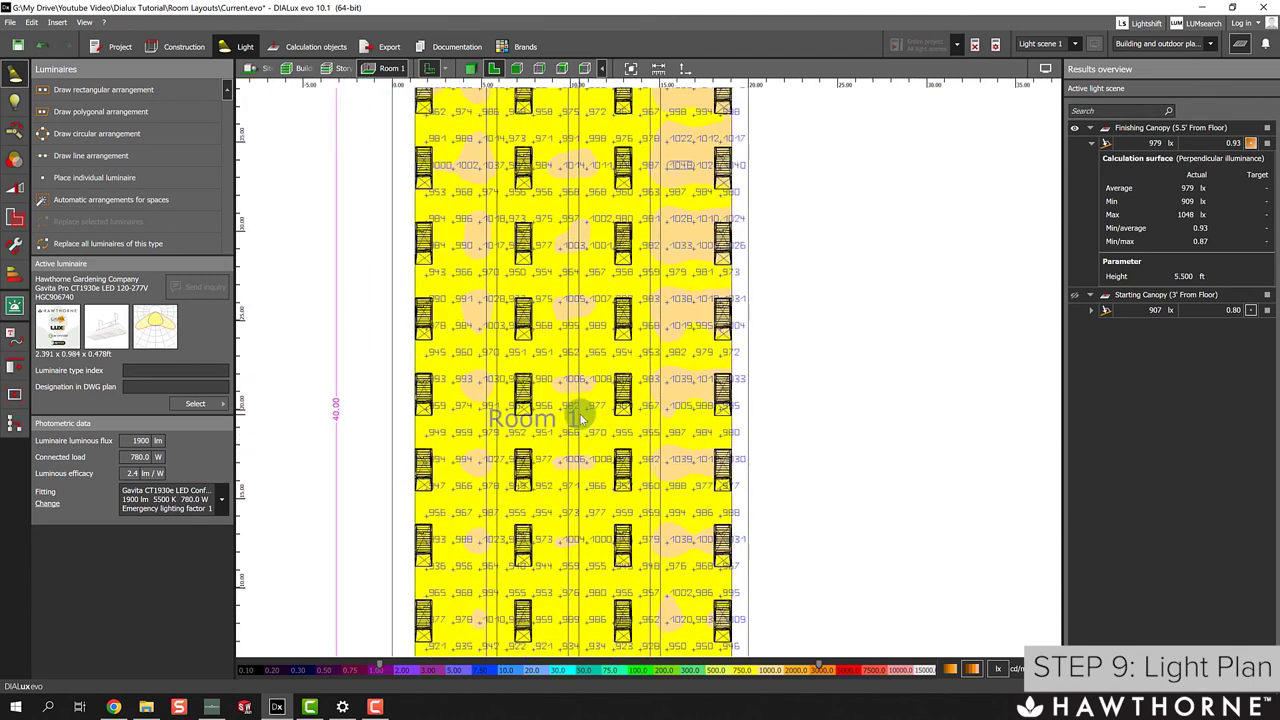
{"action": "scroll", "coordinate": [580, 414], "scroll_direction": "up", "scroll_amount": 1}
{"action": "scroll", "coordinate": [572, 368], "scroll_direction": "up", "scroll_amount": 1}
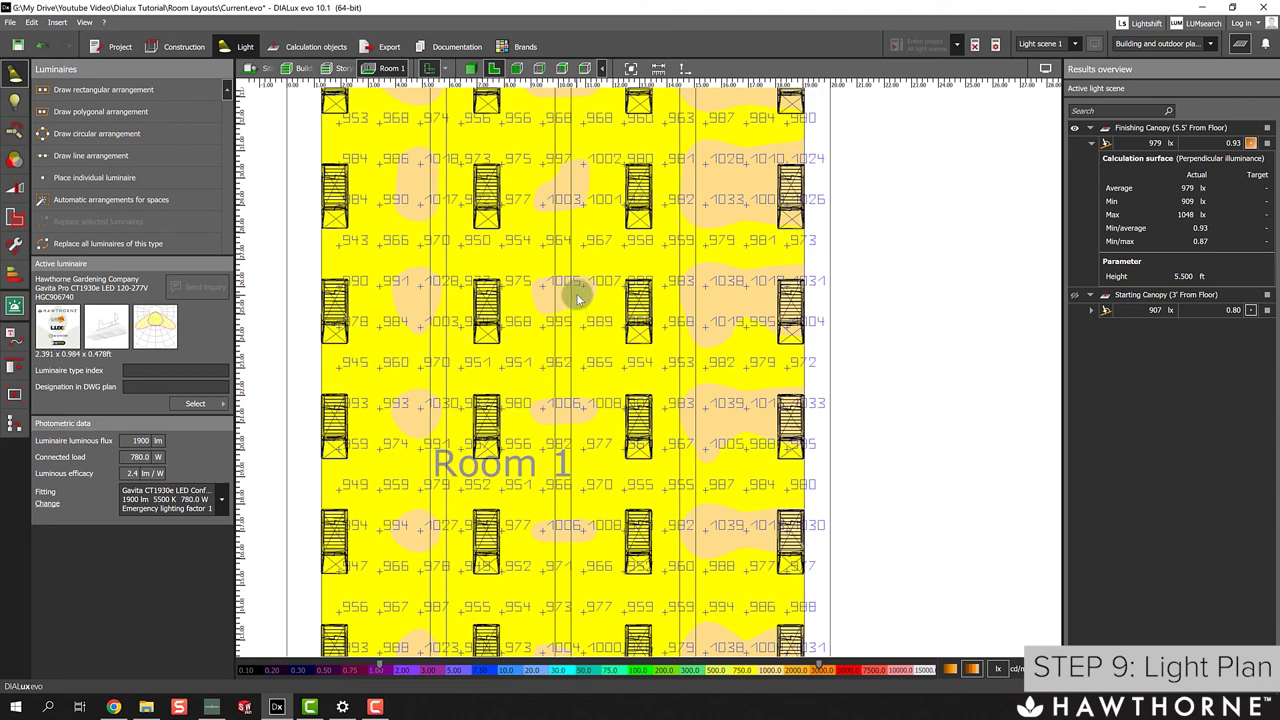
{"action": "scroll", "coordinate": [576, 293], "scroll_direction": "down", "scroll_amount": 1}
{"action": "scroll", "coordinate": [578, 300], "scroll_direction": "down", "scroll_amount": 3}
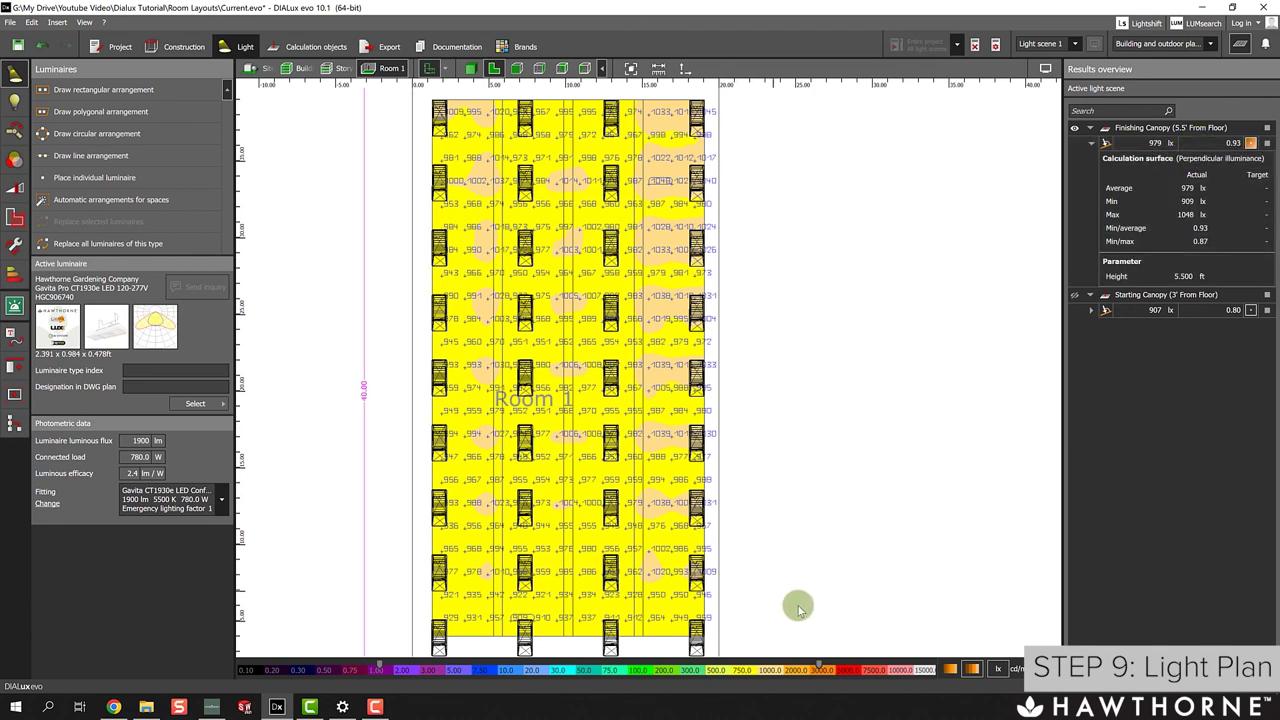
{"action": "scroll", "coordinate": [751, 426], "scroll_direction": "down", "scroll_amount": 2}
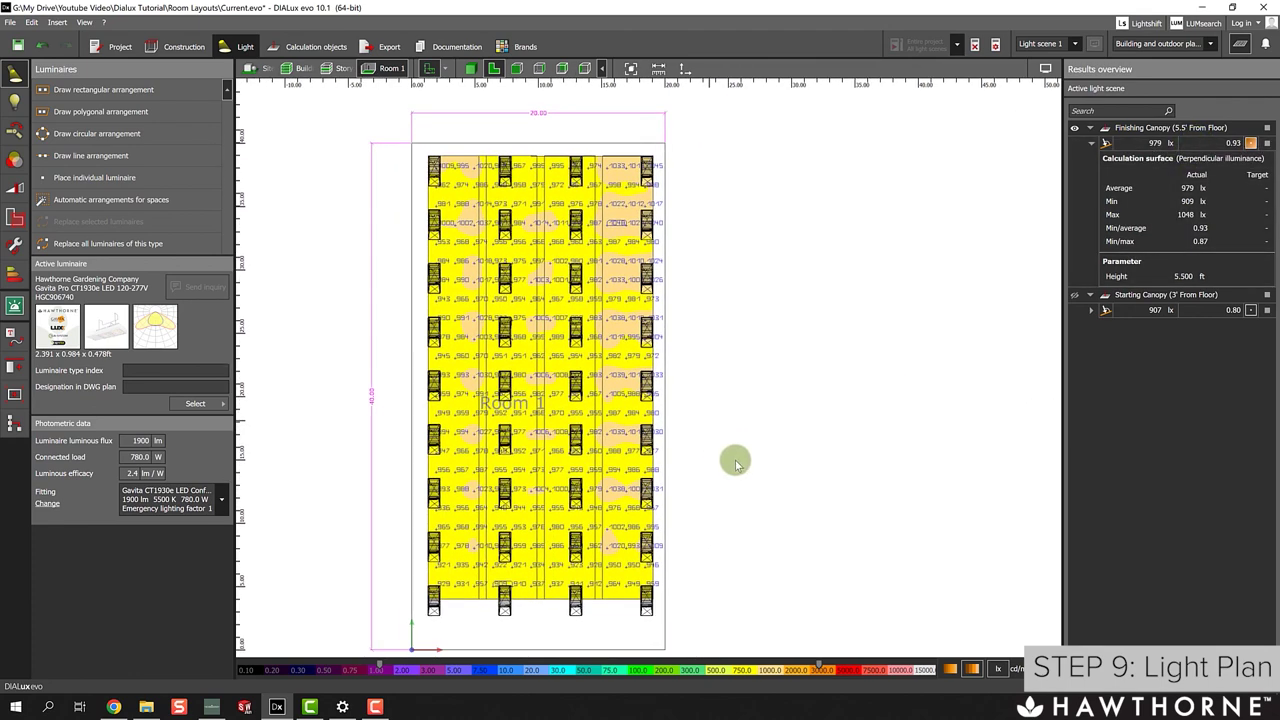
{"action": "scroll", "coordinate": [811, 656], "scroll_direction": "up", "scroll_amount": 1}
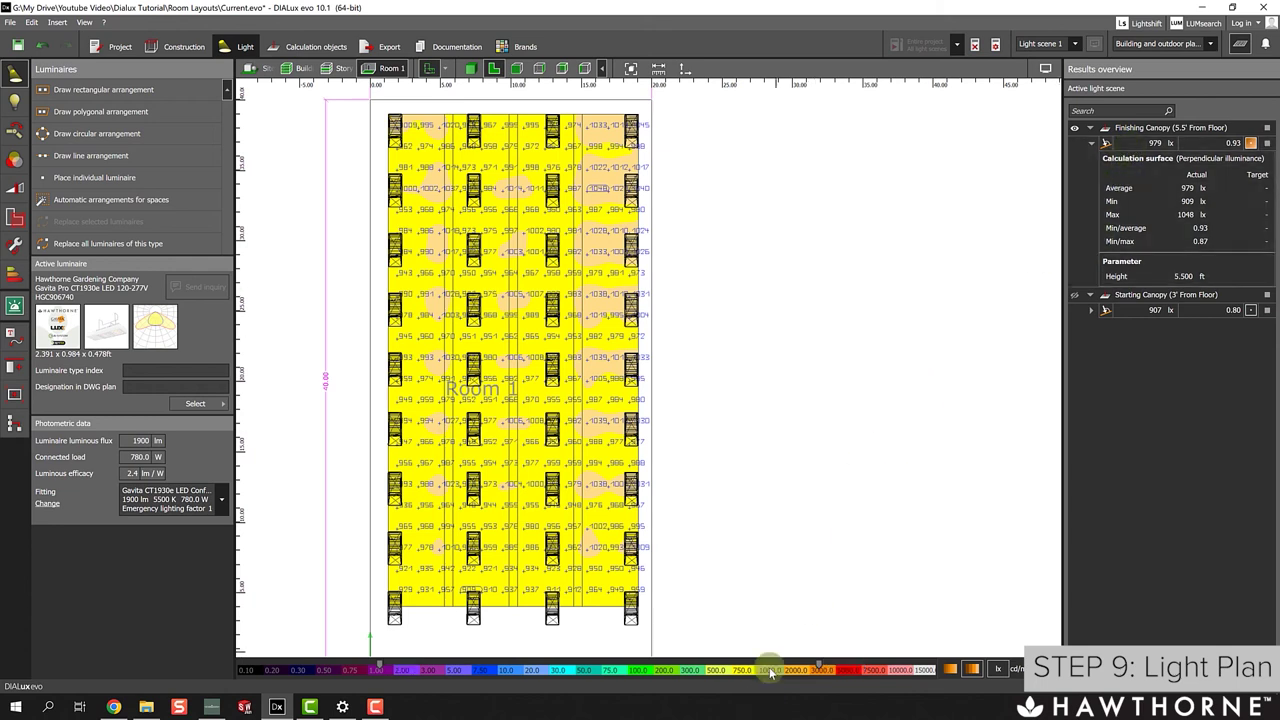
Try 1100 lx as the false color scale value for both the light orange and the orange color.
{"action": "left_click", "coordinate": [768, 676]}
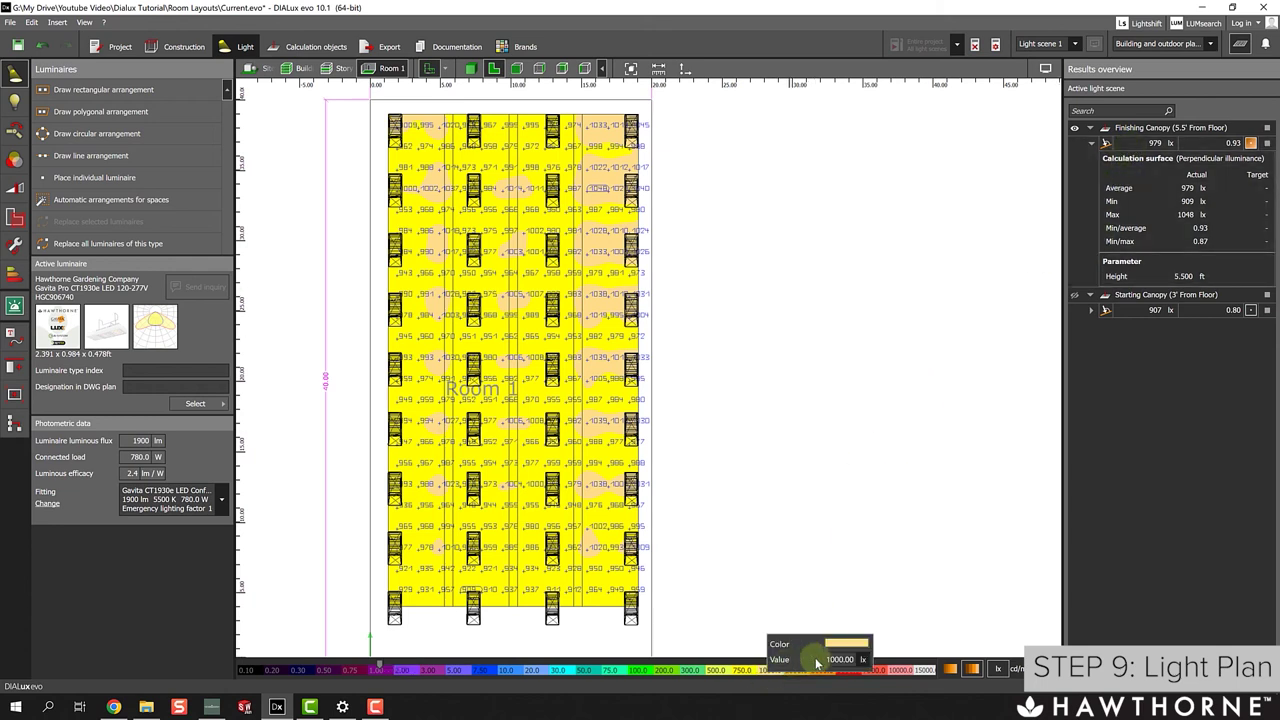
{"action": "type", "text": "1100"}
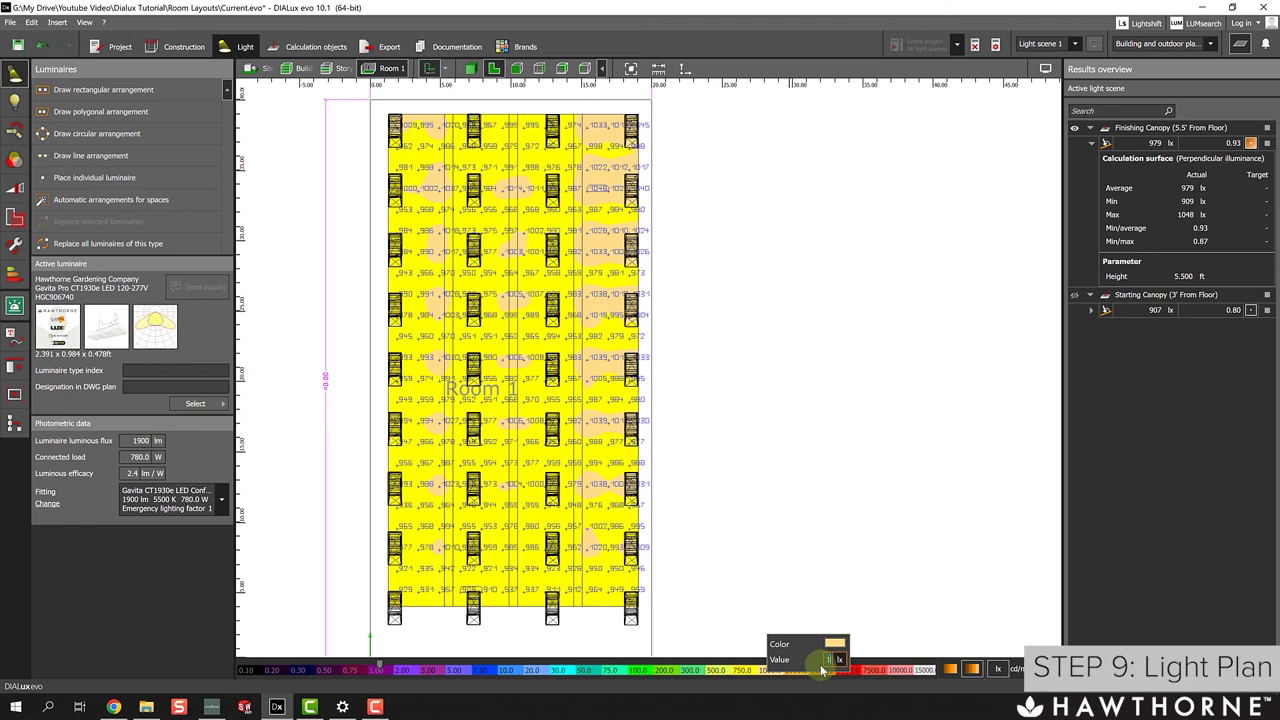
{"action": "left_click", "coordinate": [831, 563]}
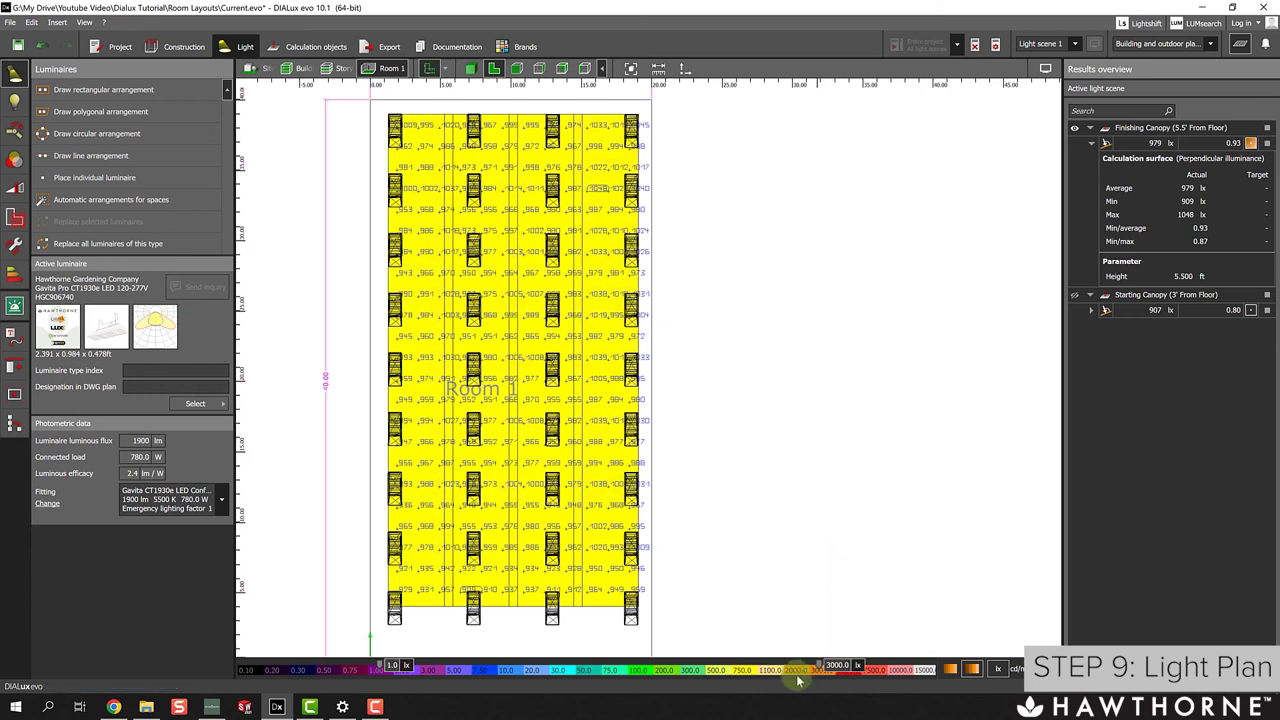
{"action": "left_click", "coordinate": [797, 672]}
{"action": "type", "text": "1100"}
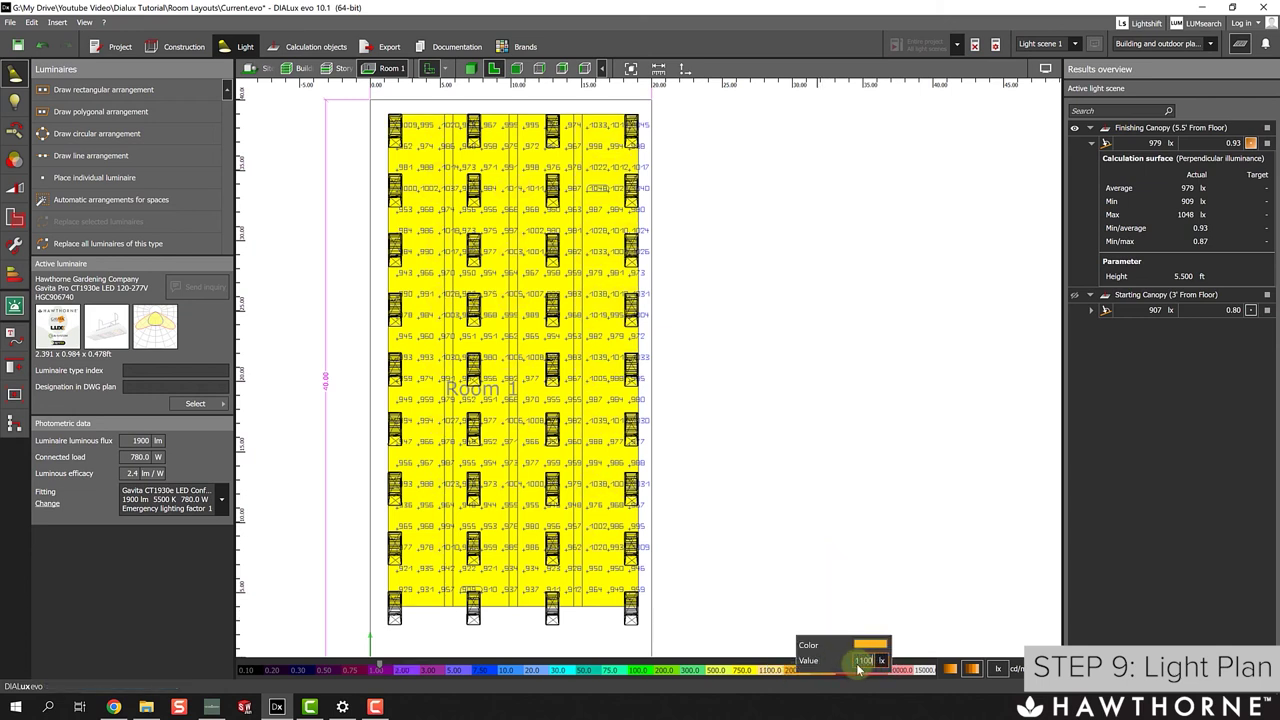
{"action": "left_click", "coordinate": [808, 569]}
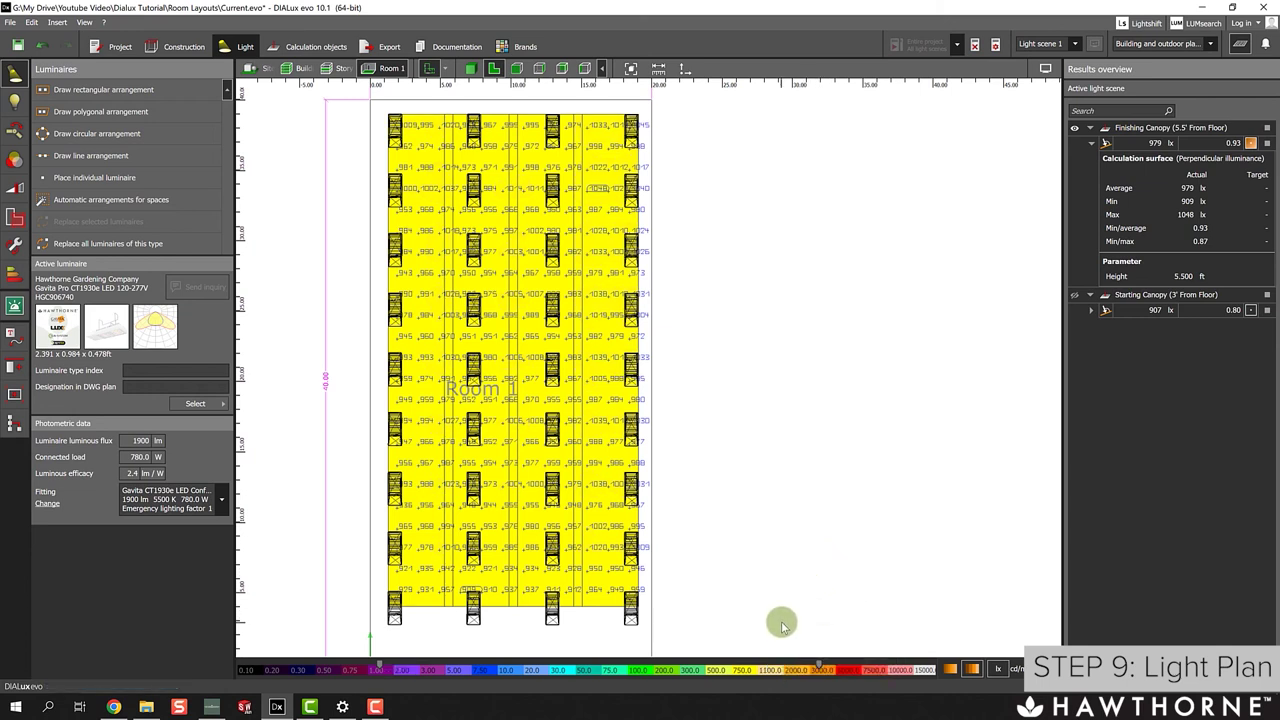
Set the false color scale's light orange value to 900 lx and its orange value to 1100 lx.
{"action": "left_click", "coordinate": [818, 668]}
{"action": "left_click", "coordinate": [826, 668]}
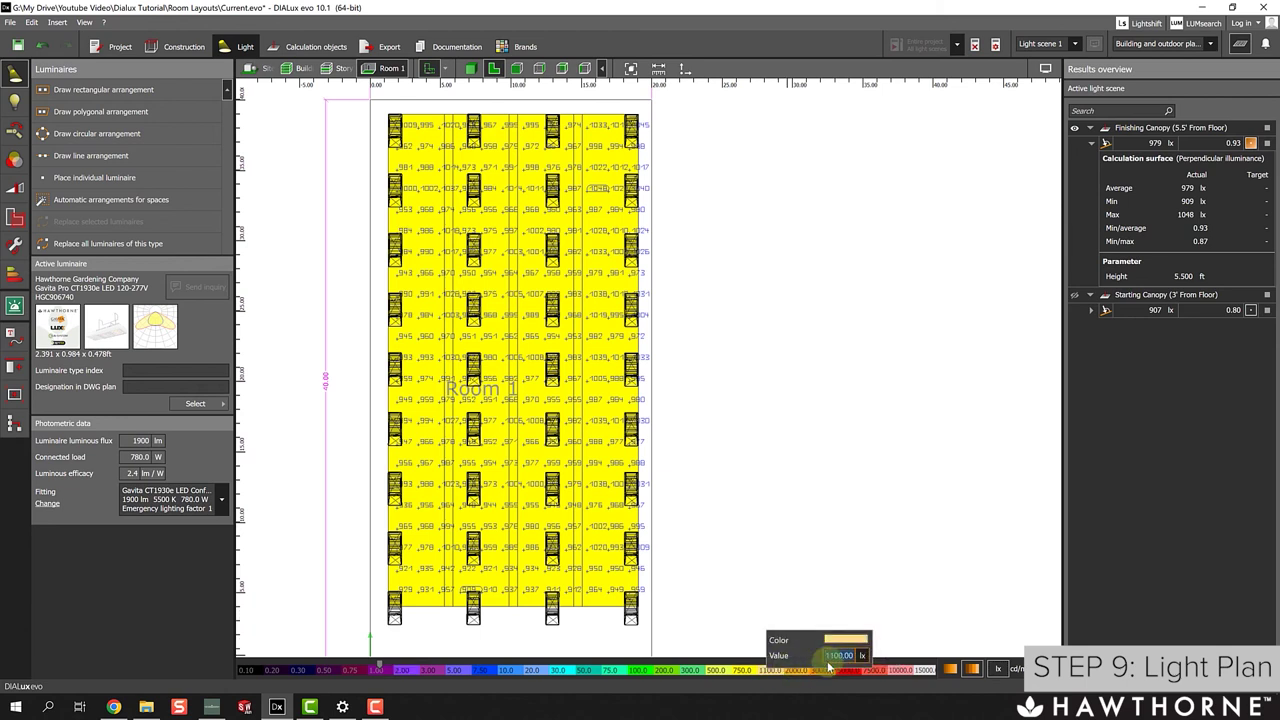
{"action": "type", "text": "9"}
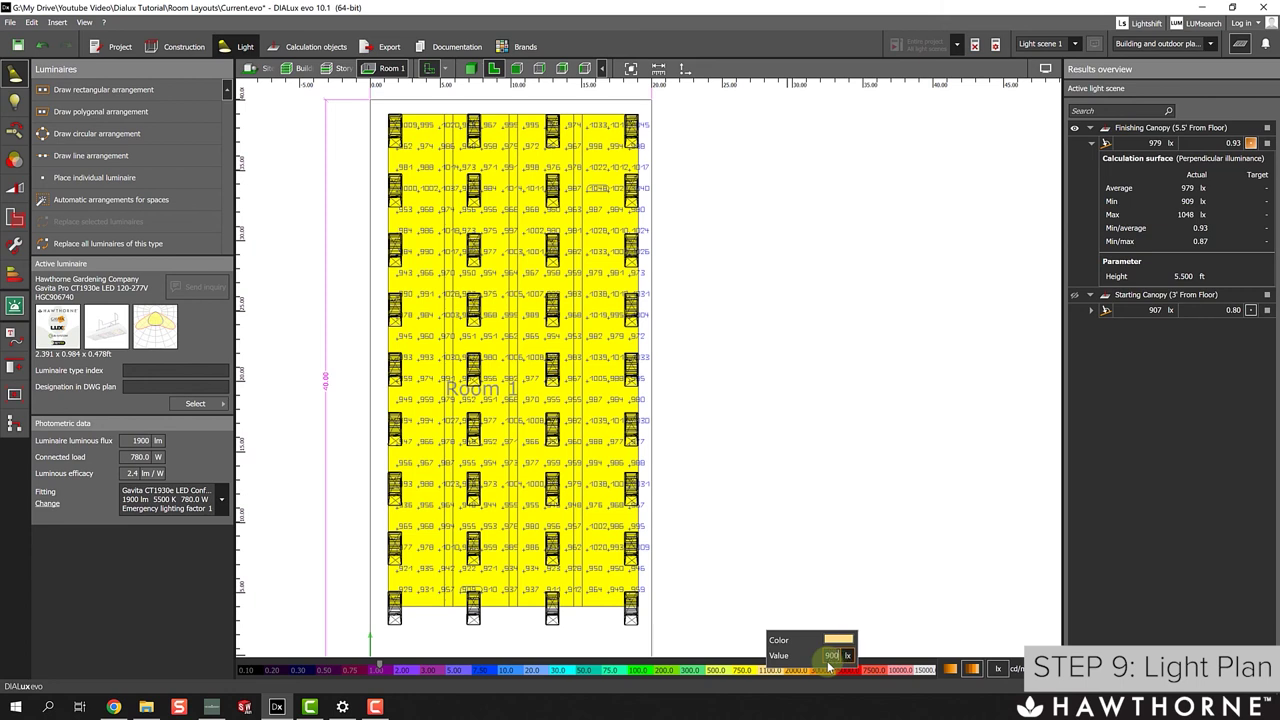
{"action": "type", "text": "00"}
{"action": "key", "text": "Return"}
{"action": "left_click", "coordinate": [793, 668]}
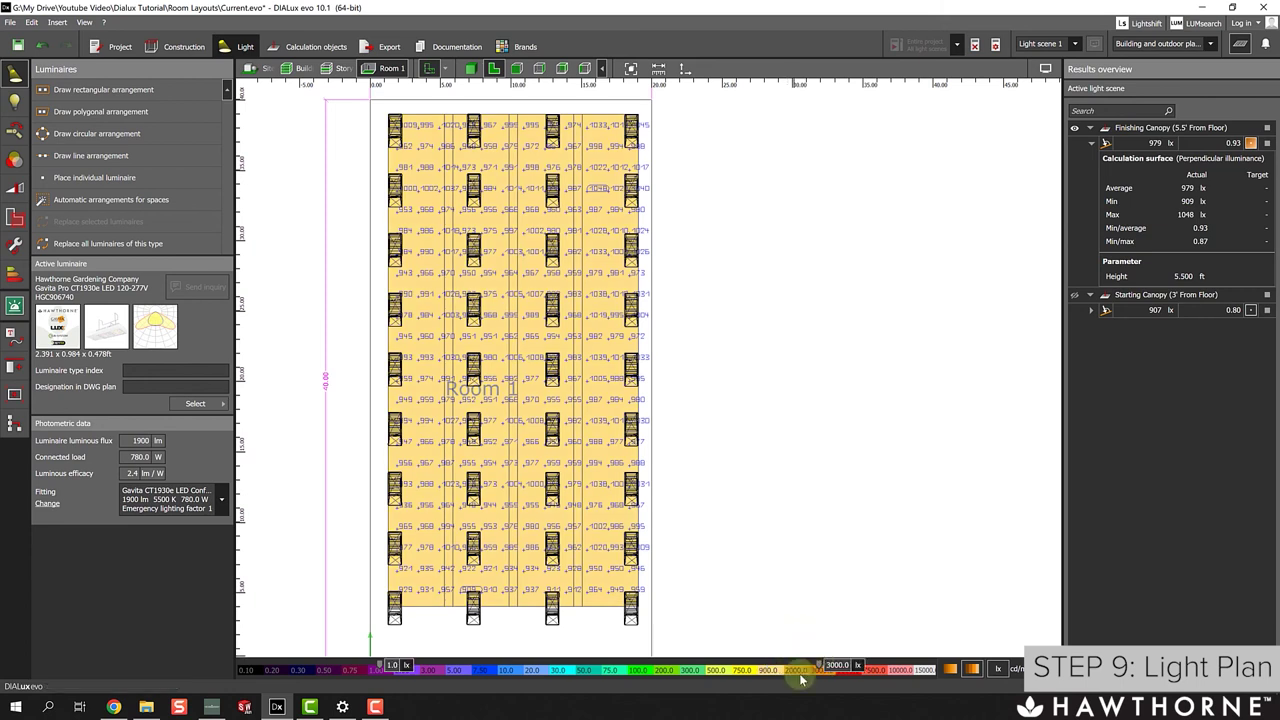
{"action": "left_click", "coordinate": [865, 663]}
{"action": "type", "text": "1100"}
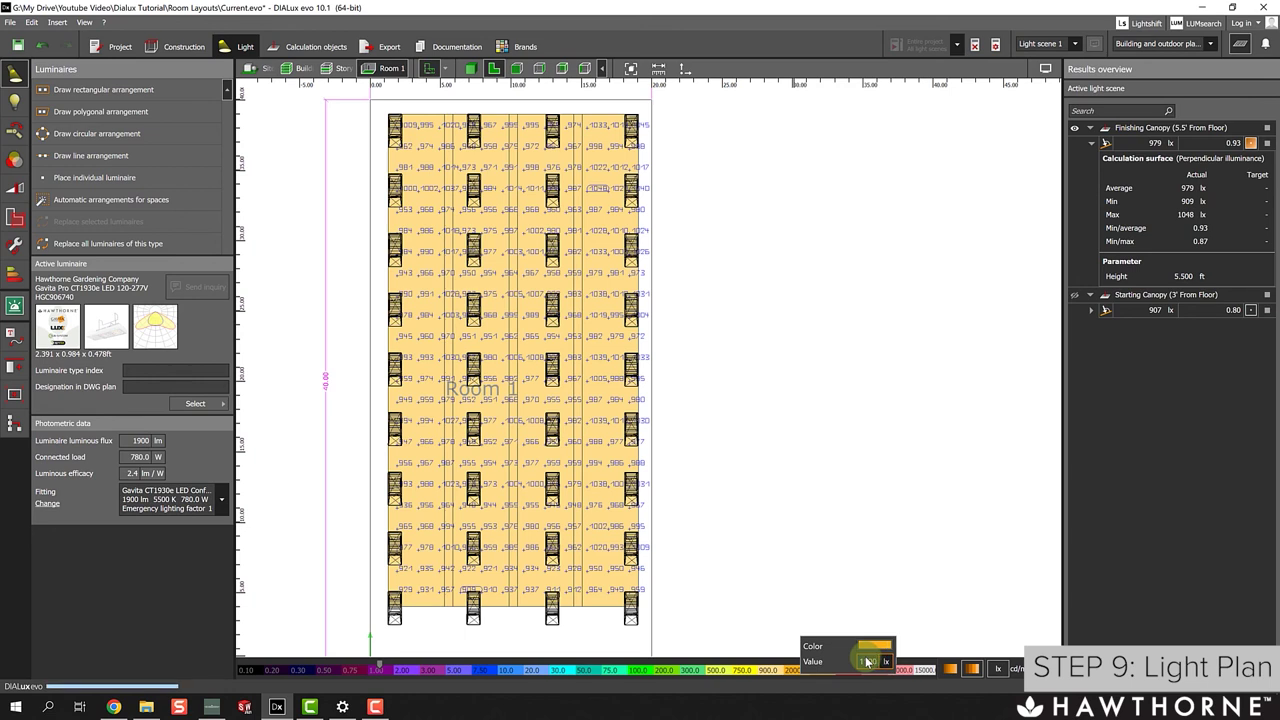
{"action": "left_click", "coordinate": [837, 631]}
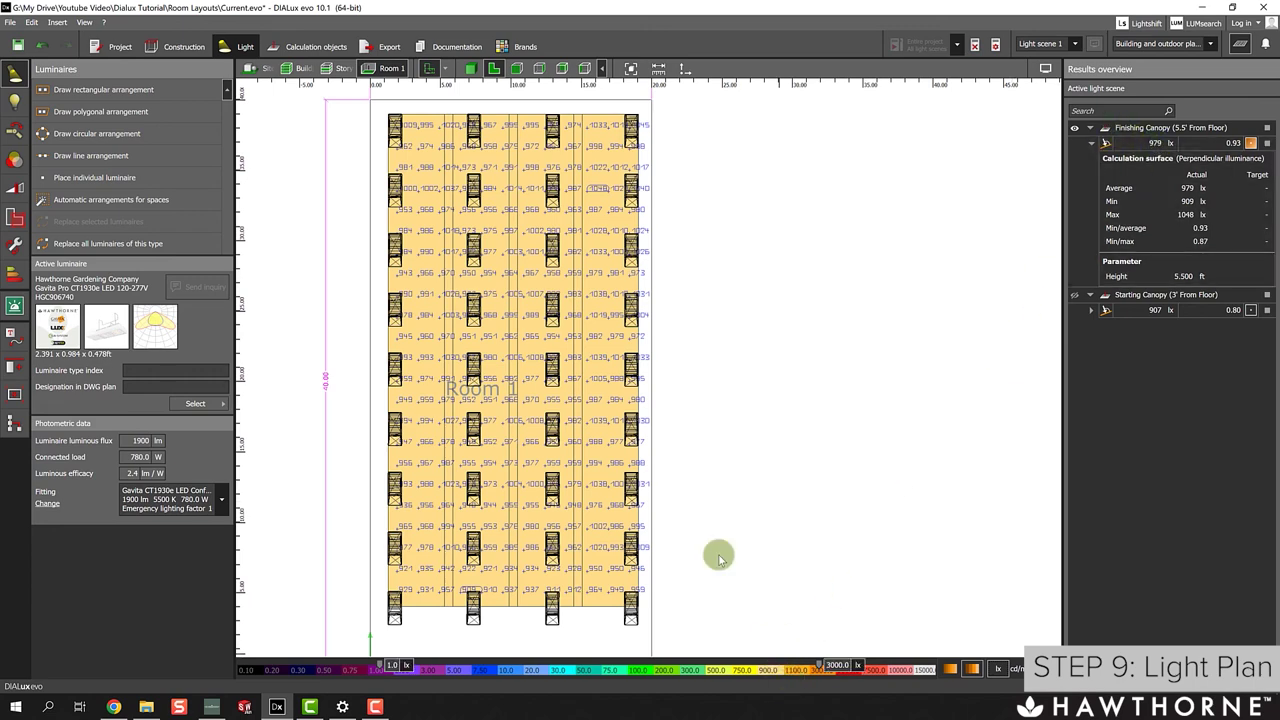
Review the recolored floor plan, select the Finishing Canopy calculation surface to check its results, and deselect it.
{"action": "middle_click_drag", "start_coordinate": [742, 412], "coordinate": [826, 403]}
{"action": "scroll", "coordinate": [680, 448], "scroll_direction": "up", "scroll_amount": 2}
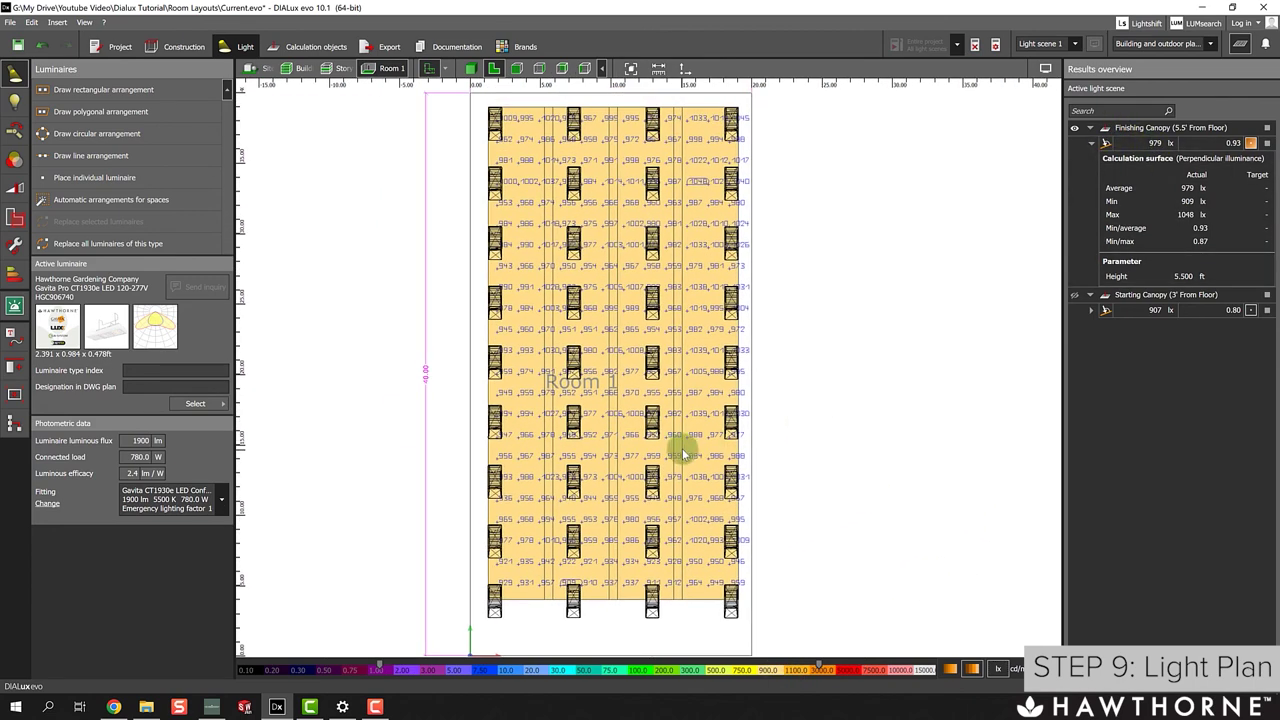
{"action": "scroll", "coordinate": [605, 408], "scroll_direction": "down", "scroll_amount": 2}
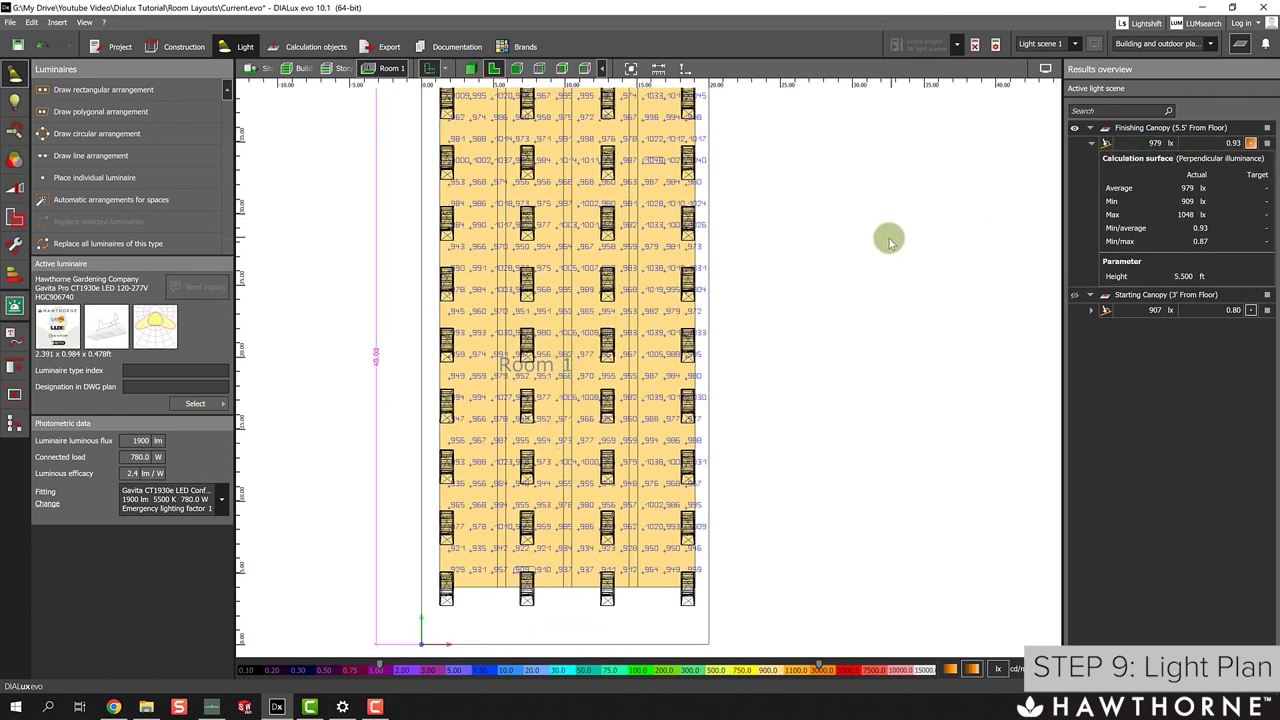
{"action": "left_click", "coordinate": [1140, 158]}
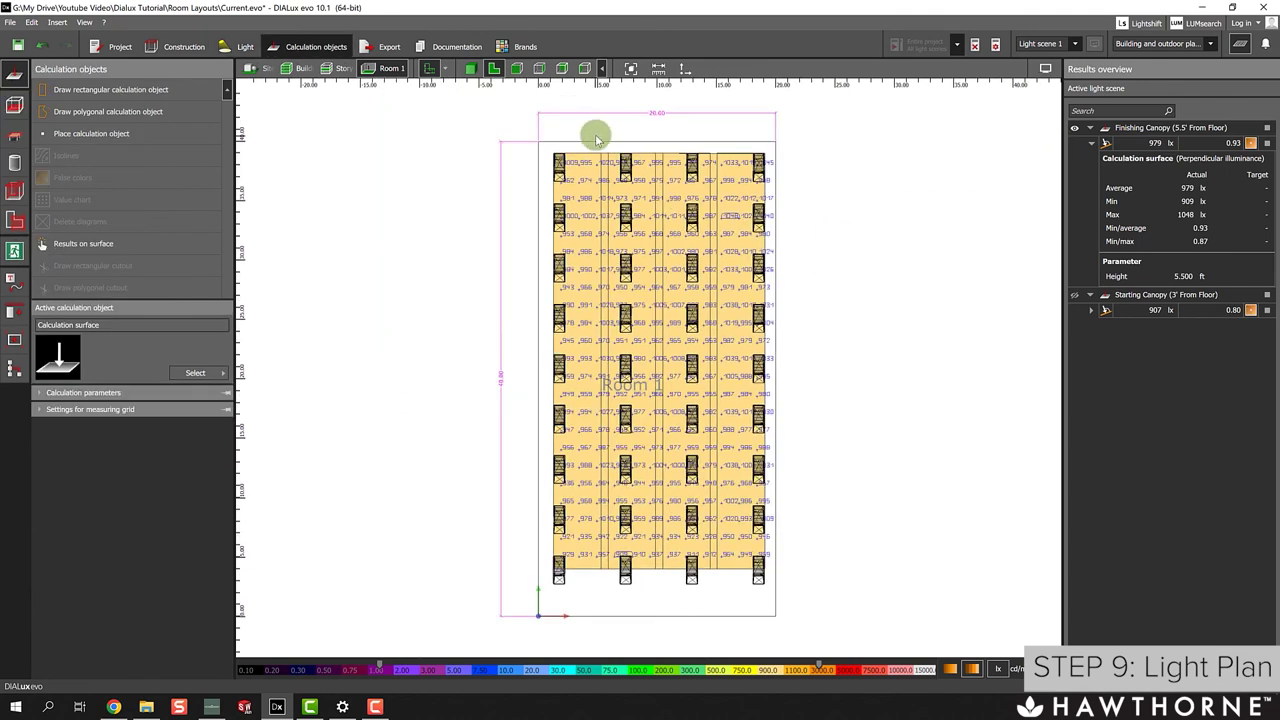
{"action": "left_click", "coordinate": [1133, 146]}
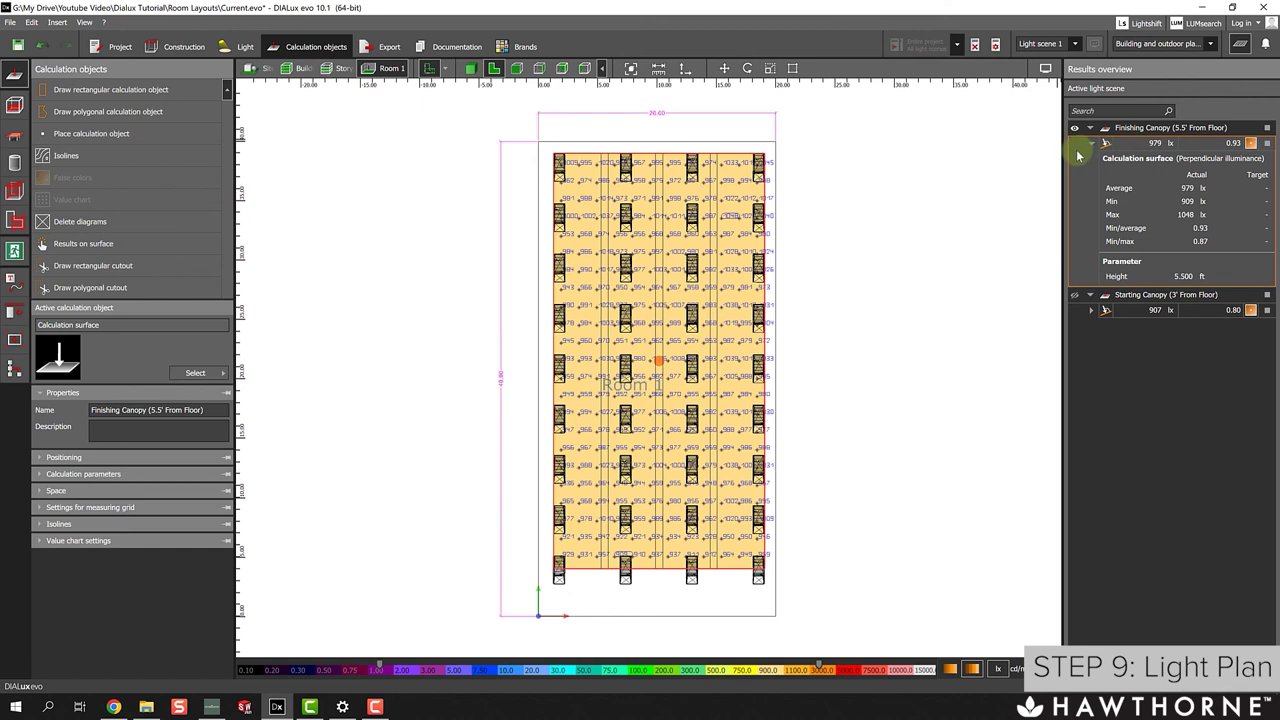
{"action": "left_click", "coordinate": [1048, 167]}
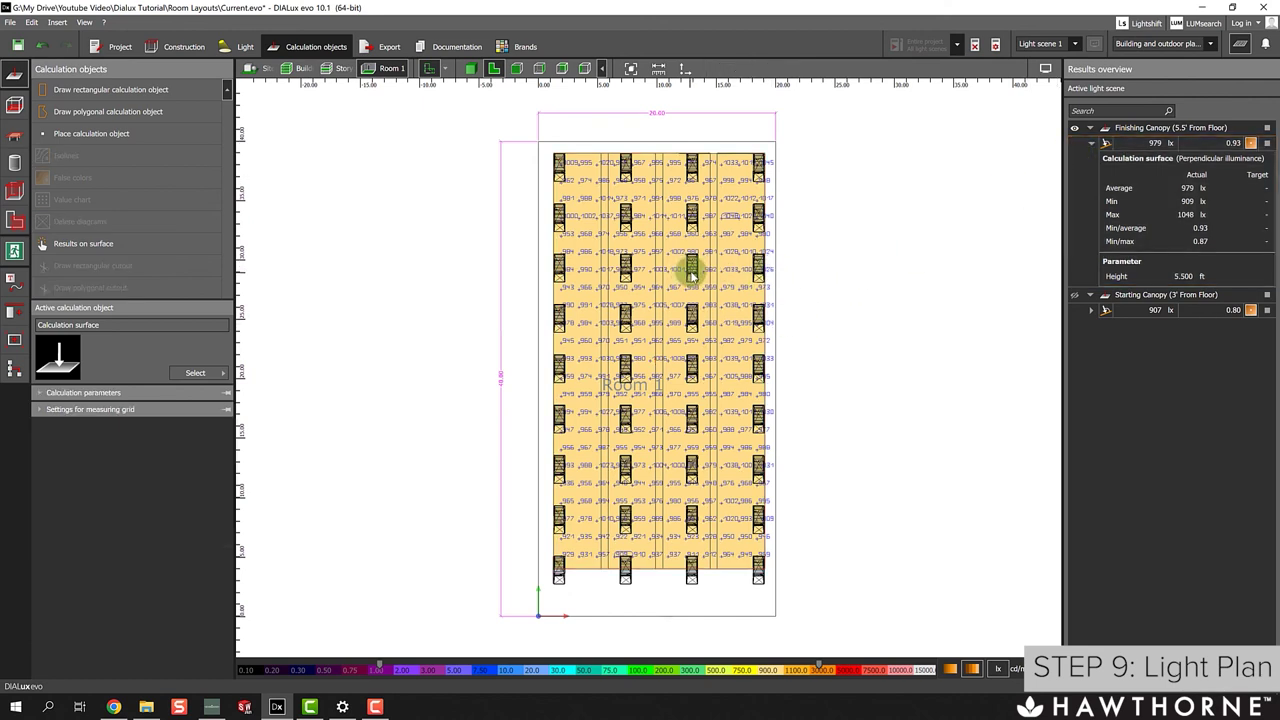
Select the luminaire arrangement and set its number of luminaires in Y to 10, accepting that the results become invalid.
{"action": "left_click", "coordinate": [692, 270]}
{"action": "left_click", "coordinate": [817, 266]}
{"action": "left_click", "coordinate": [245, 46]}
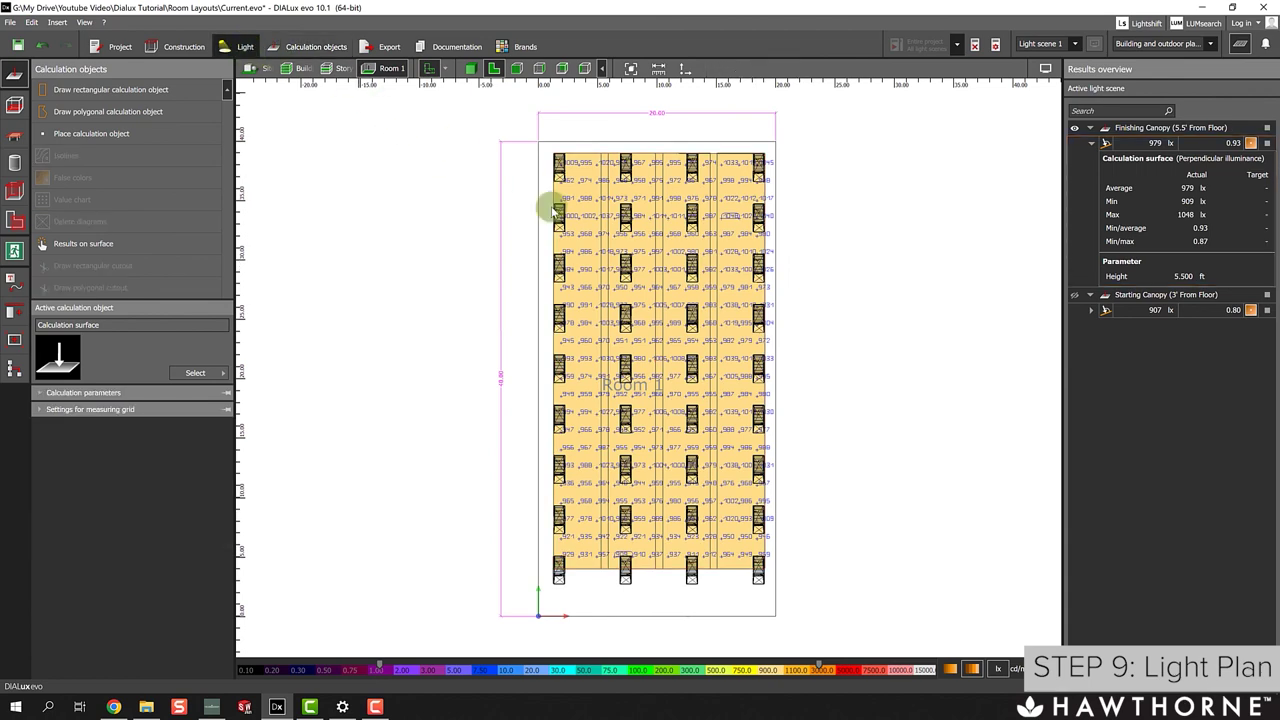
{"action": "left_click", "coordinate": [625, 222]}
{"action": "left_click", "coordinate": [528, 318]}
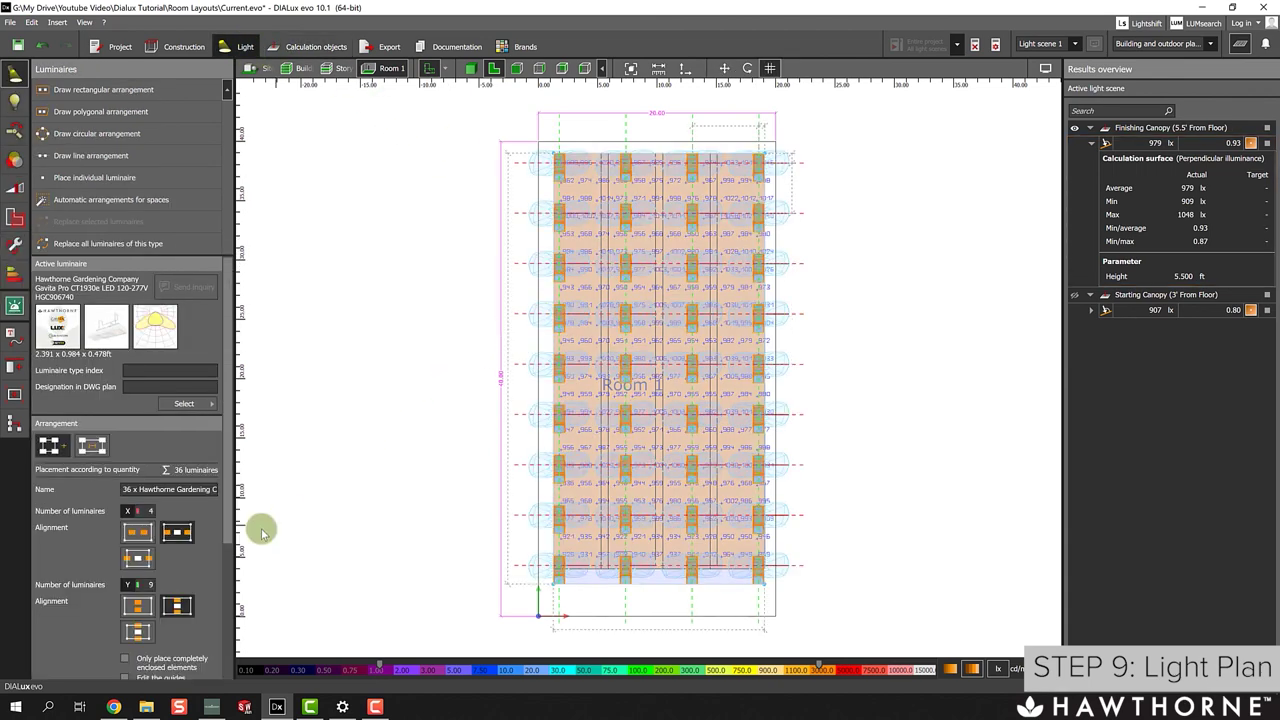
{"action": "left_click", "coordinate": [563, 354]}
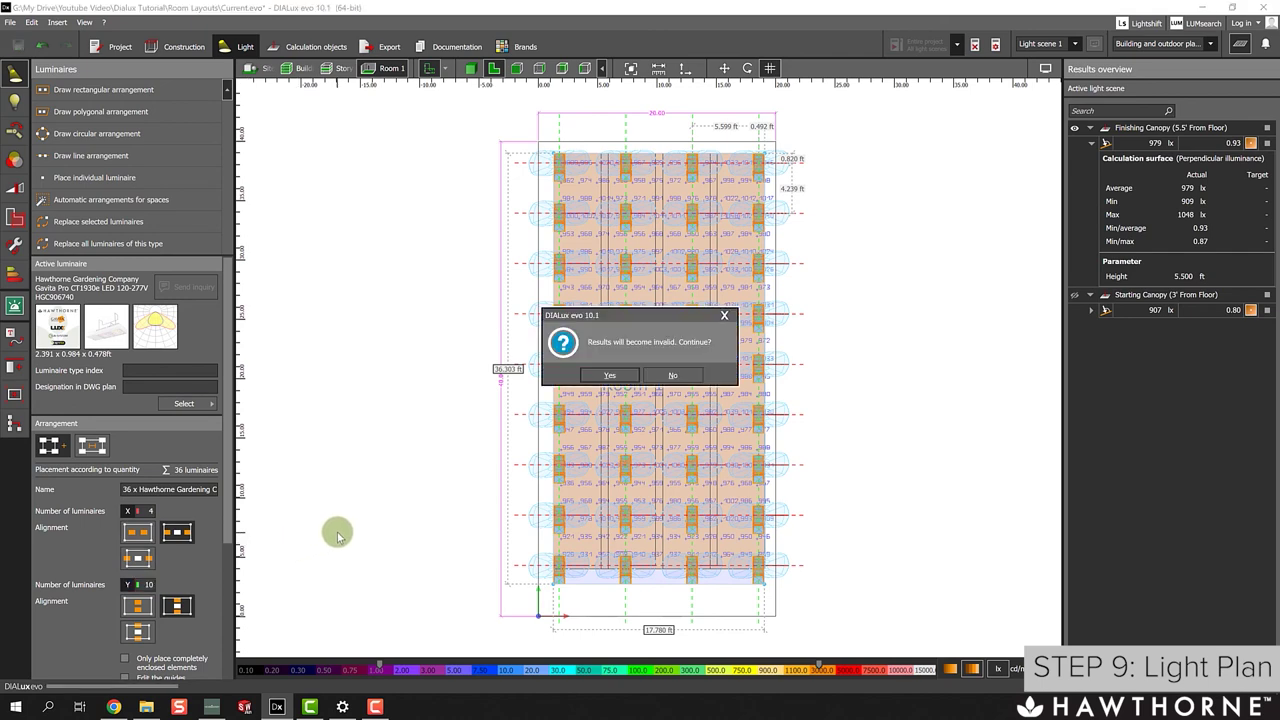
{"action": "left_click", "coordinate": [610, 375]}
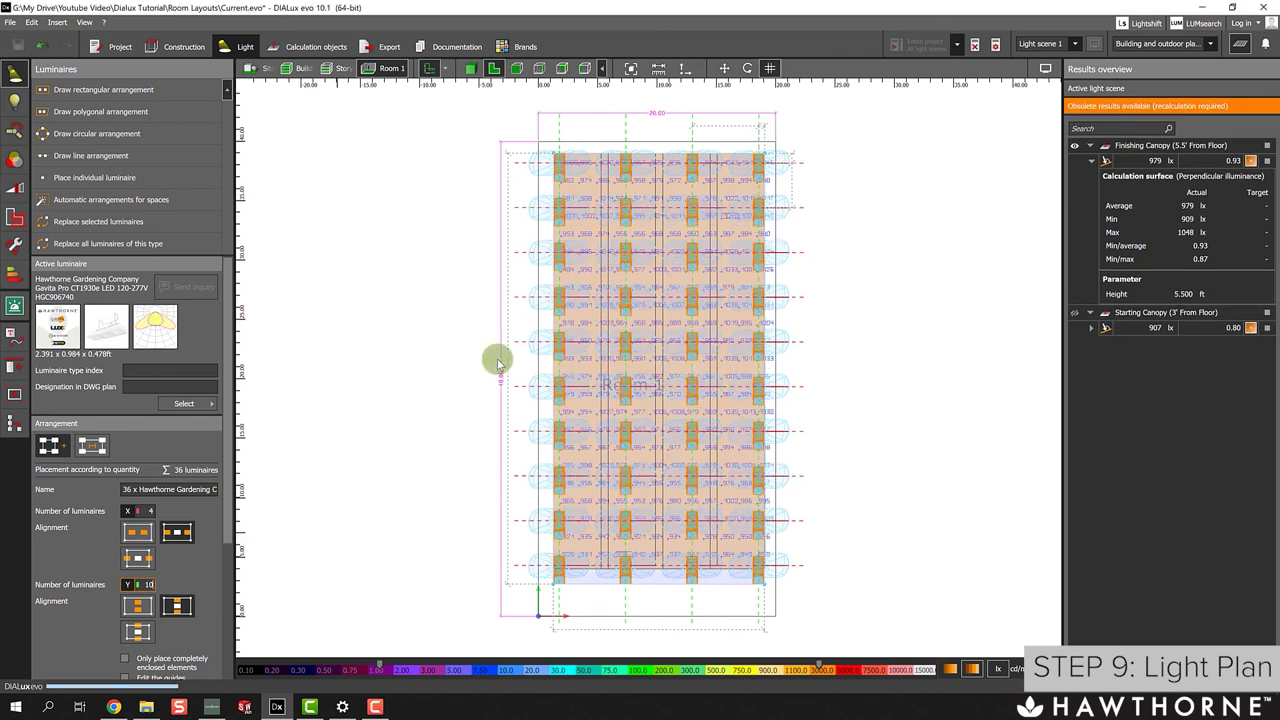
{"action": "scroll", "coordinate": [808, 244], "scroll_direction": "up", "scroll_amount": 1}
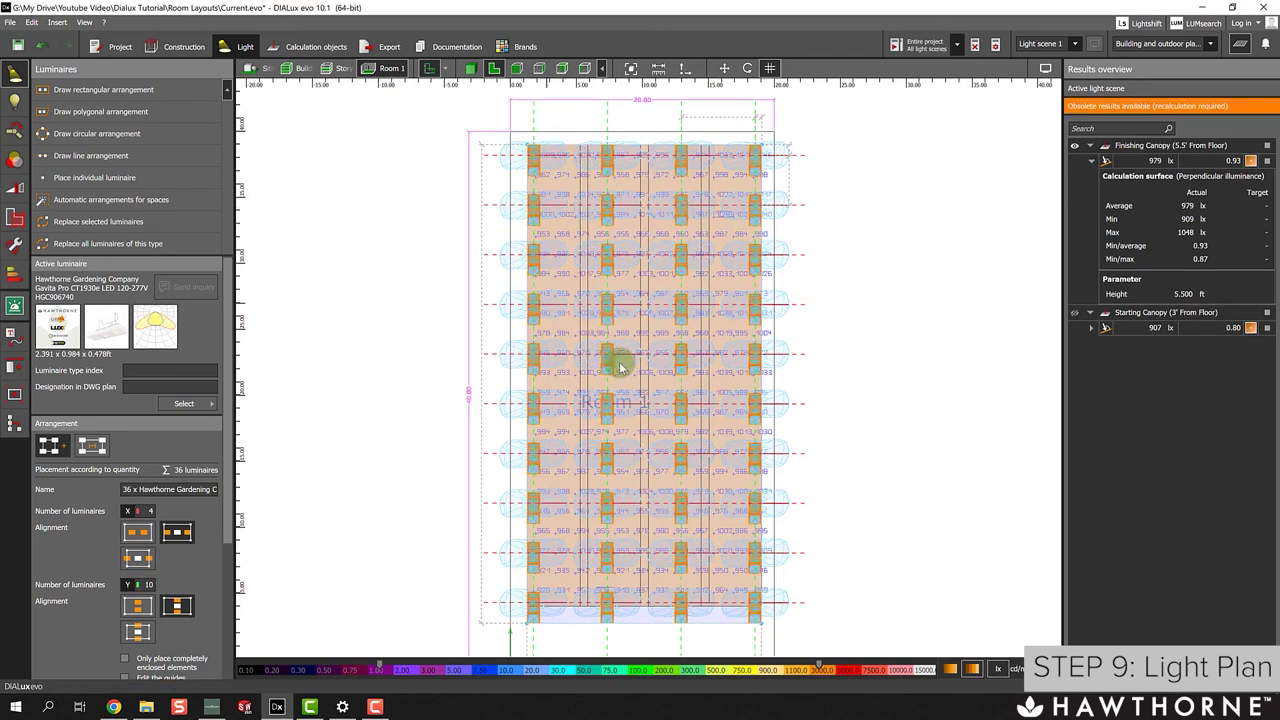
Recalculate the entire project with all light scenes and check the resulting light levels across Room 1.
{"action": "left_click", "coordinate": [918, 44]}
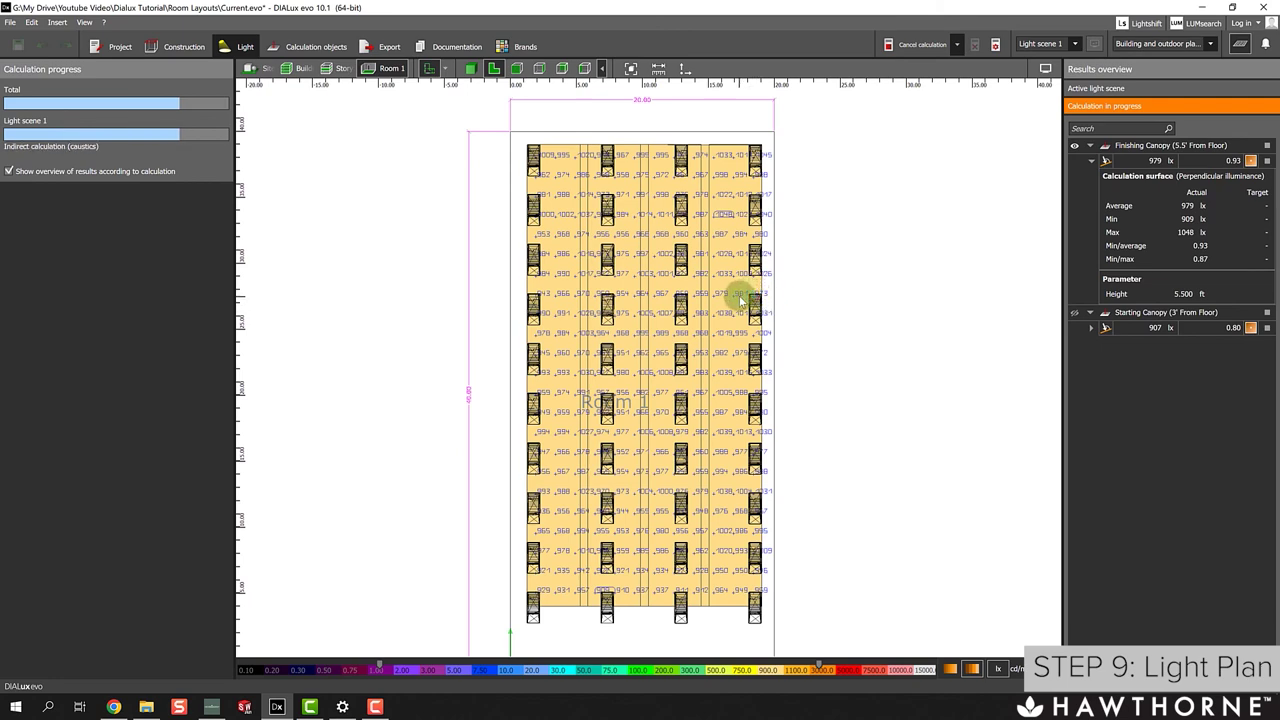
{"action": "scroll", "coordinate": [817, 287], "scroll_direction": "down", "scroll_amount": 1}
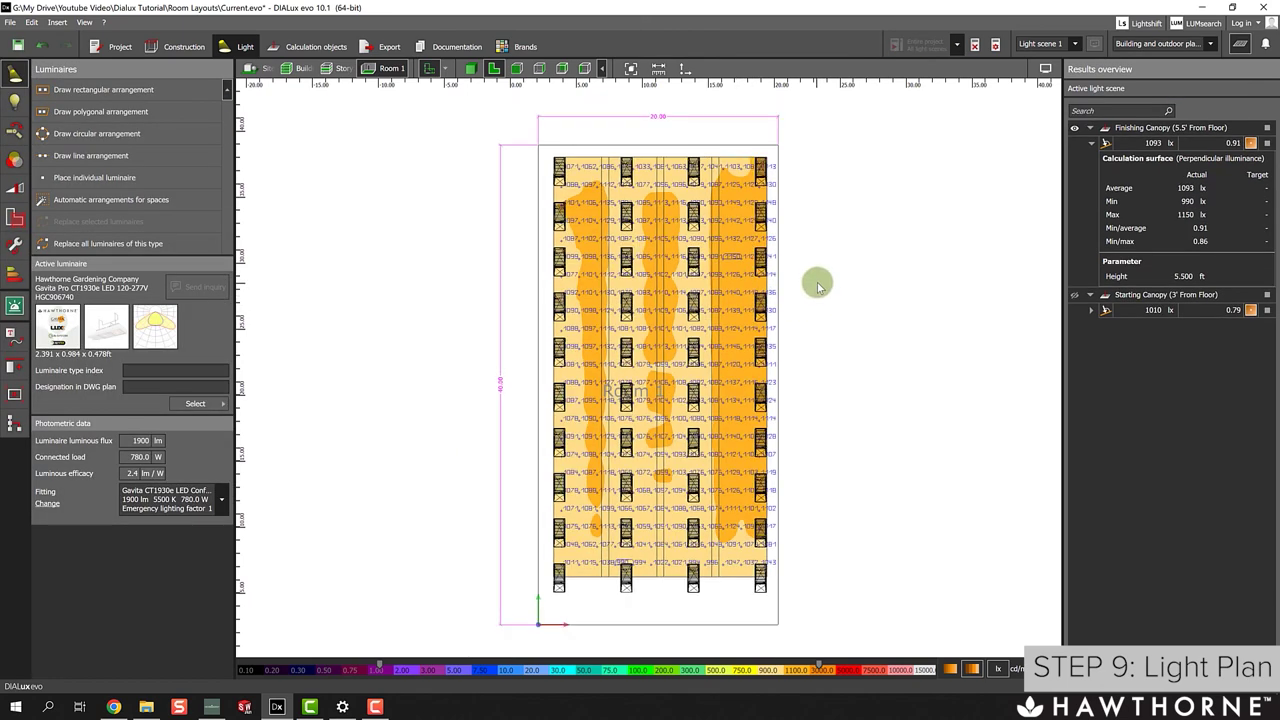
{"action": "scroll", "coordinate": [849, 289], "scroll_direction": "down", "scroll_amount": 1}
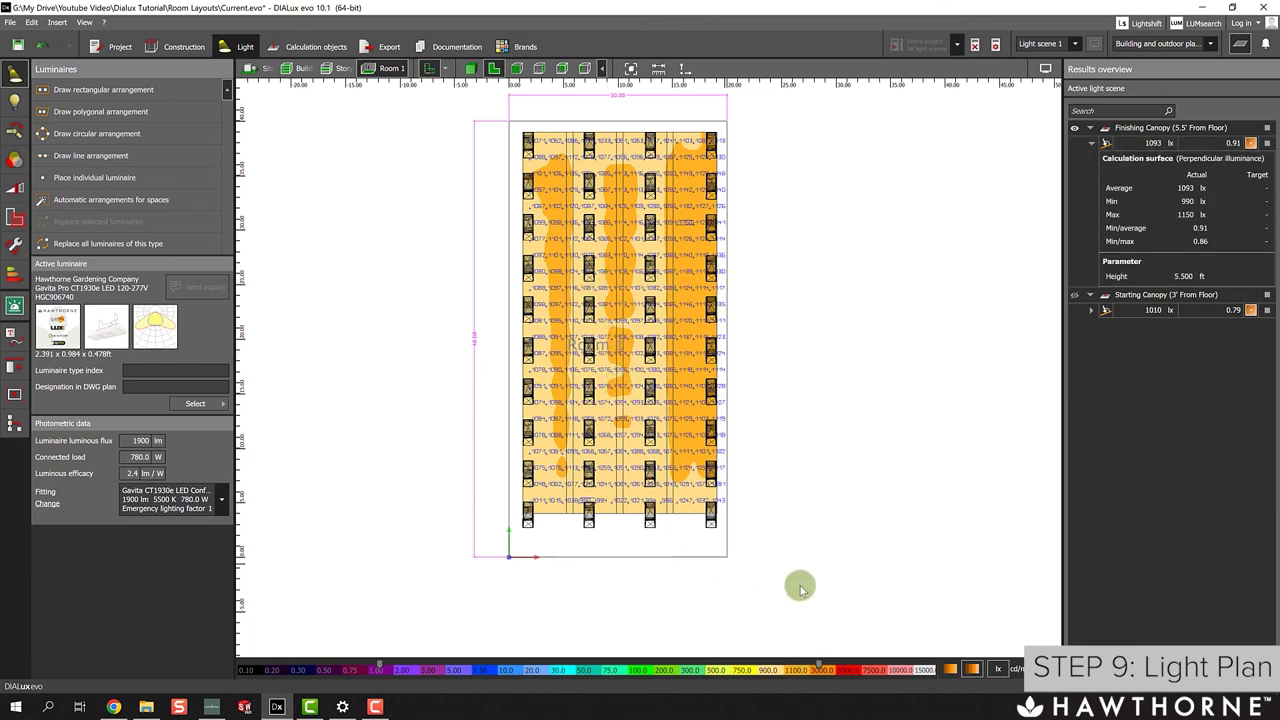
Set the false color scale's orange value to 1200 lx and its light orange value to 1000 lx.
{"action": "left_click", "coordinate": [797, 670]}
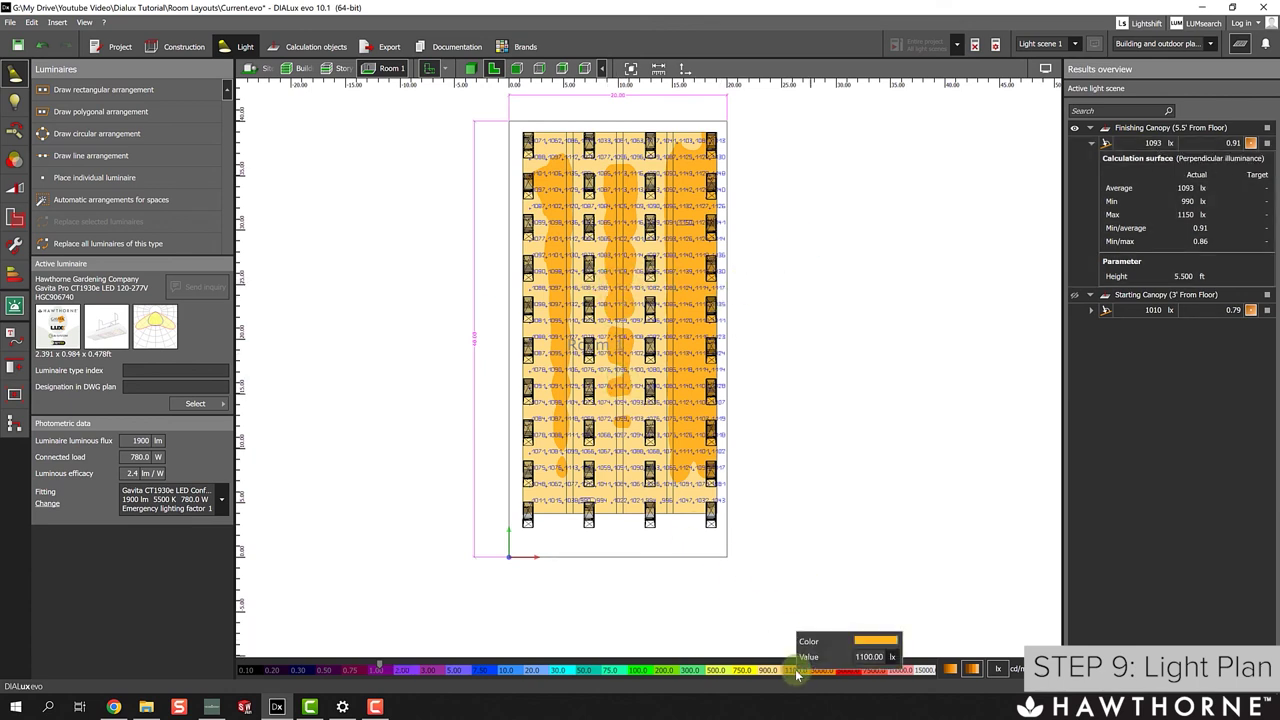
{"action": "left_click", "coordinate": [869, 657]}
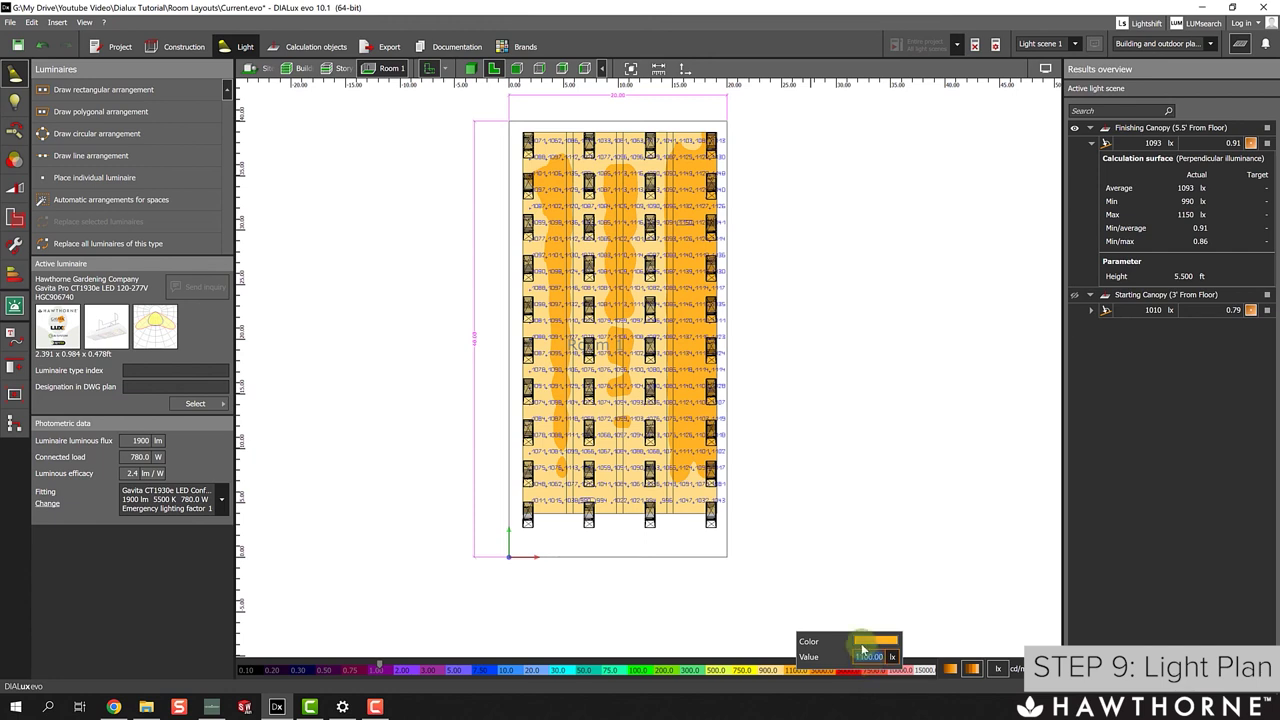
{"action": "type", "text": "120"}
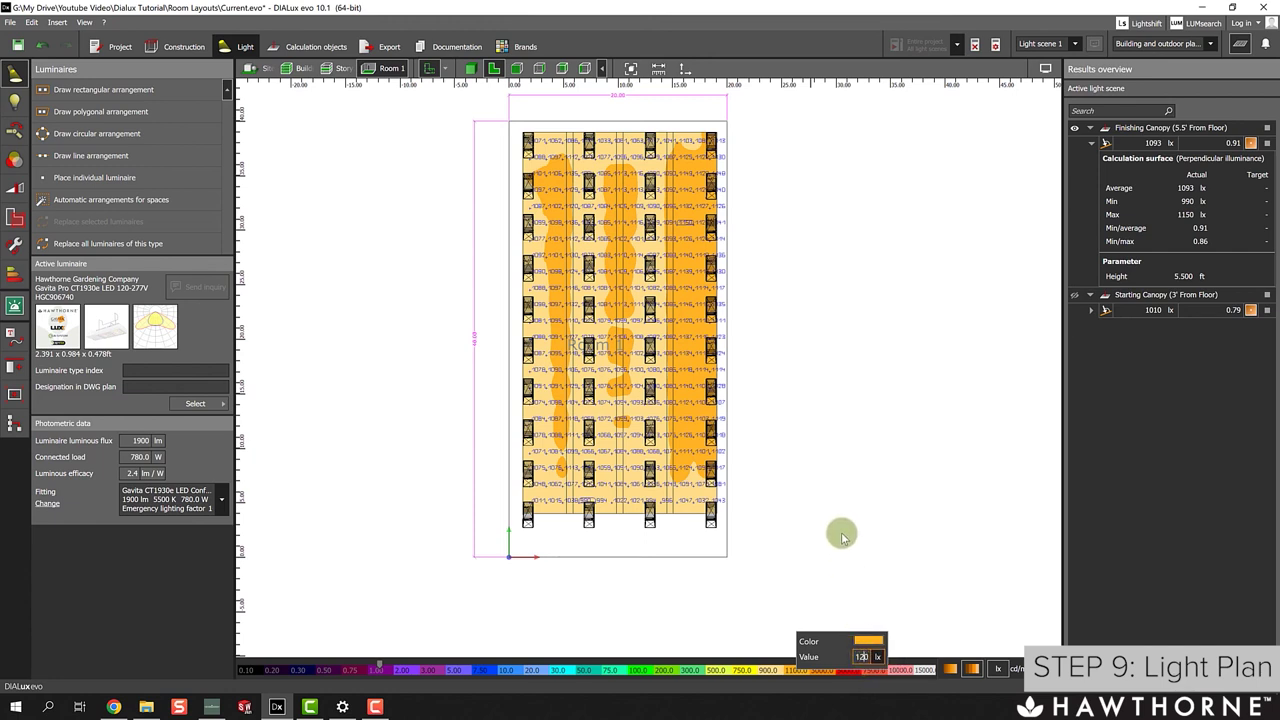
{"action": "type", "text": "0"}
{"action": "key", "text": "Return"}
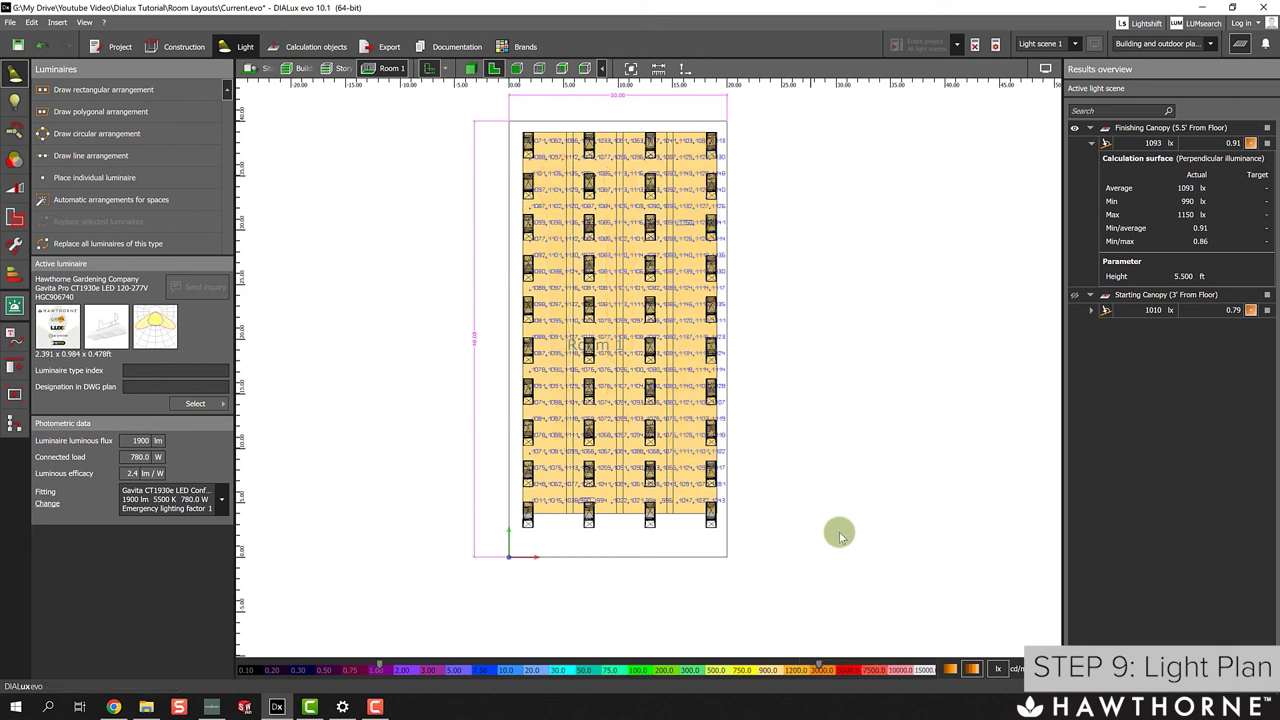
{"action": "left_click", "coordinate": [776, 669]}
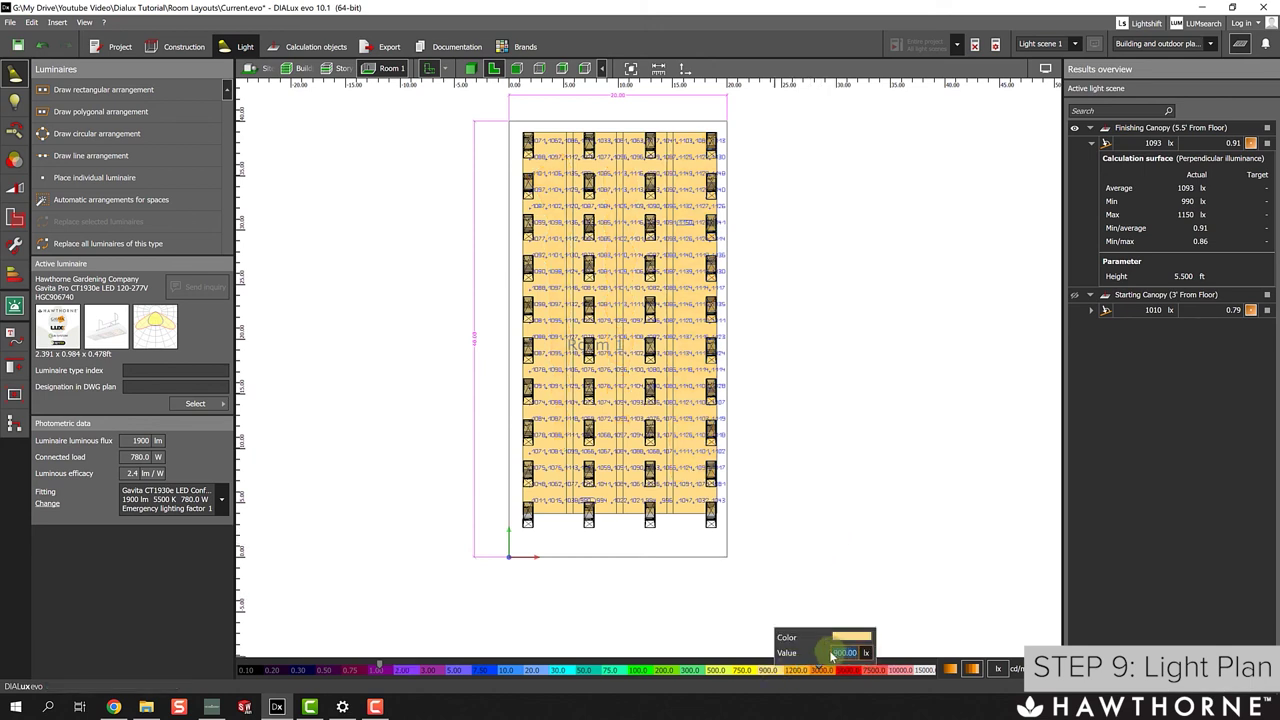
{"action": "type", "text": "1000"}
{"action": "key", "text": "Return"}
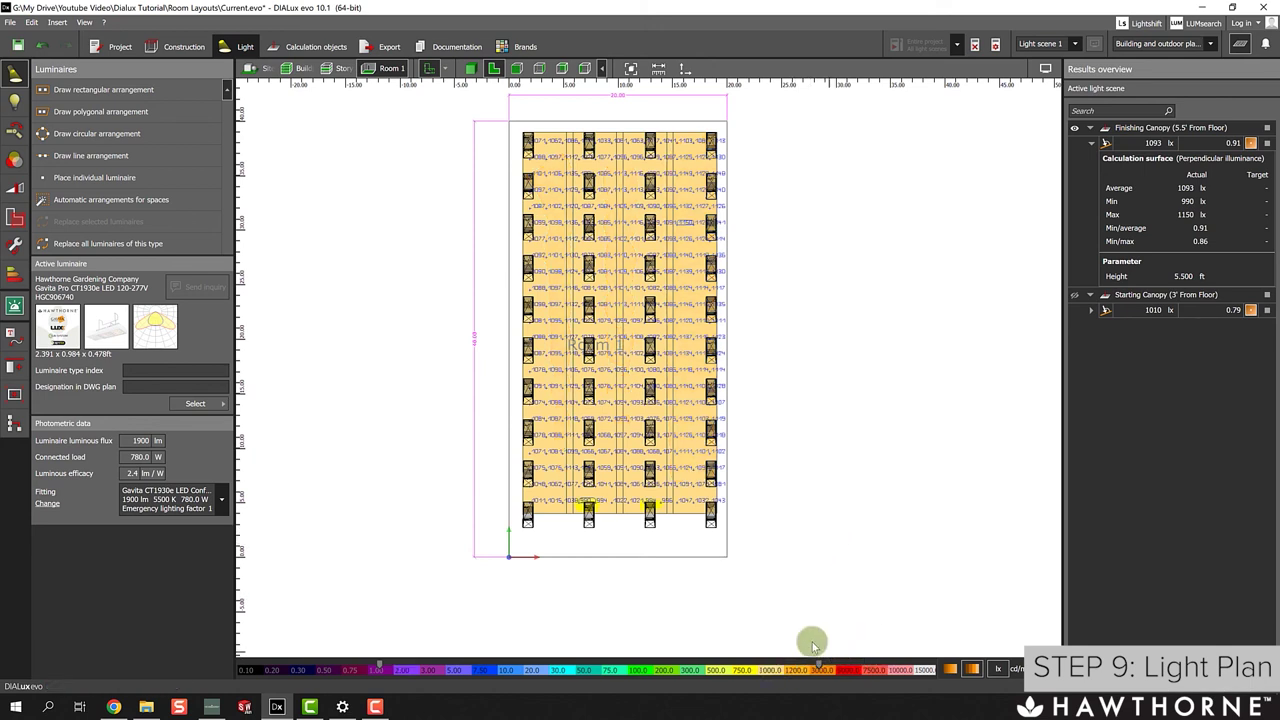
Examine the recolored canopy illuminance across Room 1 in the floor plan and the 3D view, ending in the floor plan.
{"action": "scroll", "coordinate": [563, 490], "scroll_direction": "up", "scroll_amount": 2}
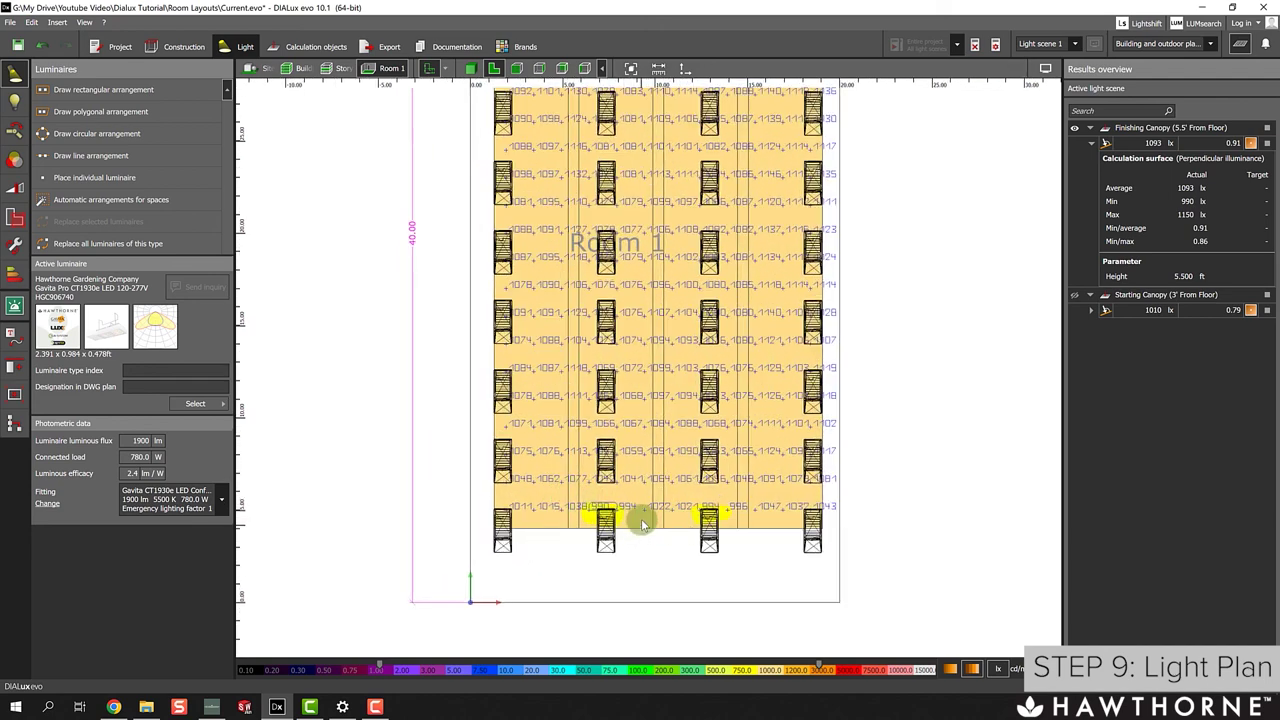
{"action": "middle_click_drag", "start_coordinate": [666, 383], "coordinate": [614, 600]}
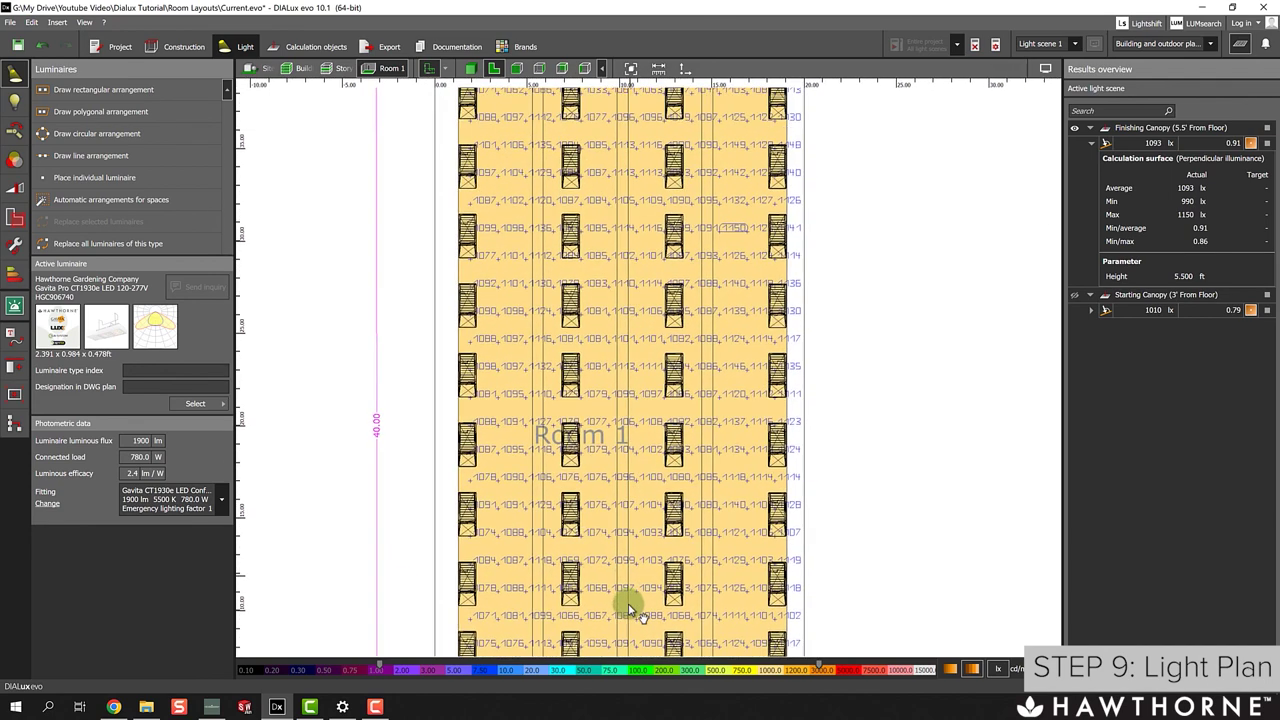
{"action": "scroll", "coordinate": [614, 420], "scroll_direction": "down", "scroll_amount": 1}
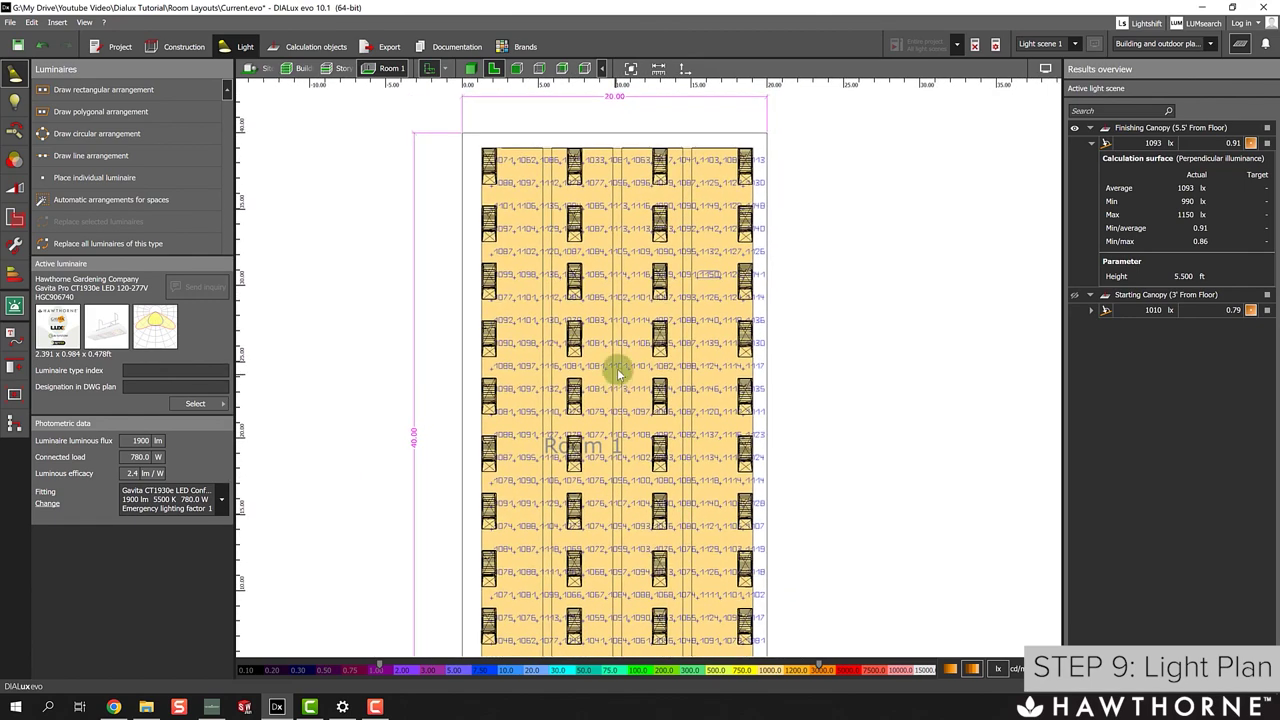
{"action": "scroll", "coordinate": [612, 340], "scroll_direction": "down", "scroll_amount": 2}
{"action": "left_click", "coordinate": [470, 69]}
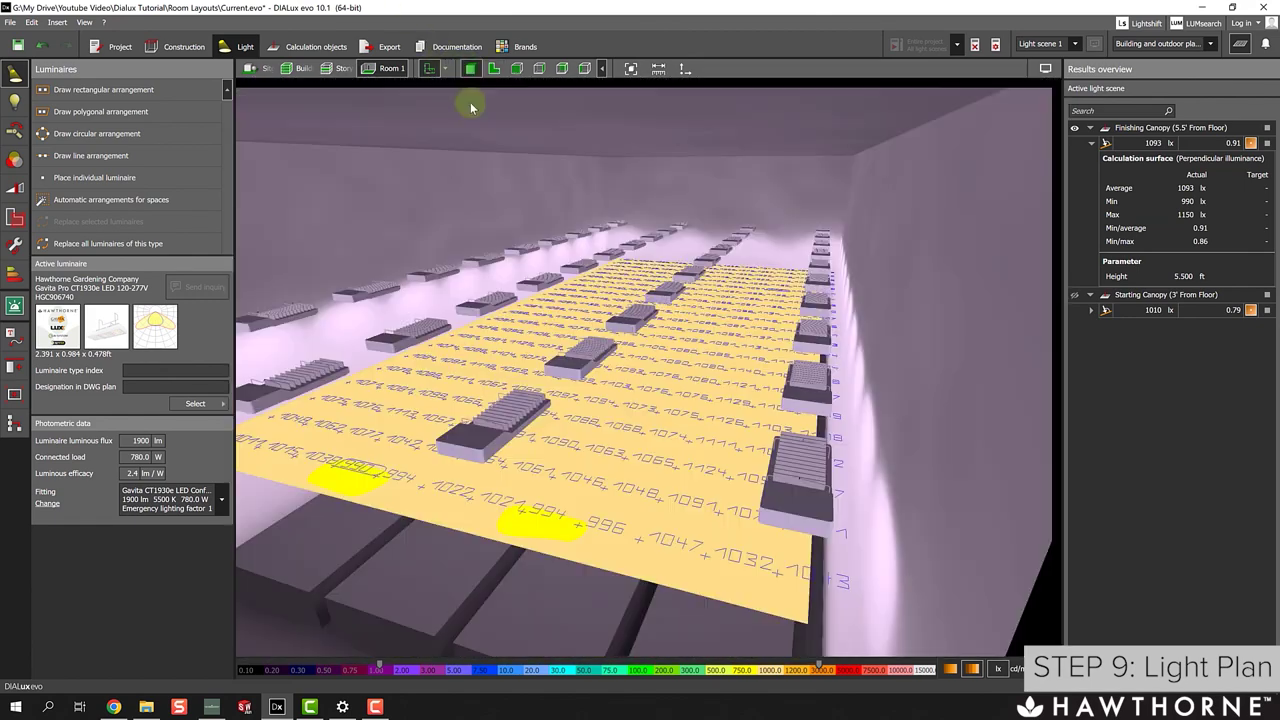
{"action": "right_click_drag", "start_coordinate": [470, 102], "coordinate": [548, 270]}
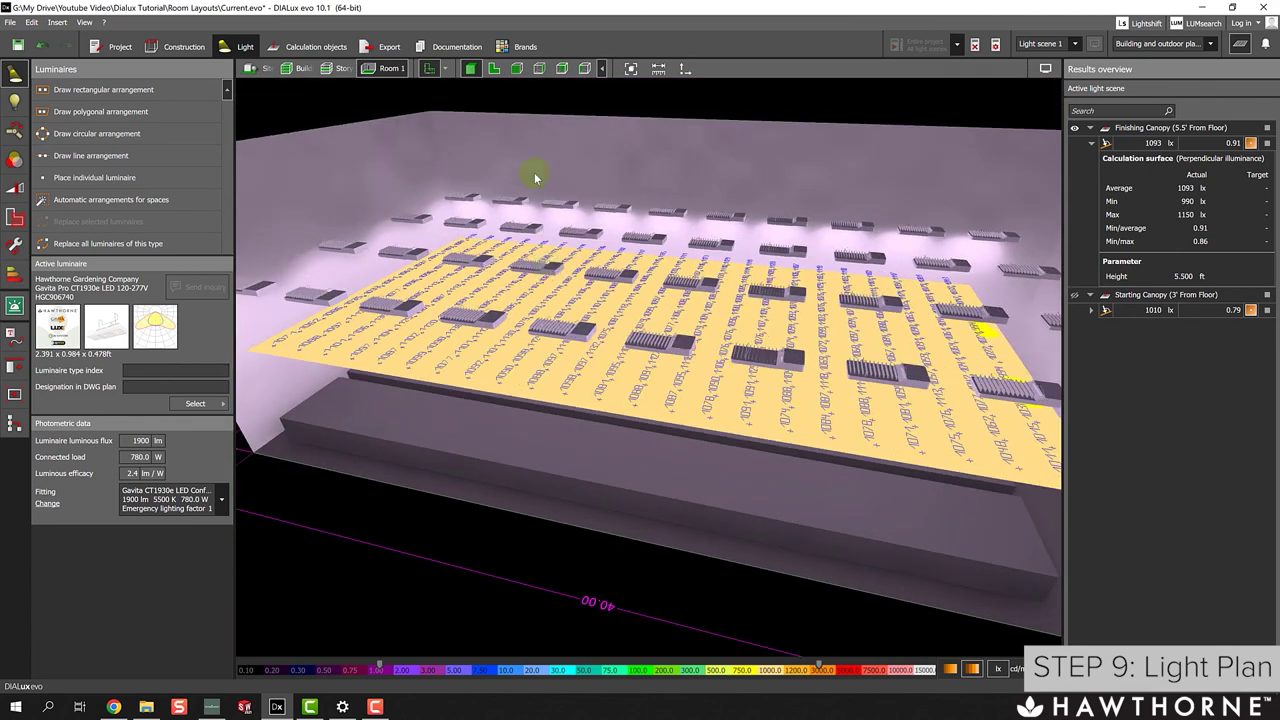
{"action": "left_click", "coordinate": [493, 69]}
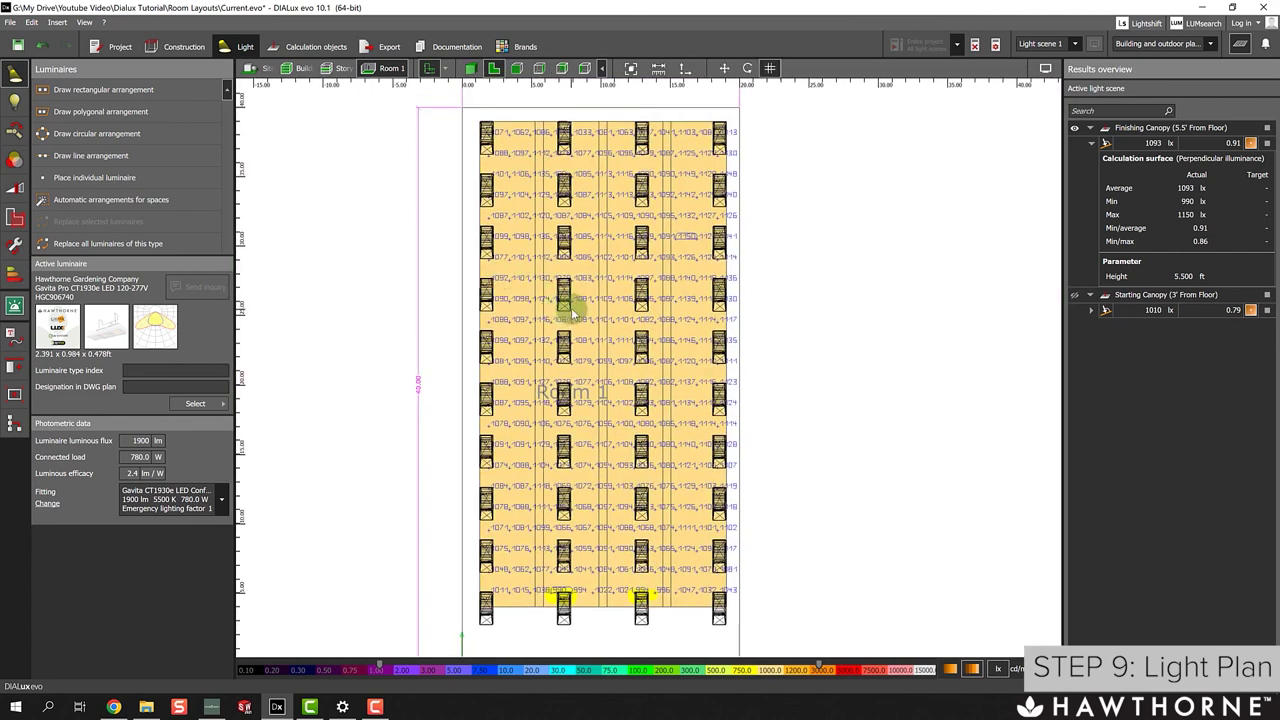
Select the luminaire arrangement and examine its luminaire spacing and edge offsets at Room 1's upper corner.
{"action": "left_click", "coordinate": [570, 306]}
{"action": "left_click", "coordinate": [143, 489]}
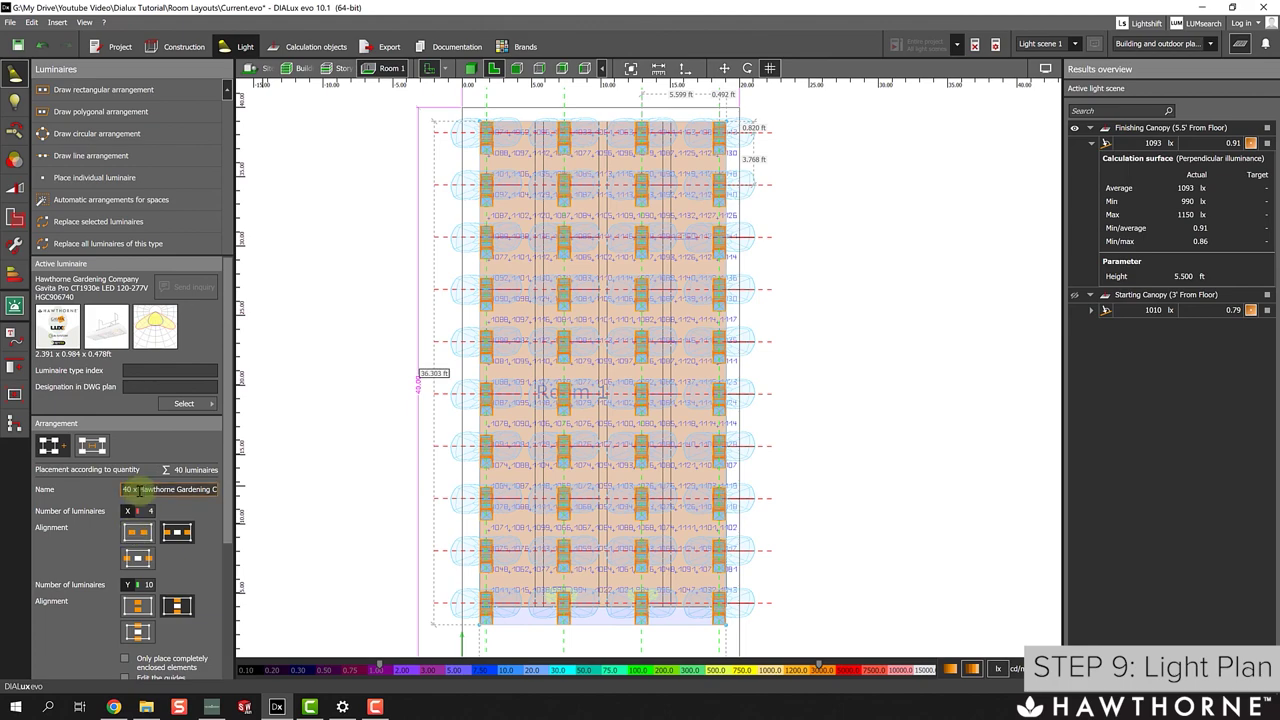
{"action": "scroll", "coordinate": [695, 255], "scroll_direction": "down", "scroll_amount": 2}
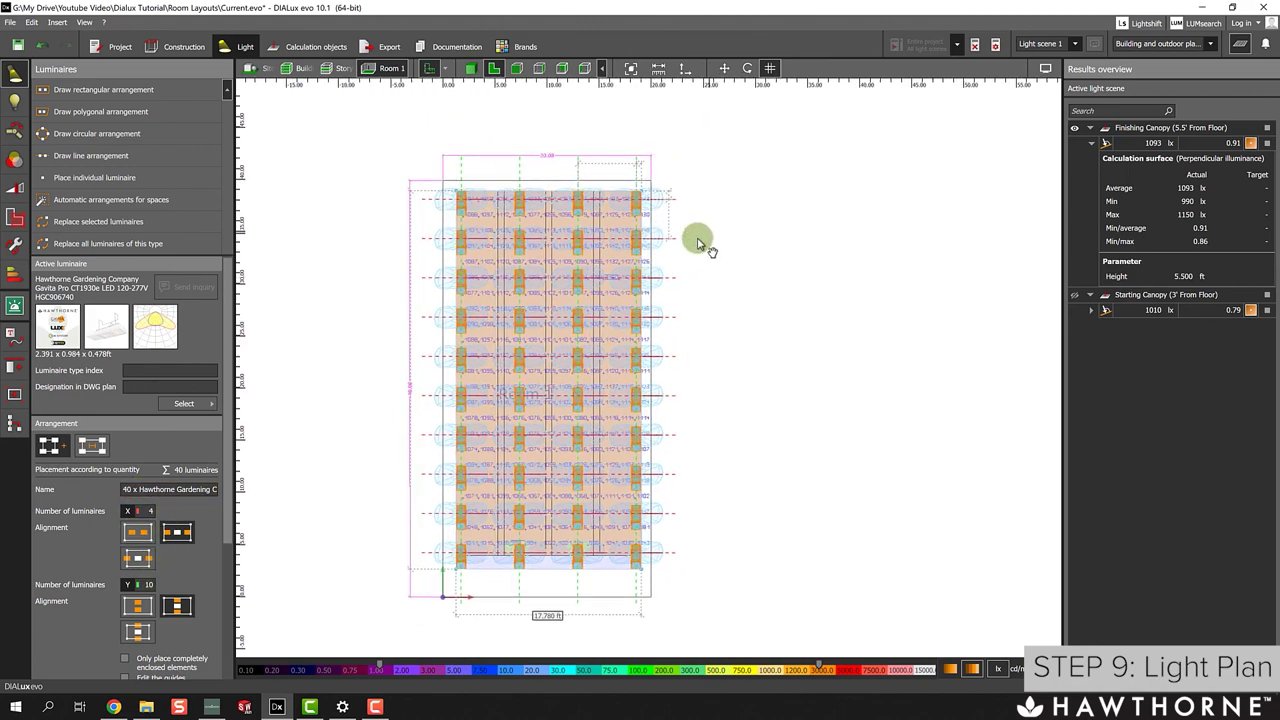
{"action": "scroll", "coordinate": [697, 243], "scroll_direction": "up", "scroll_amount": 5}
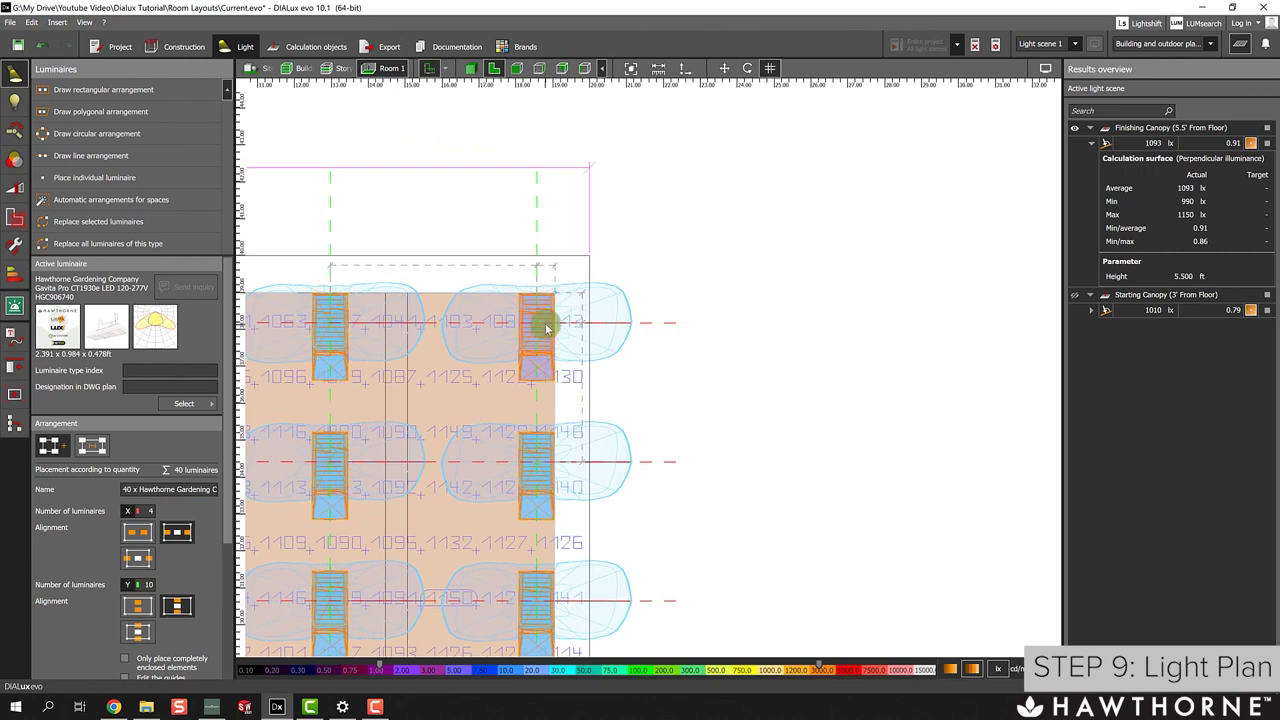
{"action": "scroll", "coordinate": [543, 414], "scroll_direction": "down", "scroll_amount": 1}
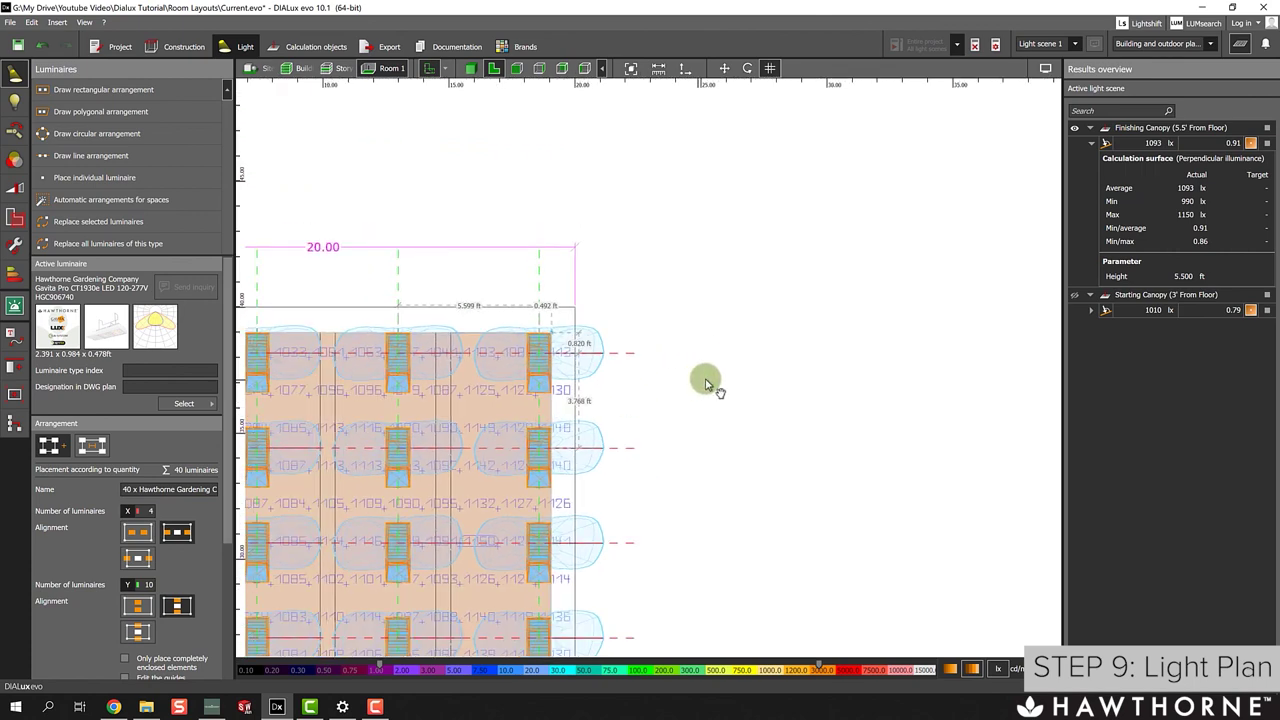
{"action": "middle_click_drag", "start_coordinate": [703, 380], "coordinate": [800, 387]}
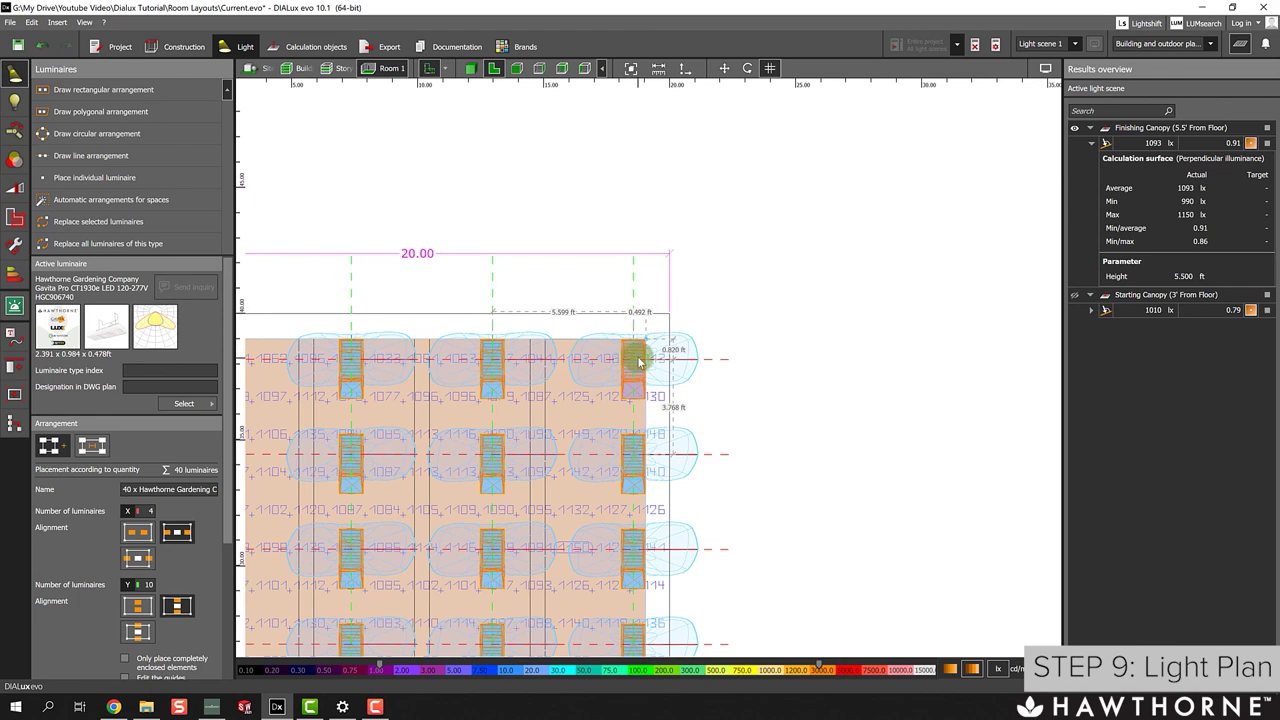
Deselect the arrangement and measure the distance from the canopy's edge to the room's side wall.
{"action": "left_click", "coordinate": [760, 305]}
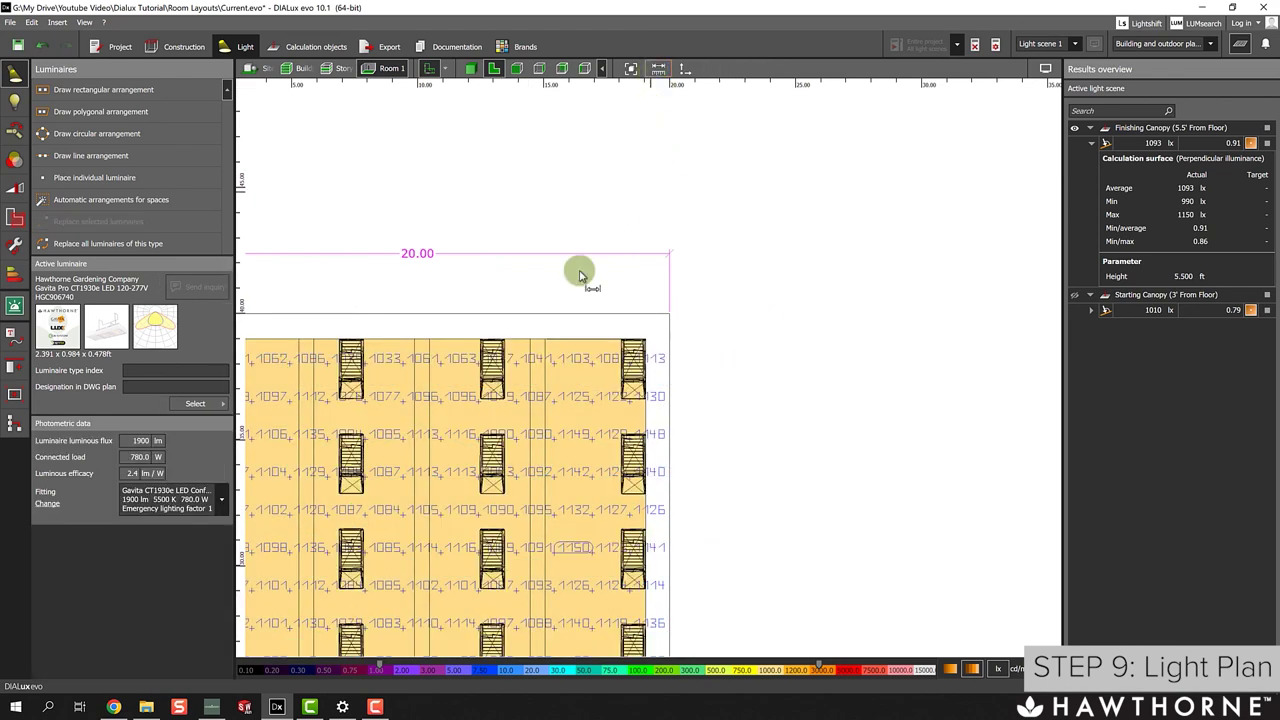
{"action": "scroll", "coordinate": [520, 335], "scroll_direction": "up", "scroll_amount": 2}
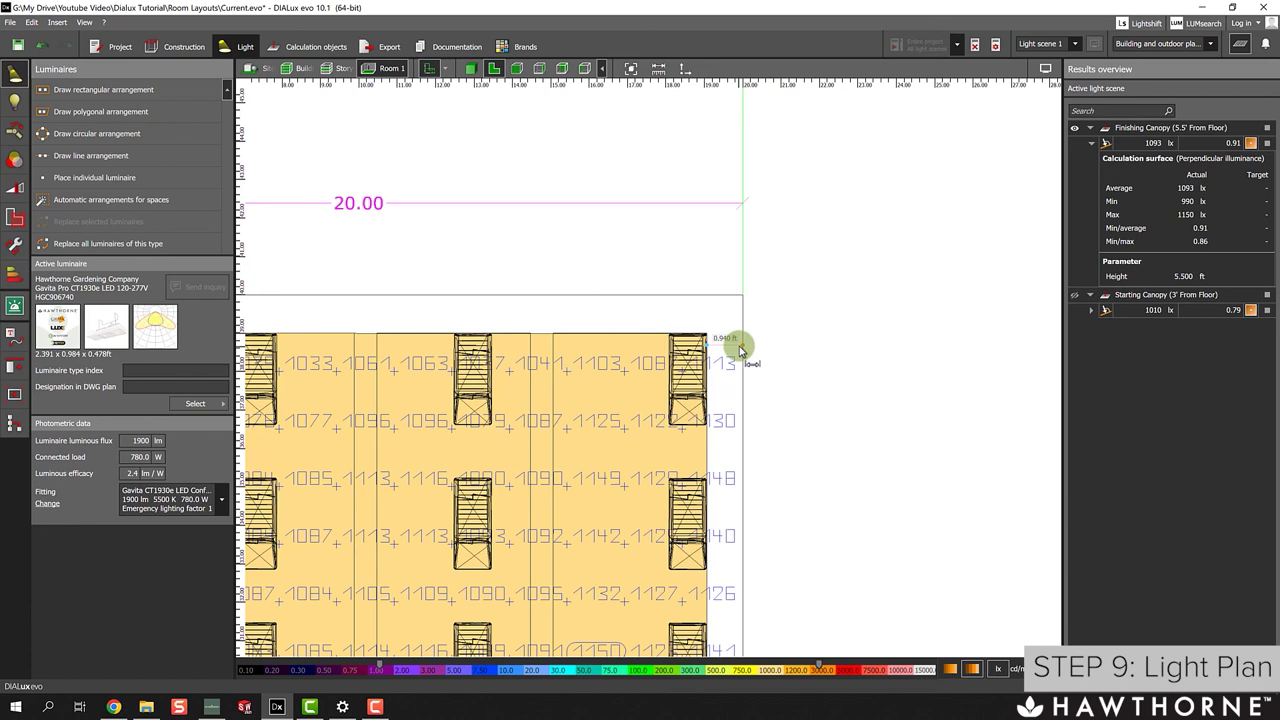
{"action": "scroll", "coordinate": [849, 349], "scroll_direction": "down", "scroll_amount": 5}
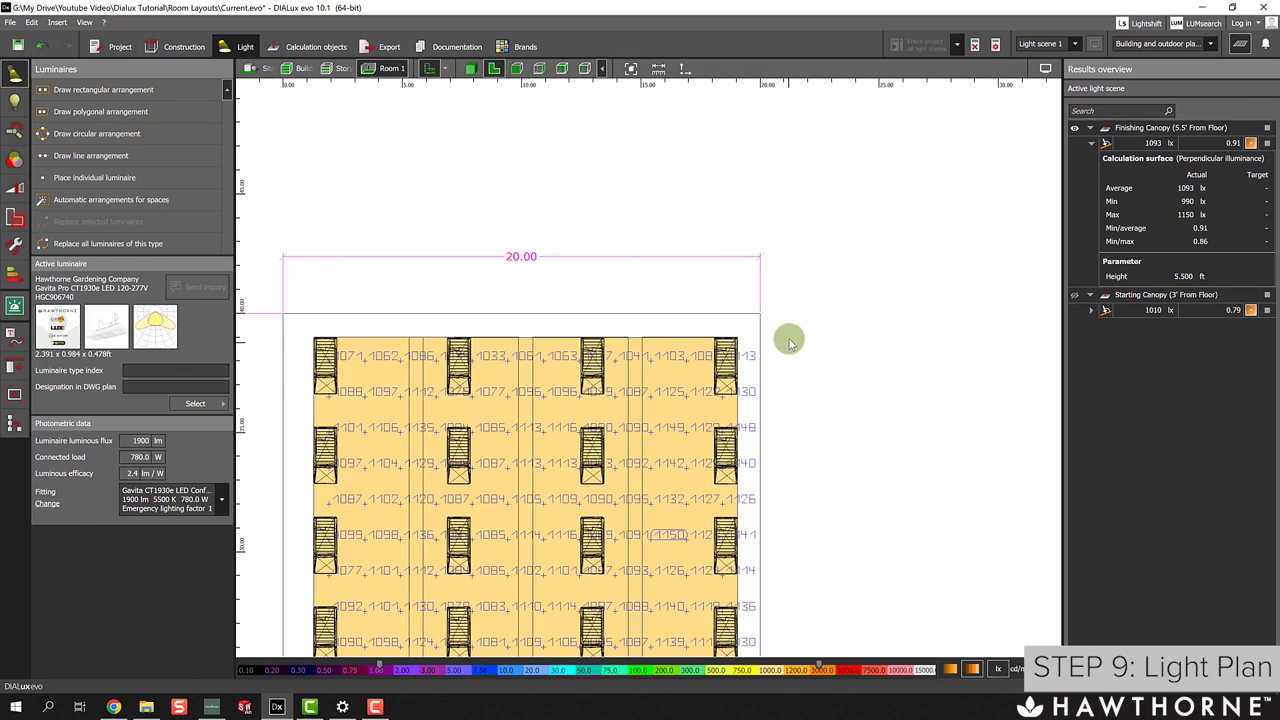
{"action": "scroll", "coordinate": [697, 247], "scroll_direction": "down", "scroll_amount": 1}
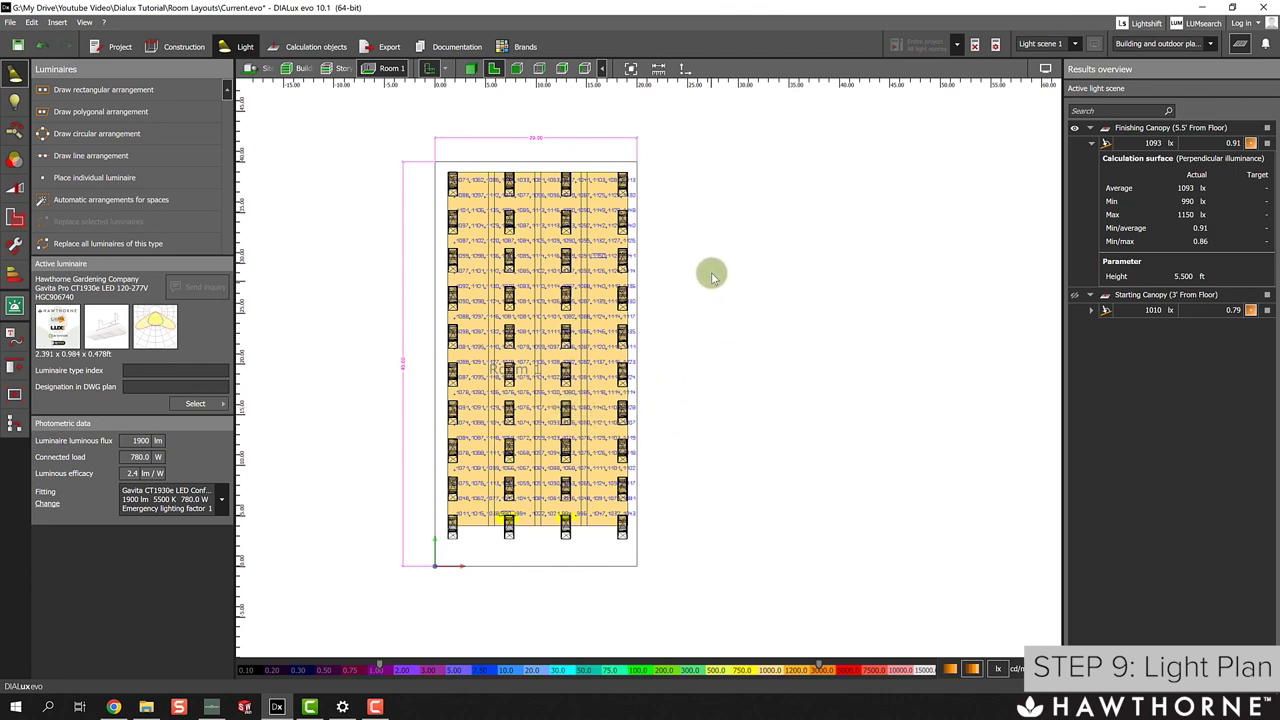
Narrow the luminaire arrangement from both sides to about 15.8 ft wide and set its number of luminaires in Y to 9.
{"action": "left_click", "coordinate": [1230, 145]}
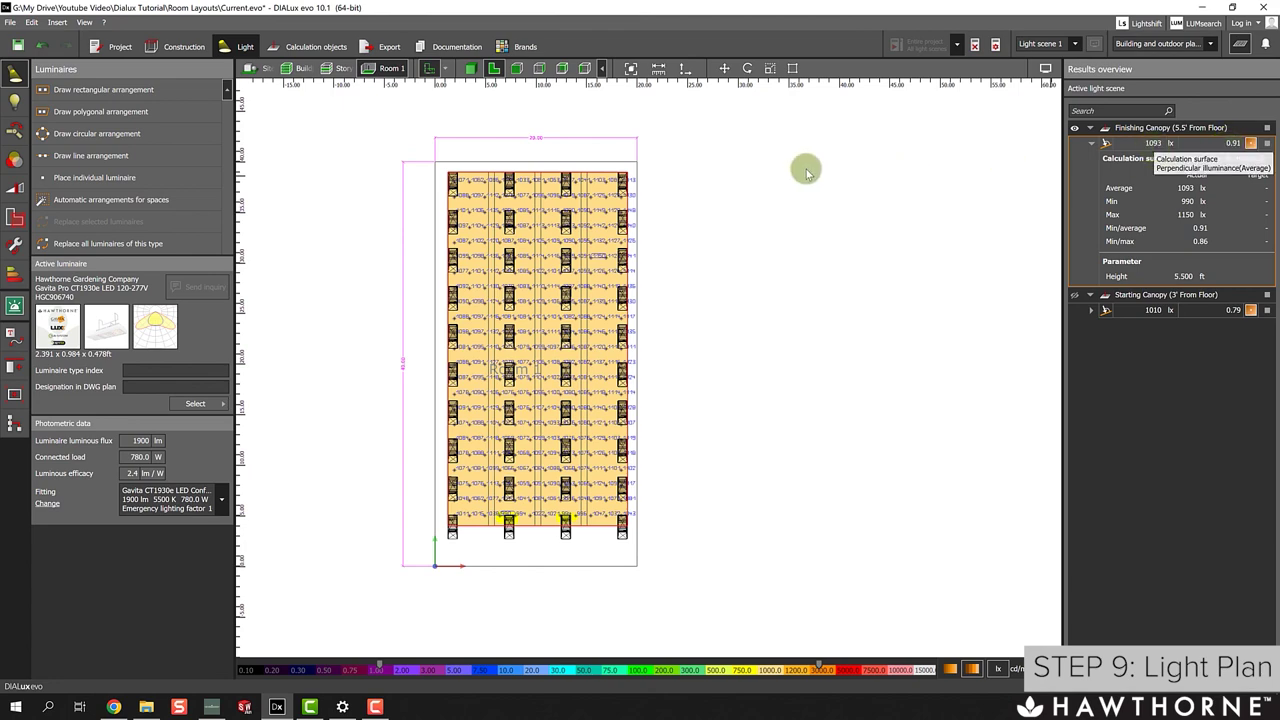
{"action": "scroll", "coordinate": [620, 237], "scroll_direction": "up", "scroll_amount": 2}
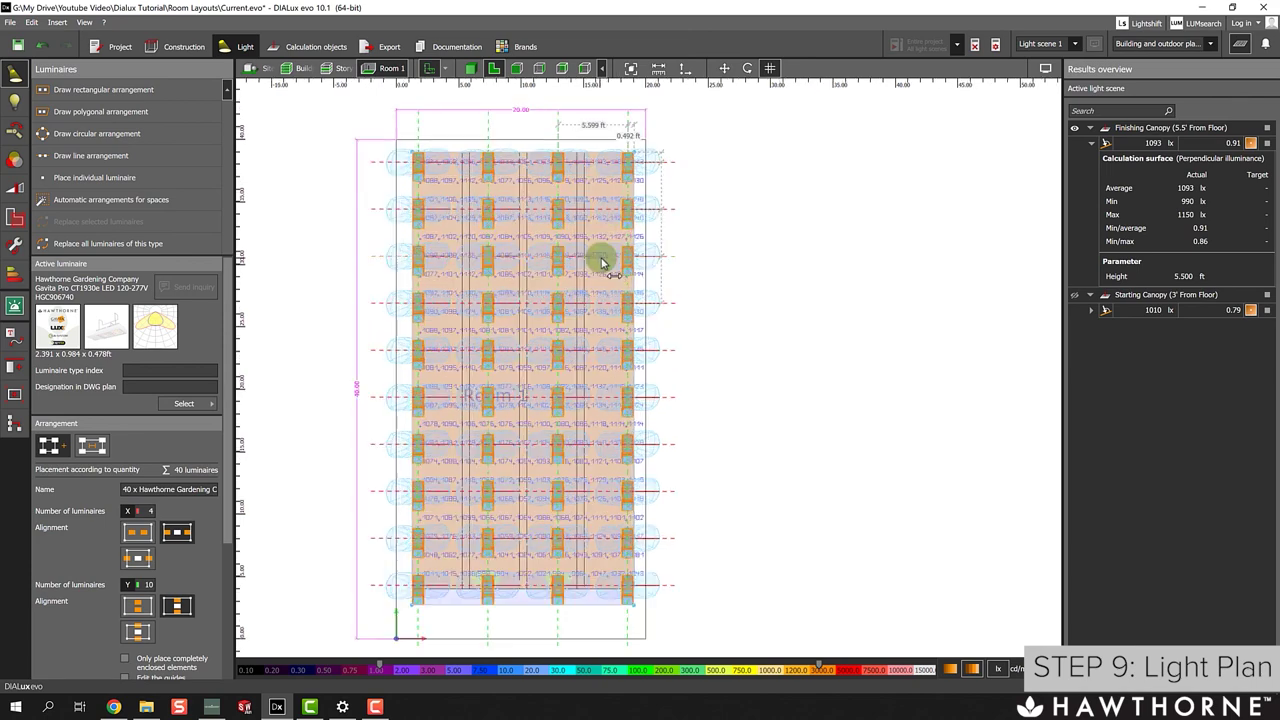
{"action": "left_click", "coordinate": [642, 228]}
{"action": "left_click_drag", "start_coordinate": [642, 228], "coordinate": [611, 241]}
{"action": "left_click", "coordinate": [604, 369]}
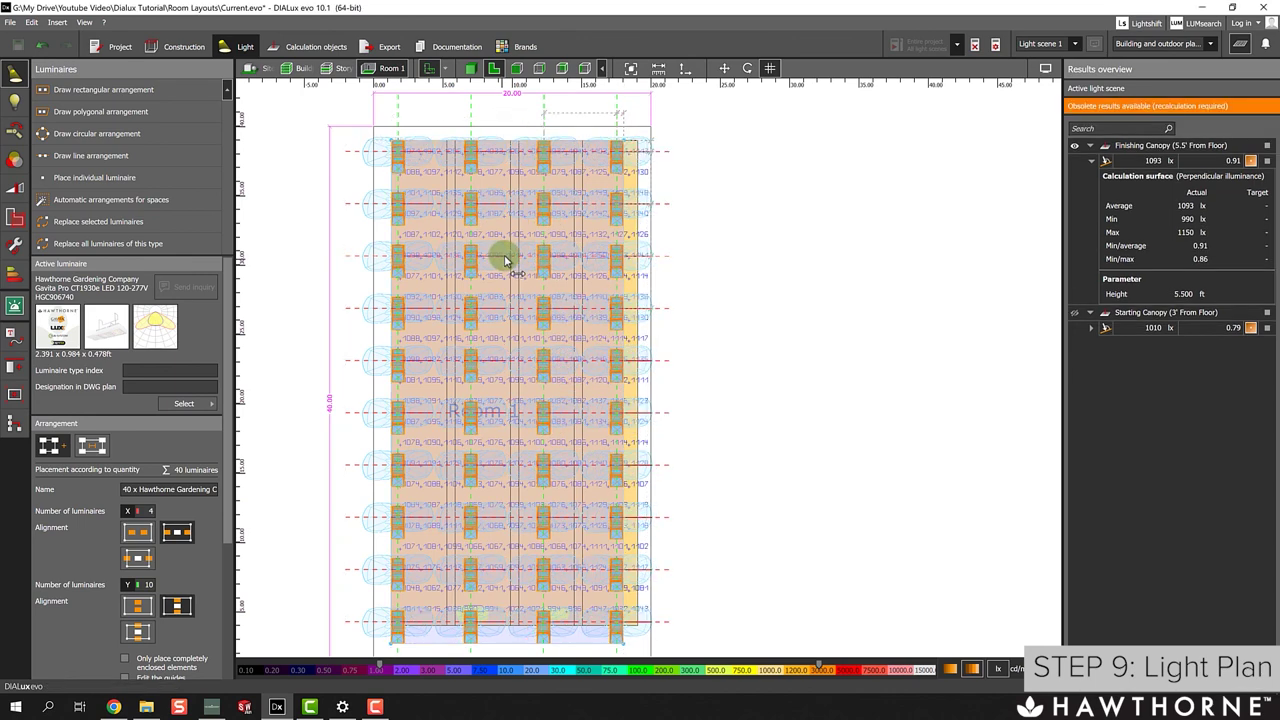
{"action": "left_click_drag", "start_coordinate": [398, 240], "coordinate": [410, 244]}
{"action": "scroll", "coordinate": [503, 246], "scroll_direction": "down", "scroll_amount": 2}
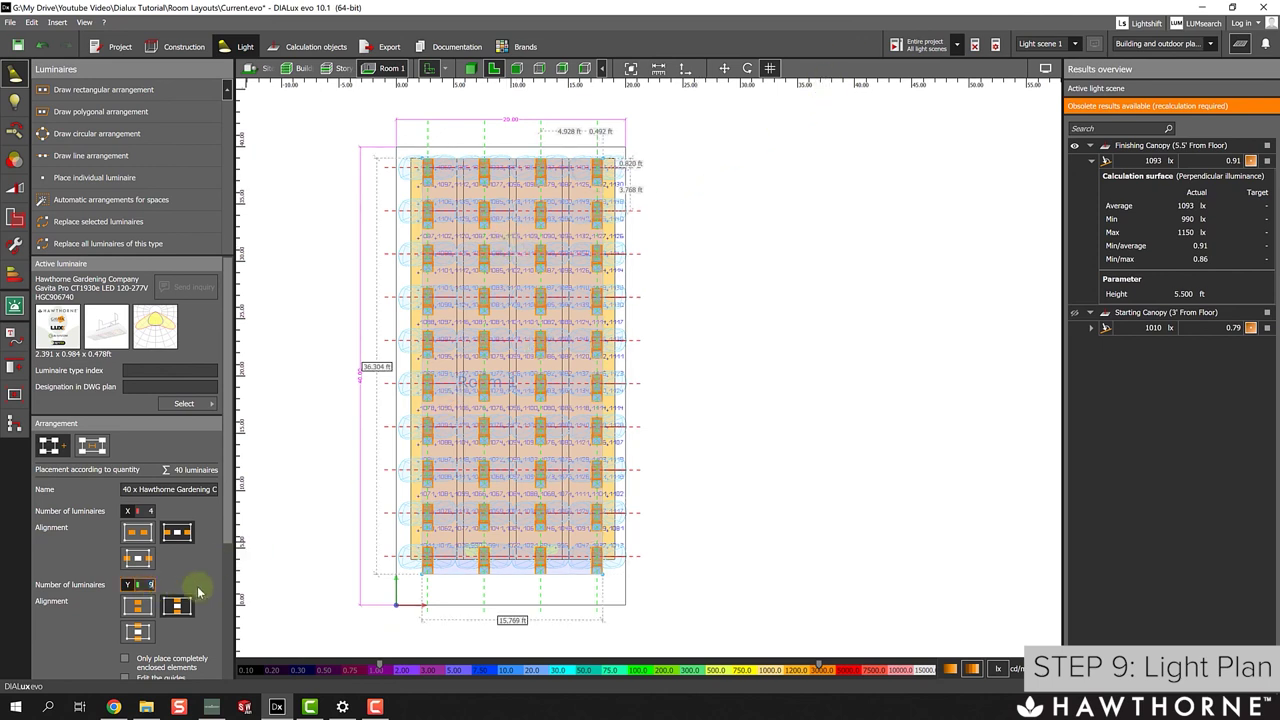
Recalculate the entire project with all light scenes and check the Finishing Canopy's average illuminance and uniformity.
{"action": "left_click", "coordinate": [905, 45]}
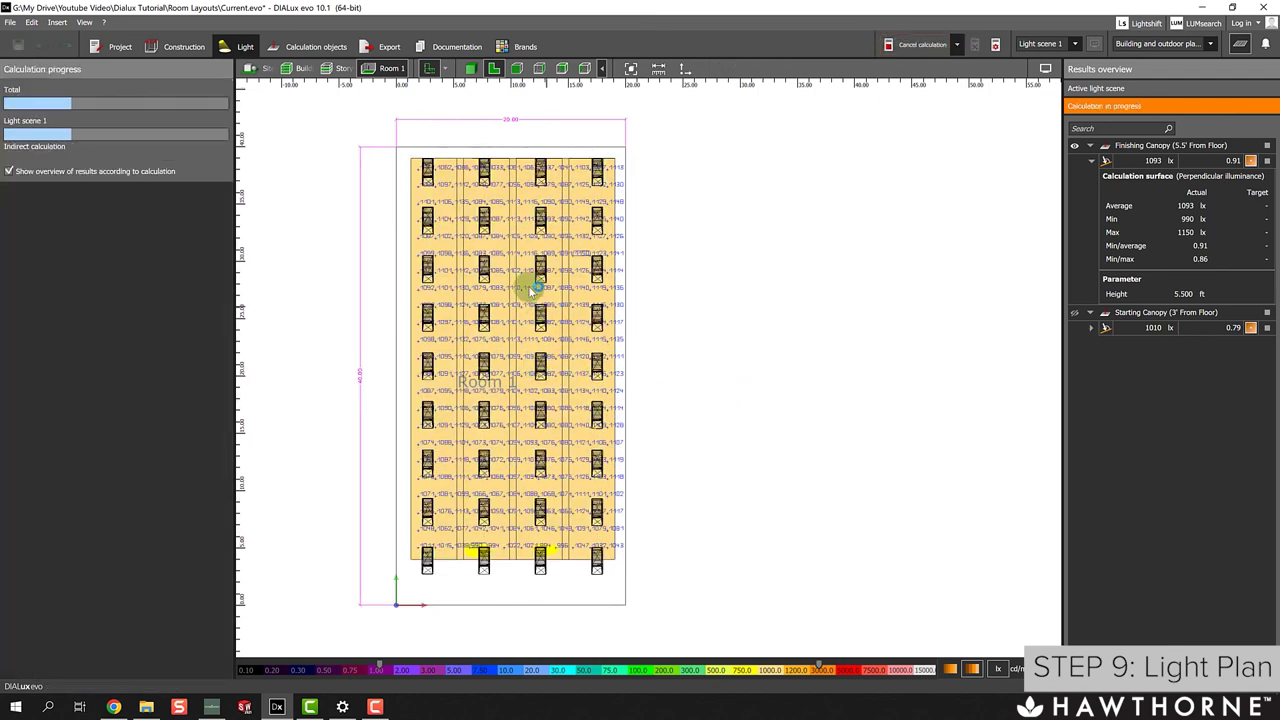
{"action": "scroll", "coordinate": [535, 288], "scroll_direction": "up", "scroll_amount": 3}
{"action": "scroll", "coordinate": [417, 143], "scroll_direction": "down", "scroll_amount": 3}
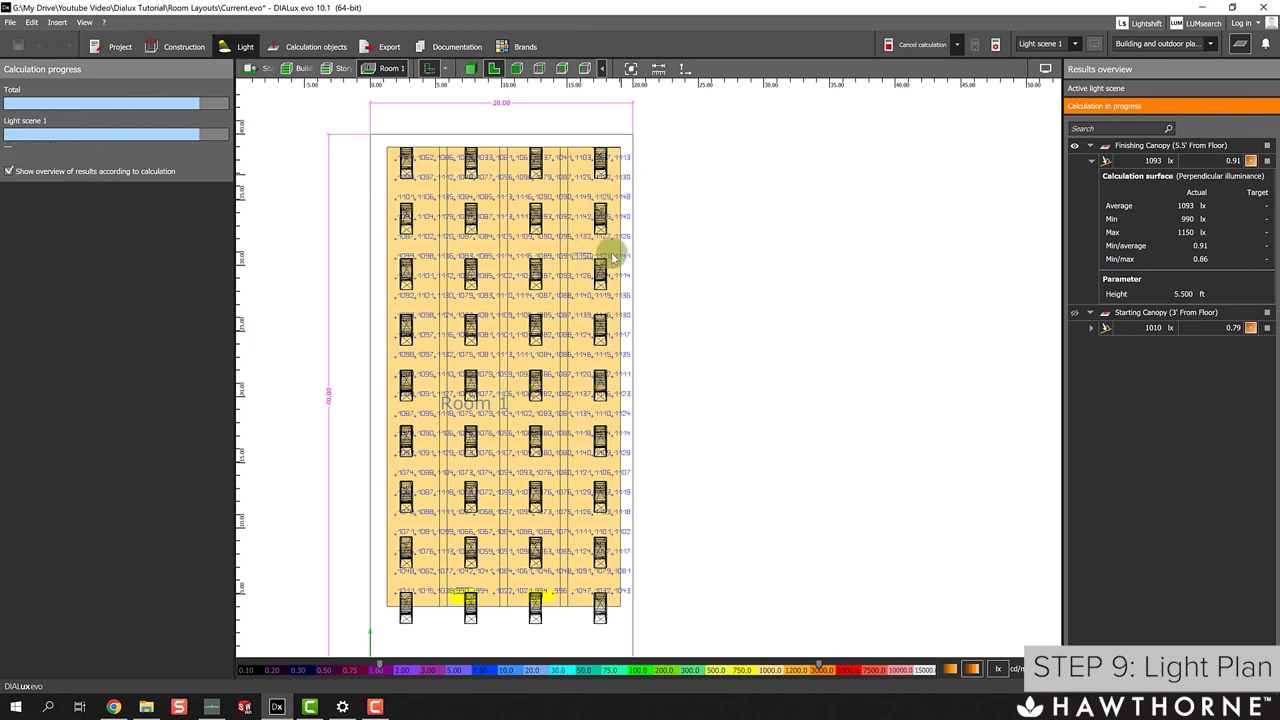
{"action": "left_click", "coordinate": [1148, 150]}
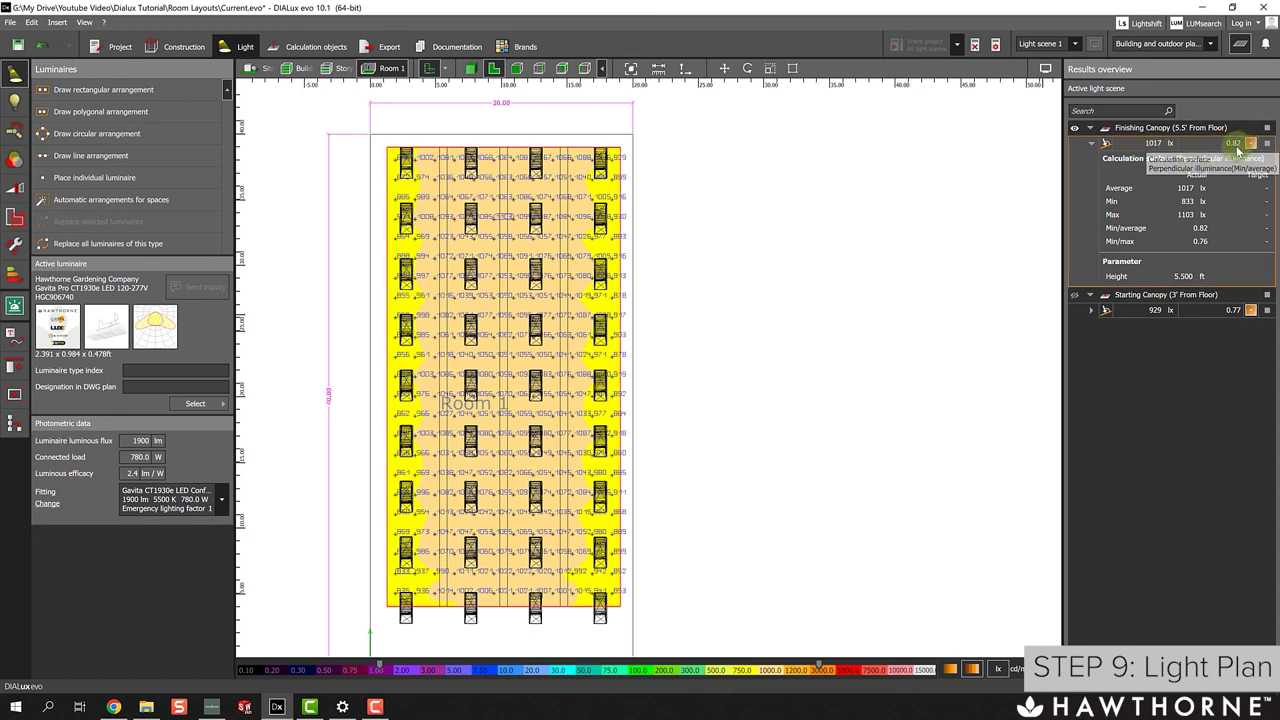
{"action": "scroll", "coordinate": [603, 286], "scroll_direction": "down", "scroll_amount": 1}
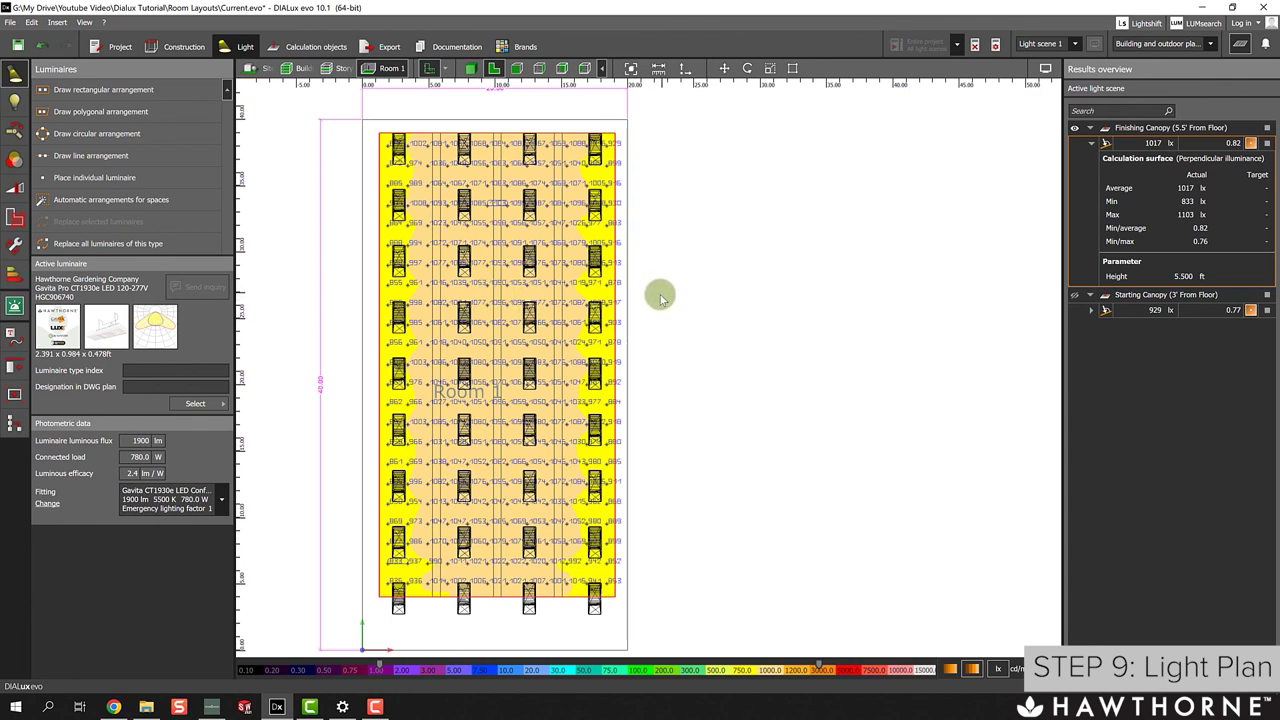
{"action": "scroll", "coordinate": [666, 289], "scroll_direction": "down", "scroll_amount": 1}
{"action": "middle_click_drag", "start_coordinate": [666, 289], "coordinate": [716, 288]}
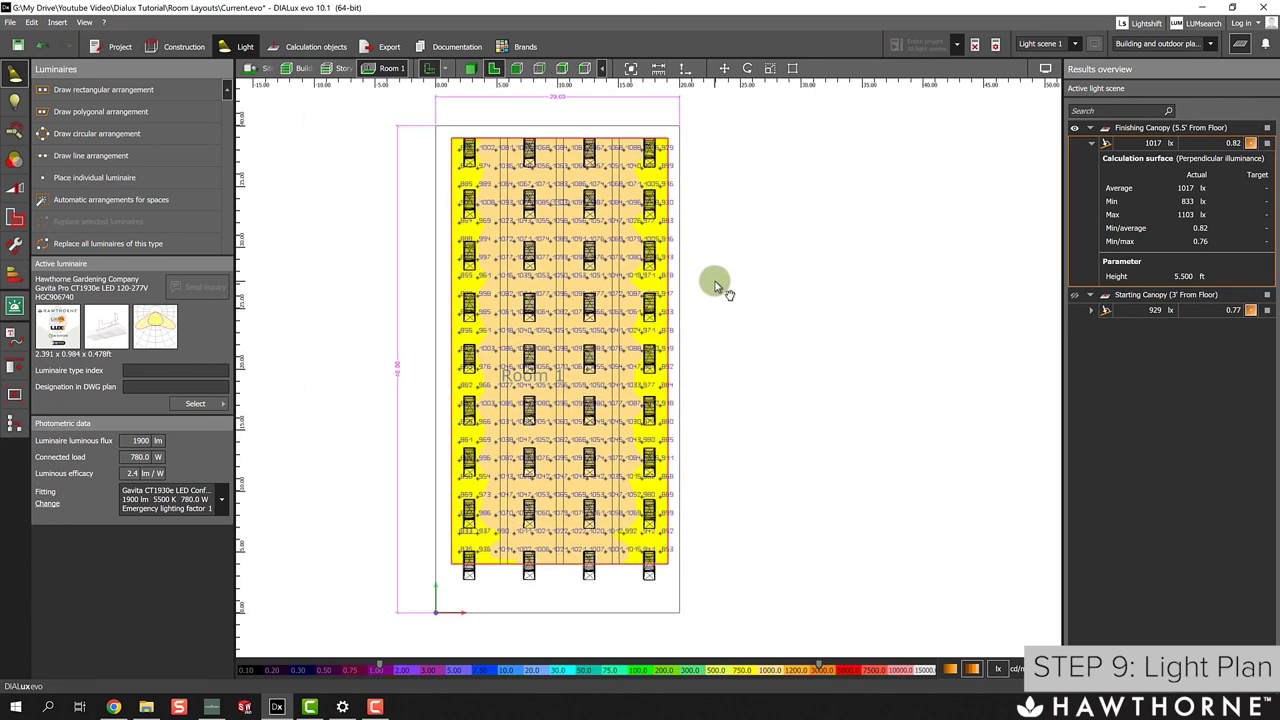
{"action": "scroll", "coordinate": [752, 300], "scroll_direction": "up", "scroll_amount": 1}
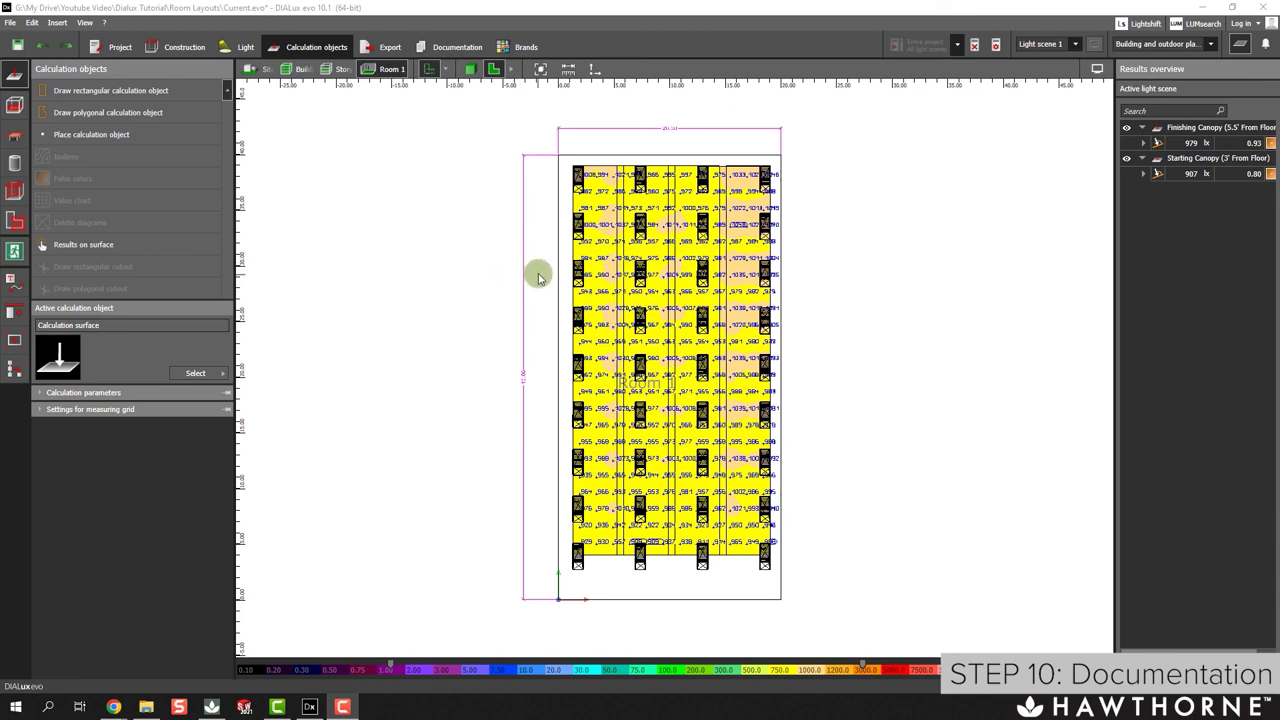
Review the light levels on the Finishing and Starting Canopy surfaces in the floor plan and the 3D view.
{"action": "scroll", "coordinate": [632, 295], "scroll_direction": "up", "scroll_amount": 3}
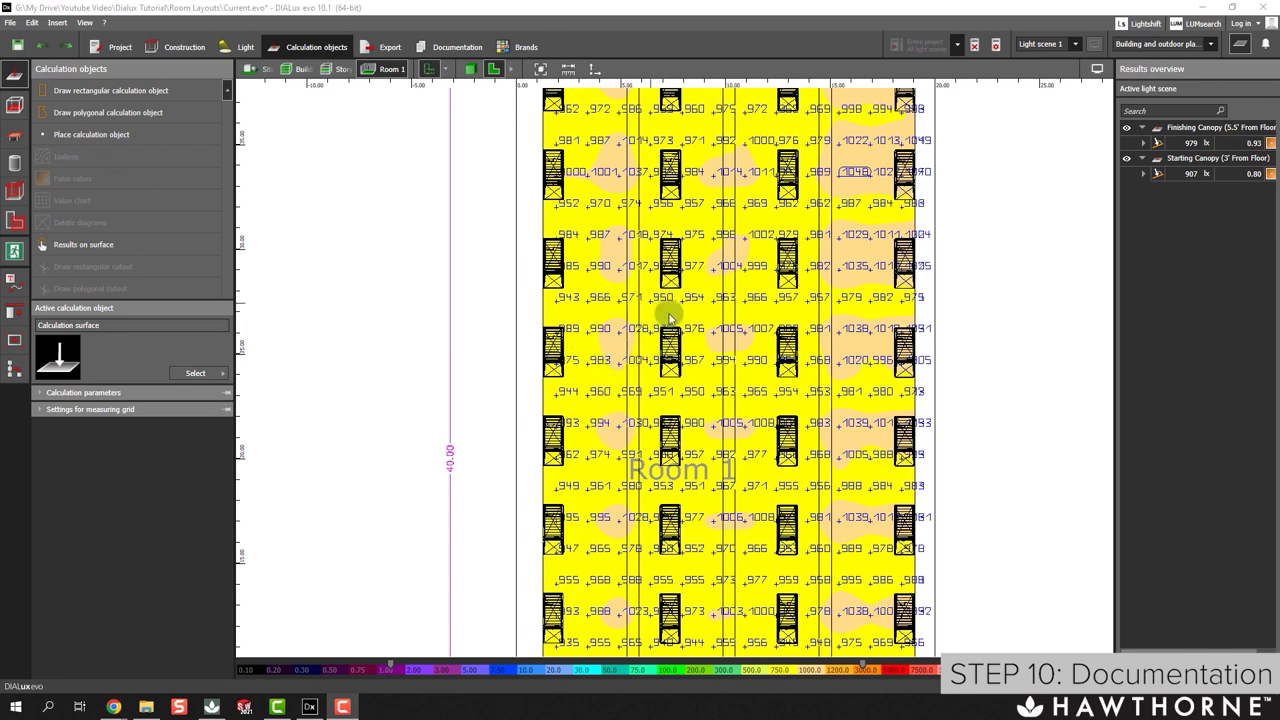
{"action": "scroll", "coordinate": [651, 292], "scroll_direction": "down", "scroll_amount": 3}
{"action": "middle_click_drag", "start_coordinate": [661, 300], "coordinate": [632, 314]}
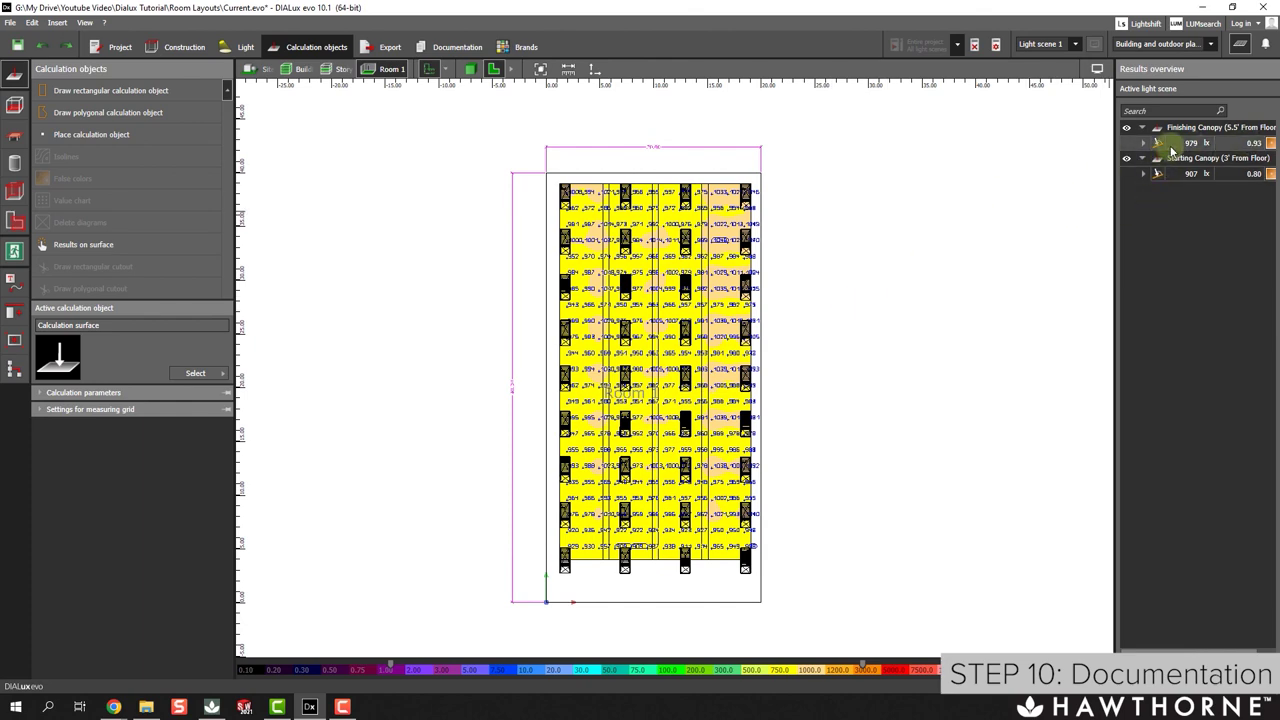
{"action": "scroll", "coordinate": [735, 372], "scroll_direction": "up", "scroll_amount": 1}
{"action": "middle_click_drag", "start_coordinate": [735, 383], "coordinate": [712, 375]}
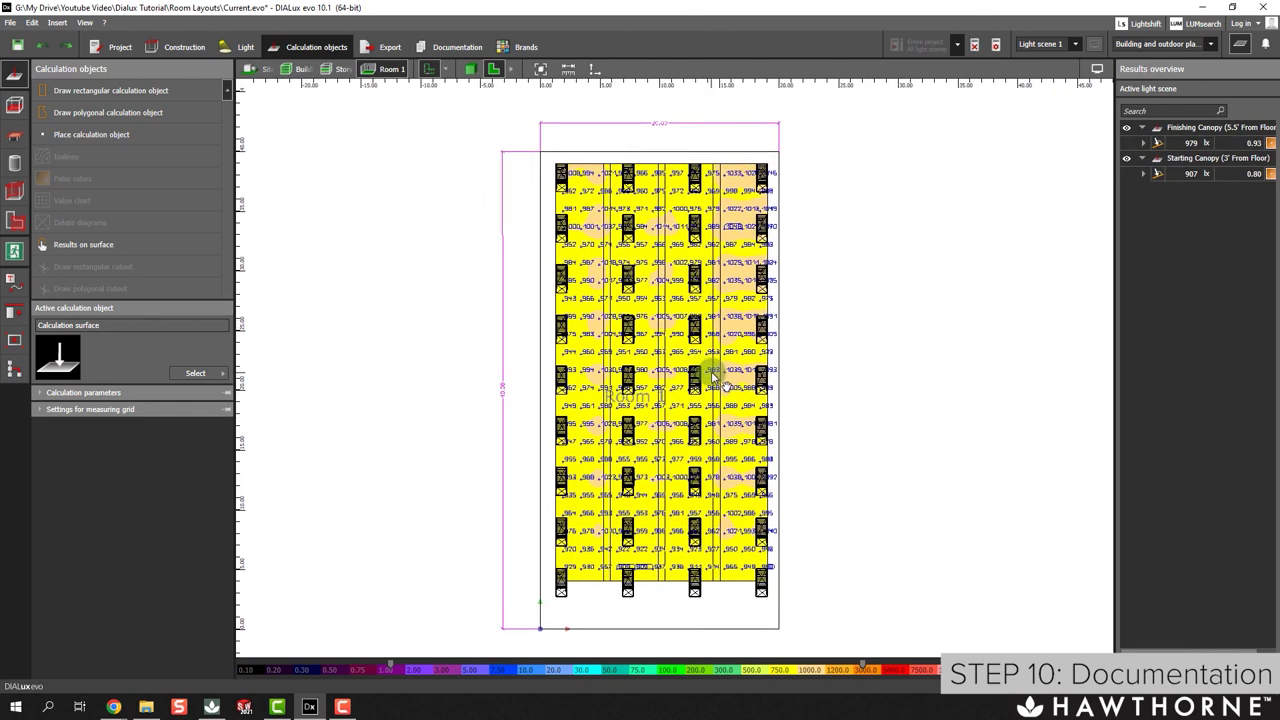
{"action": "left_click", "coordinate": [470, 70]}
{"action": "left_click_drag", "start_coordinate": [363, 284], "coordinate": [492, 122]}
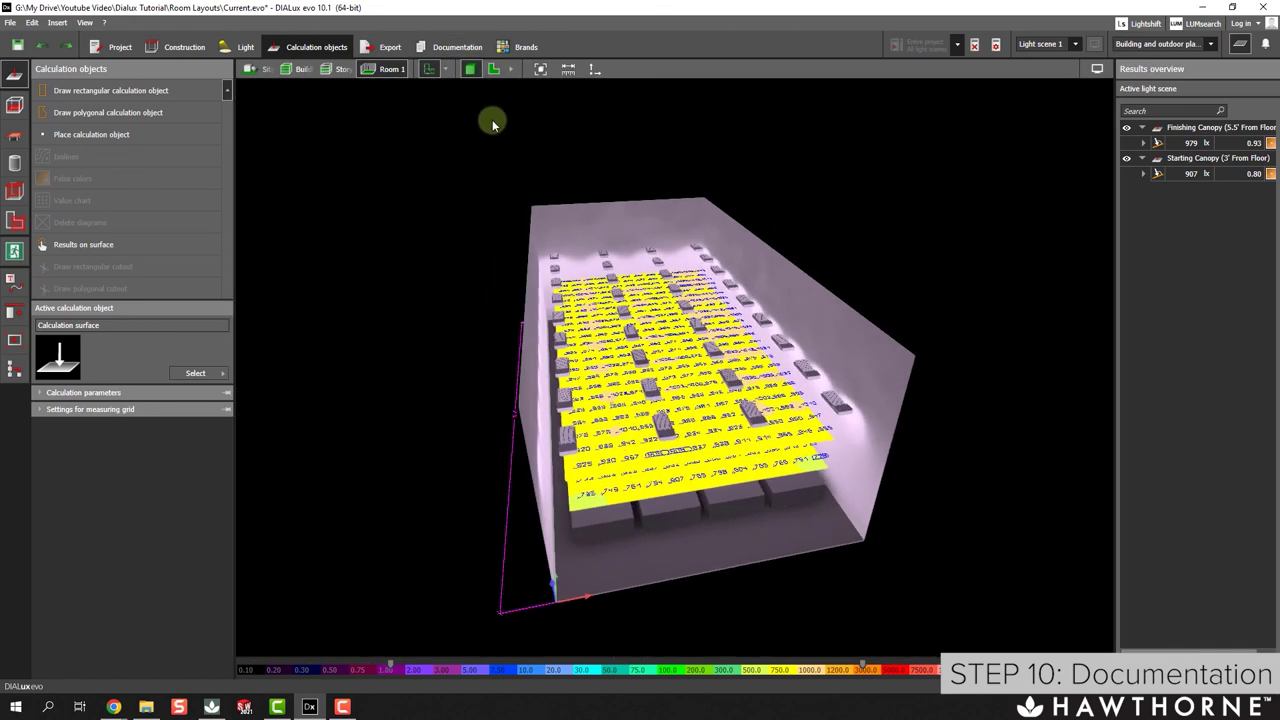
{"action": "left_click", "coordinate": [493, 72]}
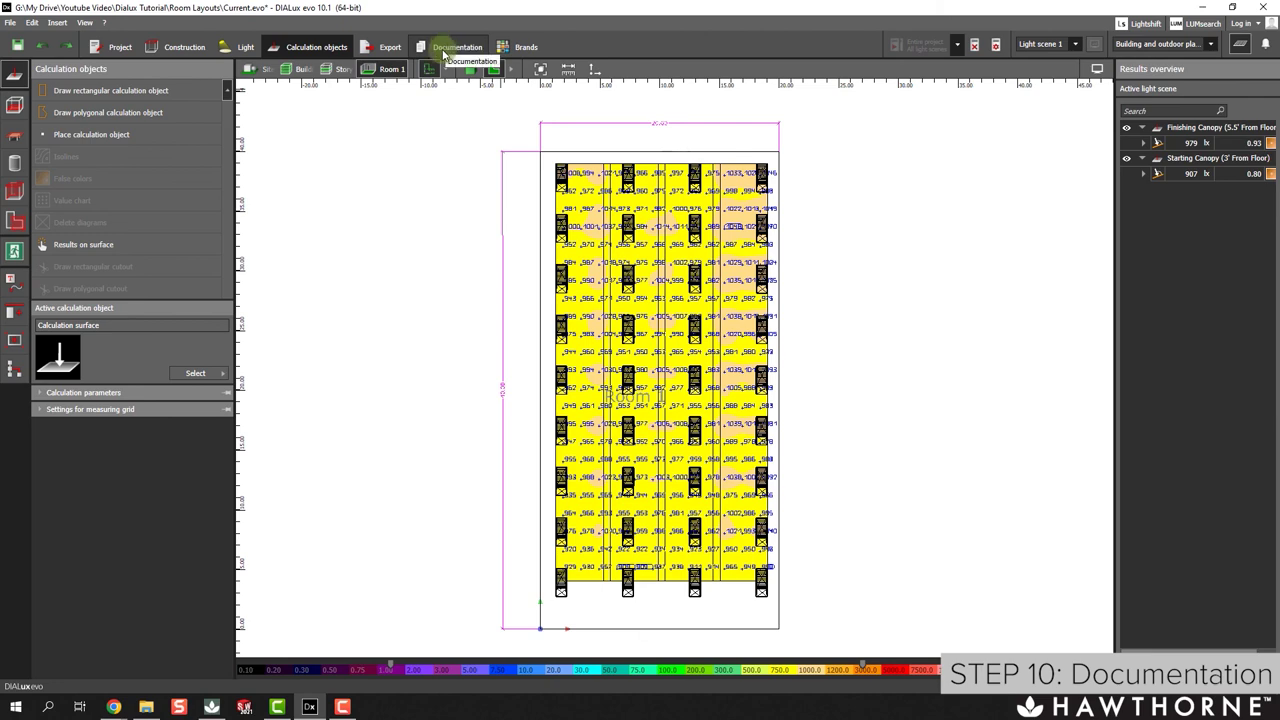
Open the project documentation and review the numbered luminaire drawing in Room 1's luminaire layout plan.
{"action": "left_click", "coordinate": [457, 47]}
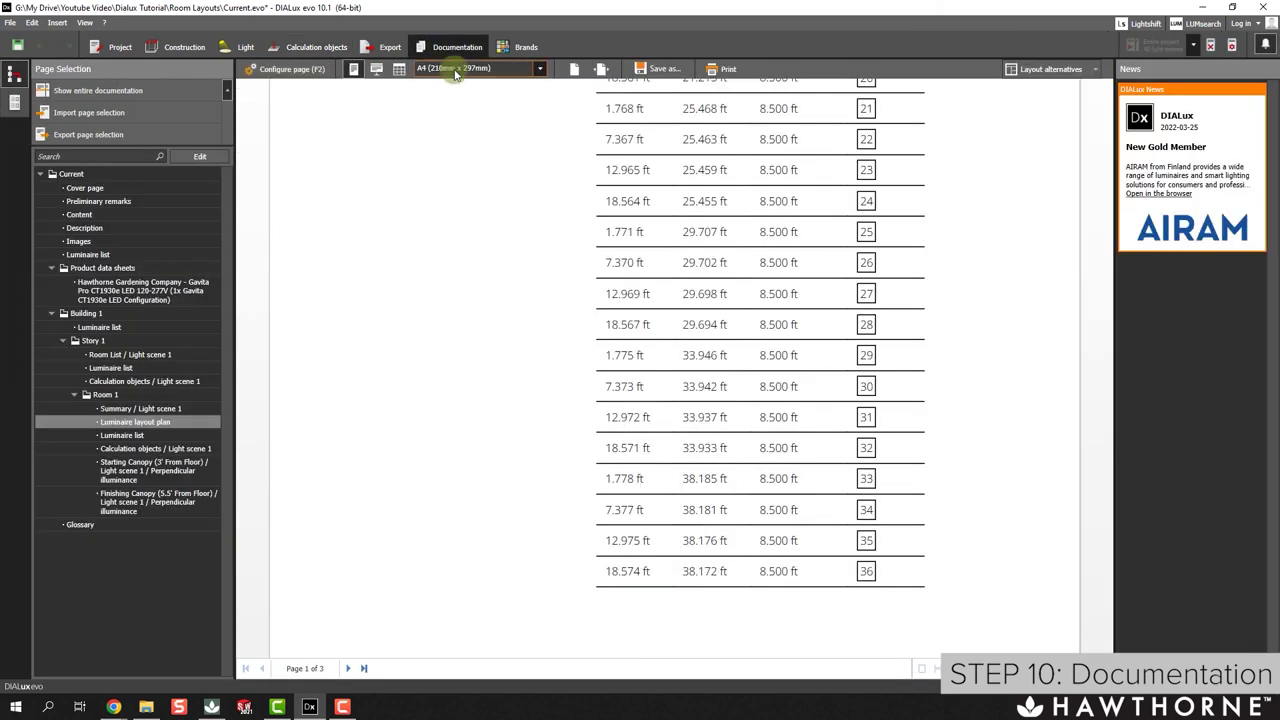
{"action": "scroll", "coordinate": [303, 242], "scroll_direction": "up", "scroll_amount": 4}
{"action": "scroll", "coordinate": [303, 242], "scroll_direction": "up", "scroll_amount": 3}
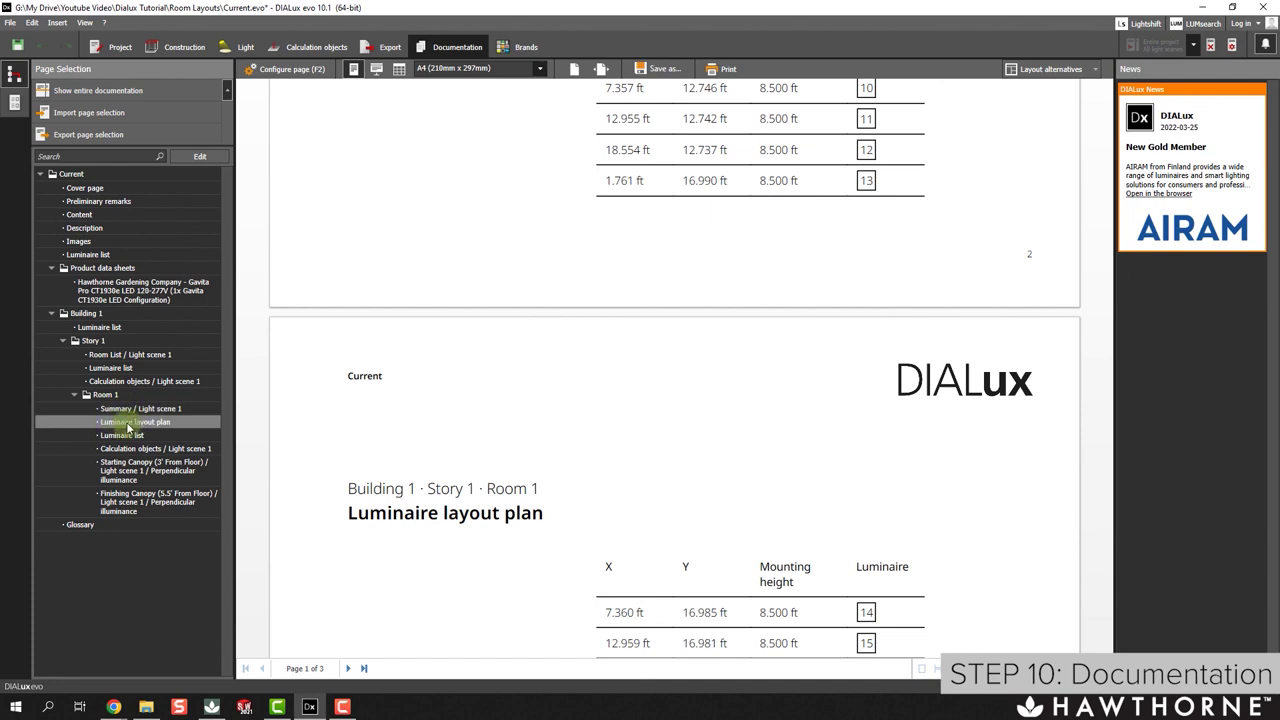
{"action": "scroll", "coordinate": [486, 272], "scroll_direction": "up", "scroll_amount": 15}
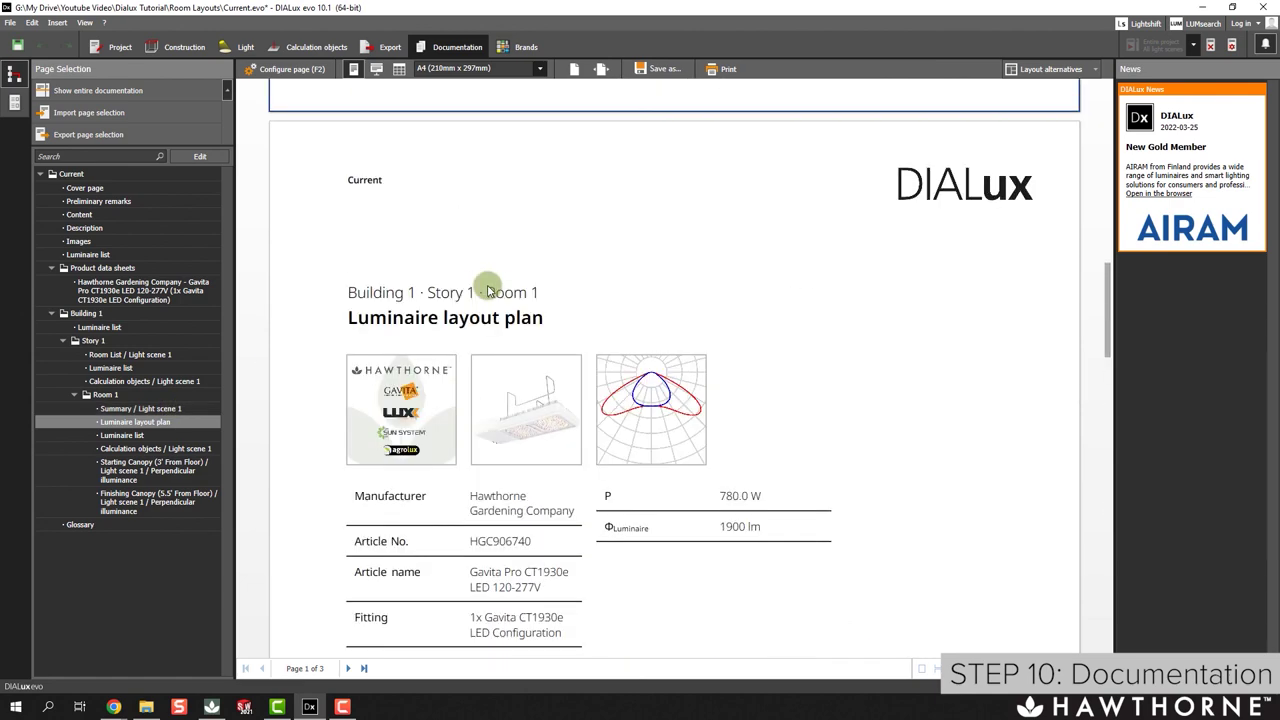
{"action": "scroll", "coordinate": [486, 278], "scroll_direction": "up", "scroll_amount": 3}
{"action": "scroll", "coordinate": [488, 268], "scroll_direction": "down", "scroll_amount": 2}
{"action": "scroll", "coordinate": [473, 253], "scroll_direction": "up", "scroll_amount": 1}
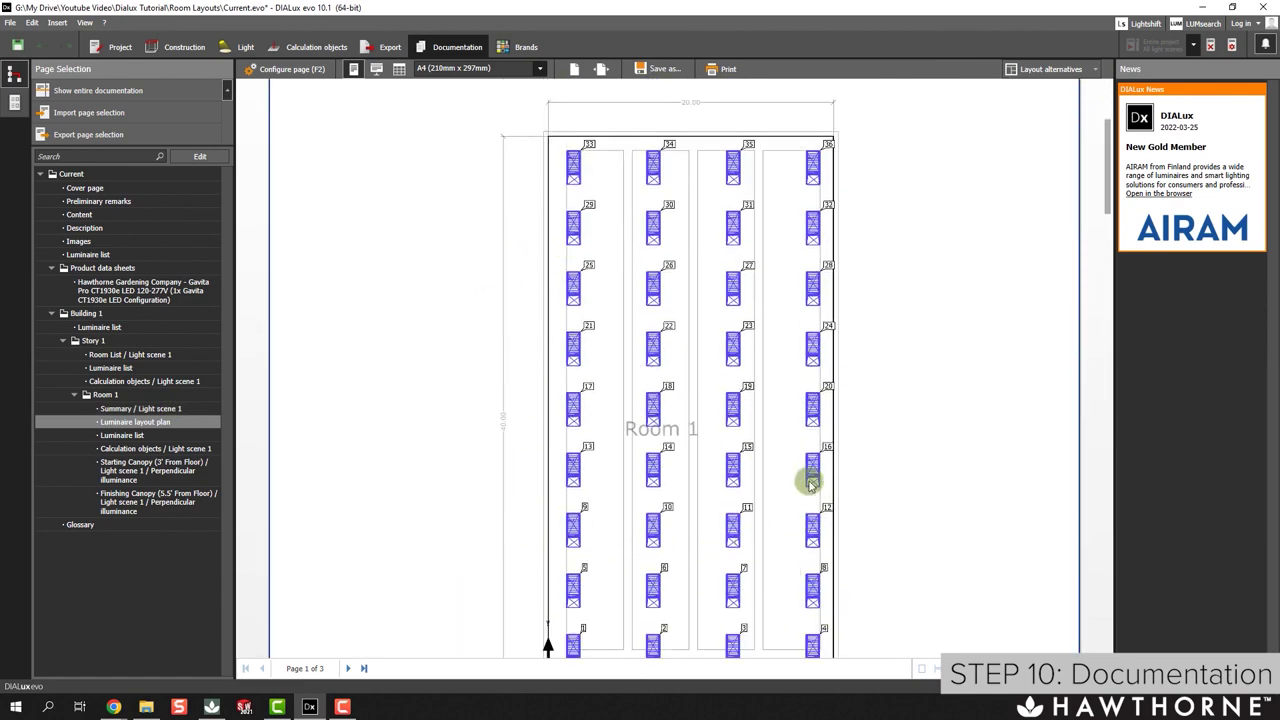
Examine the luminaire layout plan's arrangement data and coordinate table, comparing them with the numbered drawing.
{"action": "scroll", "coordinate": [666, 300], "scroll_direction": "down", "scroll_amount": 10}
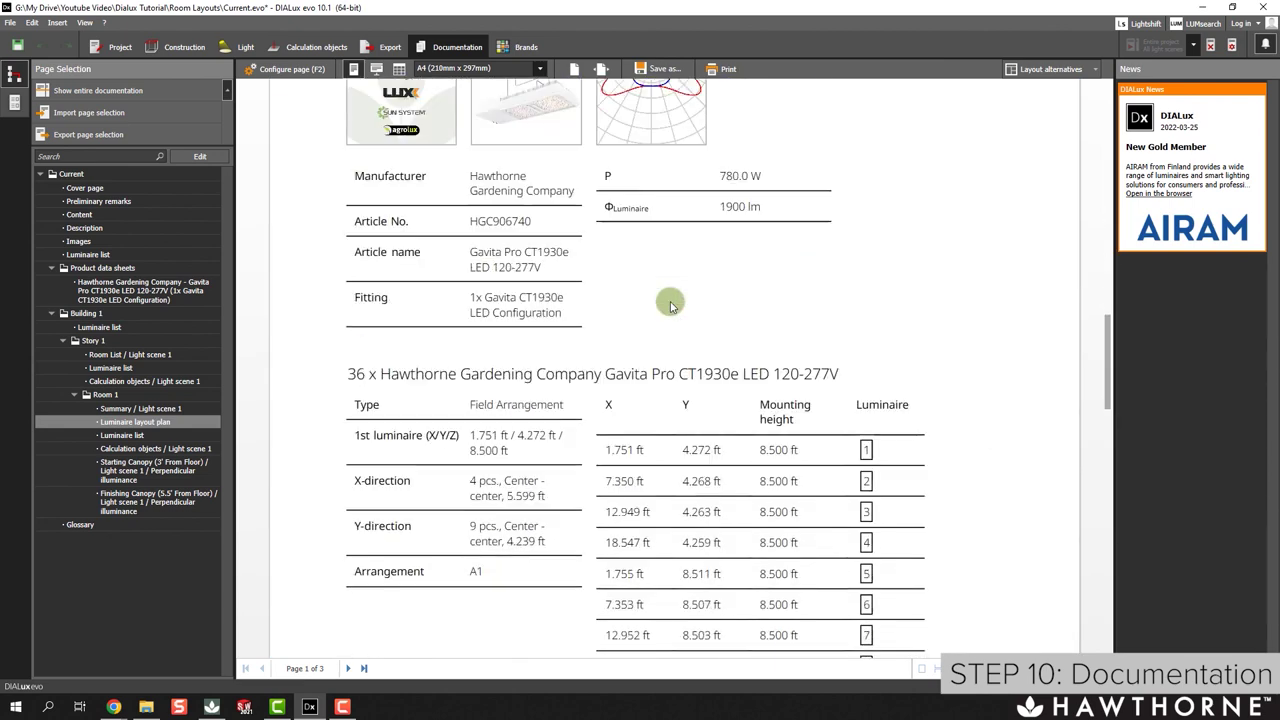
{"action": "scroll", "coordinate": [672, 307], "scroll_direction": "down", "scroll_amount": 1}
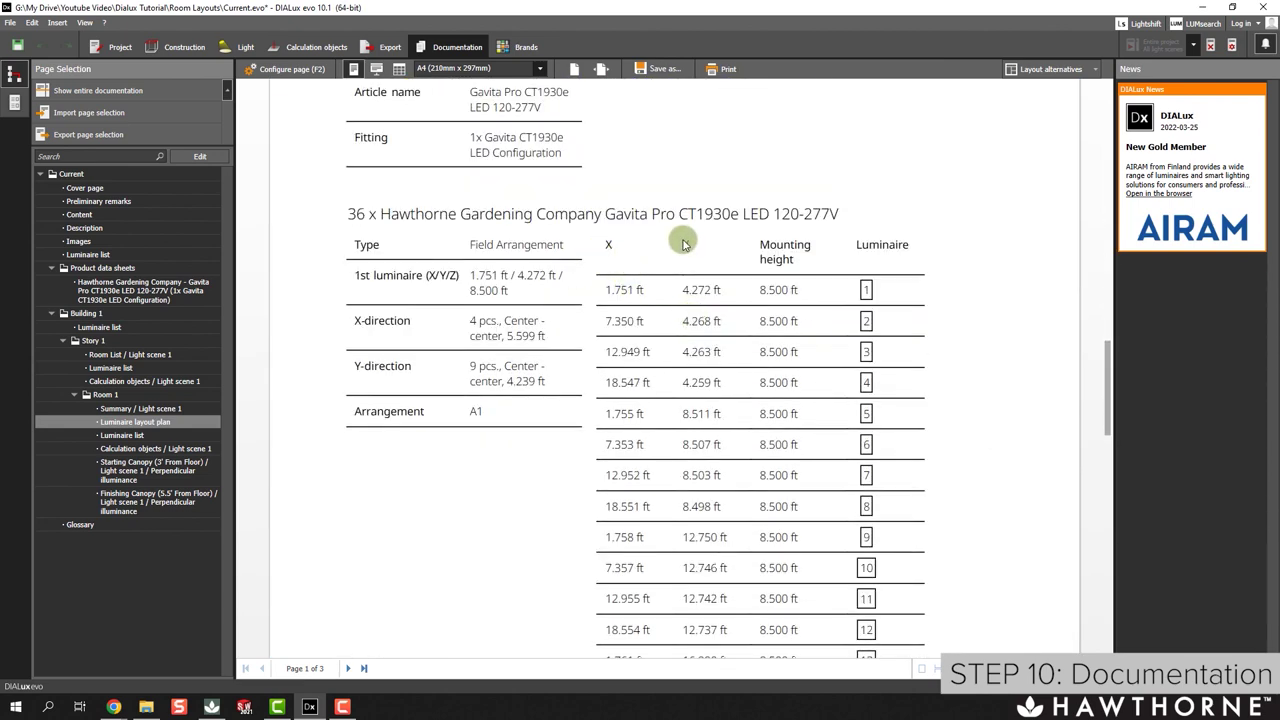
{"action": "scroll", "coordinate": [757, 291], "scroll_direction": "up", "scroll_amount": 8}
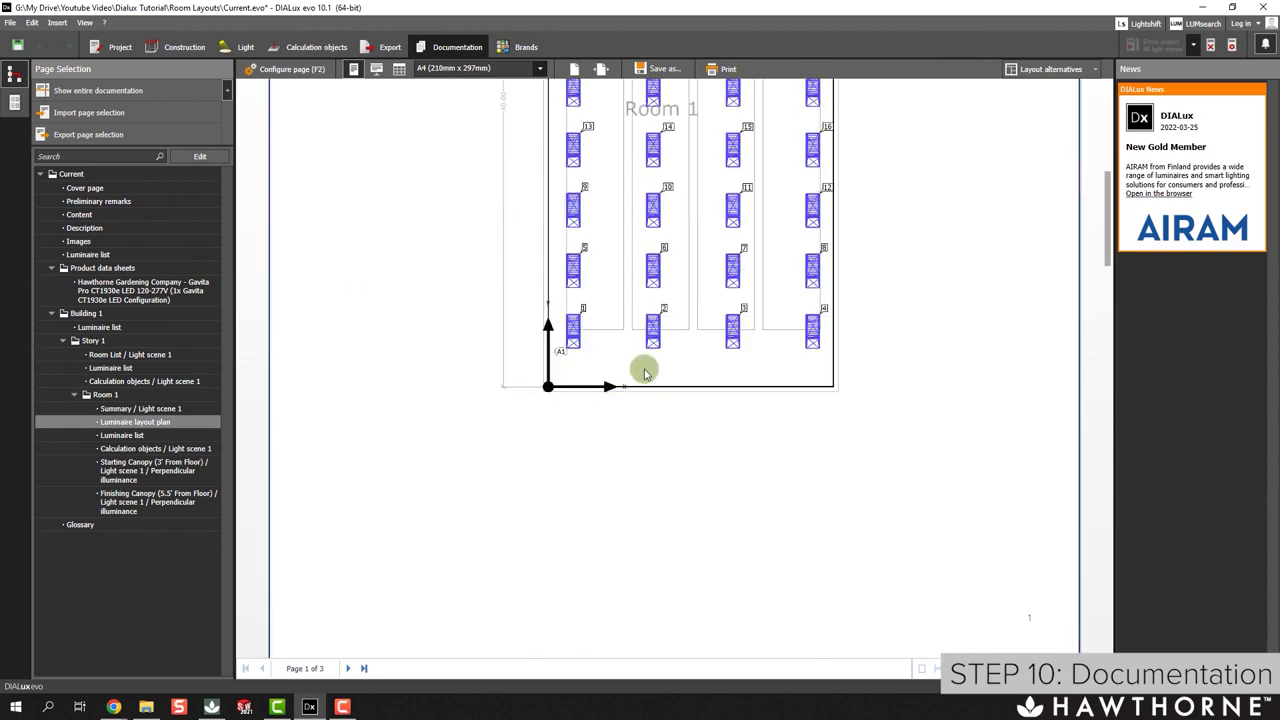
{"action": "scroll", "coordinate": [643, 366], "scroll_direction": "down", "scroll_amount": 8}
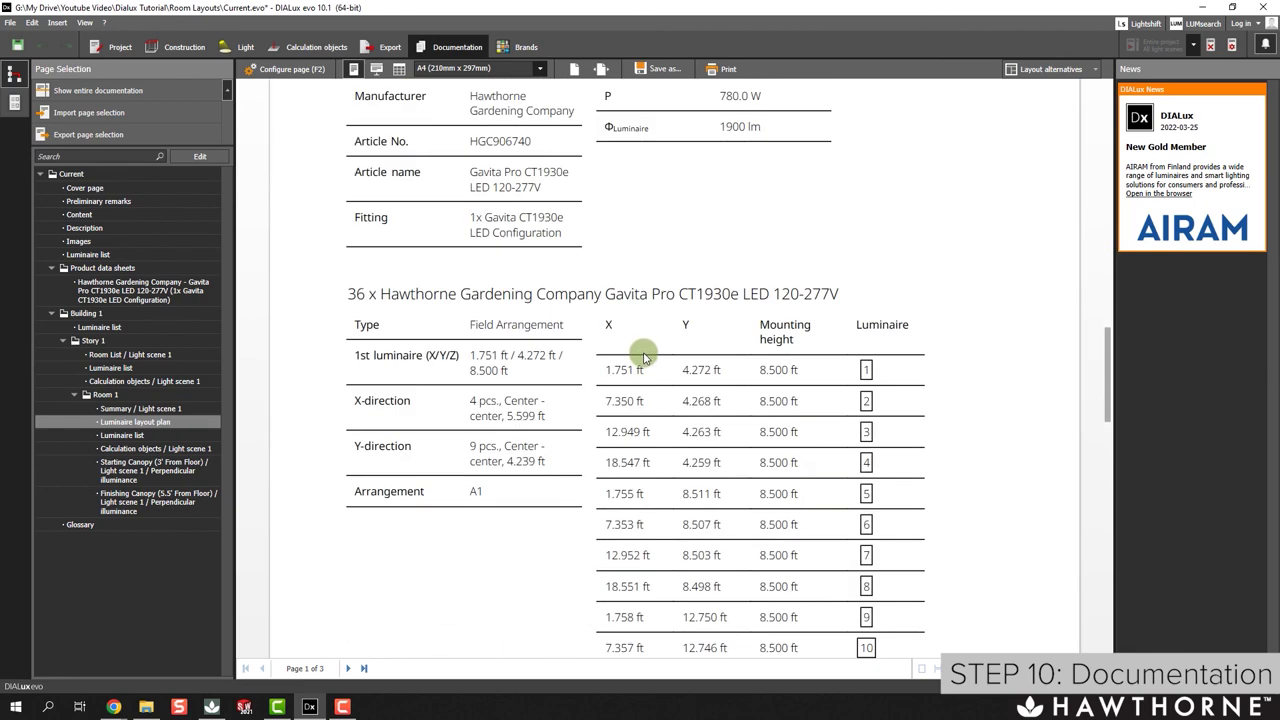
{"action": "scroll", "coordinate": [643, 357], "scroll_direction": "down", "scroll_amount": 2}
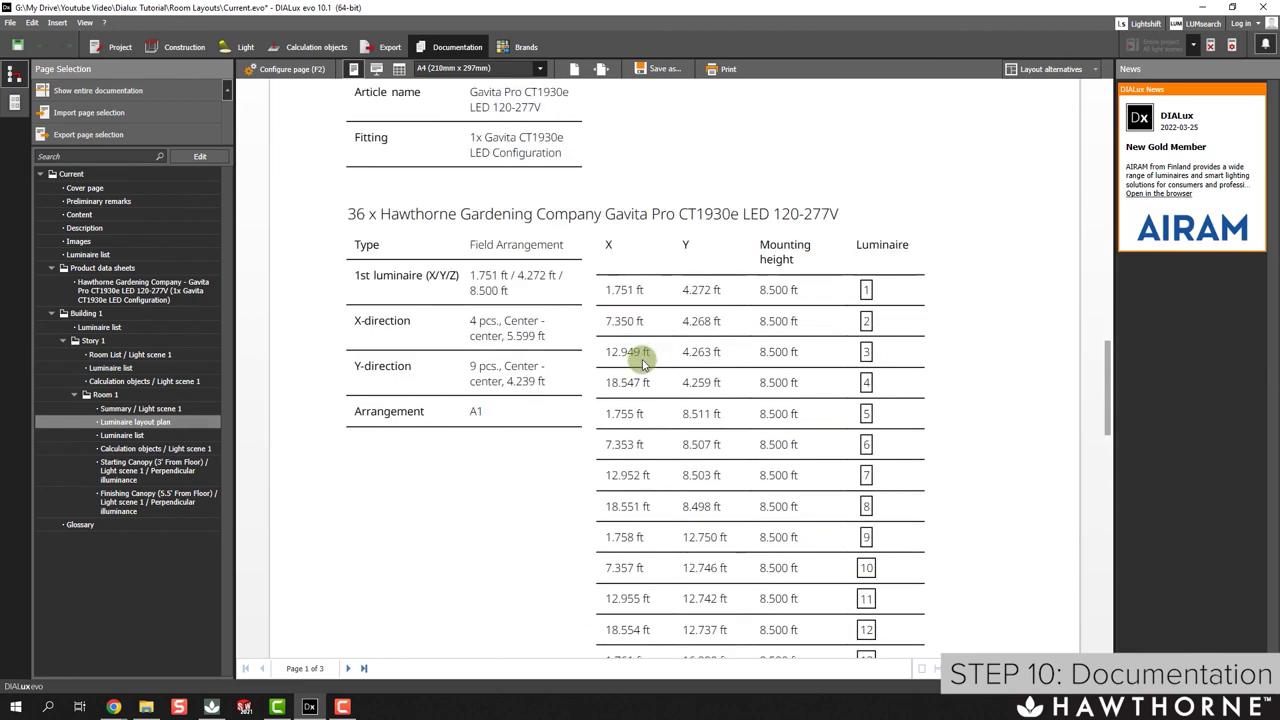